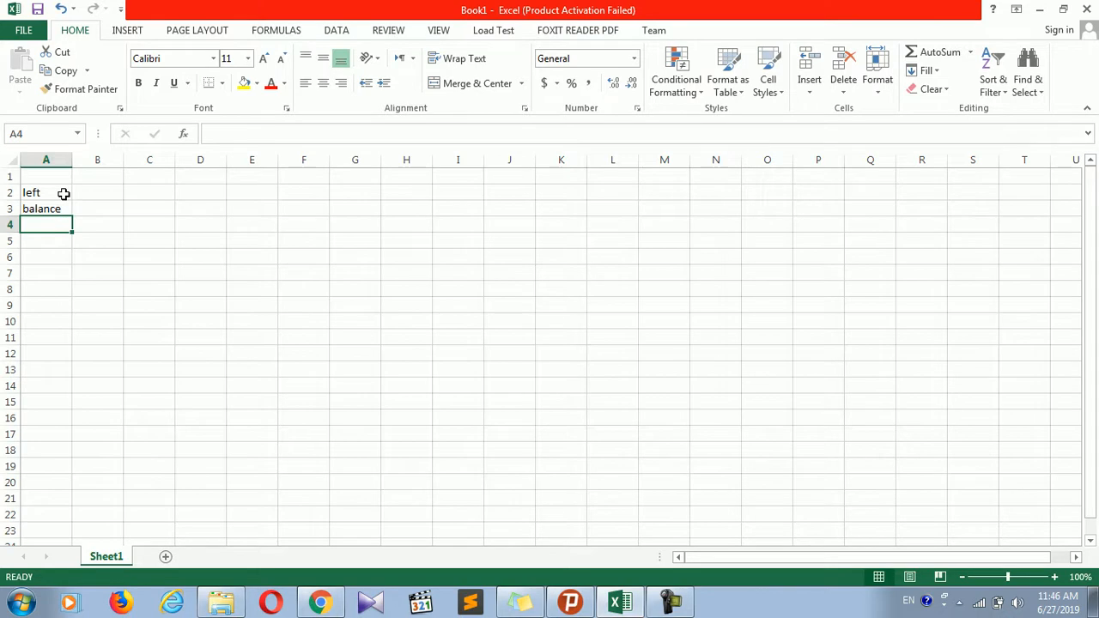
- Enter large, small, maxa and mina in cells A4 to A7, continuing the function list in column A
text(large)
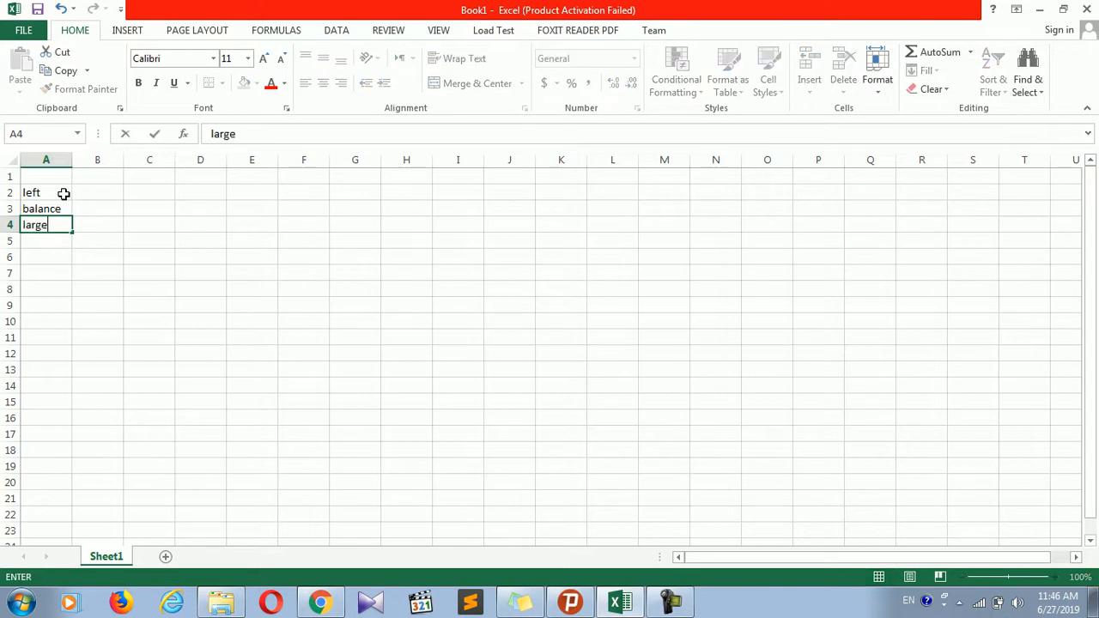
key(Return)
text(small)
key(Return)
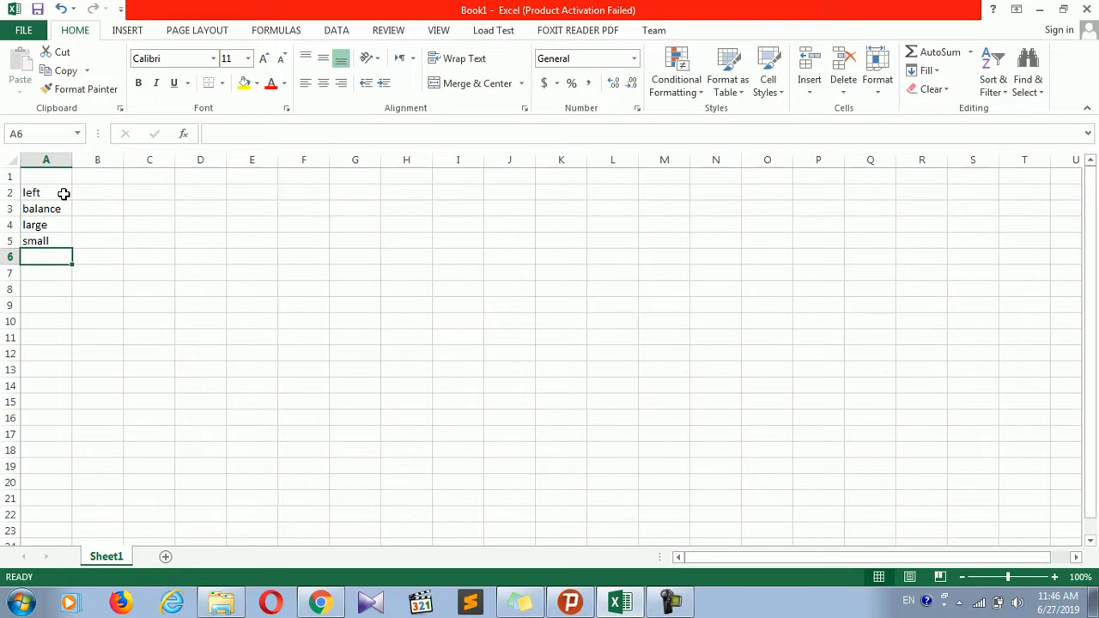
text(maxa)
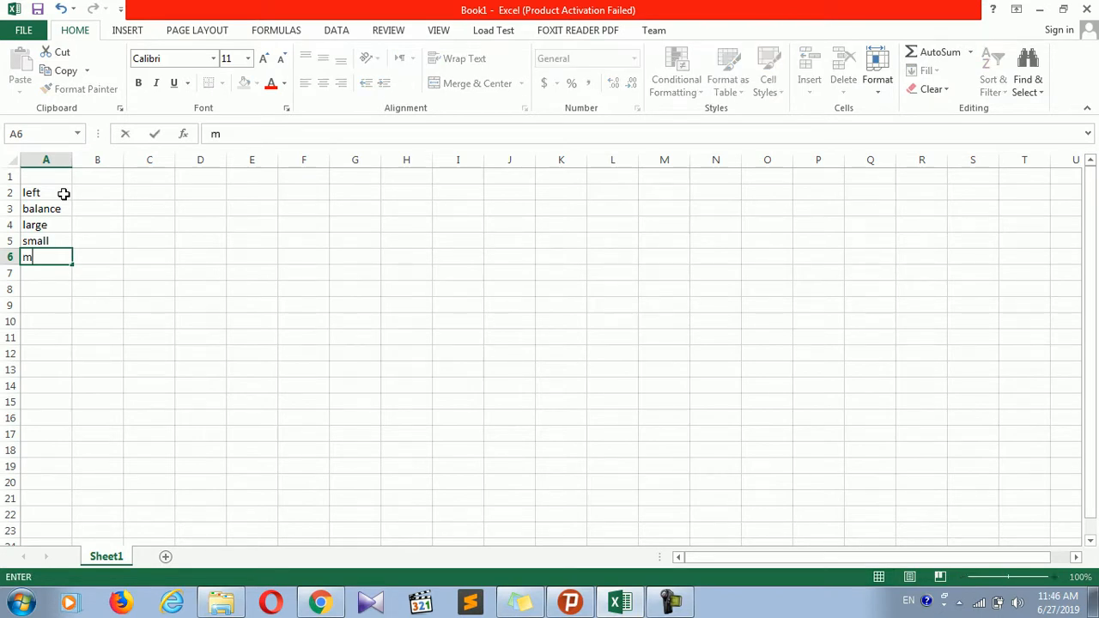
key(Return)
text(mina)
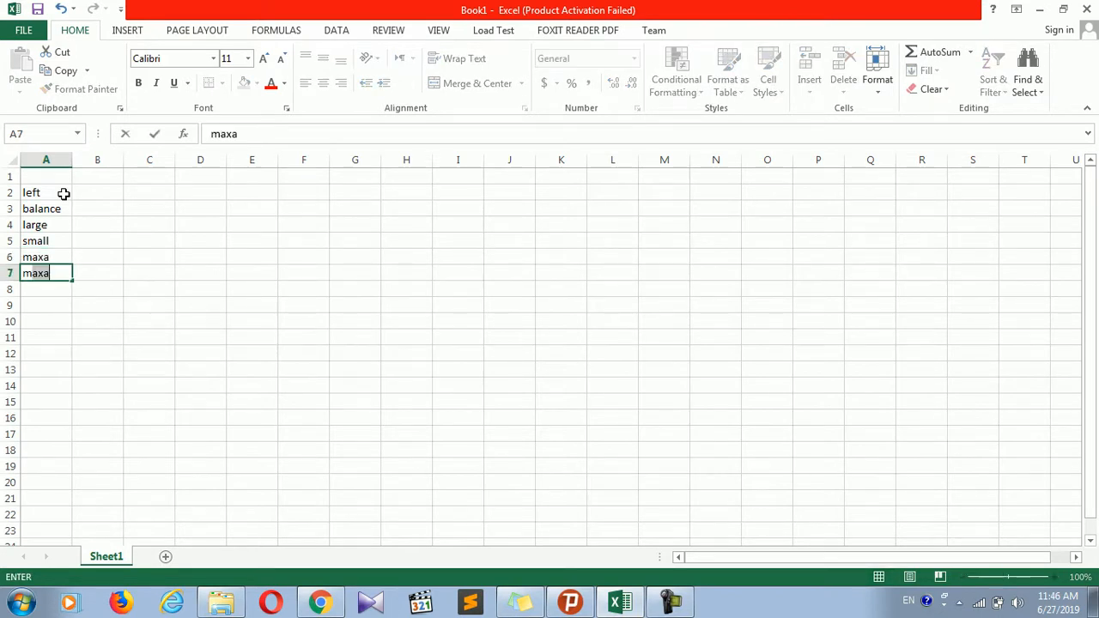
key(Return)
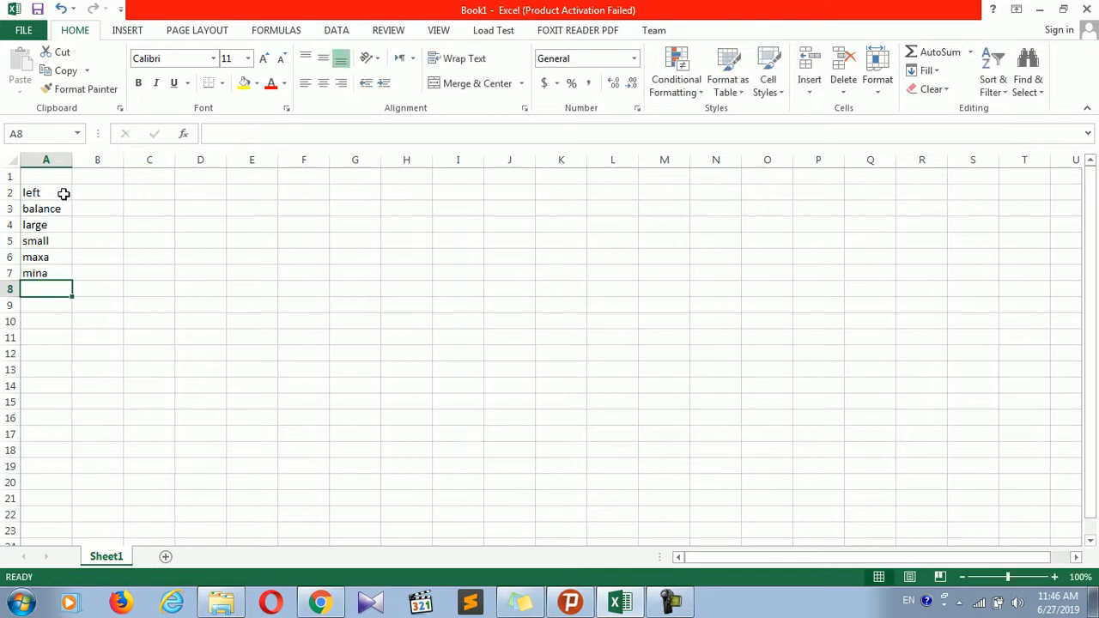
- Add trim, len and concatenate to the function list in cells A8 to A10
text(trim)
key(Return)
text(len)
key(Return)
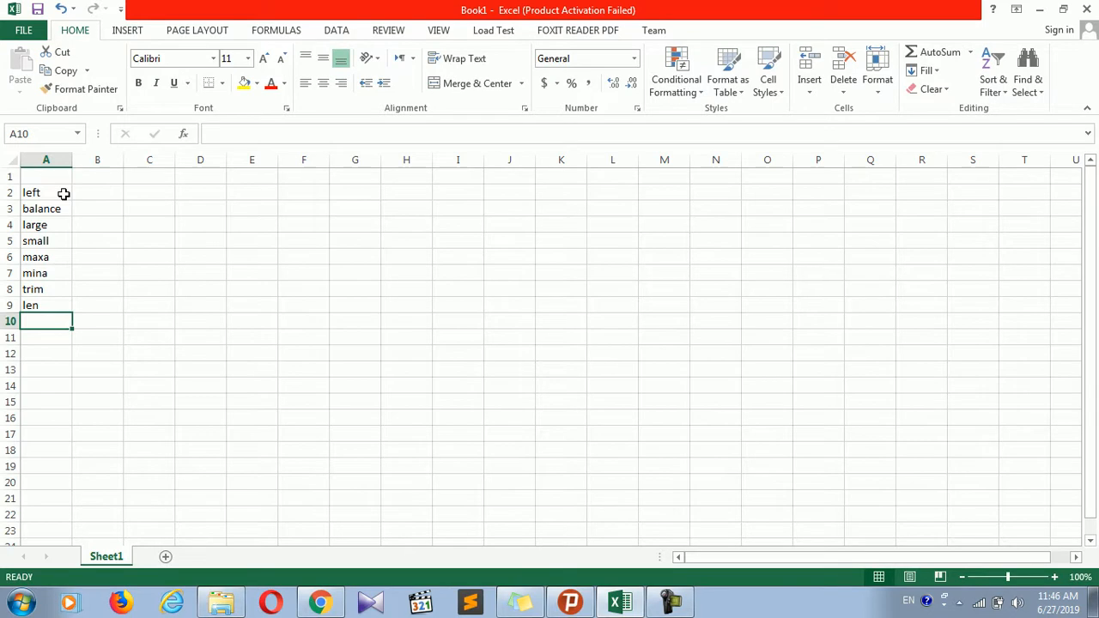
text(concat)
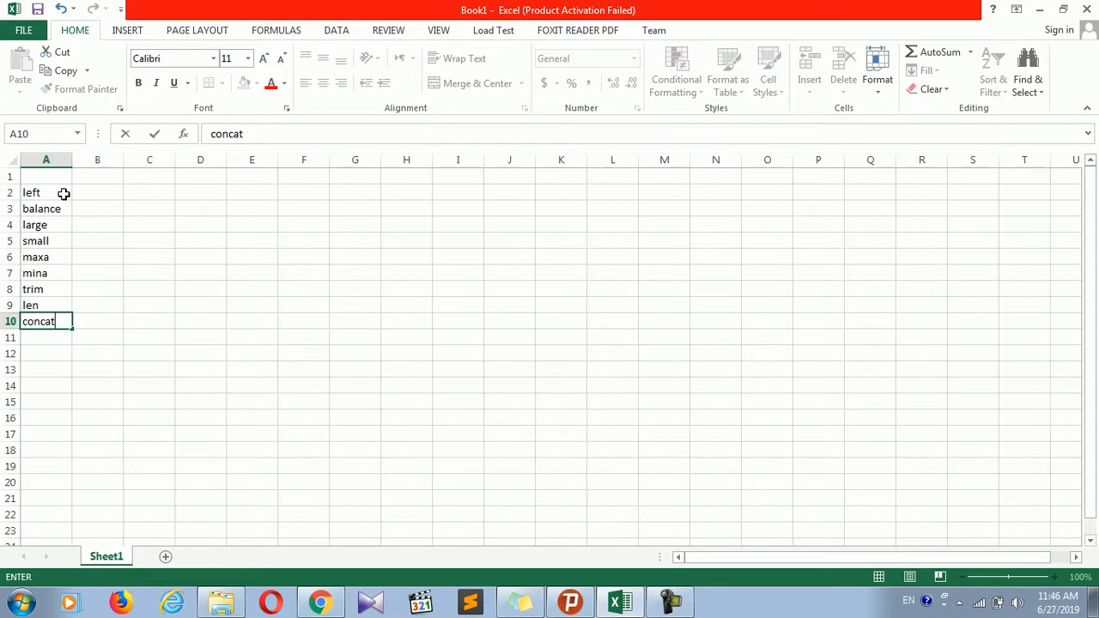
text(enate)
key(Return)
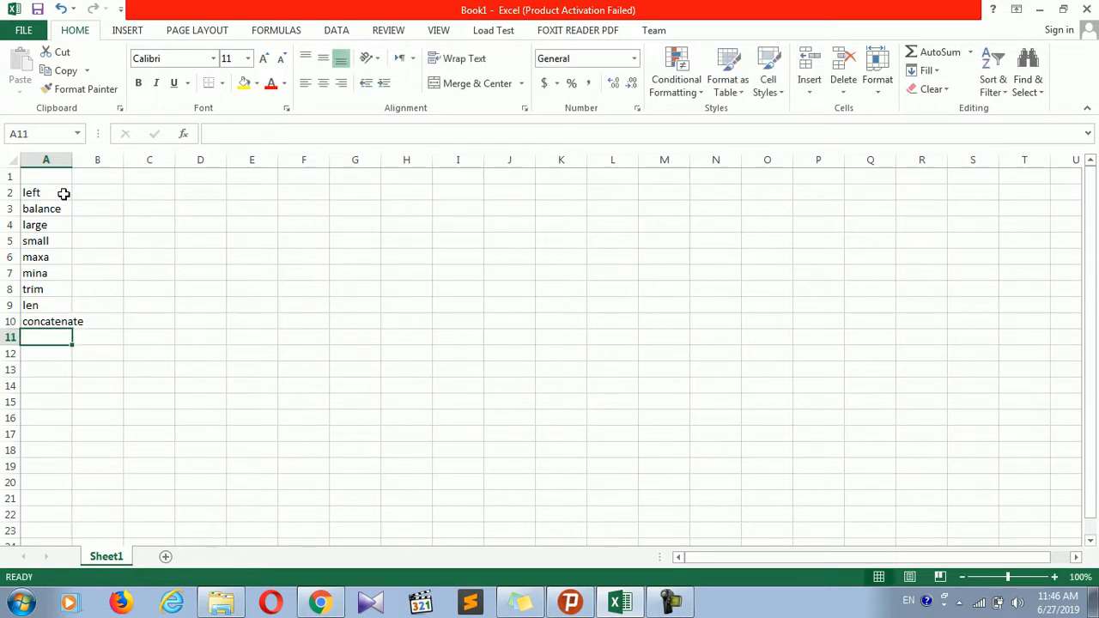
- Add info and cell to the function list in cells A11 and A12
text(s)
key(BackSpace)
key(BackSpace)
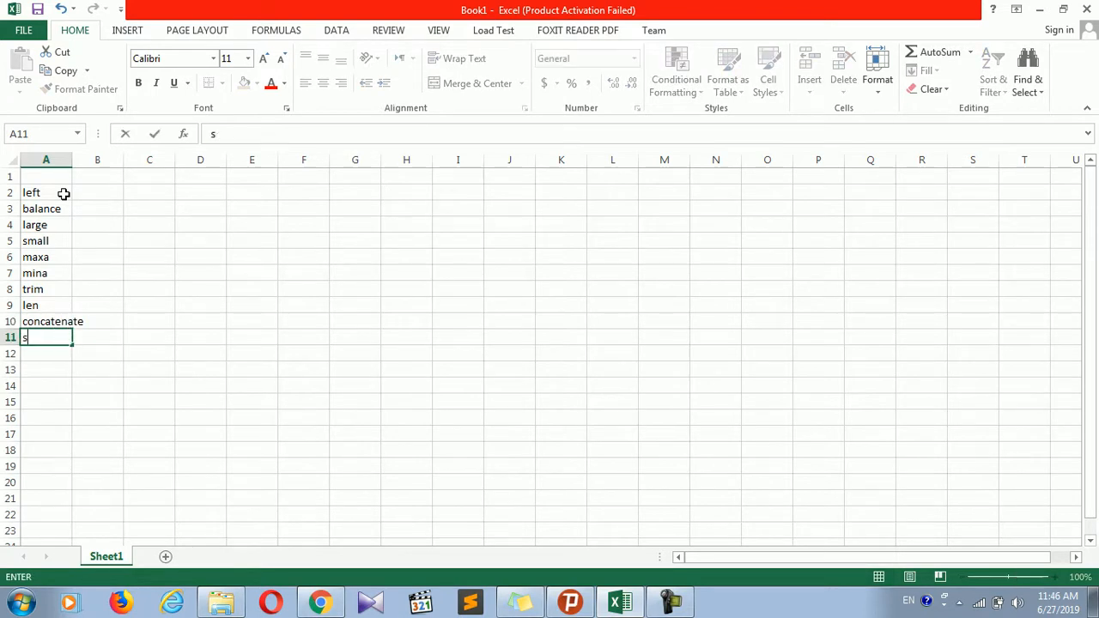
text(pro)
key(BackSpace)
key(BackSpace)
key(BackSpace)
text(info)
key(Return)
text(cell)
key(Return)
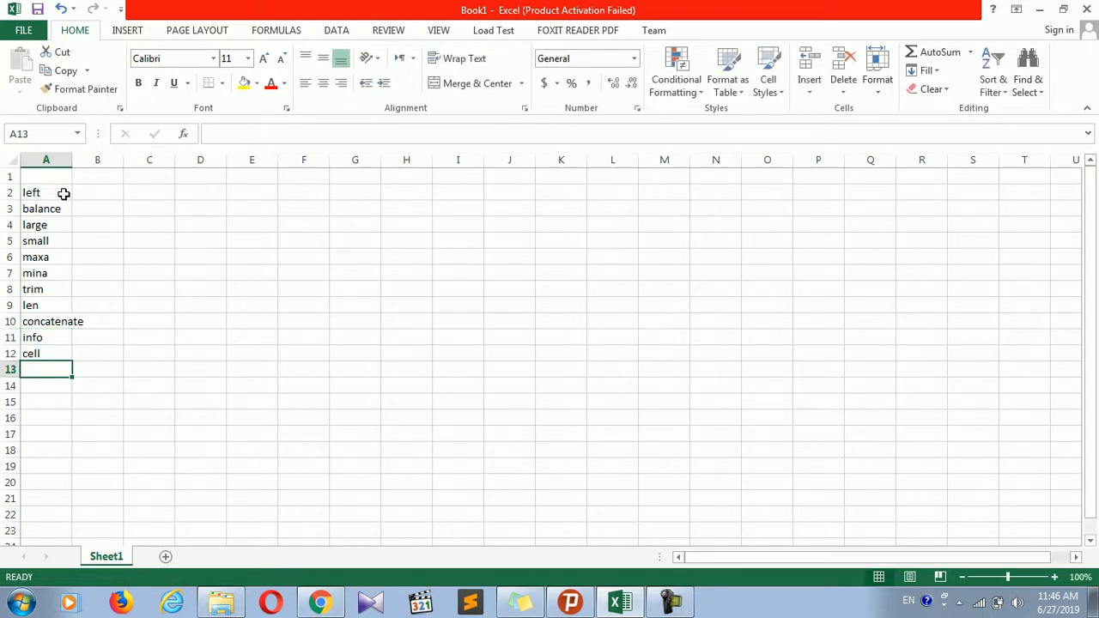
- Add product to the function list in cell A13
text(prod)
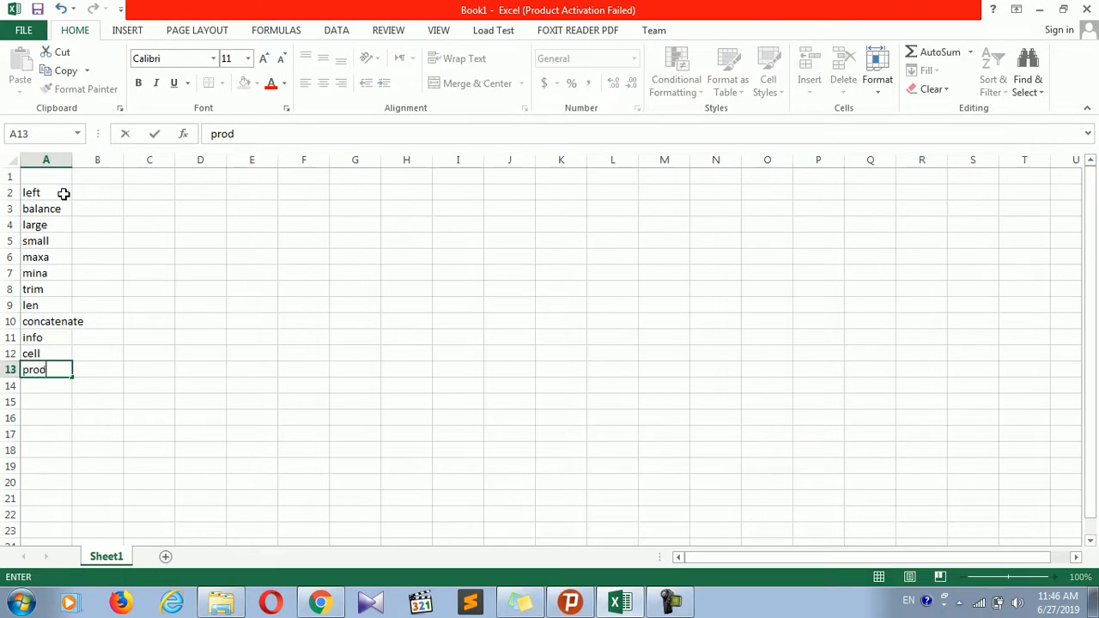
key(BackSpace)
text(duct)
key(BackSpace)
text(t)
key(Return)
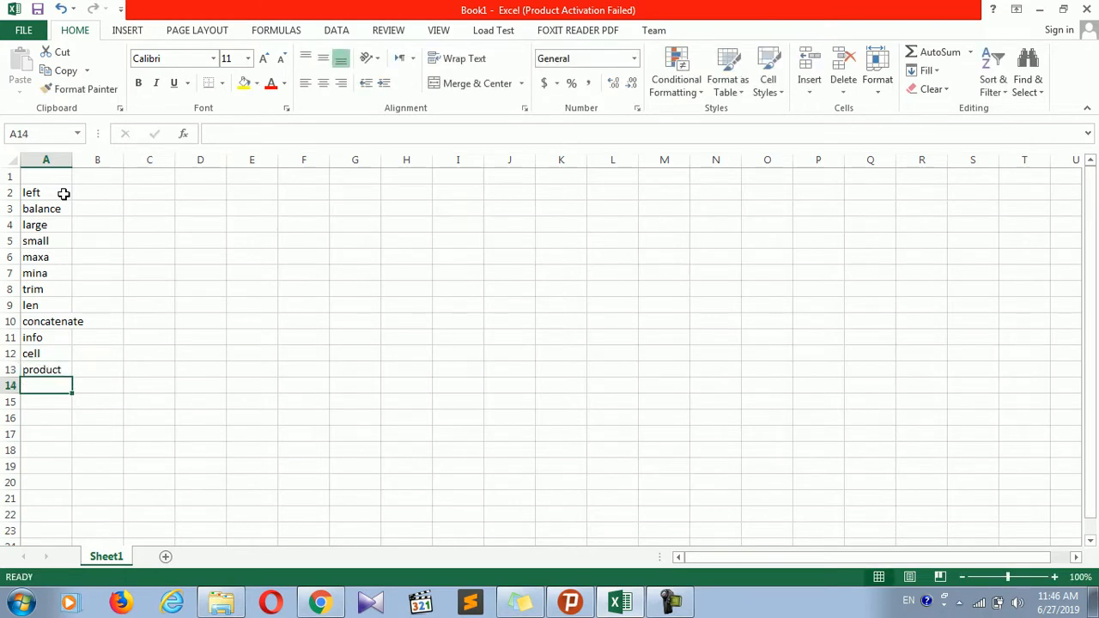
- Add power and sqrt to the list in A14 and A15, and widen column A so concatenate fits
text(ppo)
key(BackSpace)
key(BackSpace)
text(ower)
key(Return)
text(sqrt)
key(Return)
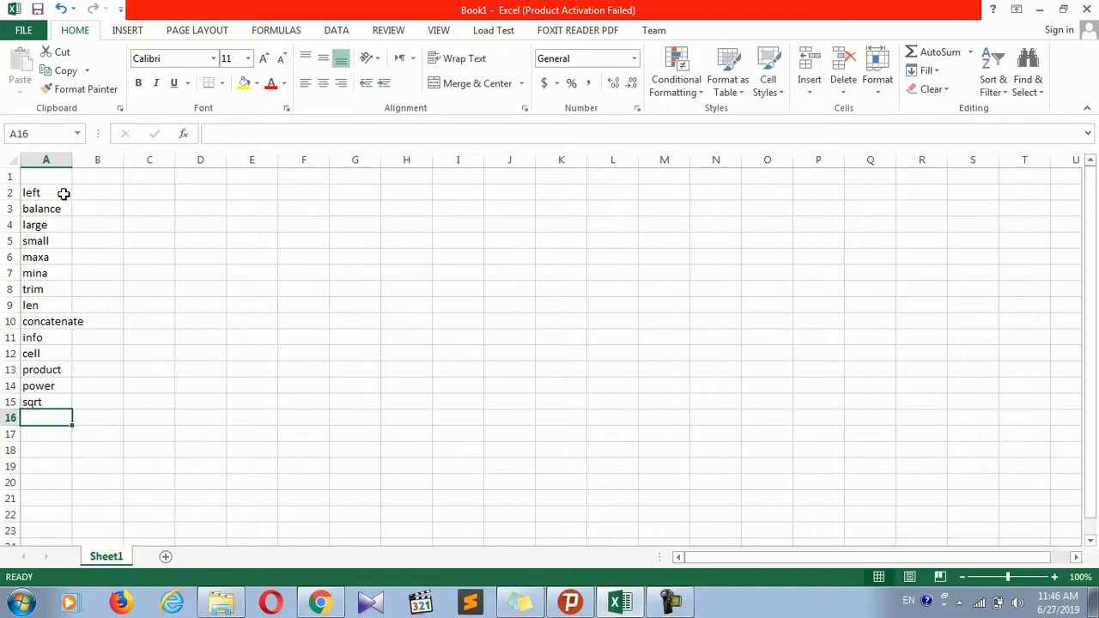
drag(71, 160, 115, 160)
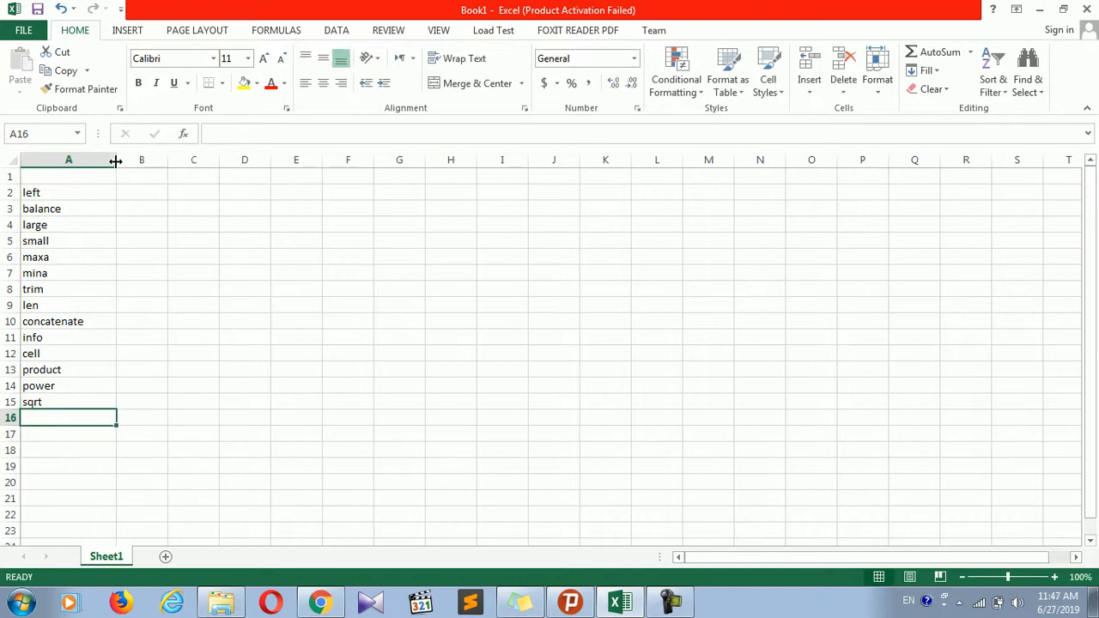
click(173, 204)
click(152, 196)
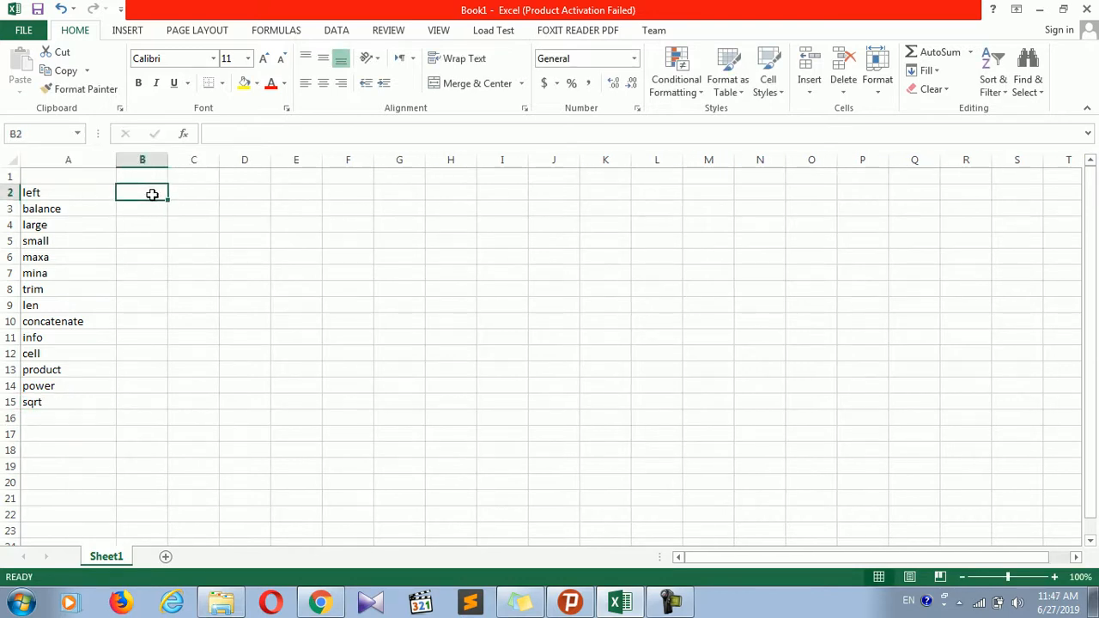
click(86, 333)
click(89, 290)
click(98, 255)
click(132, 204)
- Enter the syntax note =left(select all text,2) as plain text in B2, beside the left entry
click(147, 197)
text(=-)
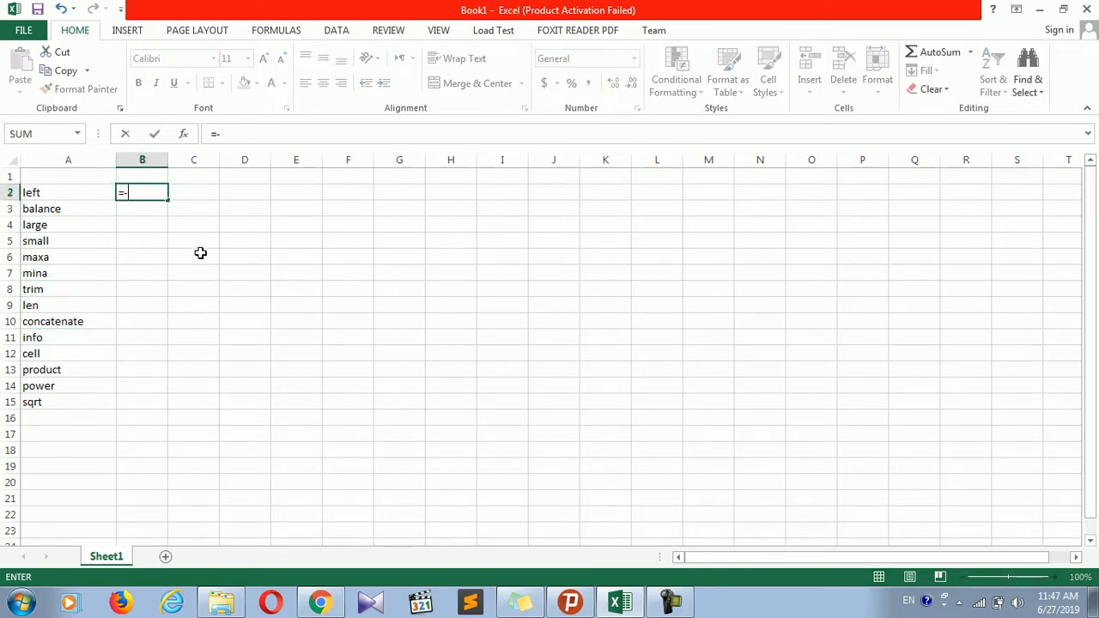
key(BackSpace)
text('=lef)
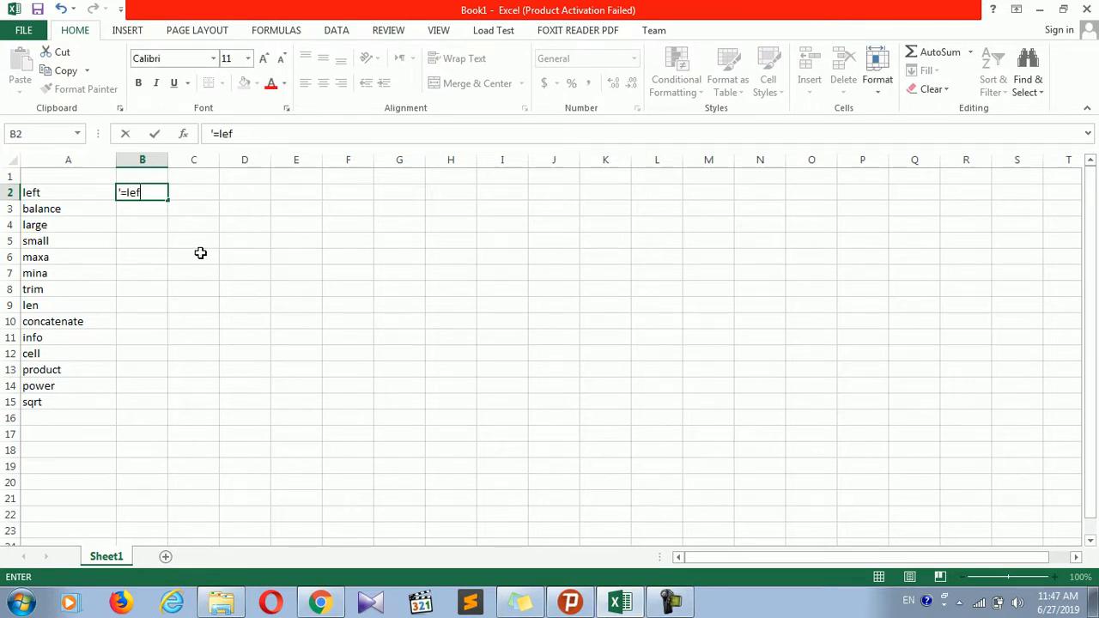
text(t(select all)
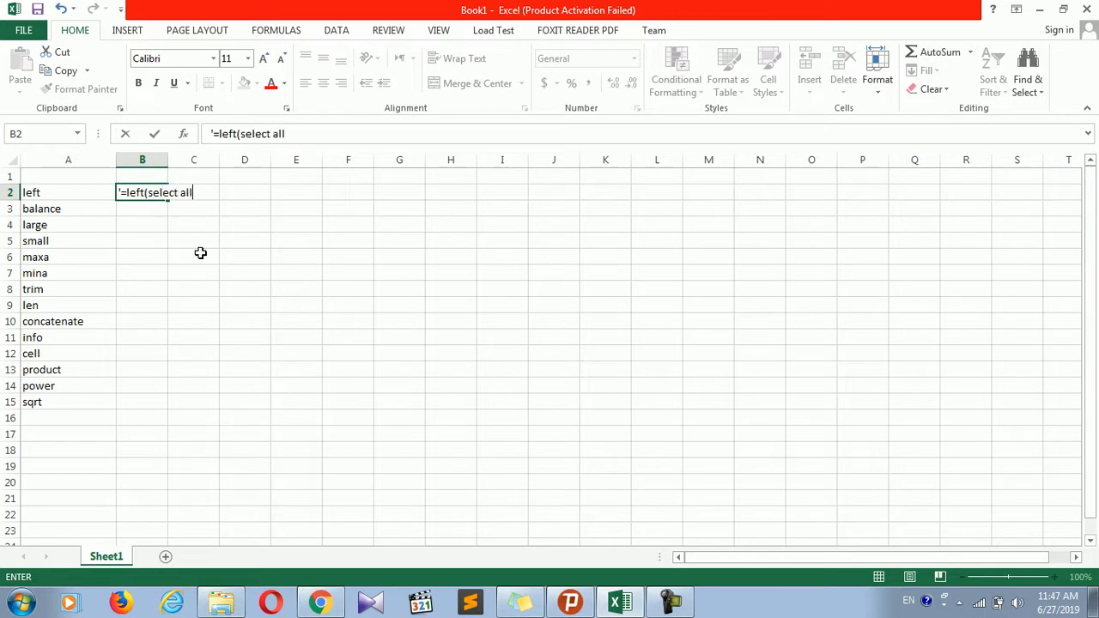
key(BackSpace)
key(BackSpace)
text(l text,2))
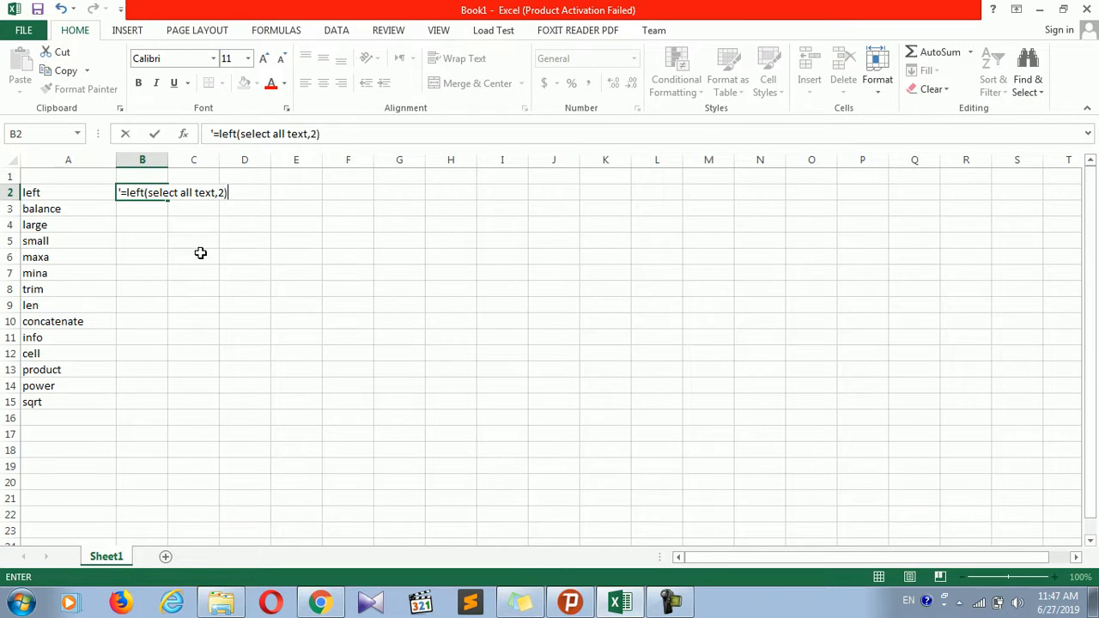
click(366, 208)
- Create the sample table headers Name in F6 and Gender in G6
click(338, 260)
text(Name)
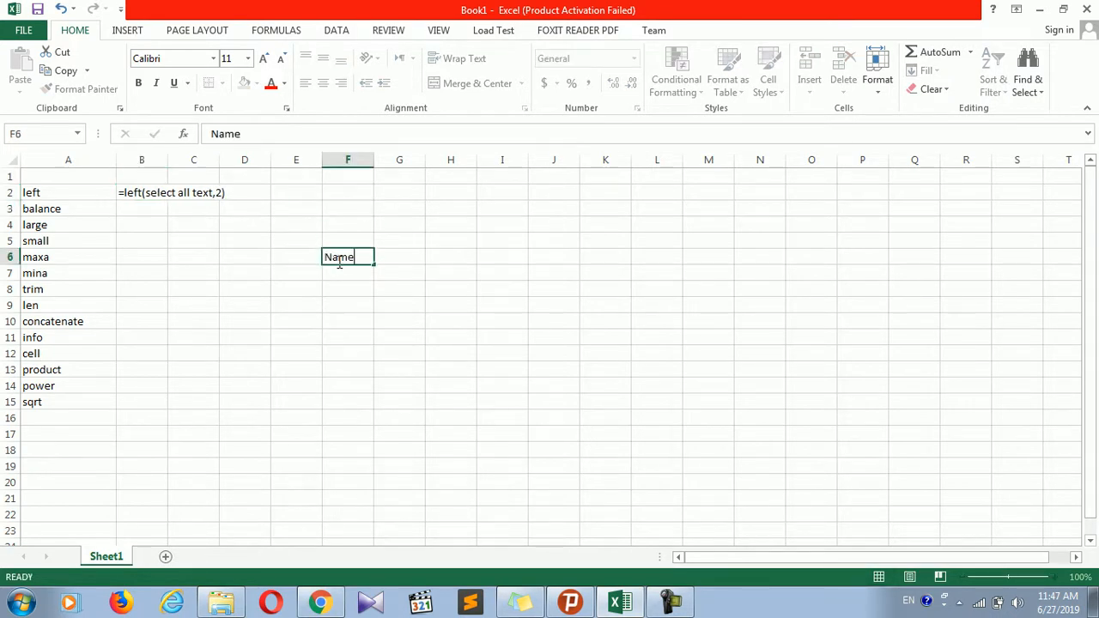
key(Tab)
text(Gender)
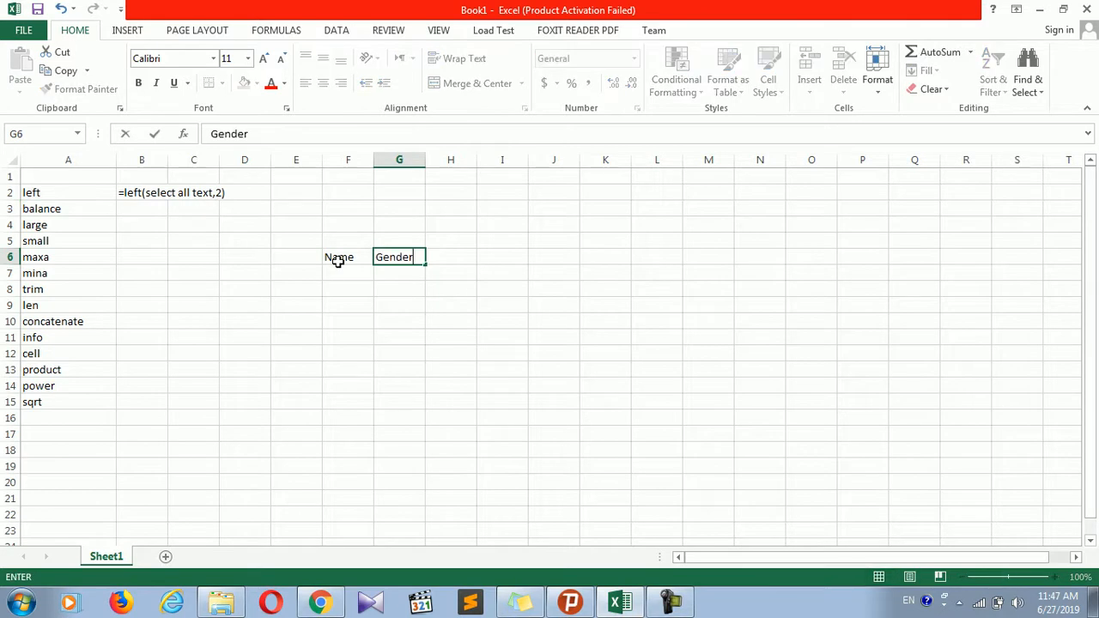
- Enter two sample names prefixed with Mr. in F7 and F8, and widen column F to fit the names
click(340, 272)
text(Mr.)
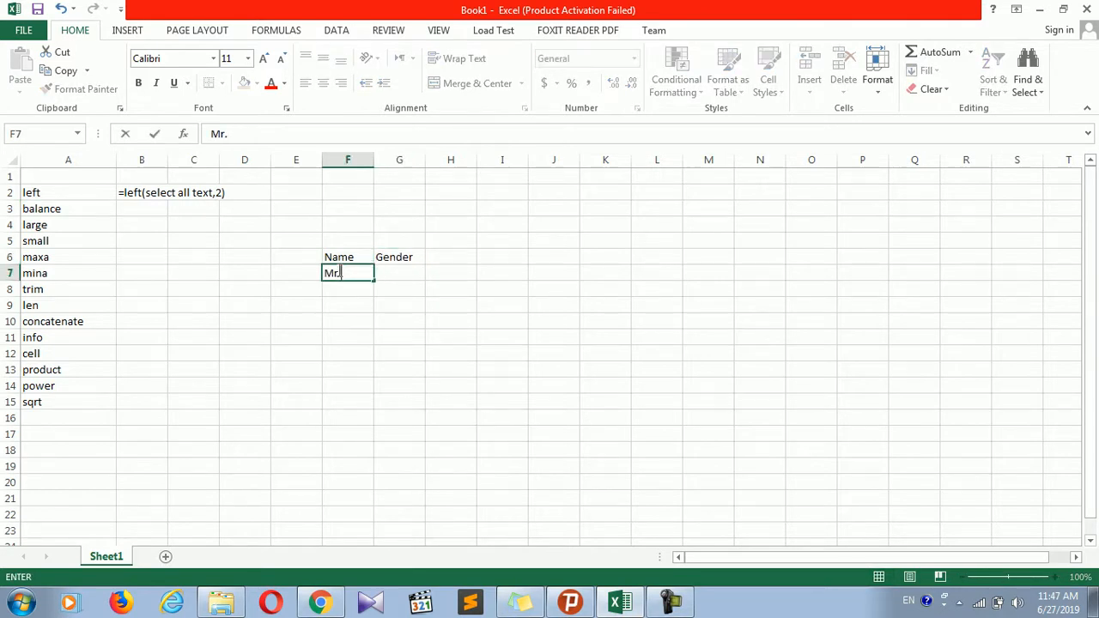
text(Fahim)
key(Return)
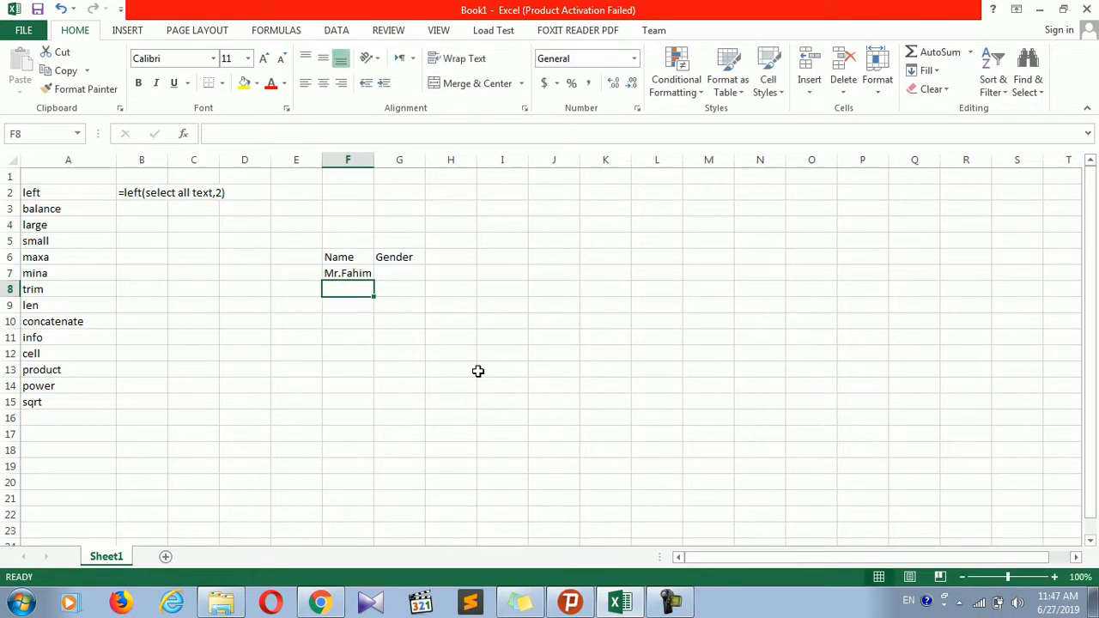
text(Mr.)
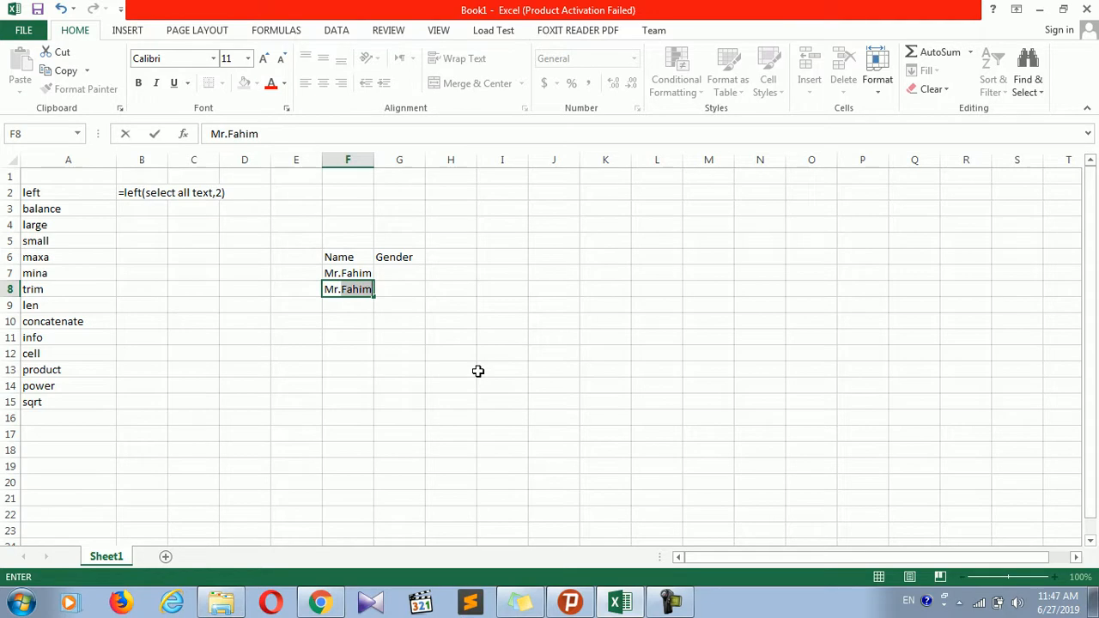
text(Wahid)
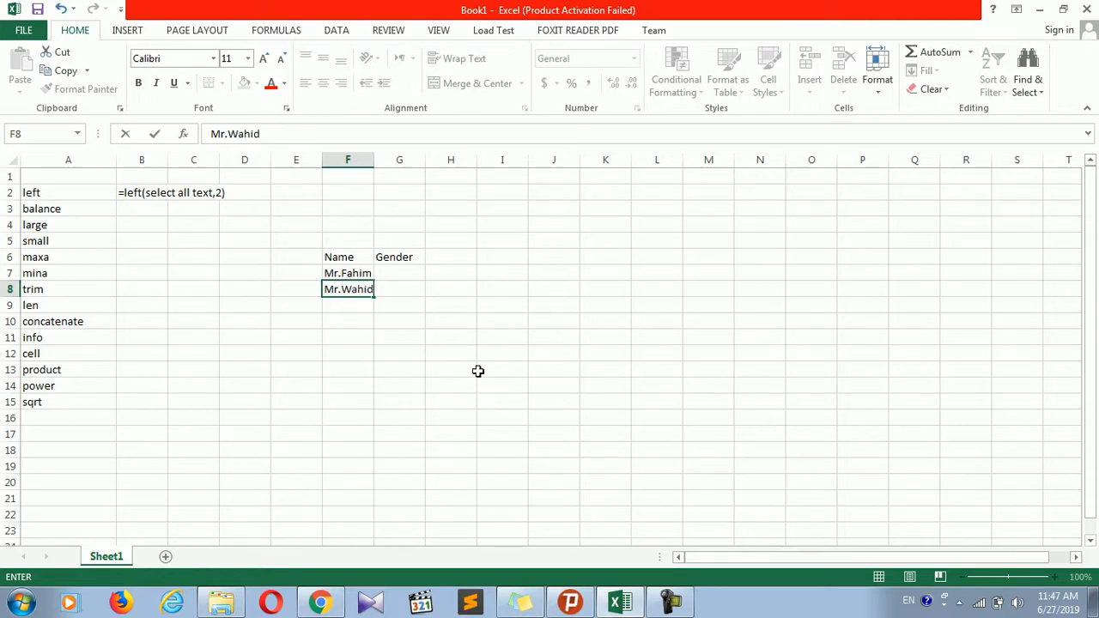
key(Return)
drag(375, 160, 401, 160)
- Enter a name prefixed with Mr. in F9 and one prefixed with Miss. in F10
key(F2)
text(Mr.A)
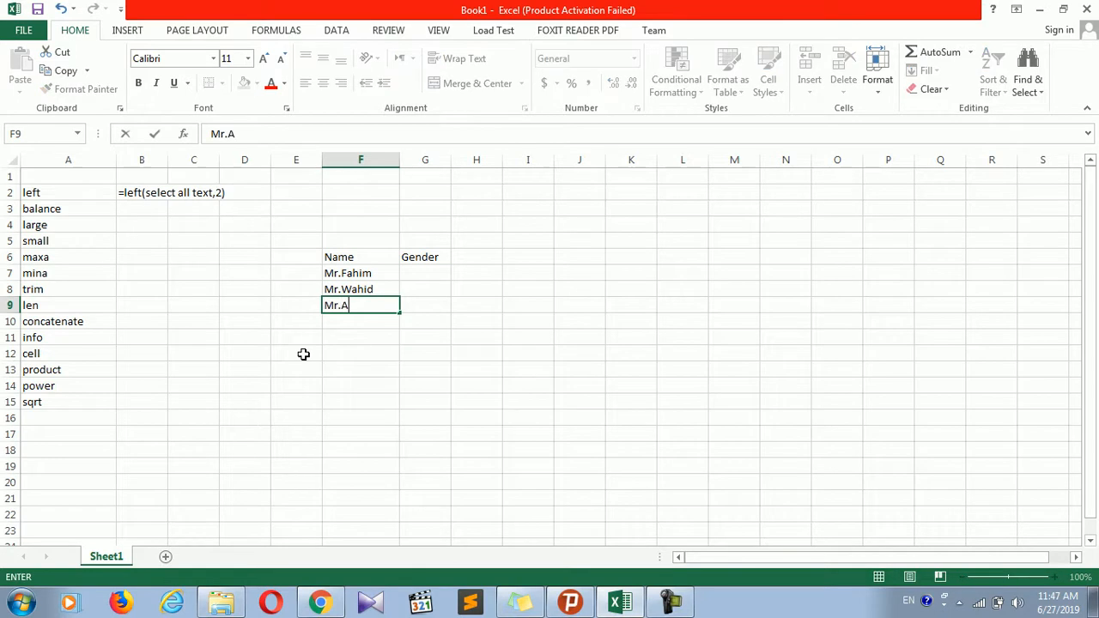
text(sadulla)
key(Return)
text(Mr)
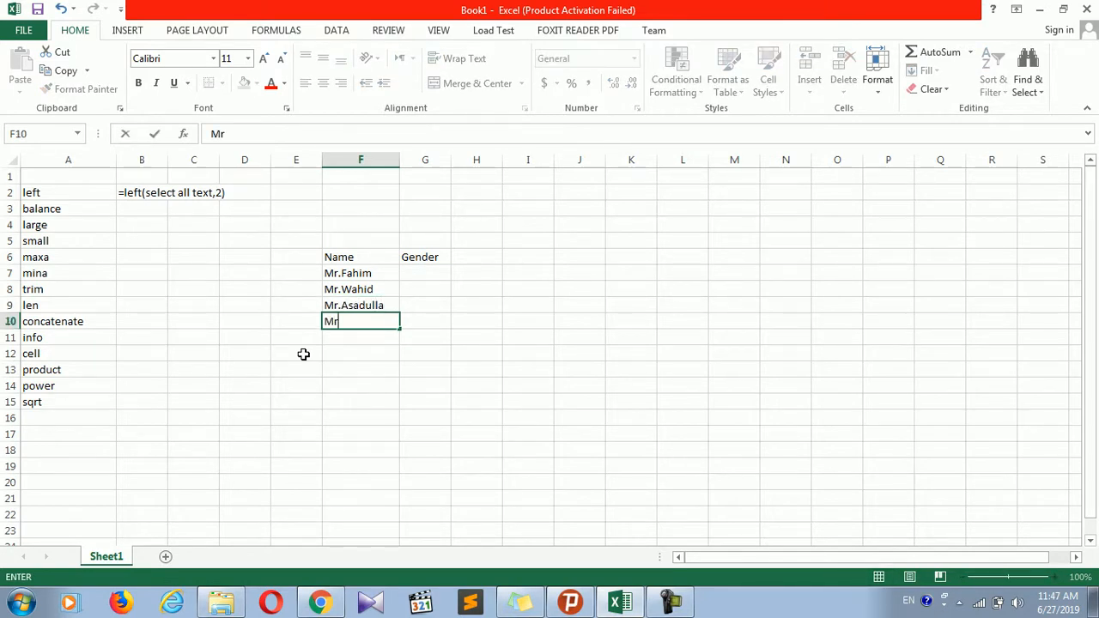
text(iss.)
text(S)
text(eymo)
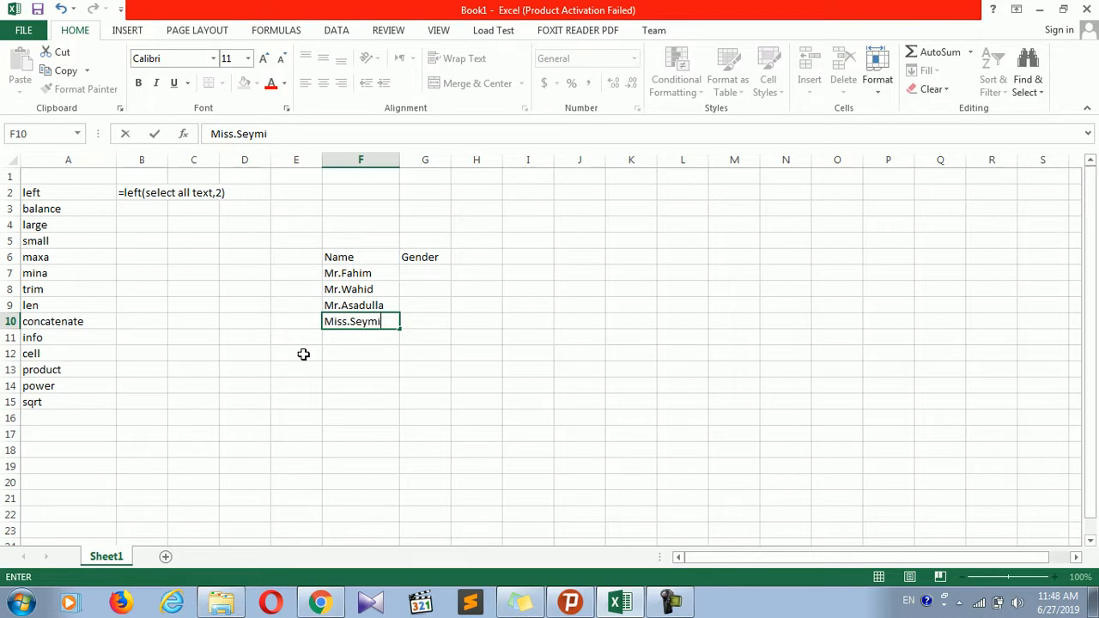
text(i)
key(Return)
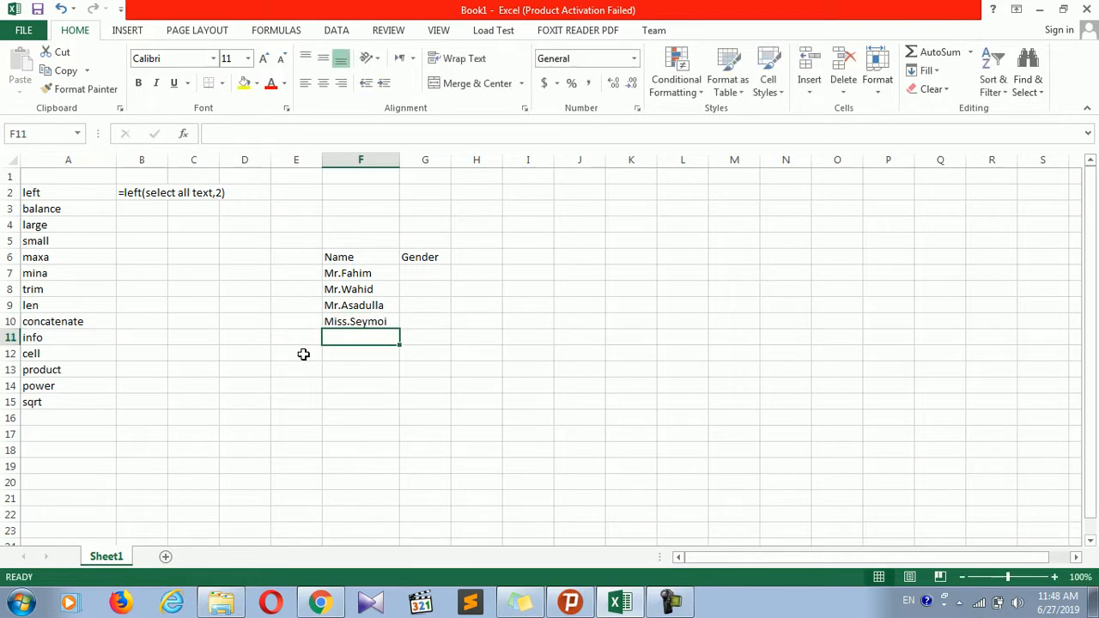
- Add a name prefixed with Mr. in F11 and one prefixed with Miss. in F12
text(M)
key(BackSpace)
text(Mr.Bal)
key(BackSpace)
text(itullah)
key(Return)
text(Mi)
key(BackSpace)
text(iss.)
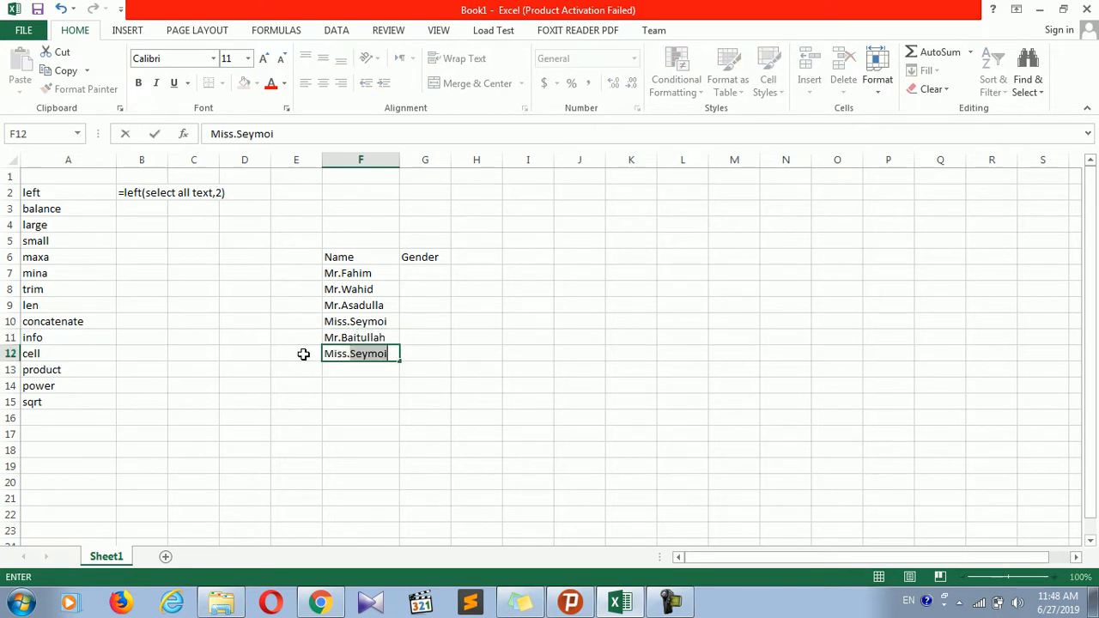
text(Tanween)
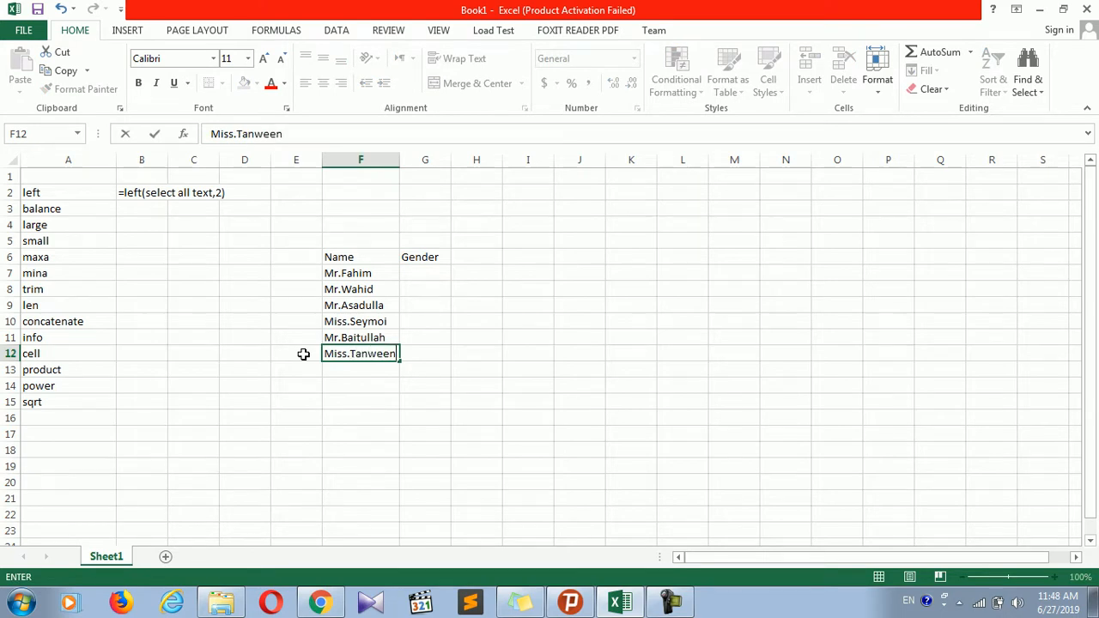
key(Return)
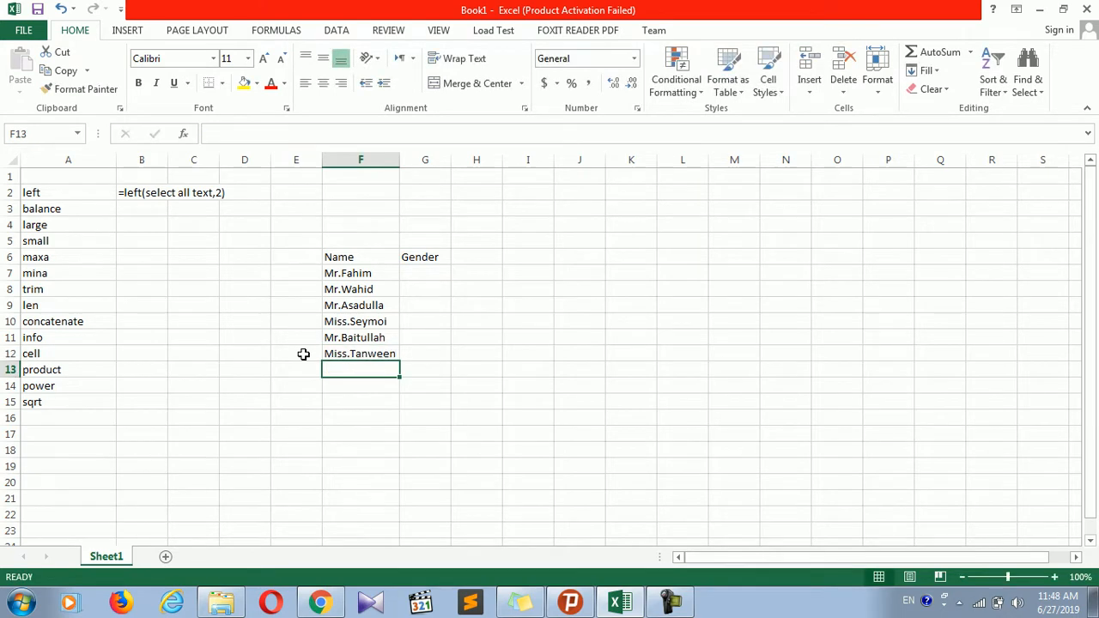
- Enter a last sample name prefixed with Mr. in F13, and select the first Gender cell, G7
text(Mr)
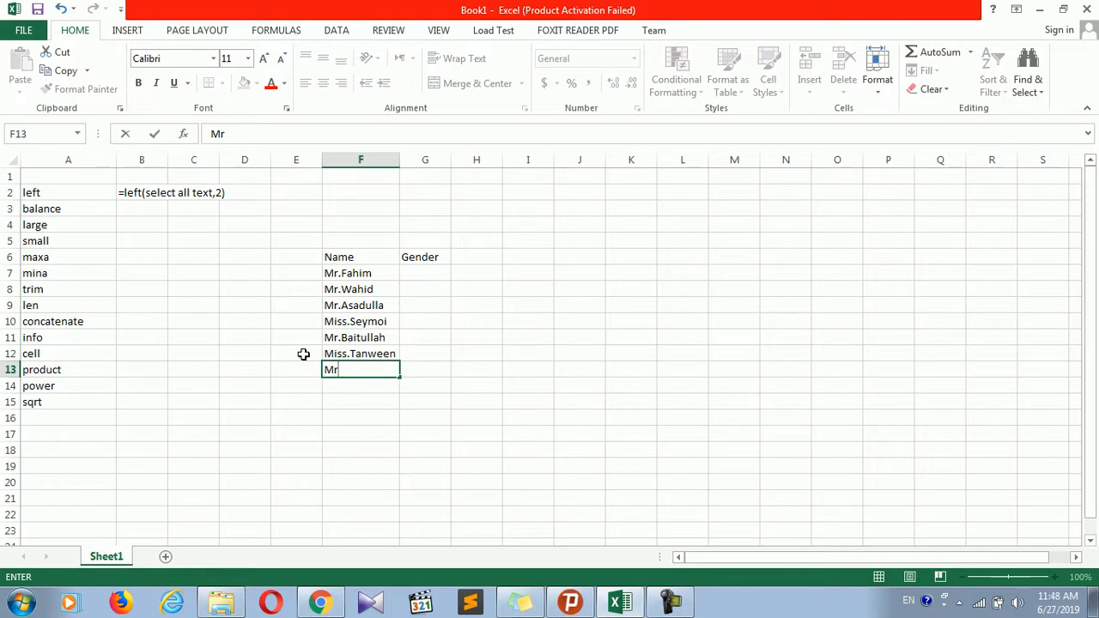
text(.Fardeen)
key(Return)
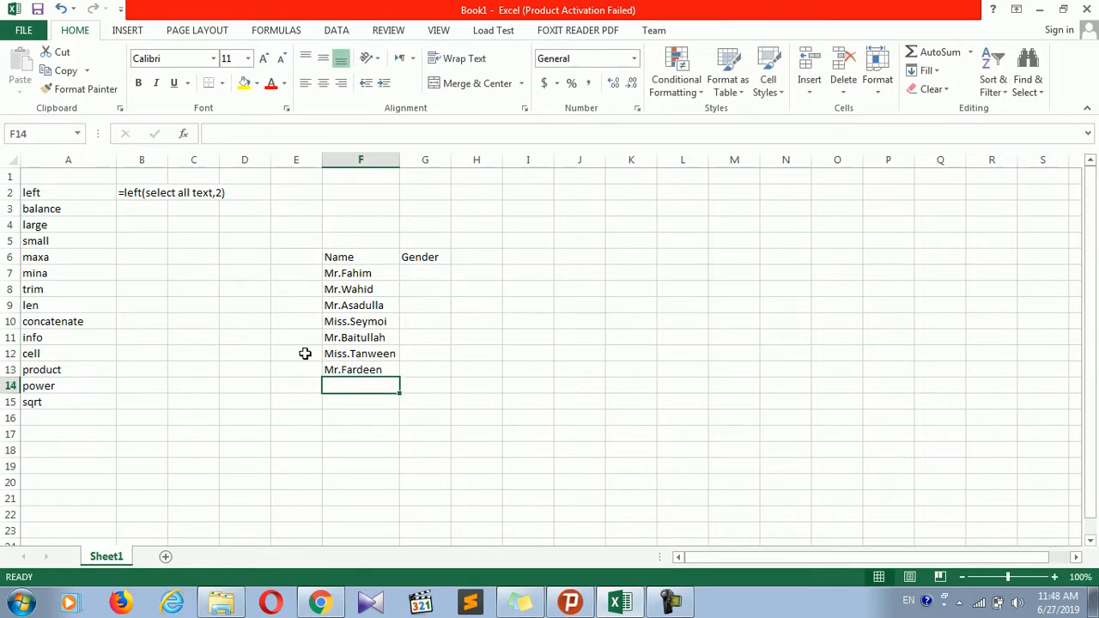
click(429, 272)
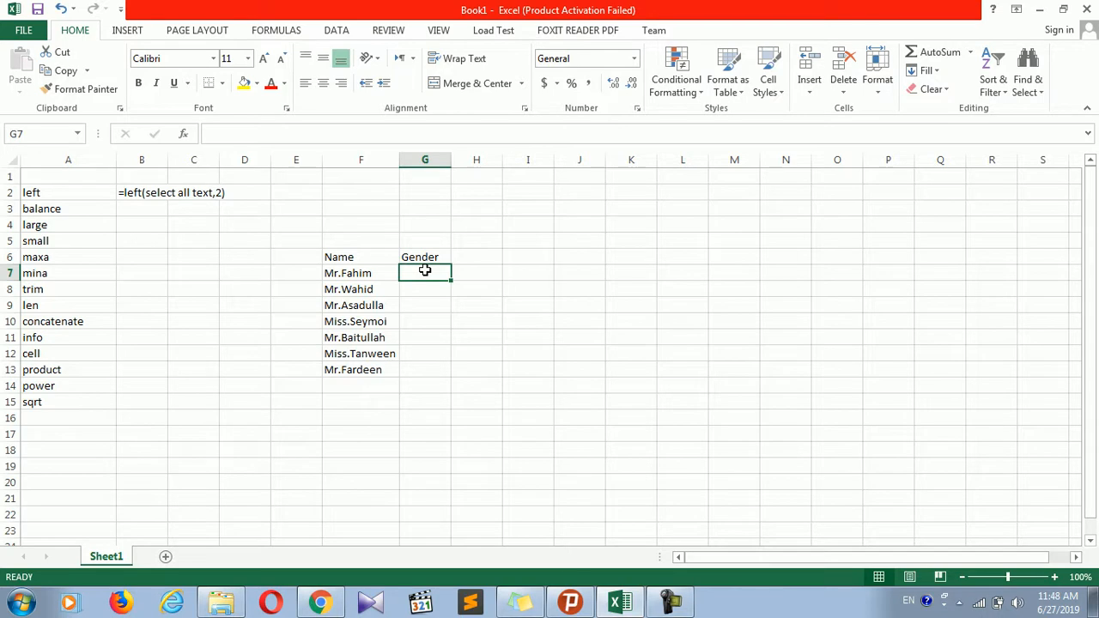
- Enter =LEFT(F7,2) in G7 and fill the formula down to G13
text(=le)
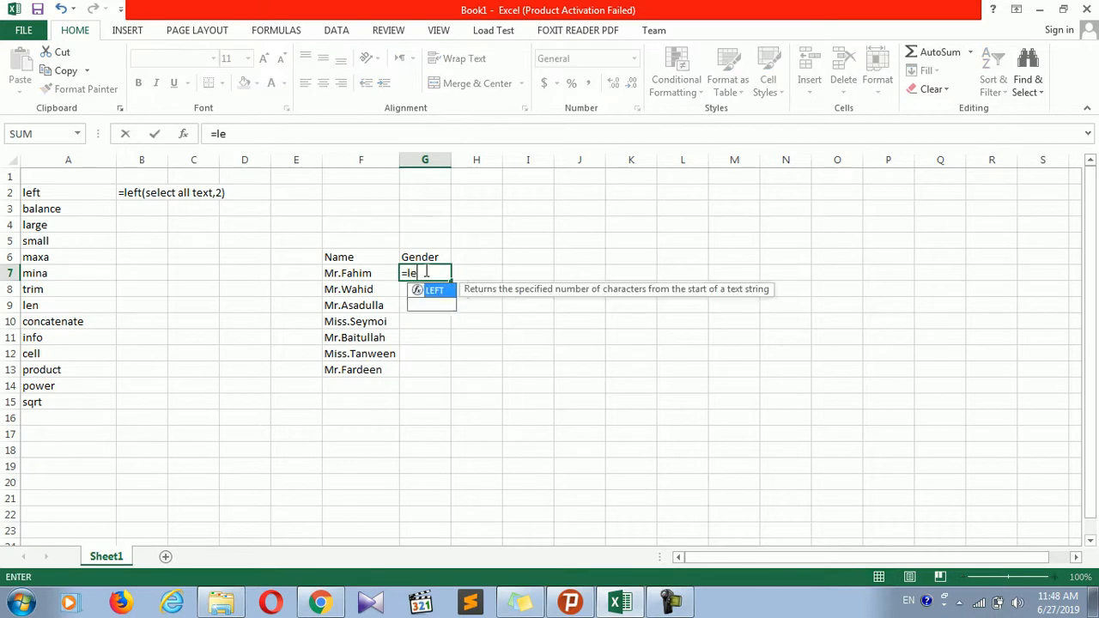
text(ft()
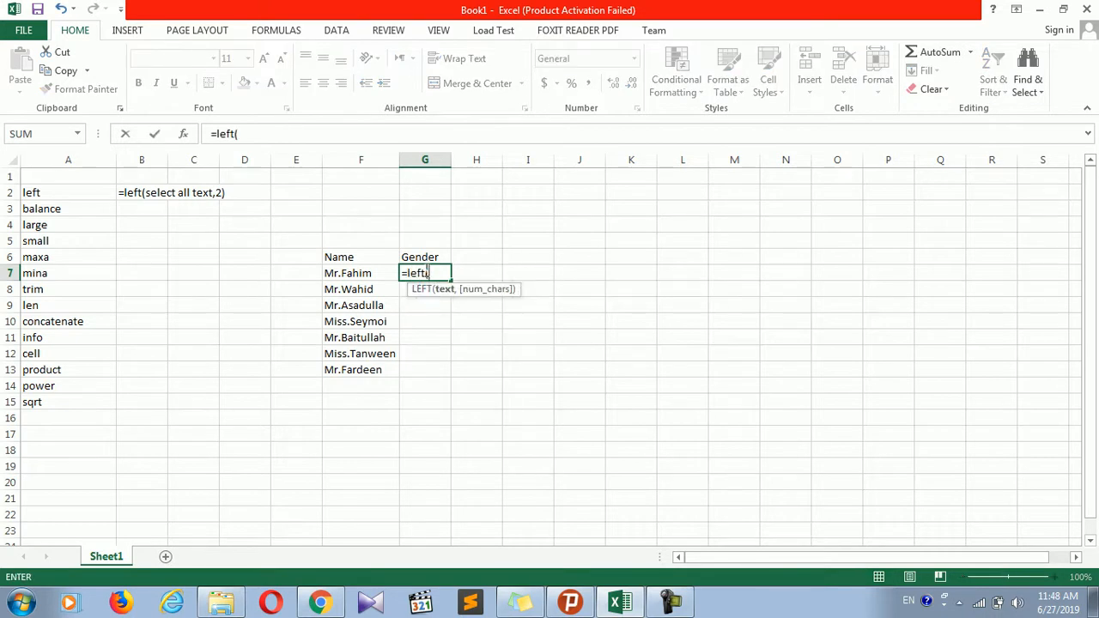
click(381, 273)
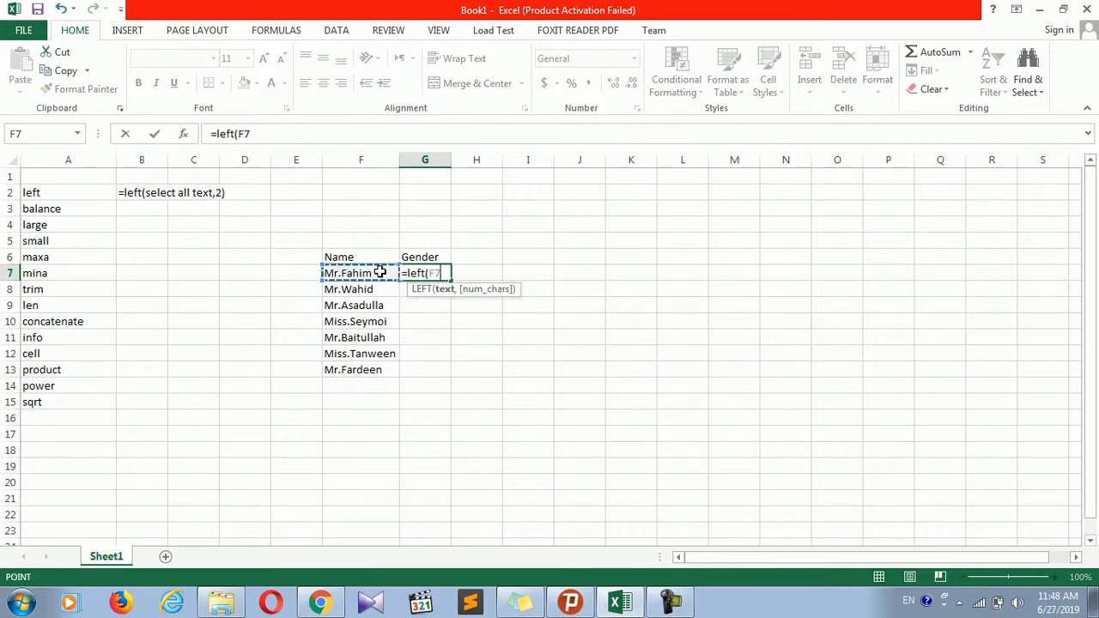
text(,)
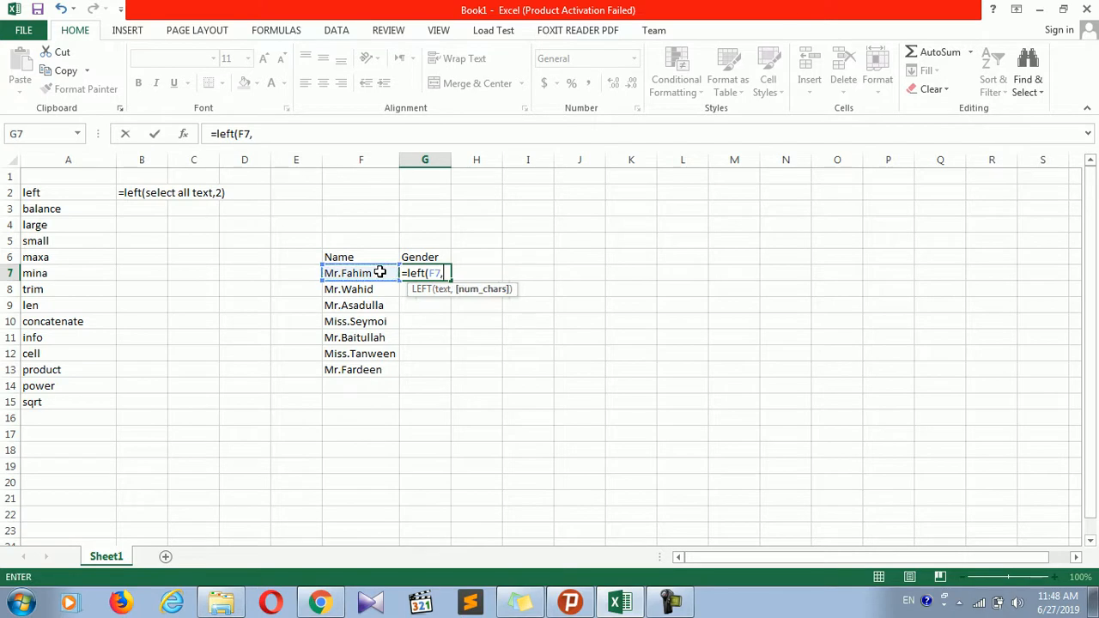
text(2))
key(Return)
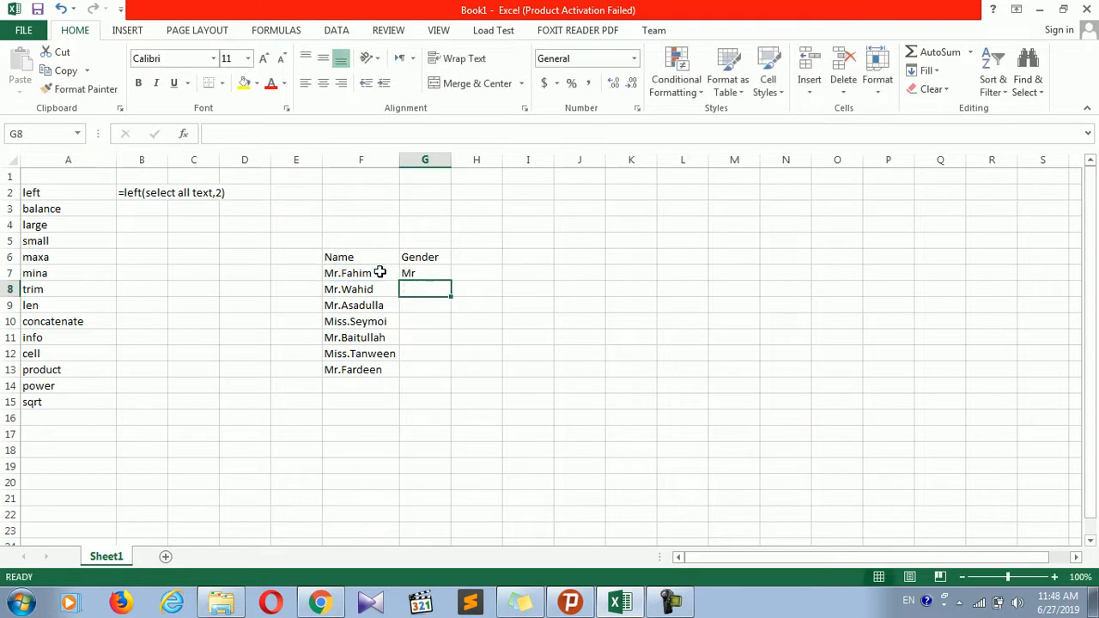
click(417, 277)
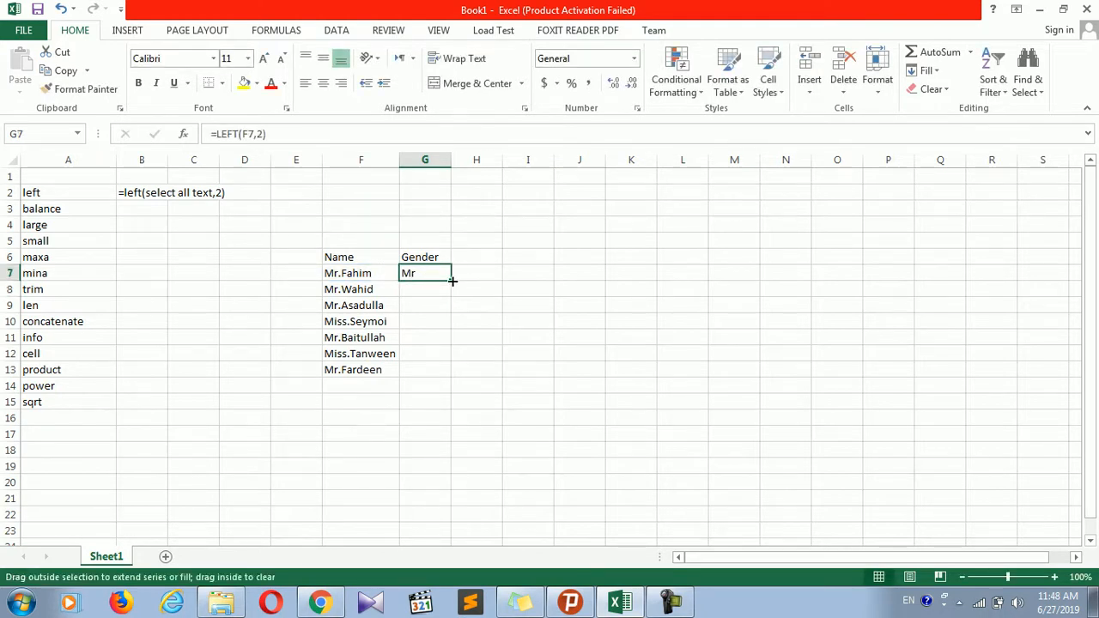
double_click(452, 281)
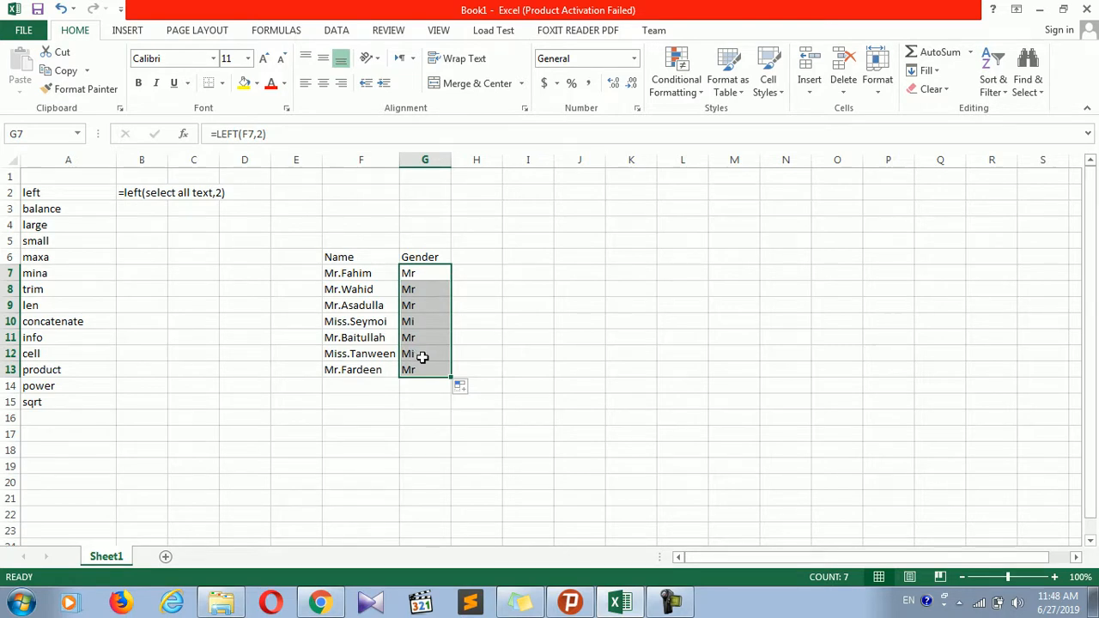
- Change the Miss. prefix to Mss. in the names in F10 and F12
click(341, 307)
click(340, 322)
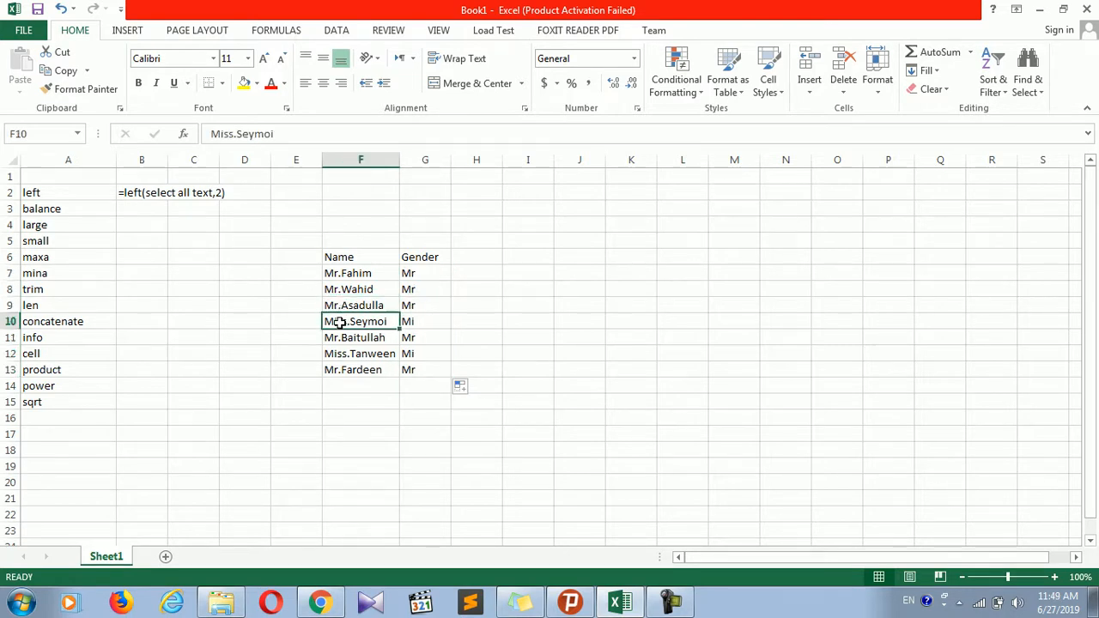
double_click(340, 322)
key(BackSpace)
key(Return)
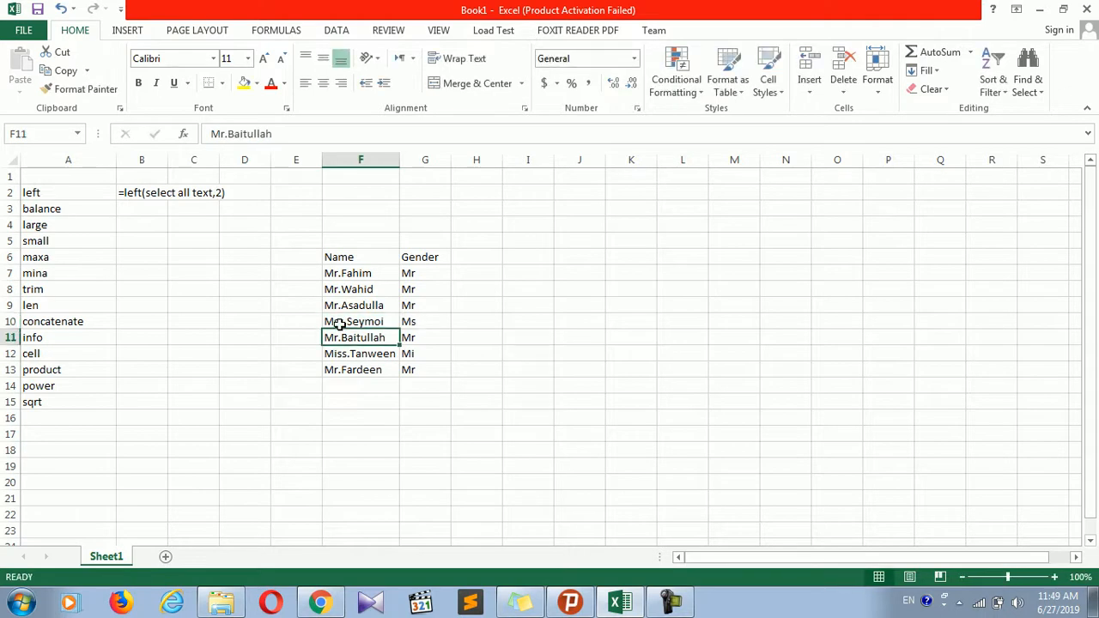
double_click(337, 338)
click(336, 357)
double_click(337, 356)
key(BackSpace)
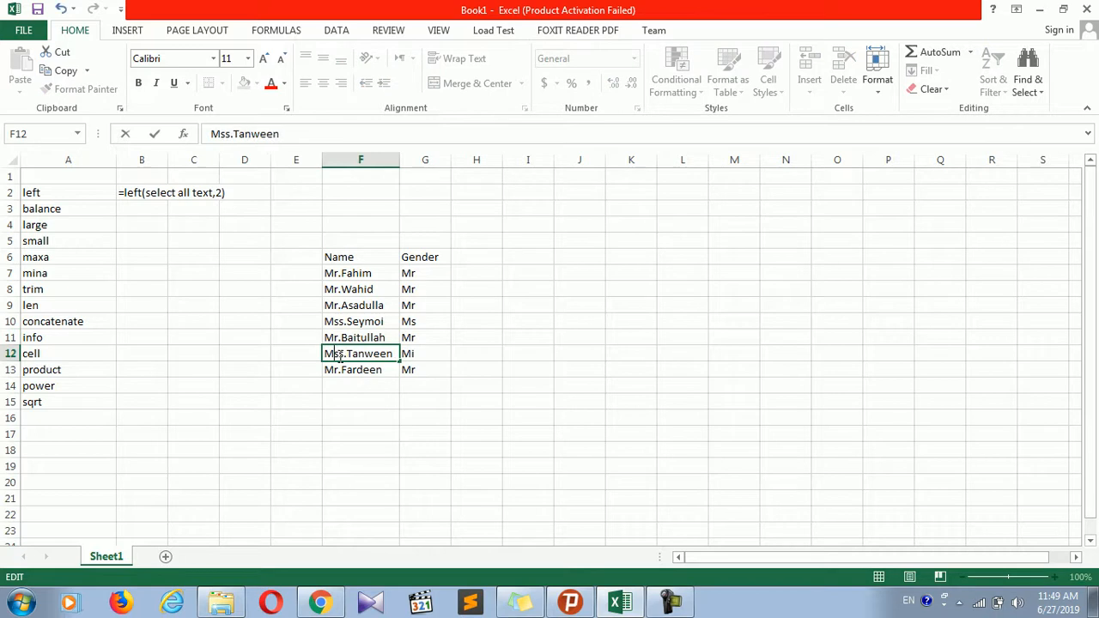
key(Return)
- Check the extracted titles in the Gender column against the names
click(410, 285)
click(426, 383)
click(424, 369)
click(422, 353)
drag(425, 294, 420, 319)
click(420, 324)
click(420, 339)
click(421, 384)
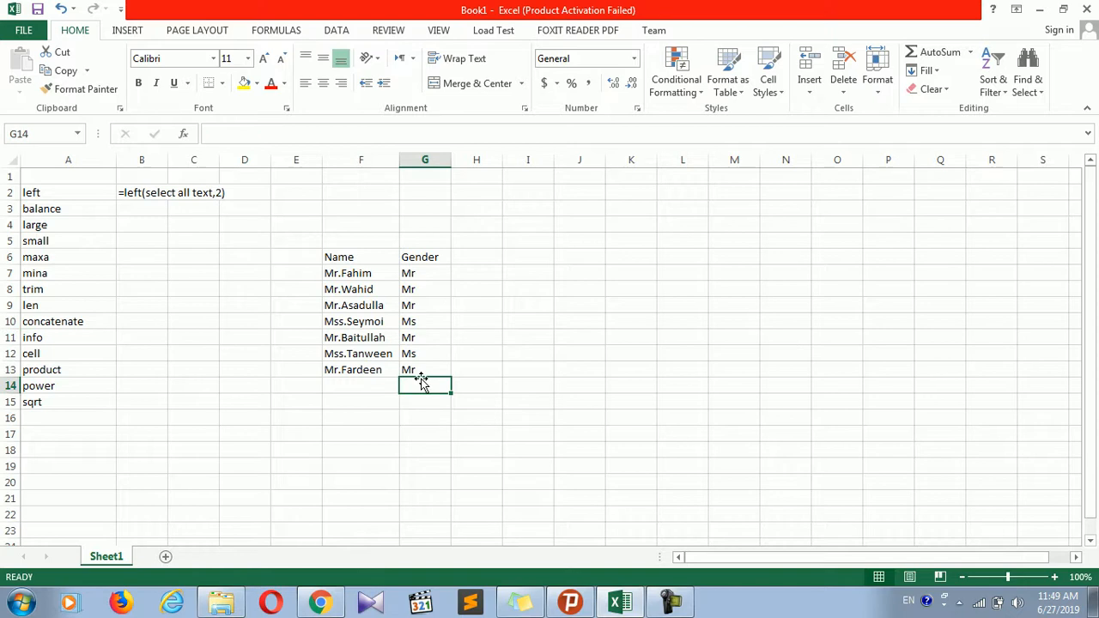
click(435, 264)
click(372, 418)
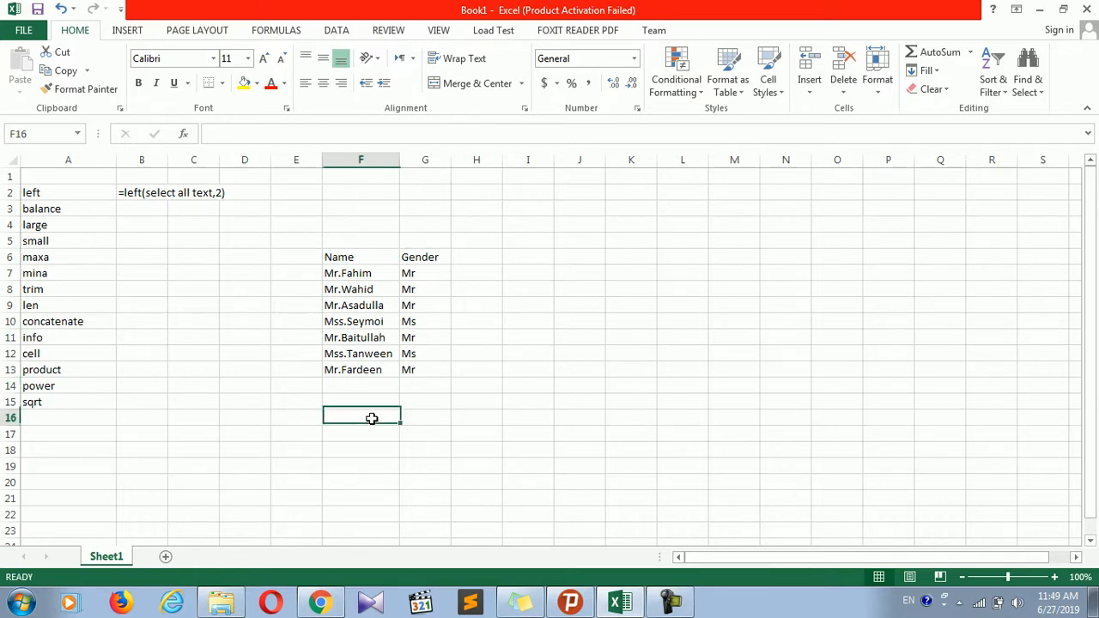
click(351, 402)
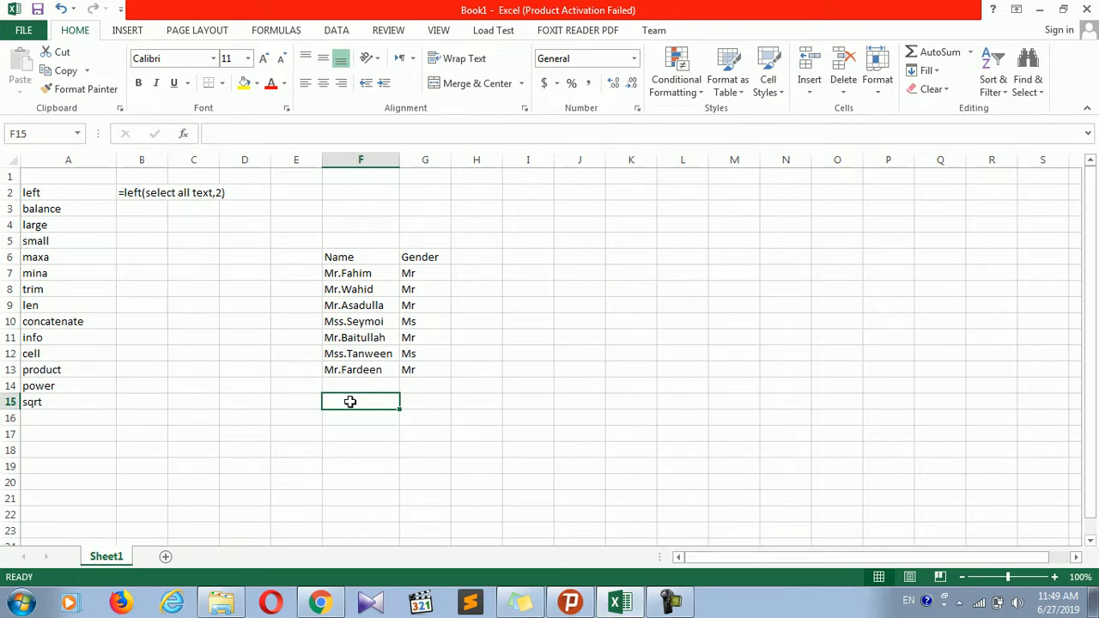
text(=coun)
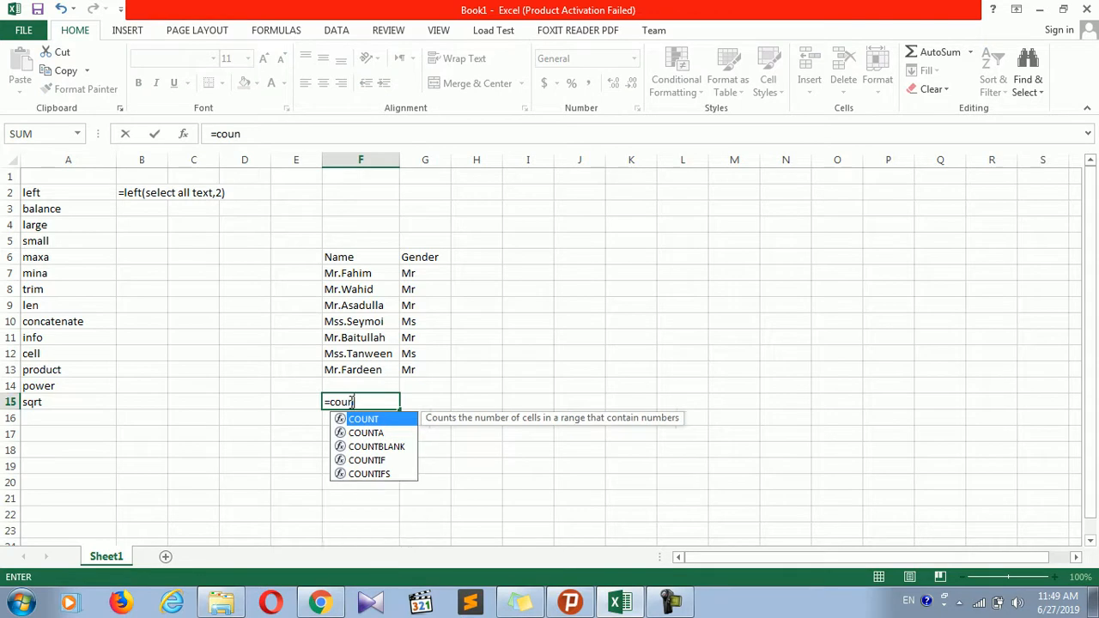
text(ta)
key(BackSpace)
text(a)
key(BackSpace)
text(()
key(BackSpace)
key(BackSpace)
key(BackSpace)
key(BackSpace)
key(BackSpace)
key(BackSpace)
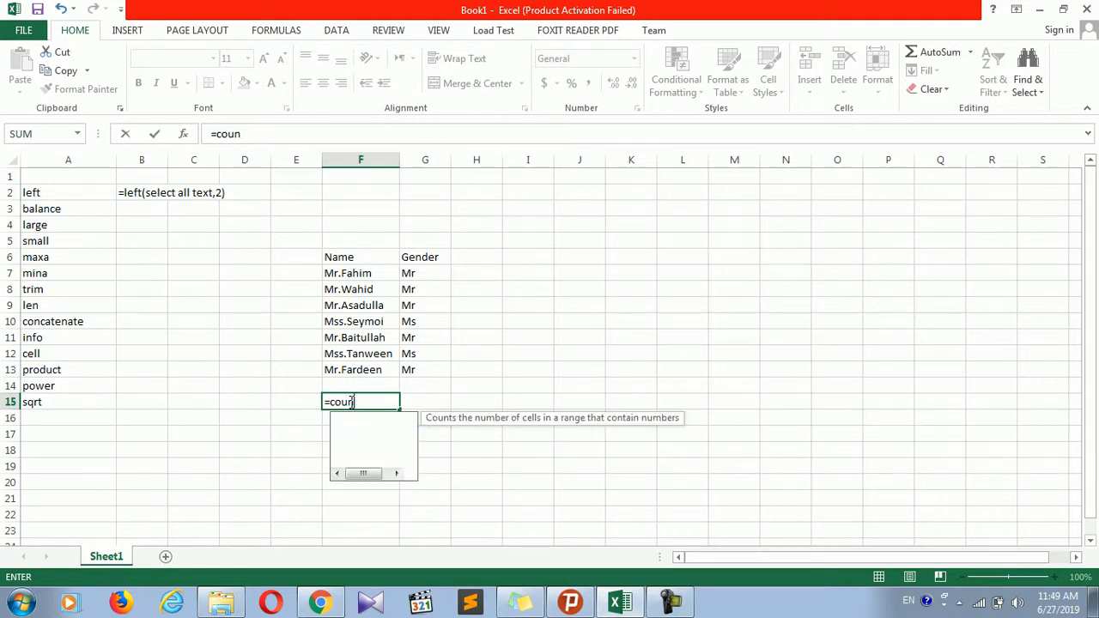
- Try to count the Mr entries by entering =COUNT(G7:G13="Mr") in F15
text(dcou)
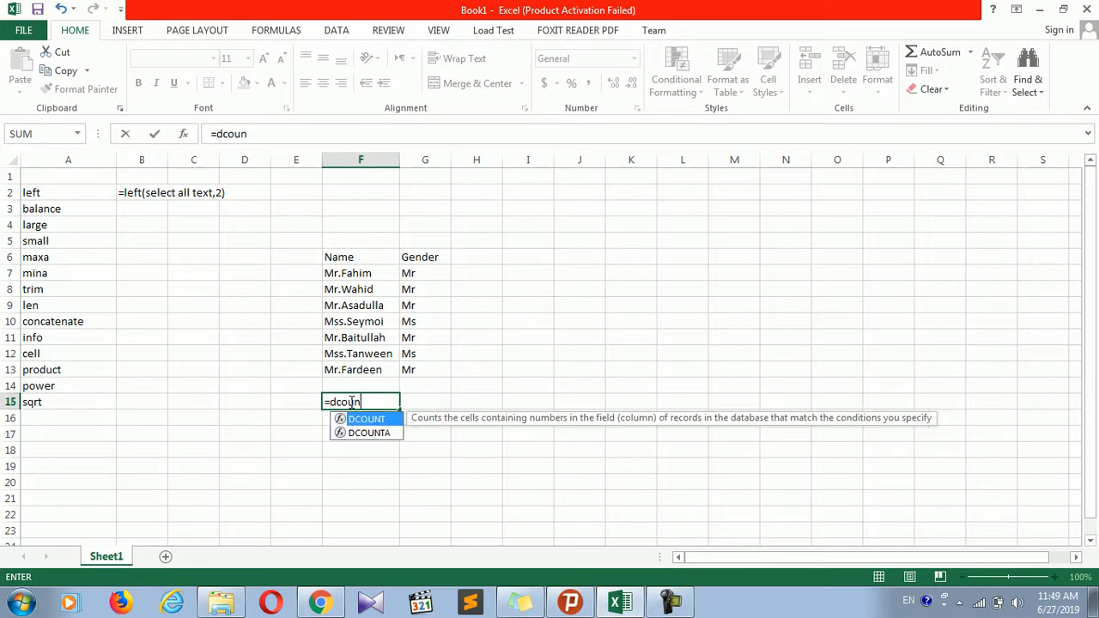
text(nt()
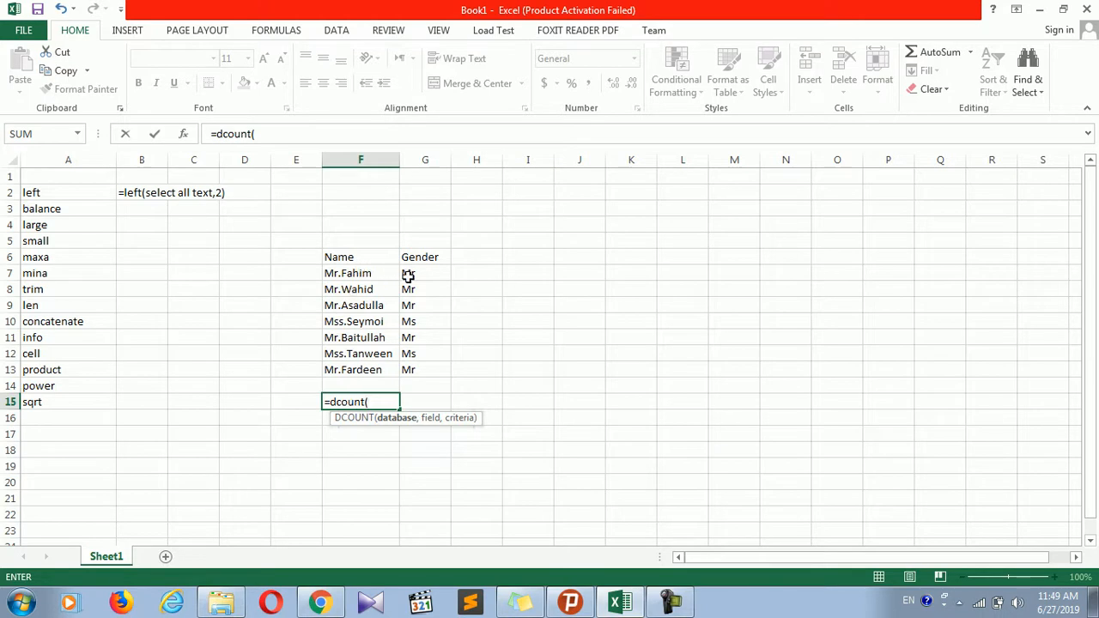
click(337, 403)
key(BackSpace)
click(375, 403)
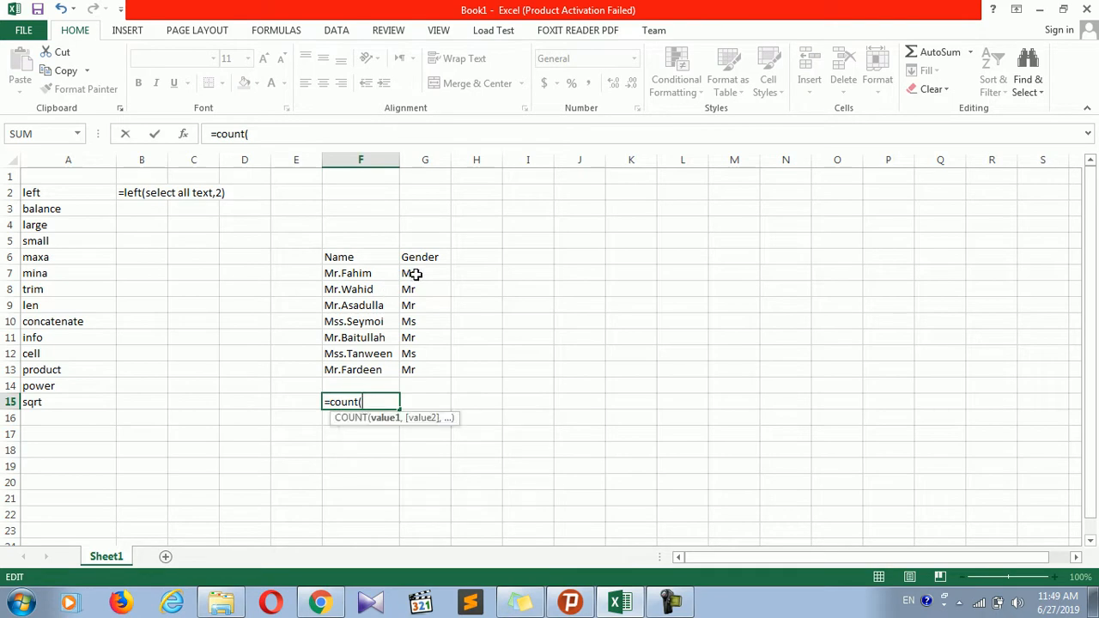
drag(413, 274, 414, 372)
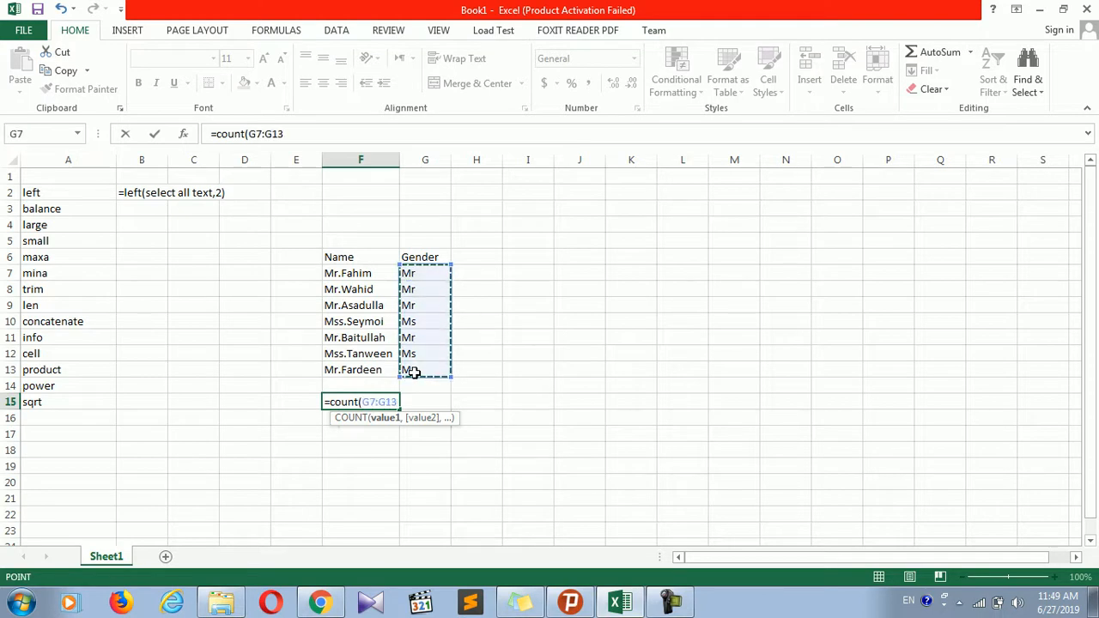
text(",)
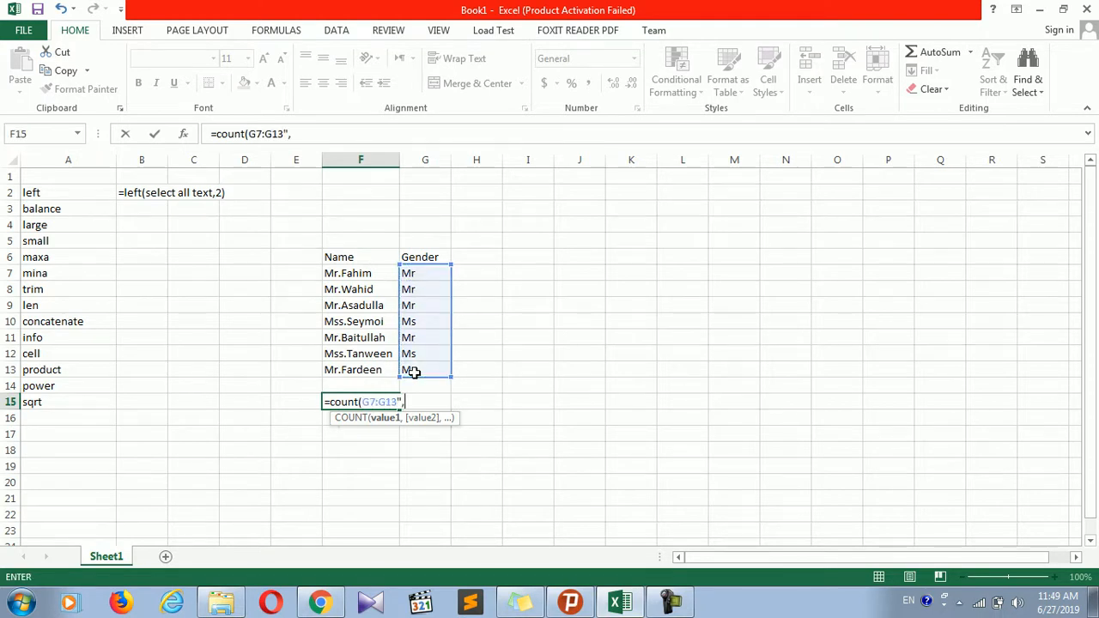
key(BackSpace)
key(BackSpace)
text(=M)
key(BackSpace)
text("Mr",)
key(BackSpace)
text())
key(Return)
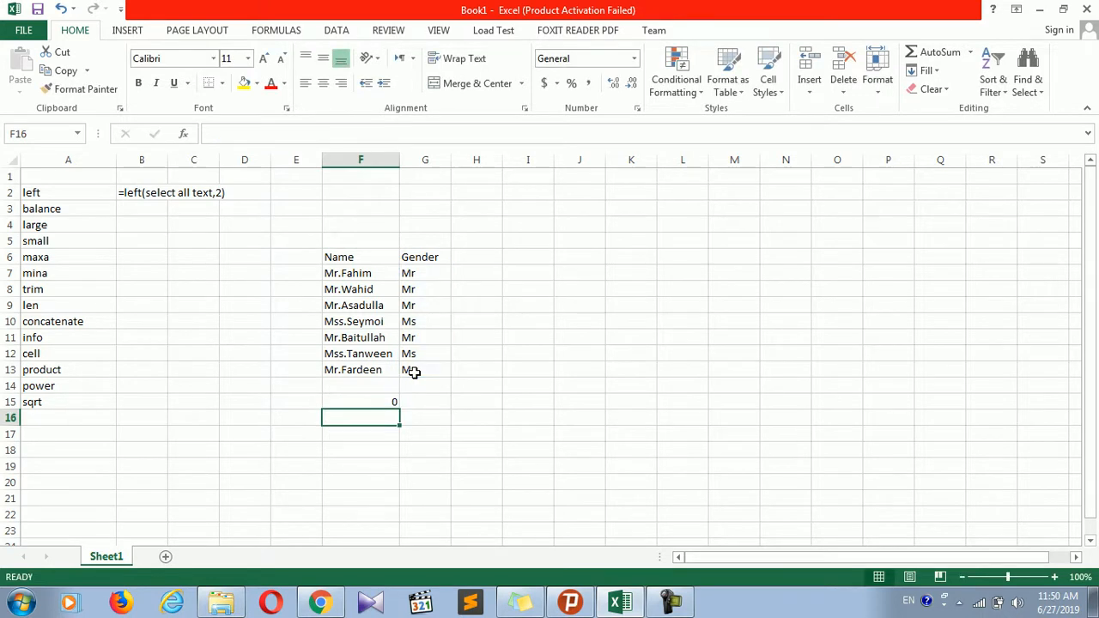
- Clear the COUNT formula in F15 and begin a COUNTIF formula in its place
double_click(390, 401)
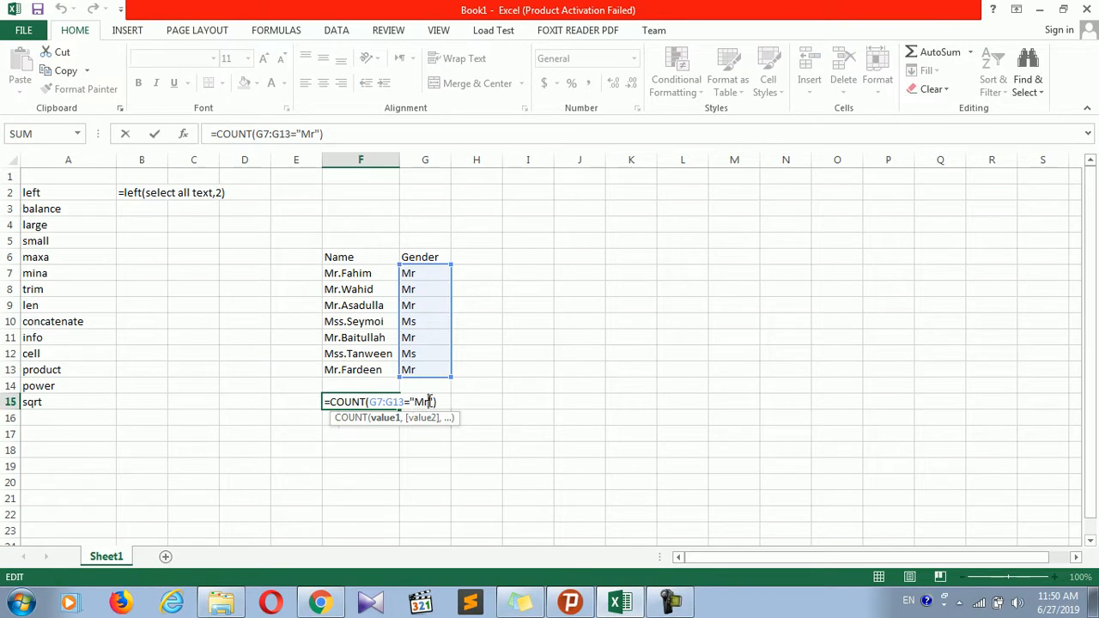
text(,)
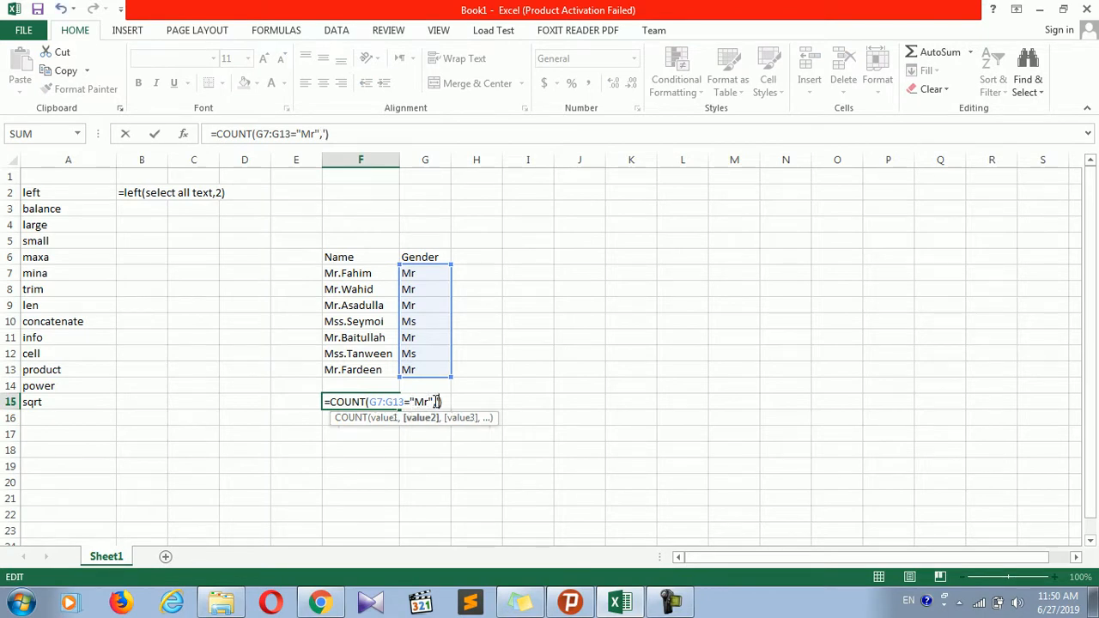
text(")
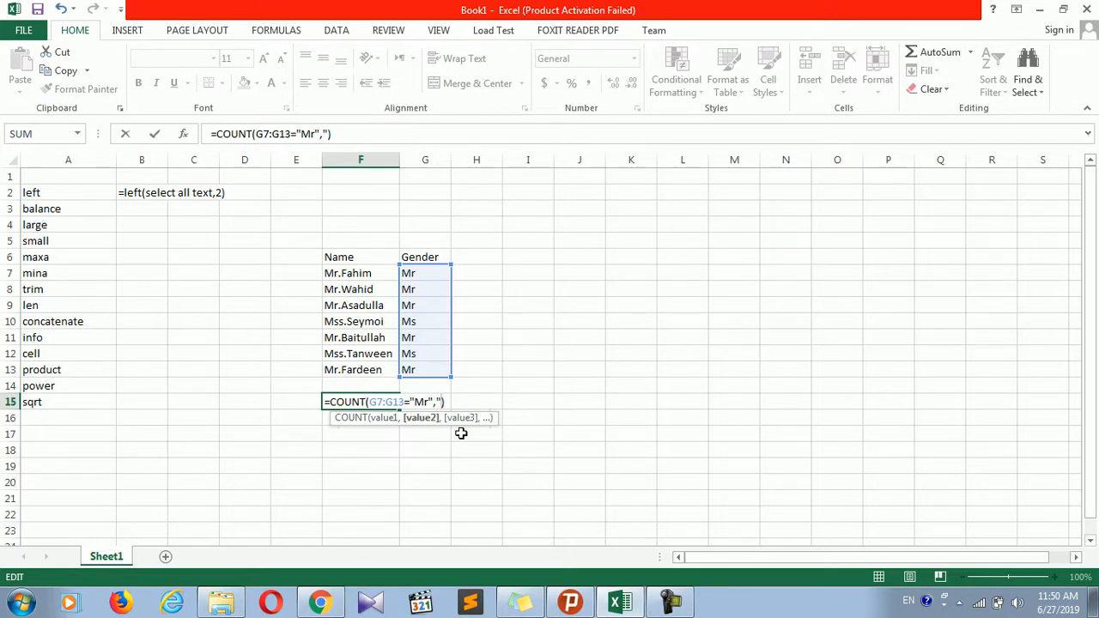
key(BackSpace)
key(BackSpace)
key(BackSpace)
key(BackSpace)
key(BackSpace)
key(BackSpace)
key(BackSpace)
key(BackSpace)
key(BackSpace)
key(BackSpace)
key(BackSpace)
key(BackSpace)
key(BackSpace)
key(BackSpace)
key(BackSpace)
key(BackSpace)
key(BackSpace)
key(BackSpace)
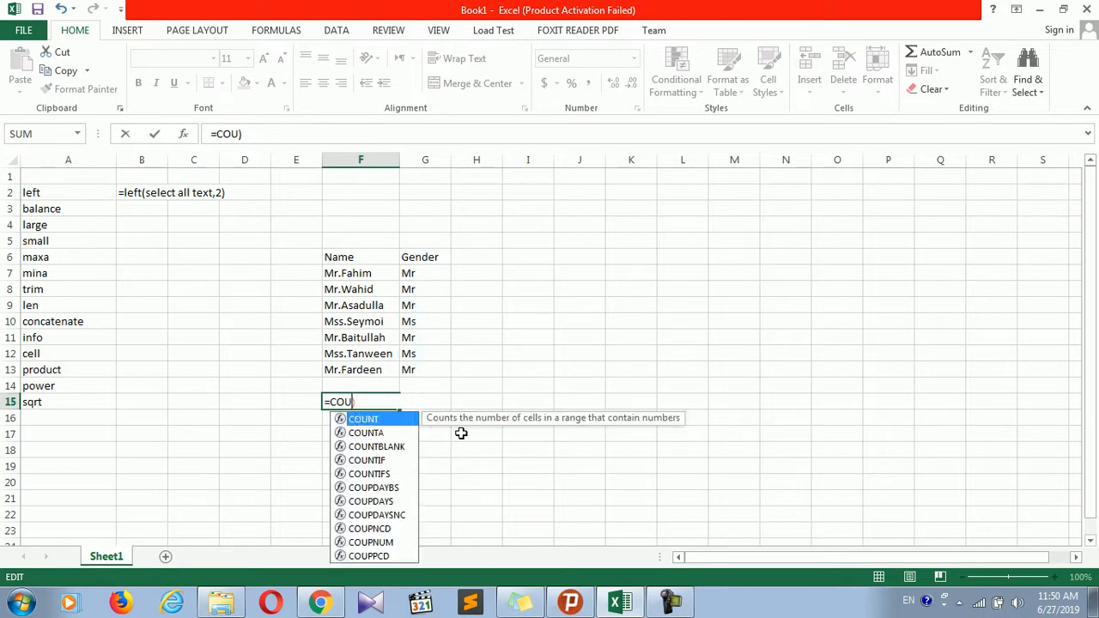
key(BackSpace)
text(coun)
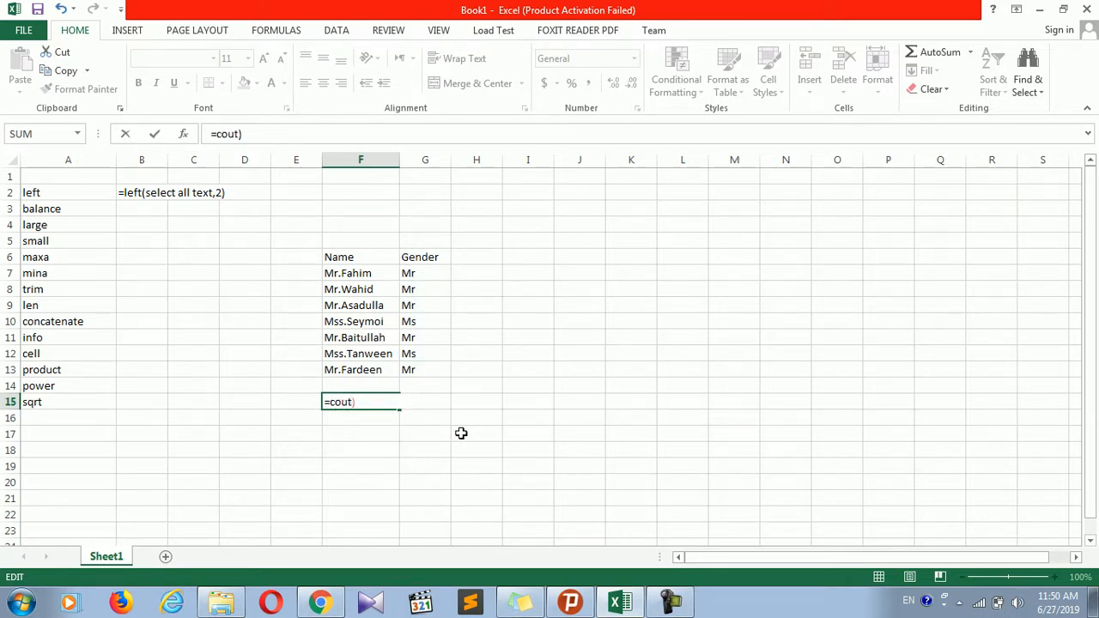
text(tif()
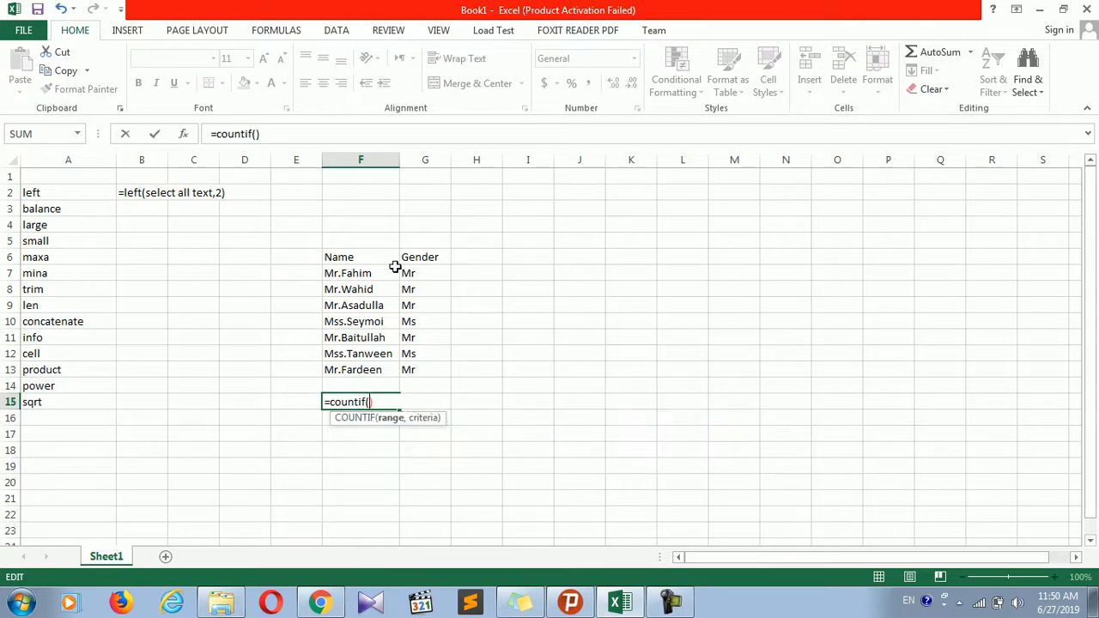
- Try to complete the F15 formula as =COUNTIF(G7:G13="Mr","Ms")
drag(410, 275, 407, 371)
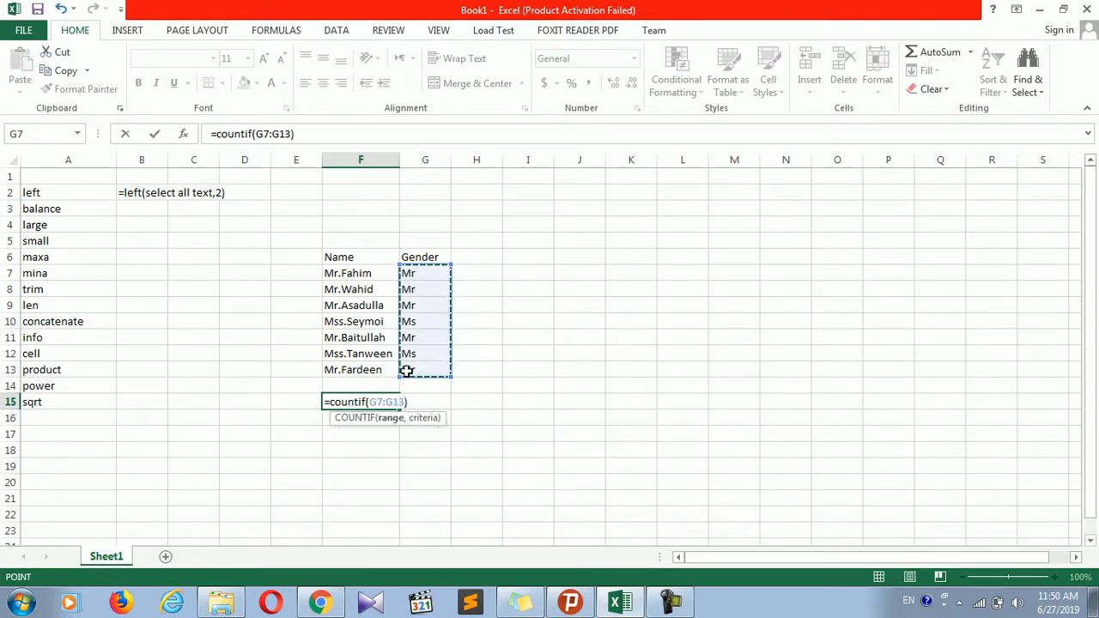
text(="MR.)
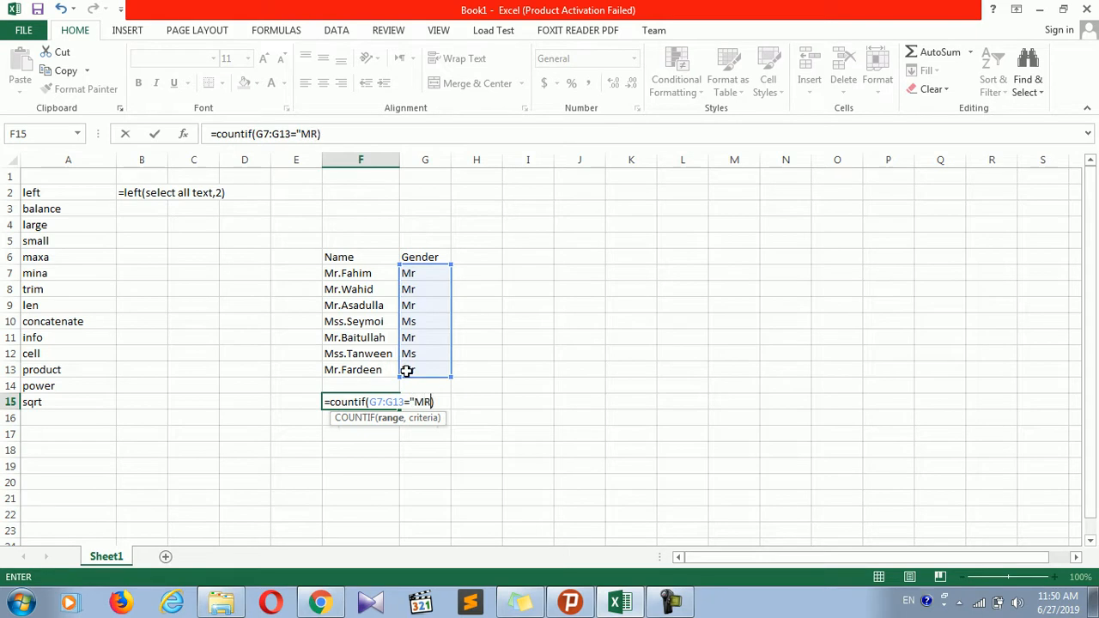
key(BackSpace)
text(")
key(BackSpace)
key(BackSpace)
text(r","Ms")
key(Return)
key(Return)
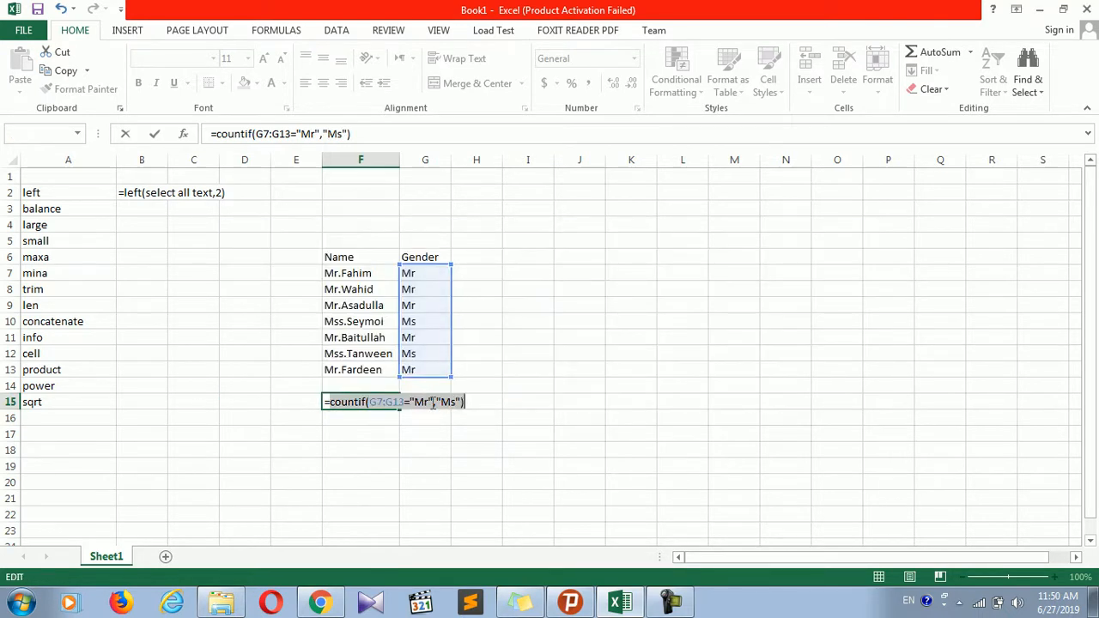
- Remove the "Ms" argument and try to enter the F15 formula as =COUNTIF(G7:G13="Mr")
click(432, 401)
click(438, 402)
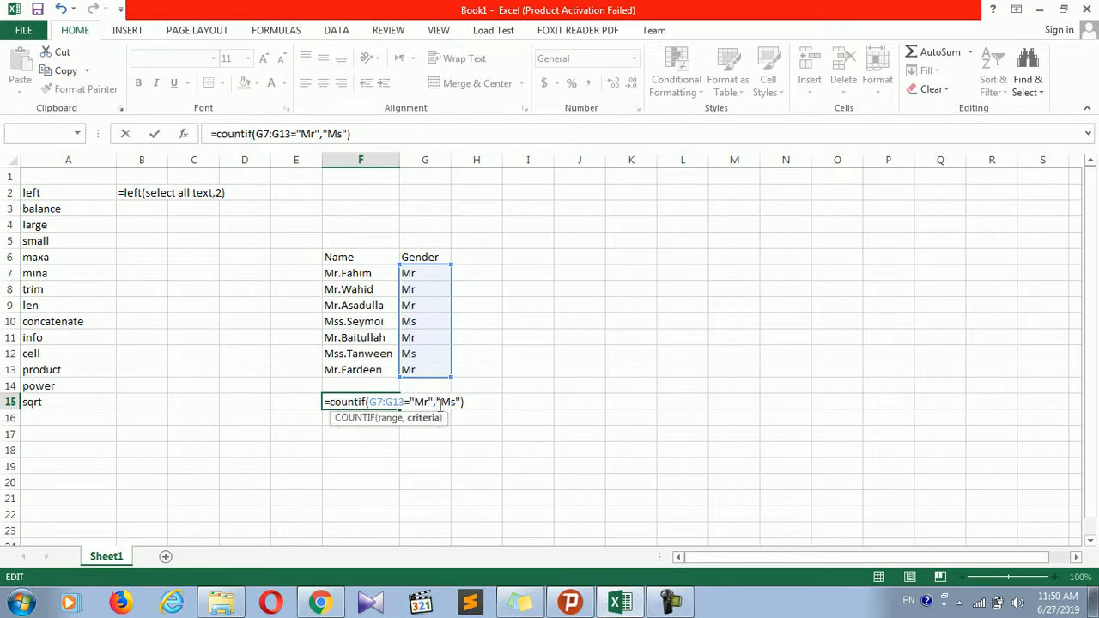
click(459, 402)
key(BackSpace)
key(BackSpace)
key(BackSpace)
key(BackSpace)
key(BackSpace)
key(Return)
key(Return)
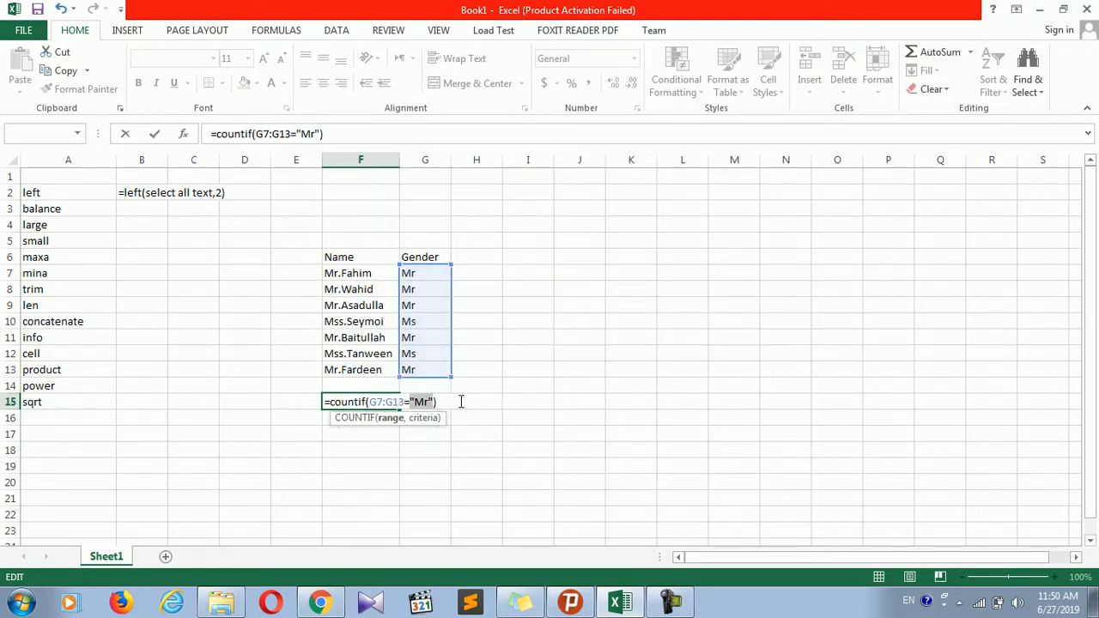
- Remove the ="Mr" condition and the G7:G13 range from the COUNTIF formula in F15, leaving its parentheses empty
key(Right)
key(Right)
key(Right)
key(BackSpace)
key(BackSpace)
key(BackSpace)
key(BackSpace)
key(BackSpace)
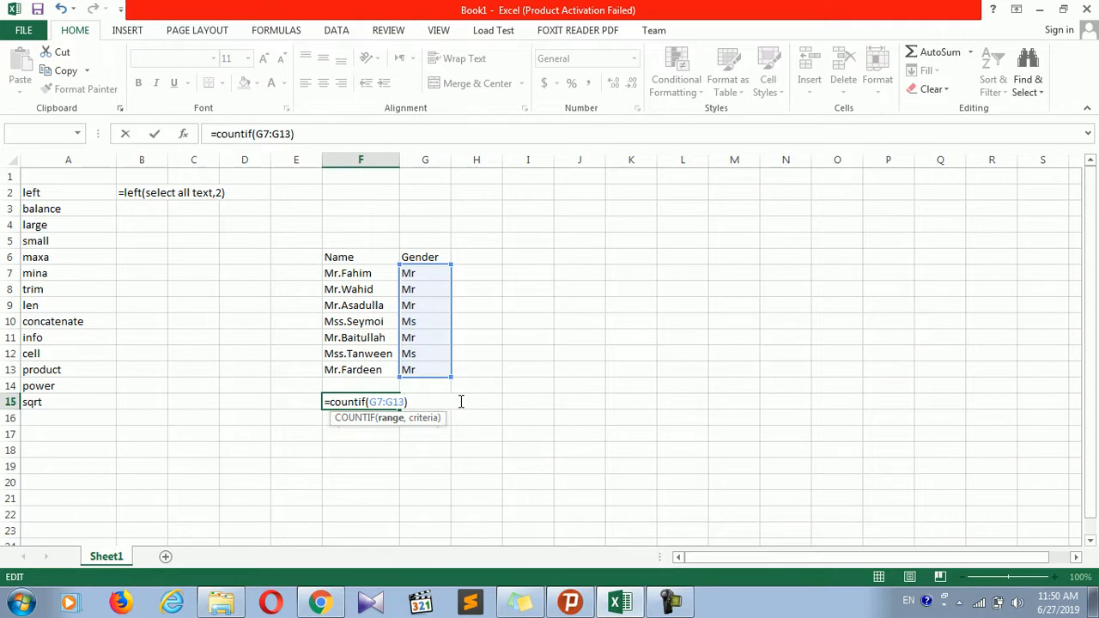
key(BackSpace)
key(BackSpace)
key(BackSpace)
key(BackSpace)
key(BackSpace)
key(BackSpace)
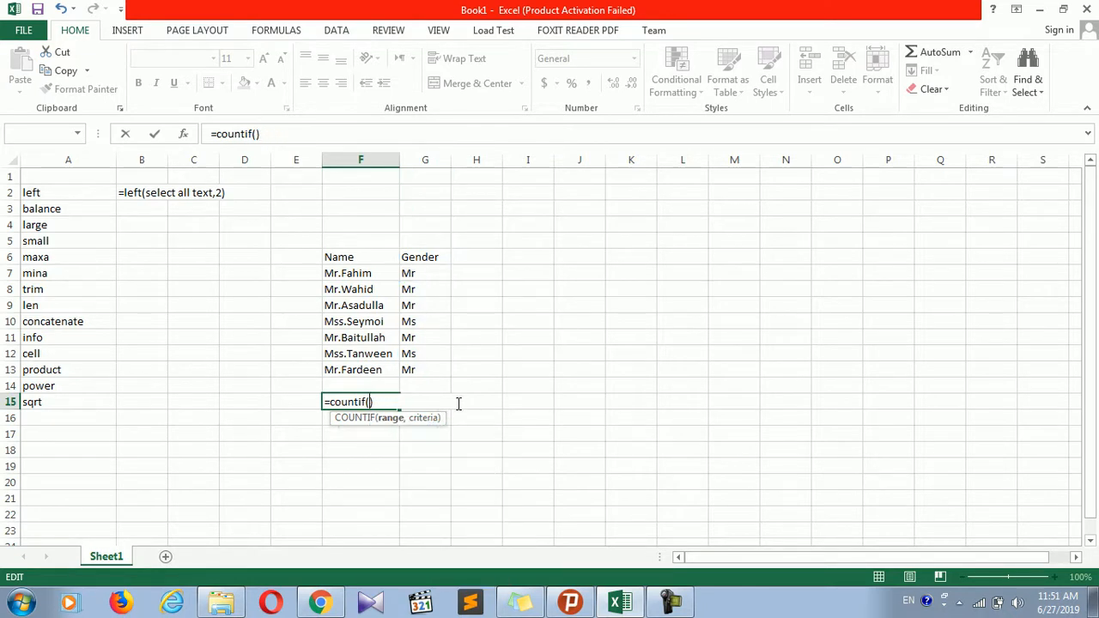
- Complete the F15 formula as =COUNTIF(G7,"Mr")
click(418, 273)
text(,)
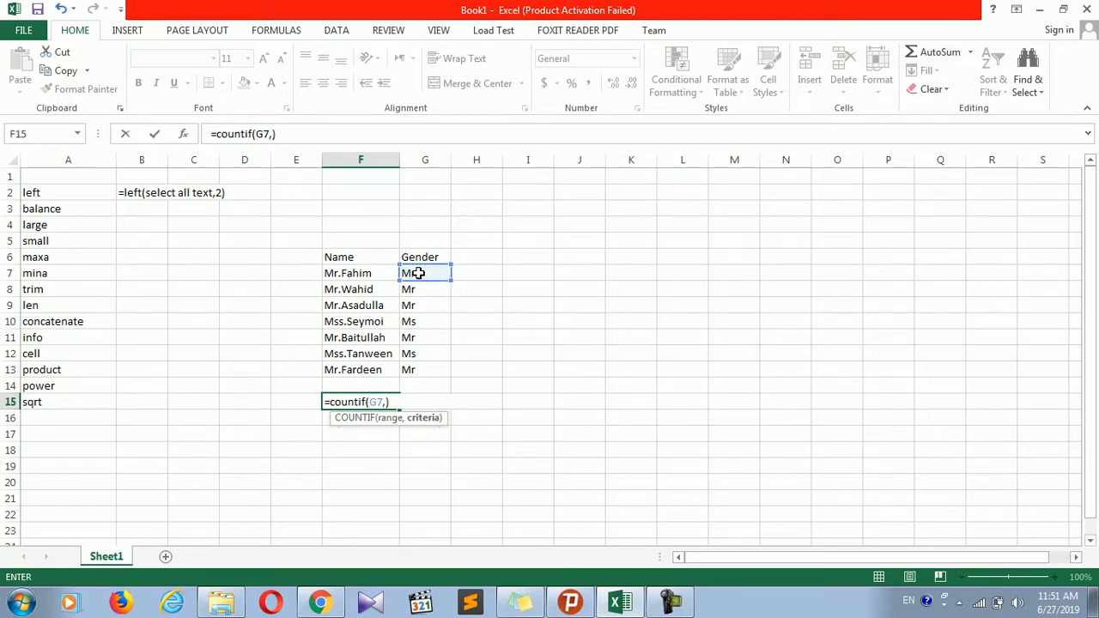
text("Mr")
key(Return)
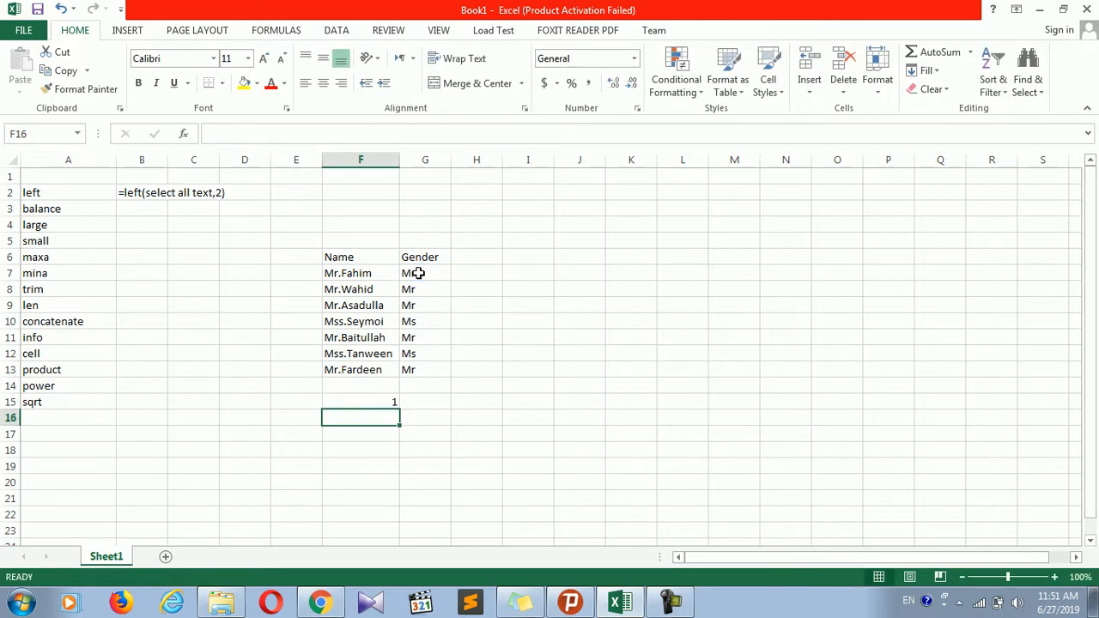
- Replace the single-cell range in the F15 formula with G7:G13, making it =COUNTIF(G7:G13,"Mr")
click(376, 391)
click(376, 418)
click(377, 403)
double_click(377, 403)
key(Delete)
key(Delete)
drag(425, 272, 413, 365)
key(Return)
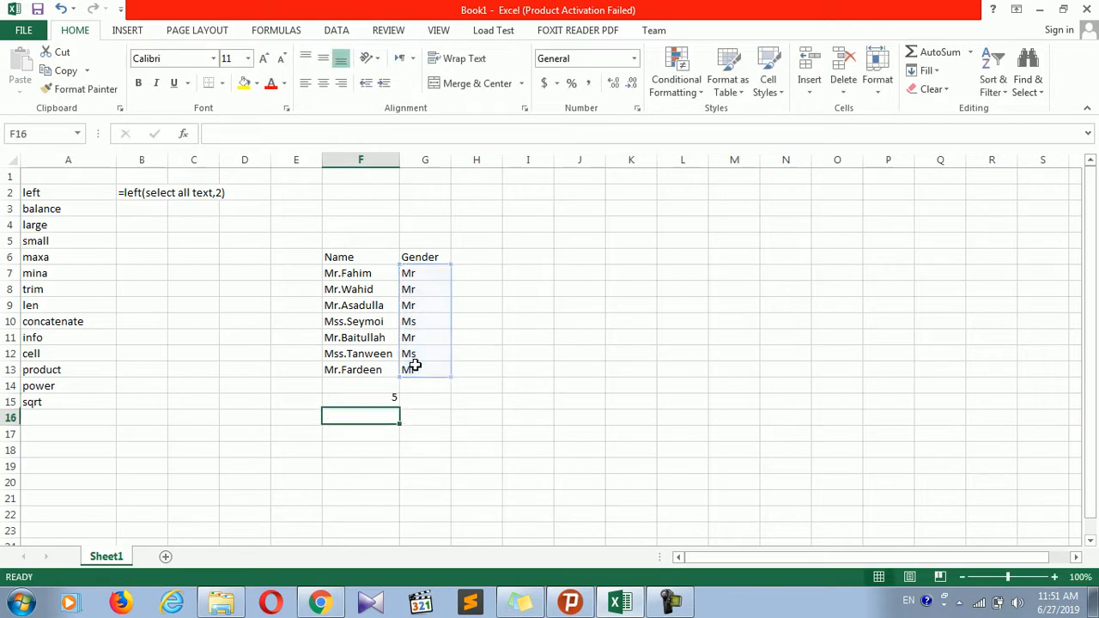
- Label cell E15 "total Male" and widen column E to fit the label
click(299, 403)
text(MRR)
key(BackSpace)
key(BackSpace)
key(BackSpace)
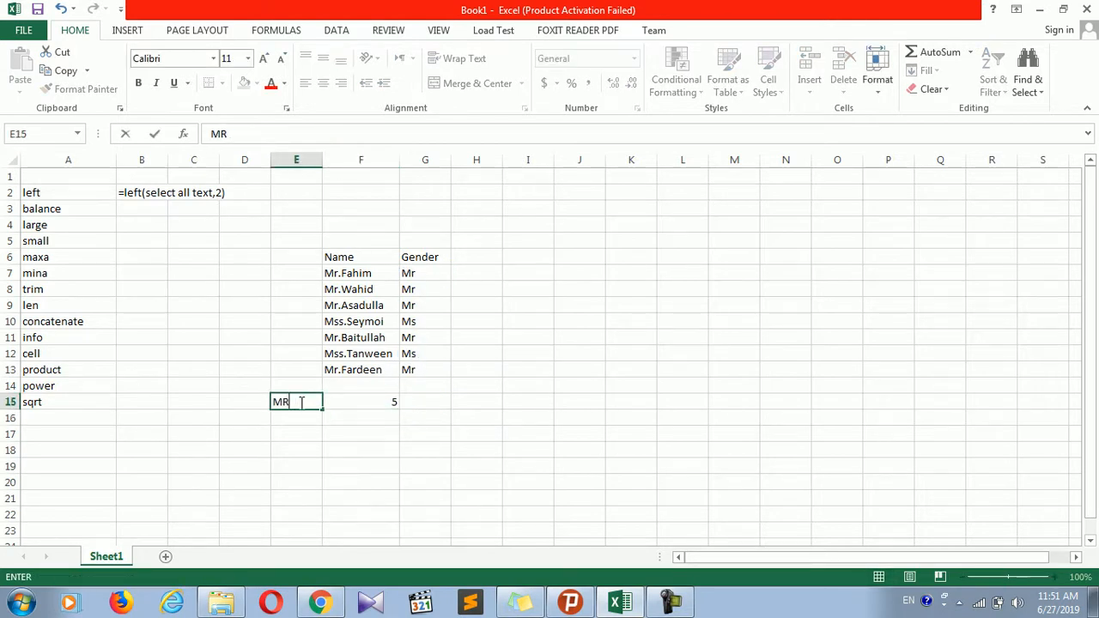
text(N)
key(BackSpace)
text(totl)
key(BackSpace)
text(al MR)
key(BackSpace)
key(BackSpace)
text(Male)
click(343, 448)
click(363, 401)
drag(322, 160, 337, 161)
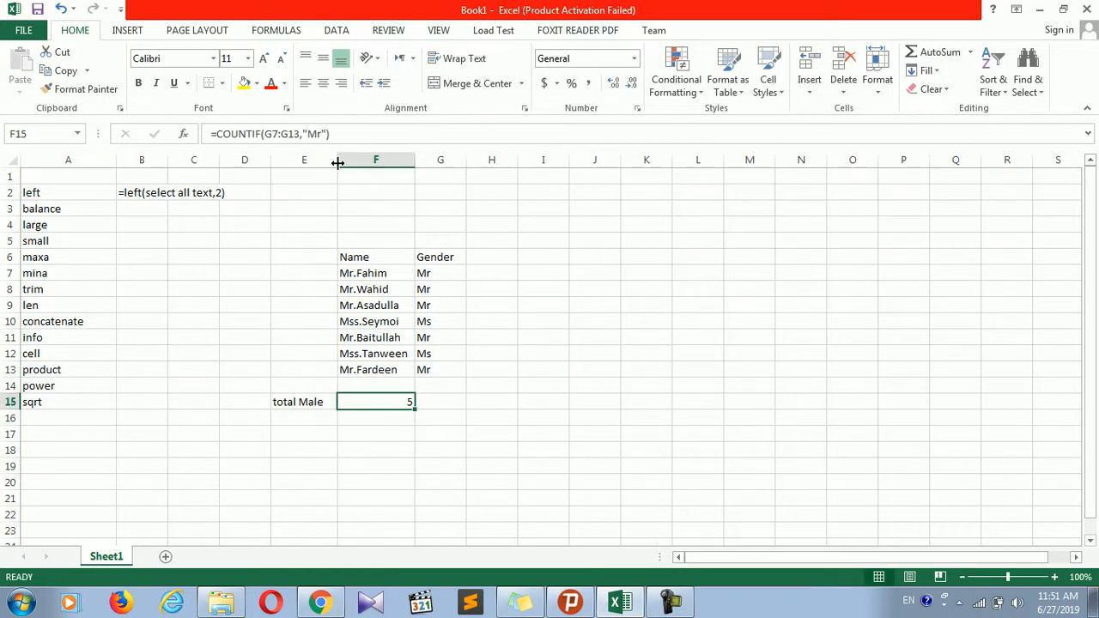
- Label cell E16 "Total Female"
click(311, 423)
text(Total )
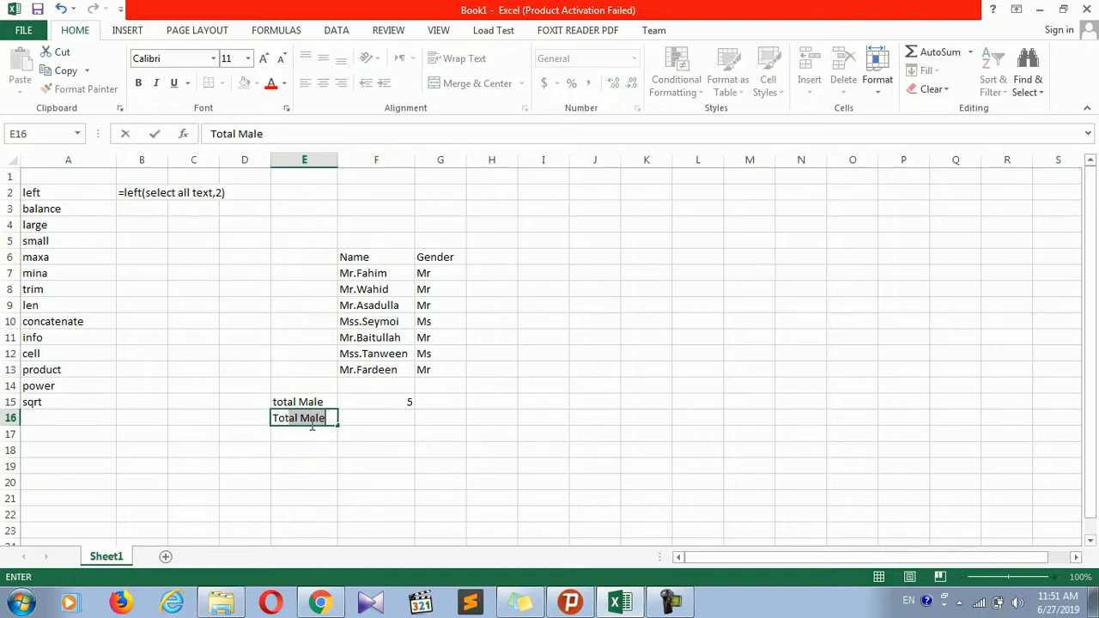
text(Female)
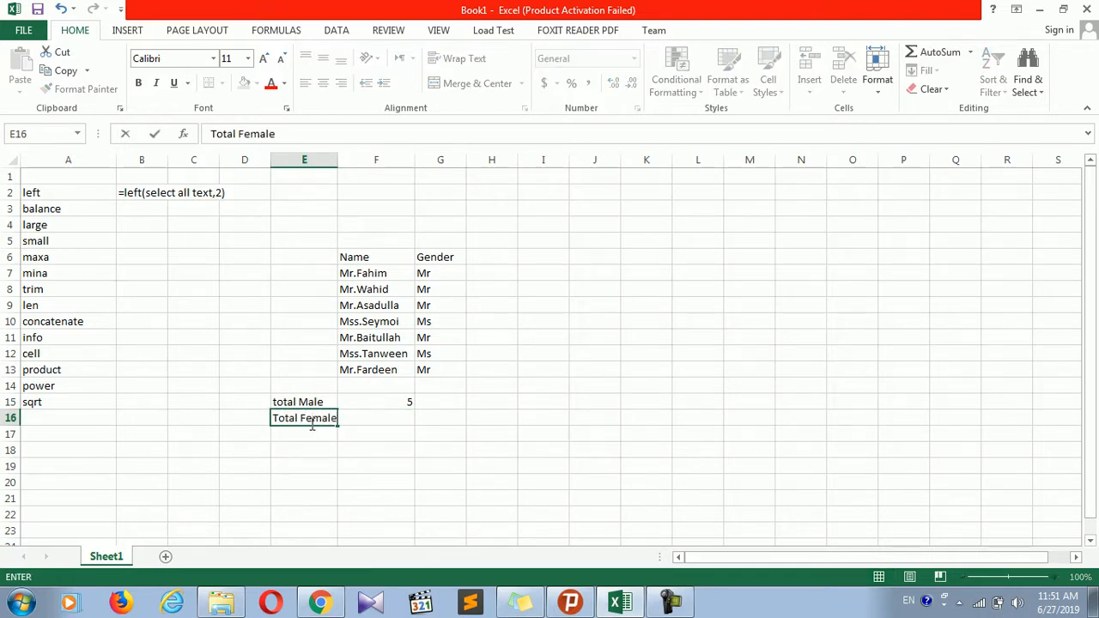
click(395, 430)
- Try to count the Ms entries by entering =COUNTIF(G7:G13,="Ms") in F16
click(396, 420)
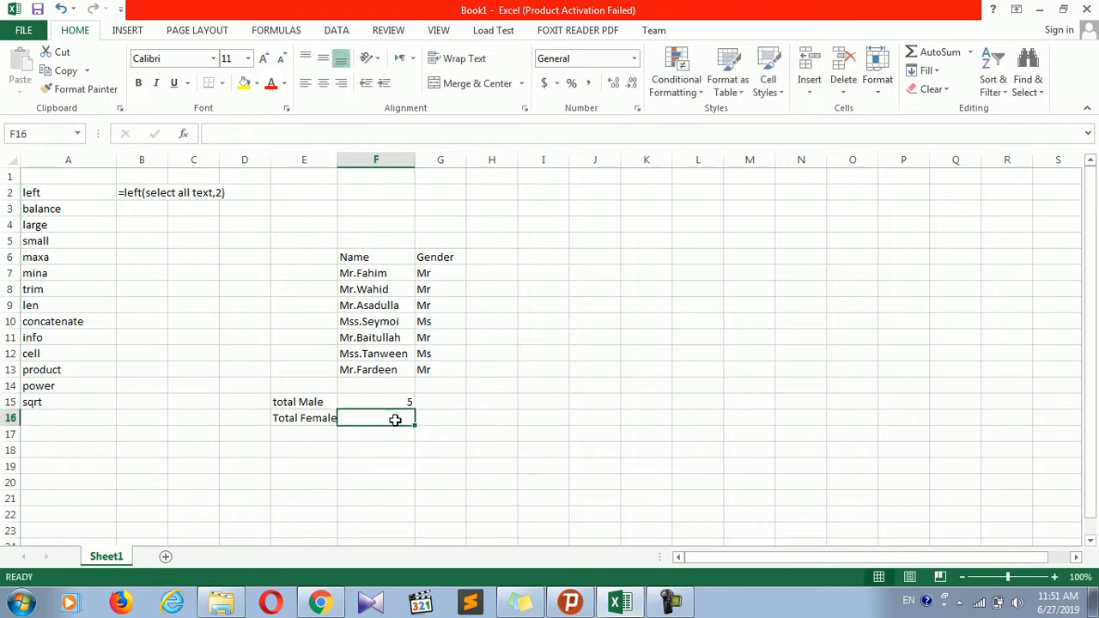
text(=cou)
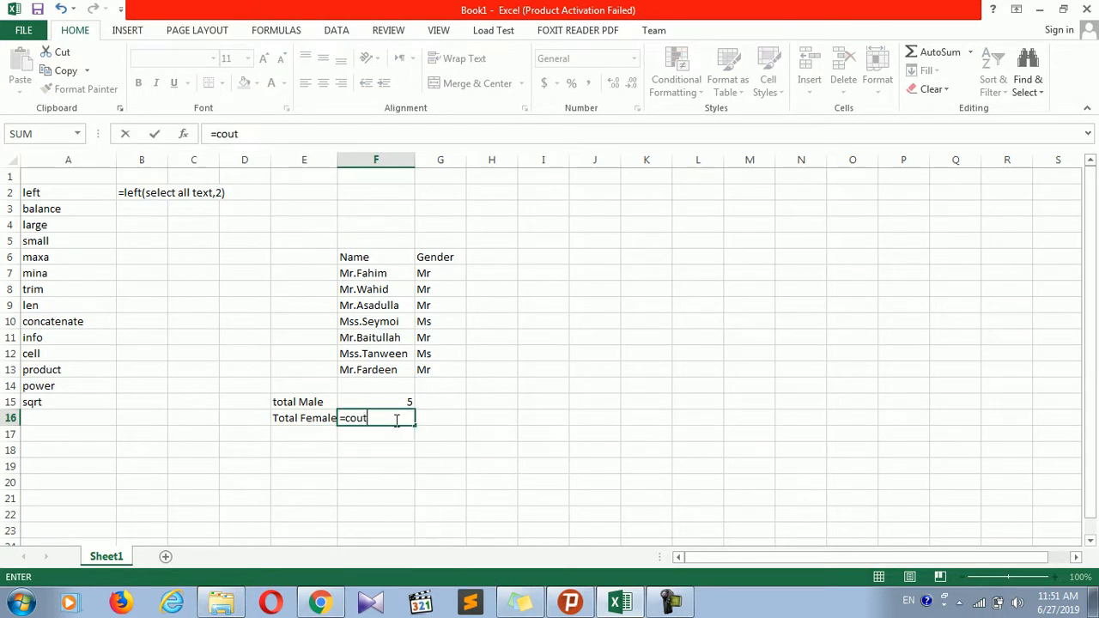
text(ntiuf)
key(BackSpace)
key(BackSpace)
text(iuf)
key(BackSpace)
key(BackSpace)
text(f()
drag(421, 275, 427, 370)
text(,)
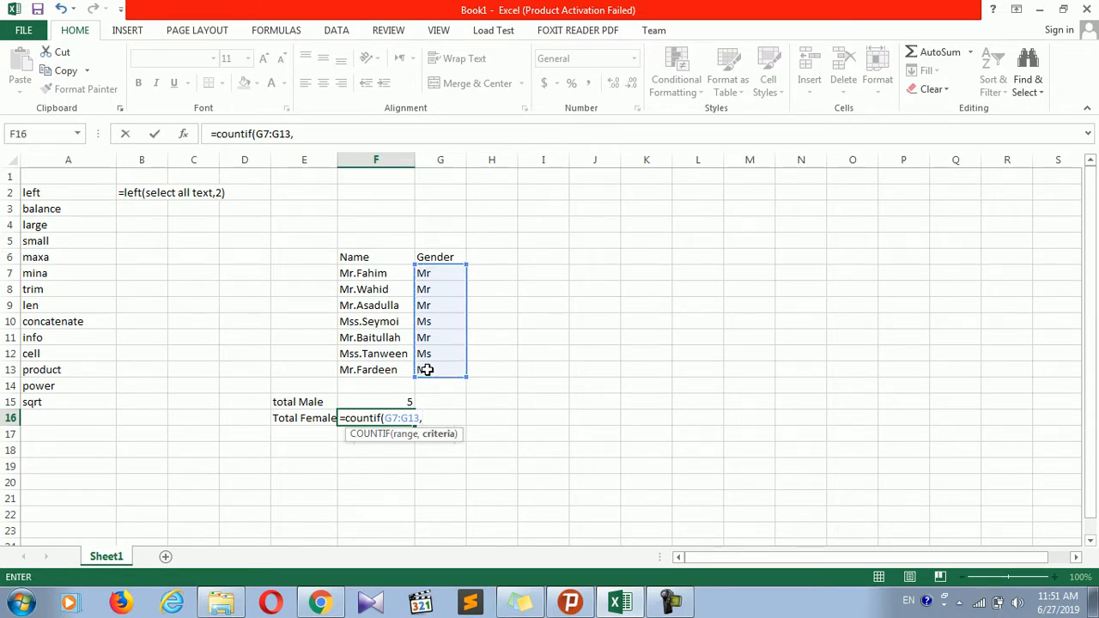
text(="Ms"))
key(Return)
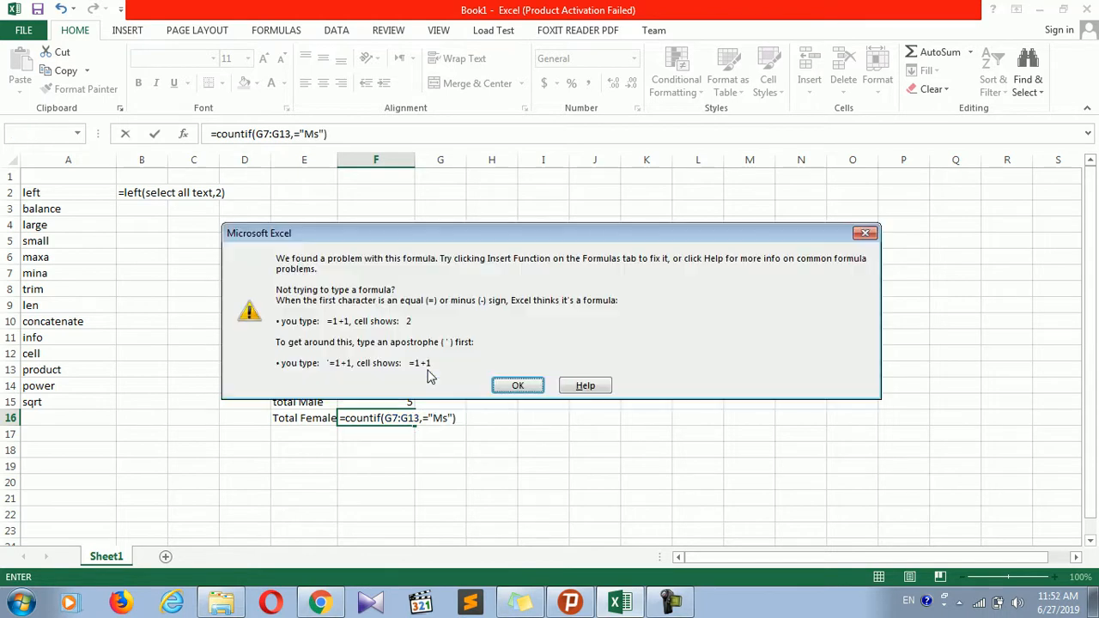
key(Return)
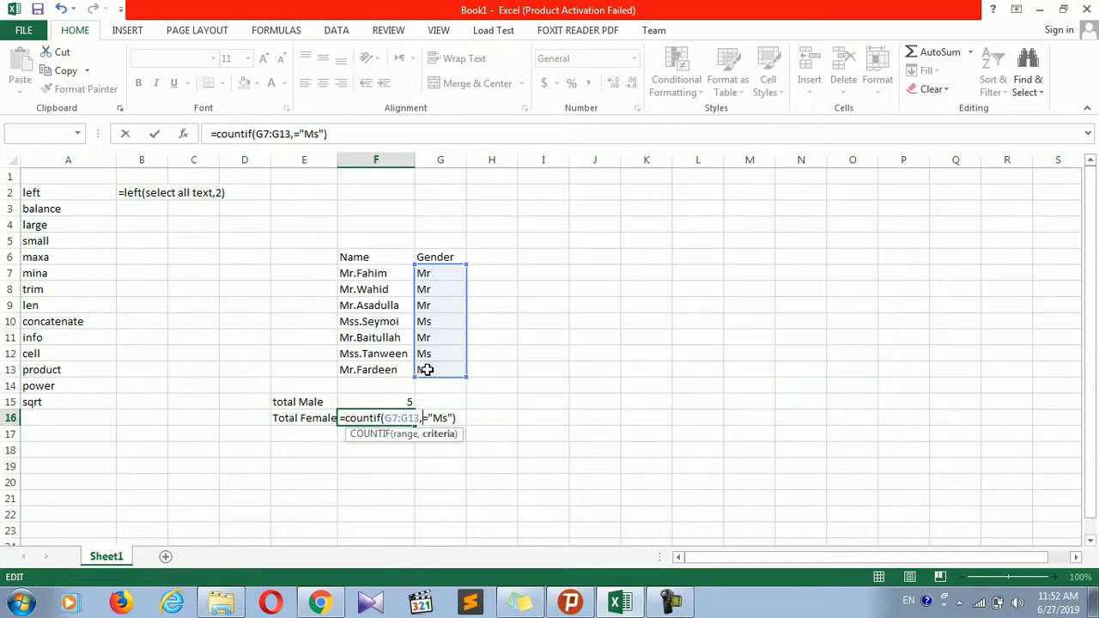
- Remove the equals sign before "Ms" and enter the F16 formula as =COUNTIF(G7:G13,"Ms")
click(429, 419)
key(BackSpace)
key(Return)
- Examine the COUNTIF formulas in F15 and F16 and the LEFT results in the Gender column
click(410, 416)
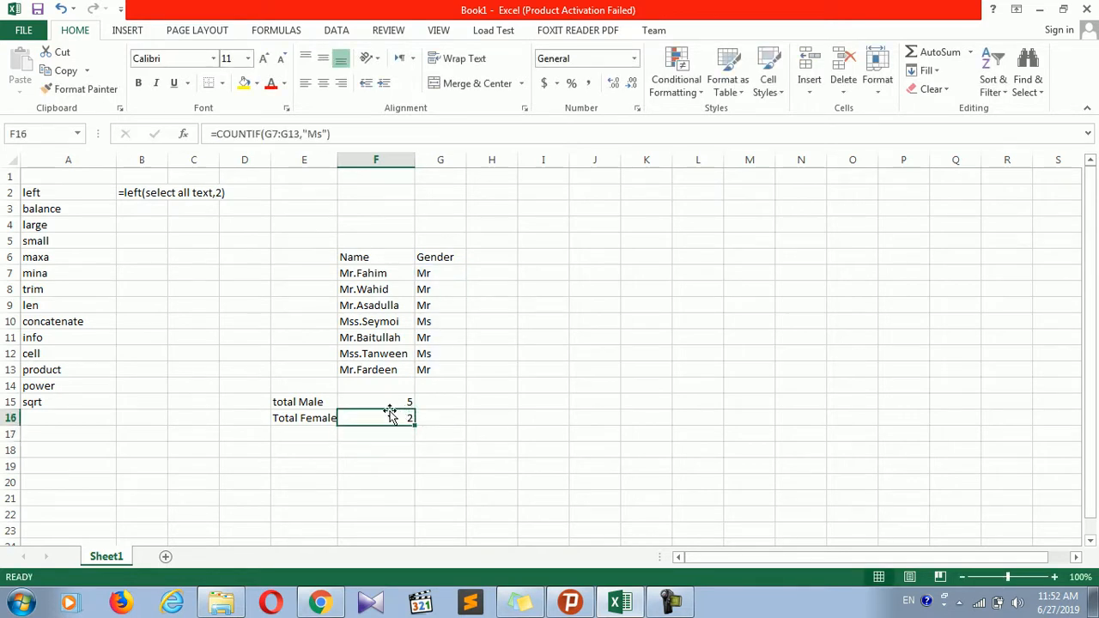
click(401, 404)
click(387, 420)
click(403, 403)
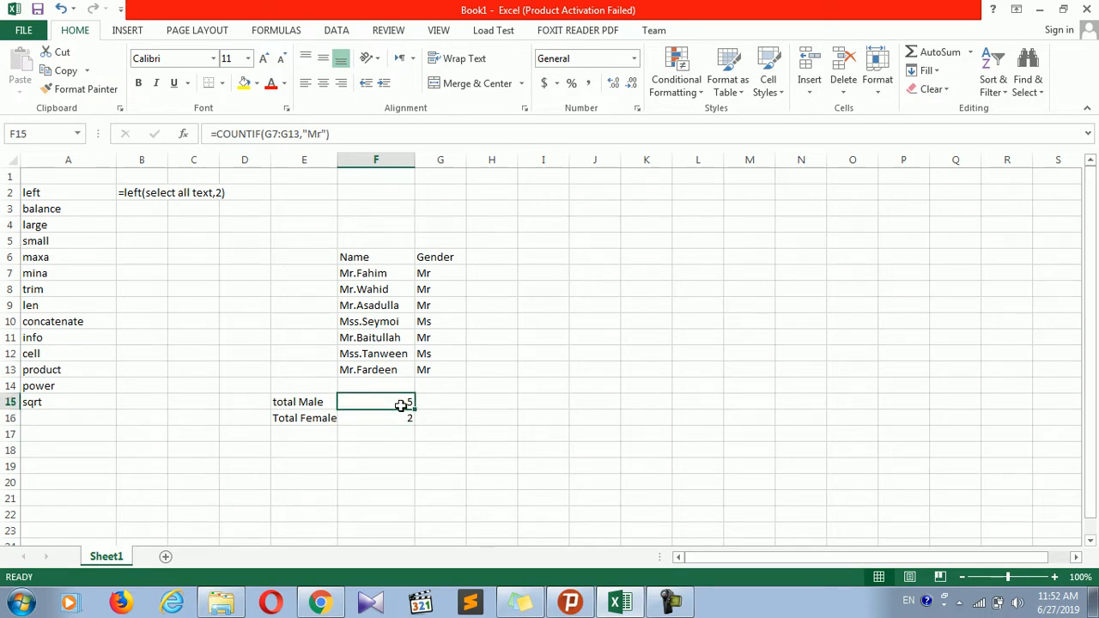
click(401, 418)
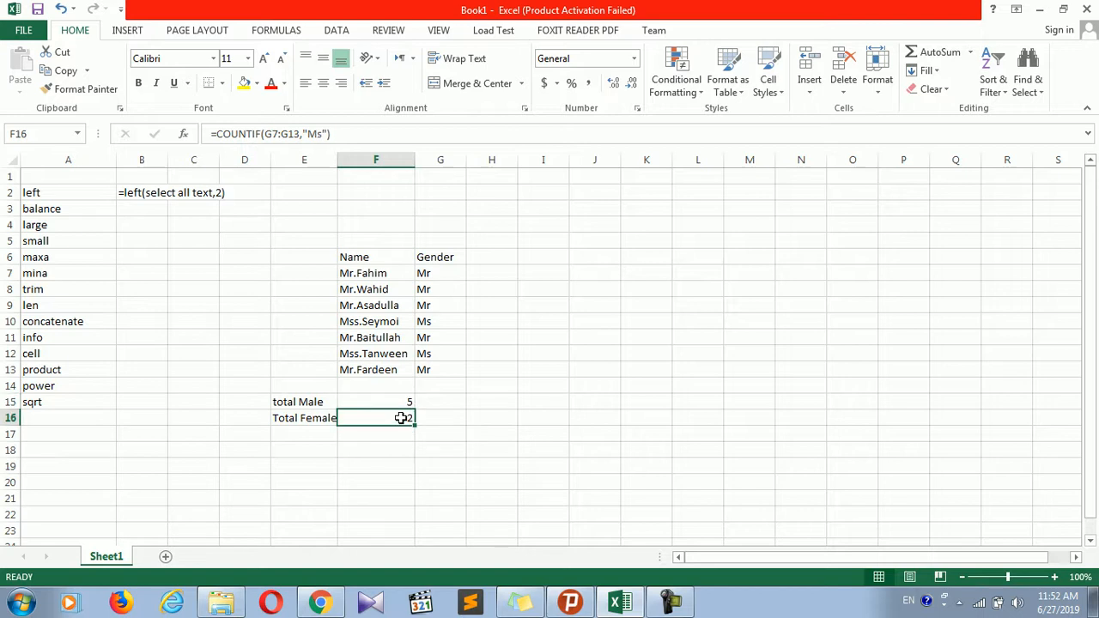
mouse_move(434, 273)
mouse_down()
mouse_move(421, 306)
mouse_move(441, 367)
mouse_up()
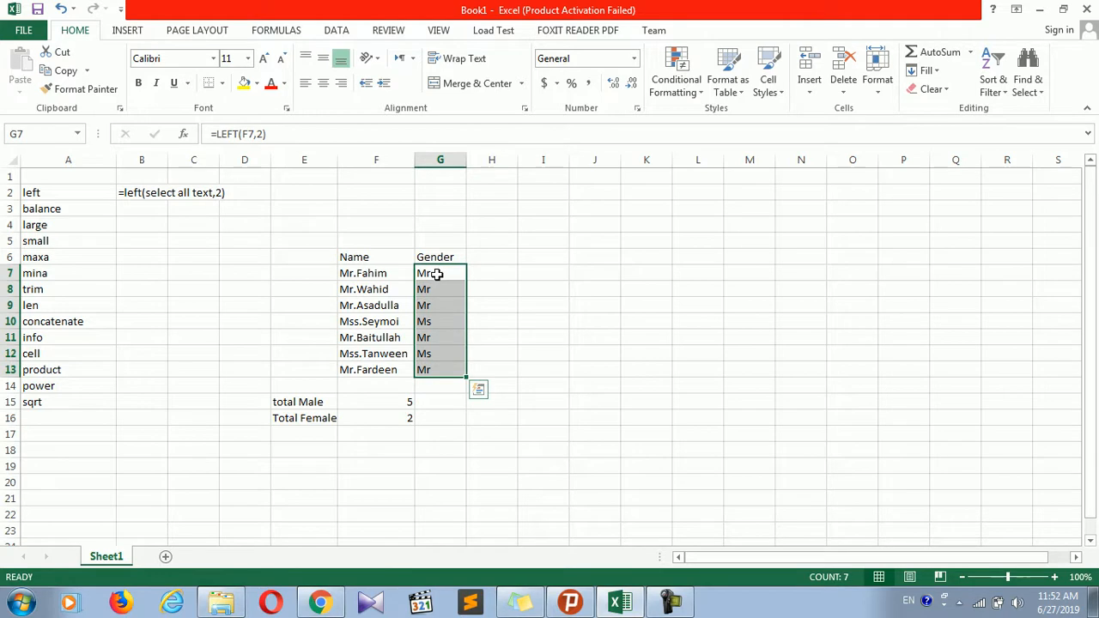
click(81, 207)
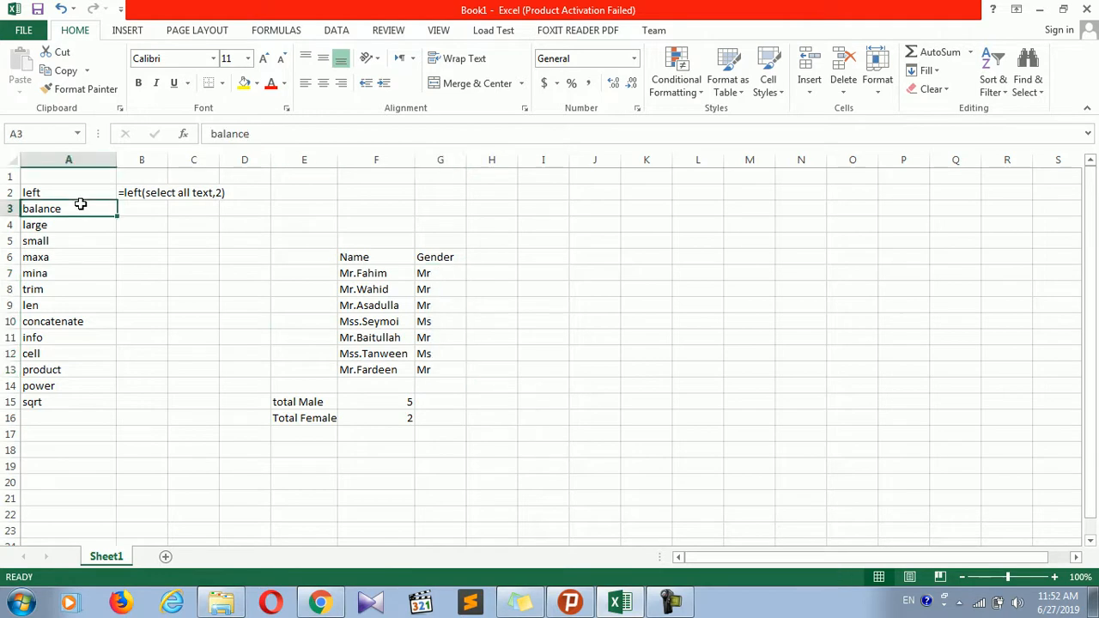
click(448, 277)
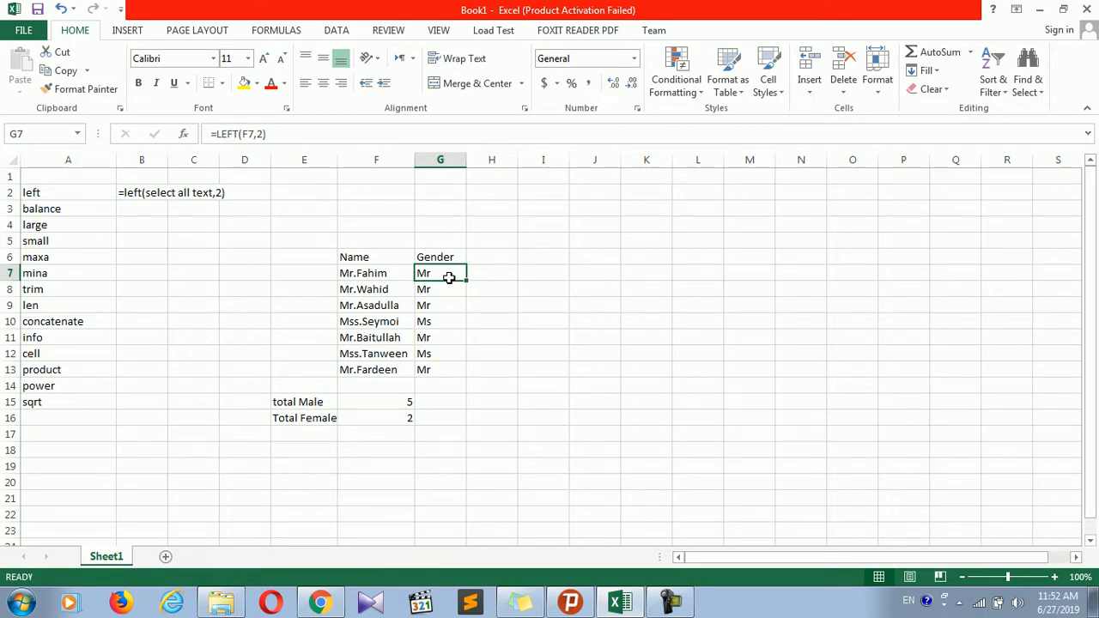
click(381, 400)
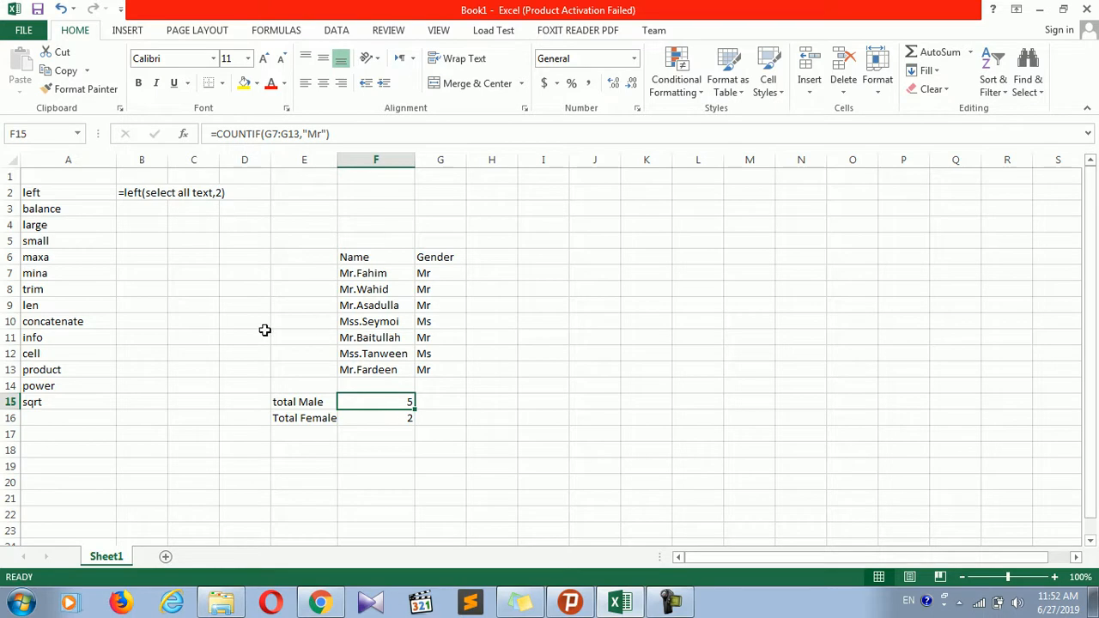
- Clear the sample Name/Gender table and its totals from E5:G17
drag(315, 240, 456, 437)
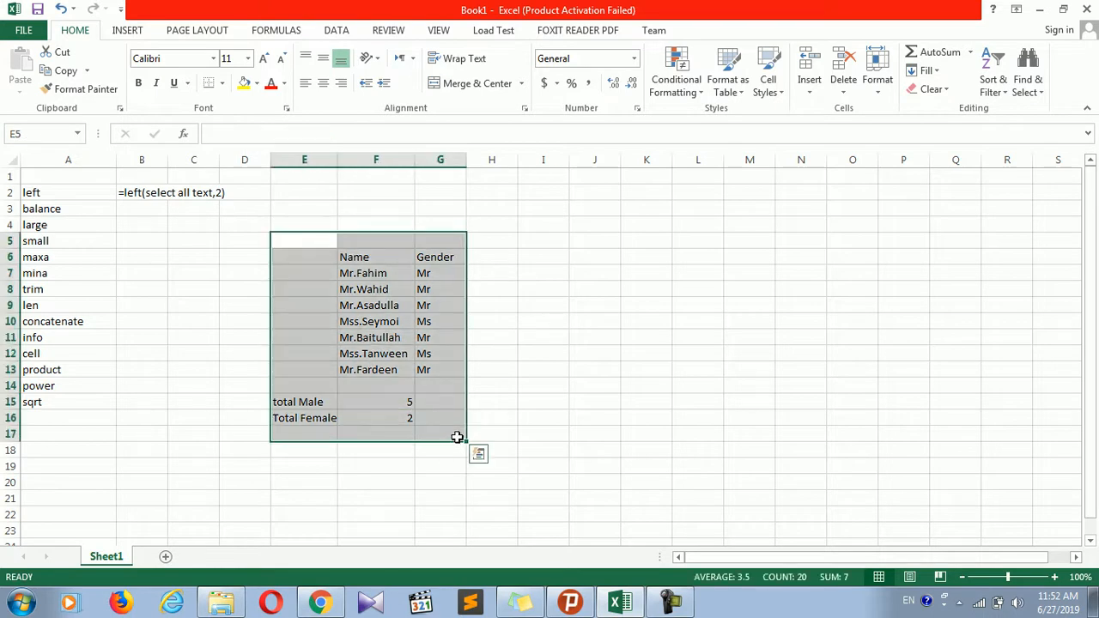
key(Delete)
- Enter the headers Name, Date, Gain, Lost, Mony and Balance across F9:K9
click(407, 301)
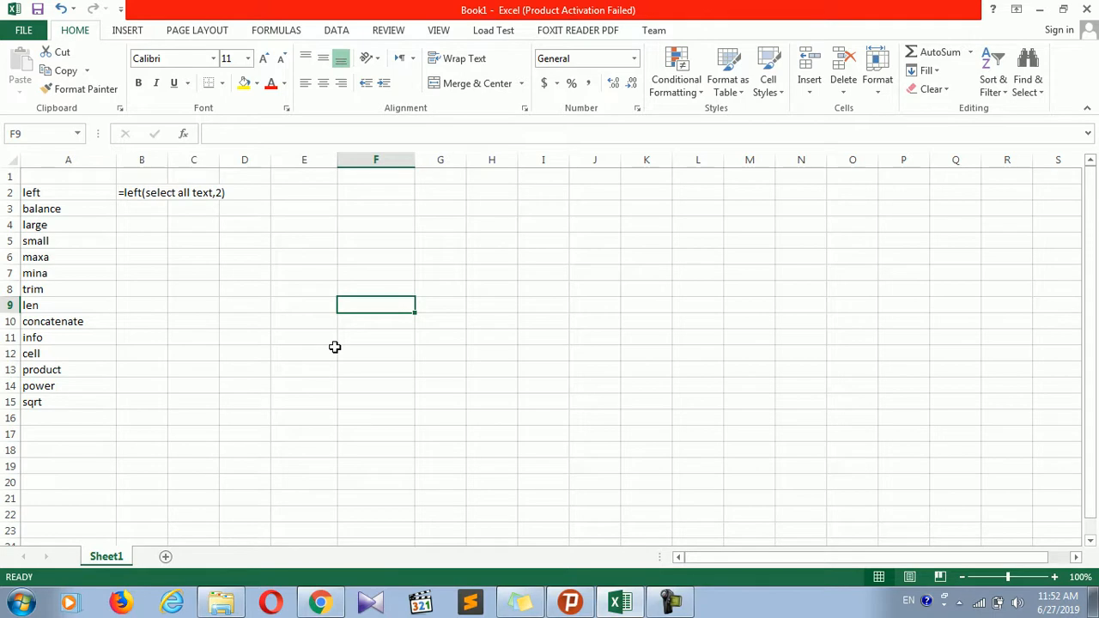
text(Name)
key(Tab)
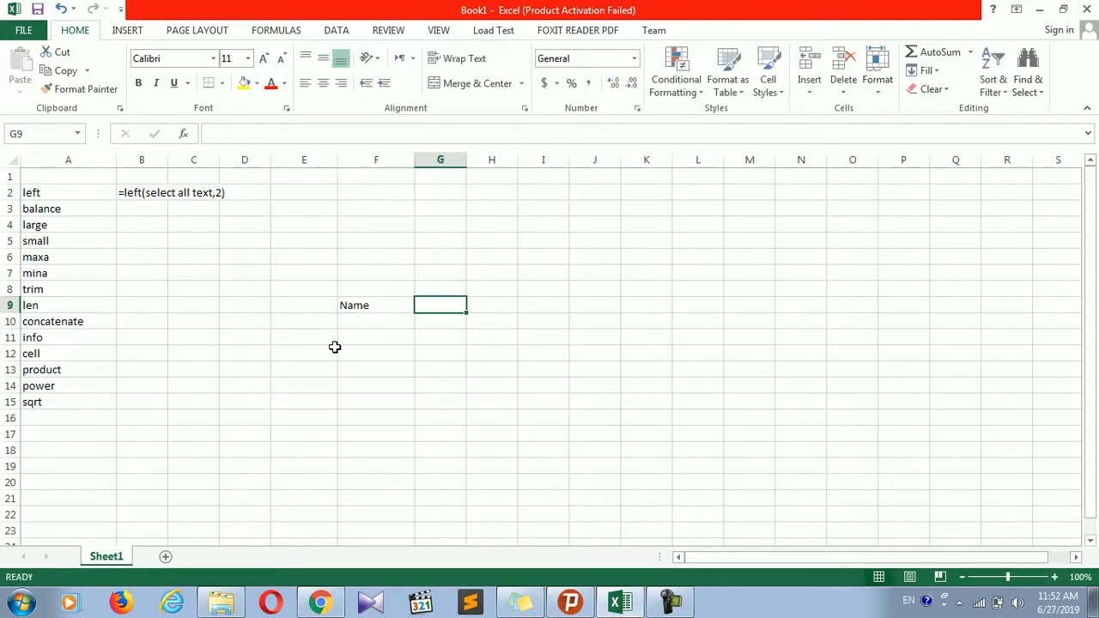
text(Date)
key(Tab)
text(Gain)
key(Tab)
text(Lost)
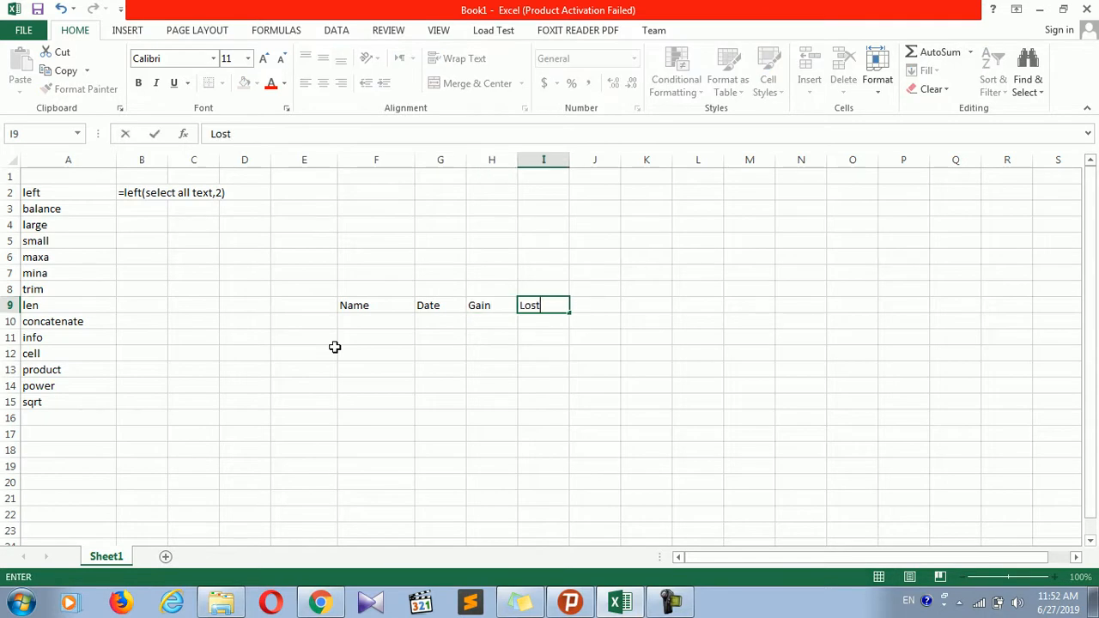
key(Tab)
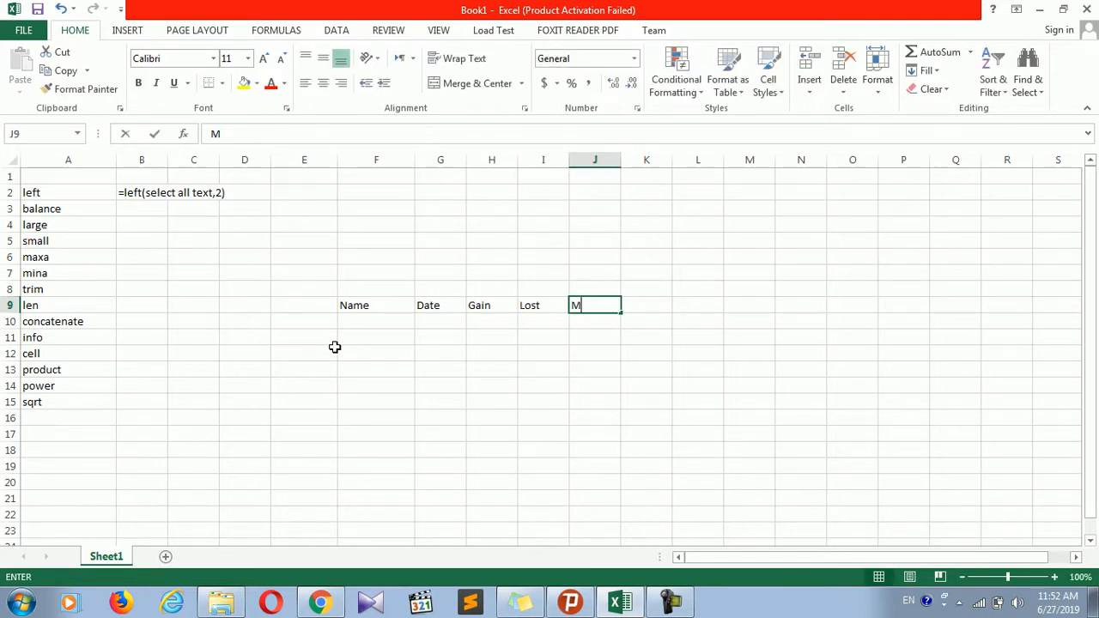
text(Mony)
key(Tab)
text(Balance)
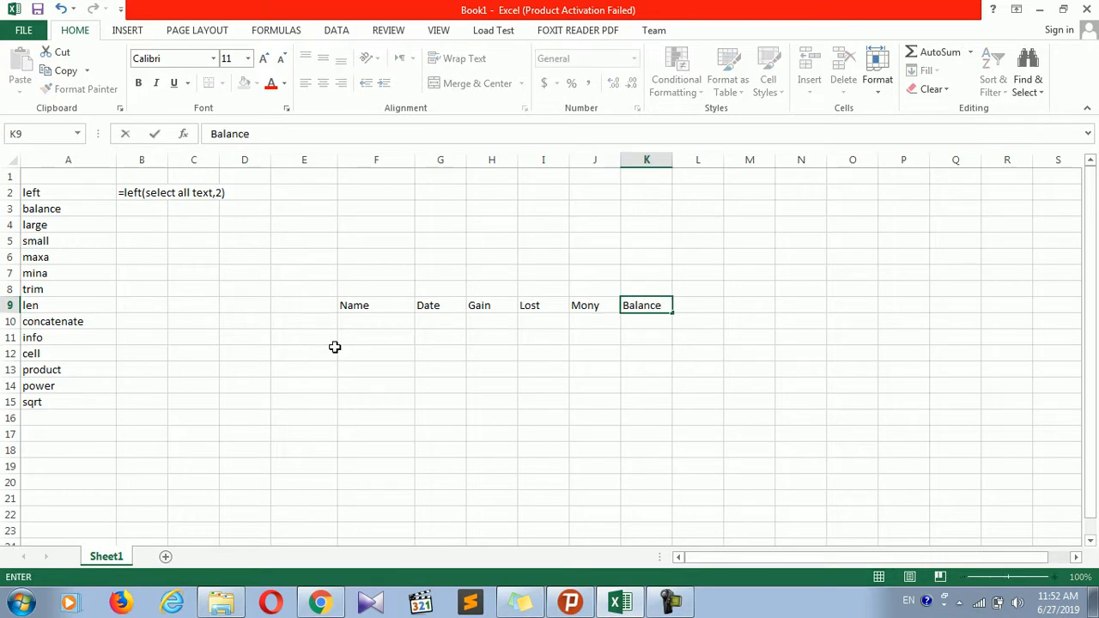
click(355, 291)
- Merge and center cells B3:E3 beside the balance entry
click(147, 208)
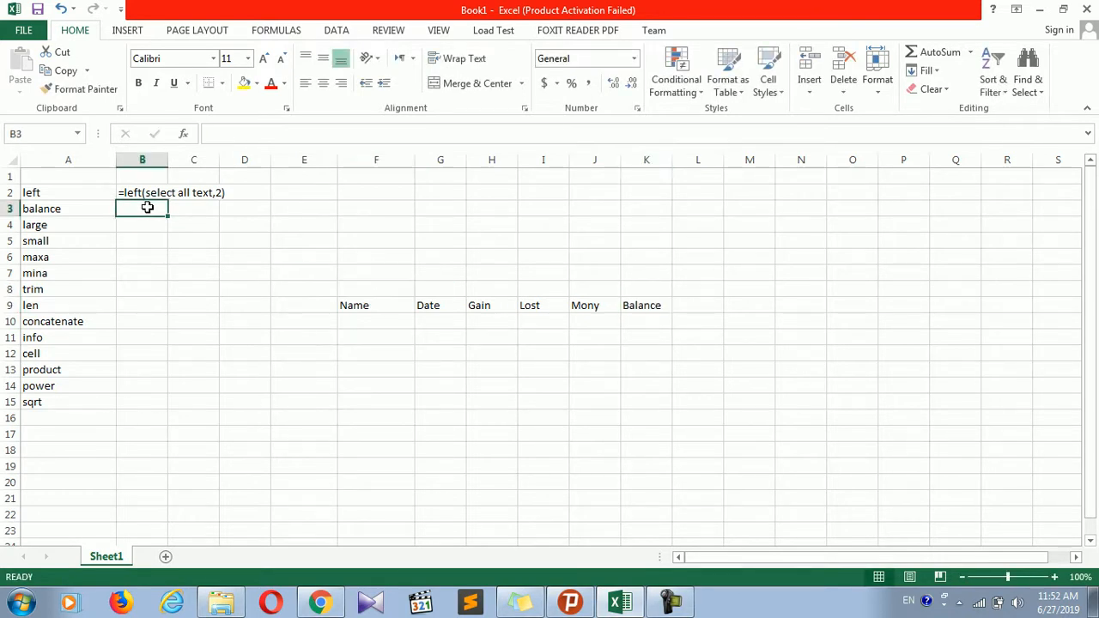
drag(147, 208, 332, 210)
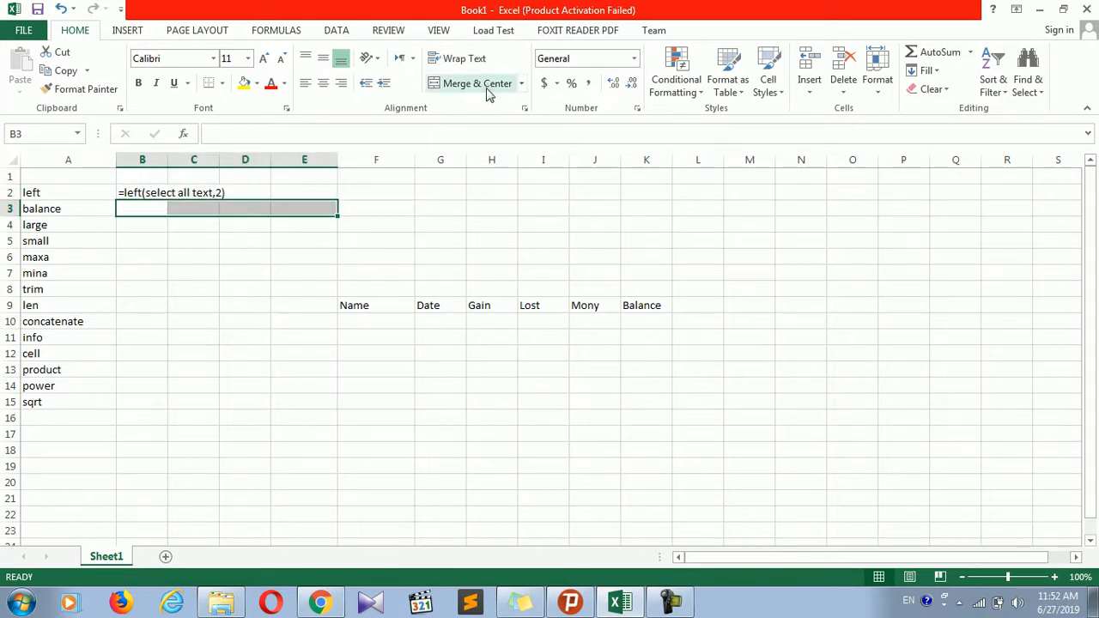
click(477, 84)
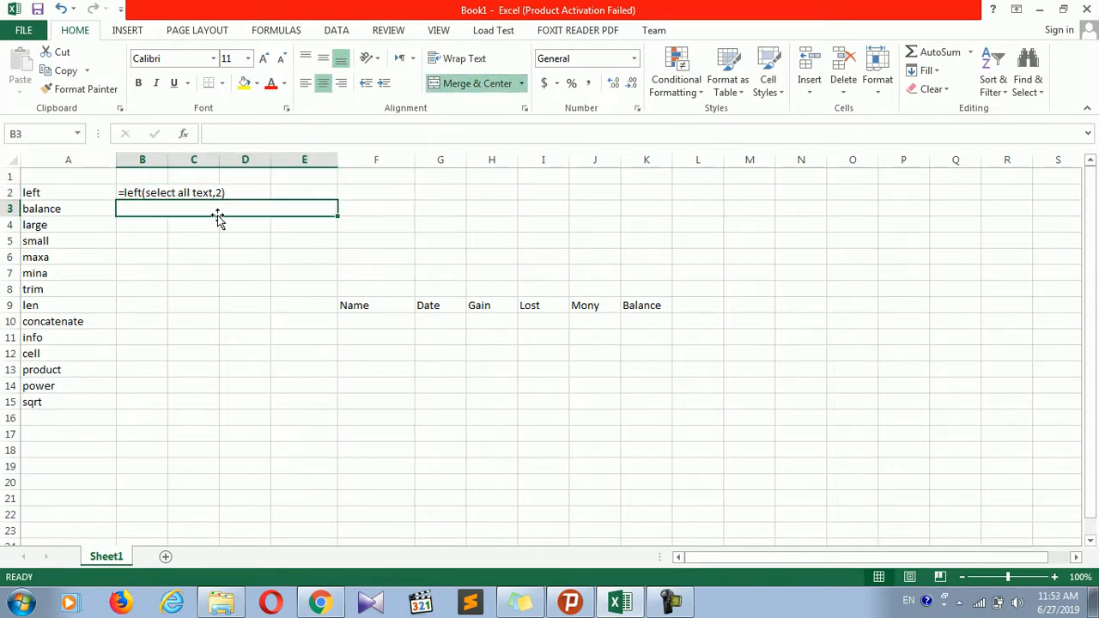
- Enter the balance syntax note as the text "=select mony+gain-lost" in merged cell B3
click(244, 241)
click(242, 211)
double_click(243, 209)
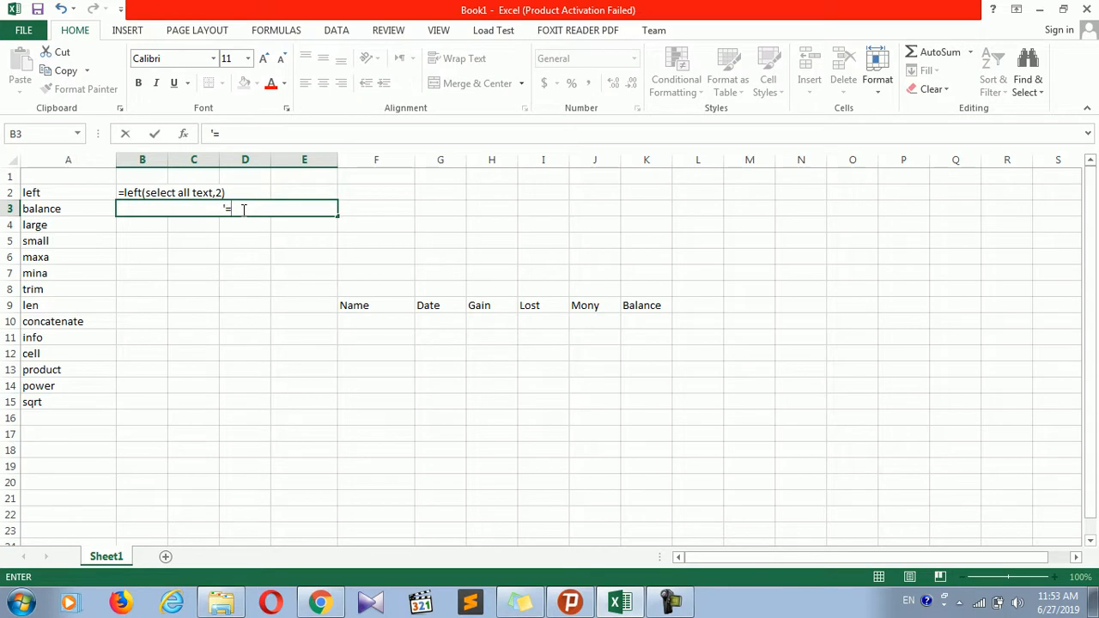
text('=selet)
key(BackSpace)
text(ct)
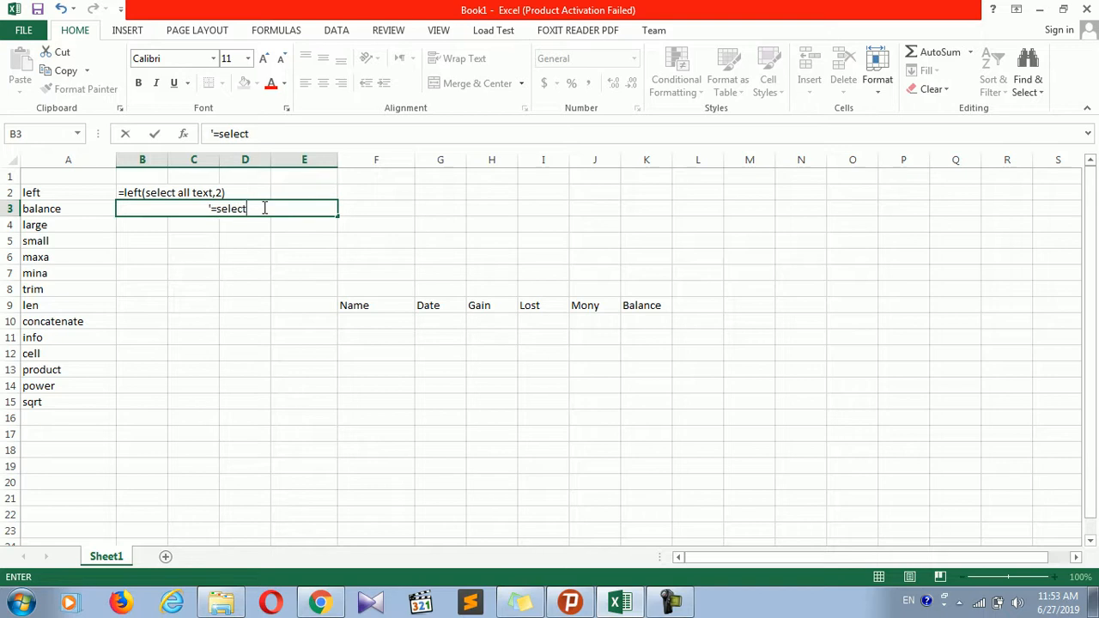
text( mony+gain)
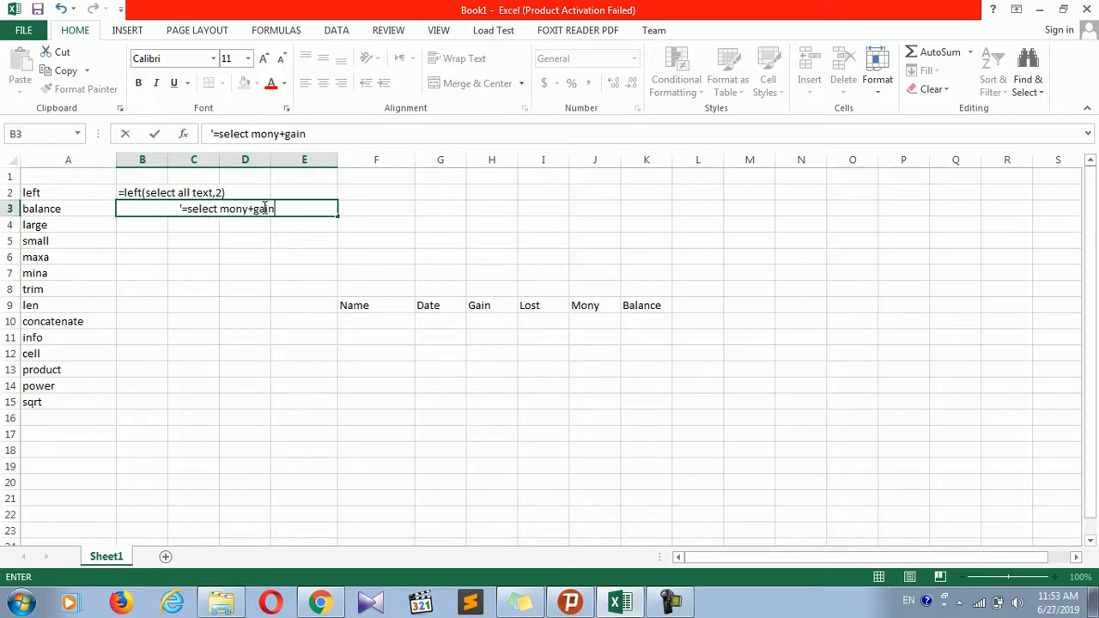
text(-lost)
key(Return)
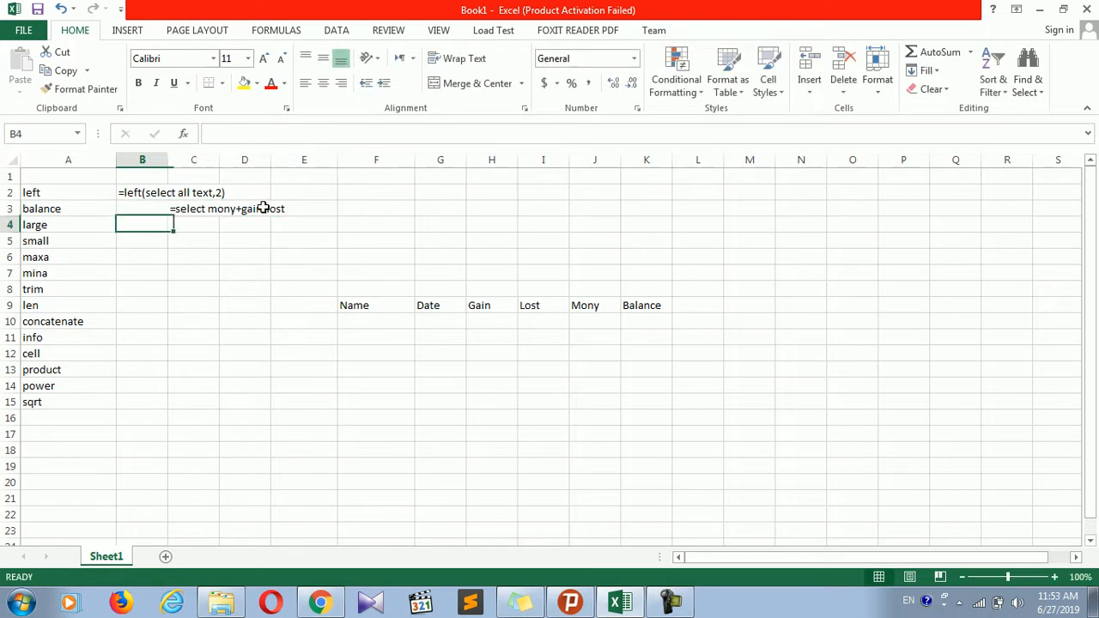
click(276, 219)
click(436, 300)
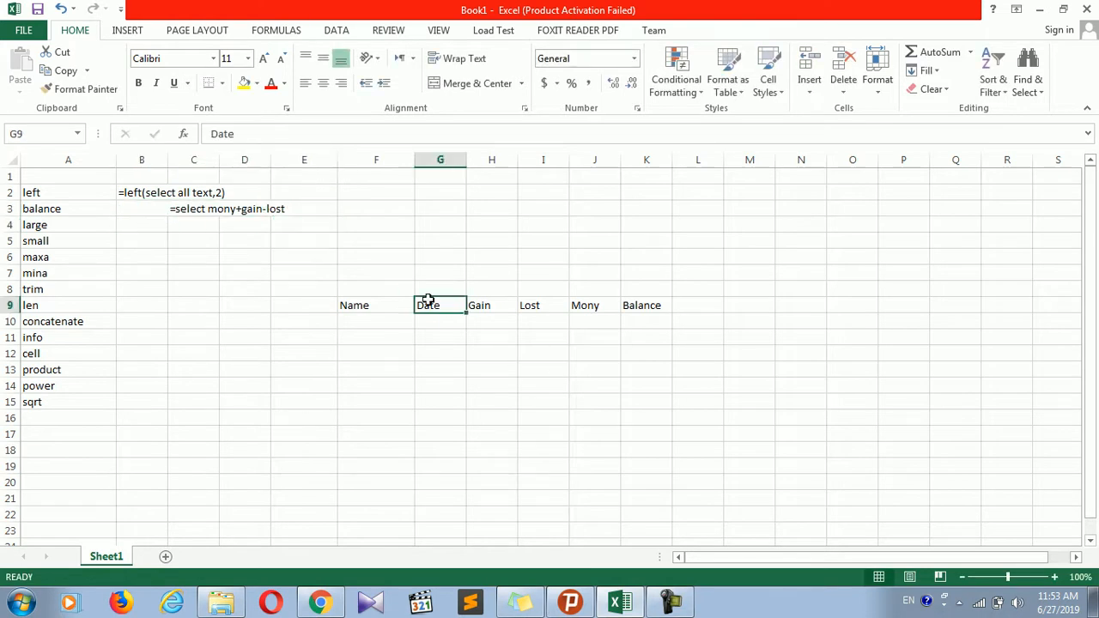
- Enter the sample person's first name in F10 under the Name header
click(395, 316)
text(ahmad)
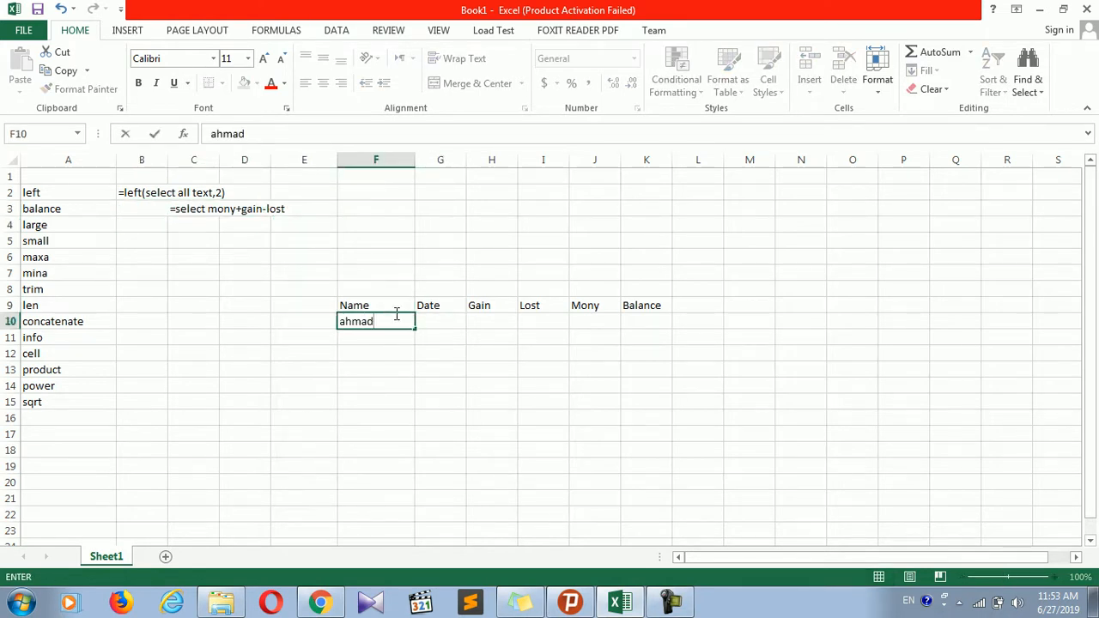
key(Return)
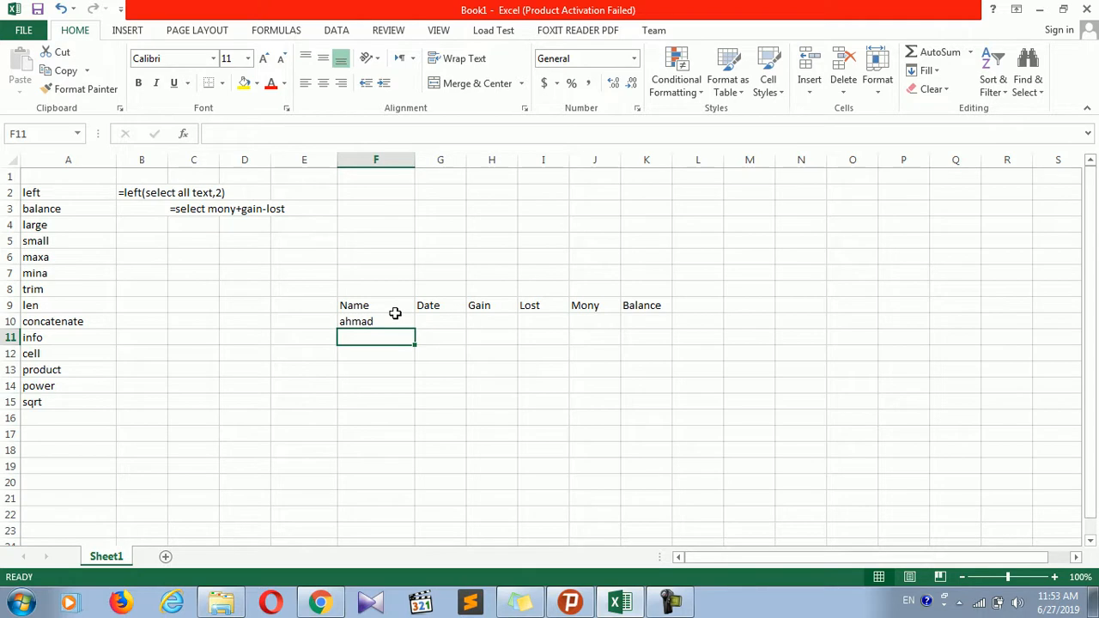
- Try to enter the formula =date() in G10 under the Date header
click(445, 318)
text(=d)
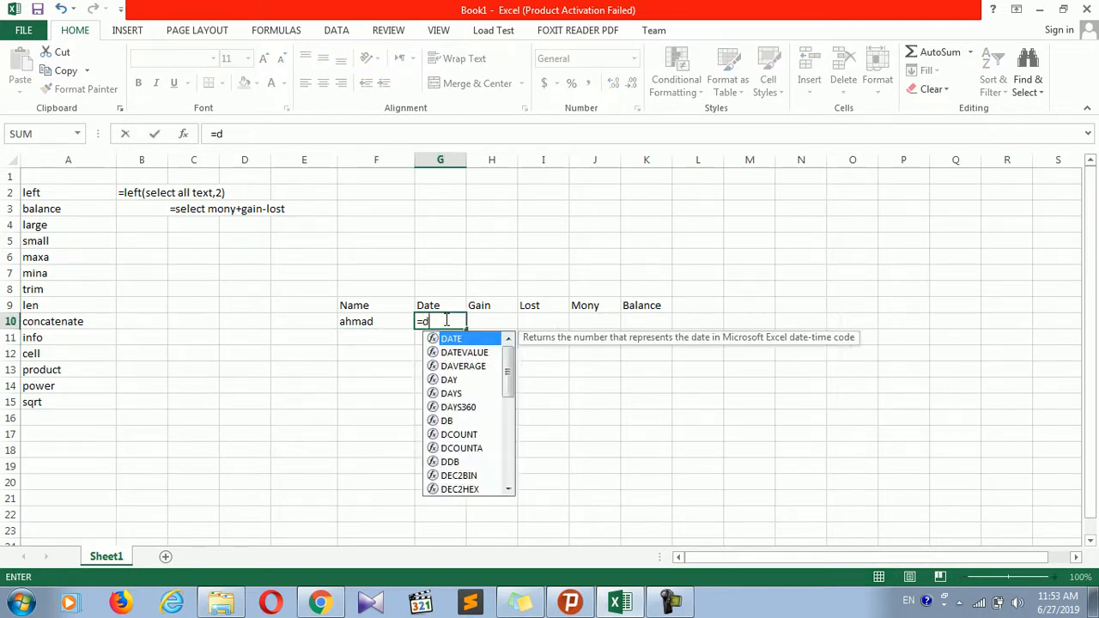
text(ate())
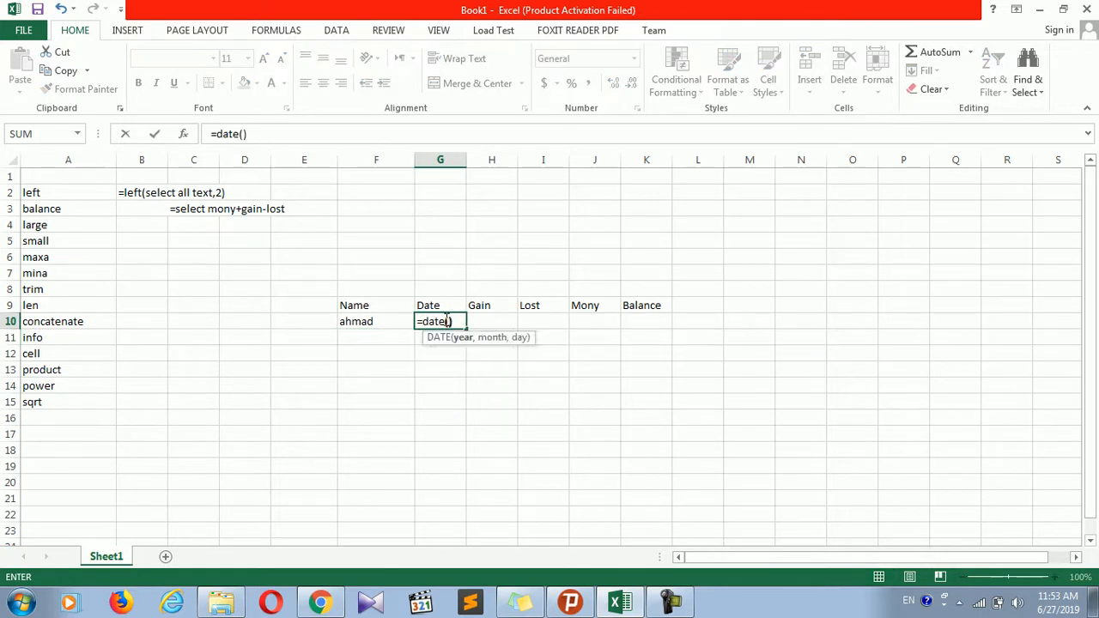
key(Return)
key(Return)
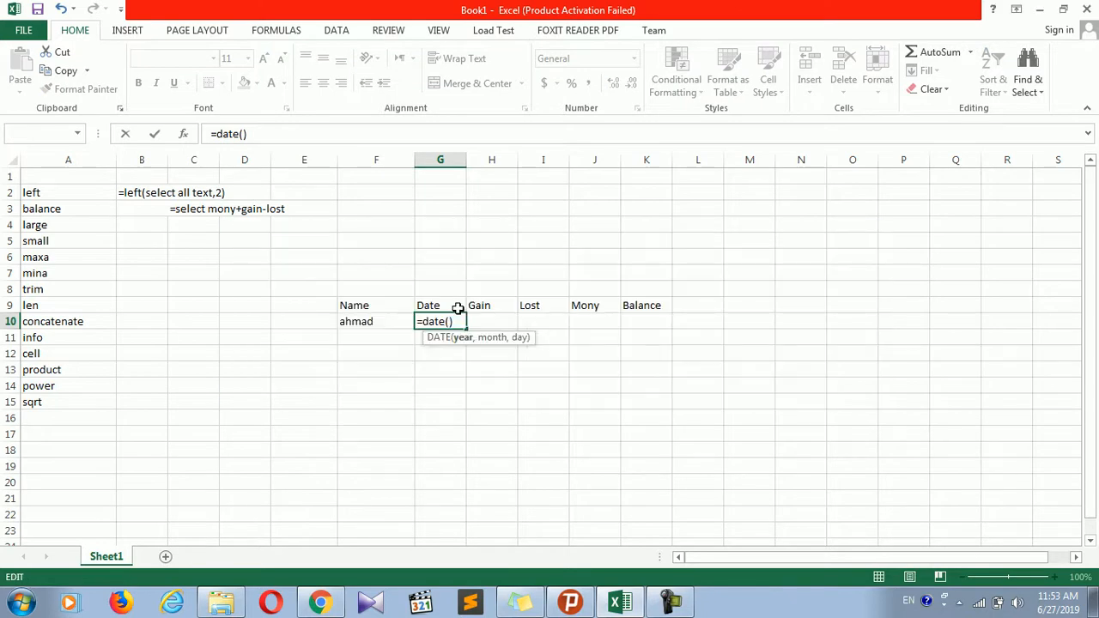
- Change the formula in G10 to =now() and widen column G slightly
key(BackSpace)
key(BackSpace)
key(BackSpace)
key(BackSpace)
key(BackSpace)
text(notw)
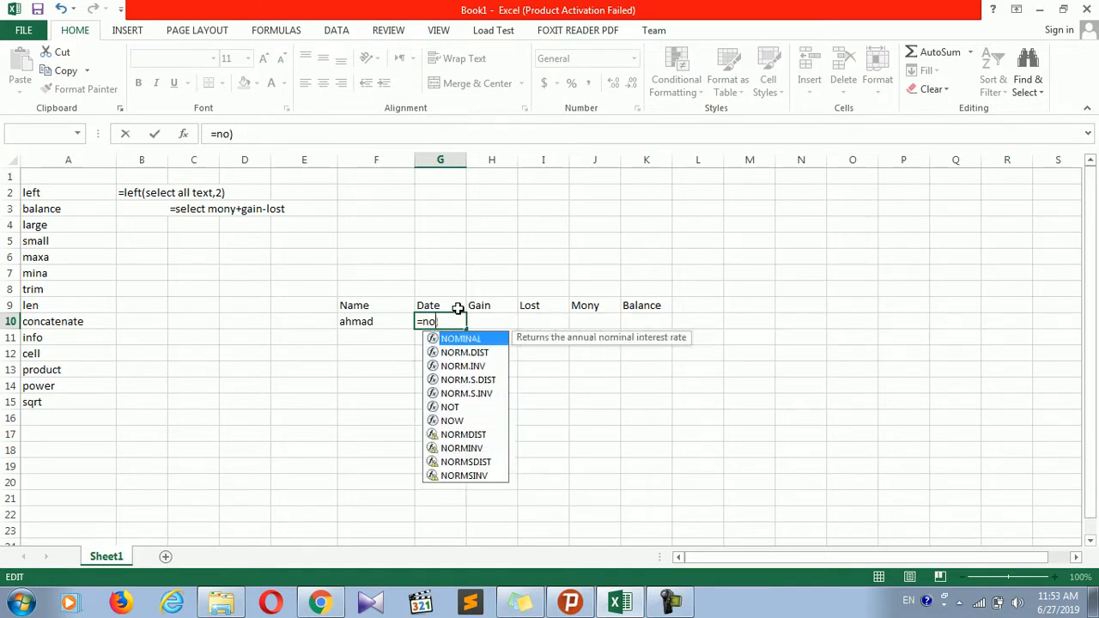
key(BackSpace)
key(BackSpace)
text(w)
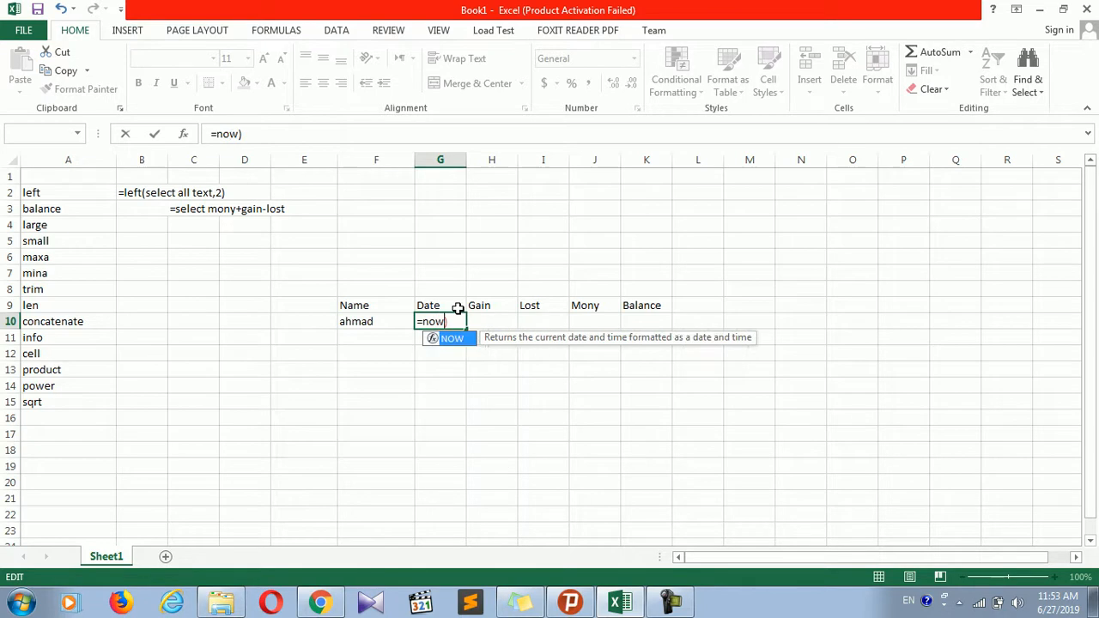
text(()
key(Return)
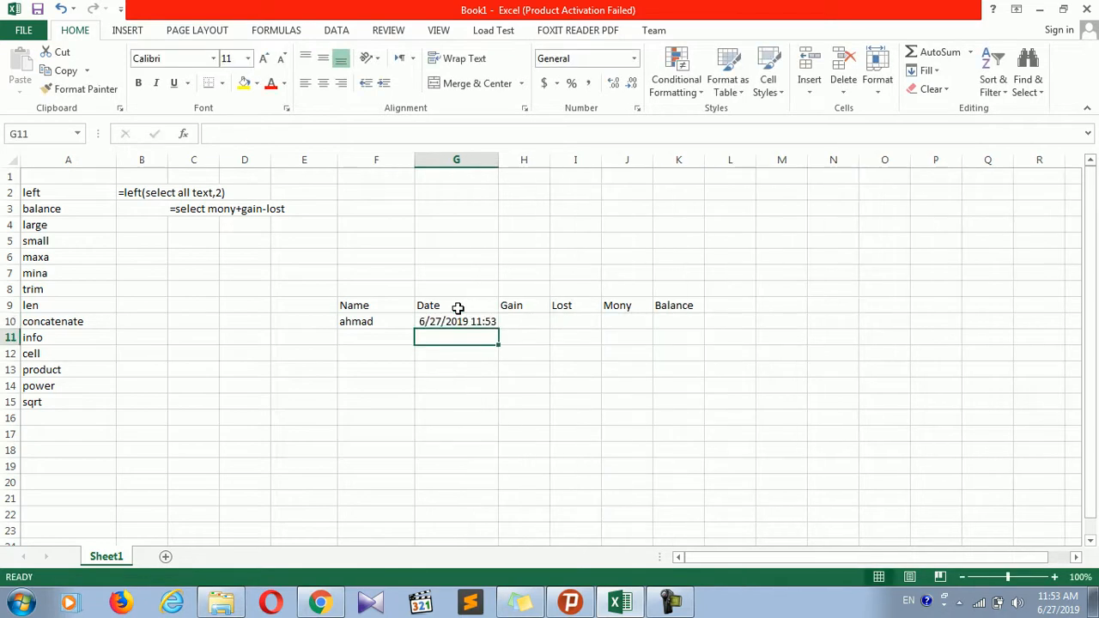
click(516, 317)
drag(498, 160, 507, 160)
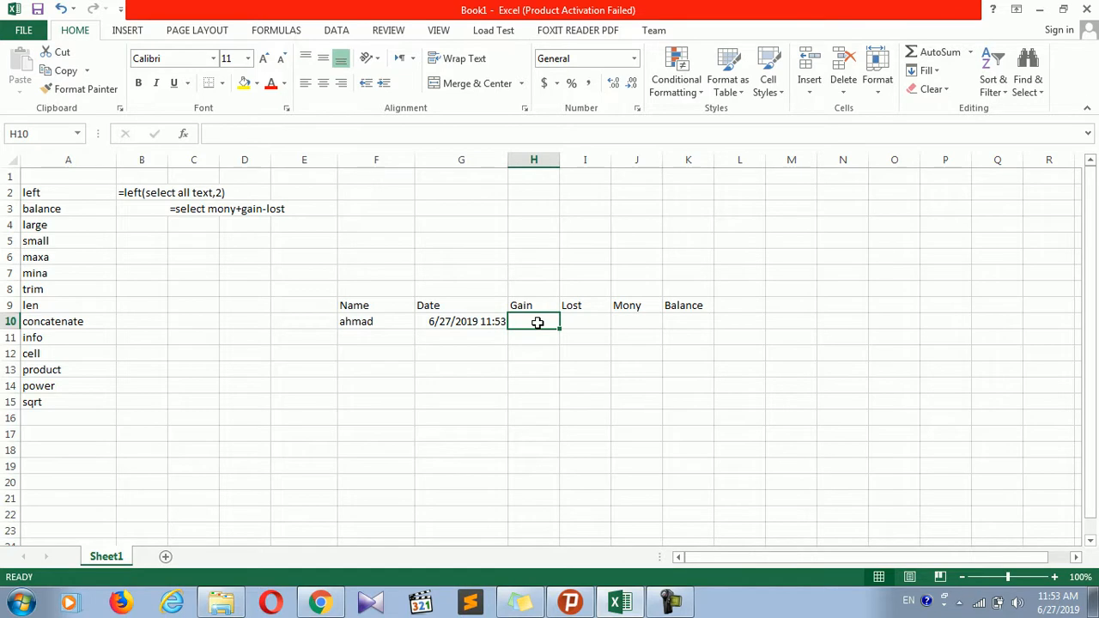
- Enter 5000 under Mony in J10 and 1000 under Gain in H10
click(670, 314)
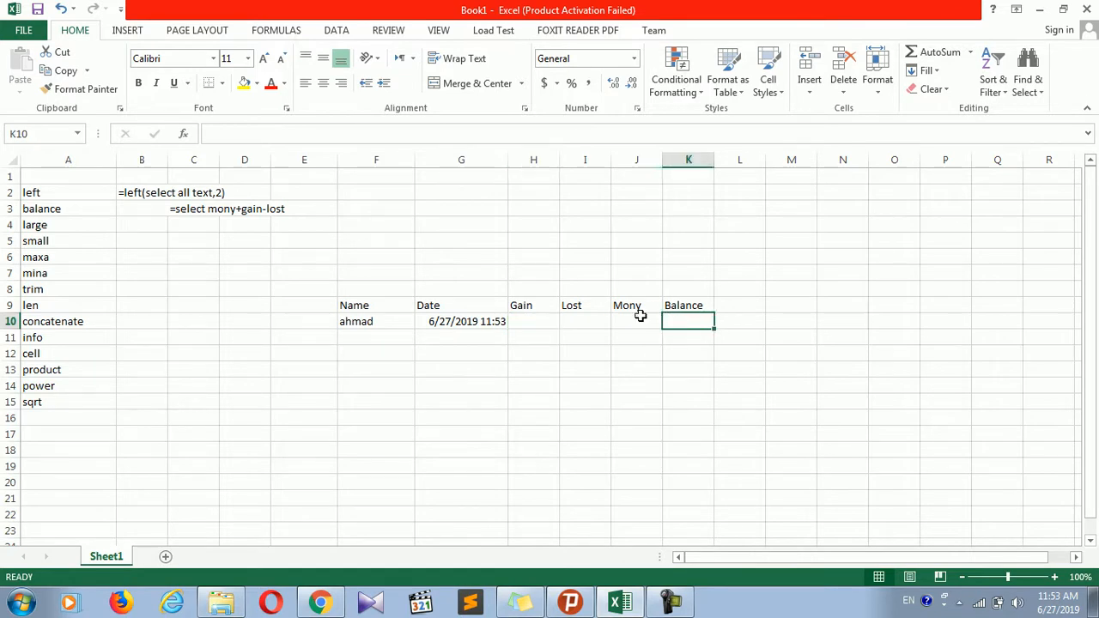
click(640, 316)
text(5000)
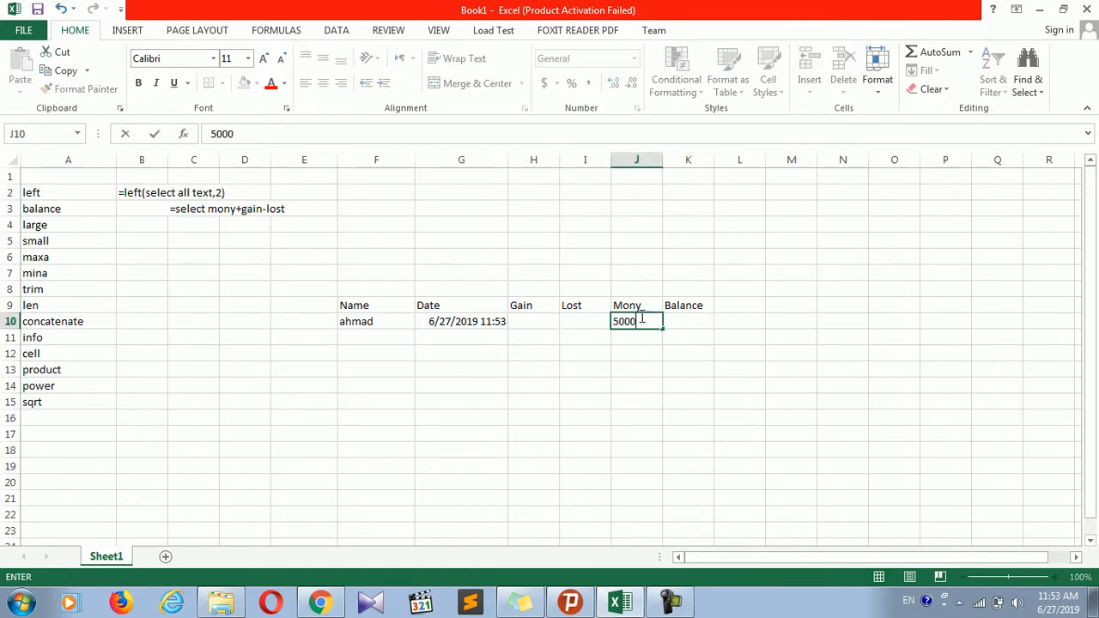
click(540, 328)
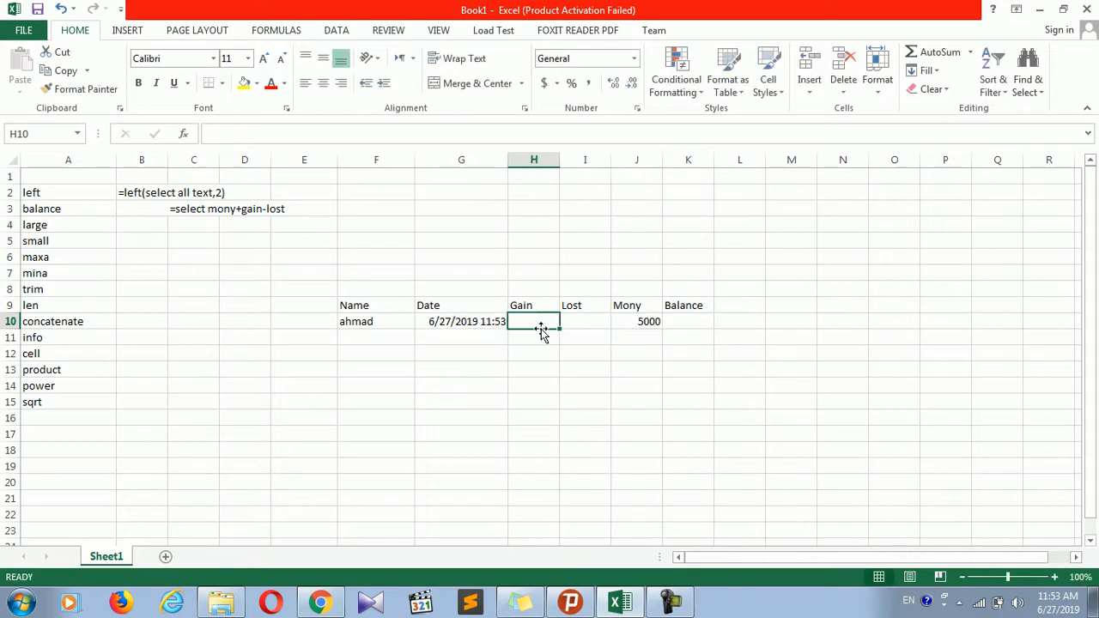
text(1000)
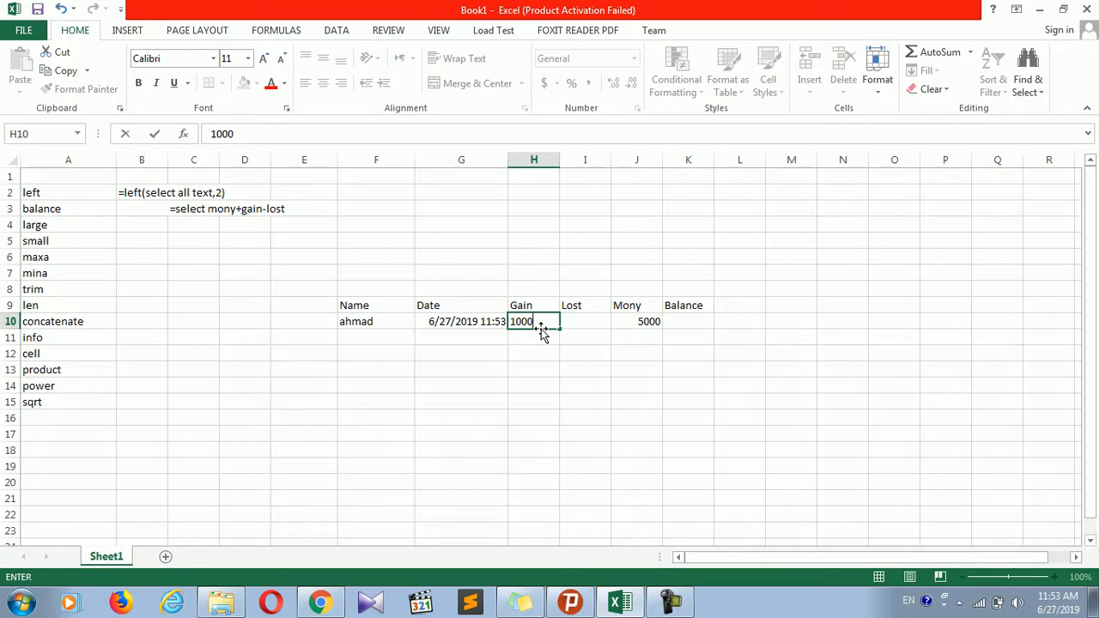
key(Return)
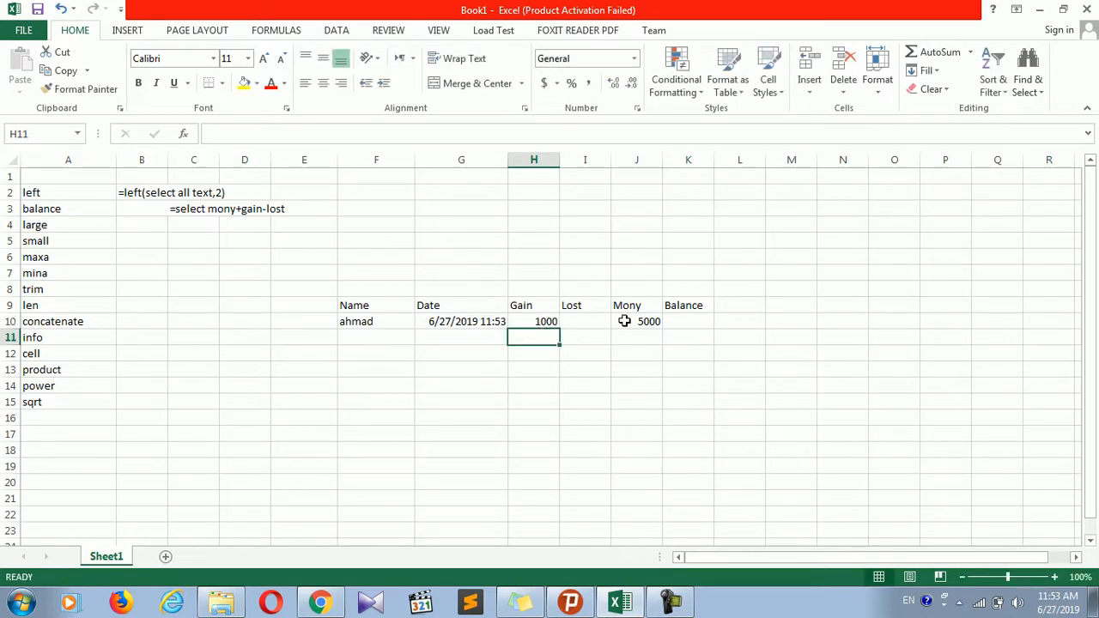
- Calculate the Balance in K10 with the formula =J10+H10-I10
click(690, 319)
text(=)
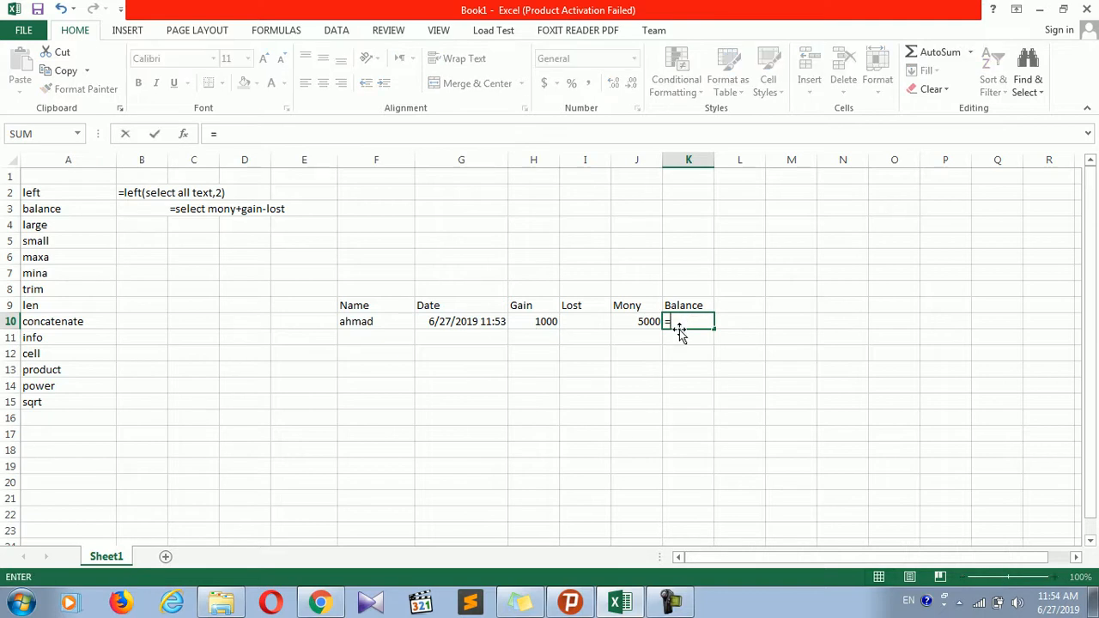
click(644, 320)
text(+)
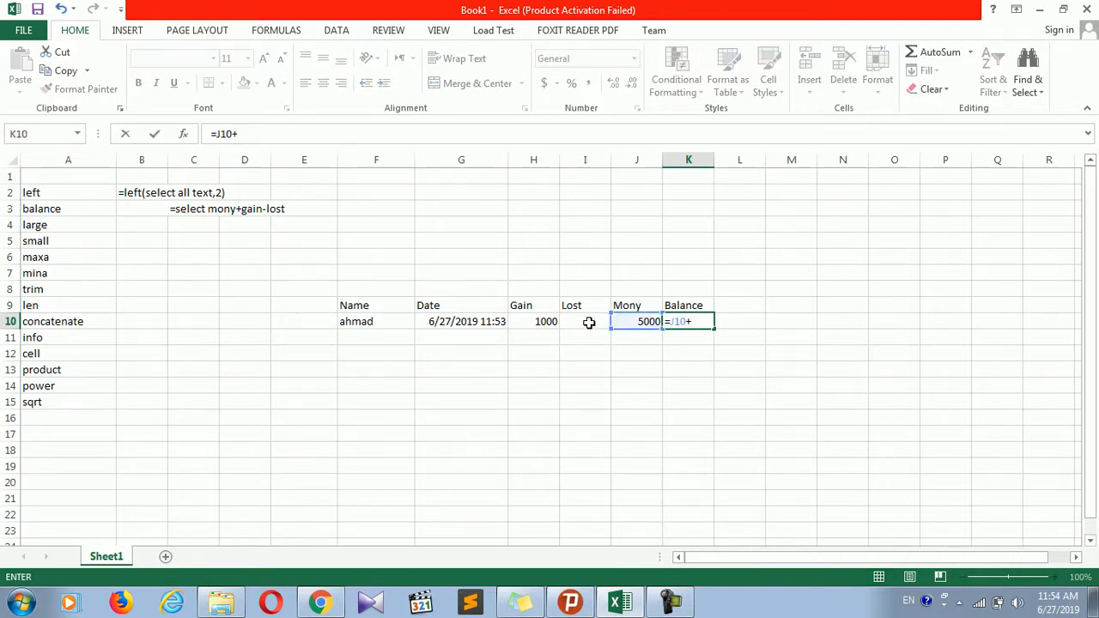
click(544, 319)
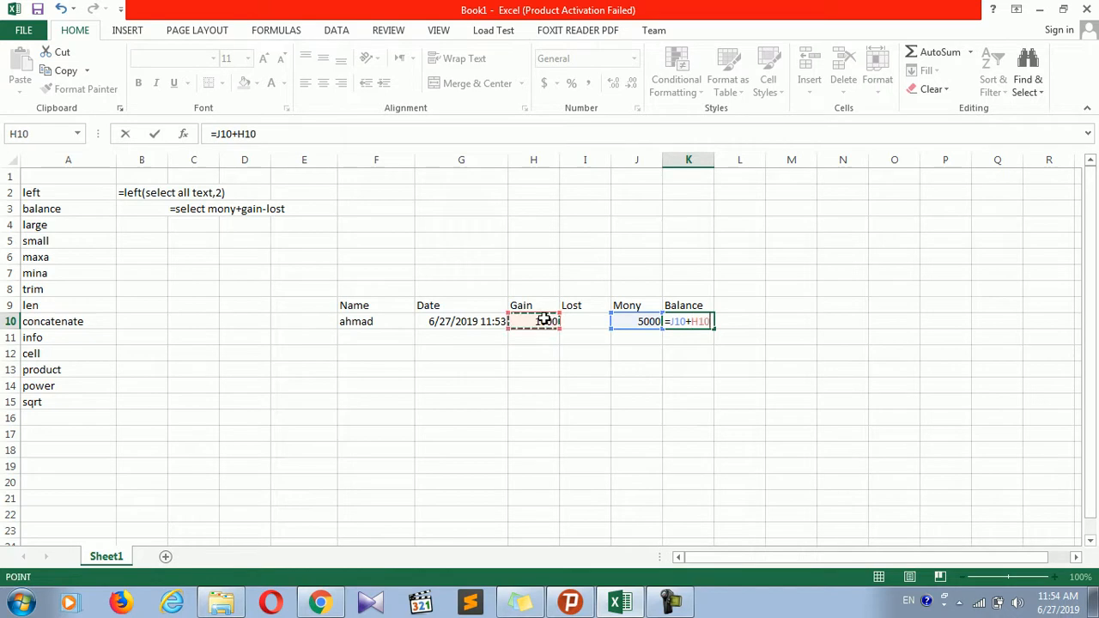
text(-)
click(594, 321)
key(Return)
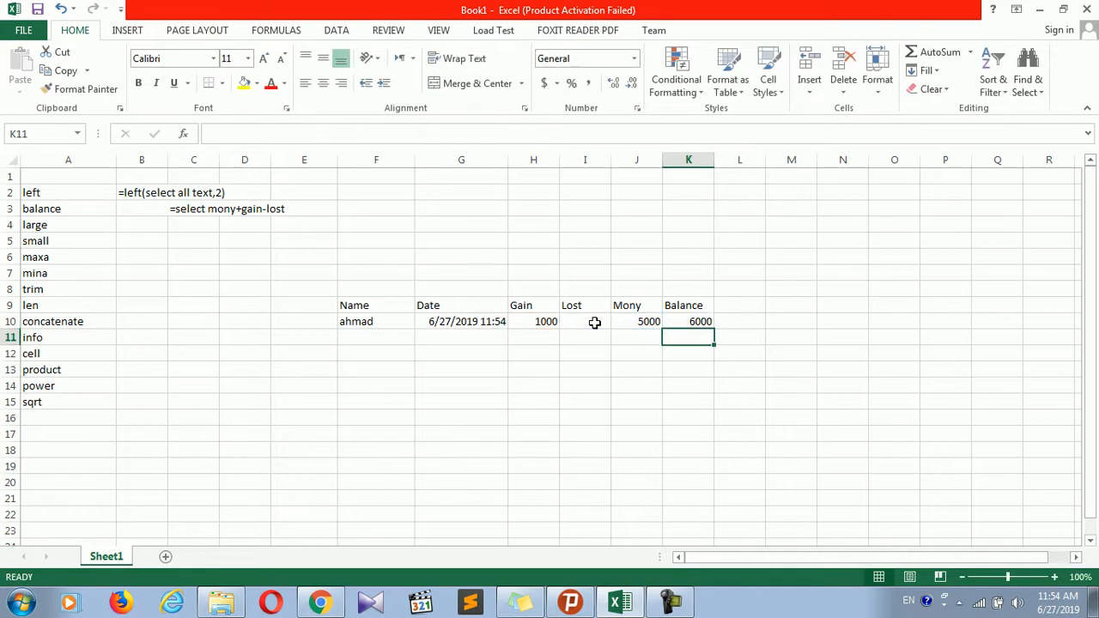
click(654, 323)
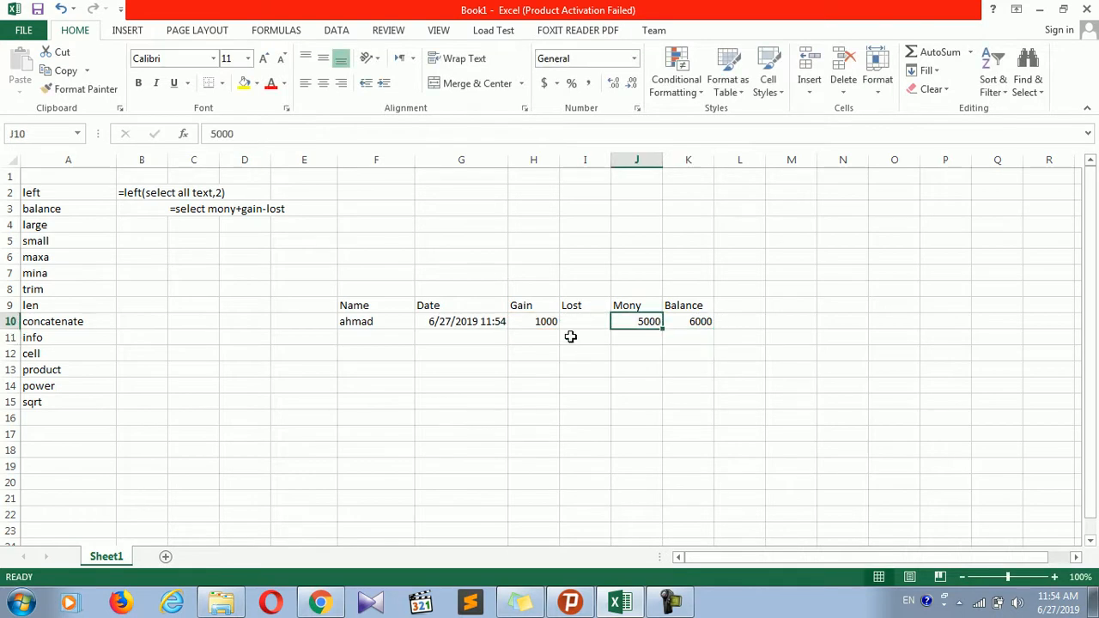
click(540, 309)
click(547, 321)
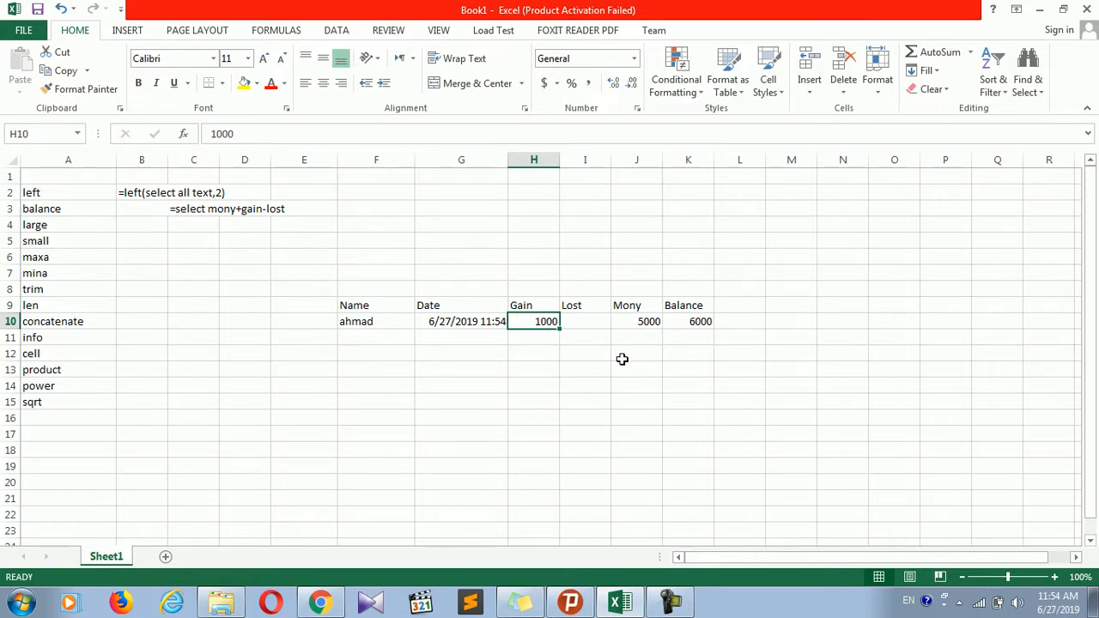
click(671, 604)
click(591, 325)
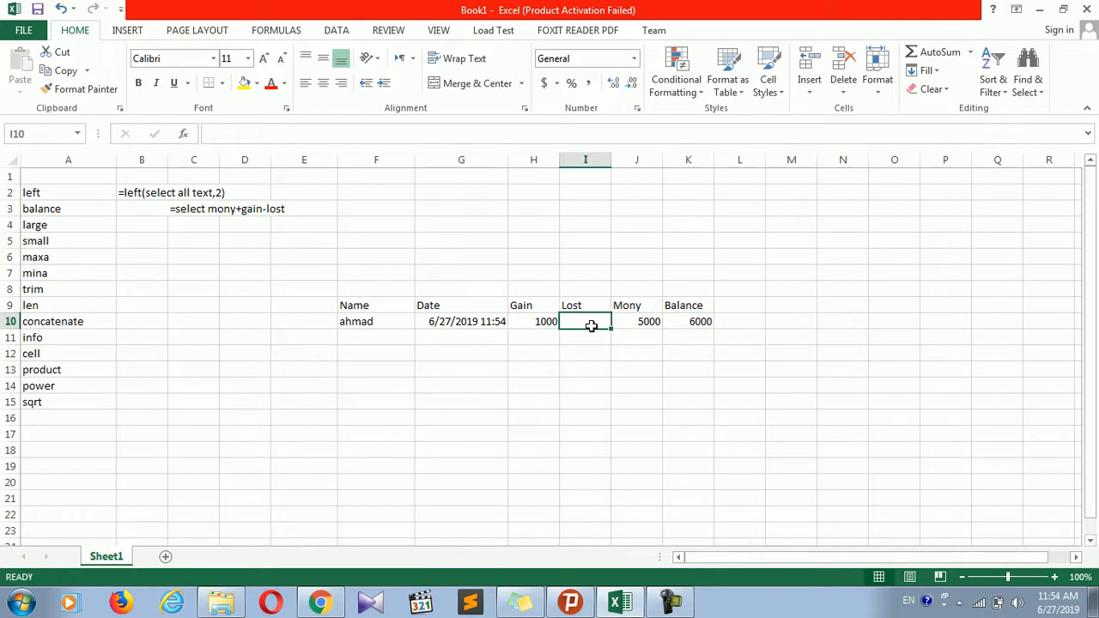
click(642, 323)
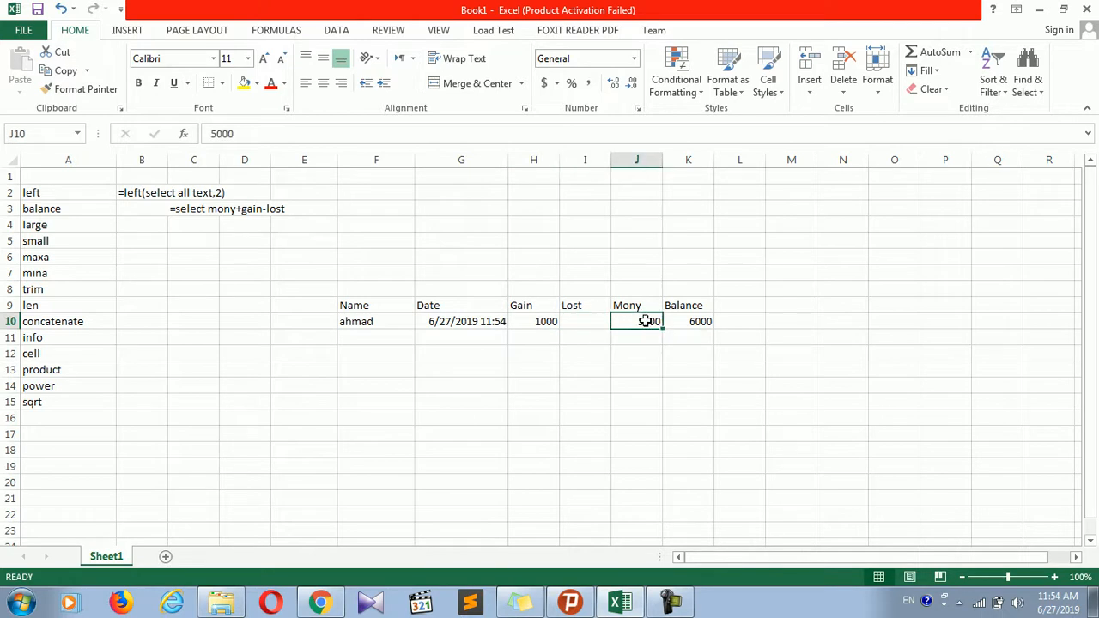
- Test the balance with a Gain of 0 in H10, and set the Gain to 2000
click(543, 320)
key(Return)
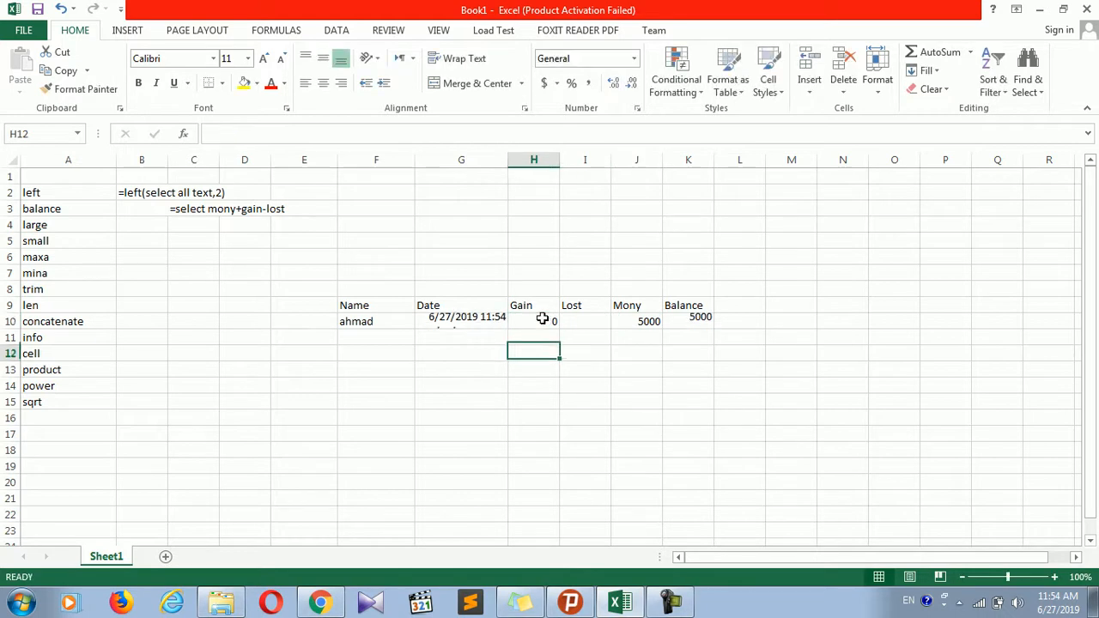
click(543, 319)
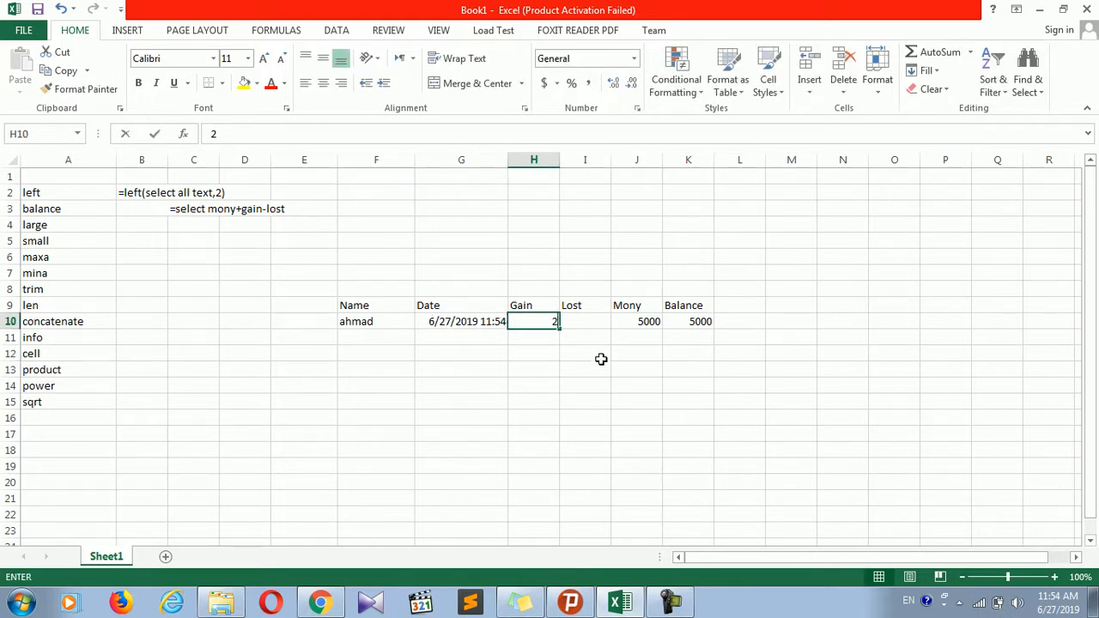
text(2000)
key(Return)
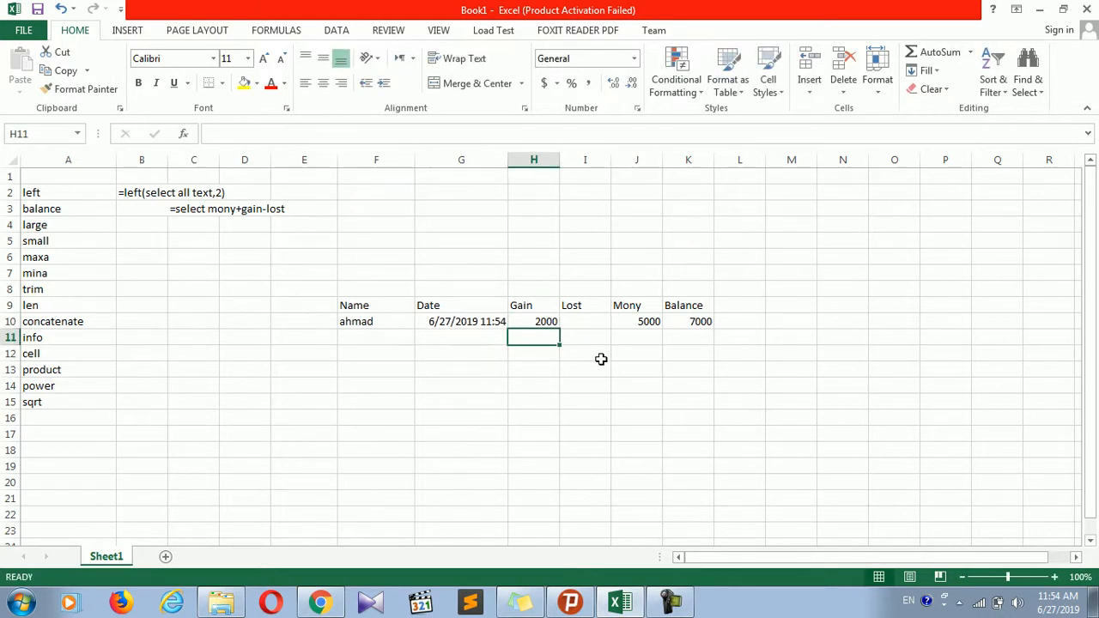
click(705, 320)
click(637, 324)
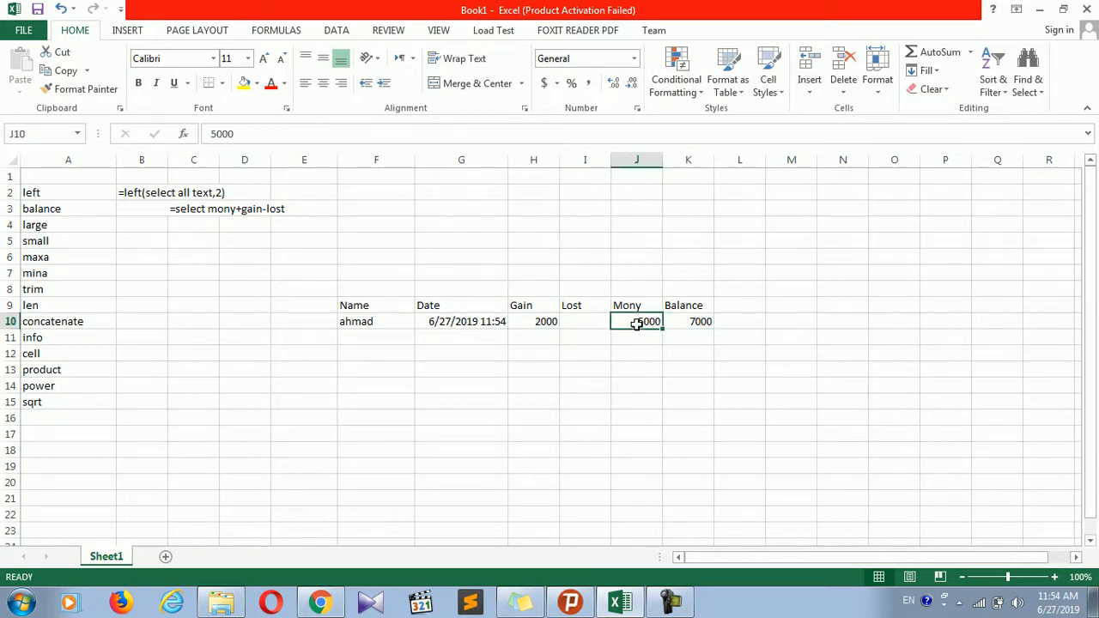
click(553, 322)
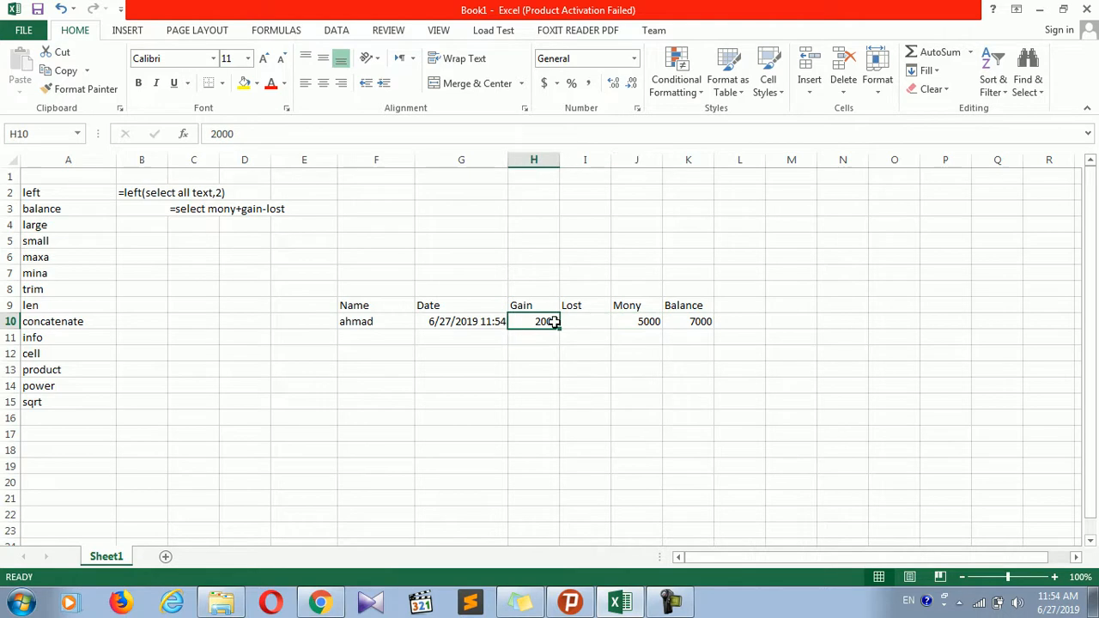
click(703, 322)
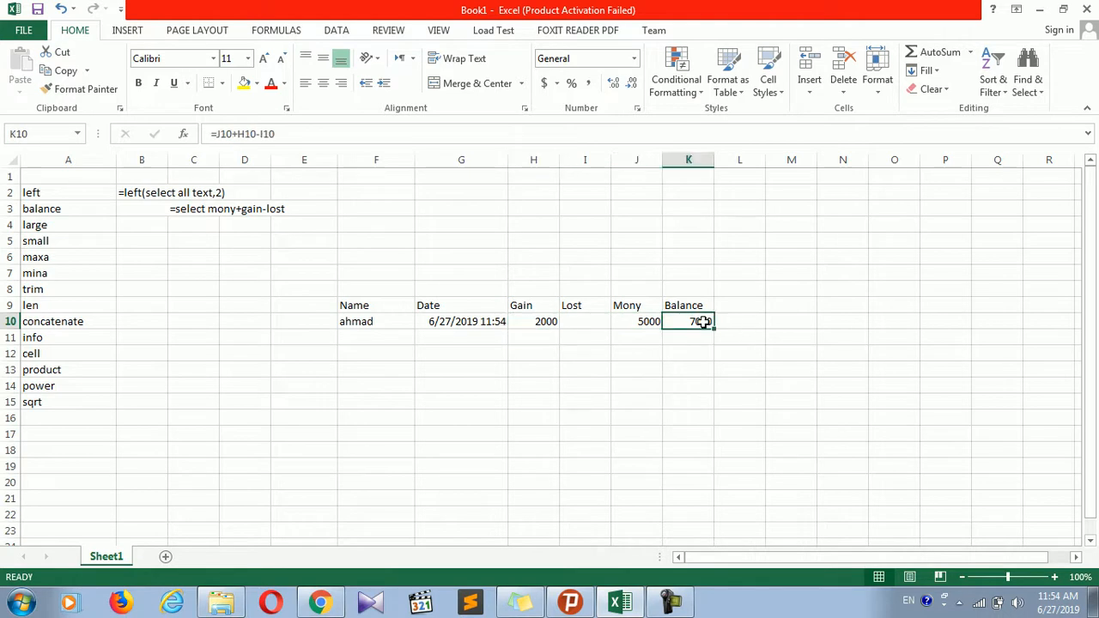
- Enter 2500 as the Lost value in I10
click(586, 321)
text(2500)
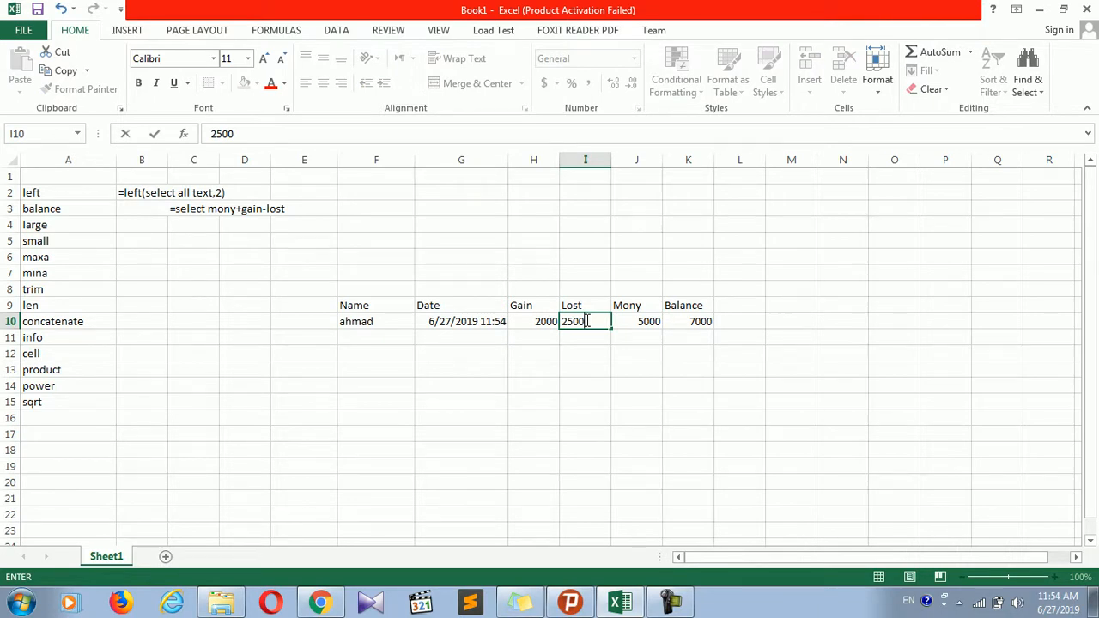
key(Return)
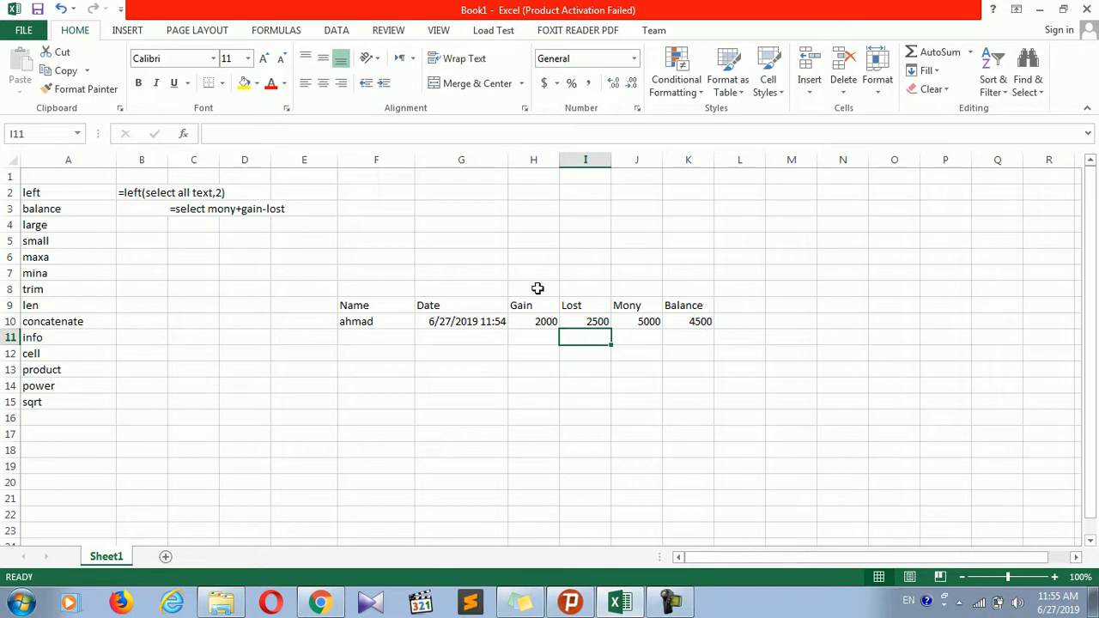
- Clear the sample balance table from F9:K10
drag(356, 307, 704, 329)
key(Delete)
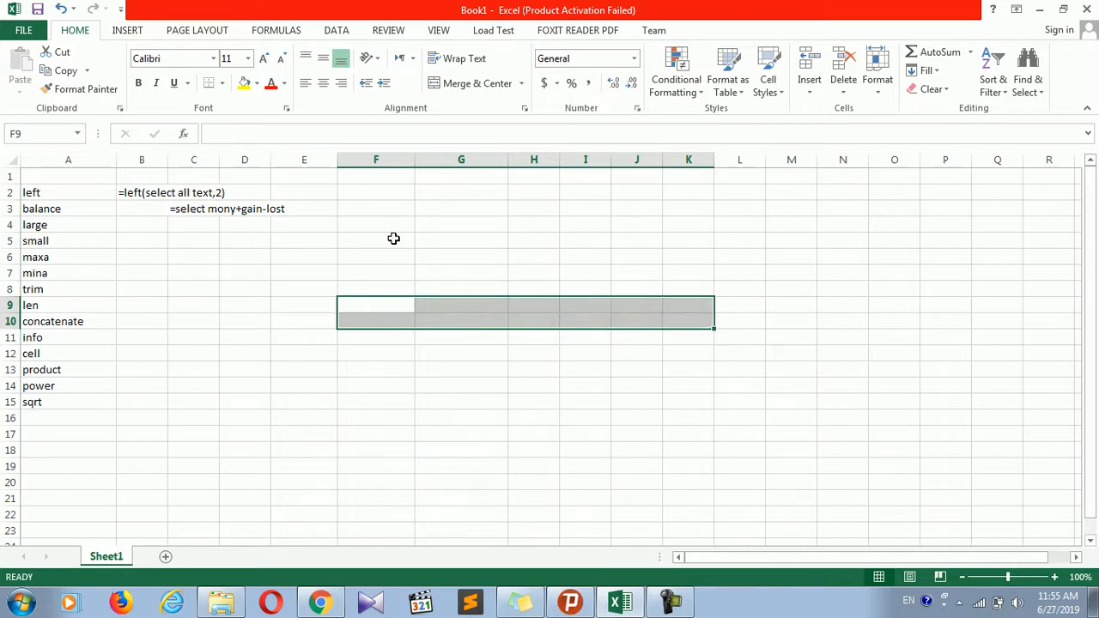
click(210, 240)
click(195, 226)
- Copy the merged and centered format of B3 to the rows below, B4:E16, with Format Painter
click(155, 212)
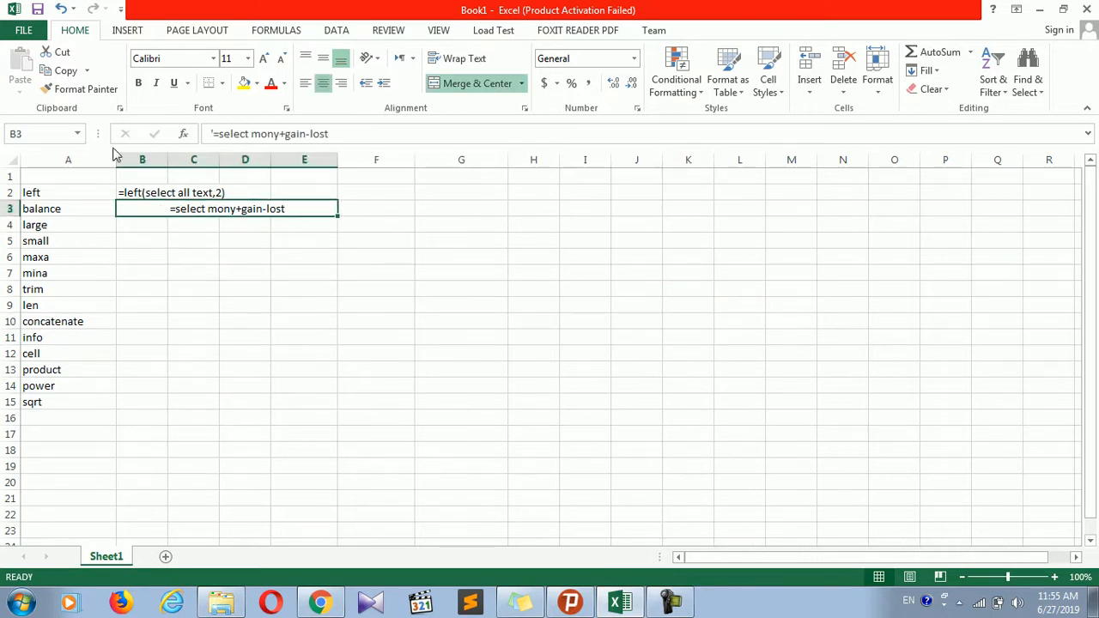
click(94, 92)
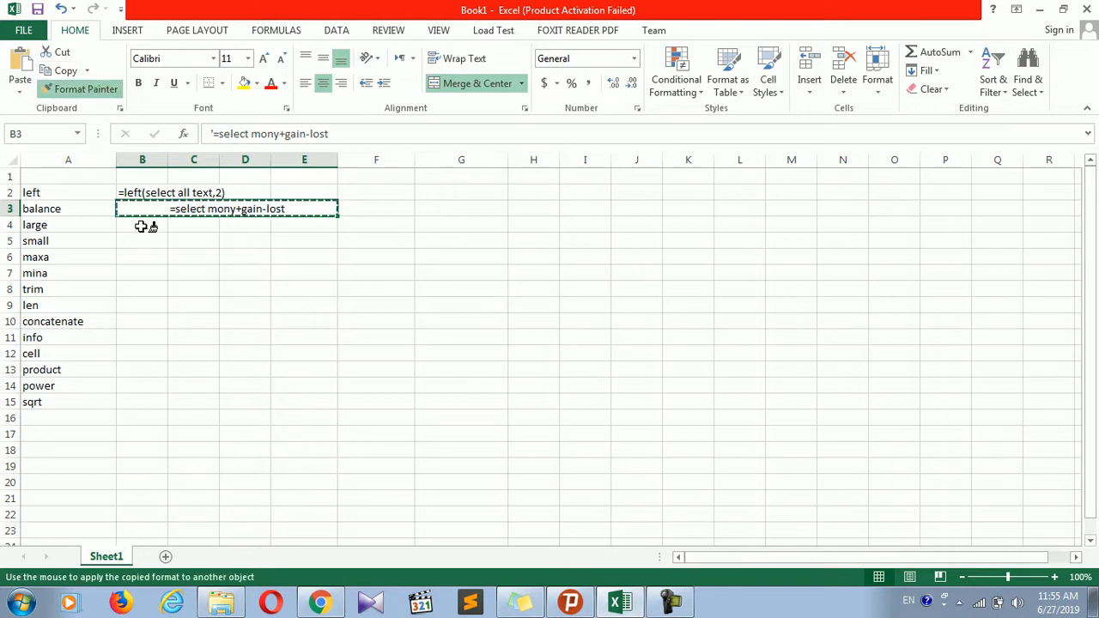
click(169, 221)
mouse_move(170, 222)
mouse_down()
mouse_move(319, 229)
mouse_move(309, 229)
mouse_move(260, 429)
mouse_move(262, 412)
mouse_up()
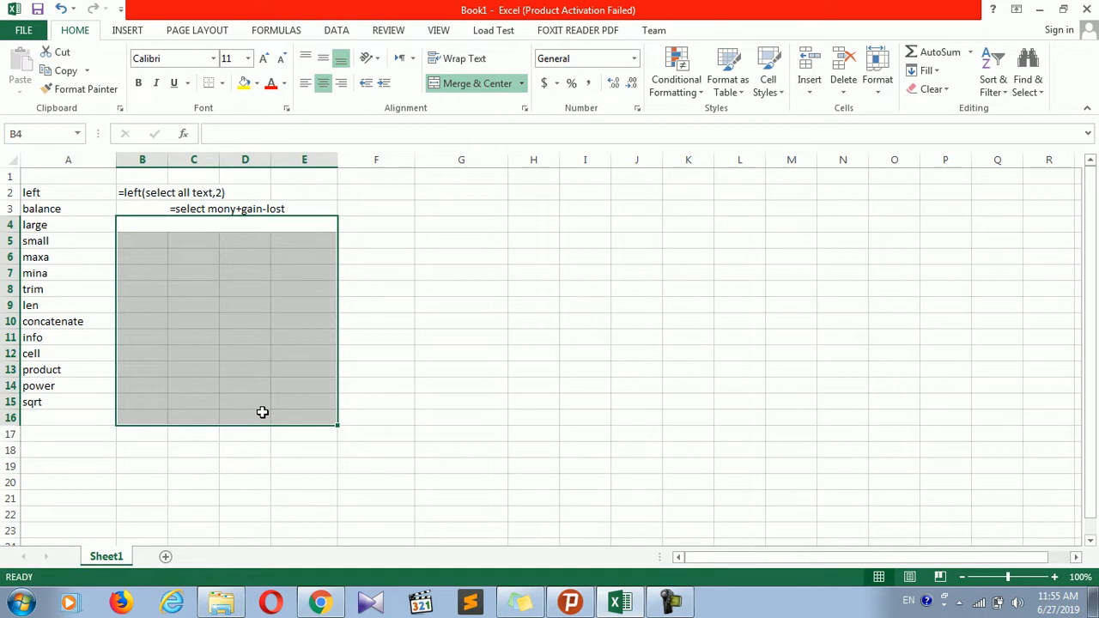
- Enter the syntax note =large(select all numbers) as text in merged cell B4 beside large
click(188, 235)
click(189, 228)
text(=)
key(BackSpace)
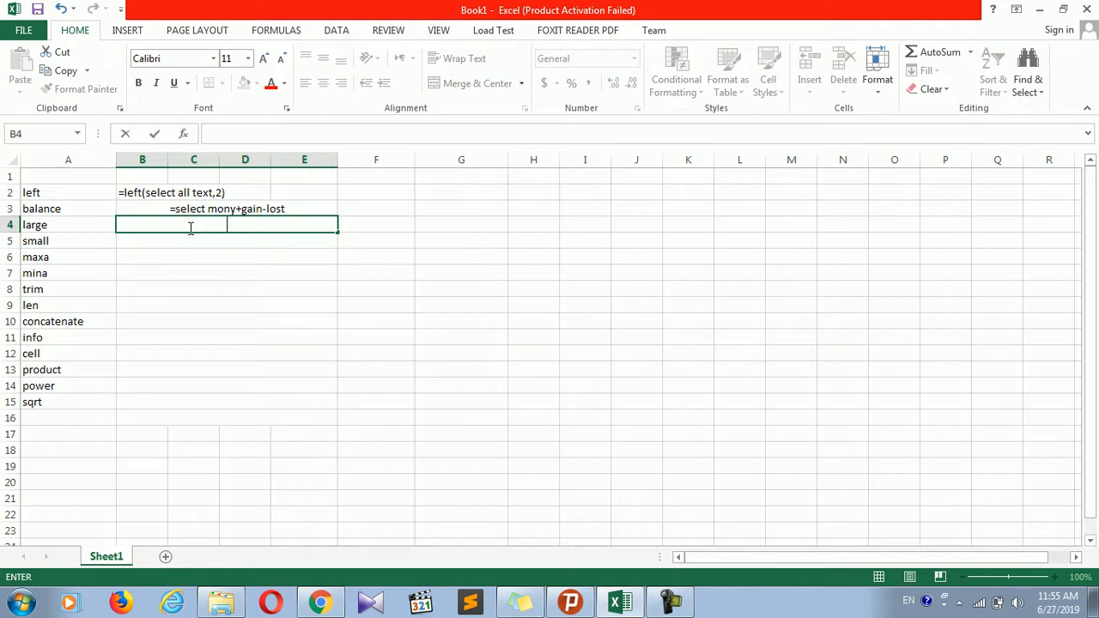
text('=large()
text(all)
key(BackSpace)
key(BackSpace)
key(BackSpace)
text(select all numbers))
key(Return)
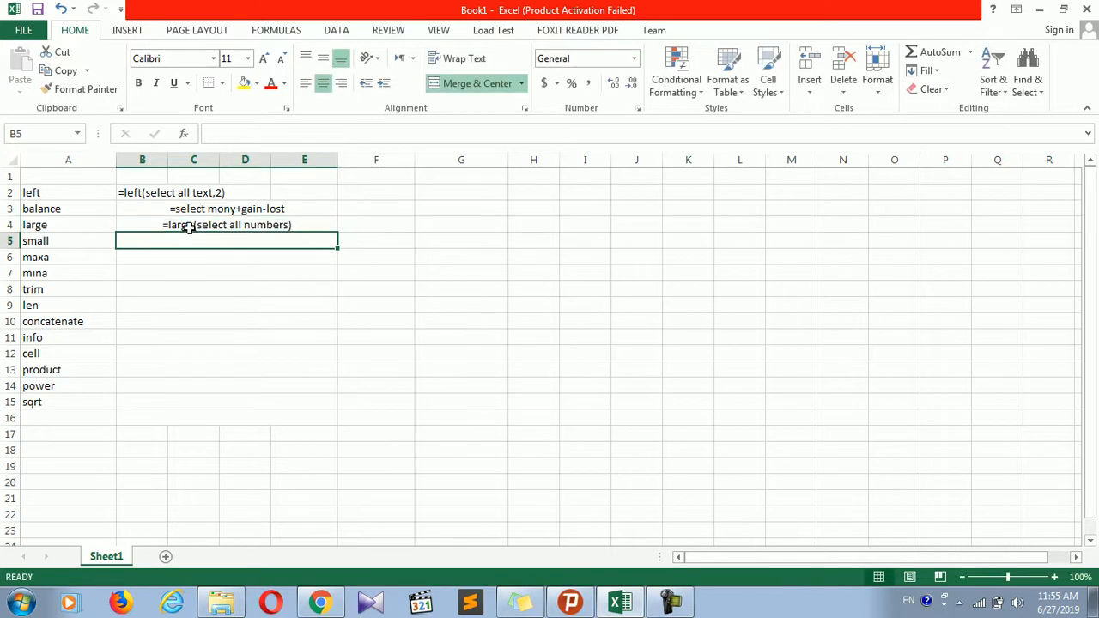
- Enter the column heading salary in F8
click(378, 288)
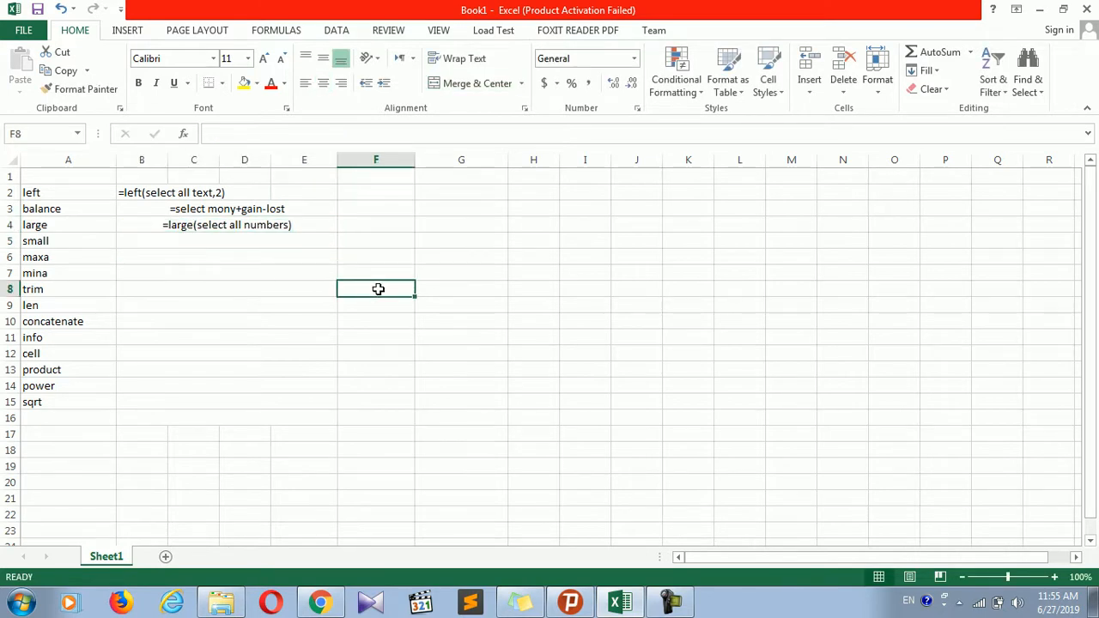
text(sel)
key(BackSpace)
key(BackSpace)
text(alary)
key(Tab)
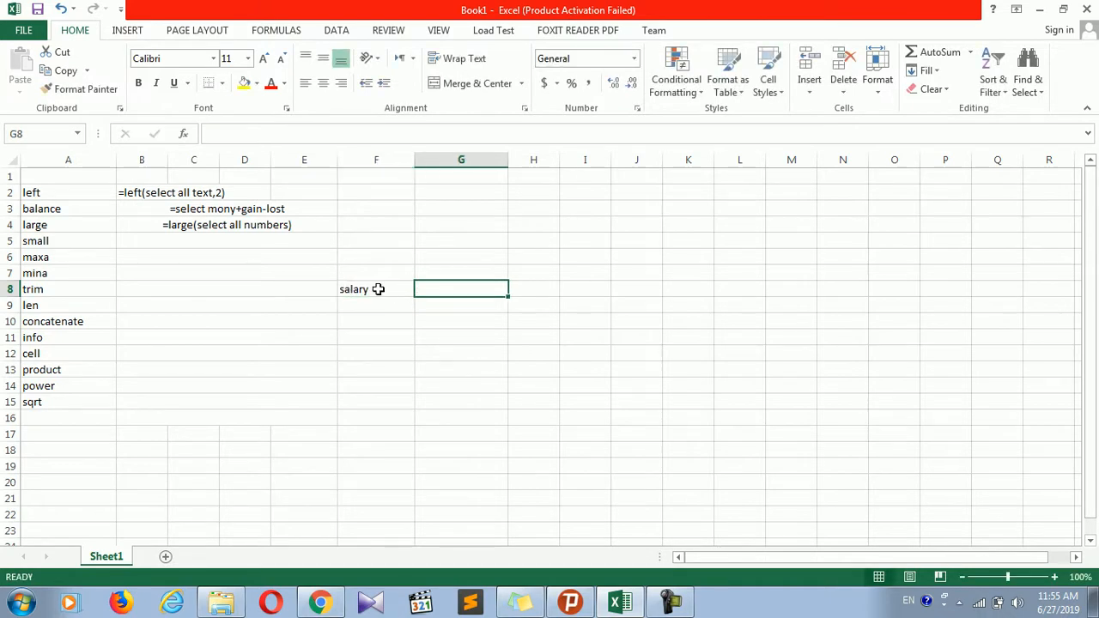
- Enter the salary values 8000, 6000, 20000 and 15000 in F9:F12
click(375, 302)
text(8000)
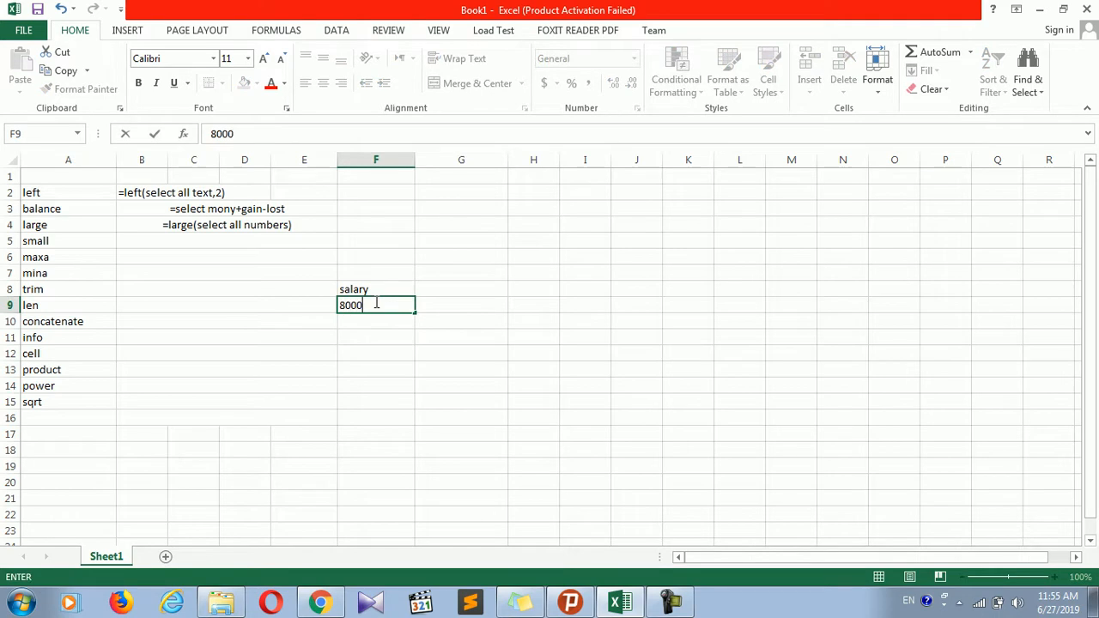
key(Return)
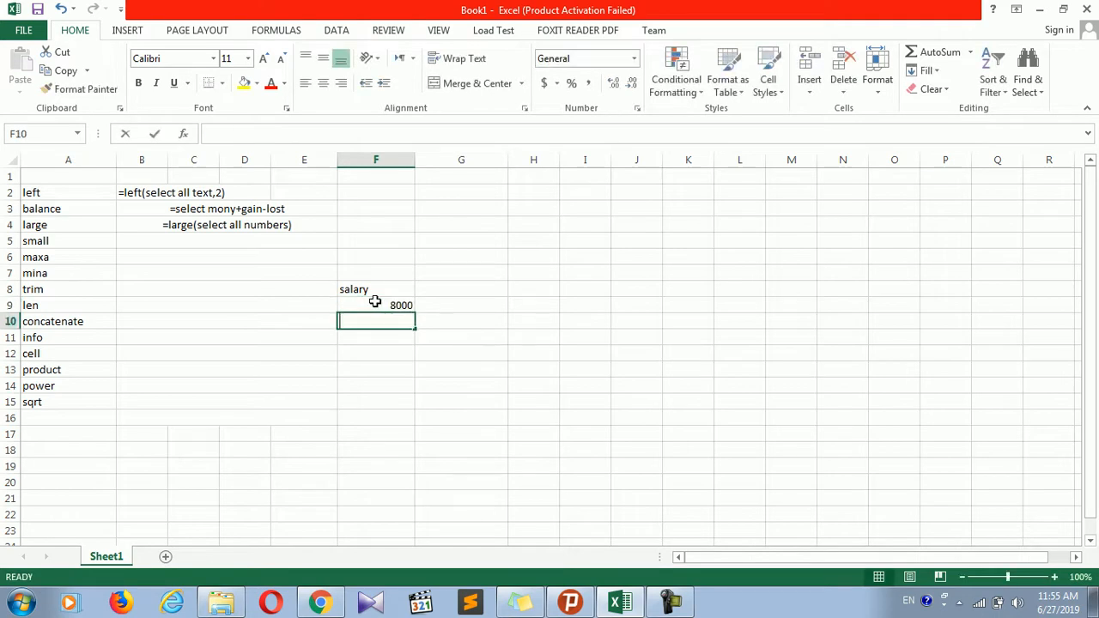
text(6000)
key(Return)
text(2000)
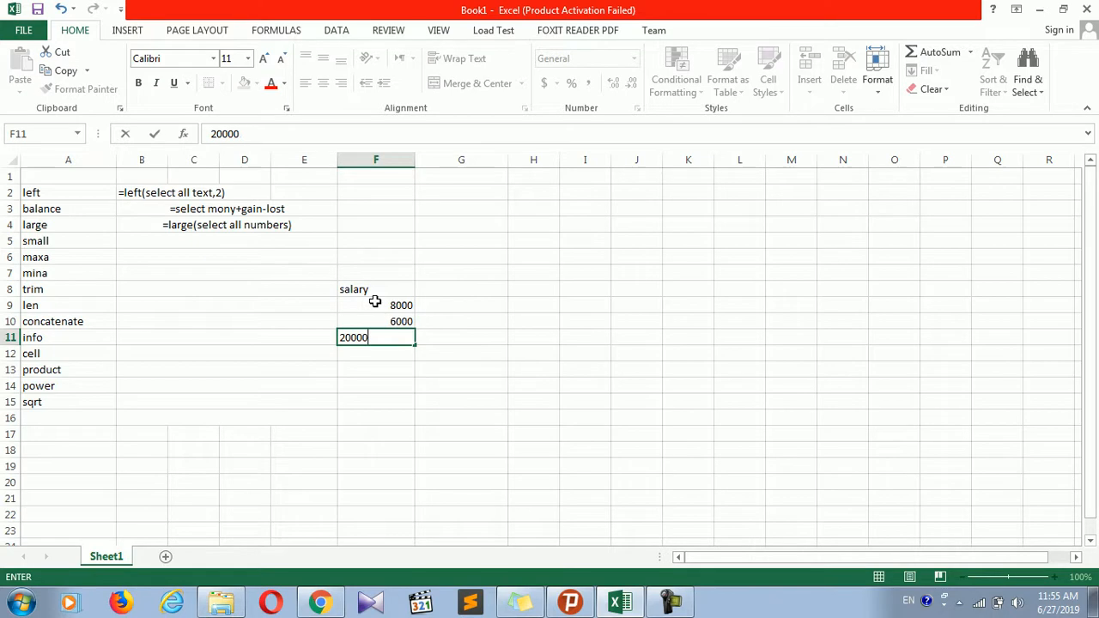
text(0)
key(Left)
key(Down)
key(Right)
text(15000)
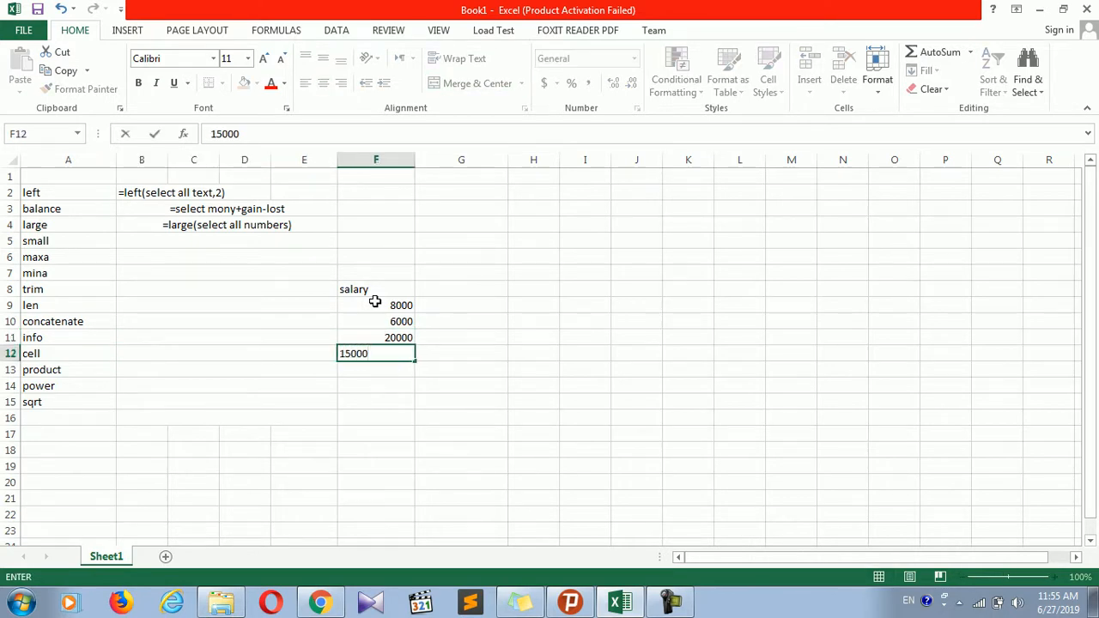
key(Return)
- Continue the salary list with 18000, 6000, 40000 and 10000 in F13:F16
text(18000)
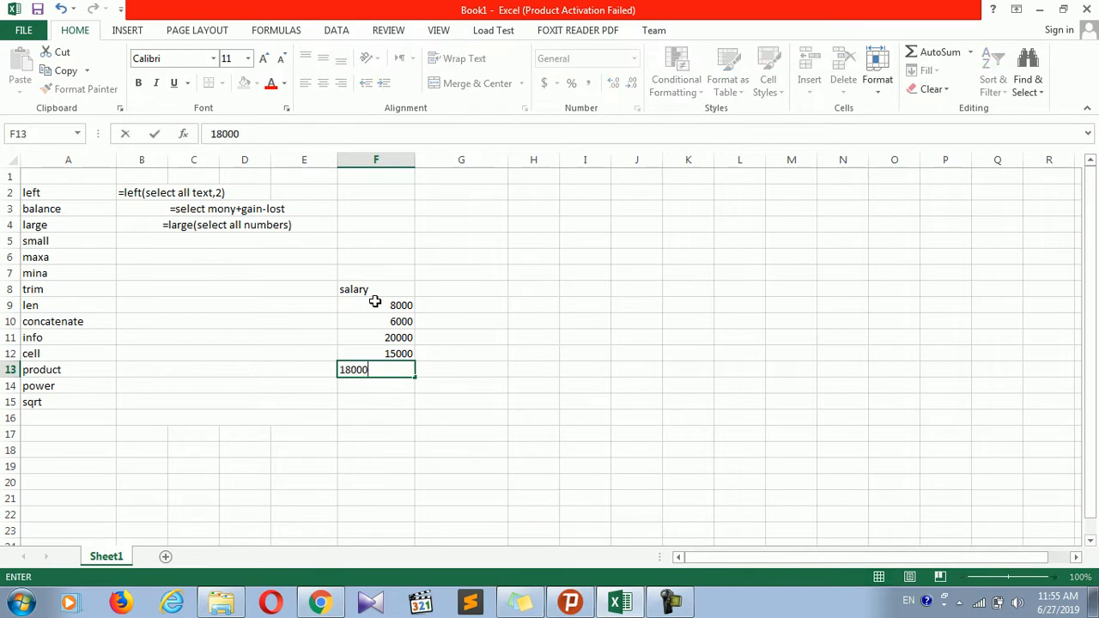
key(Return)
text(60000)
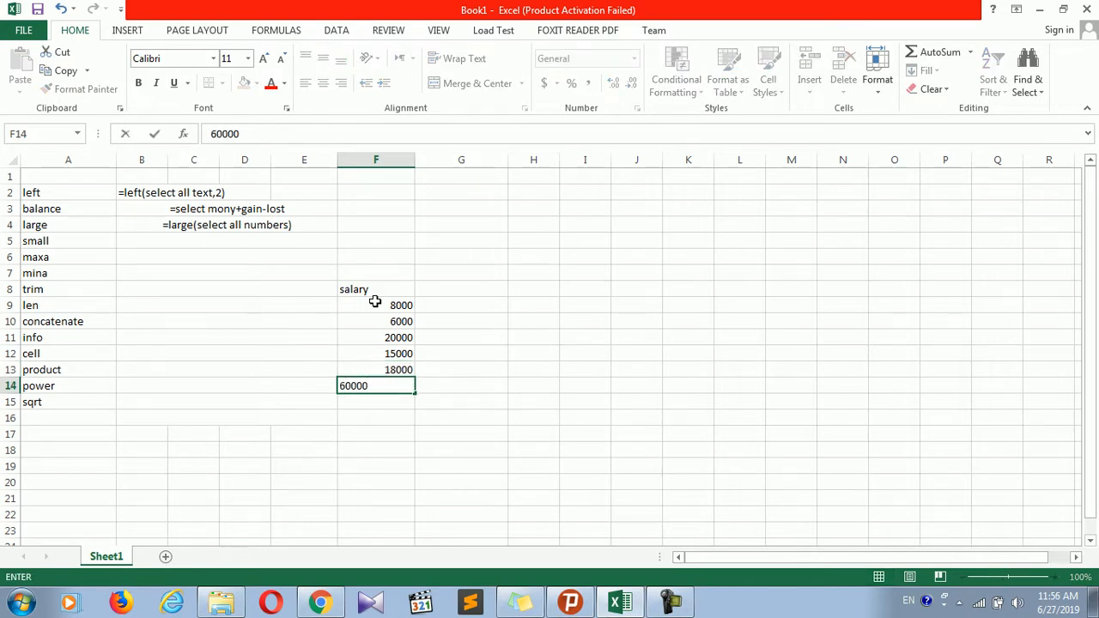
key(BackSpace)
key(Return)
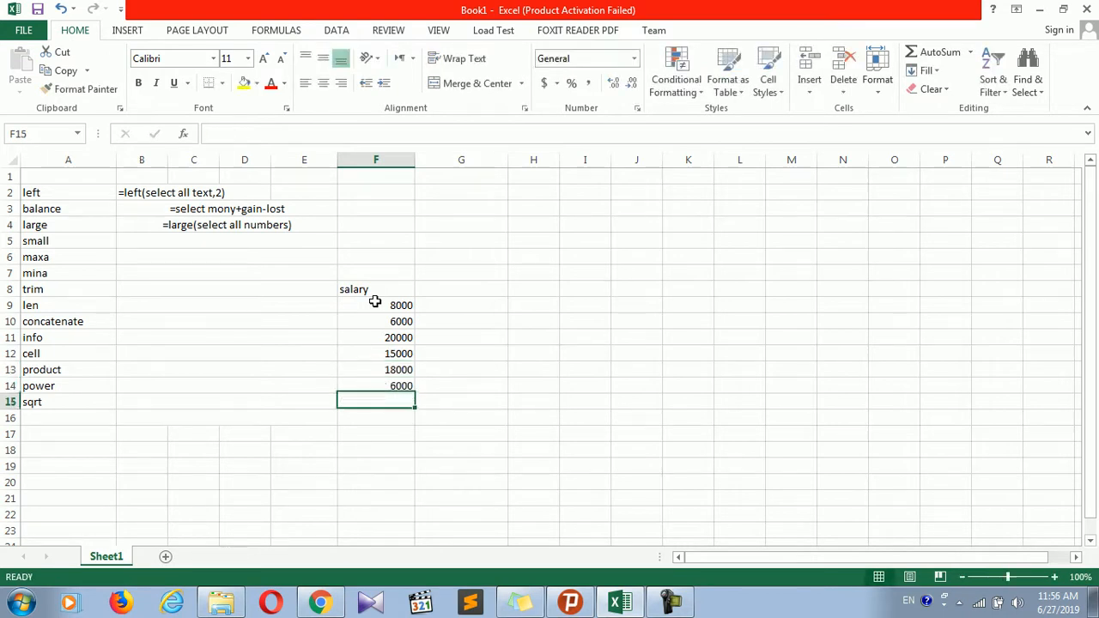
text(40000)
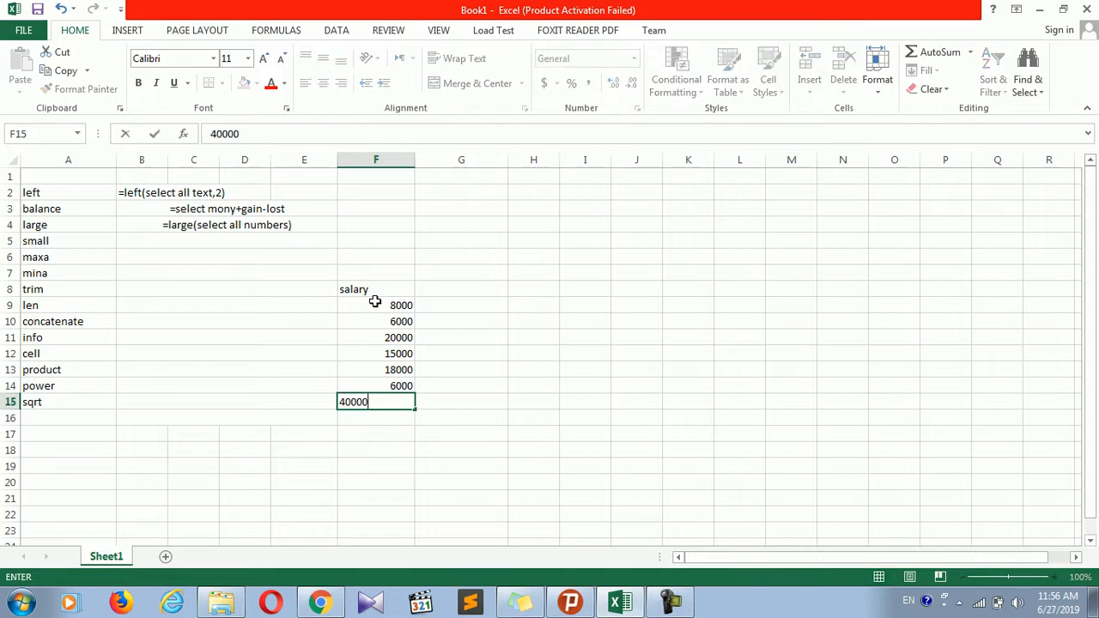
key(Tab)
key(Return)
text(1)
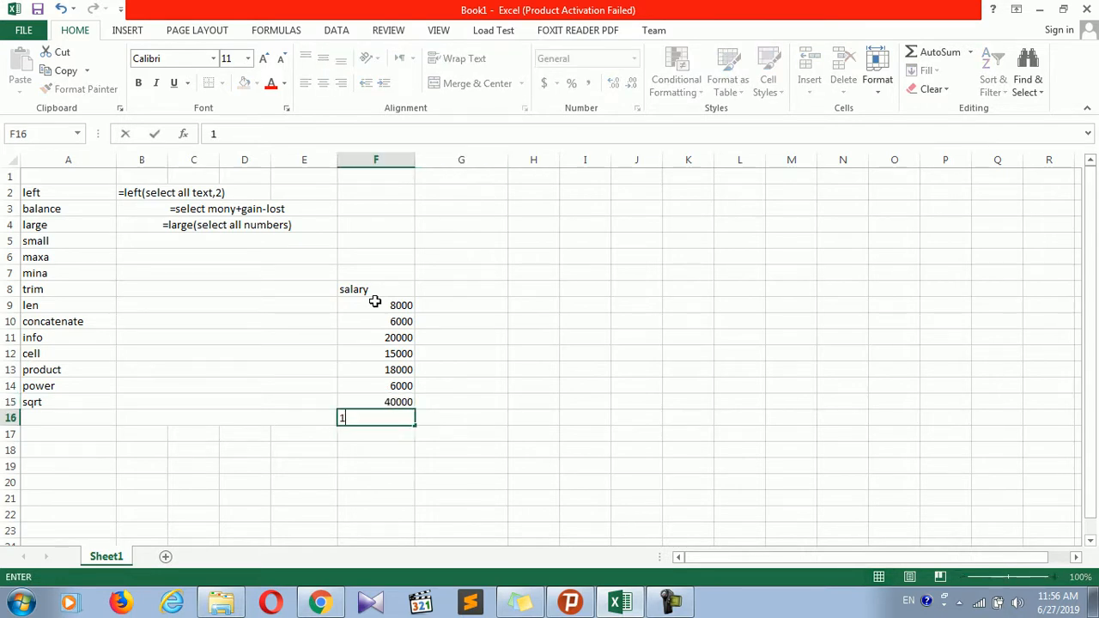
text(0000)
key(Return)
key(Up)
key(Up)
key(Down)
key(Down)
key(Down)
key(Up)
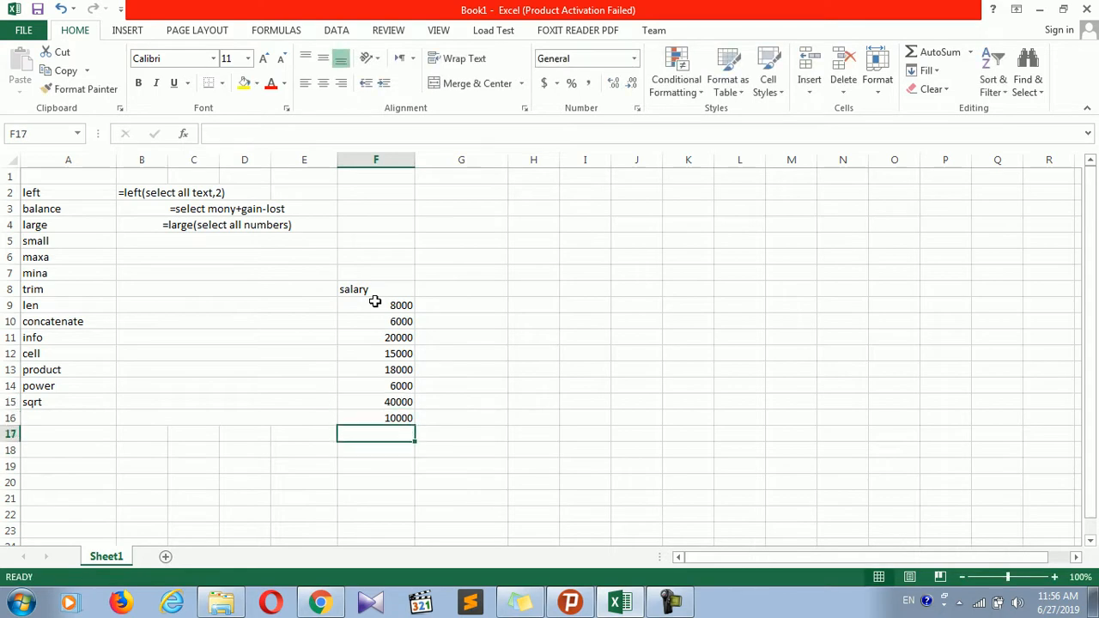
- Label E17 as Large salary in bold and widen columns D and E
key(Left)
text(Max)
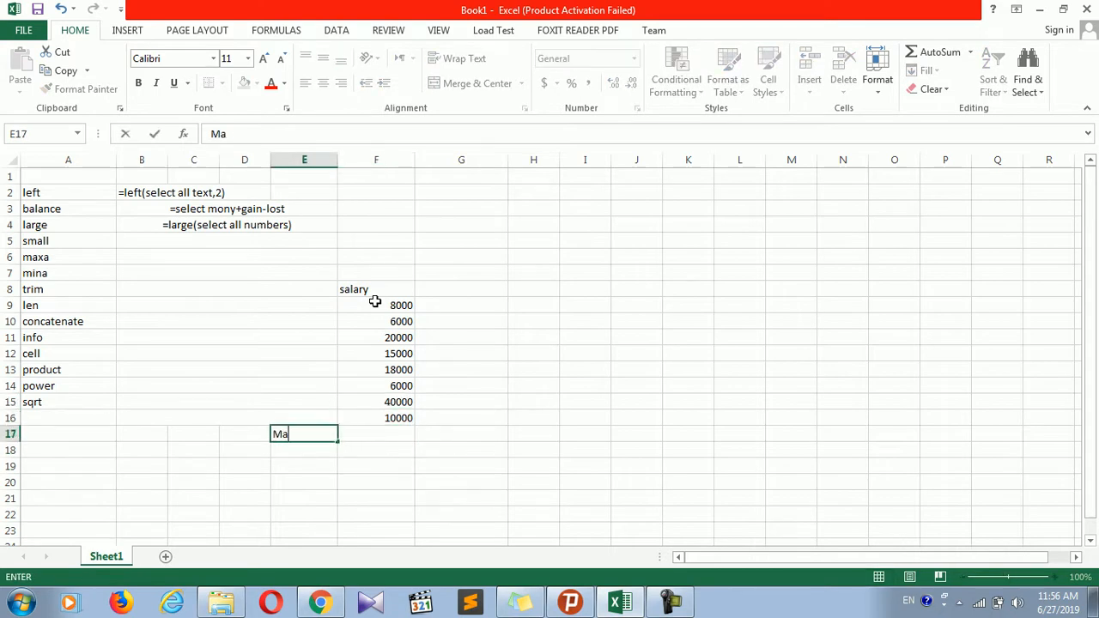
key(BackSpace)
key(BackSpace)
key(BackSpace)
key(BackSpace)
text(Large)
text(salary)
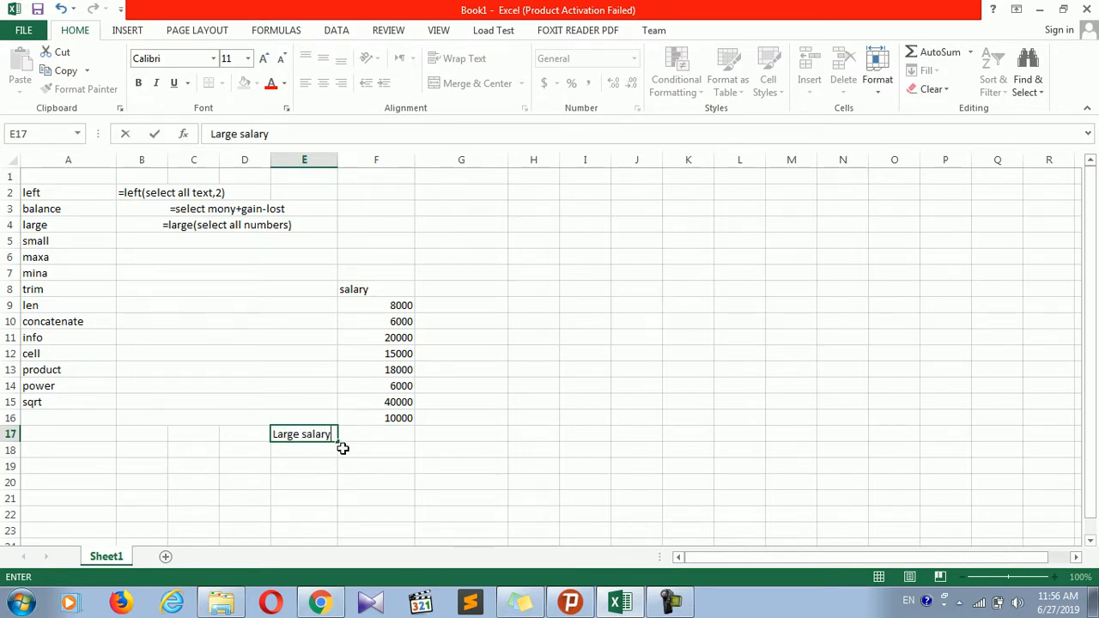
click(321, 513)
click(317, 444)
click(316, 437)
key(ctrl+b)
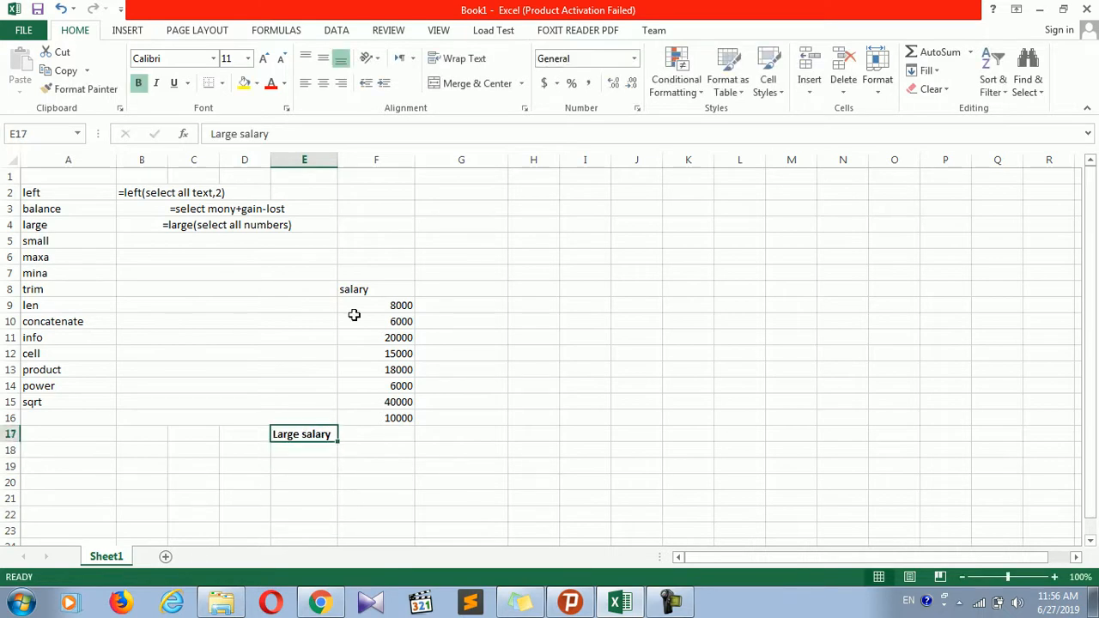
drag(337, 160, 355, 160)
drag(272, 160, 289, 160)
- Calculate the largest salary in F17 with =large(F9:F16,1) and make the result bold
click(436, 419)
click(433, 431)
text(=)
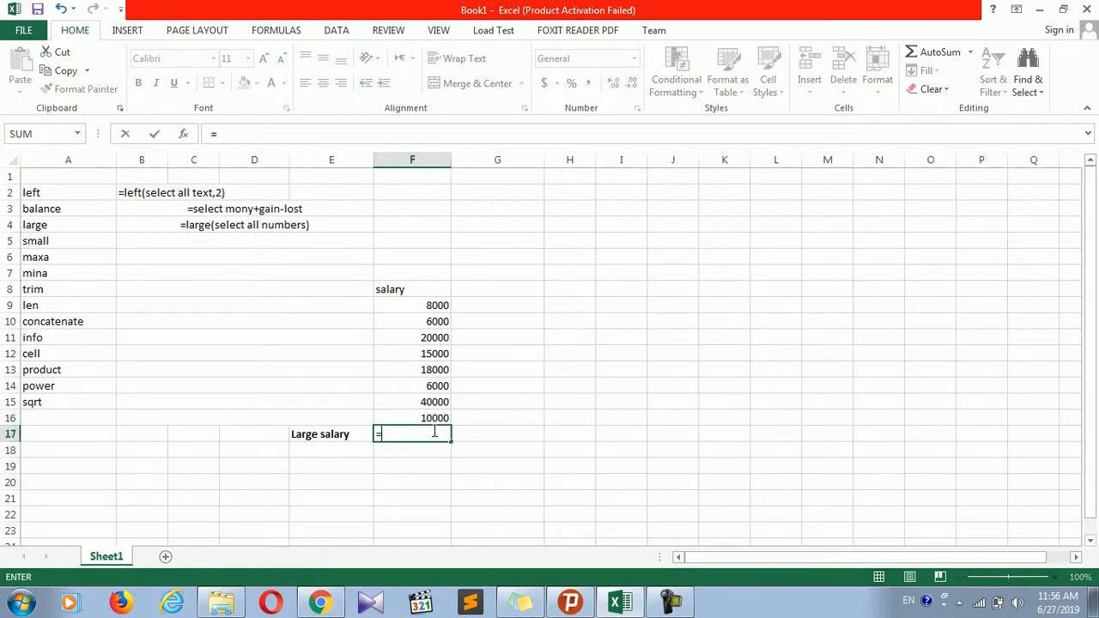
text(large()
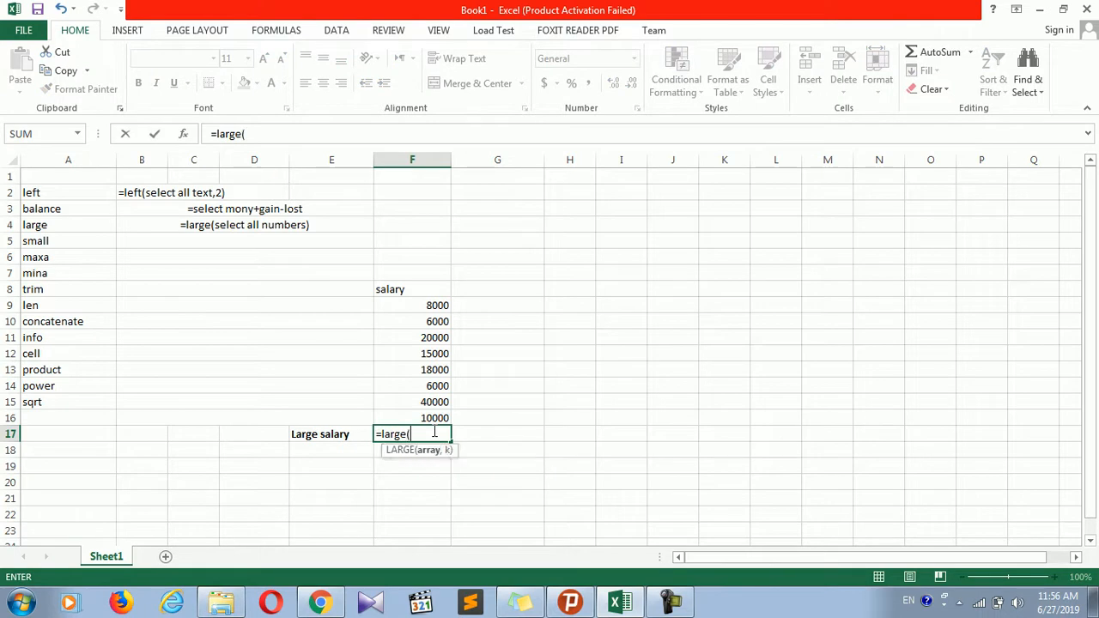
click(422, 309)
drag(422, 312, 407, 412)
text(,)
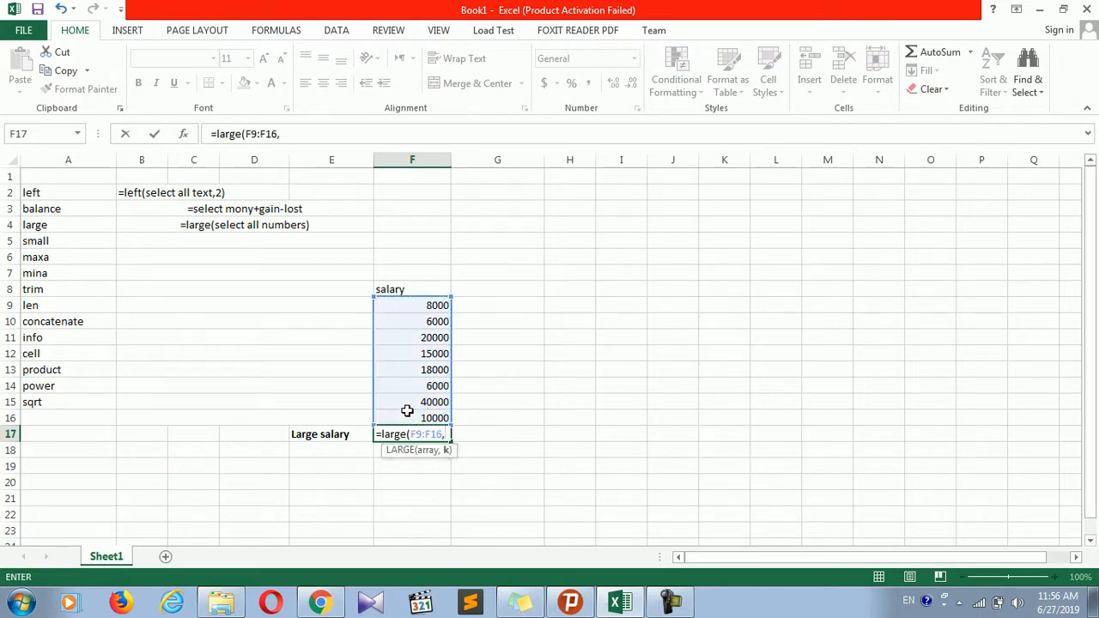
text(1))
key(Return)
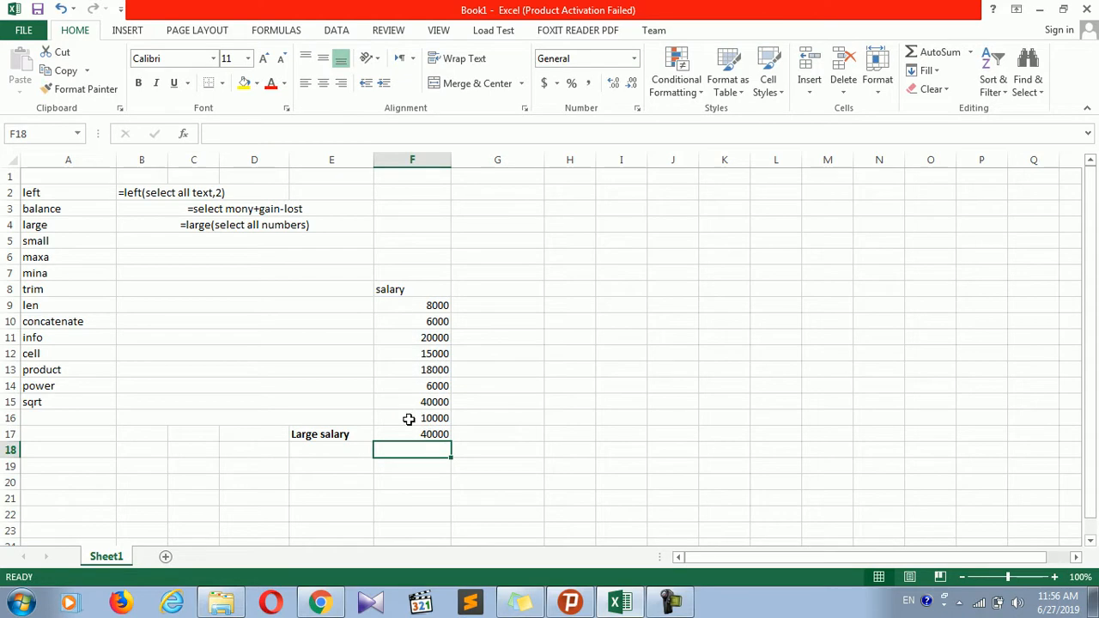
click(414, 434)
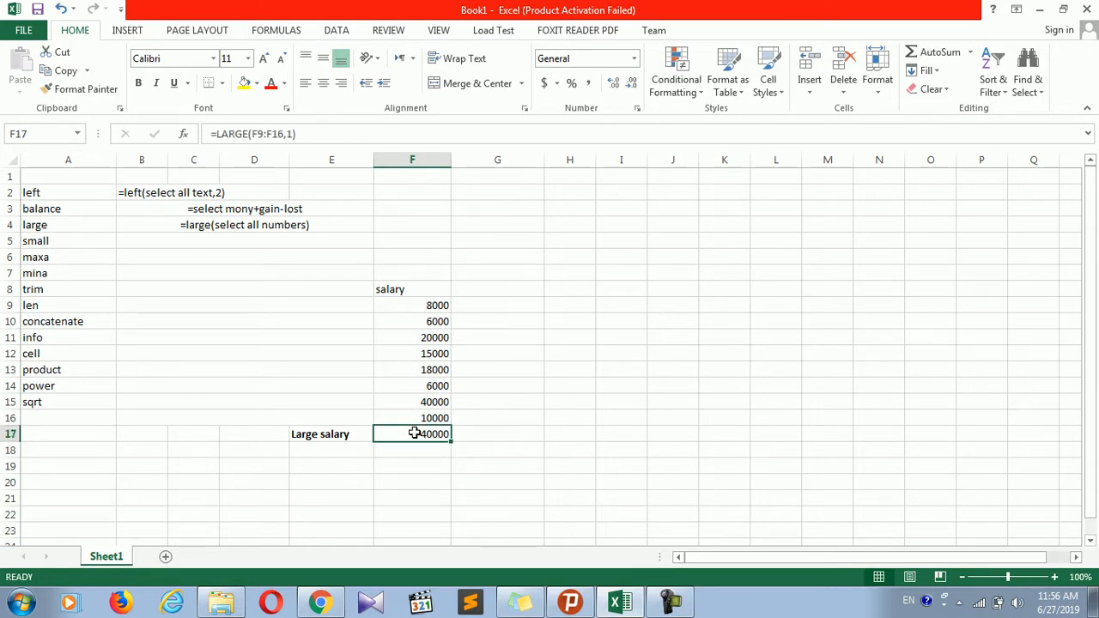
key(ctrl+b)
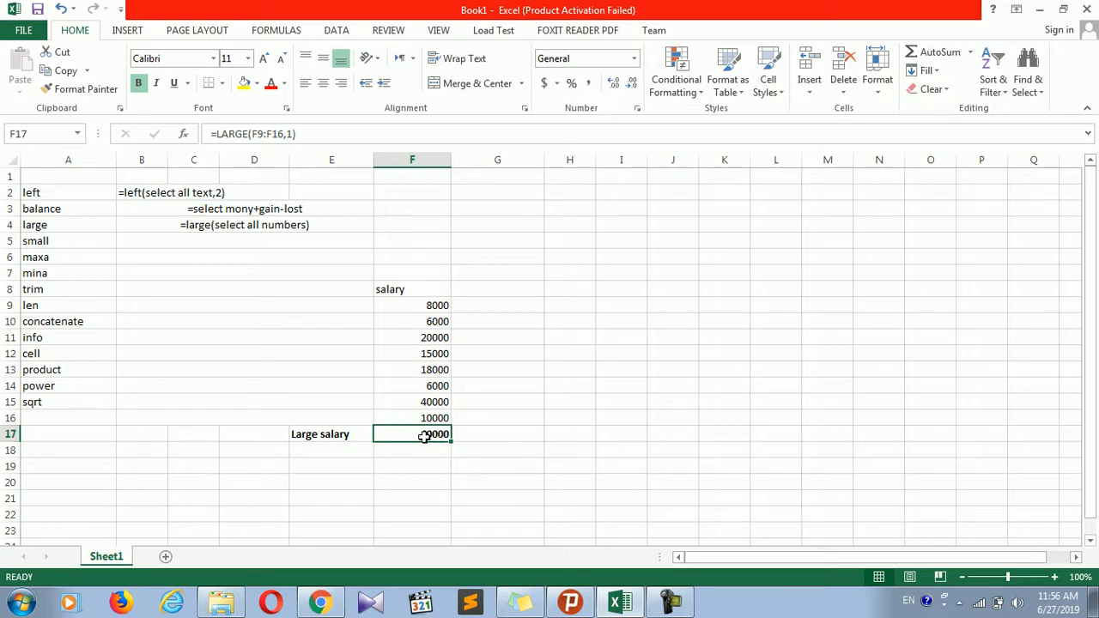
- Label E18 as Second Salar and calculate the second-largest salary in F18 with =large(F9:F16,2)
click(347, 449)
text(Second)
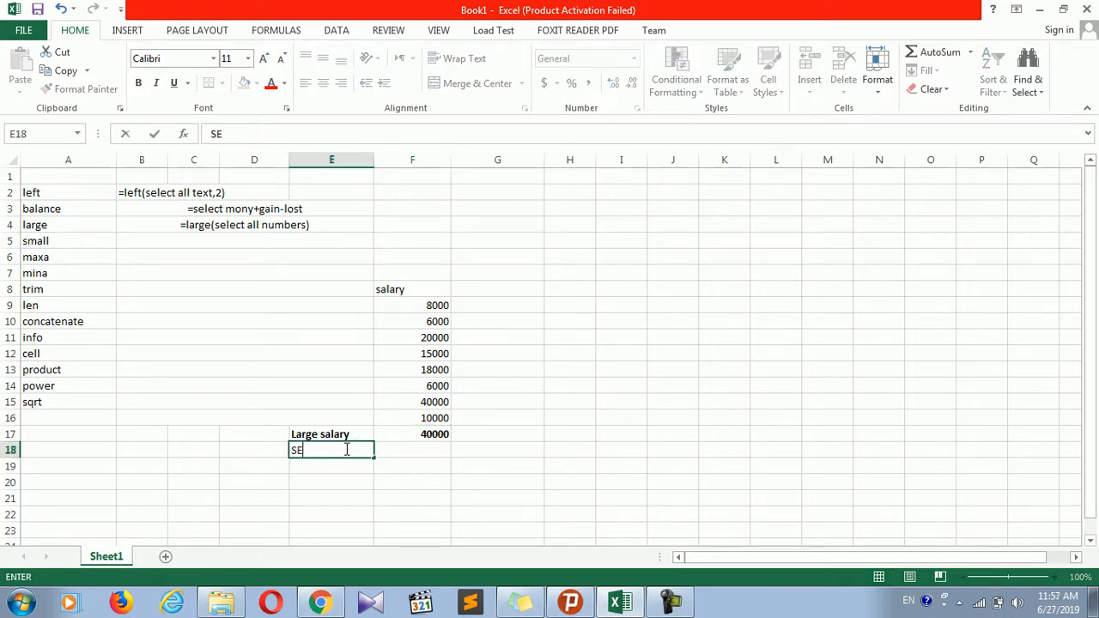
text( Salar)
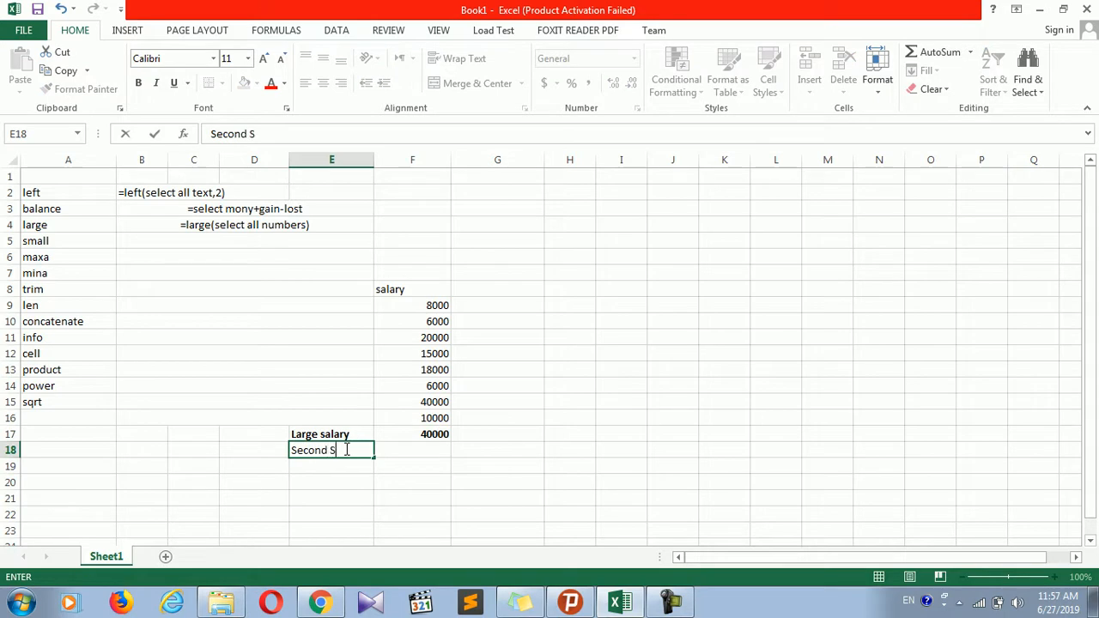
click(402, 449)
text(=large)
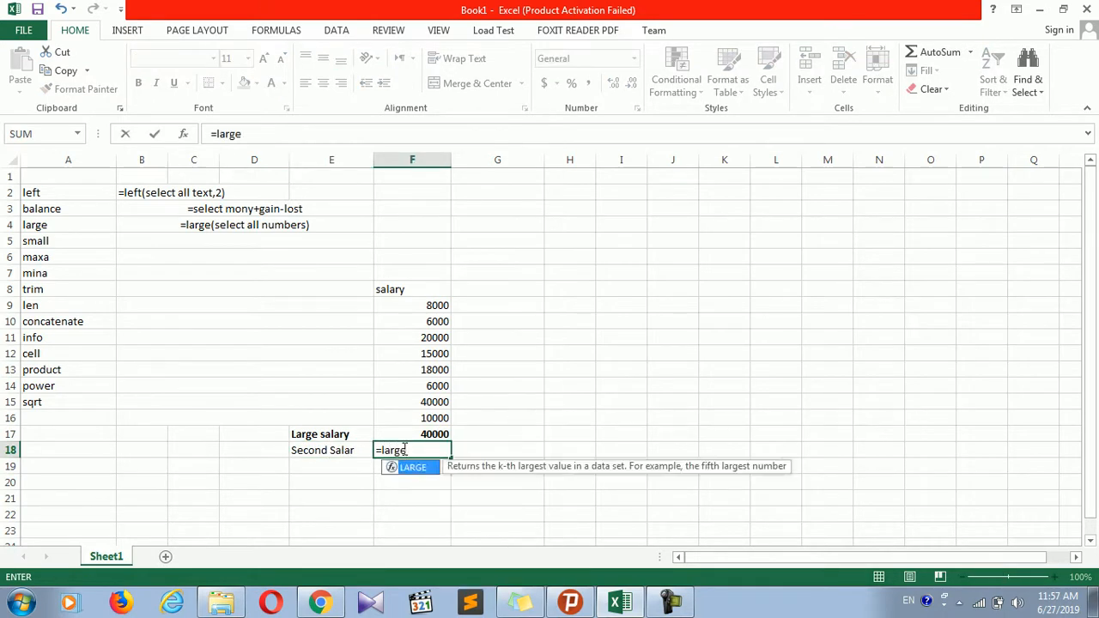
text(()
drag(428, 305, 409, 413)
text(,2)
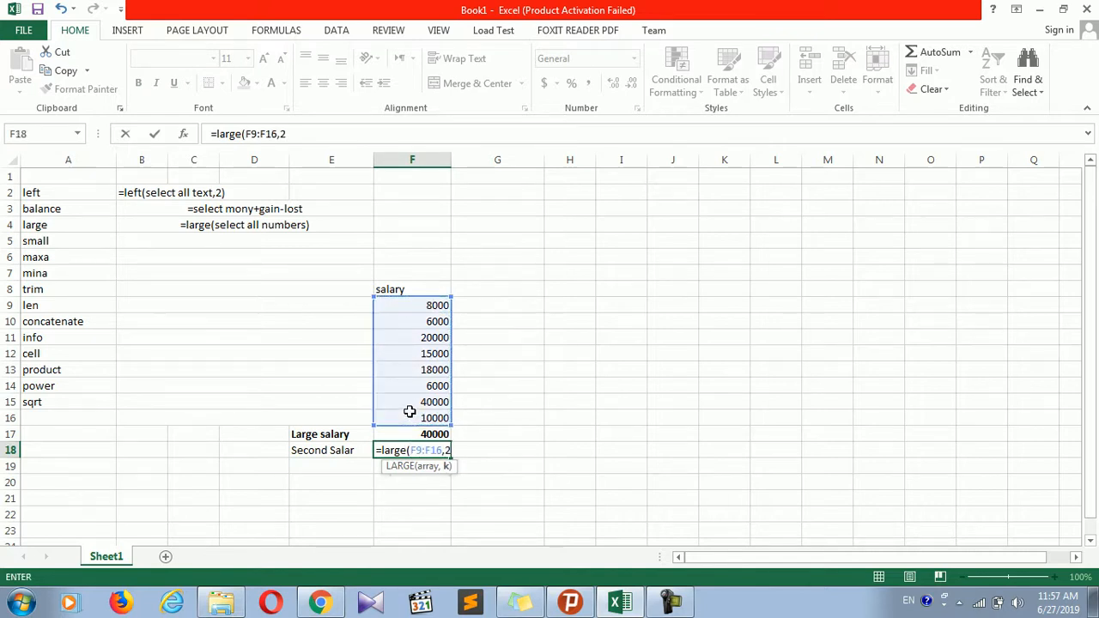
text())
key(Return)
- Make the 20000 salary in F11 bold to mark the second-largest value
click(425, 449)
click(441, 336)
key(ctrl+b)
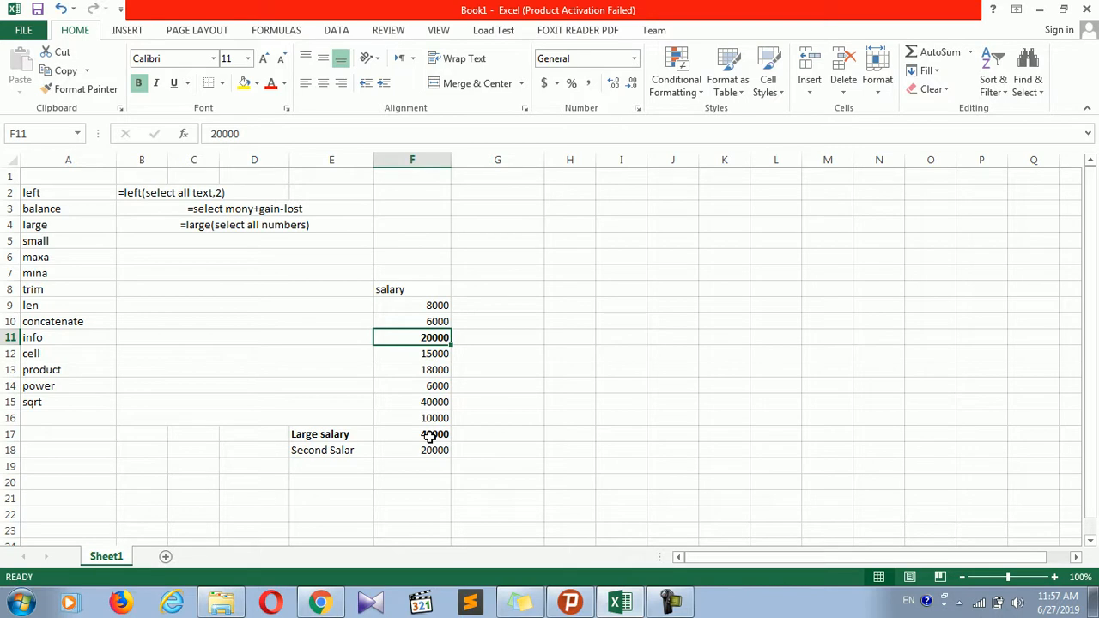
- Label E19 as max and calculate the highest salary in F19 with the MAX function over F9:F16
click(351, 468)
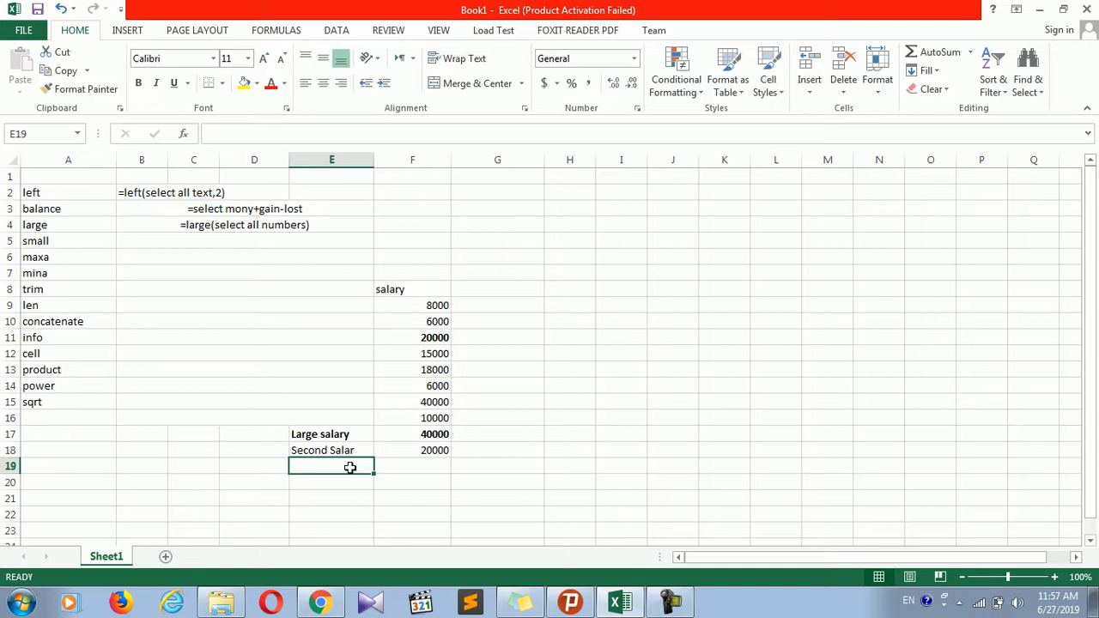
text(max)
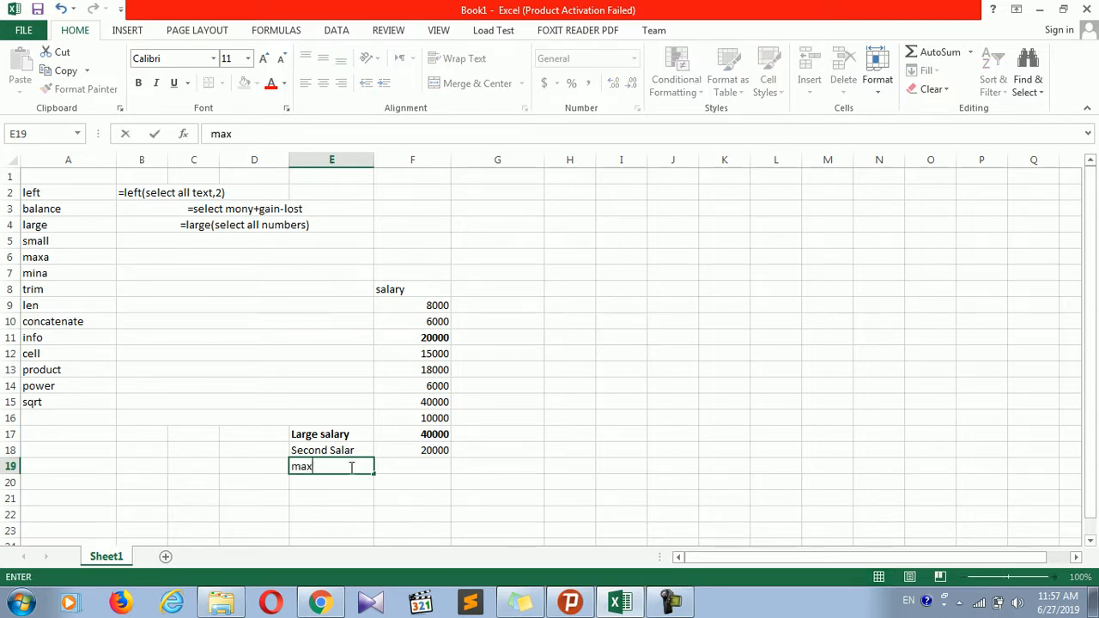
click(404, 469)
text(=max()
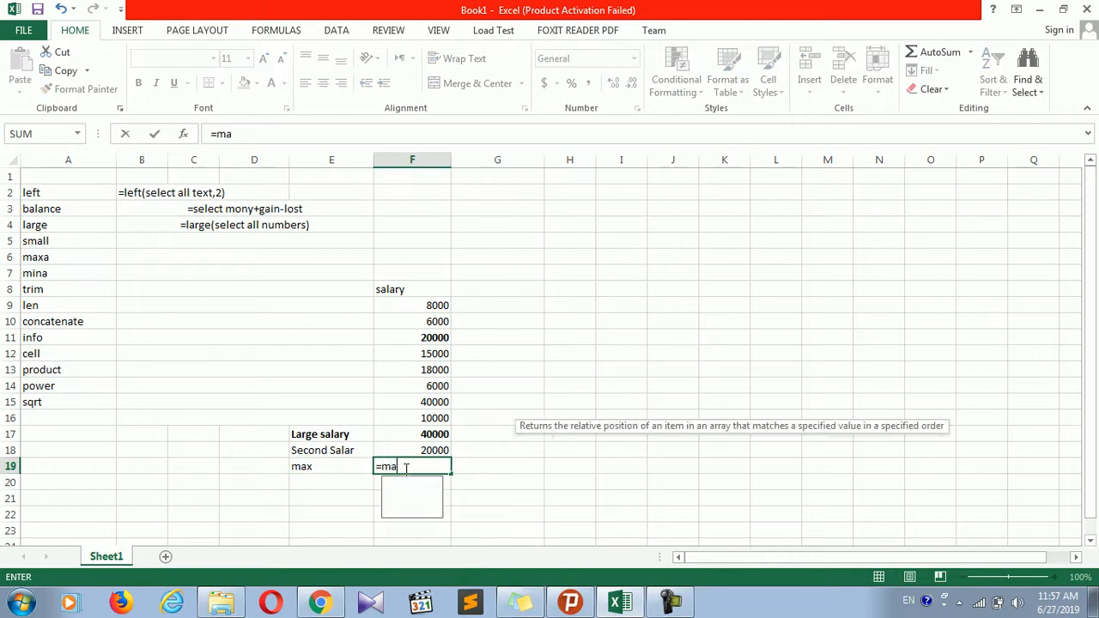
drag(435, 304, 415, 418)
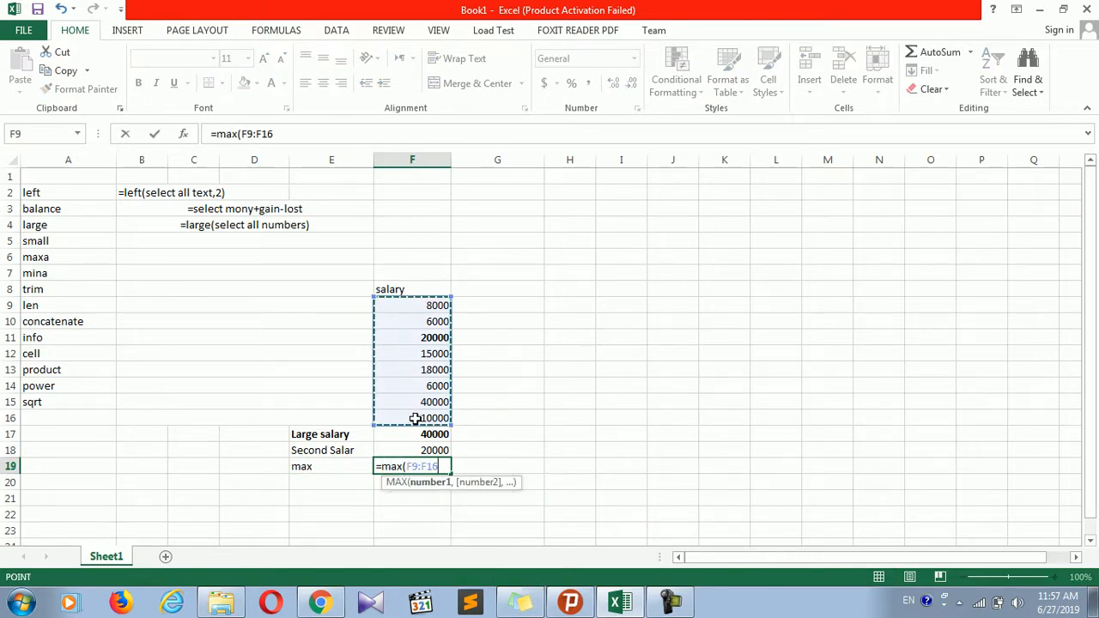
key(Return)
click(417, 465)
click(431, 435)
click(423, 466)
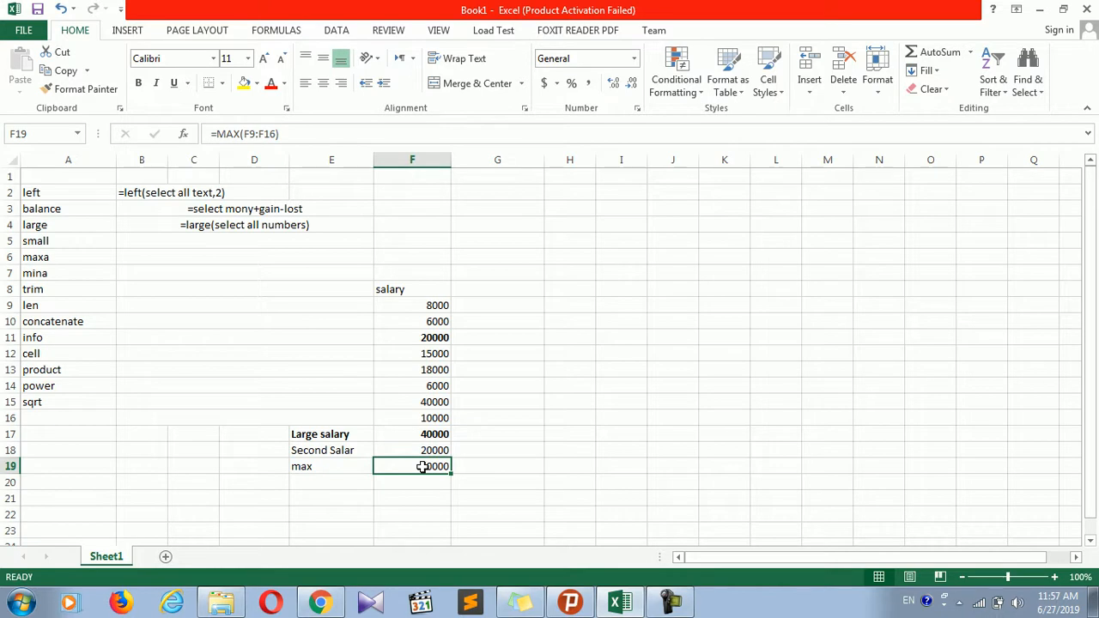
click(369, 469)
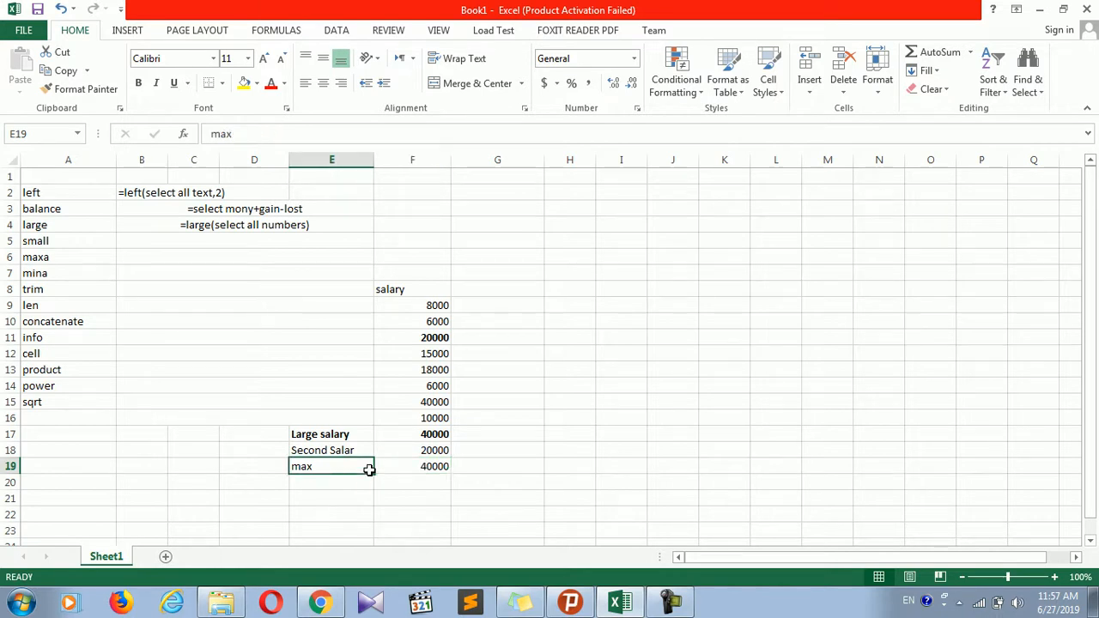
- Enter the syntax note =samll(select all numbers) as text in B5 beside the small entry
click(192, 246)
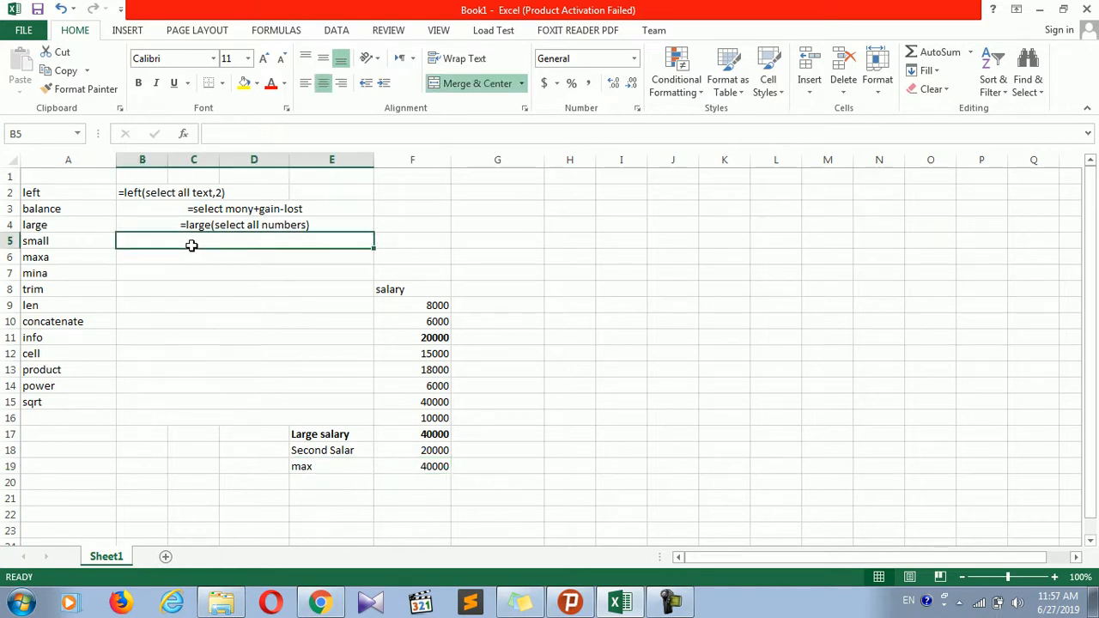
text('=)
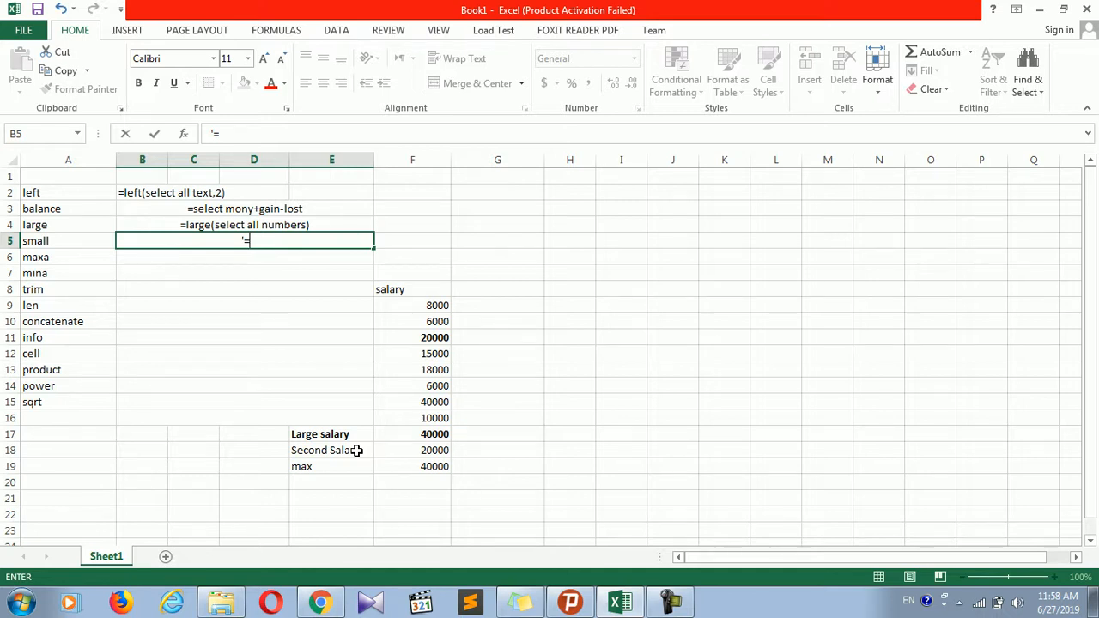
text(samll)
text((sse)
key(BackSpace)
key(BackSpace)
text(elect all numbers))
key(Return)
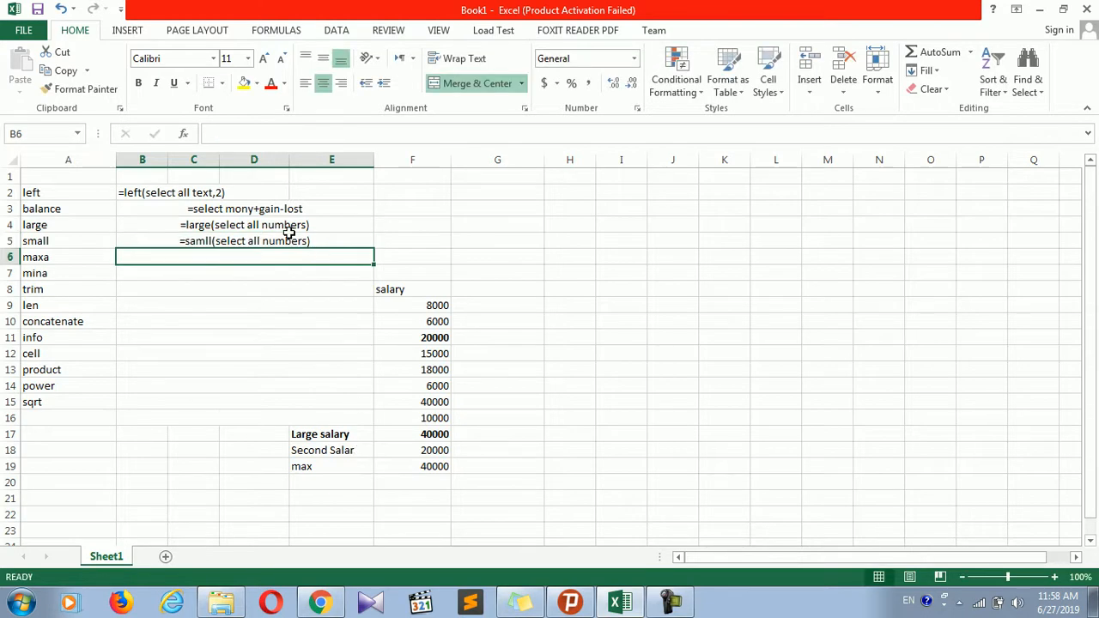
- Reword the syntax note in B5 to =smal(select all salary)
double_click(213, 240)
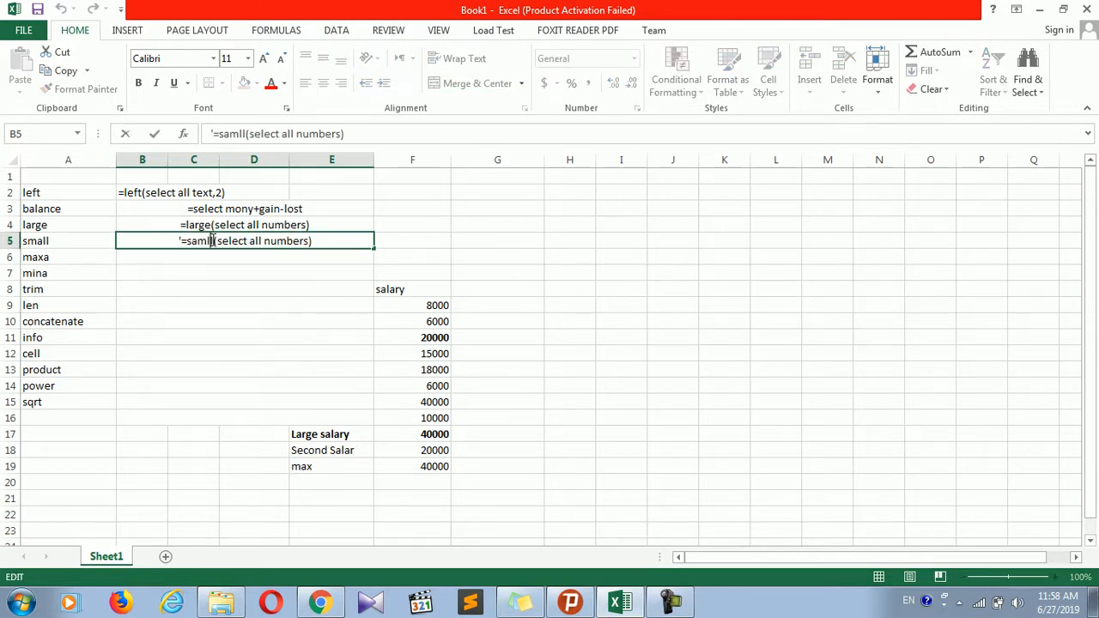
key(BackSpace)
key(BackSpace)
key(BackSpace)
key(BackSpace)
text(mall)
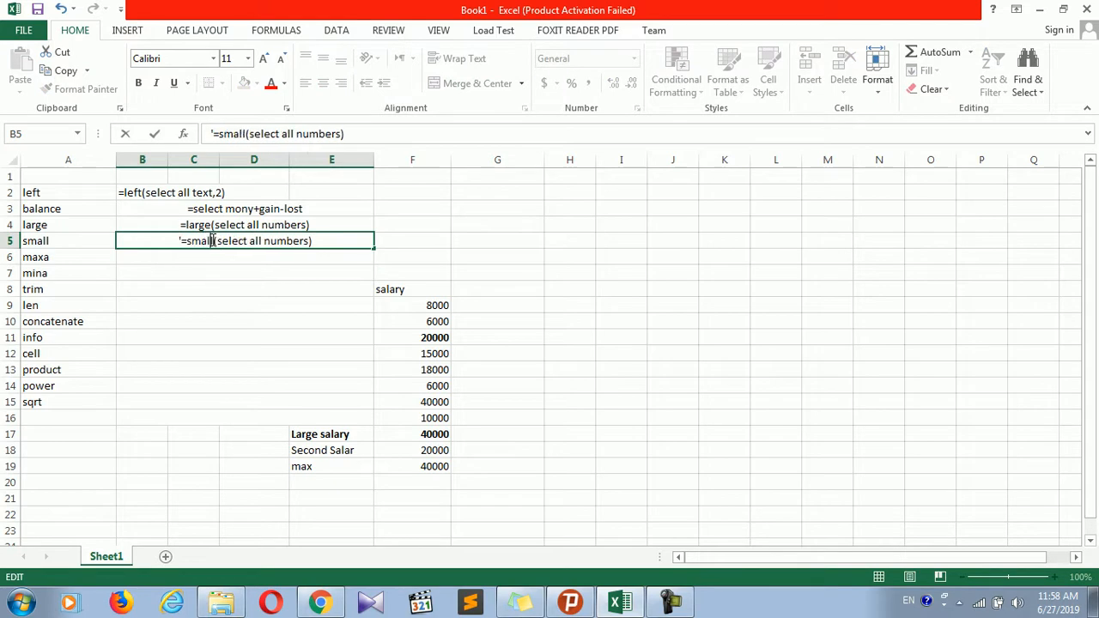
key(BackSpace)
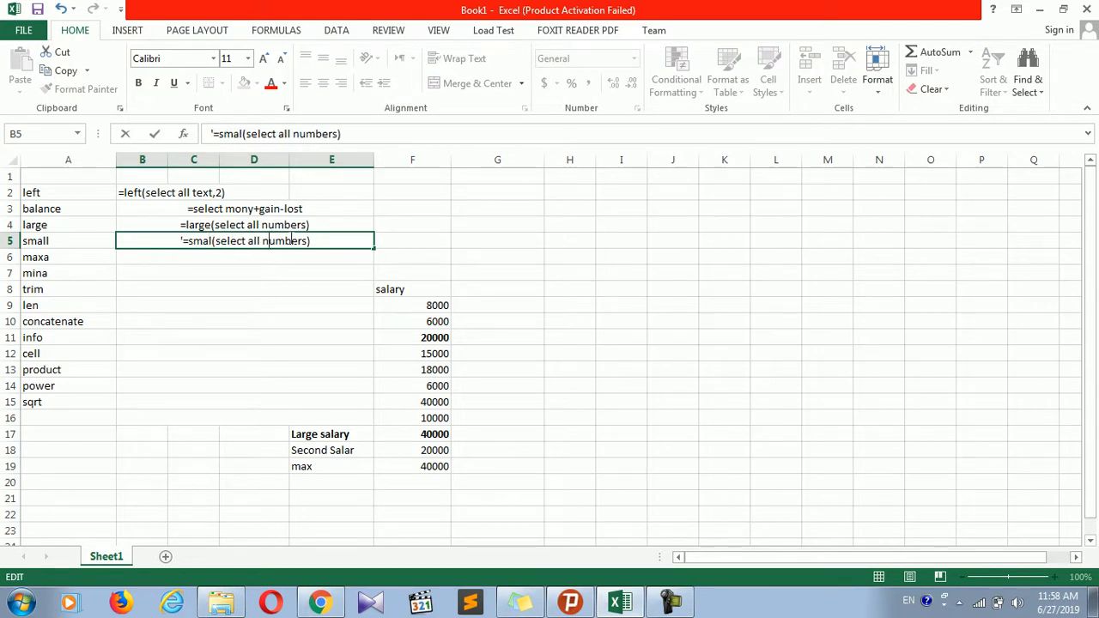
drag(305, 241, 262, 241)
text(salary)
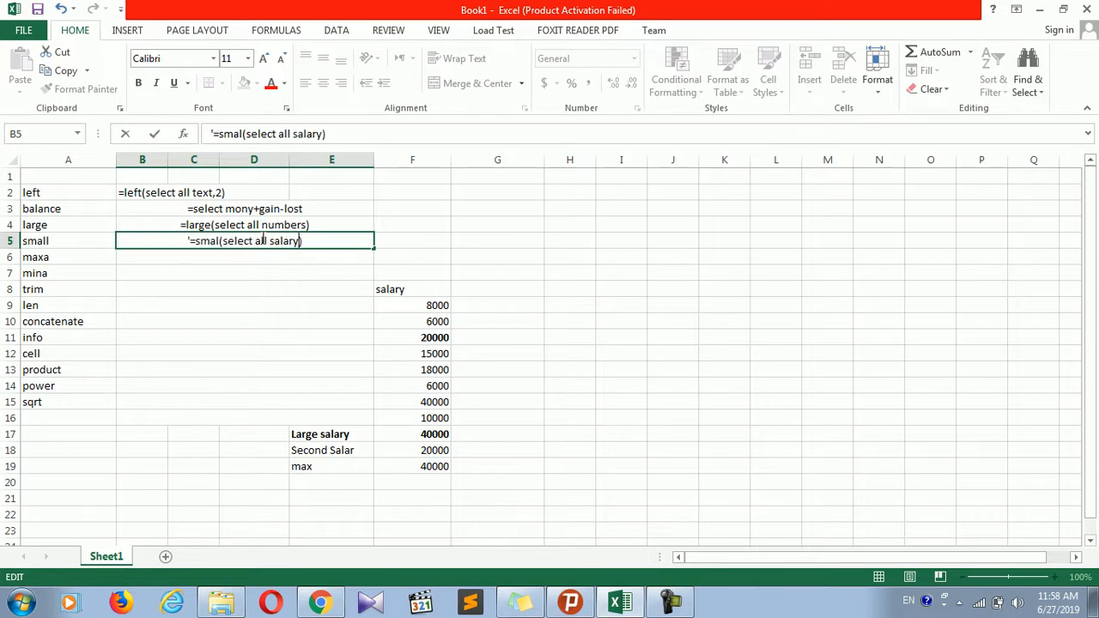
click(442, 393)
- Label E20 as Small Salary
click(351, 478)
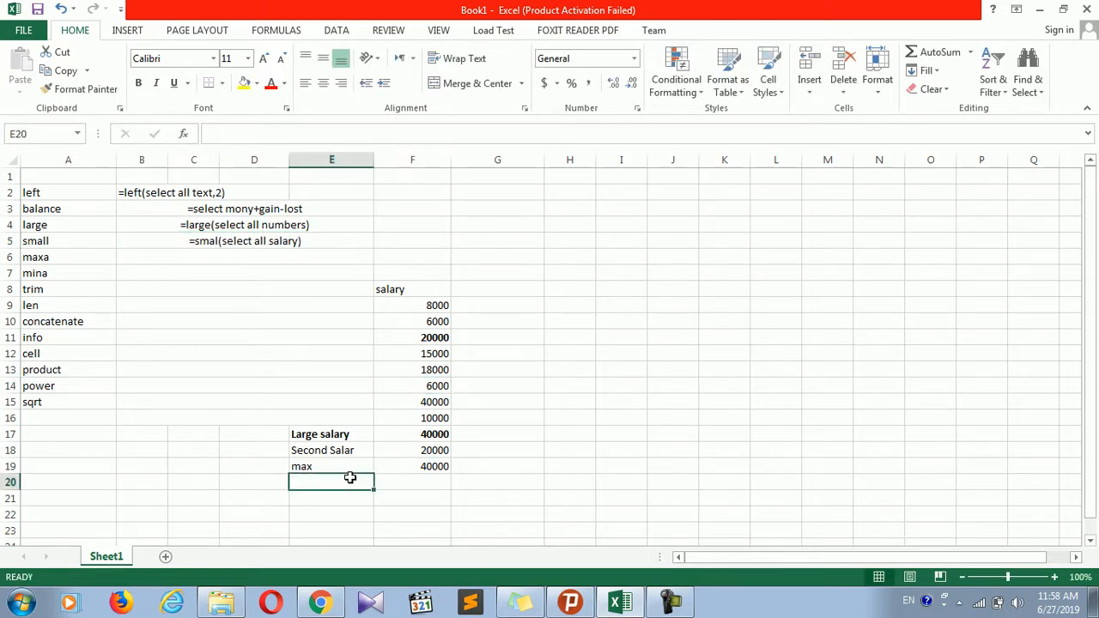
text(Samll sa)
key(BackSpace)
key(BackSpace)
key(BackSpace)
key(BackSpace)
key(BackSpace)
key(BackSpace)
key(BackSpace)
text(mall Salary)
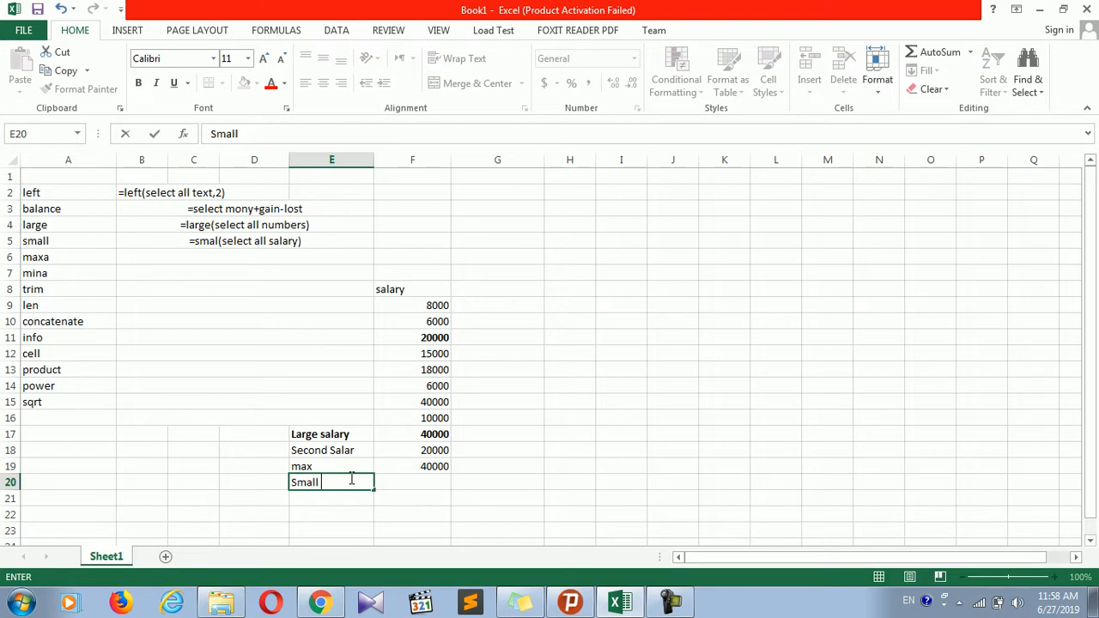
- Calculate the smallest salary in F20 with =small(F9:F16,1)
click(409, 481)
text(=small()
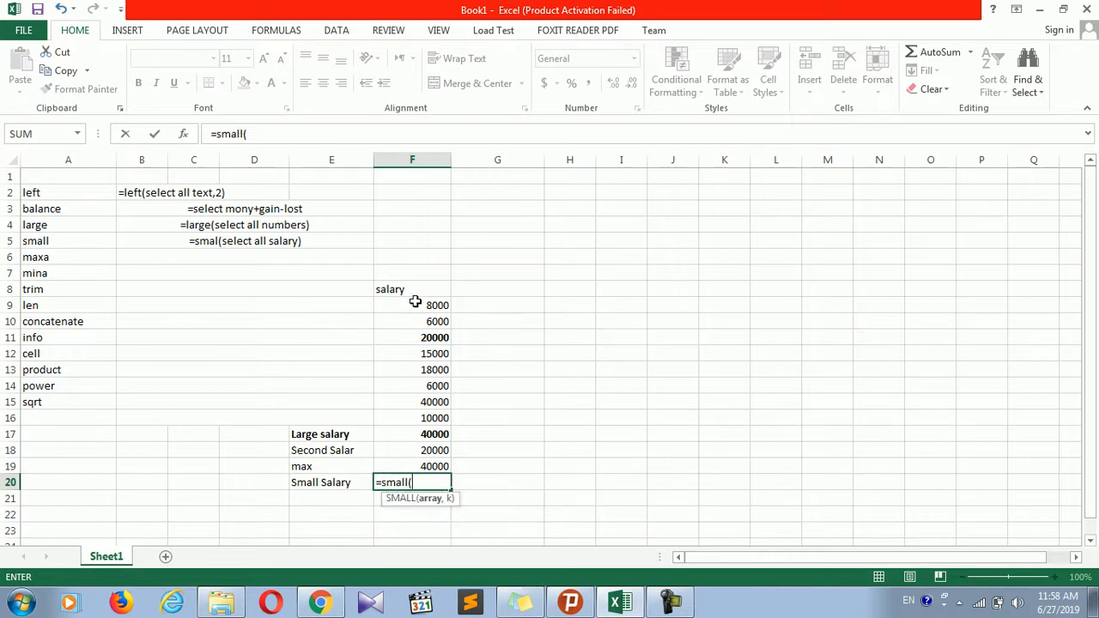
drag(417, 303, 402, 421)
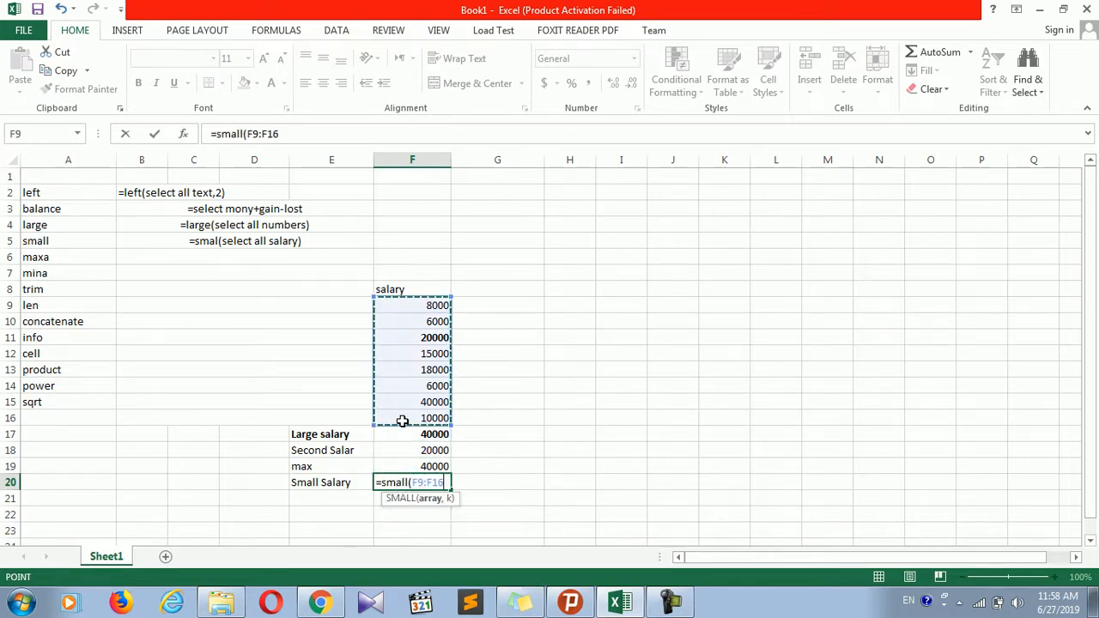
text(,1))
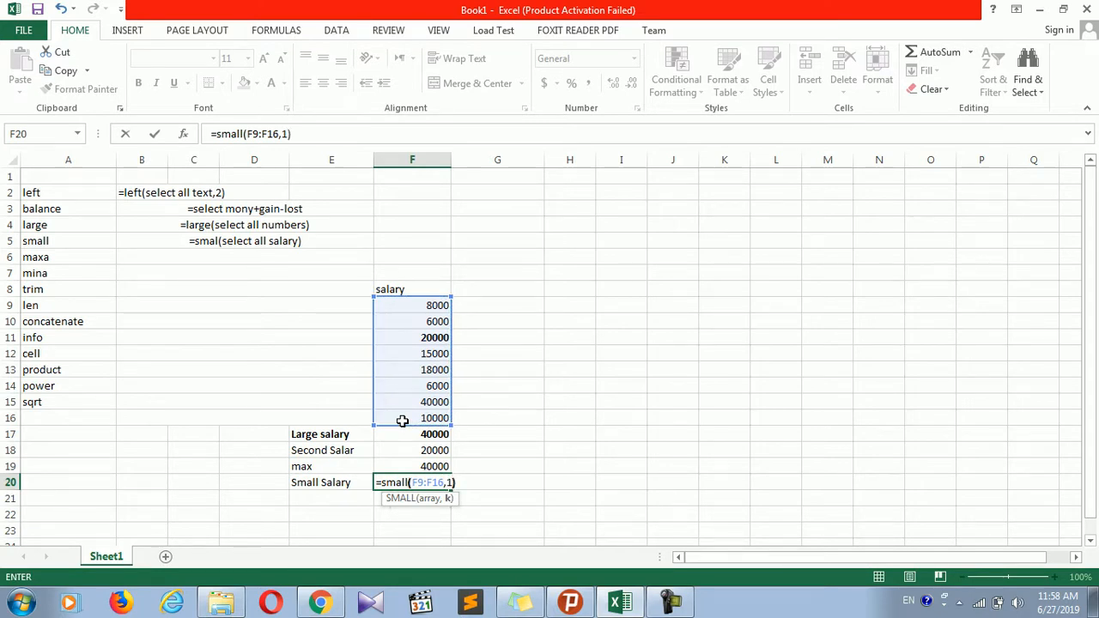
key(Return)
click(415, 478)
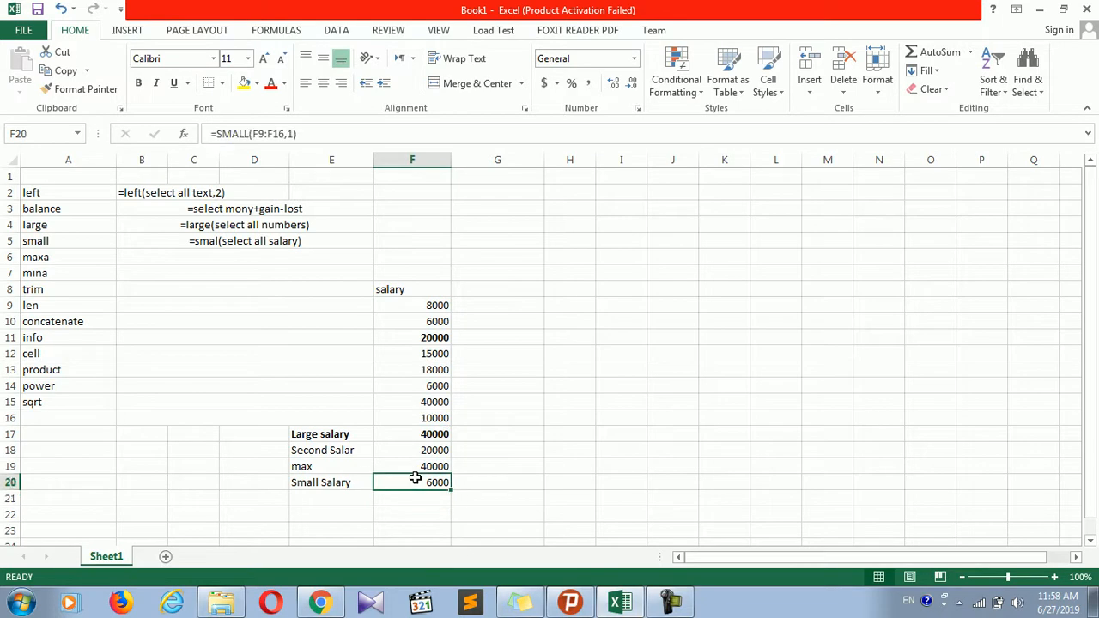
- Label E21 as small salary 2
click(336, 501)
text(smallsala)
key(BackSpace)
key(BackSpace)
key(BackSpace)
key(BackSpace)
text(salary 2)
key(Return)
- Enter a SMALL formula in F21 over the salaries F9:F16 with rank 1
click(380, 500)
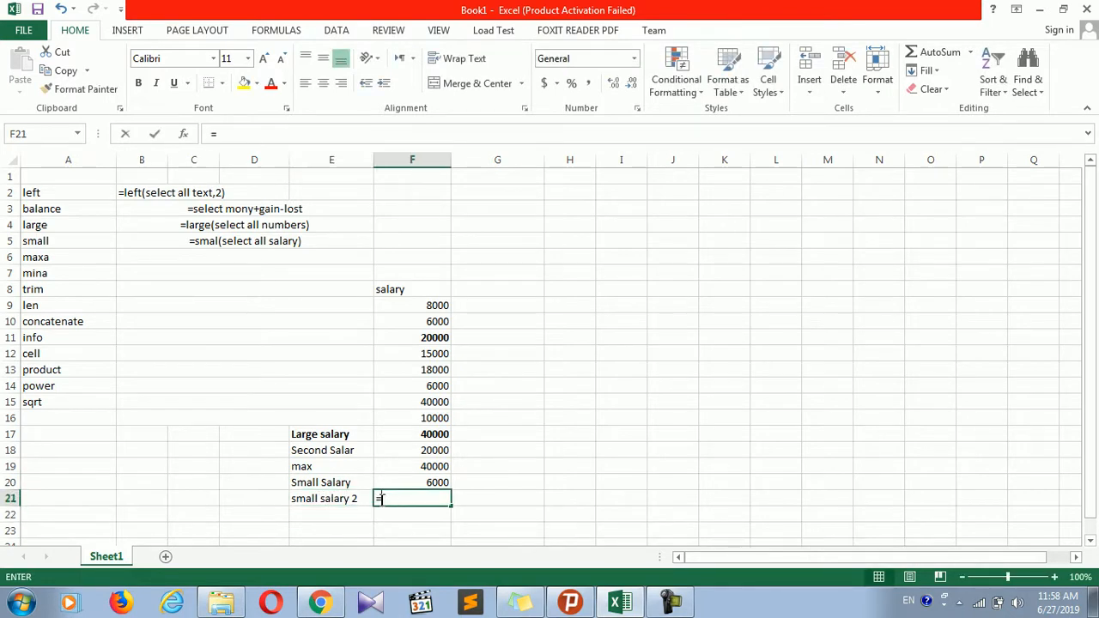
text(=small()
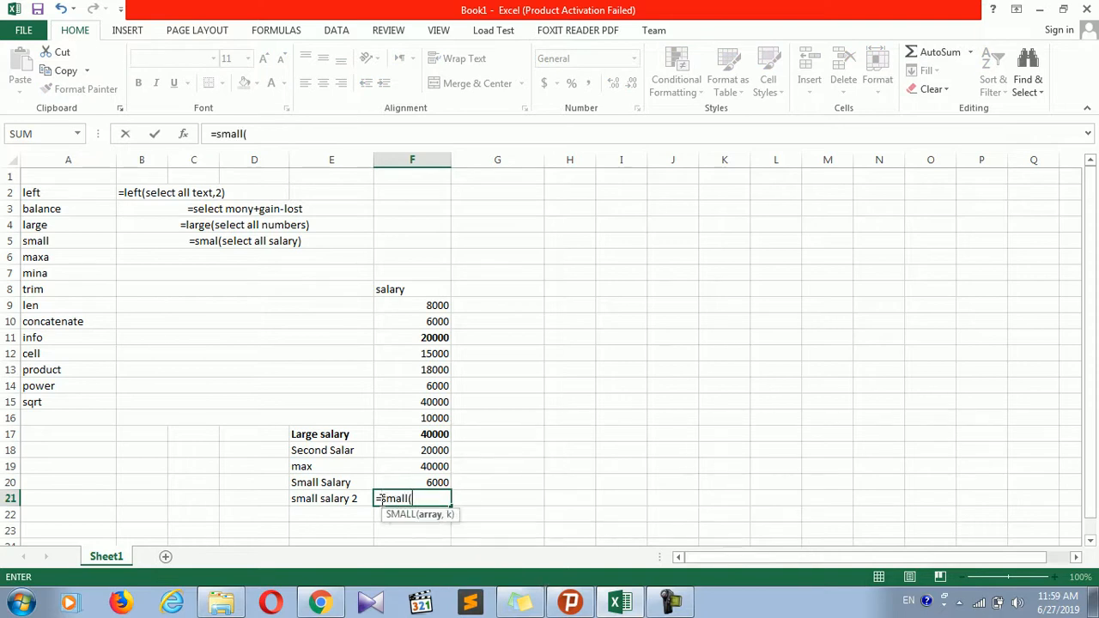
drag(434, 306, 420, 404)
drag(426, 306, 420, 415)
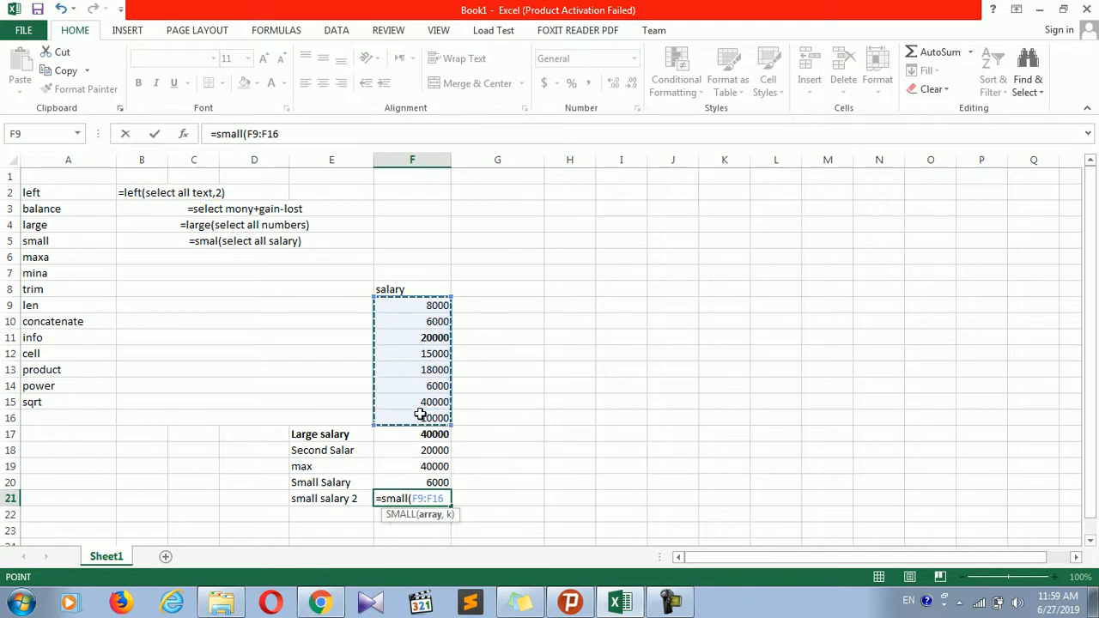
text(,)
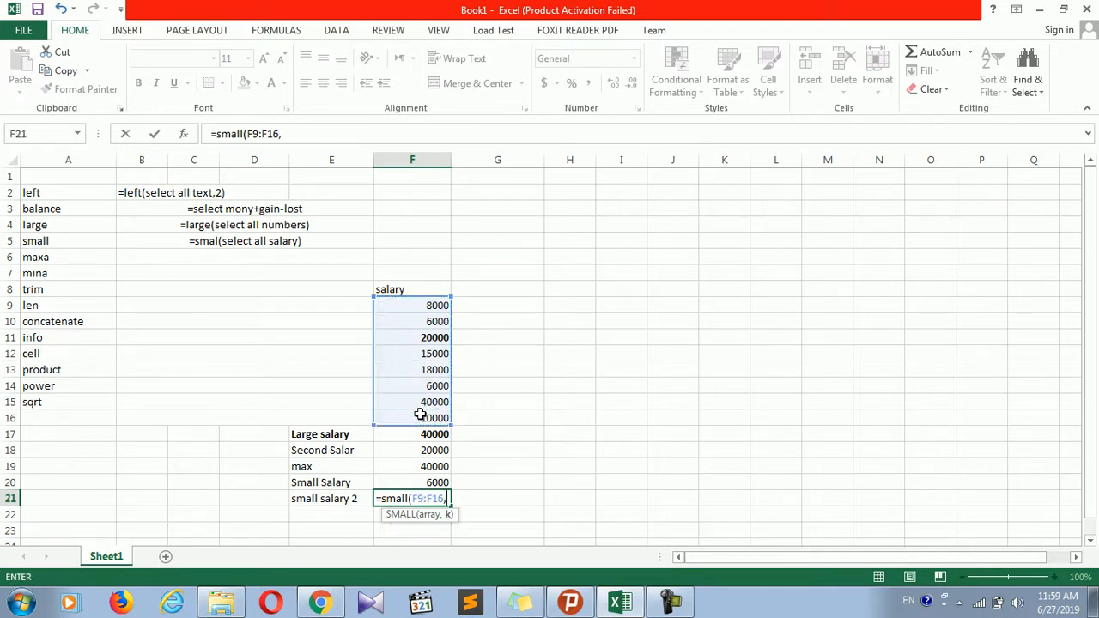
text(1)
key(Up)
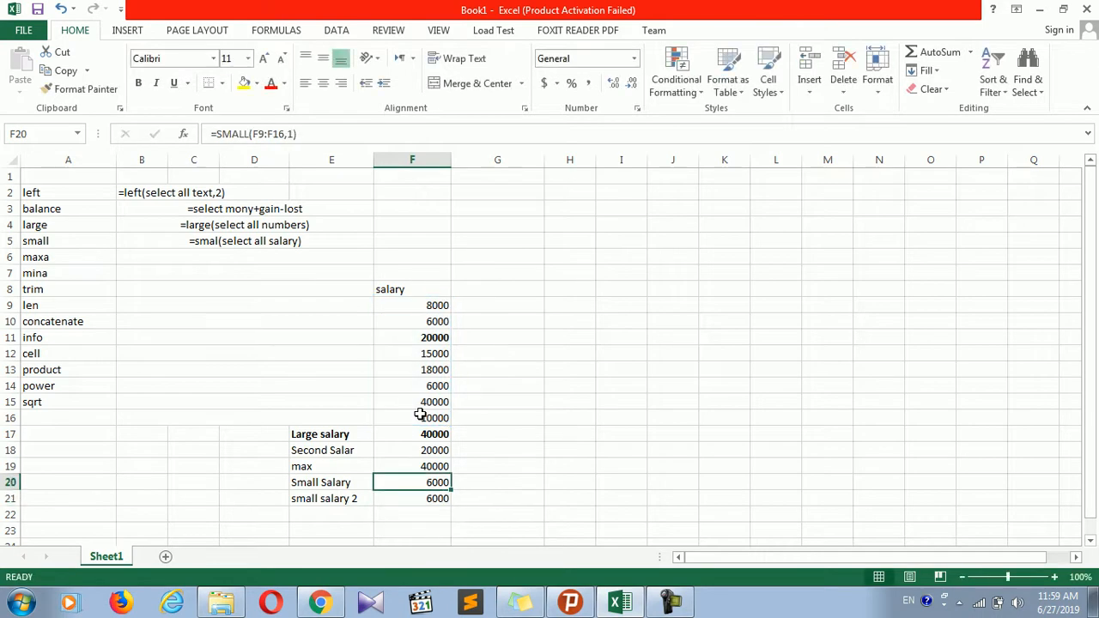
- Change the rank in F21's SMALL formula first to 2 and finally to 3
double_click(433, 499)
key(BackSpace)
text(2)
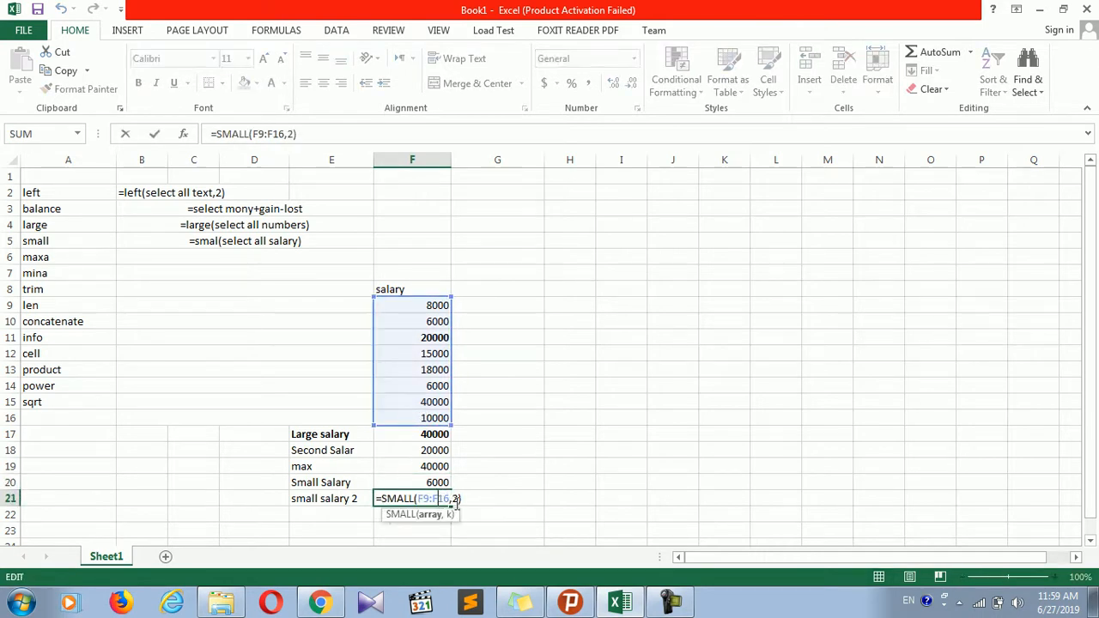
key(BackSpace)
text(3)
key(Return)
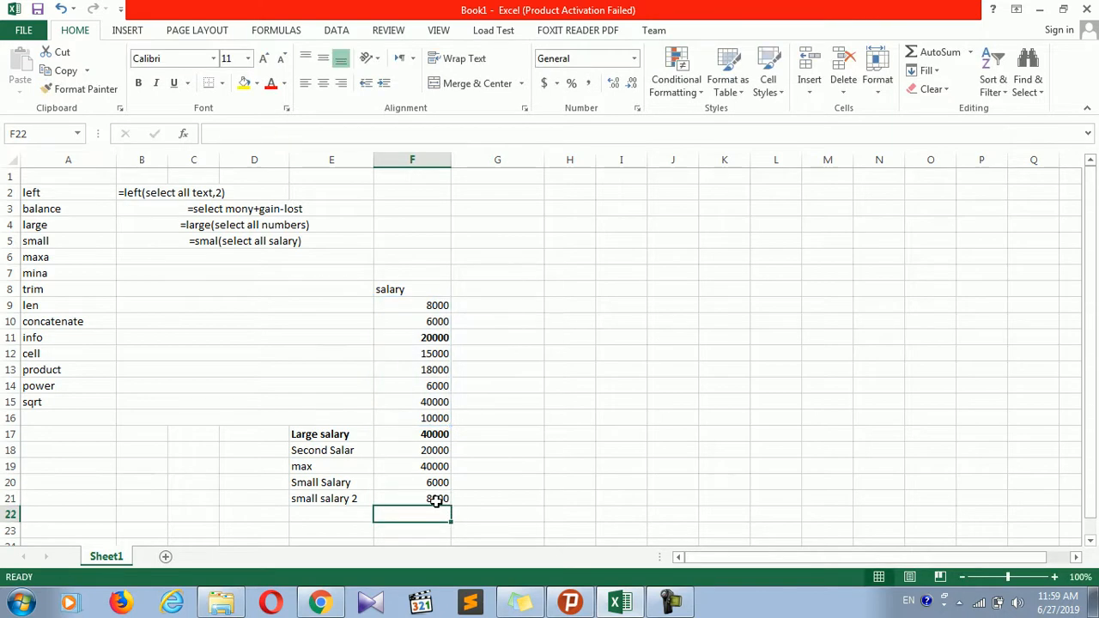
click(436, 499)
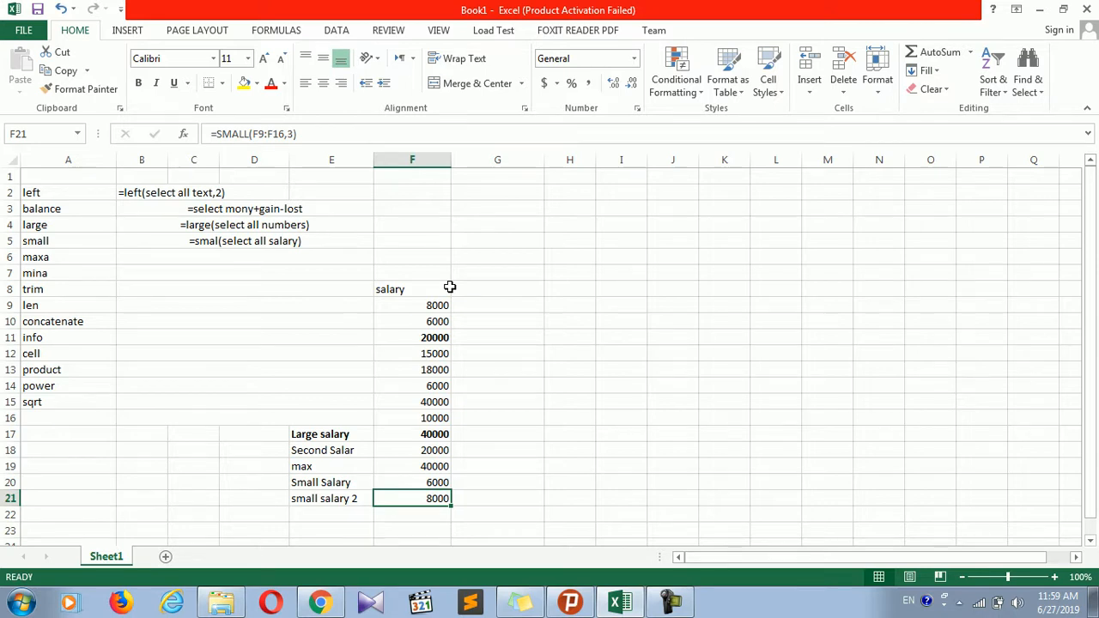
- Clear the result labels in E17:E21 beside the calculated salaries
drag(300, 421, 330, 496)
key(Delete)
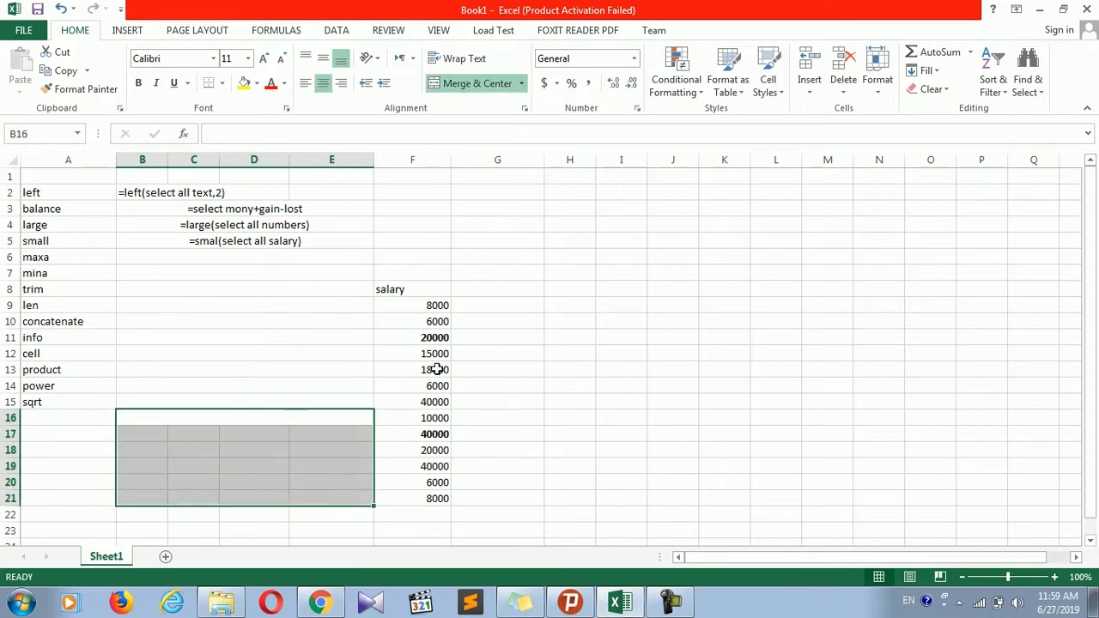
click(434, 477)
drag(422, 435, 425, 487)
click(288, 307)
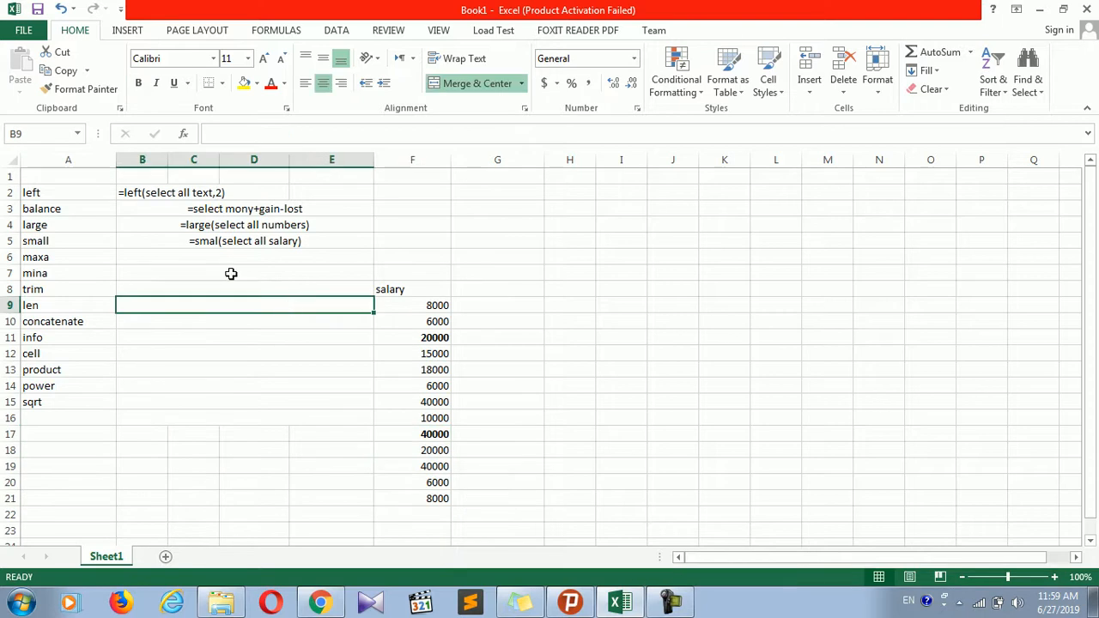
- Enter the syntax note =maxa(select one column salary , select second column salary) as text in B6
click(197, 256)
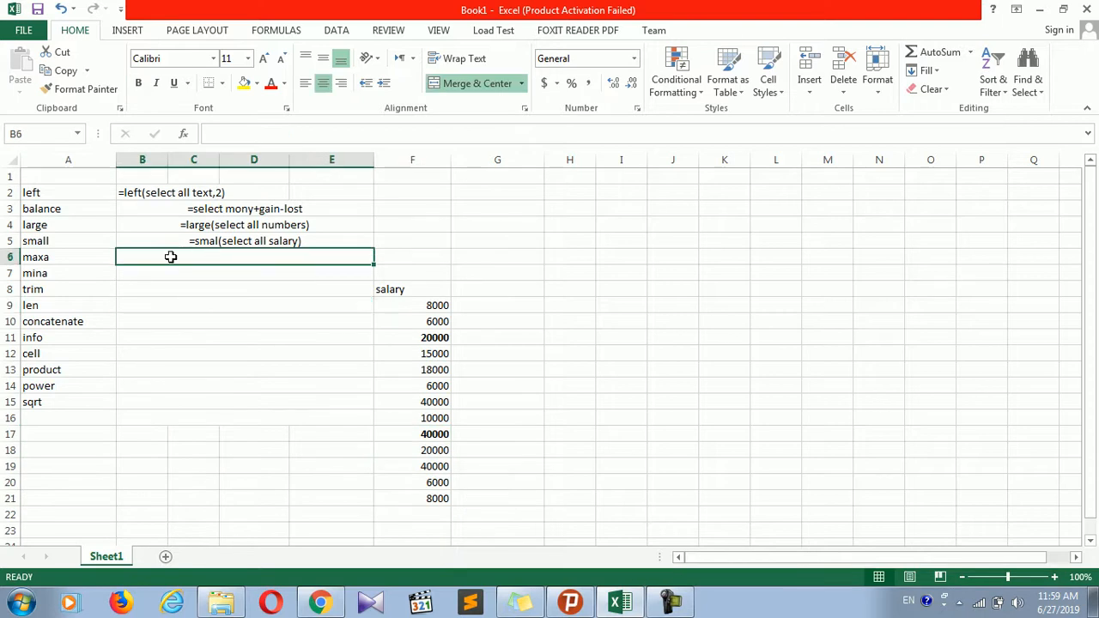
double_click(171, 257)
text('=maxa)
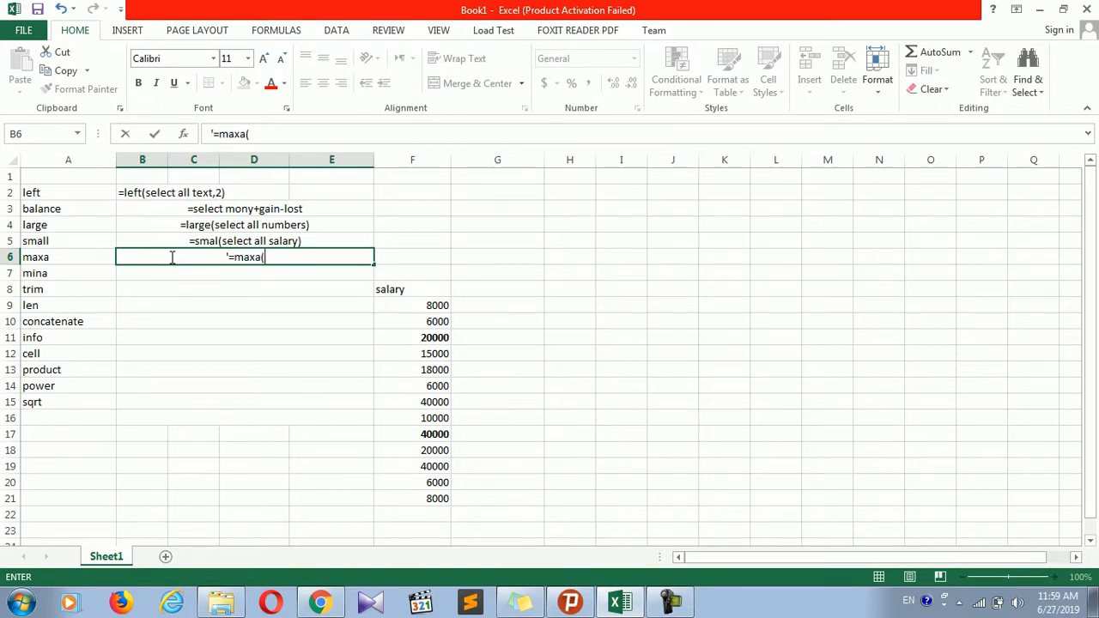
text((select )
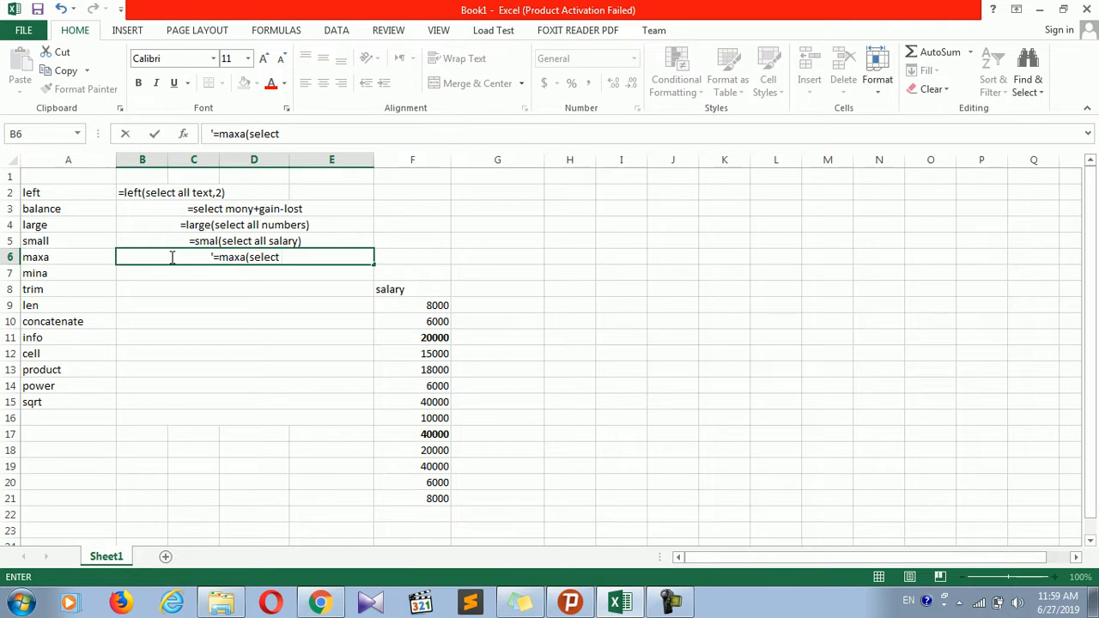
text(one column salary ,)
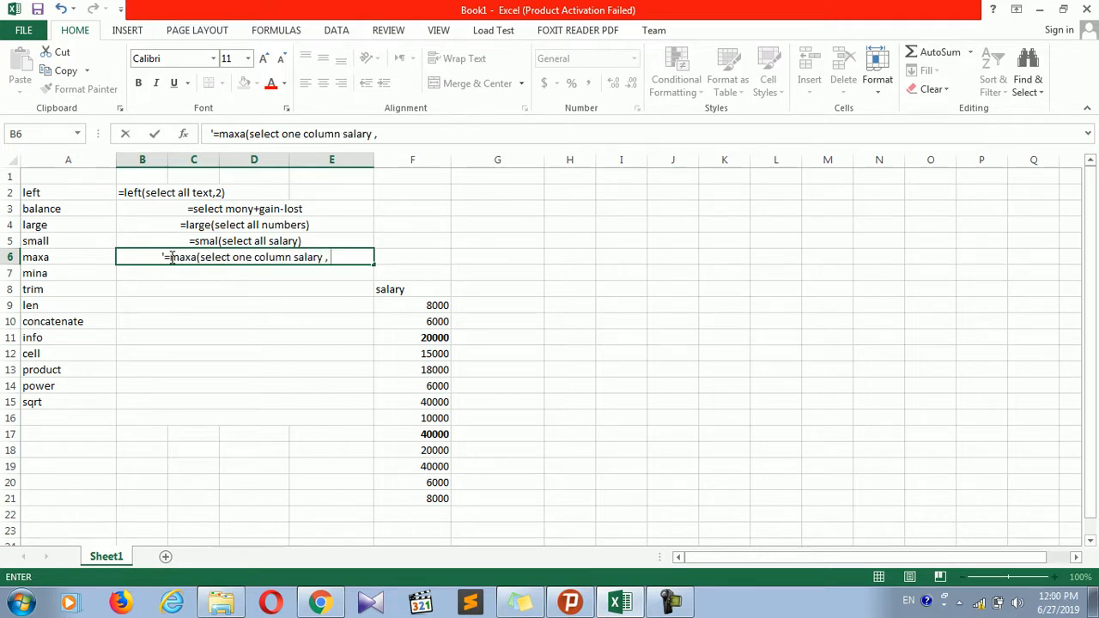
text( select )
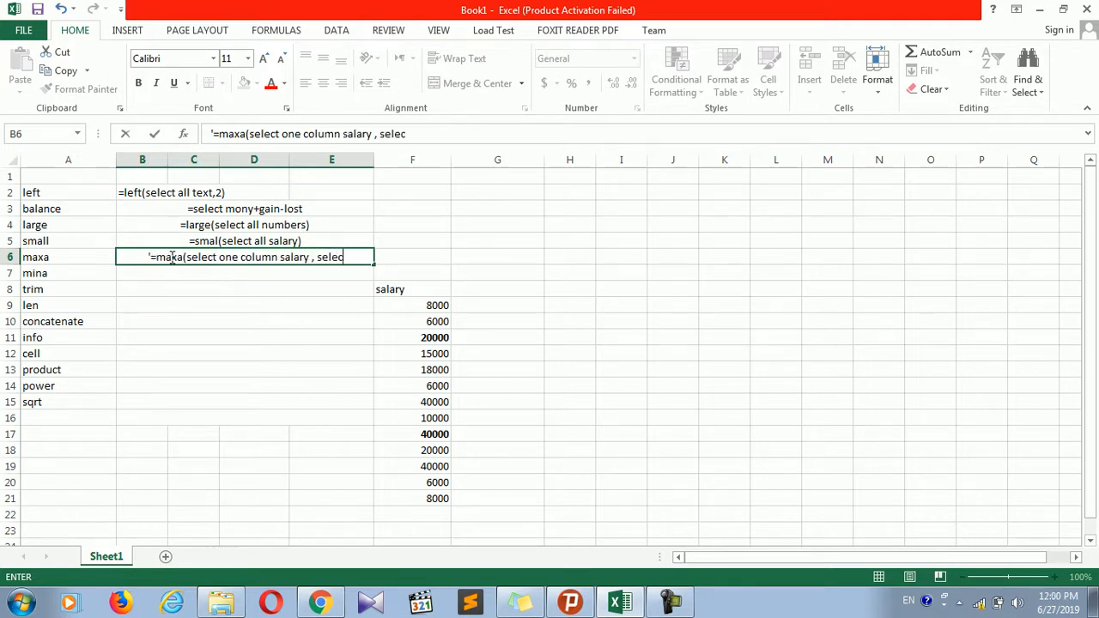
text(second)
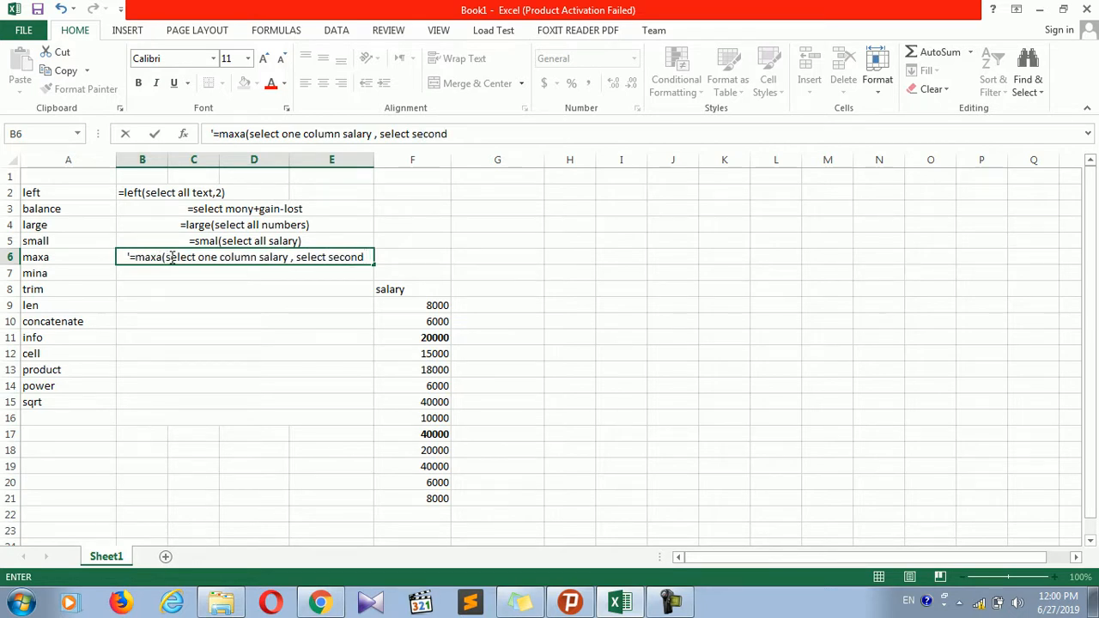
text( column)
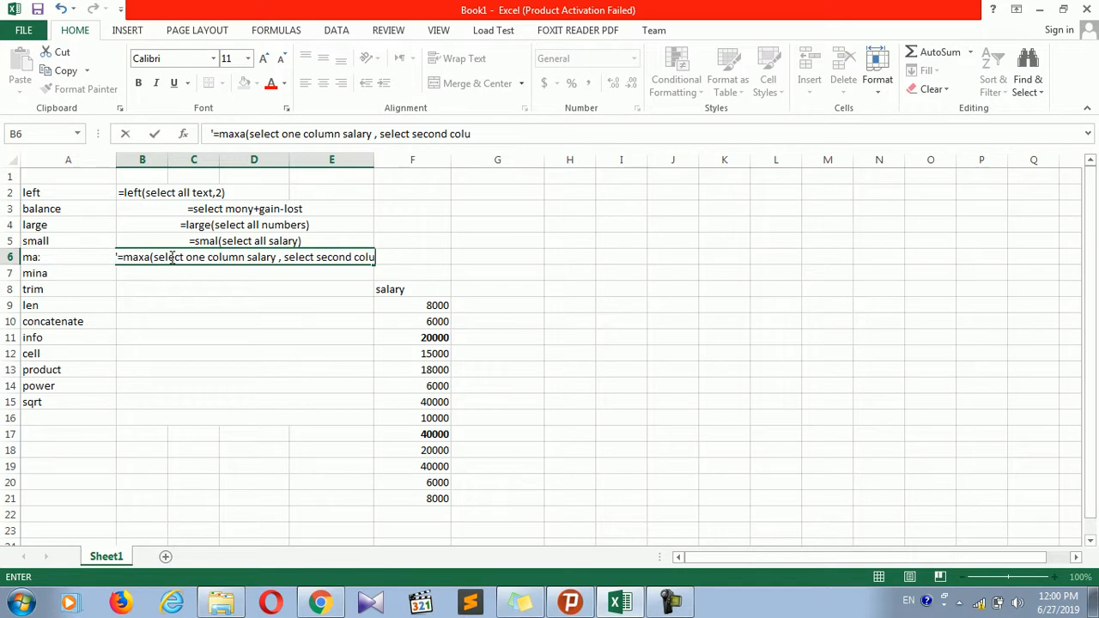
text( salary)
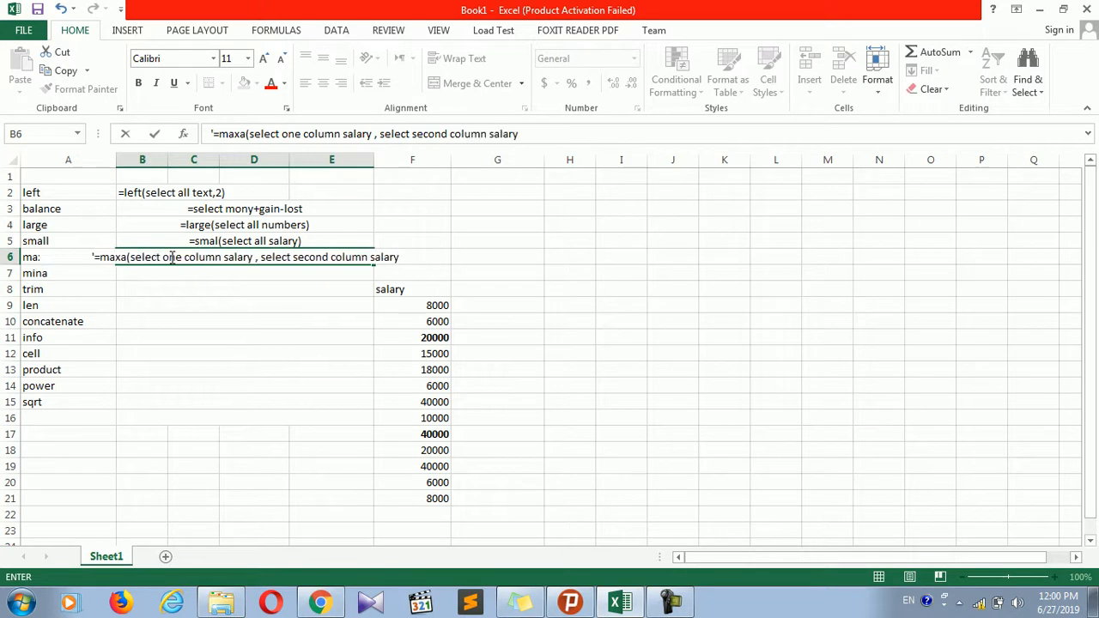
click(393, 352)
- Rename the salary column header in F8 to Jan salary
click(485, 286)
double_click(386, 282)
double_click(385, 287)
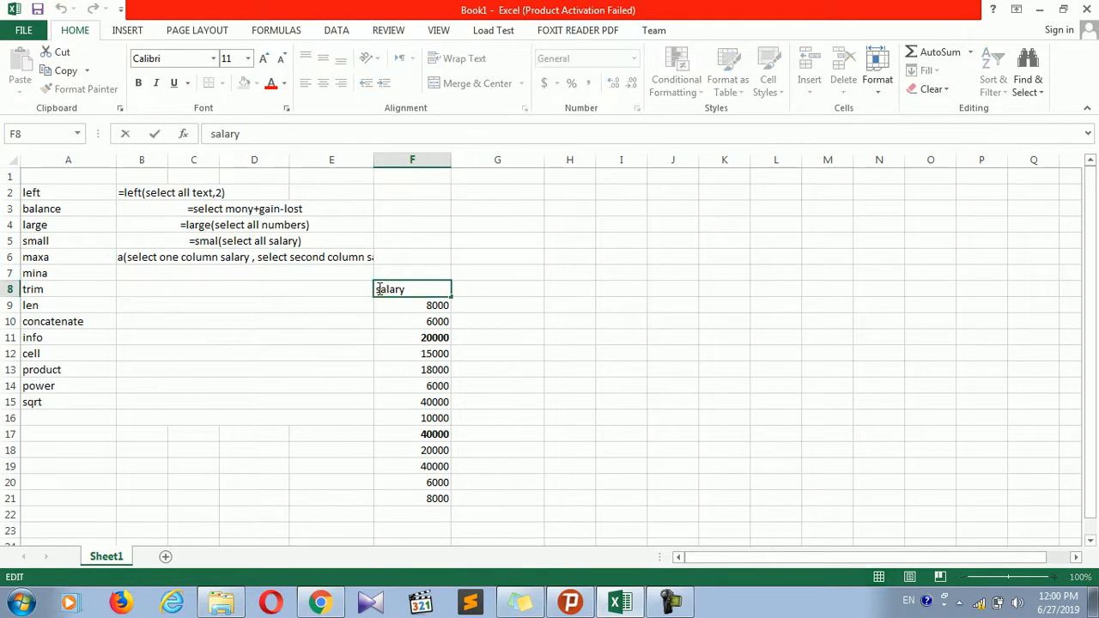
text(Jan)
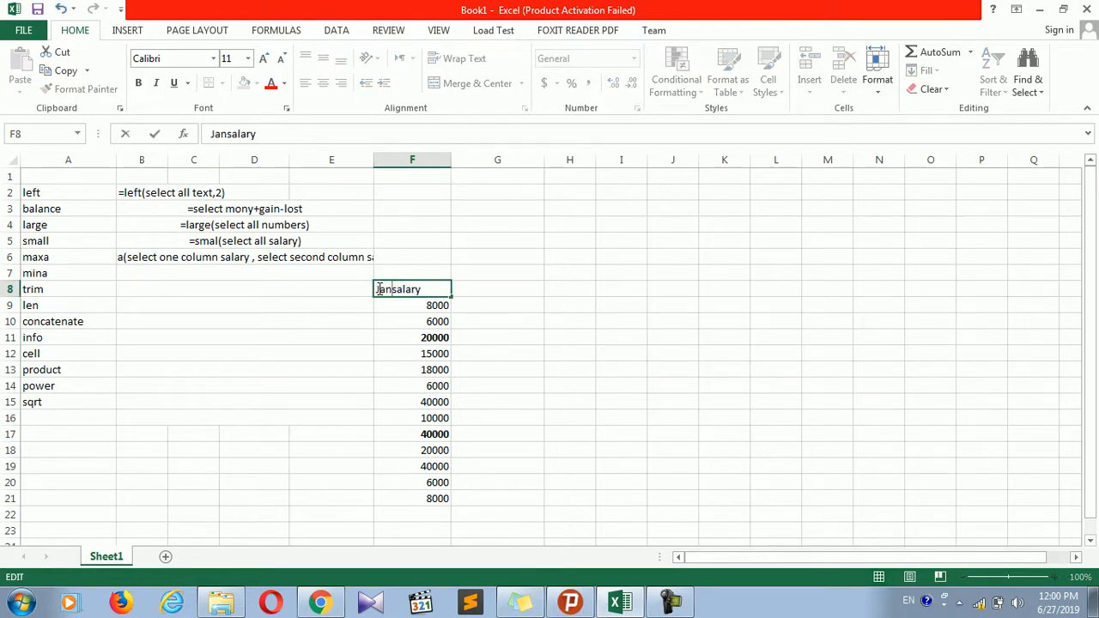
- Edit the maxa syntax note in B6 to read =maxa(select Jan column salary , select Feb column salary)
double_click(213, 256)
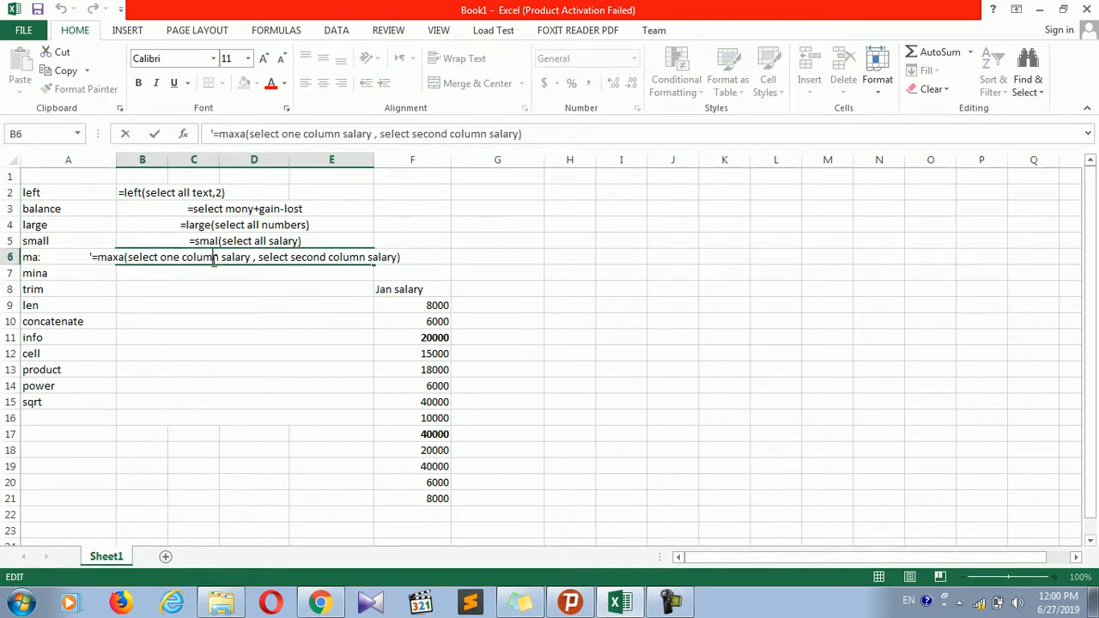
key(BackSpace)
key(BackSpace)
key(BackSpace)
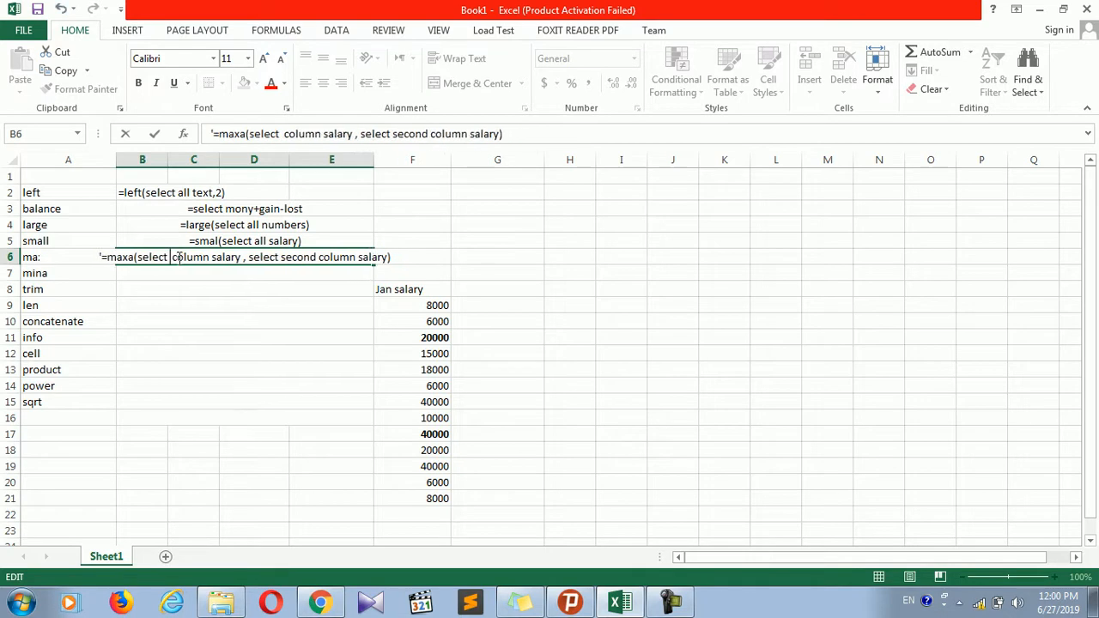
text(Jan)
double_click(304, 260)
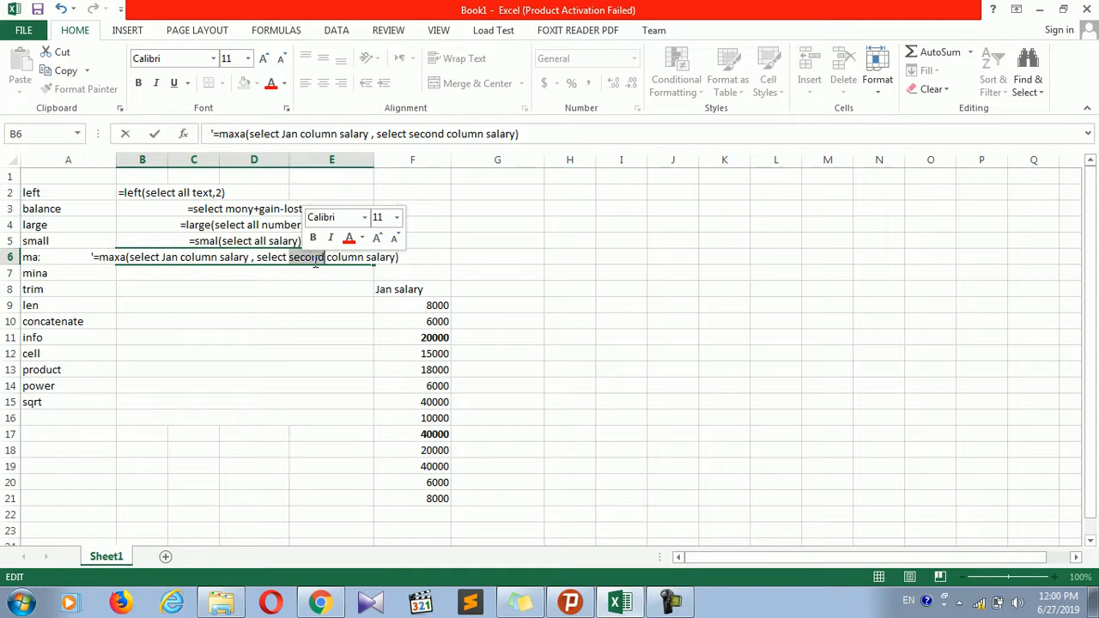
text(Feb)
key(Return)
- Add the header Feb Salar in G8 beside the Jan salary header
click(484, 290)
key(Up)
text(f)
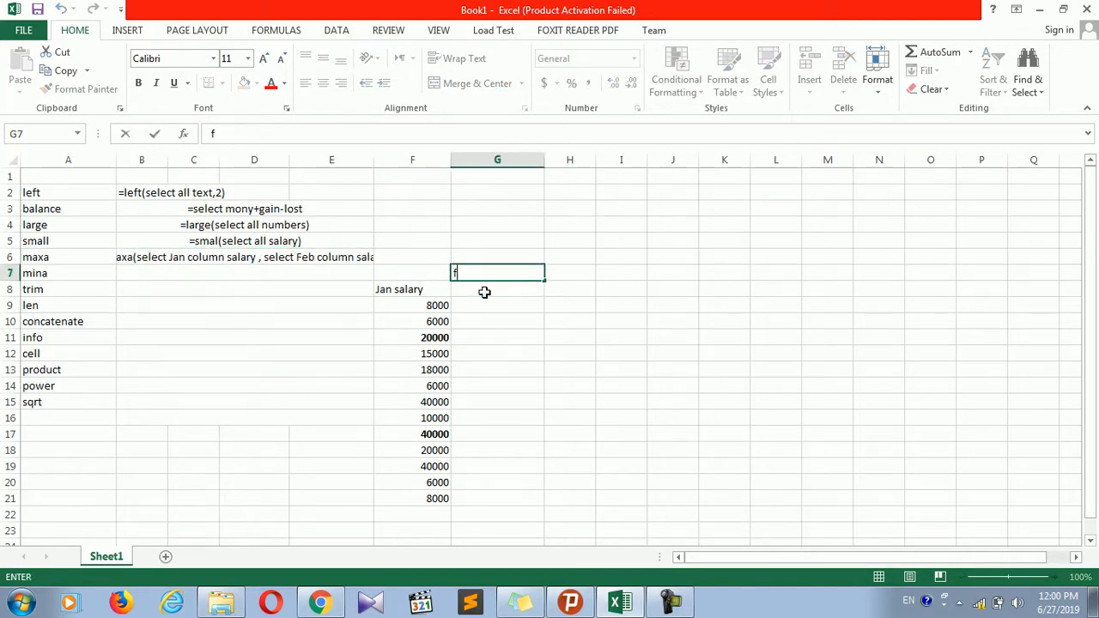
click(484, 292)
text(Fe)
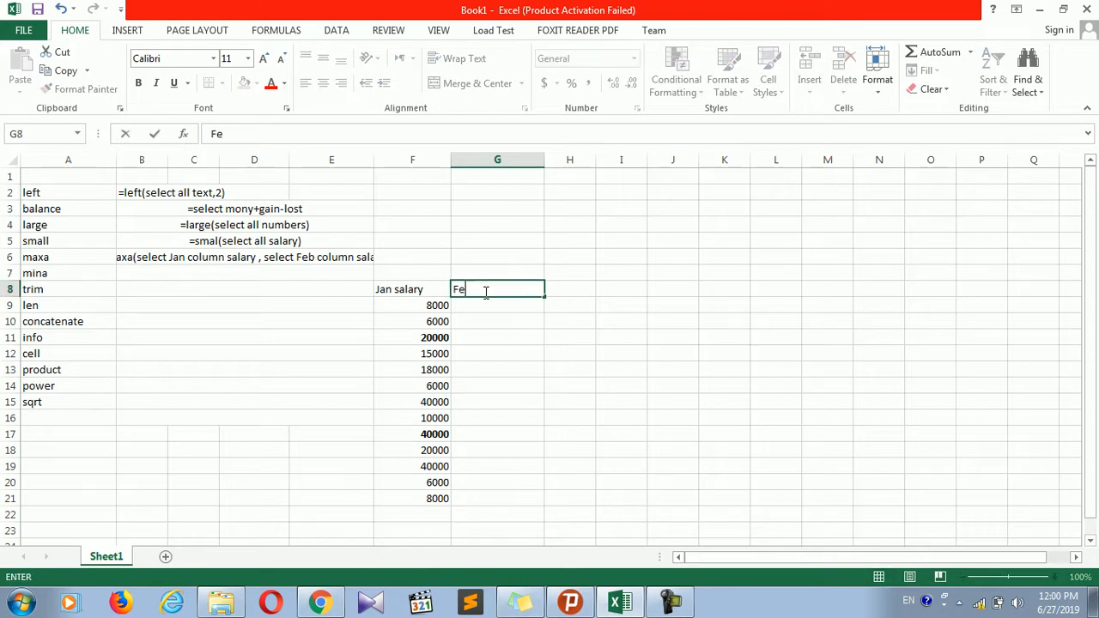
text(b Salar)
click(492, 320)
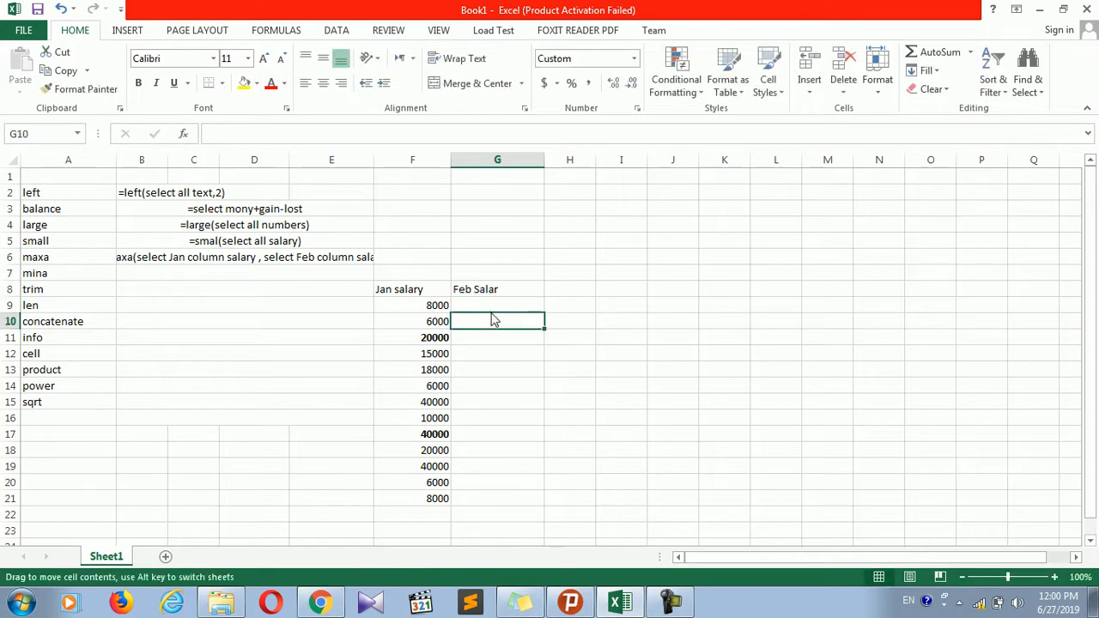
- Enter the first two February salaries, 500 in G9 and 300 in G10
click(496, 302)
text(500)
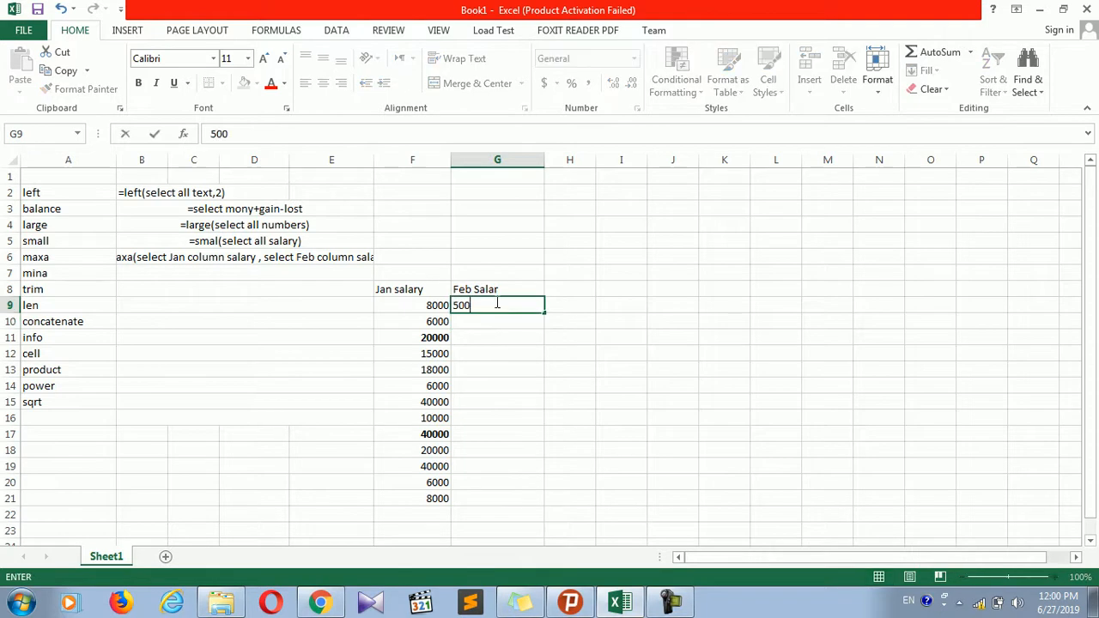
key(Return)
text(300)
key(Return)
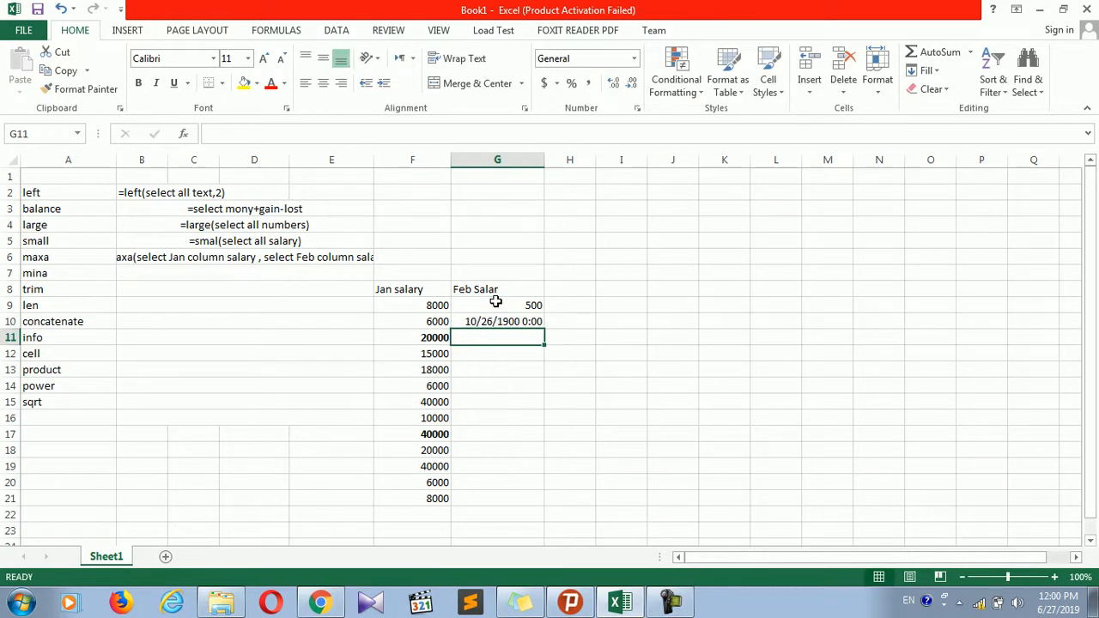
- Set the number format of G10 to General
key(Up)
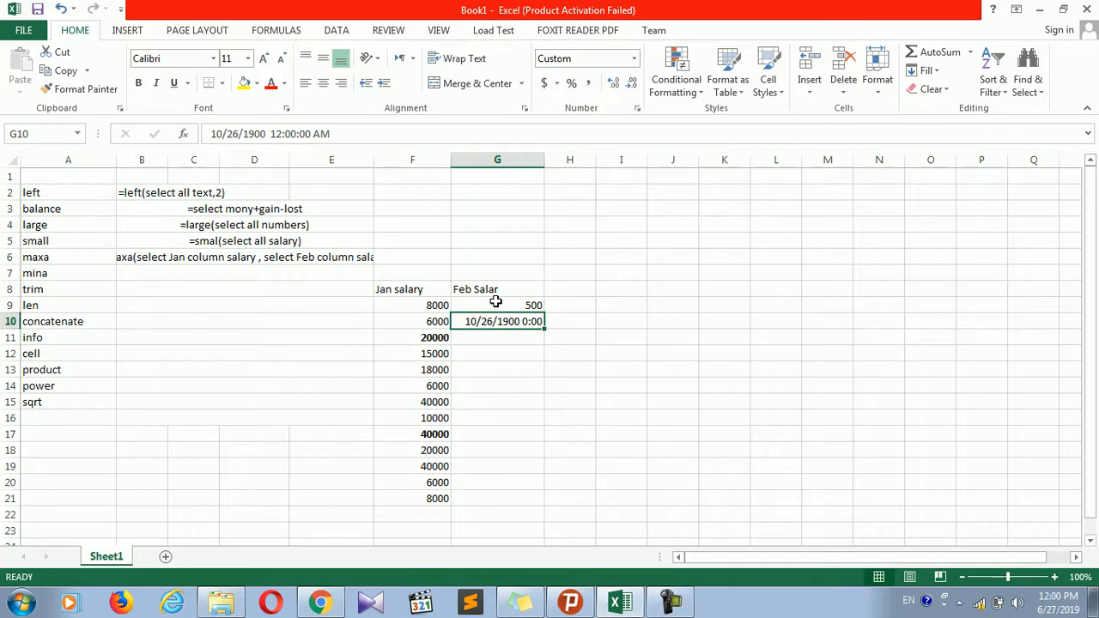
click(635, 59)
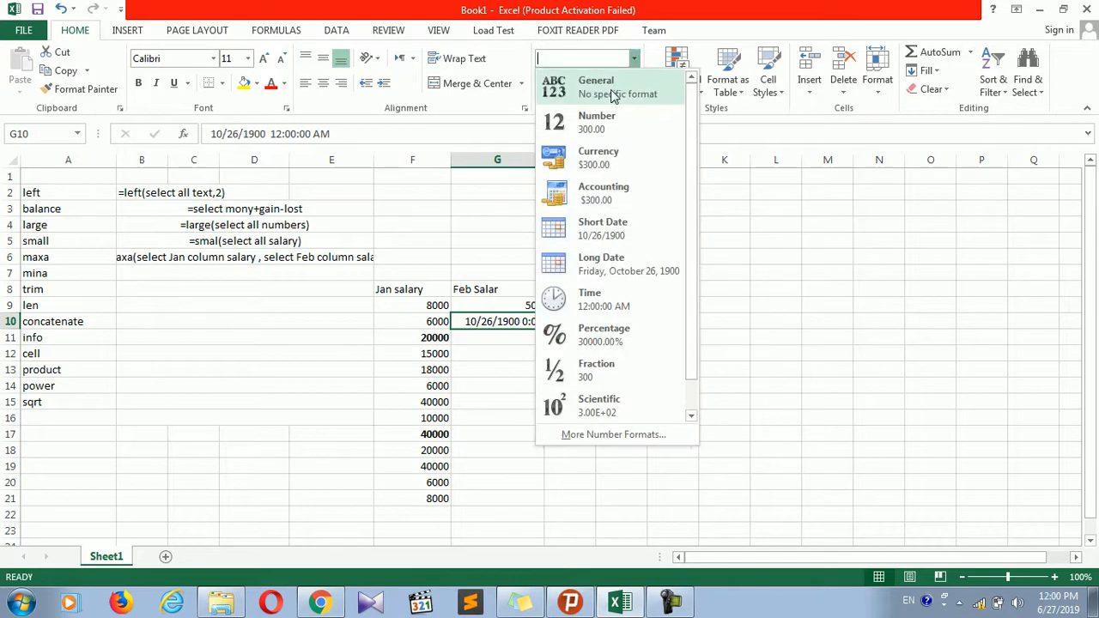
click(613, 89)
key(Down)
key(Up)
key(Up)
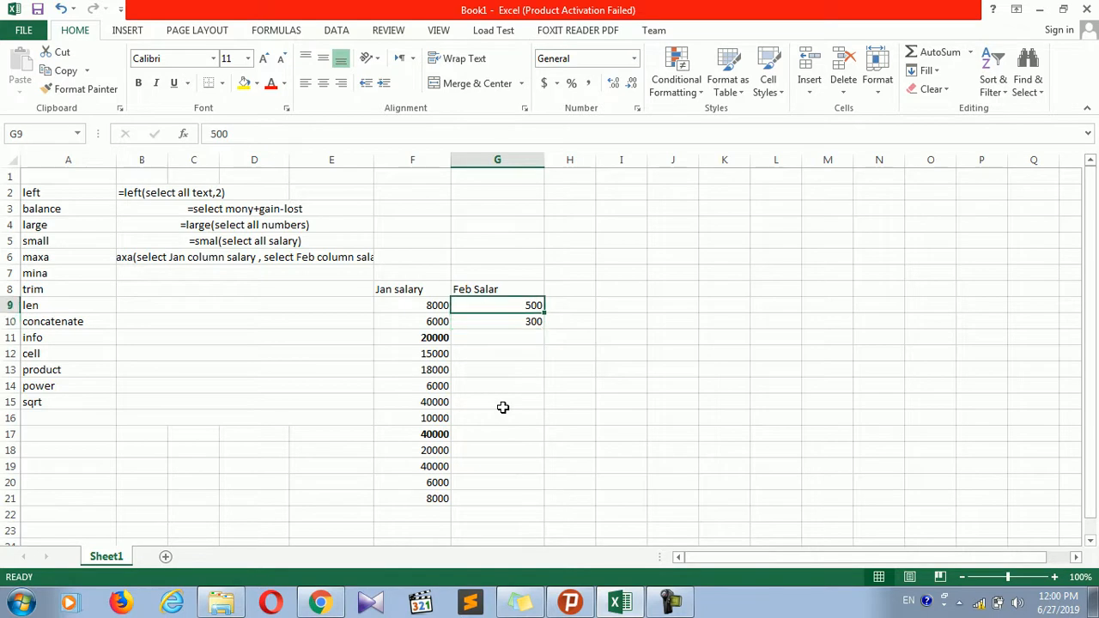
- Fill G11:G16 with the February salaries 4000, 6000, 3000, 8000, 9000 and 700000
key(Down)
key(Down)
text(4000)
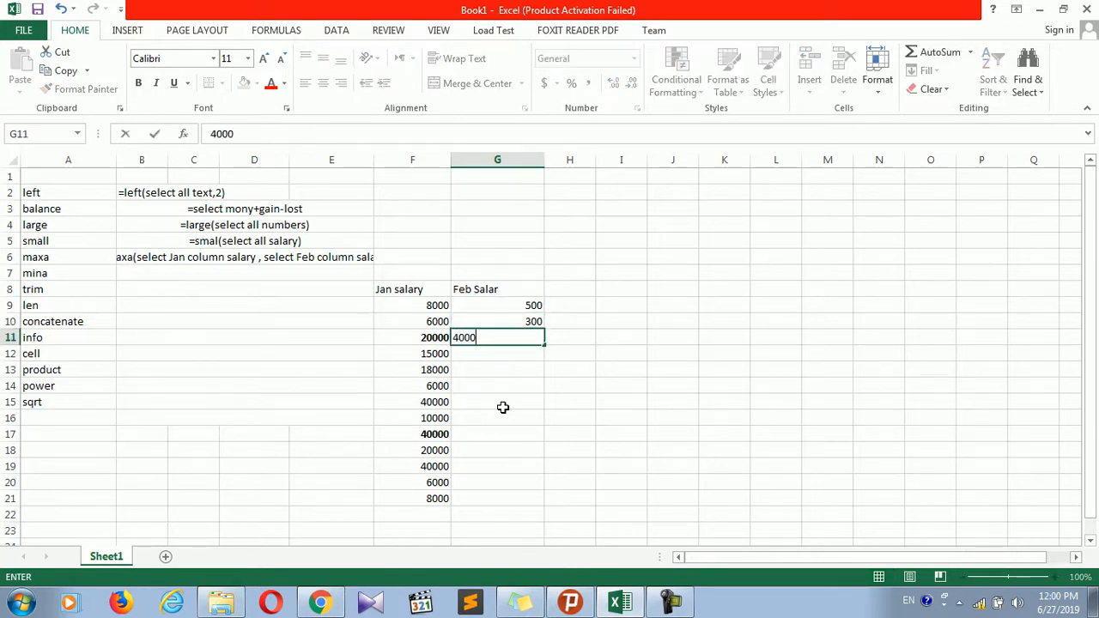
key(Return)
text(6000)
key(Return)
text(3000)
key(Return)
text(8000)
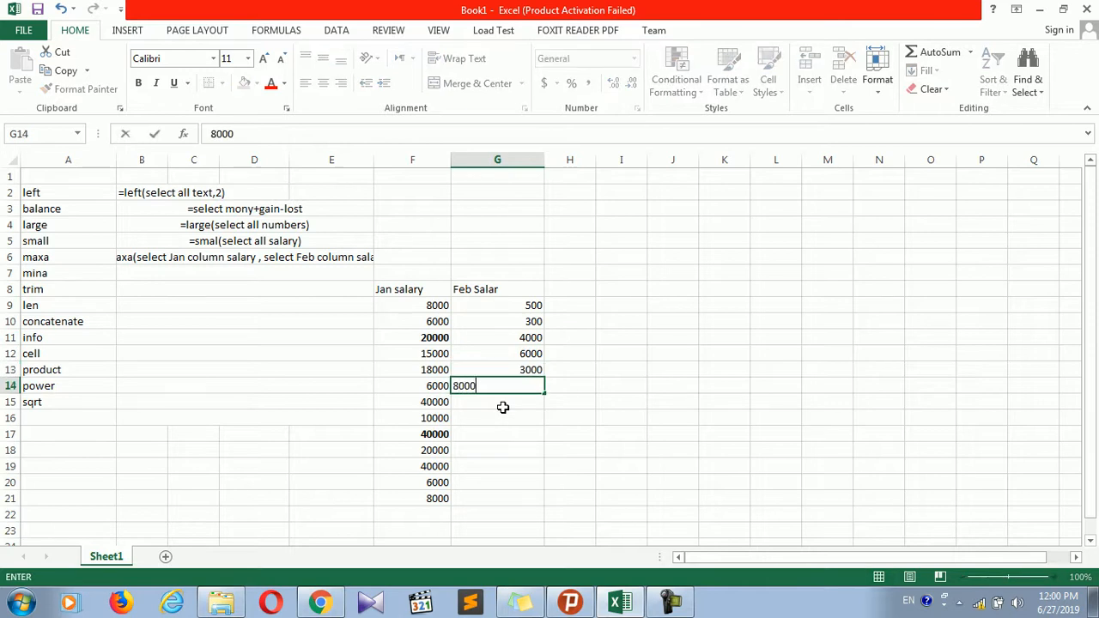
key(Return)
text(9000)
key(Return)
text(700000)
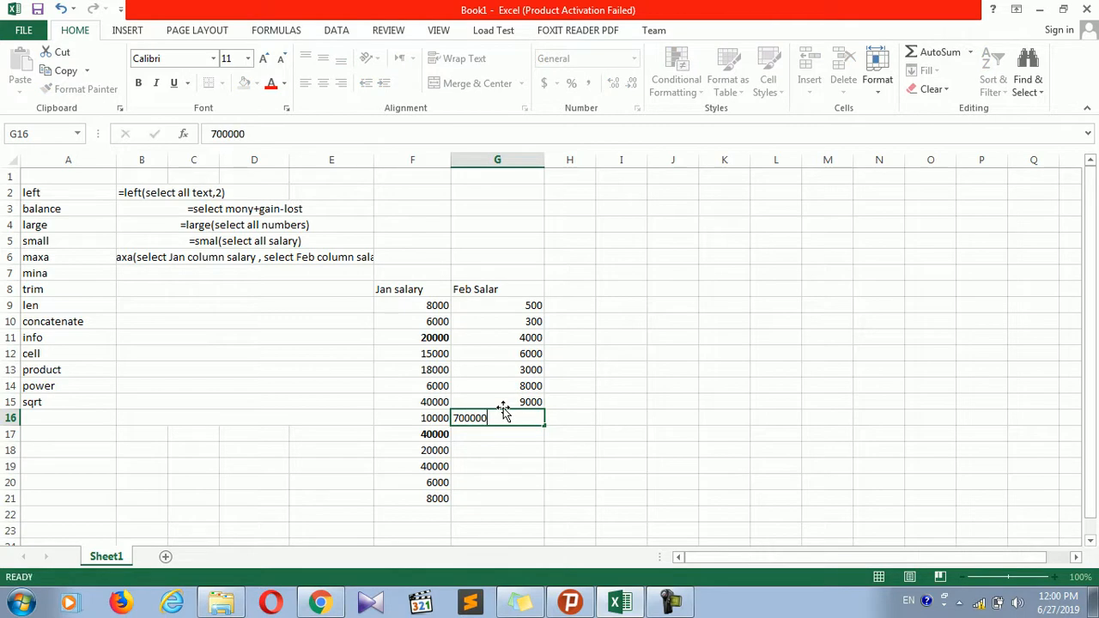
key(Return)
- Complete the February salaries in G17:G21 with 5000, 5000, 600, 3200 and 899900
text(5000)
key(Return)
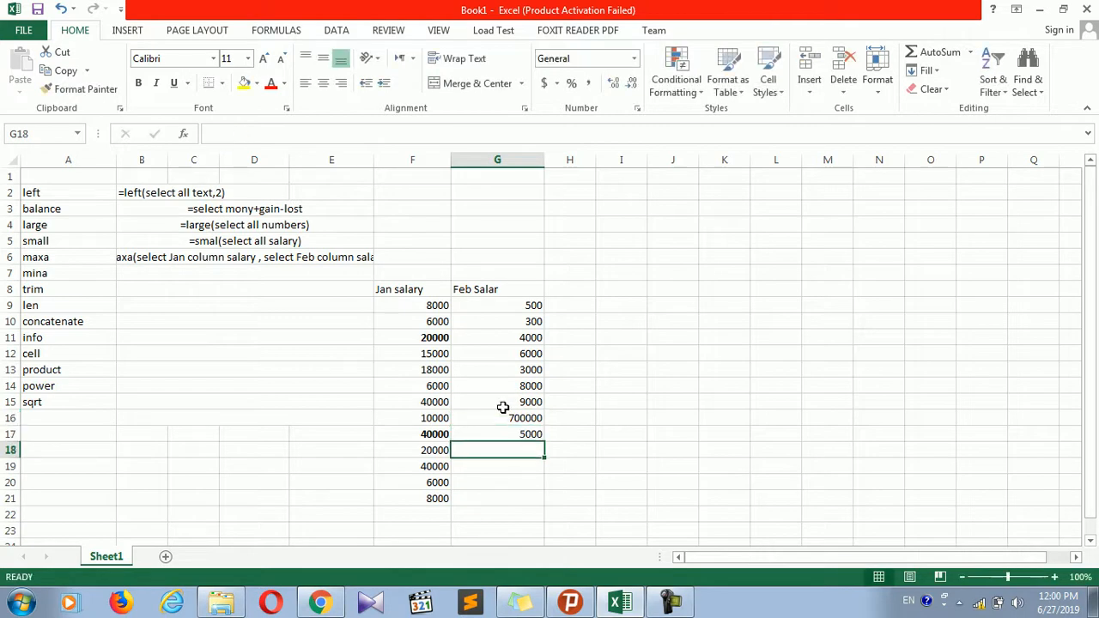
text(5000)
key(Return)
text(600)
key(Return)
text(3200)
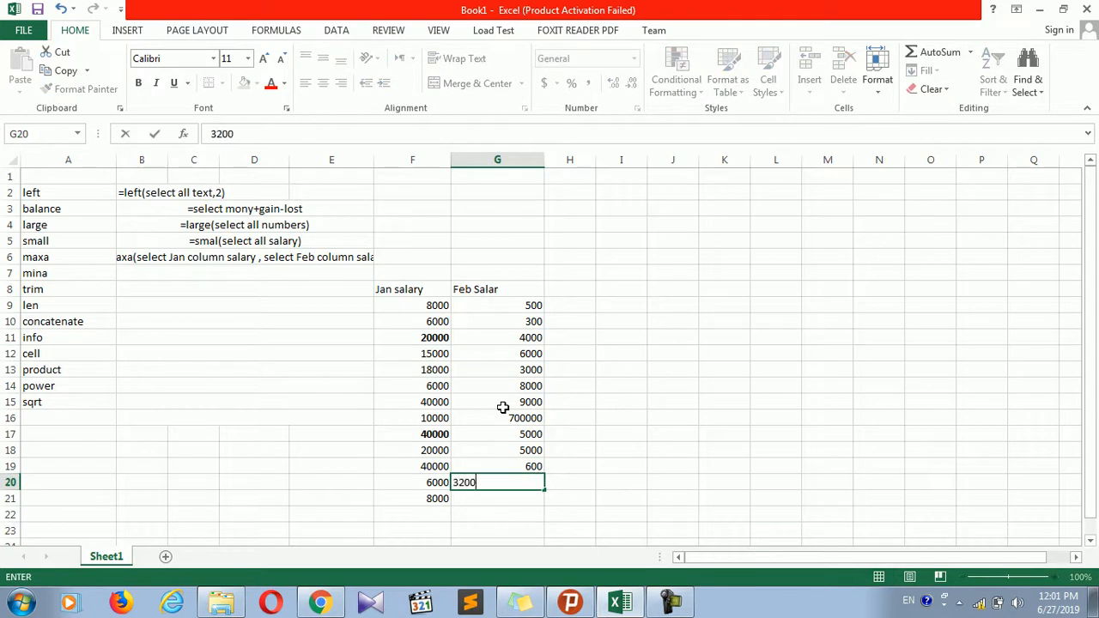
key(Return)
text(899900)
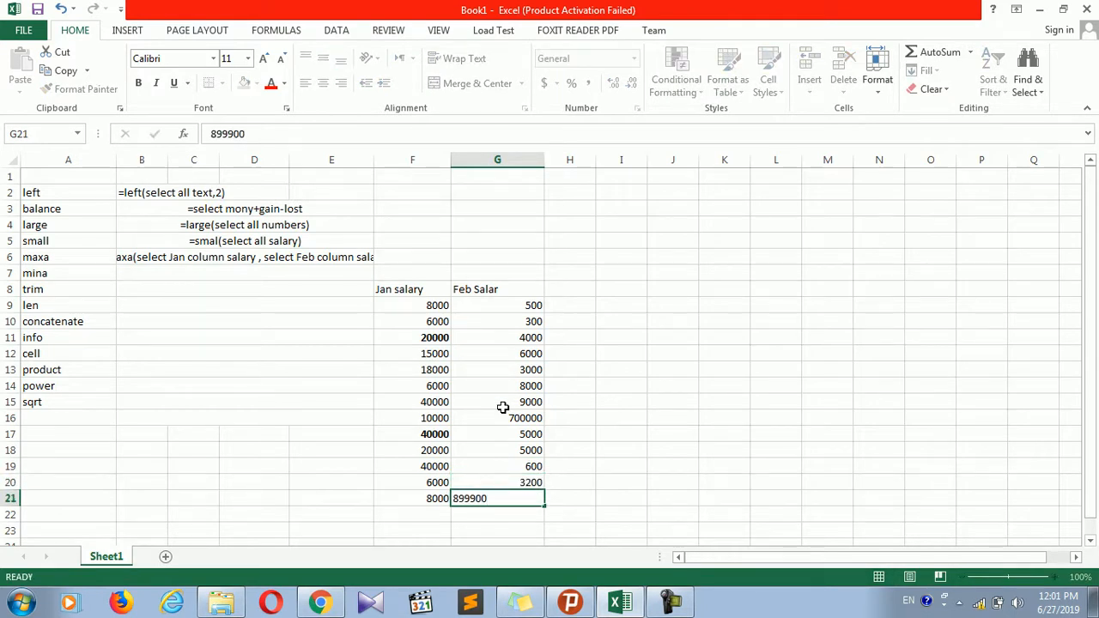
key(Return)
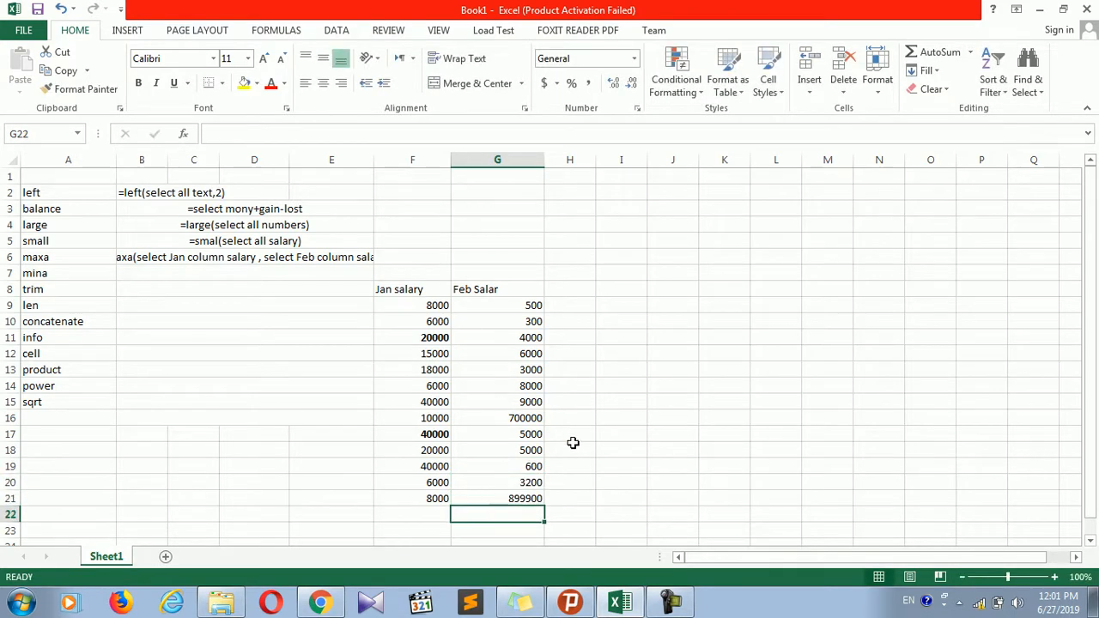
- Merge and center cells E22:G22 below the two salary columns
click(354, 514)
drag(354, 514, 528, 520)
click(479, 84)
double_click(342, 515)
text(Tot)
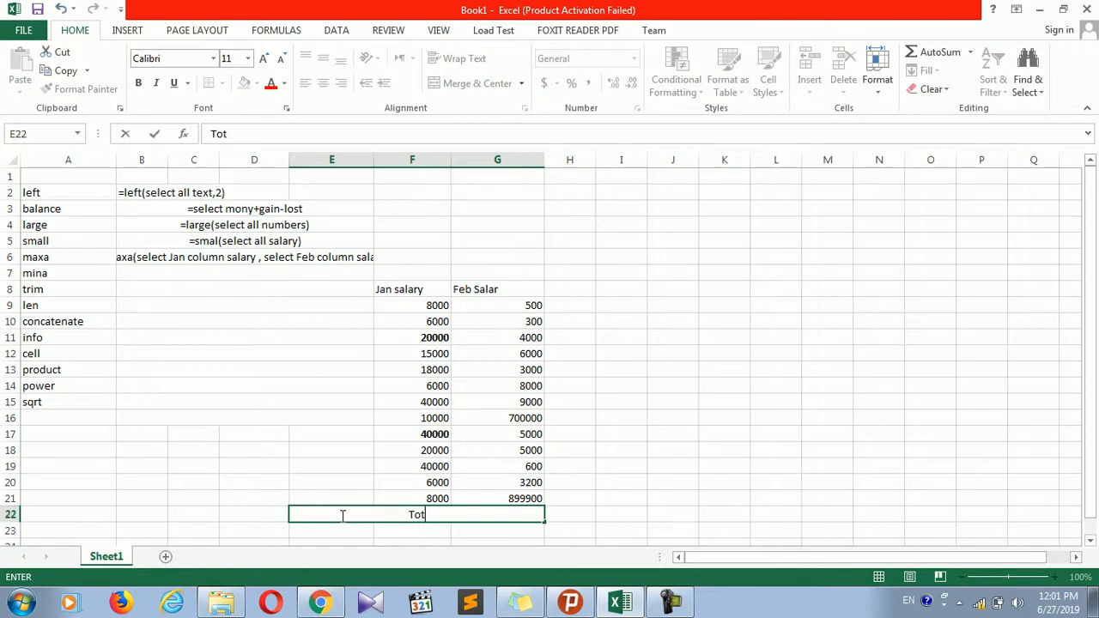
key(BackSpace)
key(BackSpace)
click(604, 422)
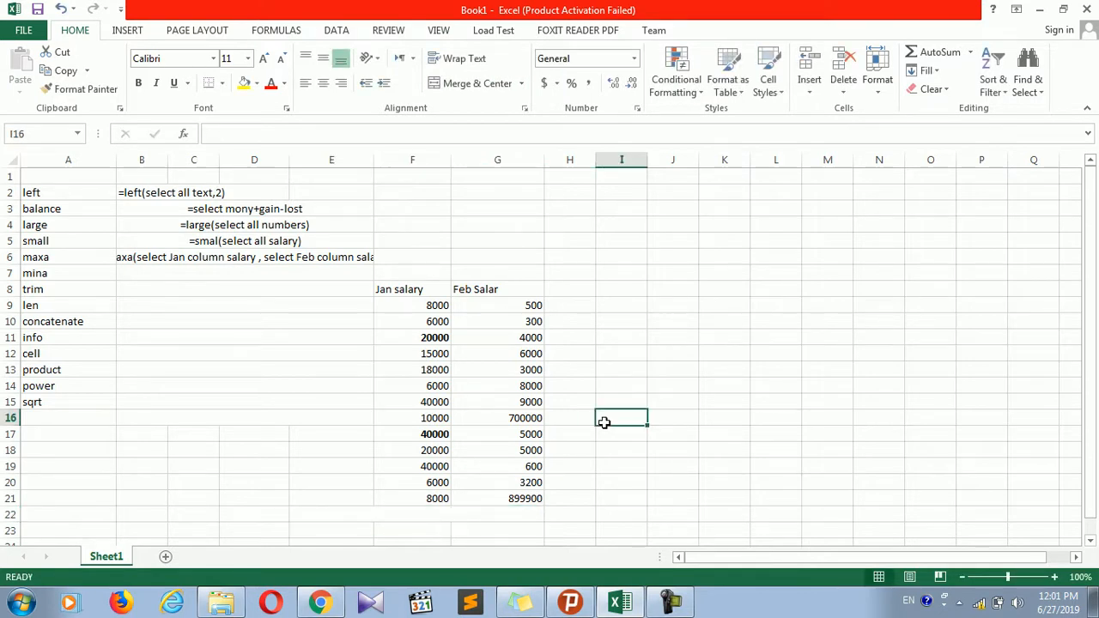
- Enter the label Max salar on two base month in the merged cell E22:G22
double_click(475, 513)
text(Max salar on tho)
key(BackSpace)
key(BackSpace)
text(w)
key(BackSpace)
text(wo base mo)
text(tn)
key(BackSpace)
key(BackSpace)
key(BackSpace)
text(onth)
click(580, 531)
click(572, 504)
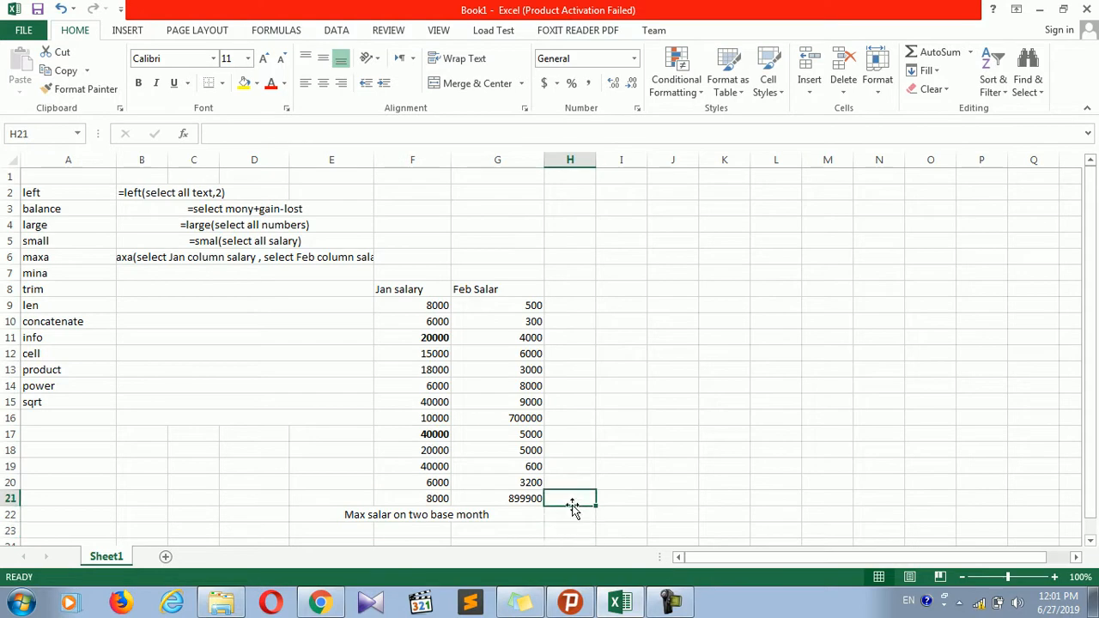
- Widen column H and enter the formula =MAXA(F9:F21,G9:G21) in H22
click(572, 513)
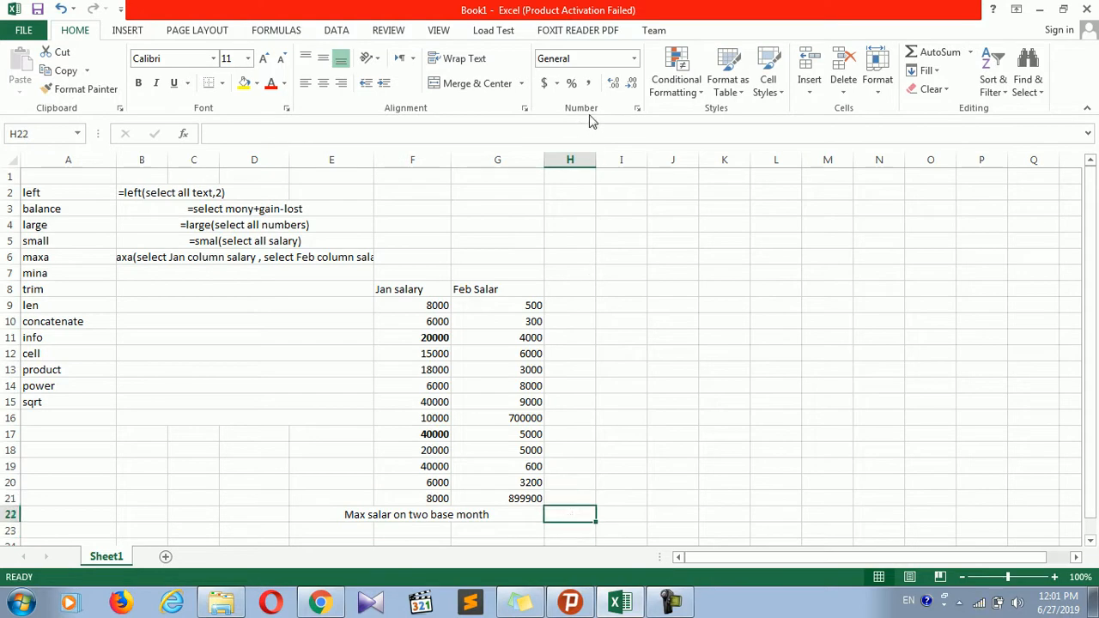
drag(596, 160, 664, 163)
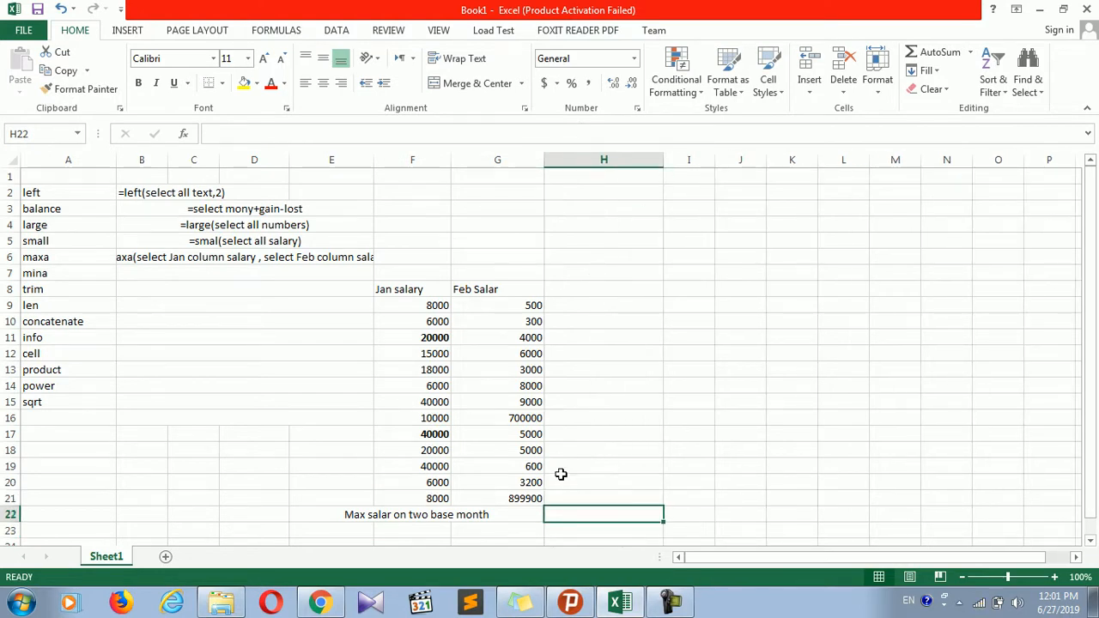
text(=)
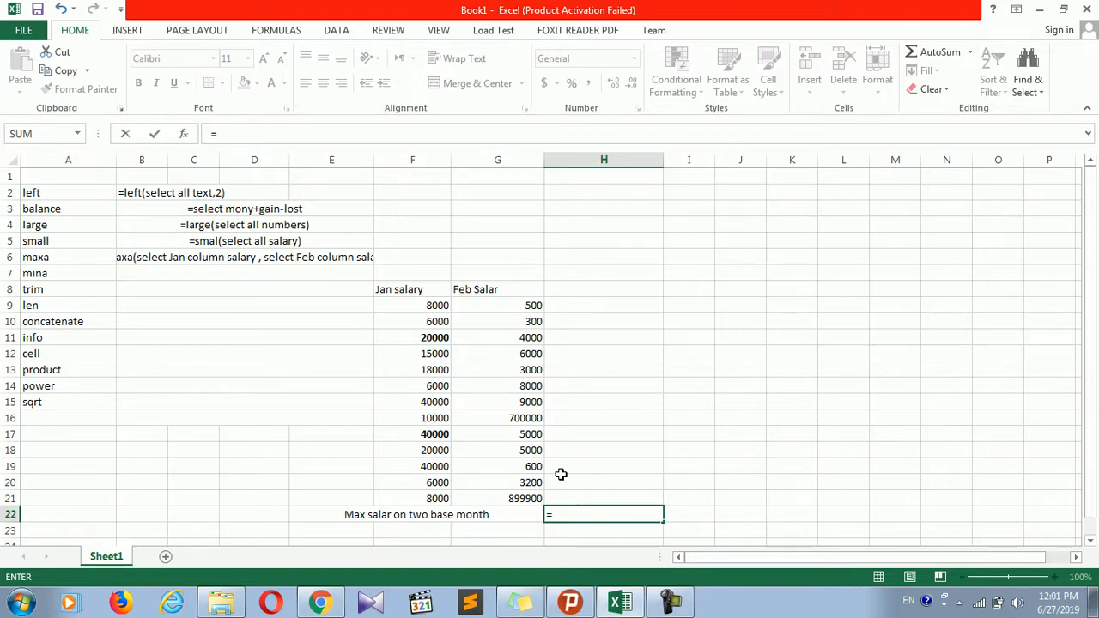
text(maxa()
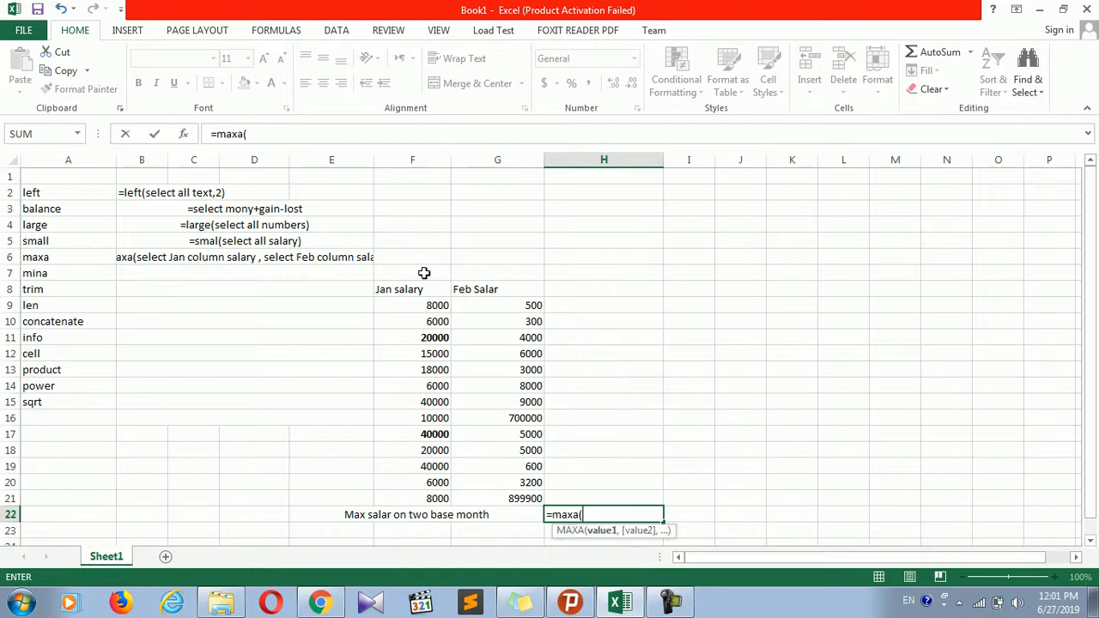
drag(425, 306, 436, 496)
text(,)
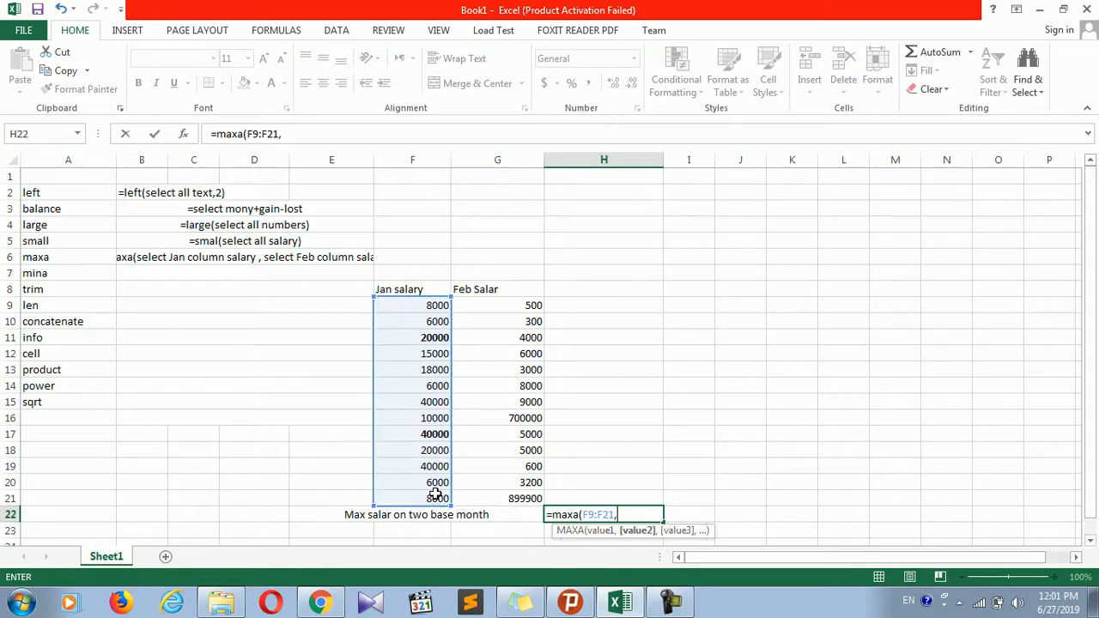
drag(534, 307, 525, 503)
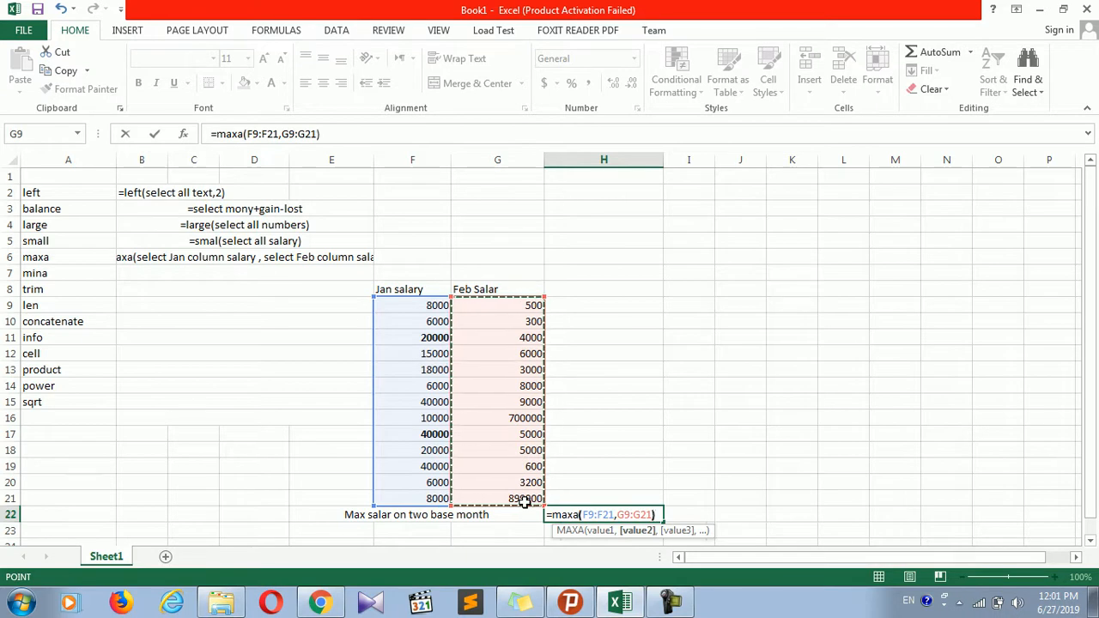
key(Return)
click(633, 513)
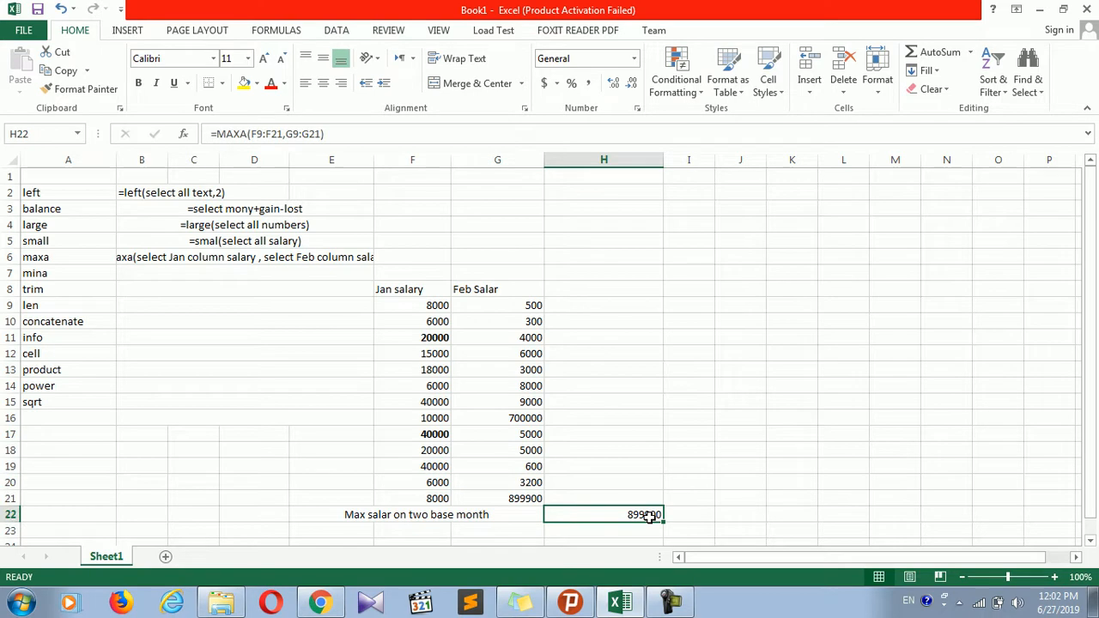
- Change the February salary in G21 to 5000 and the one in G16 to 6000
click(525, 496)
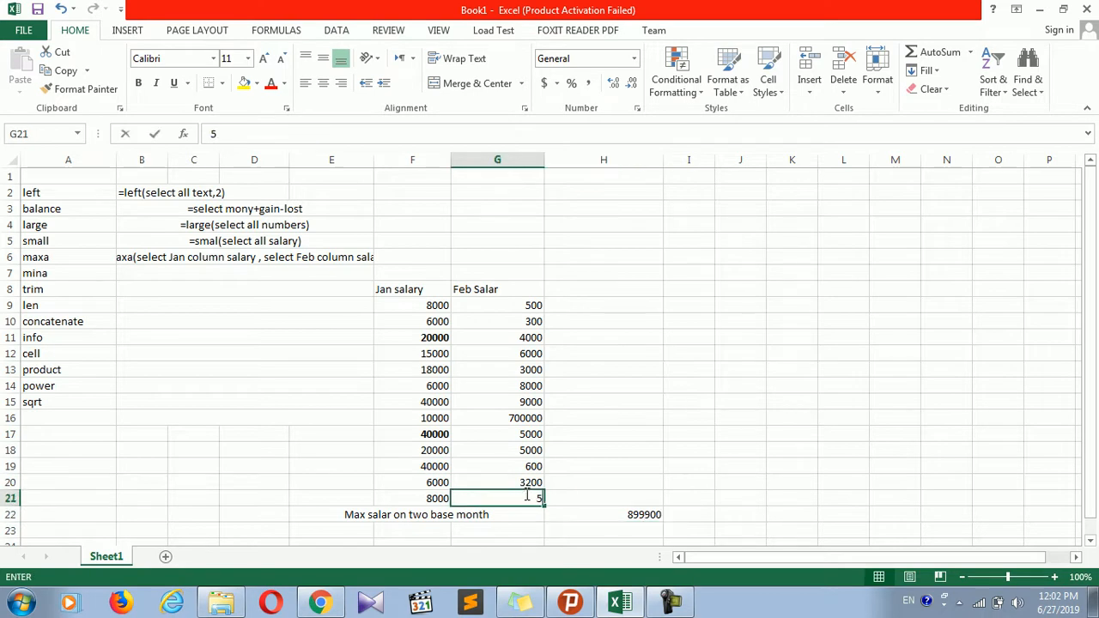
text(5000)
key(Return)
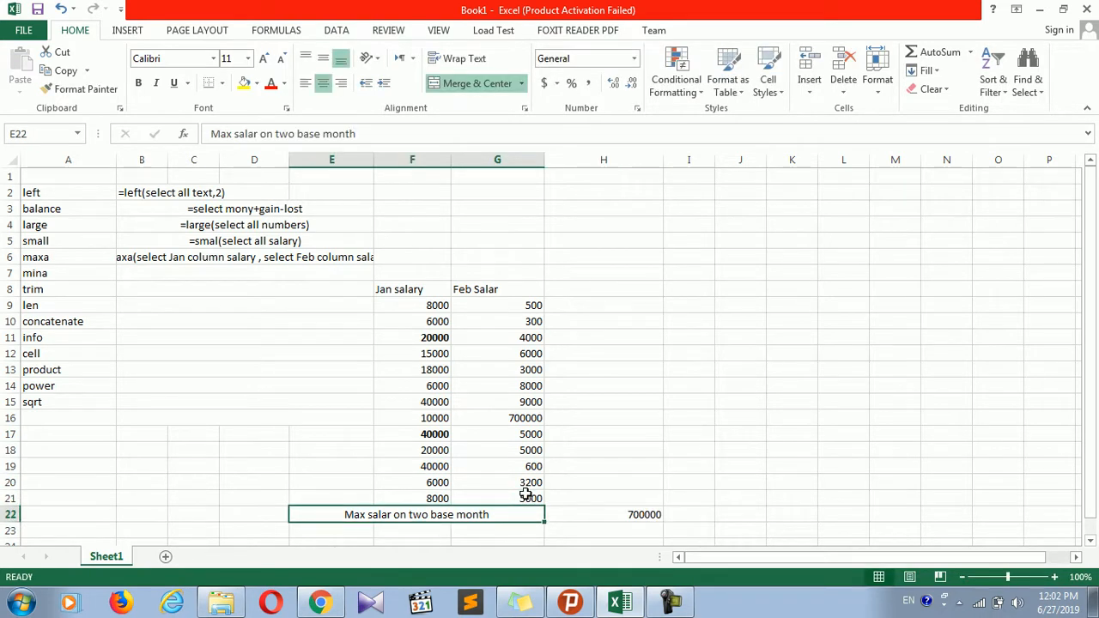
click(620, 526)
click(508, 421)
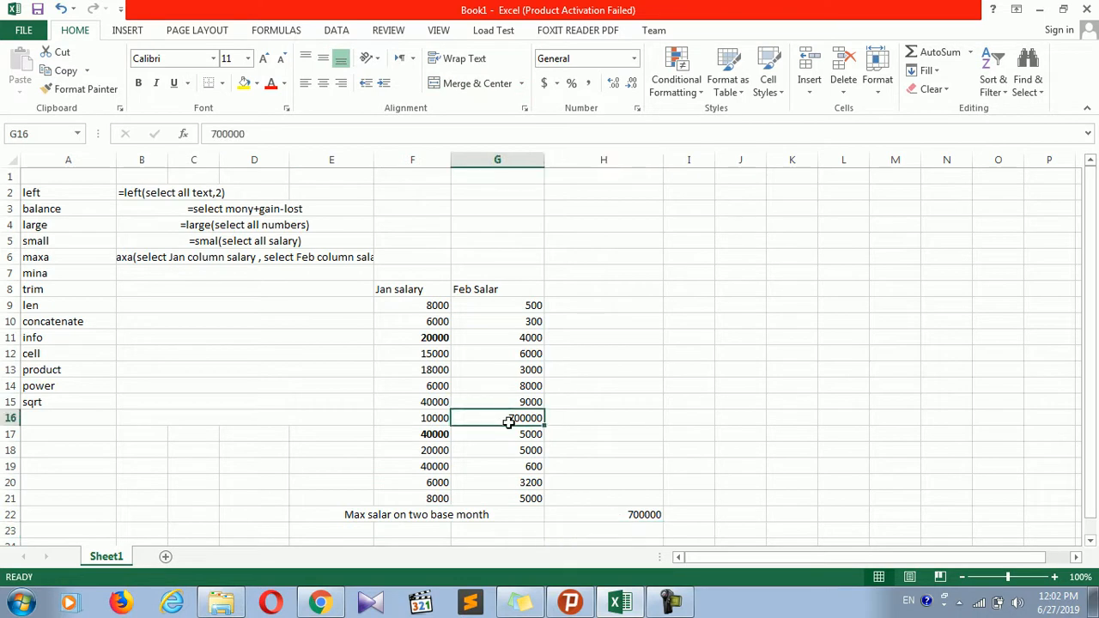
text(60)
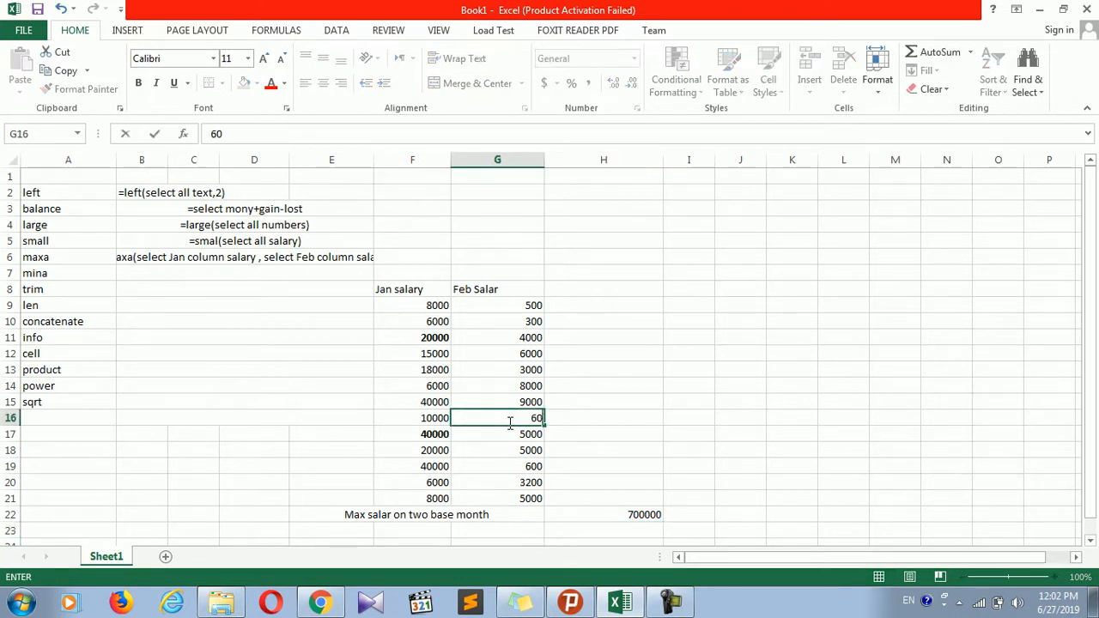
key(Return)
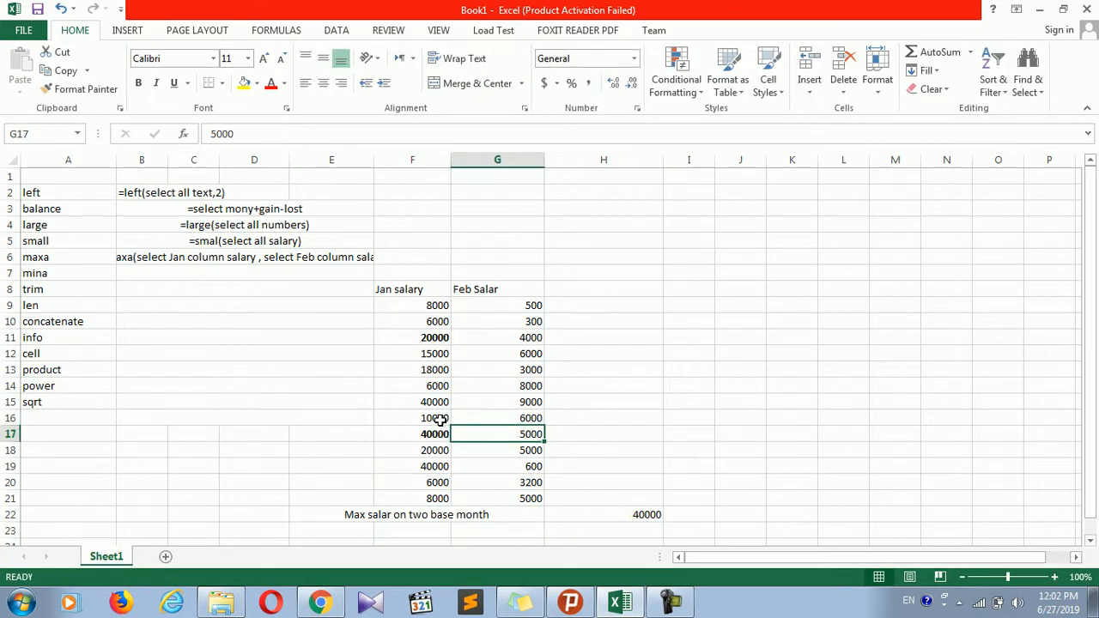
- Check the January salaries in F16:F17 against H22 and open its MAXA formula to examine the ranges
click(440, 419)
click(438, 435)
click(624, 514)
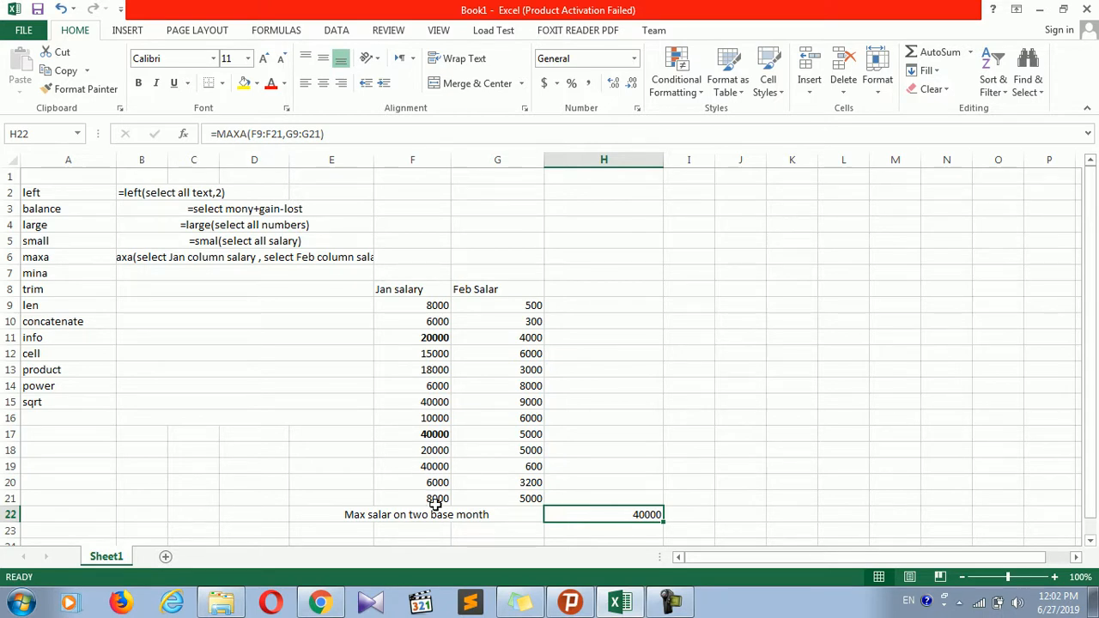
click(243, 135)
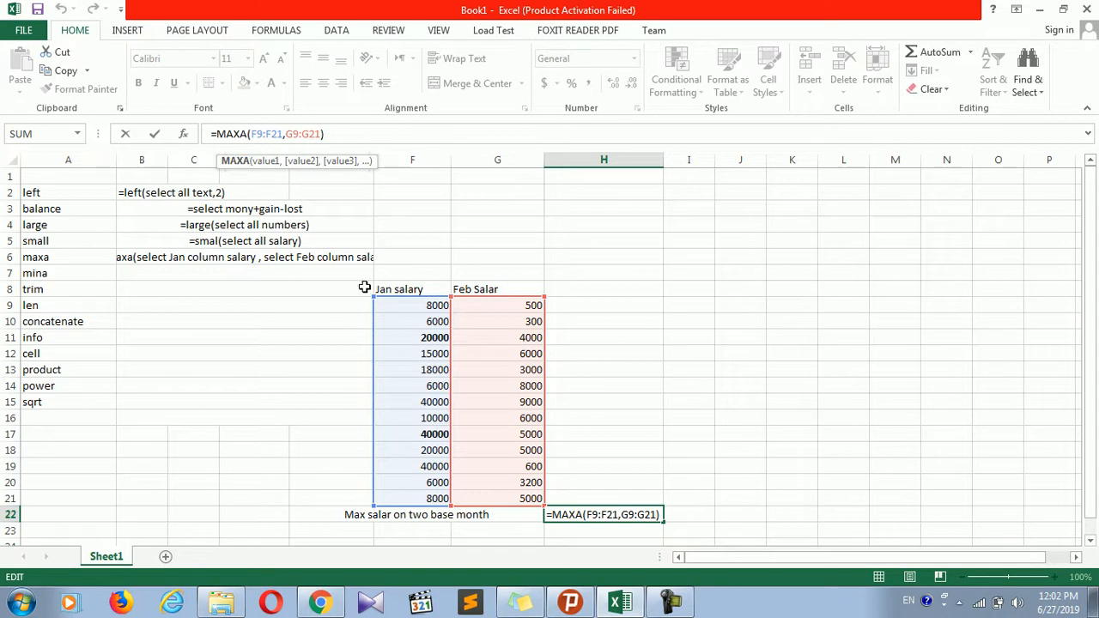
- Leave the MAXA formula unchanged and widen column E so the whole maxa syntax note in row 6 fits
key(Return)
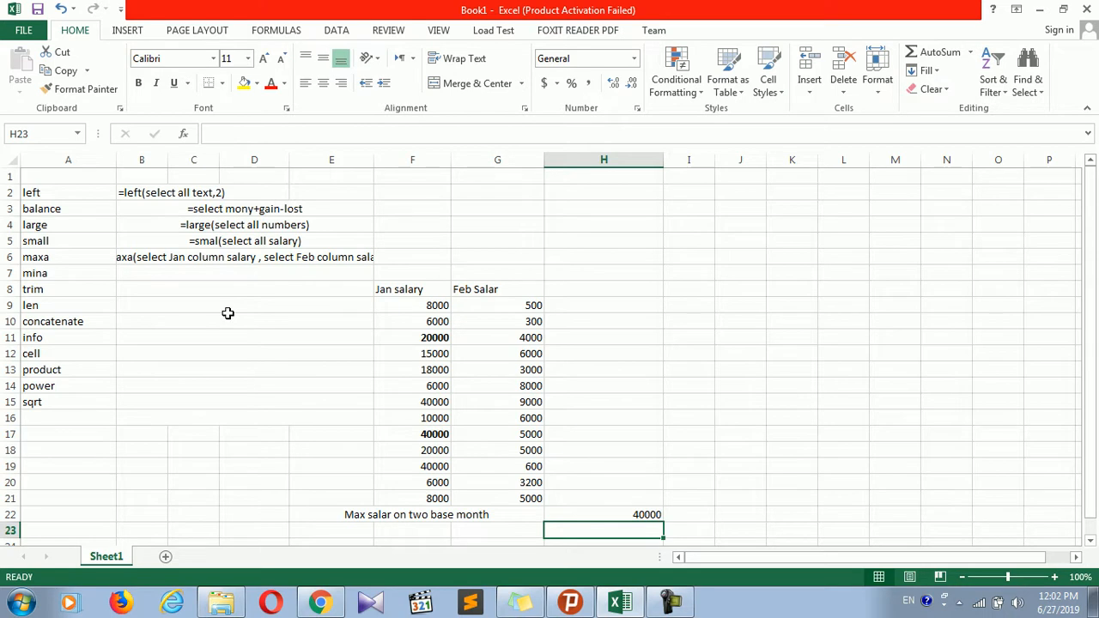
click(221, 273)
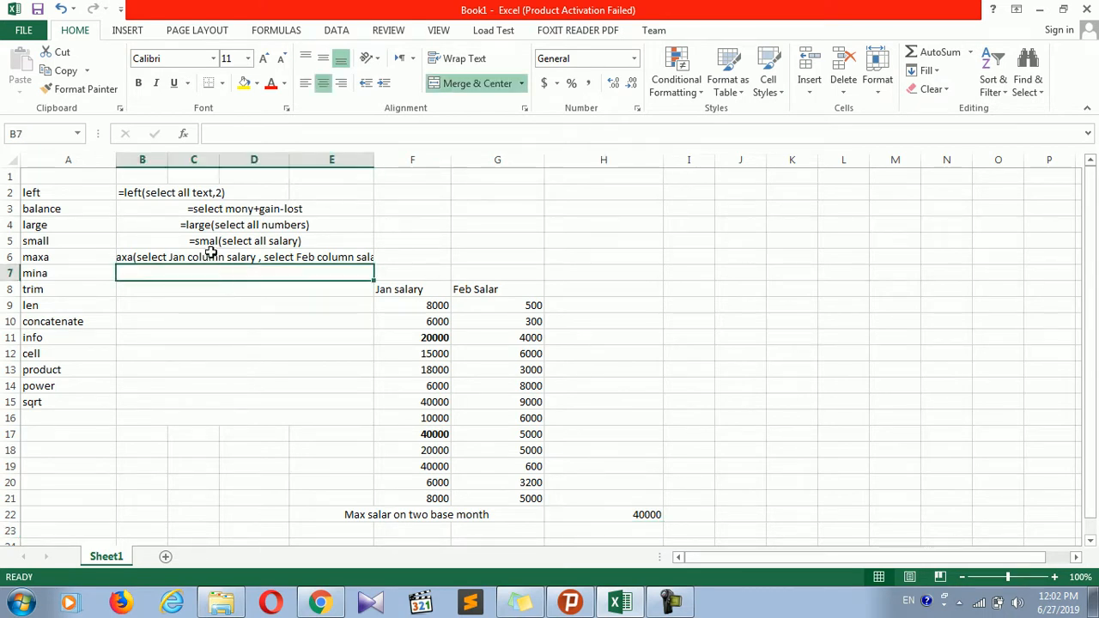
click(215, 257)
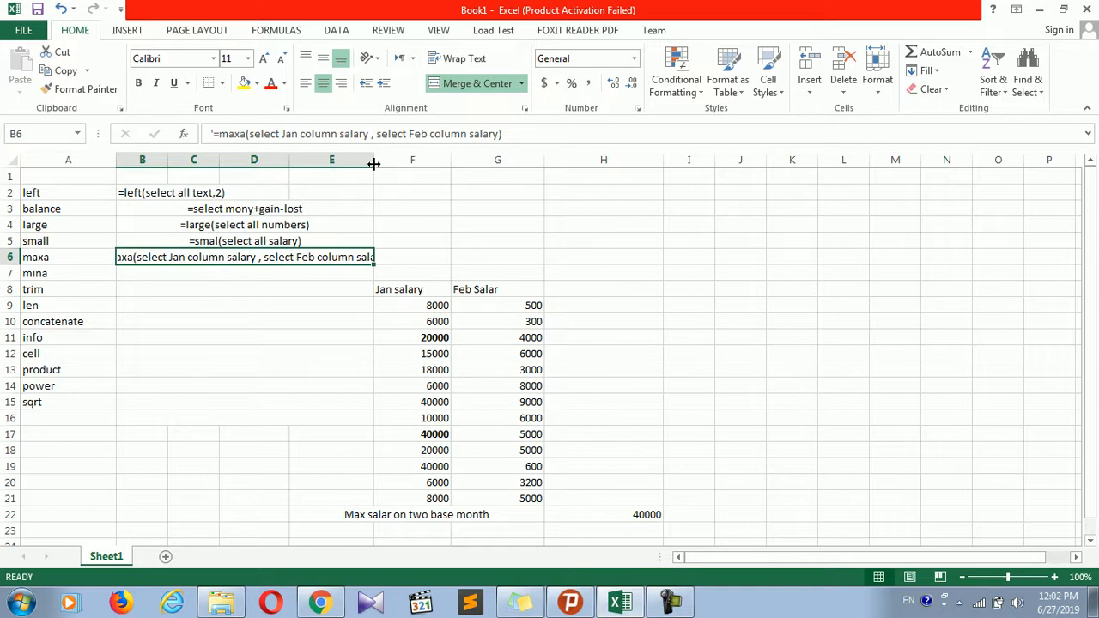
drag(373, 160, 418, 160)
- Copy the maxa syntax note from B6 into B7 and change its function name to mina
key(ctrl+c)
click(238, 272)
key(ctrl+v)
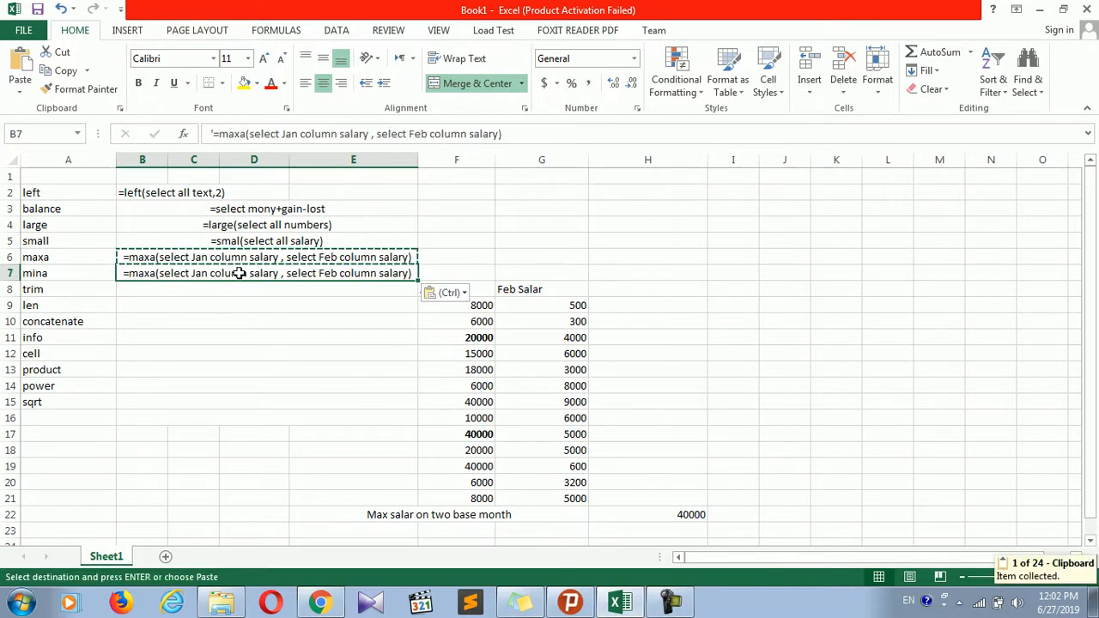
key(Escape)
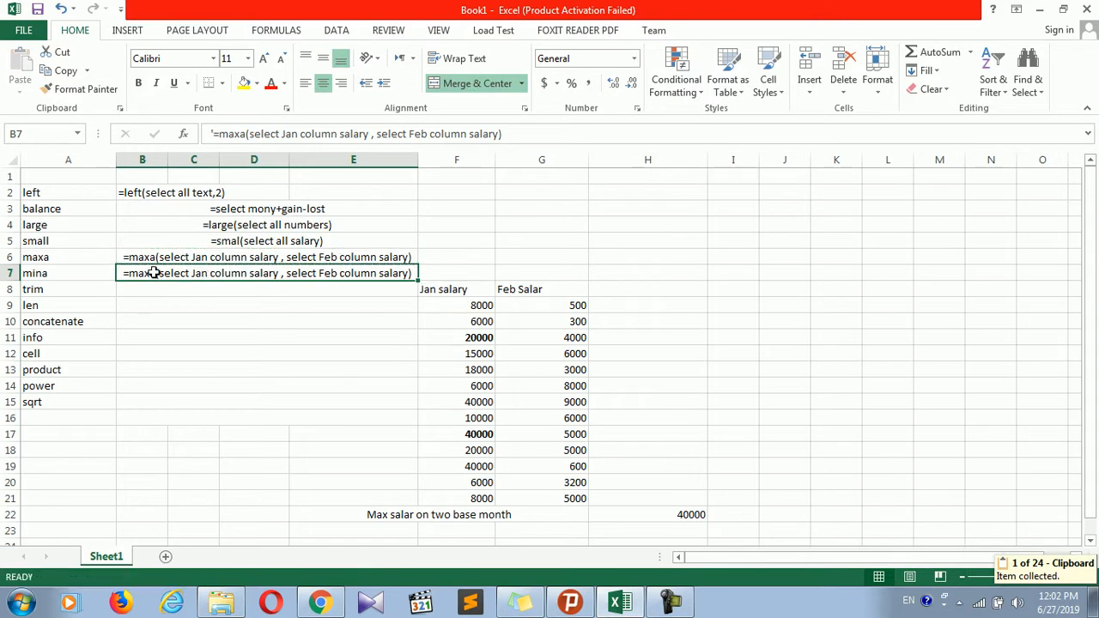
double_click(153, 272)
key(BackSpace)
key(BackSpace)
text(in)
click(233, 340)
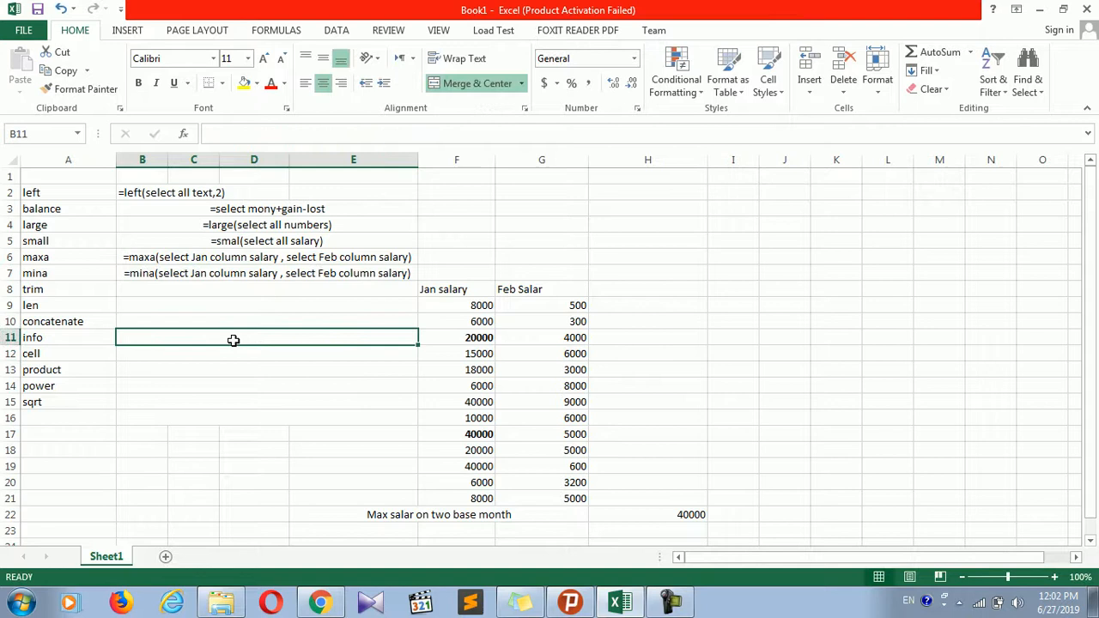
- Enter the label Min in E23, beneath the maximum salary label
click(251, 275)
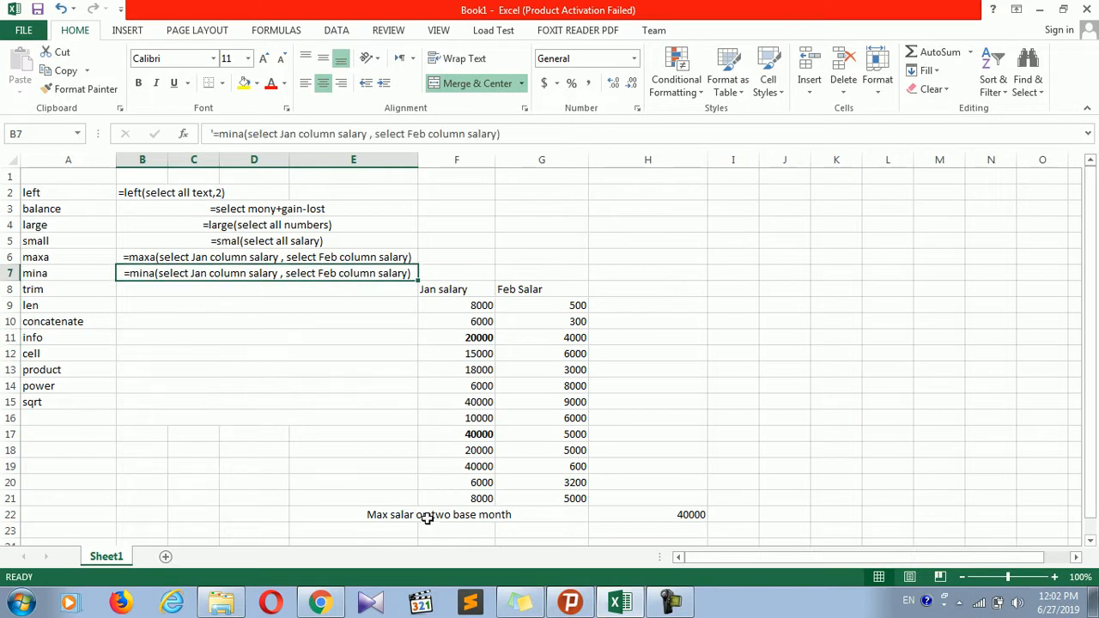
click(406, 530)
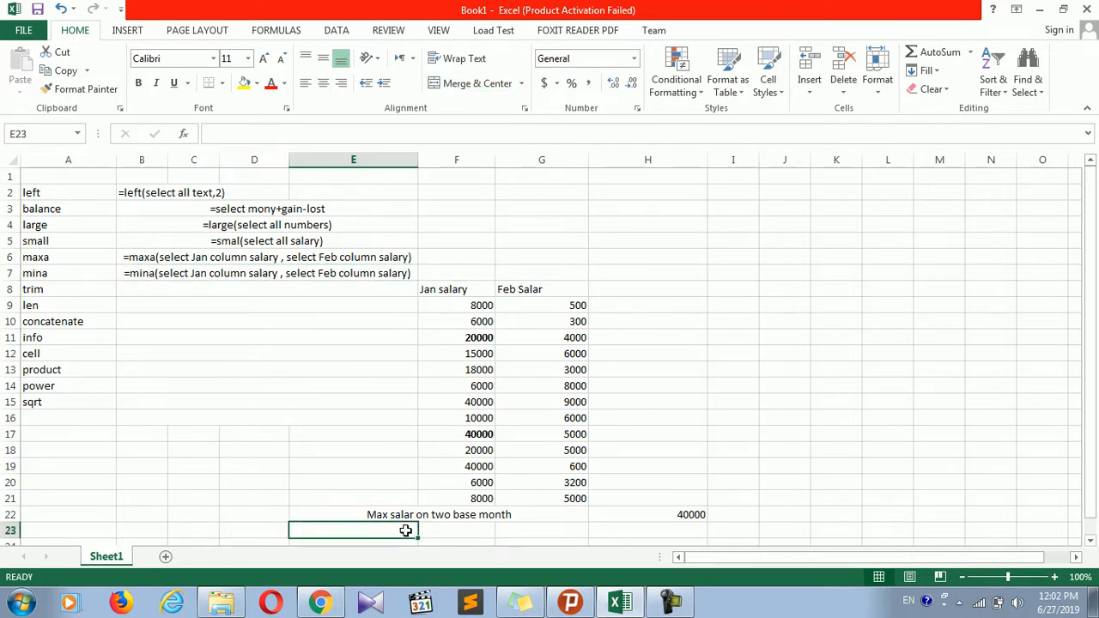
text(MIn)
key(Tab)
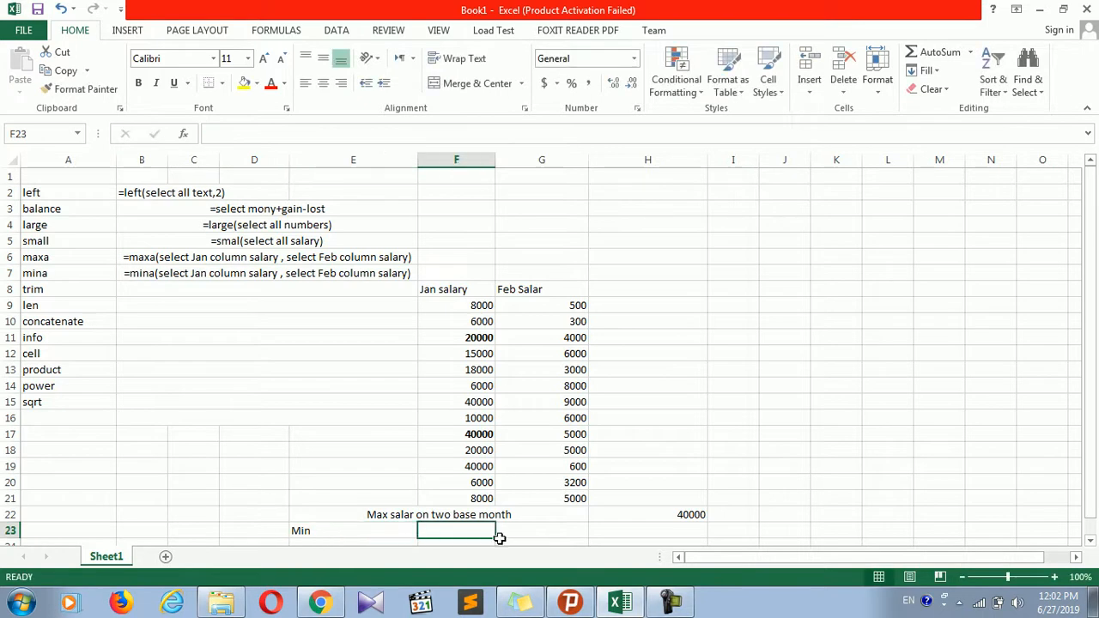
- Enter the formula =mina(F9:F21,G9:G21) in H23 to find the lowest salary across both months
click(650, 528)
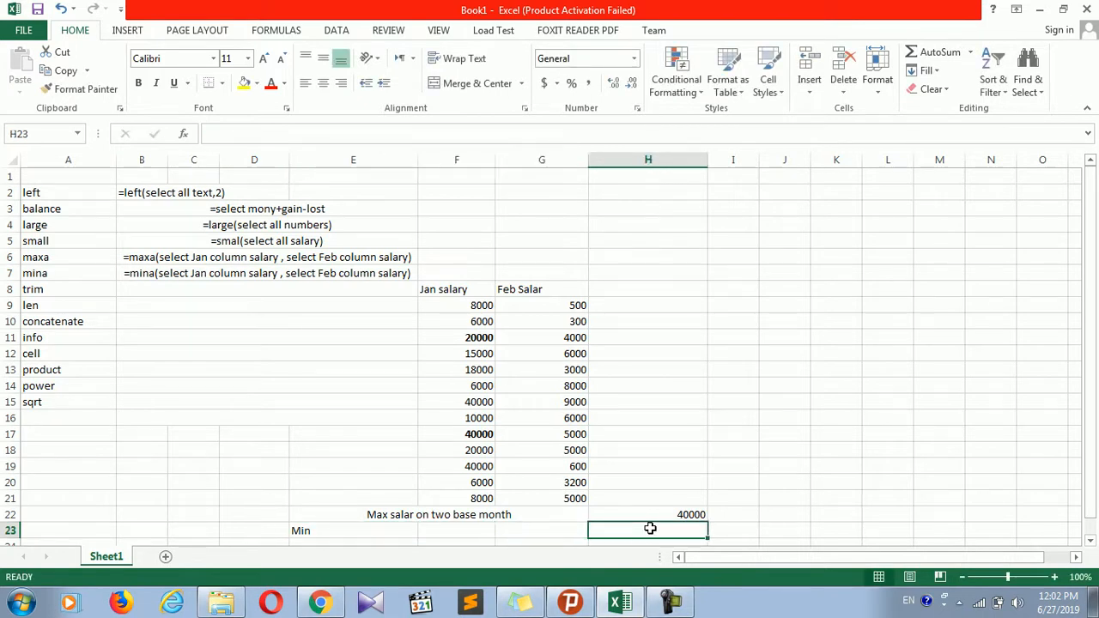
text(=min)
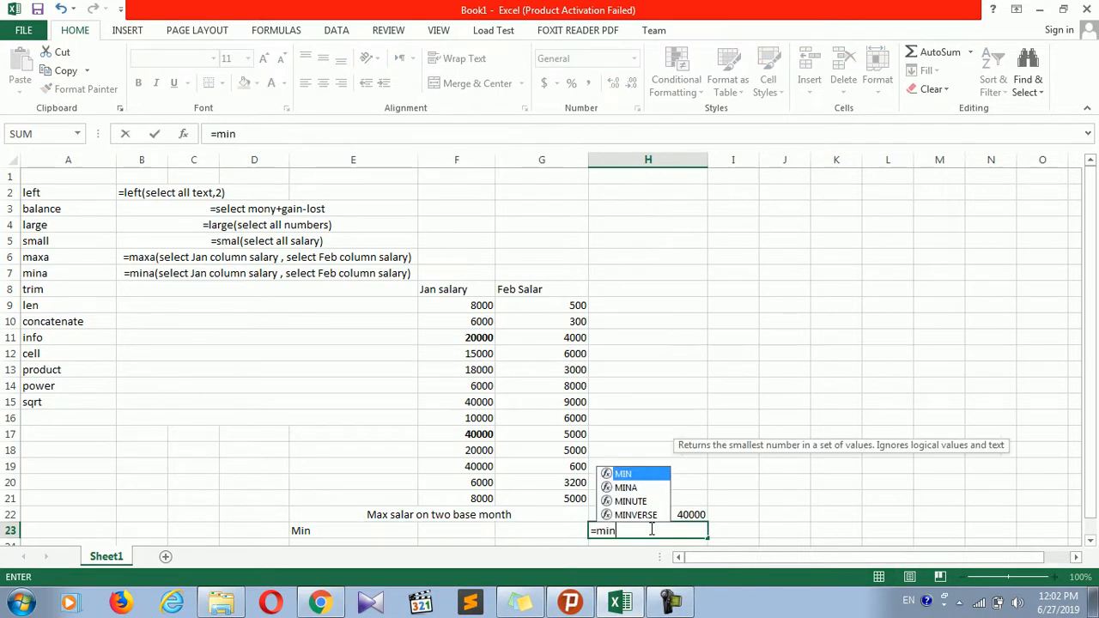
text(a()
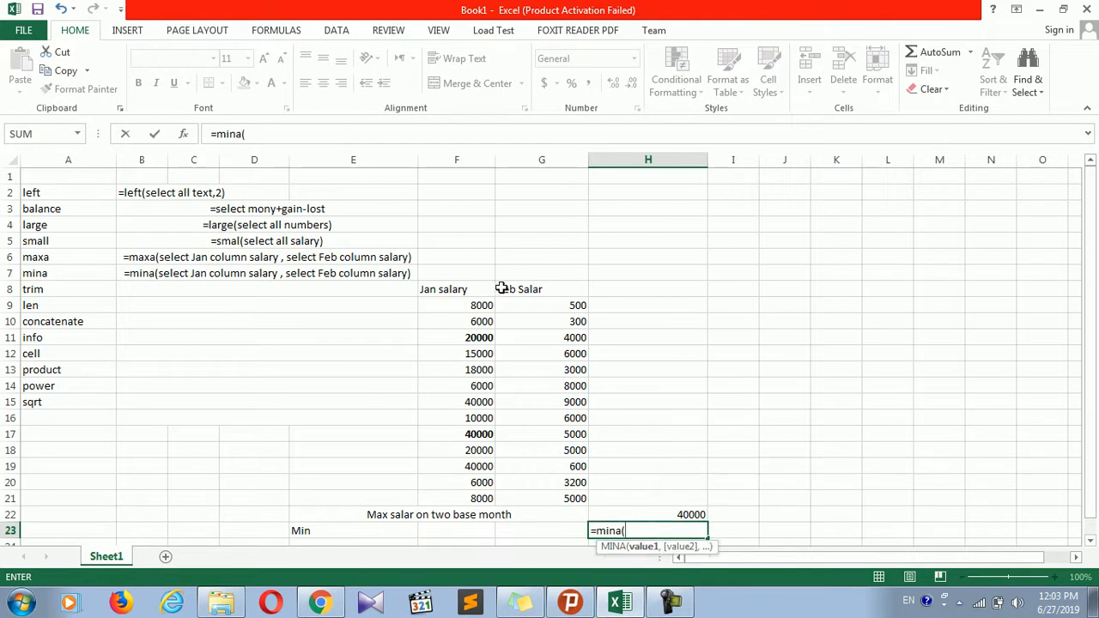
drag(483, 304, 489, 273)
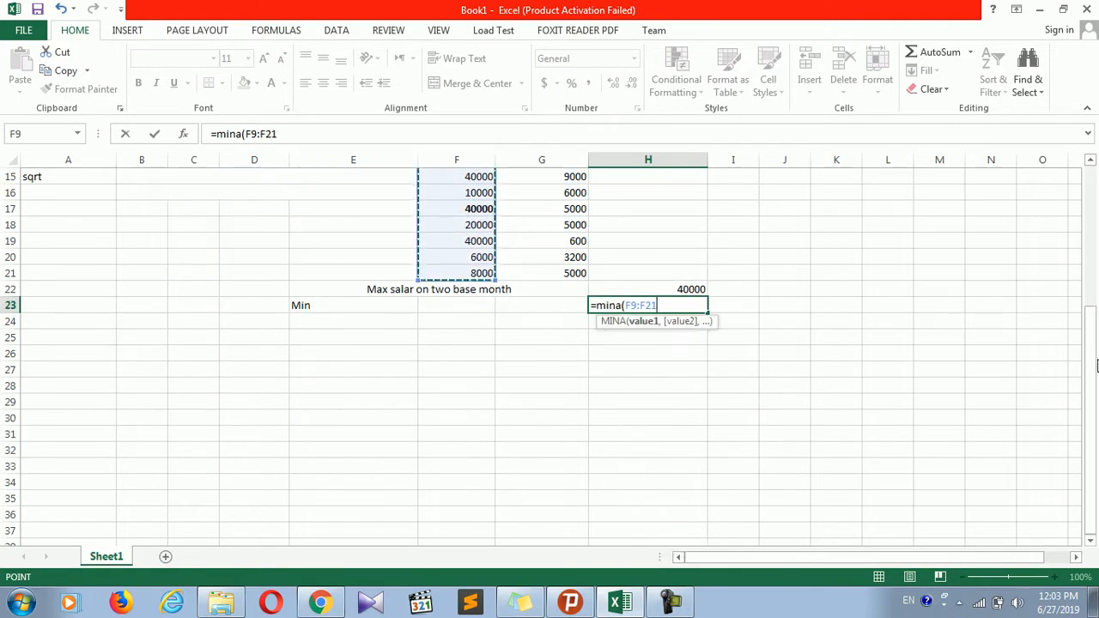
drag(1094, 329, 1087, 234)
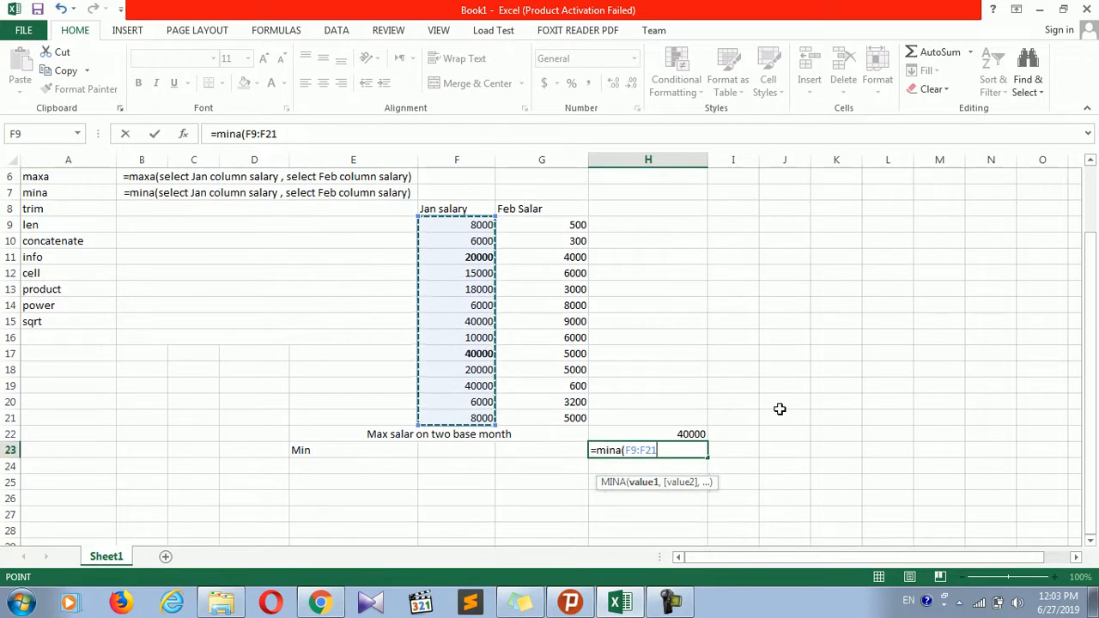
text(,)
drag(571, 225, 582, 412)
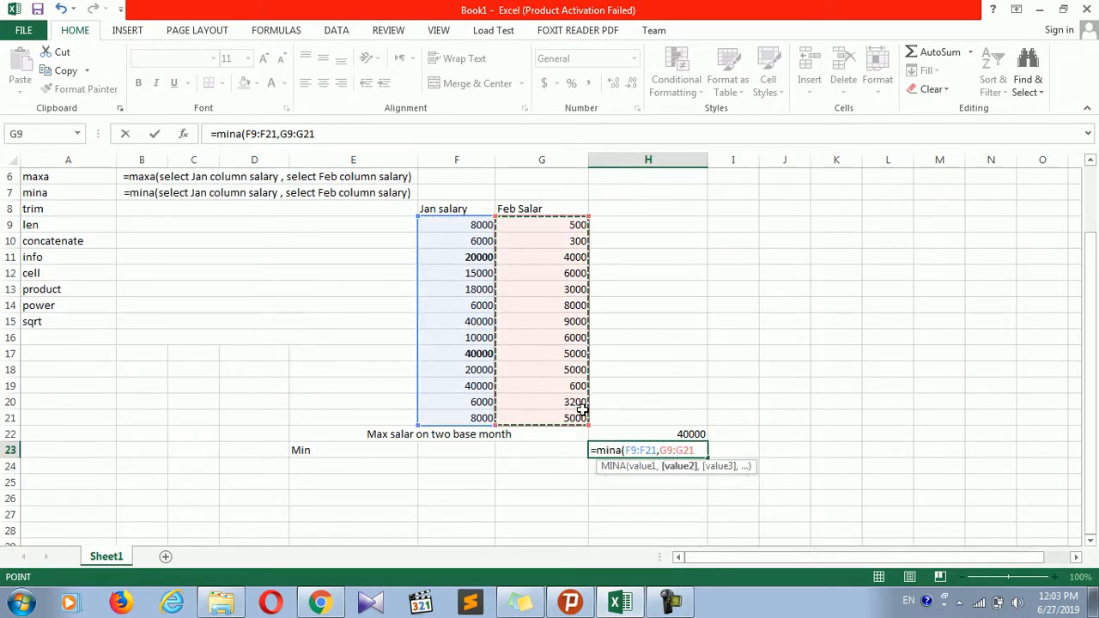
text())
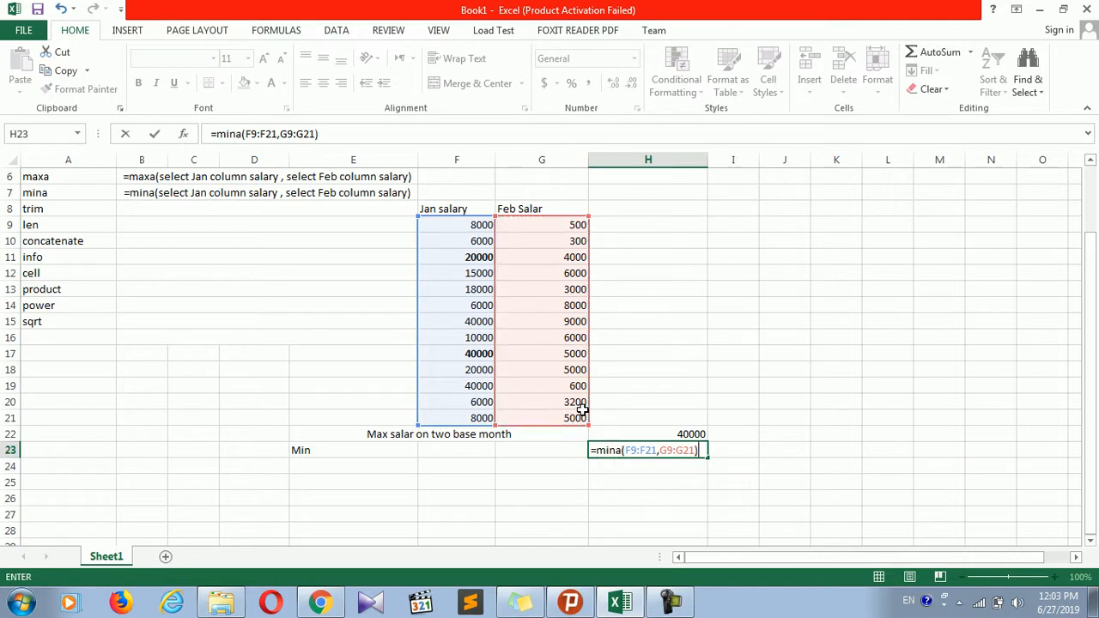
key(Return)
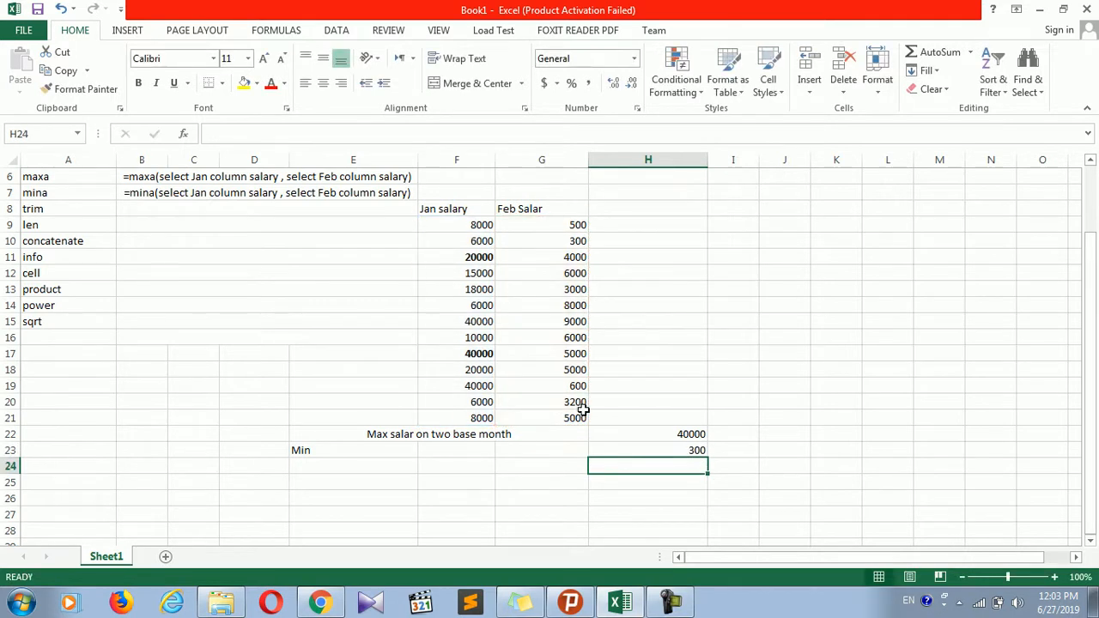
- Clear the January and February salary columns together with the Max and Min labels and results below them
click(681, 451)
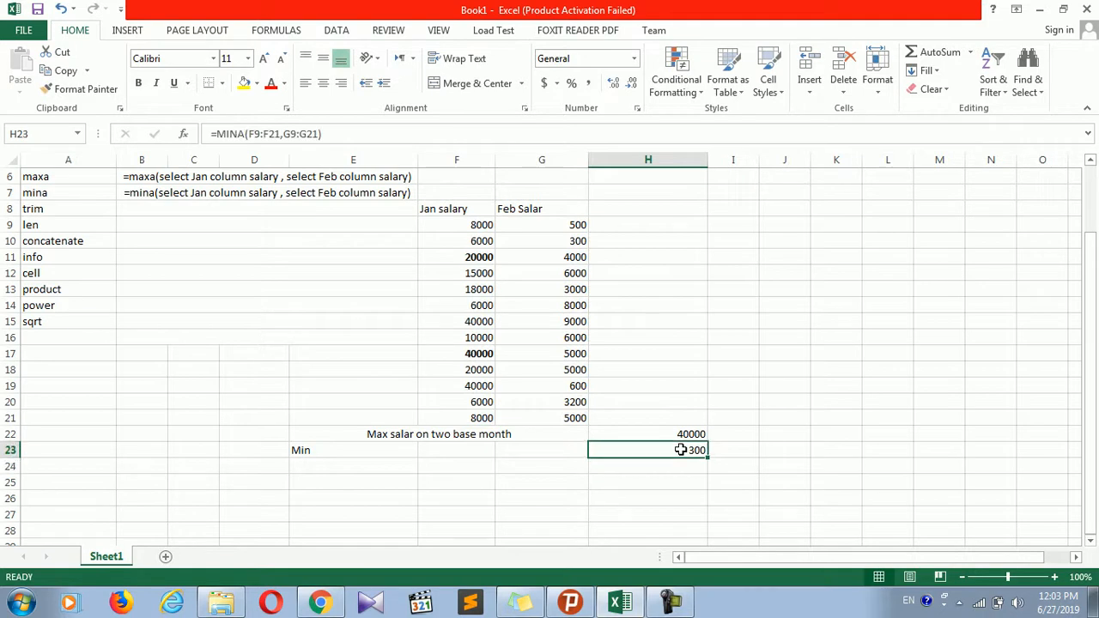
drag(1091, 276, 1095, 258)
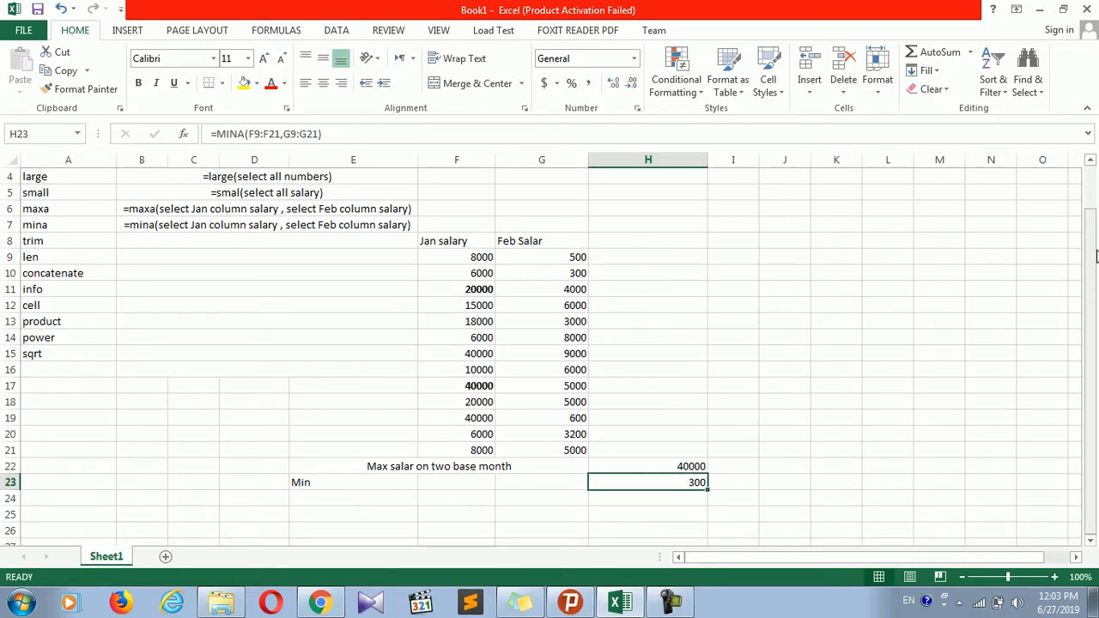
click(158, 228)
click(212, 257)
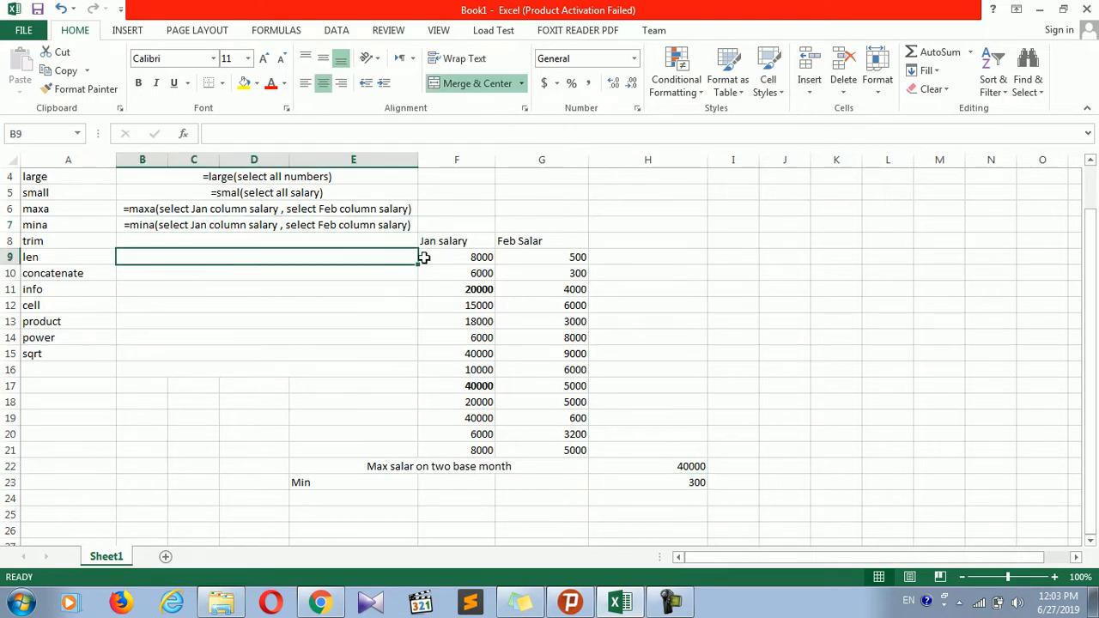
click(648, 274)
drag(386, 243, 403, 268)
click(351, 309)
drag(335, 241, 641, 496)
key(Delete)
click(614, 300)
- Enter the sample sentence BCS Faculty is on top Position in F9 with several extra spaces between its words
click(474, 249)
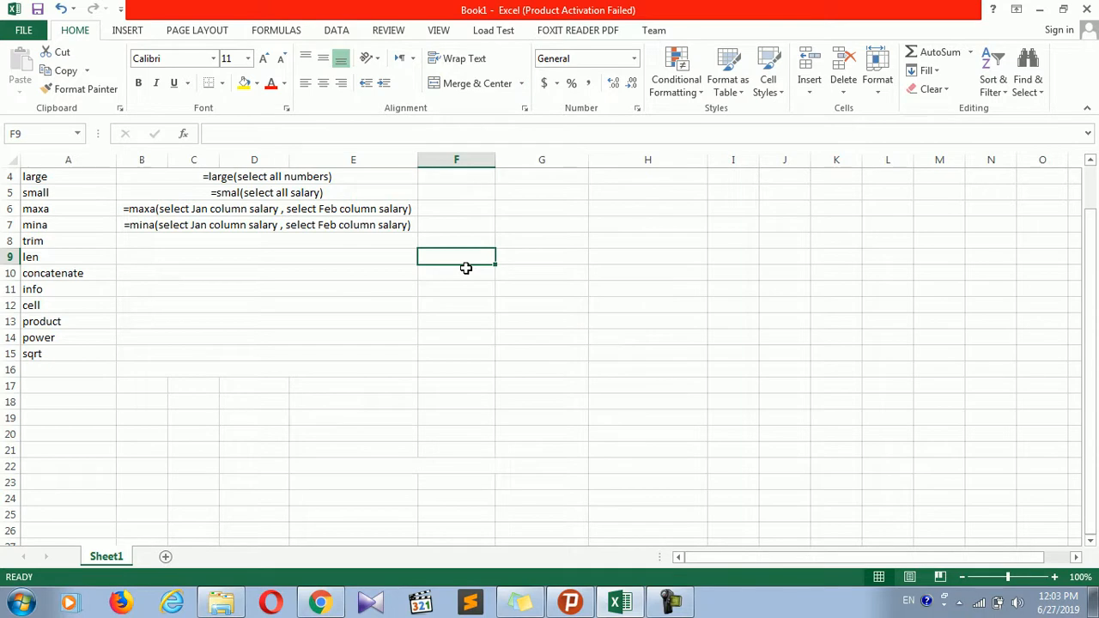
text(BS)
key(BackSpace)
text(CS     )
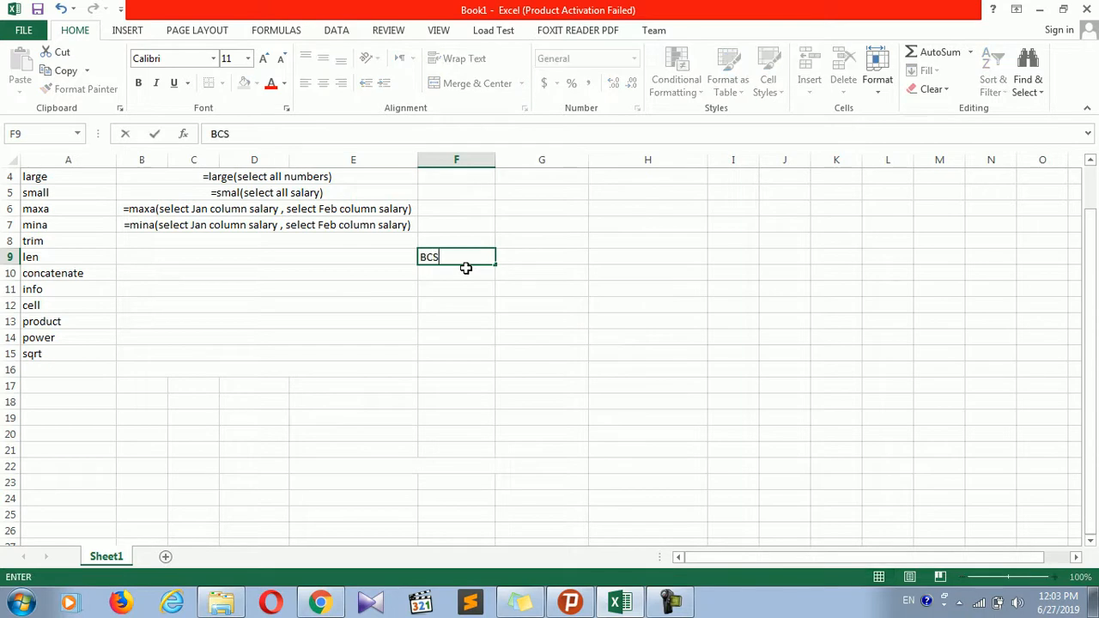
text(Faculty            is              on top          Position)
key(Return)
- Examine the spaced sample sentence in F9 and check whether the neighbouring cell G9 holds any of it
click(468, 292)
click(466, 258)
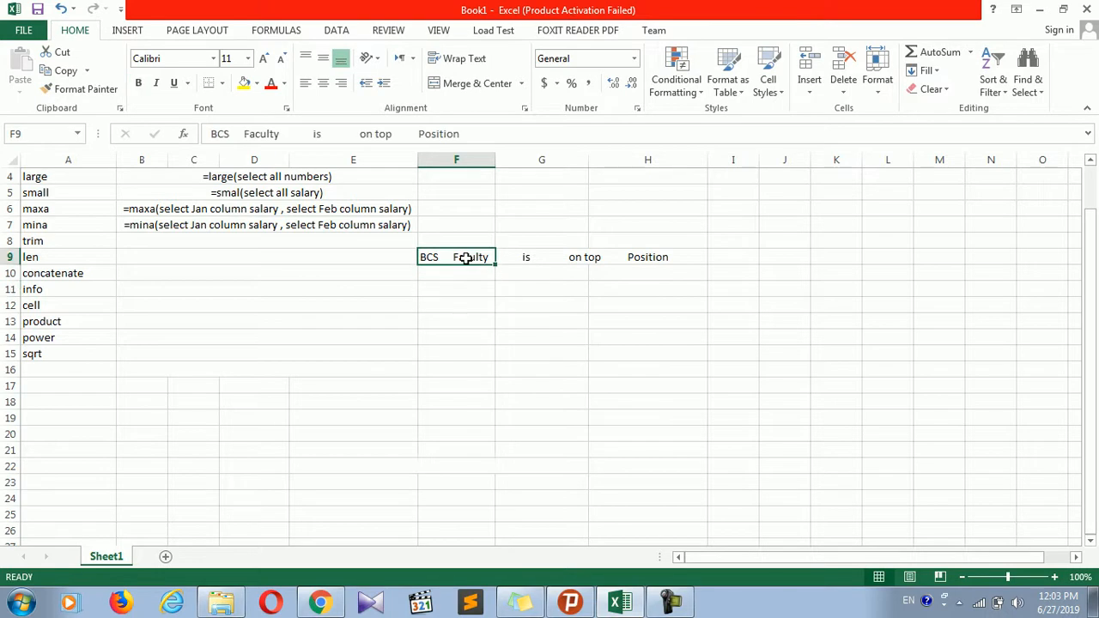
click(530, 257)
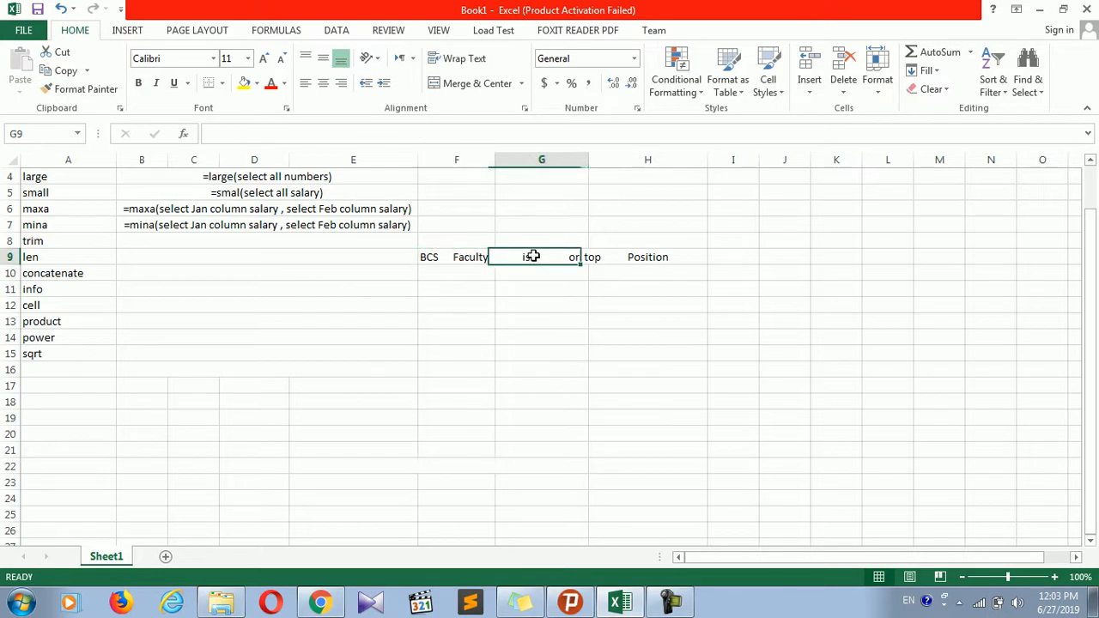
click(452, 262)
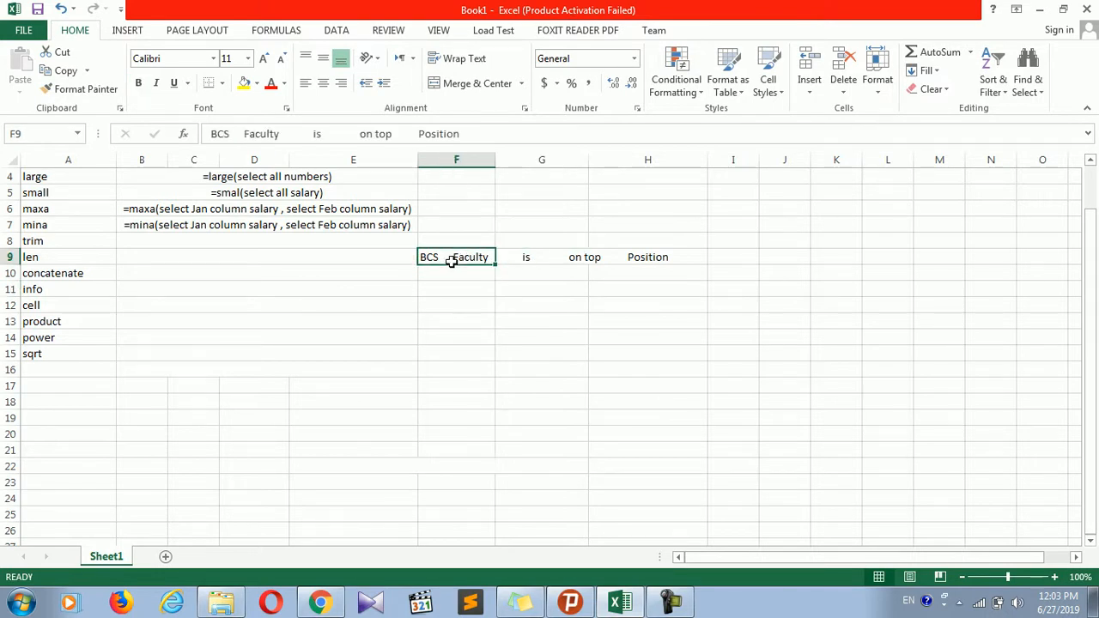
click(456, 271)
click(521, 256)
click(439, 285)
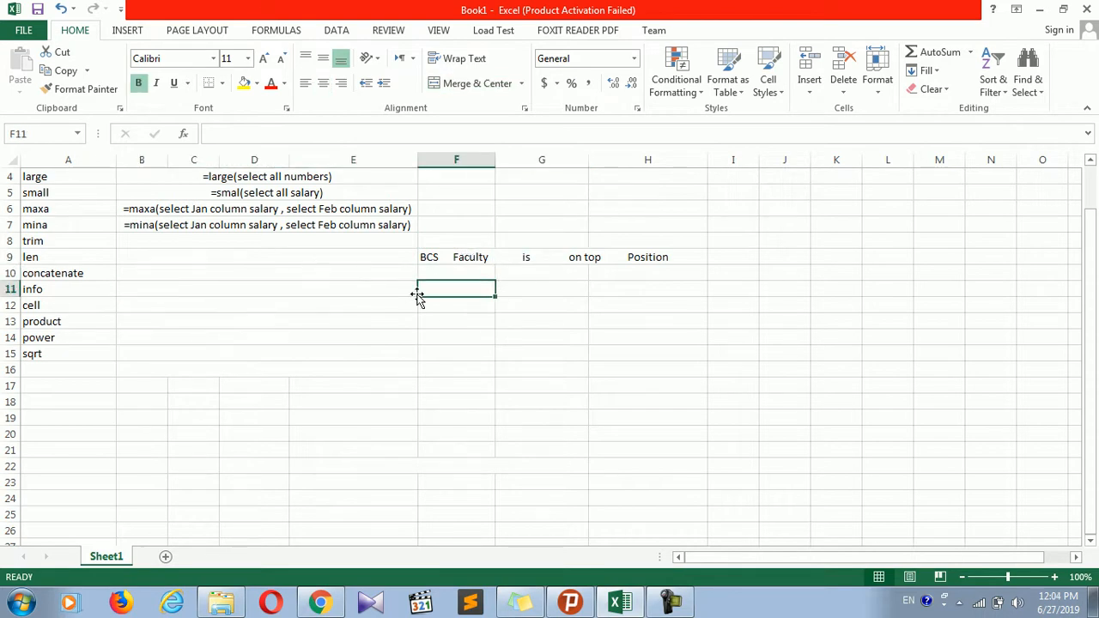
- Enter the trim syntax note '=trim(select the all text ) as text in merged cell B8
click(234, 256)
scroll(233, 262, up, 1)
click(229, 290)
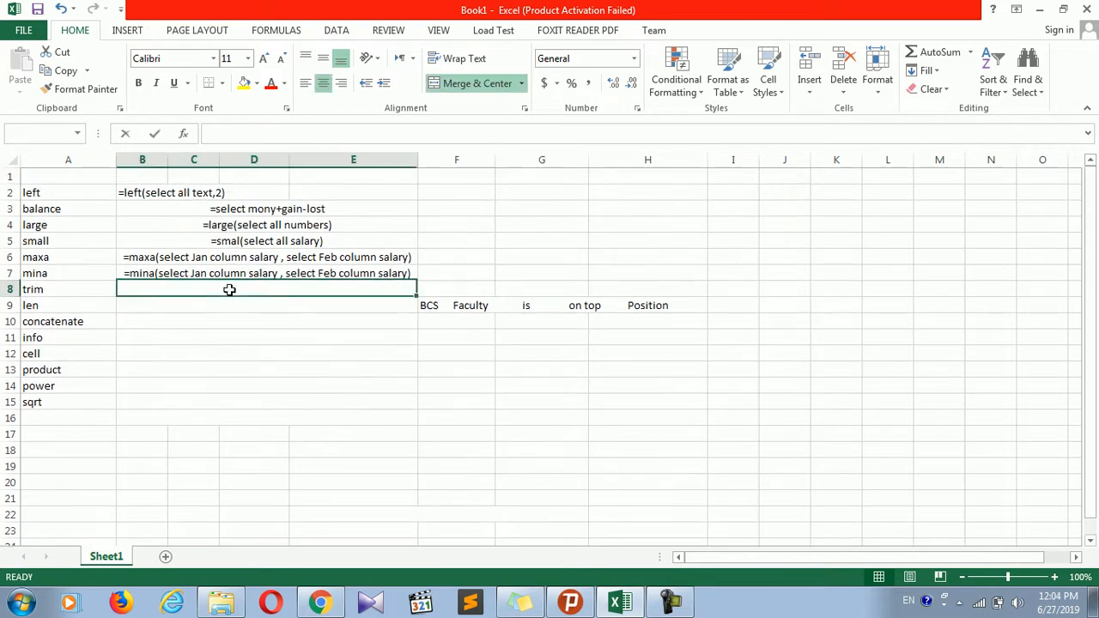
double_click(229, 290)
text('=trim(select the all text )
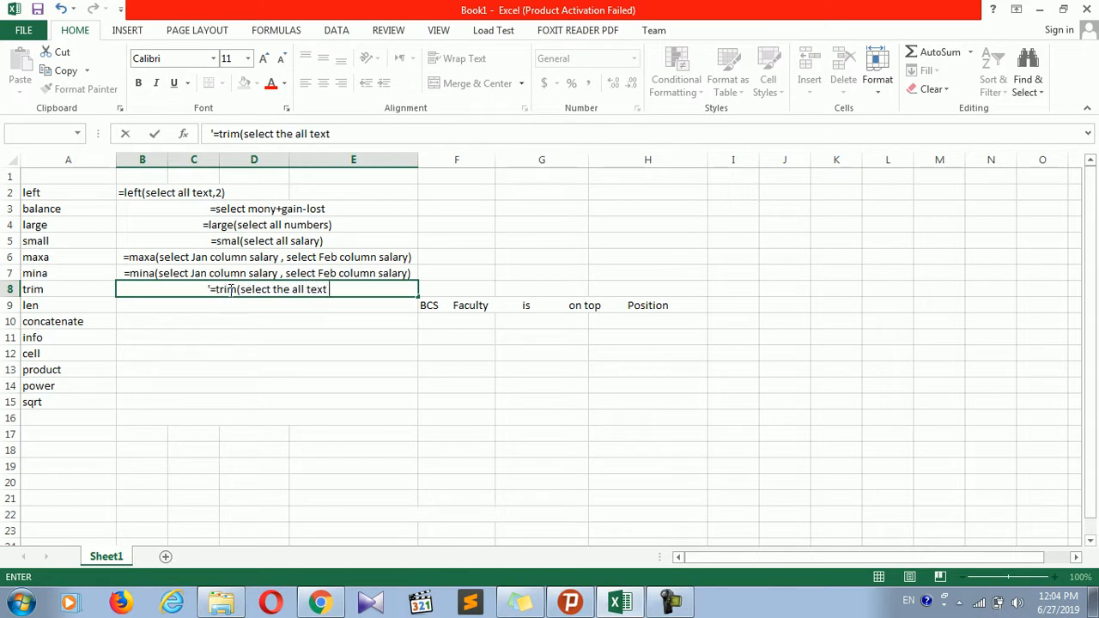
text())
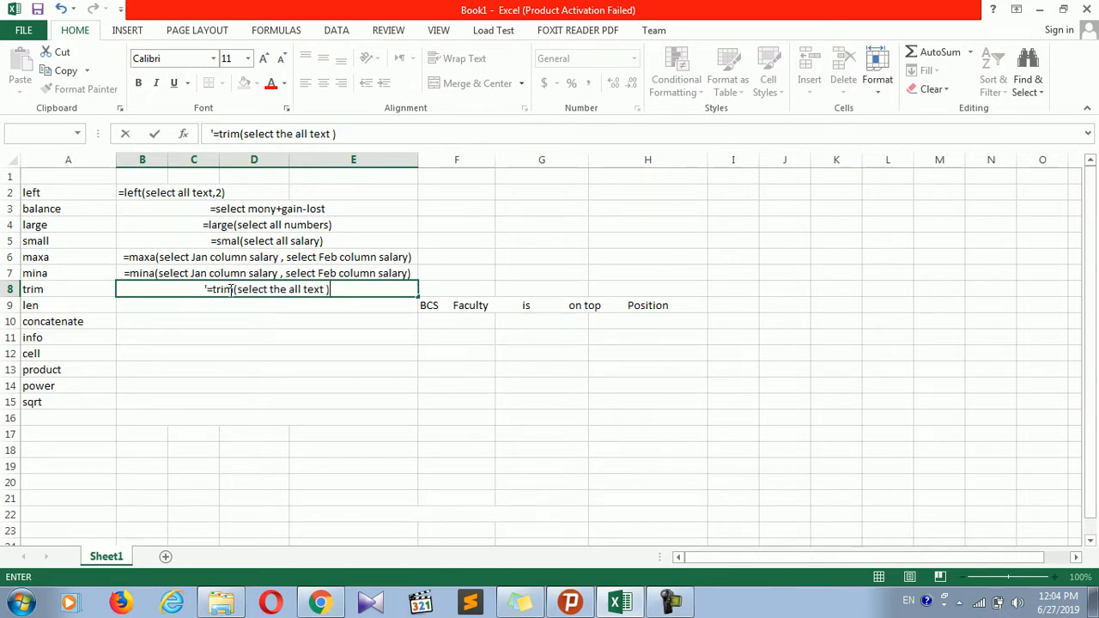
click(455, 324)
- Enter the formula =trim(F9) in F11 to strip the extra spaces from the sample sentence, and select the result
click(452, 337)
double_click(452, 338)
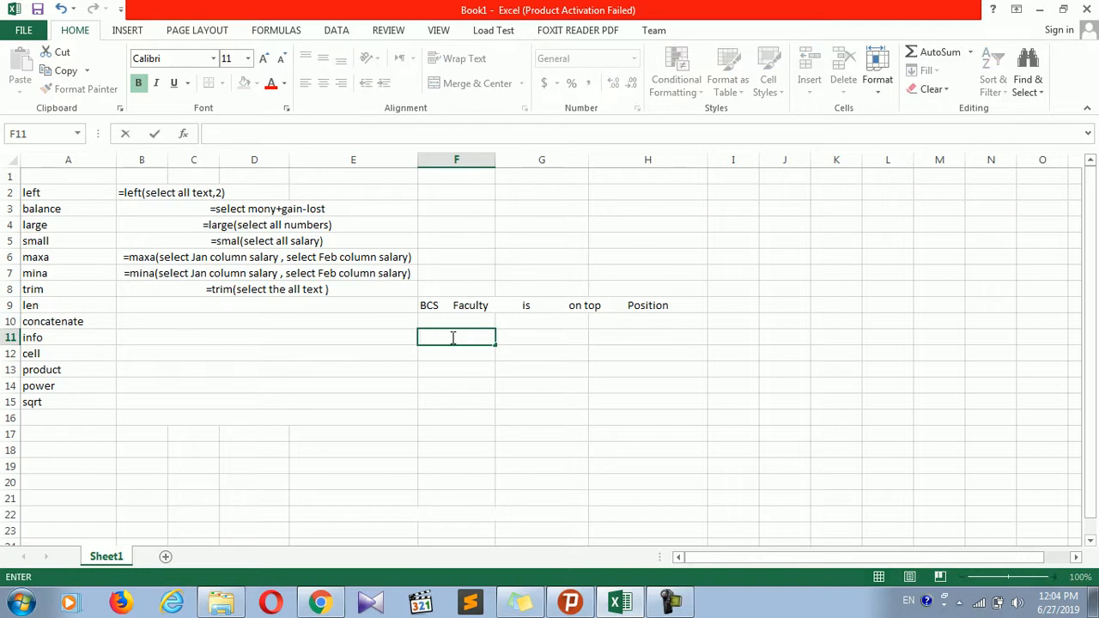
text(=tre)
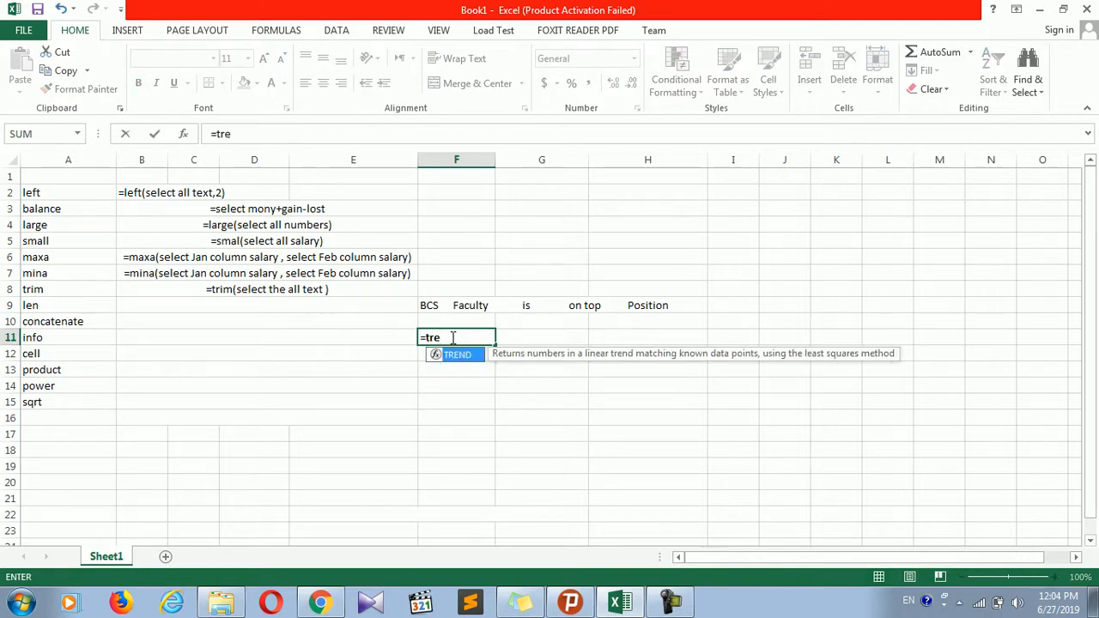
key(BackSpace)
text(im)
text())
key(BackSpace)
text(()
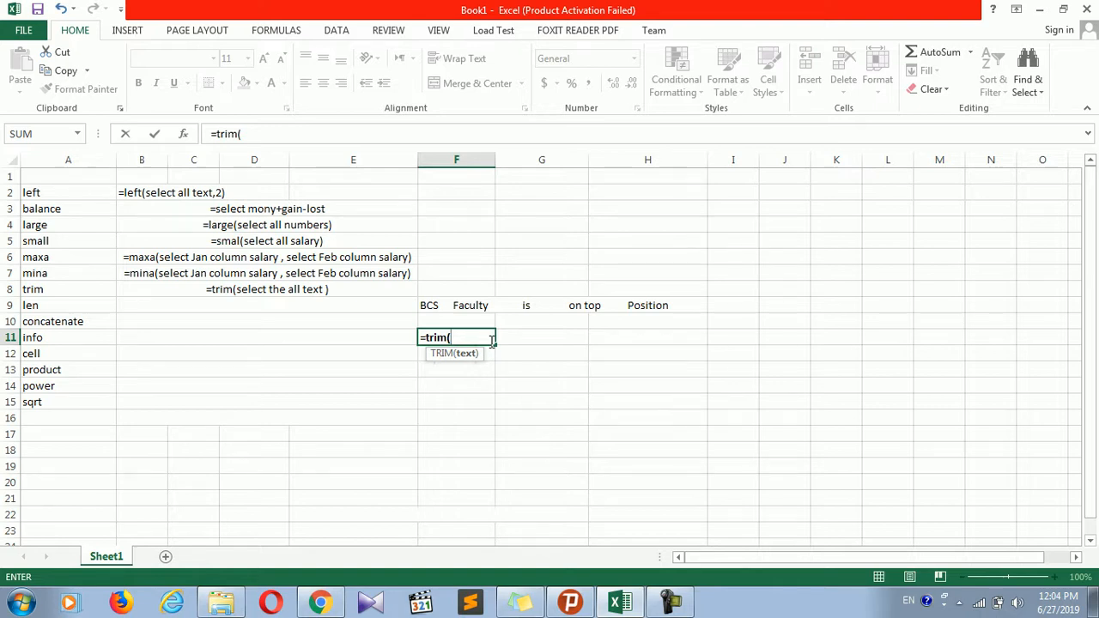
click(429, 308)
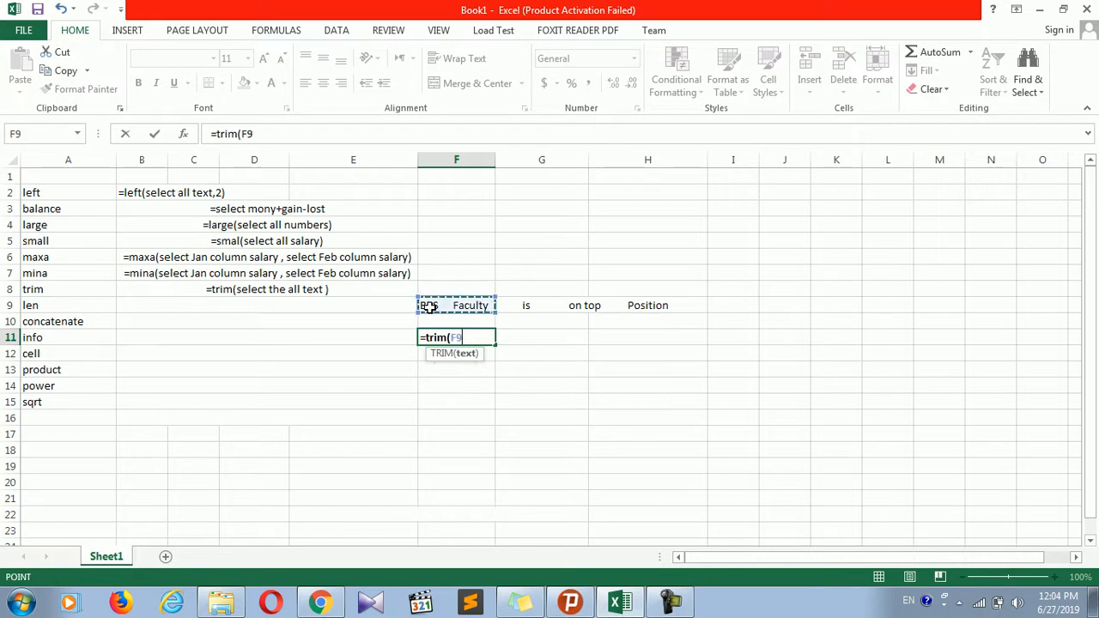
text())
key(Return)
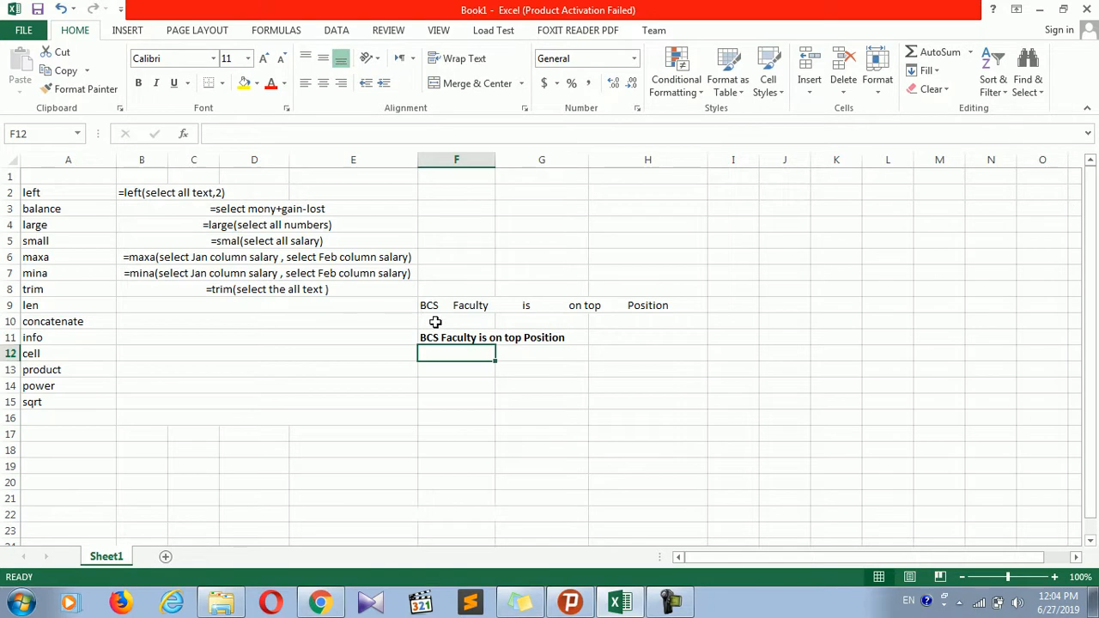
click(439, 341)
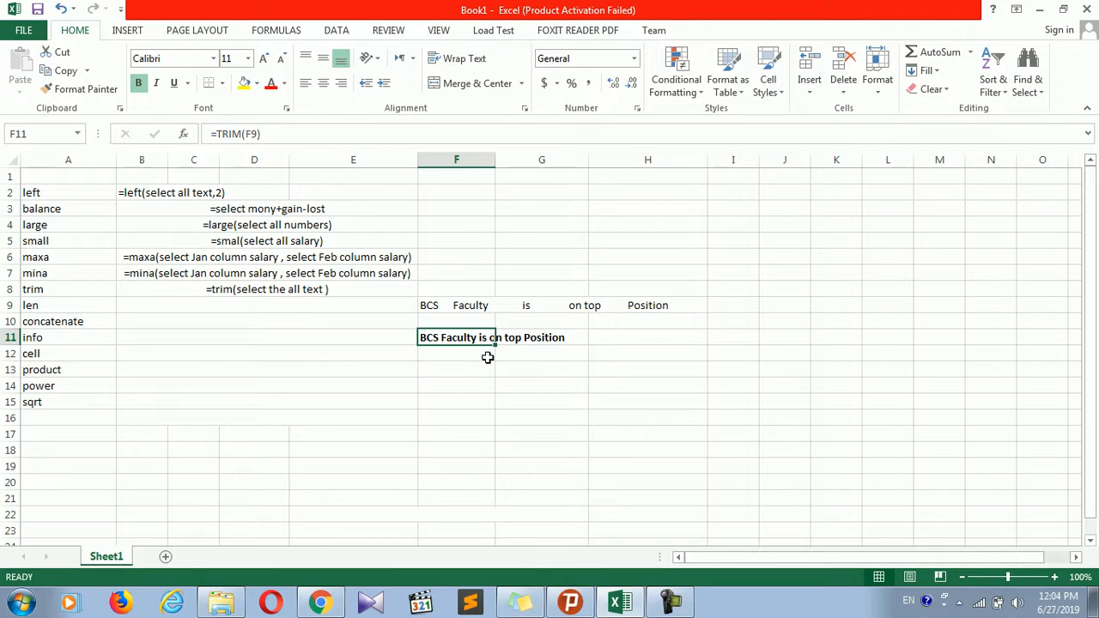
- Start the len syntax note in merged cell B9 by entering =len(tex)
click(195, 318)
click(214, 292)
click(218, 306)
text(=len()
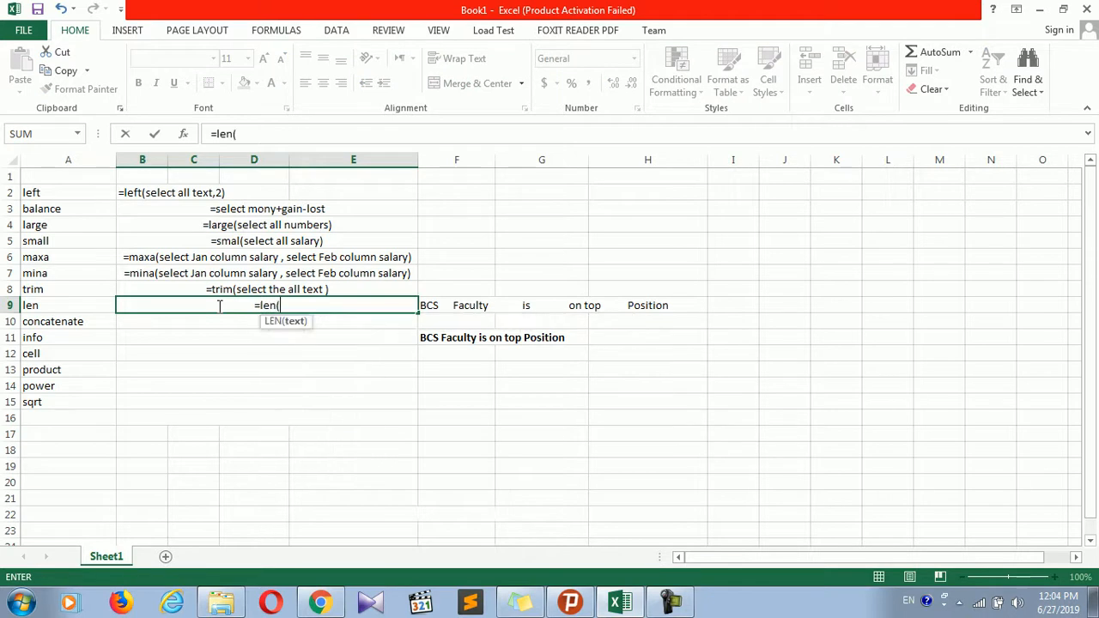
text(tex)
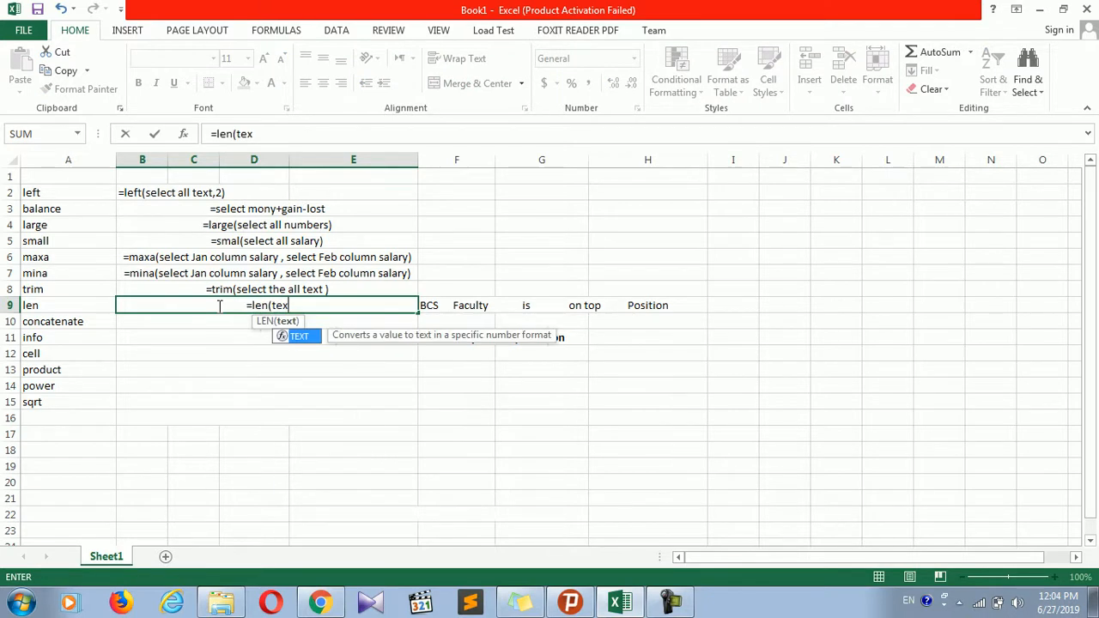
key(Left)
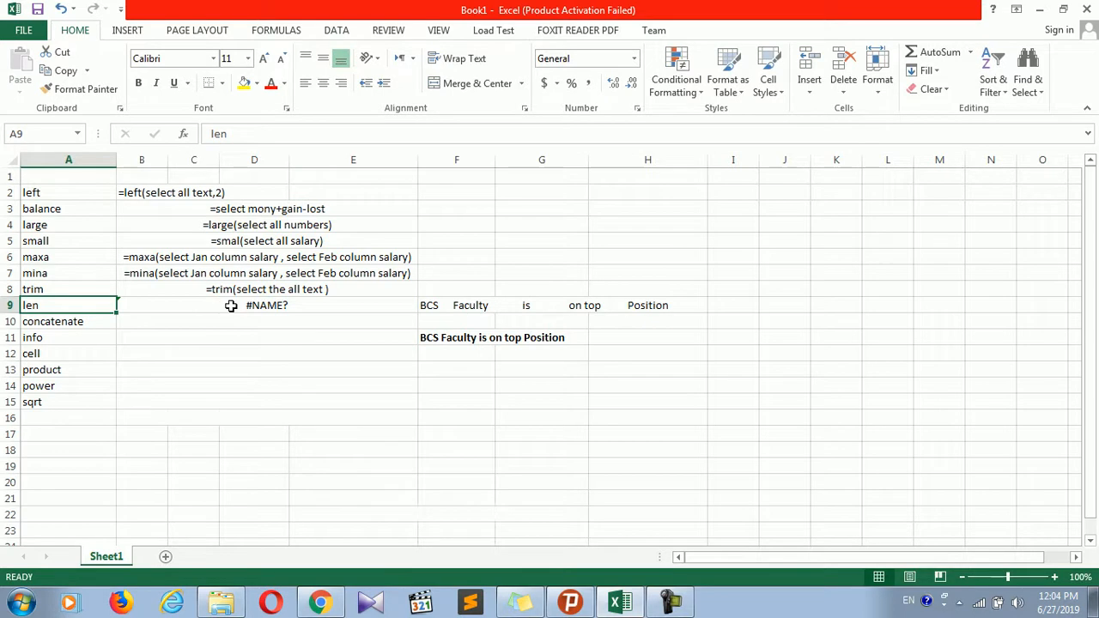
- Convert the entry in merged cell B9 to text and reword it as the syntax note '=LEN(select the text )
click(218, 306)
double_click(234, 302)
text('=LEN(tex)
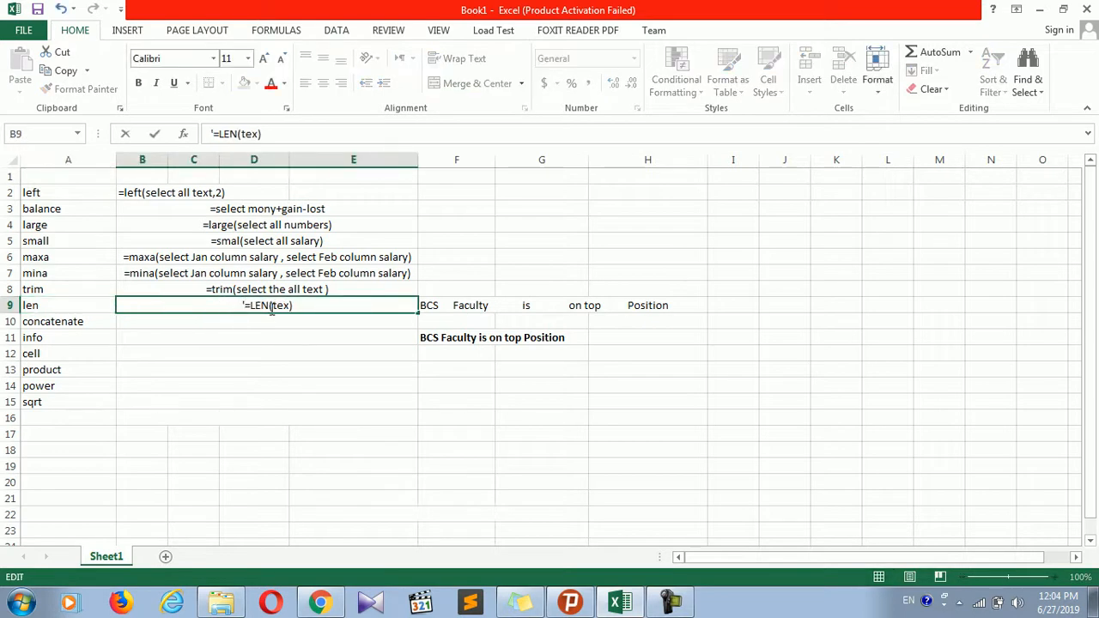
key(BackSpace)
key(BackSpace)
key(BackSpace)
text(selet)
key(BackSpace)
text(ct the te)
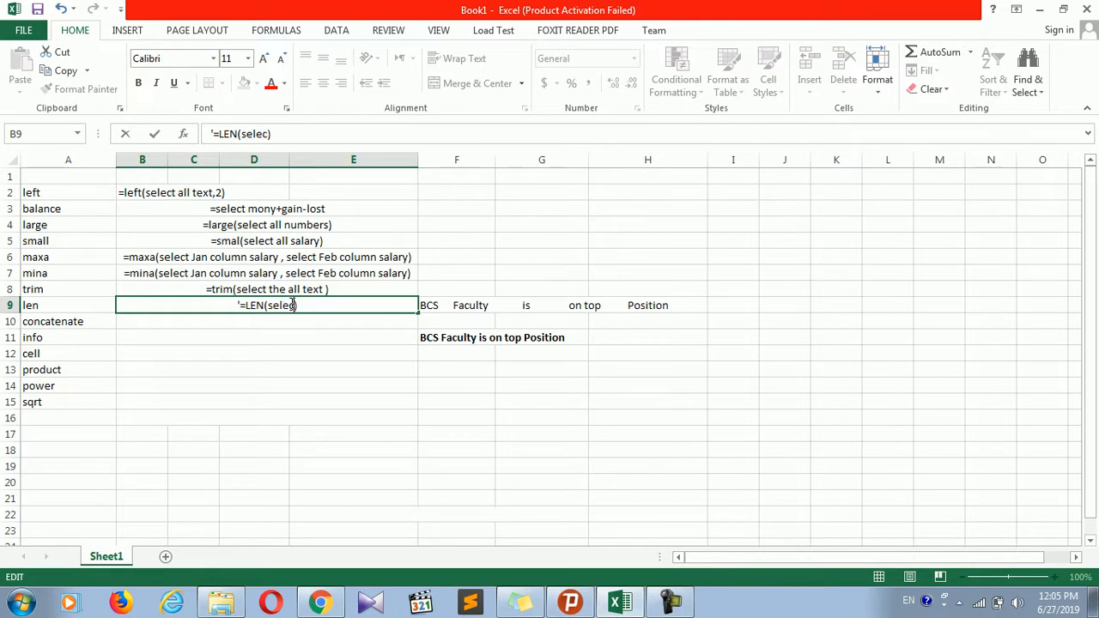
text(xt ))
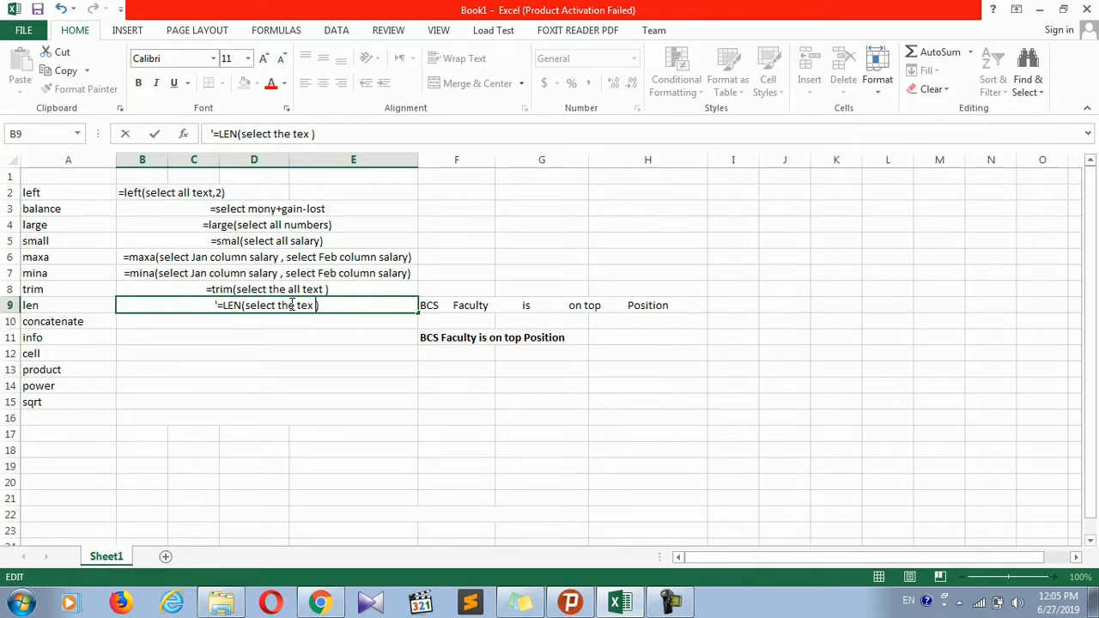
click(478, 308)
- Enter the formula =len(F11) in F12 to count the characters of the trimmed sentence, and select the result
click(459, 354)
text(=les)
key(BackSpace)
text(n)
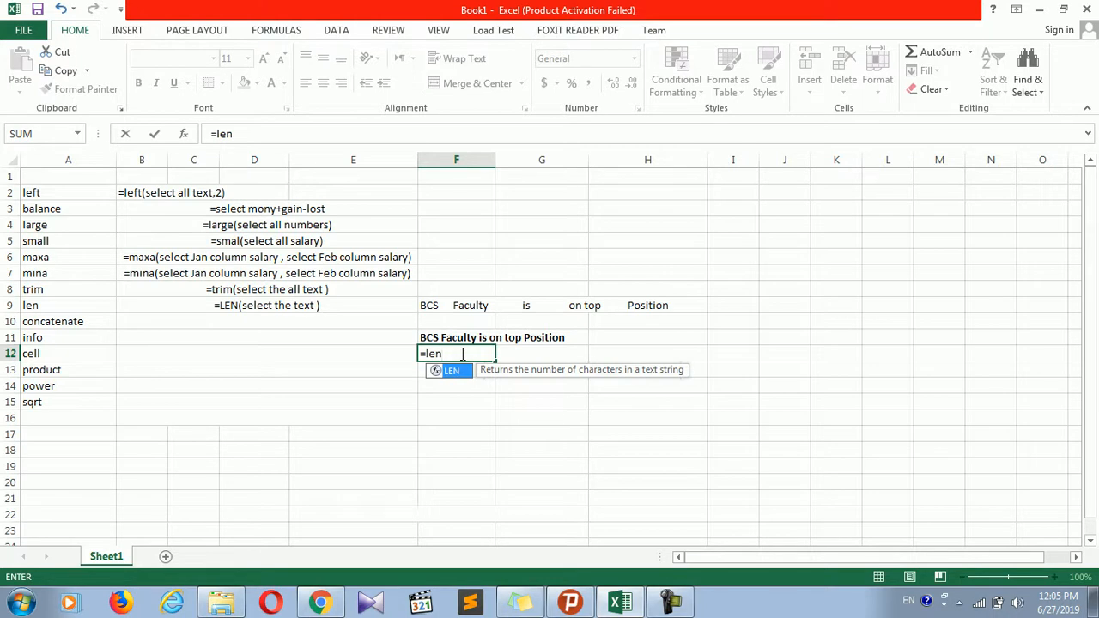
text(()
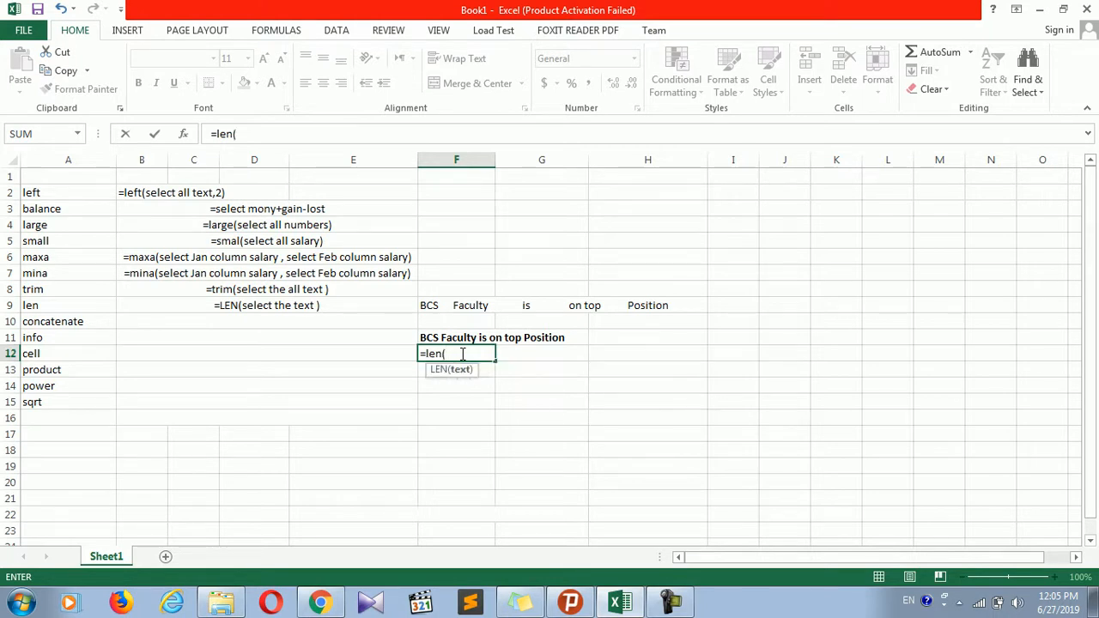
click(438, 340)
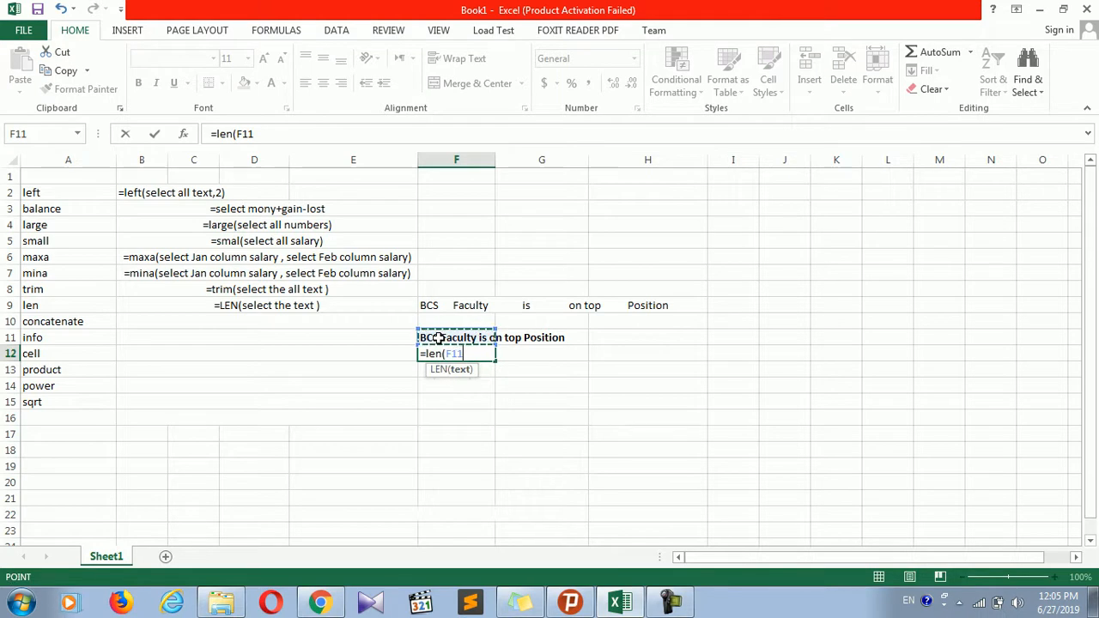
text())
key(Return)
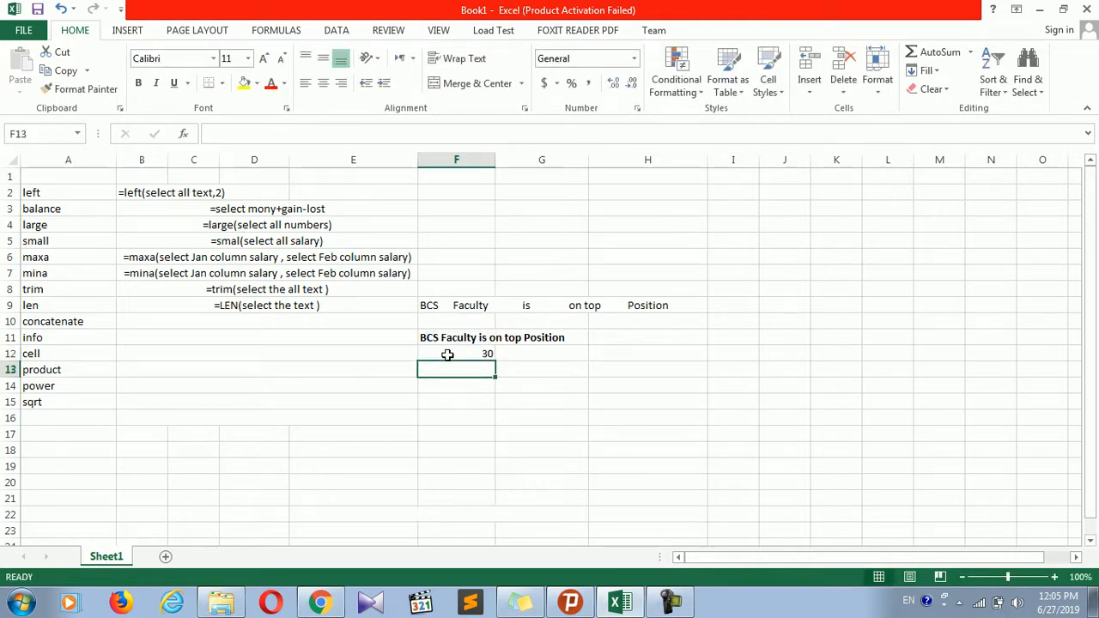
click(447, 355)
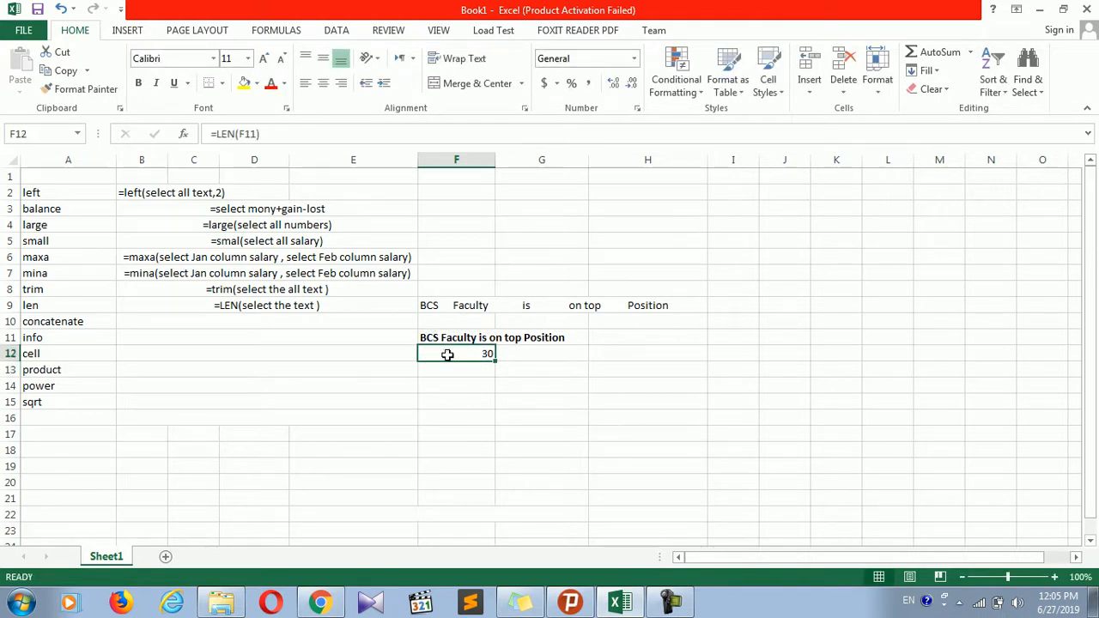
- Clear the TRIM and LEN example from cells F9:H12
click(426, 338)
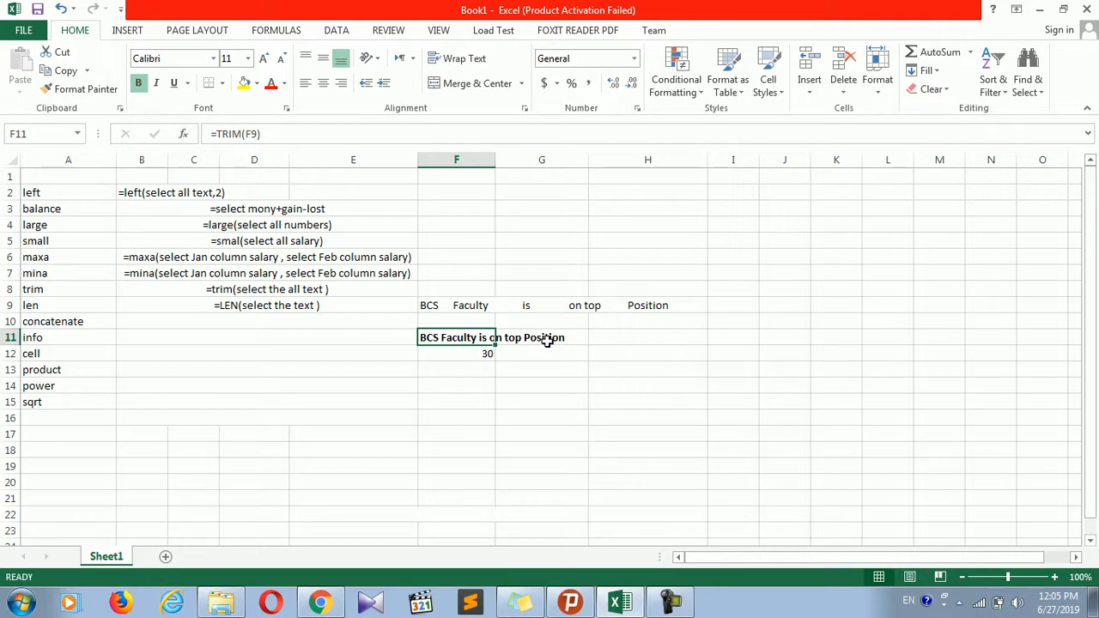
click(423, 366)
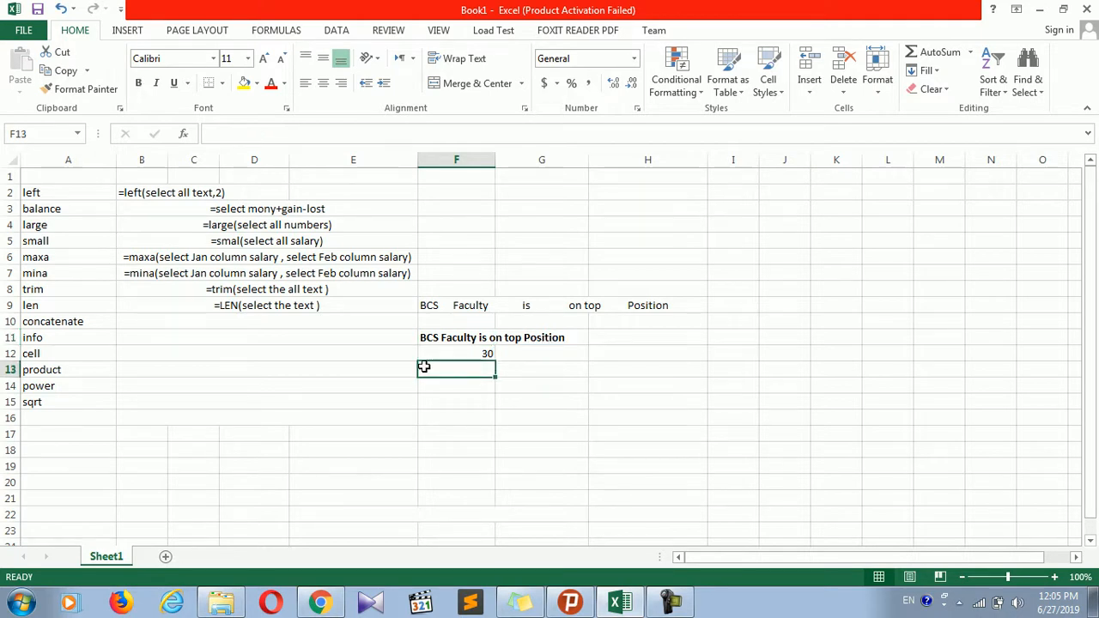
click(217, 309)
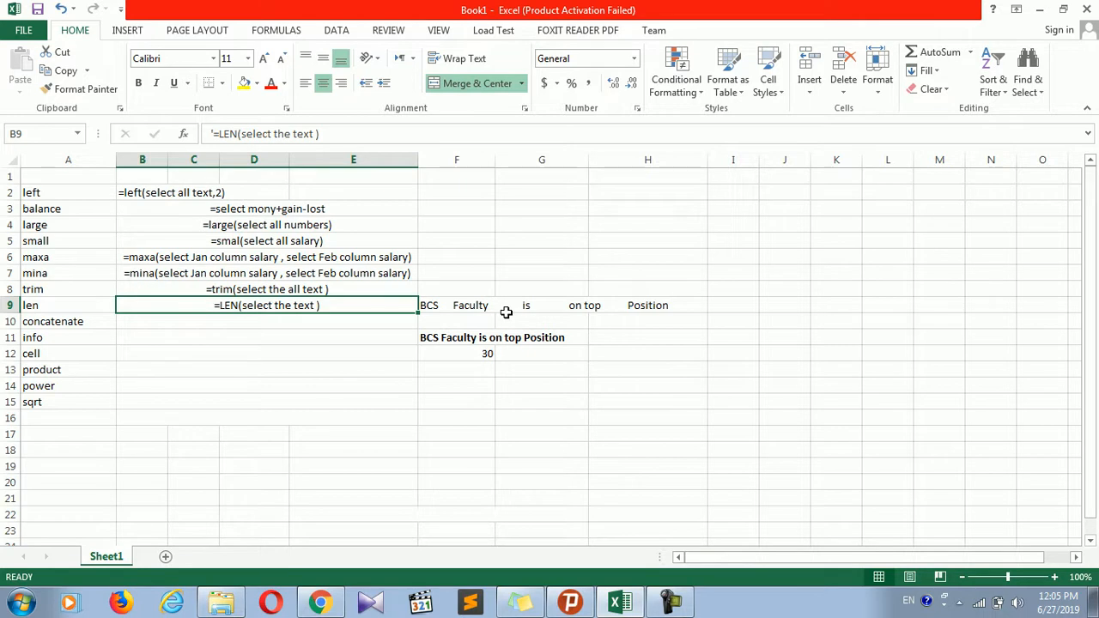
drag(429, 306, 611, 357)
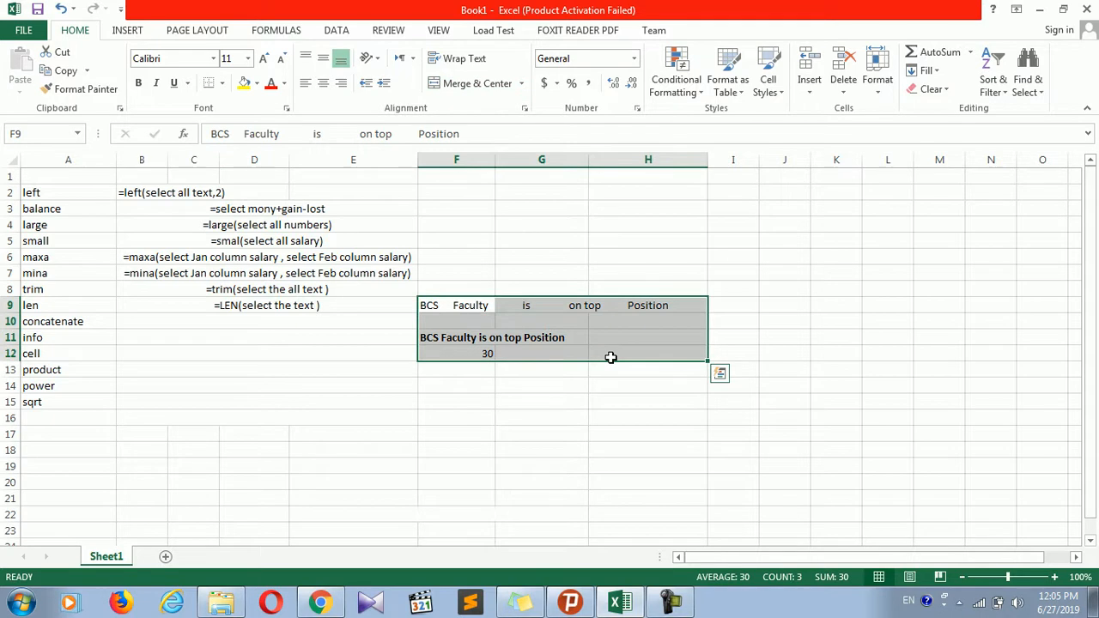
key(Delete)
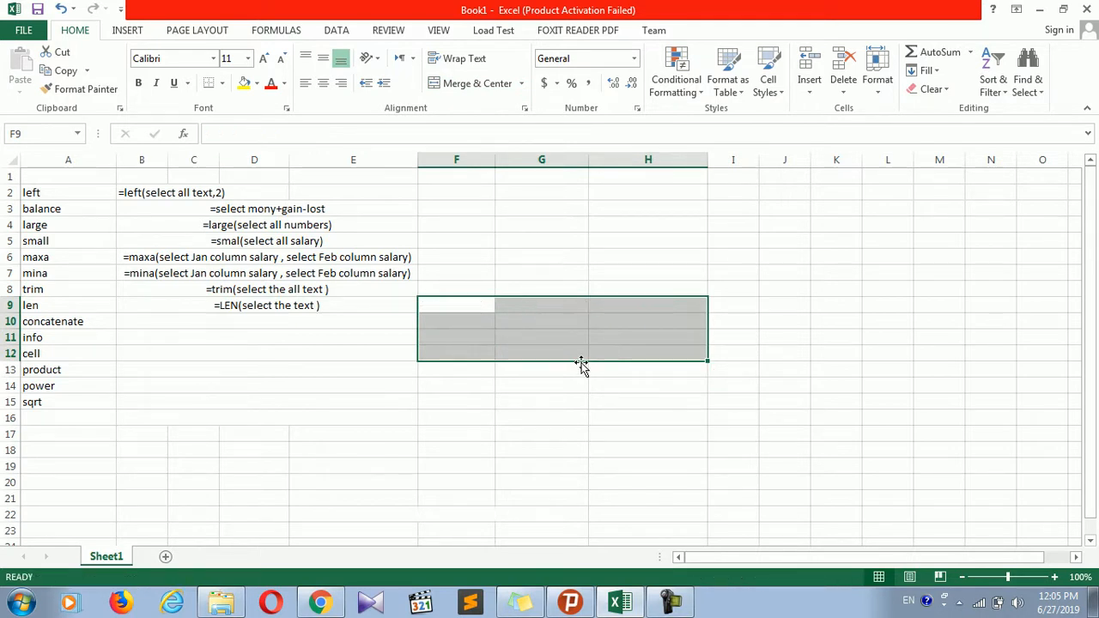
- Enter the column headers Name, Major and Details in cells F13, G13 and H13
click(457, 379)
text(Name)
key(Tab)
key(Tab)
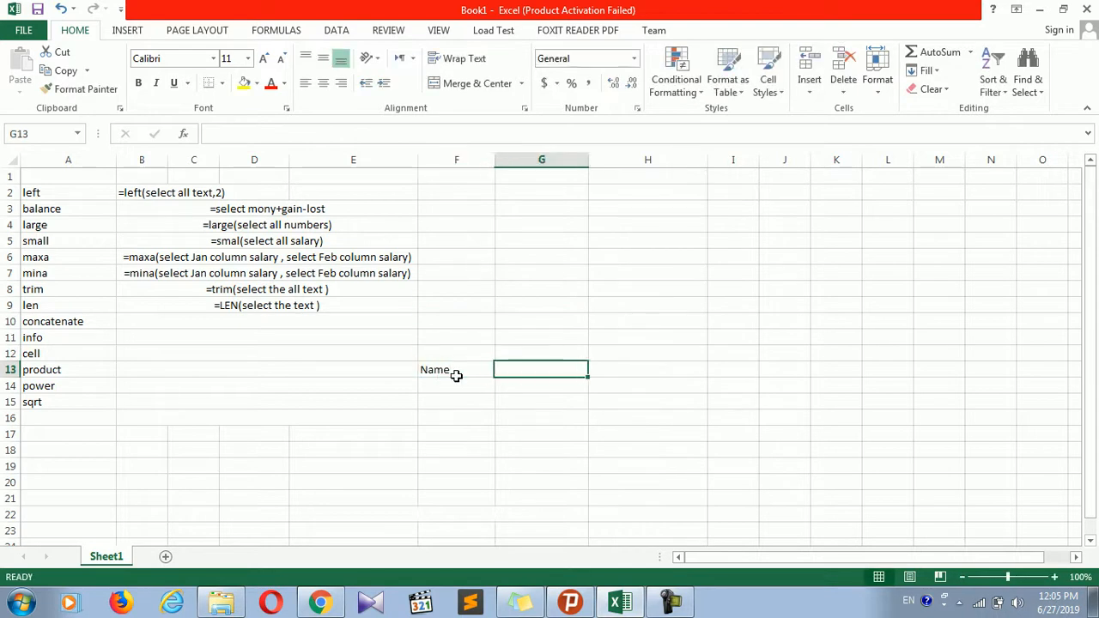
click(534, 363)
text(Major)
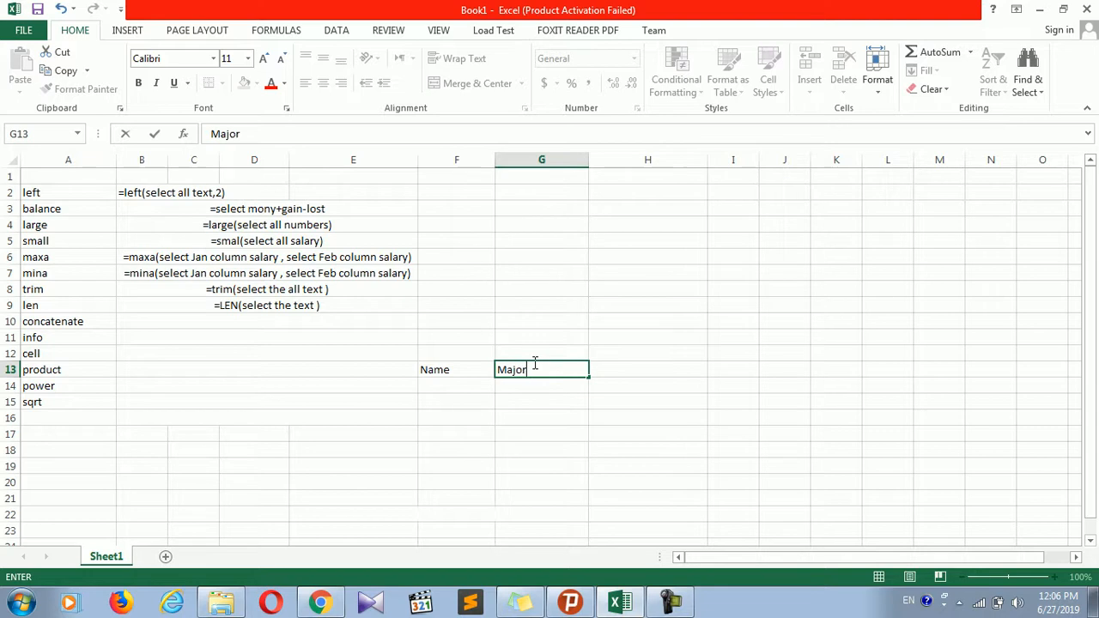
key(Tab)
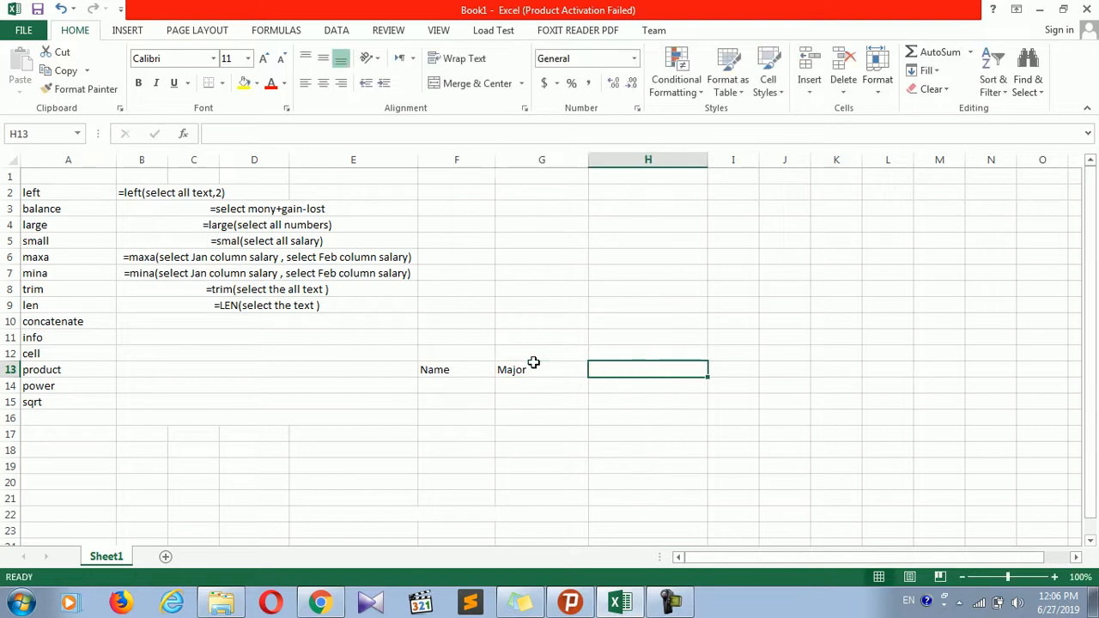
text(Stu)
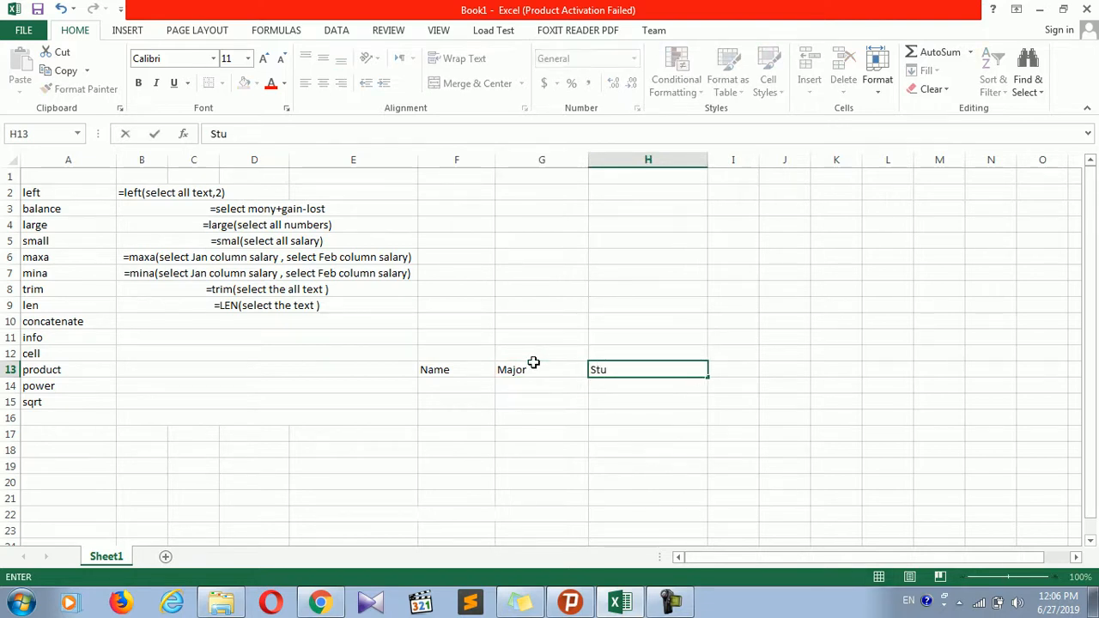
key(BackSpace)
key(BackSpace)
key(BackSpace)
text(Details)
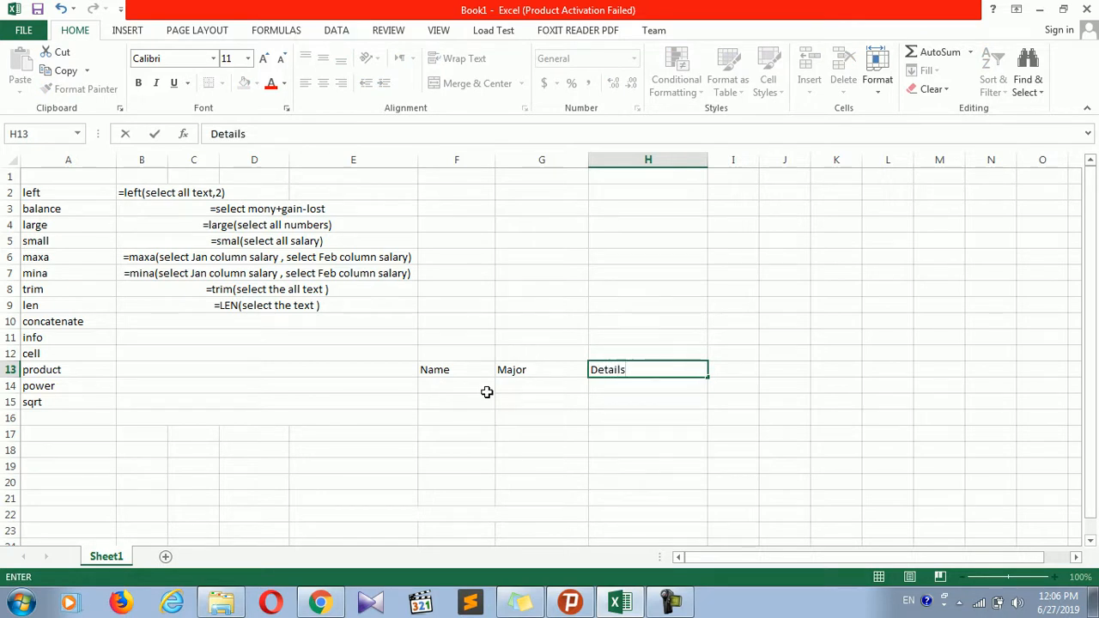
- Fill the Name column in F14:F18 with five sample first names
click(444, 386)
text(N)
key(BackSpace)
text(Ahmad)
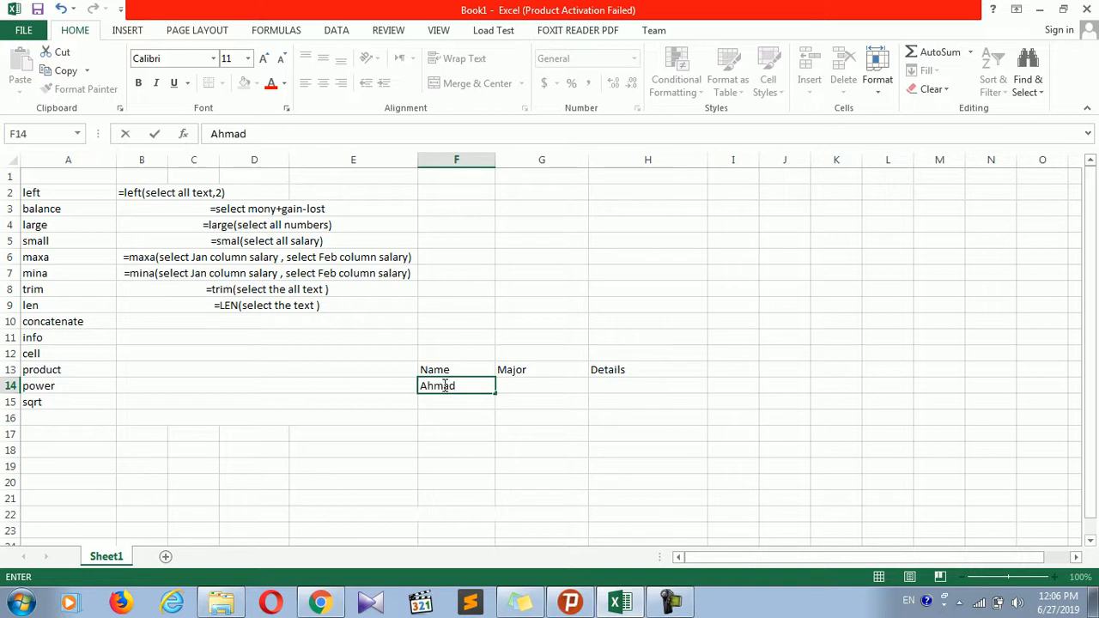
key(Return)
text(Kha)
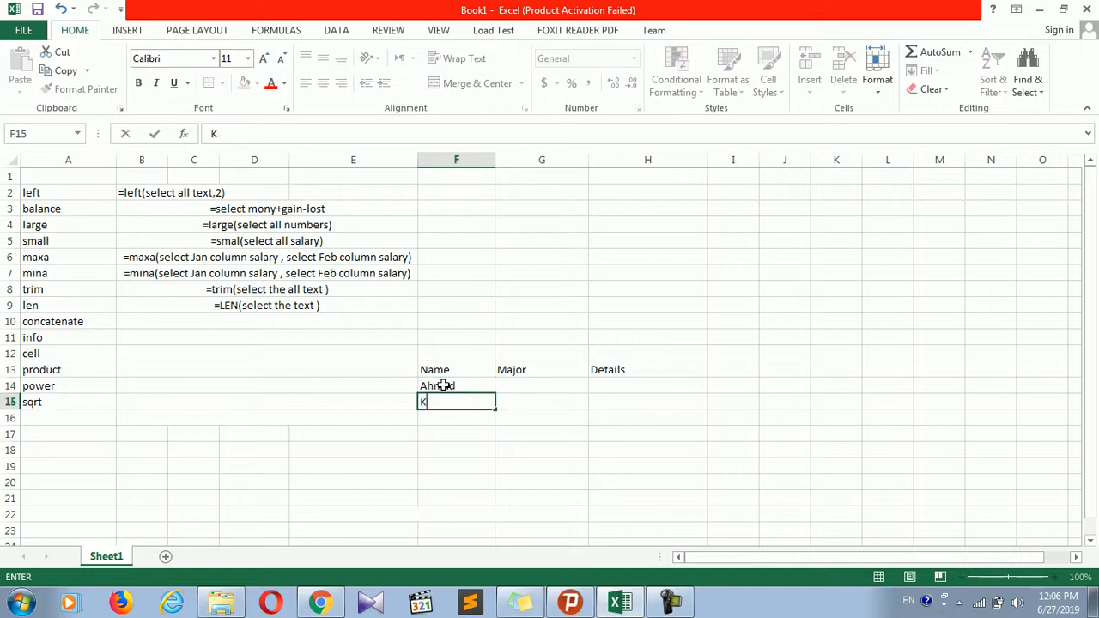
text(Jasim)
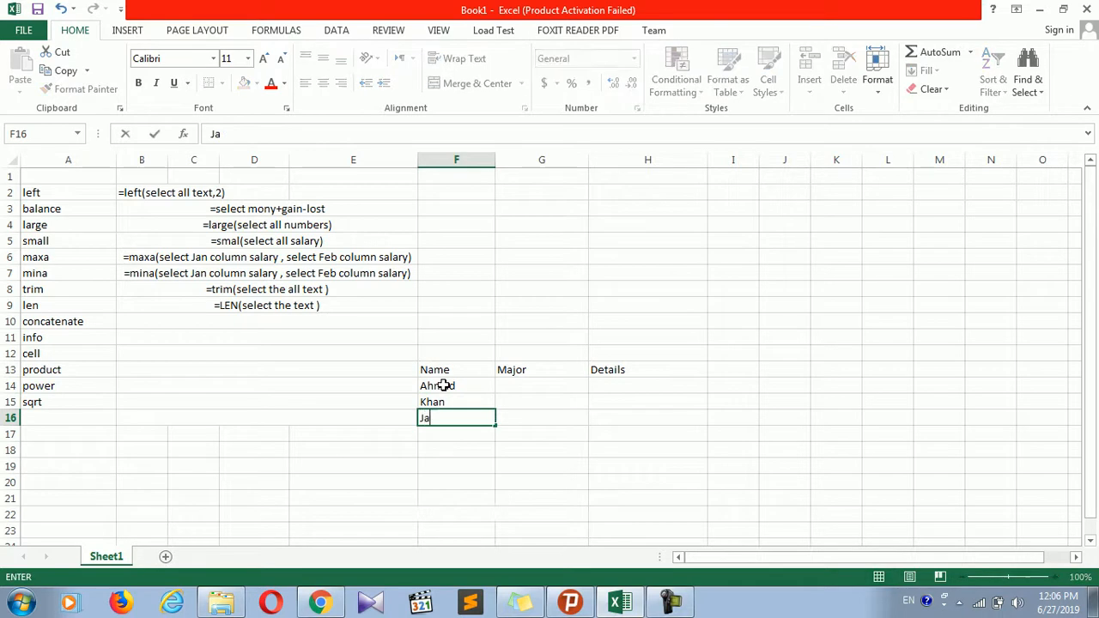
key(BackSpace)
key(BackSpace)
key(BackSpace)
text(mshid)
key(Return)
text(Jalal)
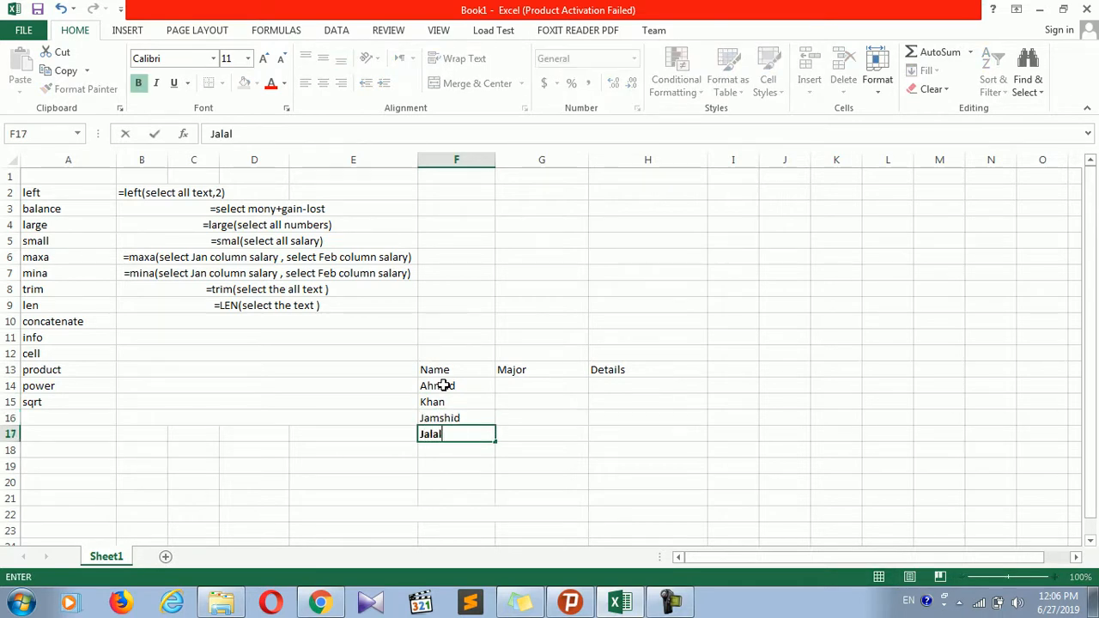
key(Return)
text(Smad)
key(BackSpace)
key(BackSpace)
text(amad)
- Fill the Major column in G14:G18 with BCS, DIT, BBA, BMCJ and BCS
click(508, 389)
text(BCC)
key(BackSpace)
text(S)
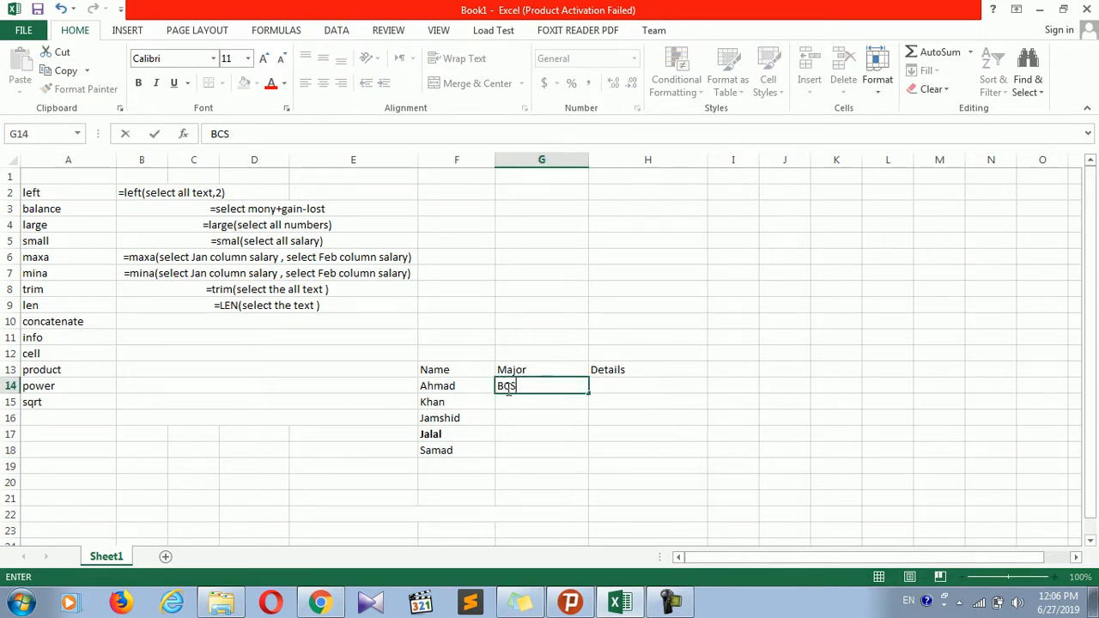
key(Return)
text(DIT)
key(Return)
text(Bba])
key(BackSpace)
key(BackSpace)
key(BackSpace)
text(B)
key(BackSpace)
text(BA)
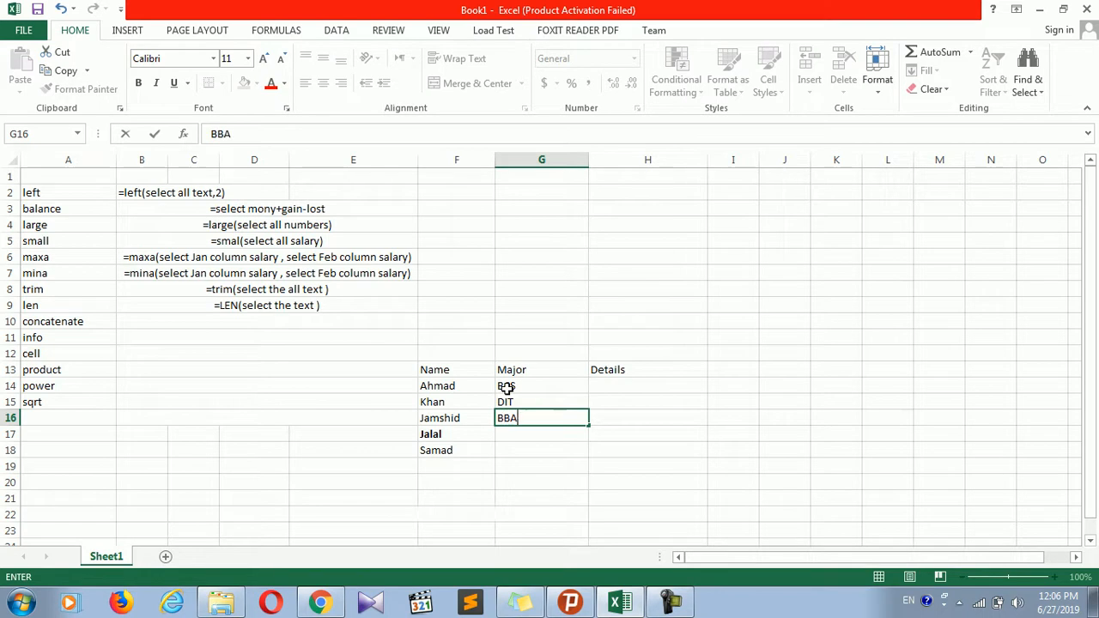
key(Return)
text(B)
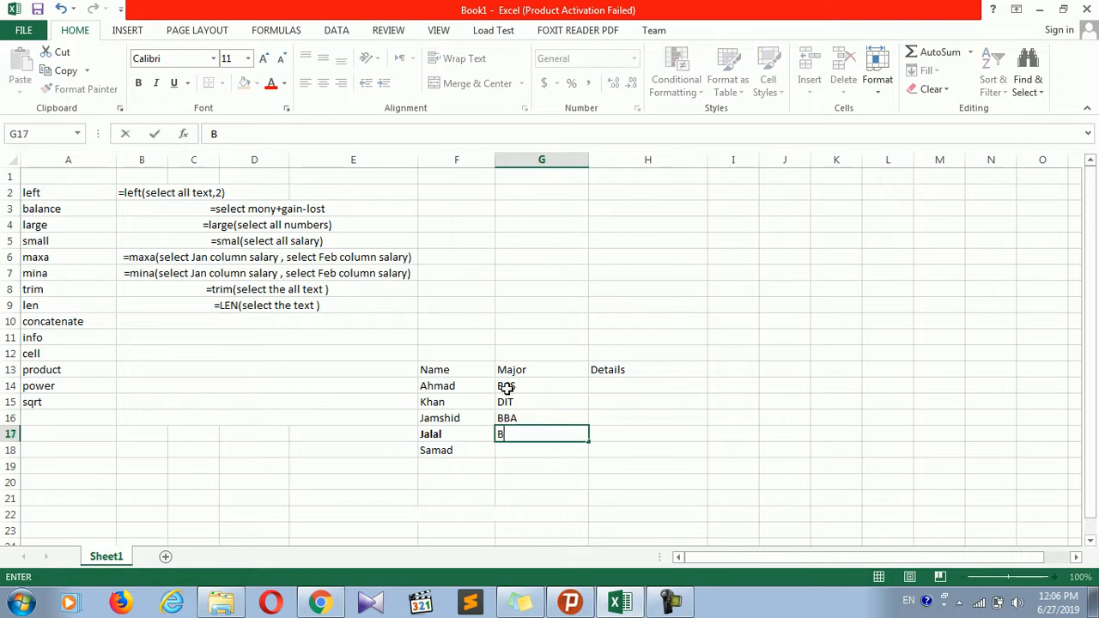
text(MCJ)
key(Return)
key(Up)
key(Down)
key(Down)
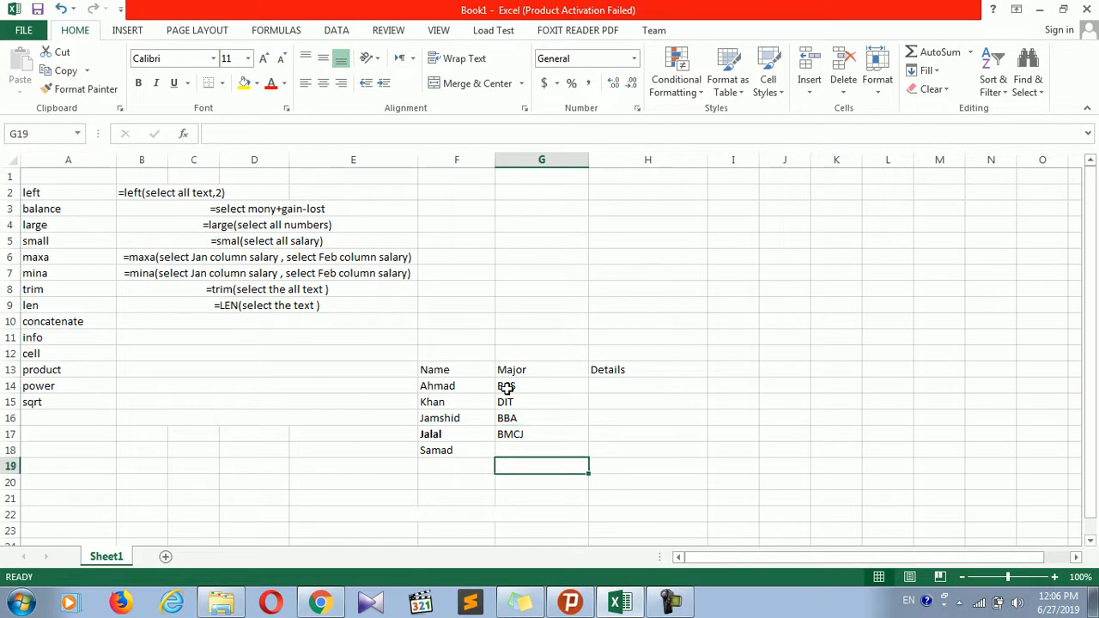
key(Up)
text(BCS)
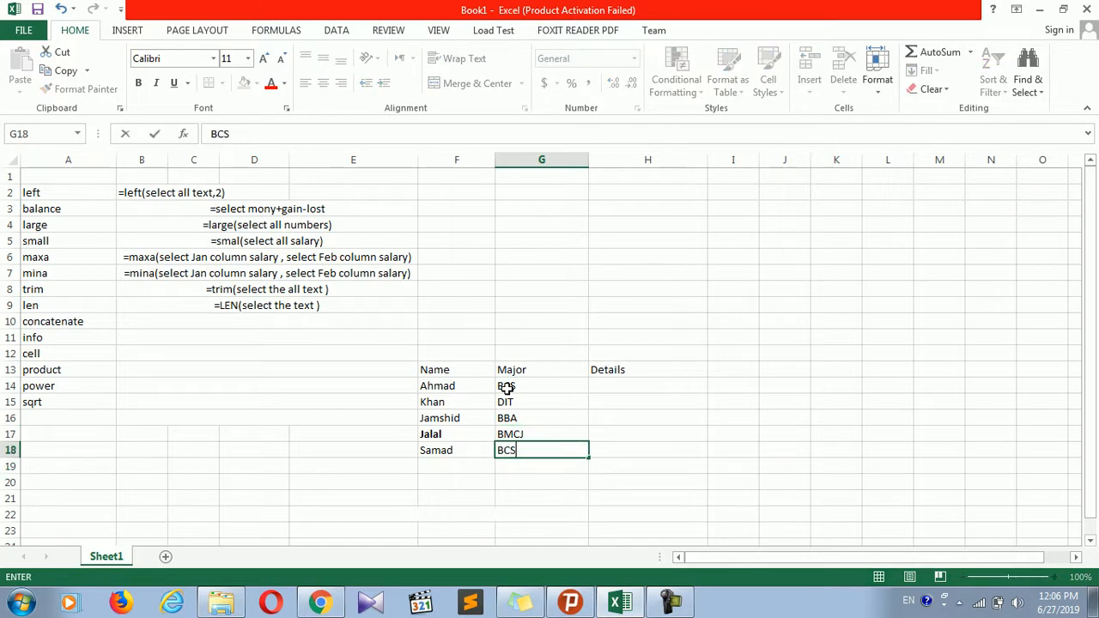
click(644, 369)
click(613, 399)
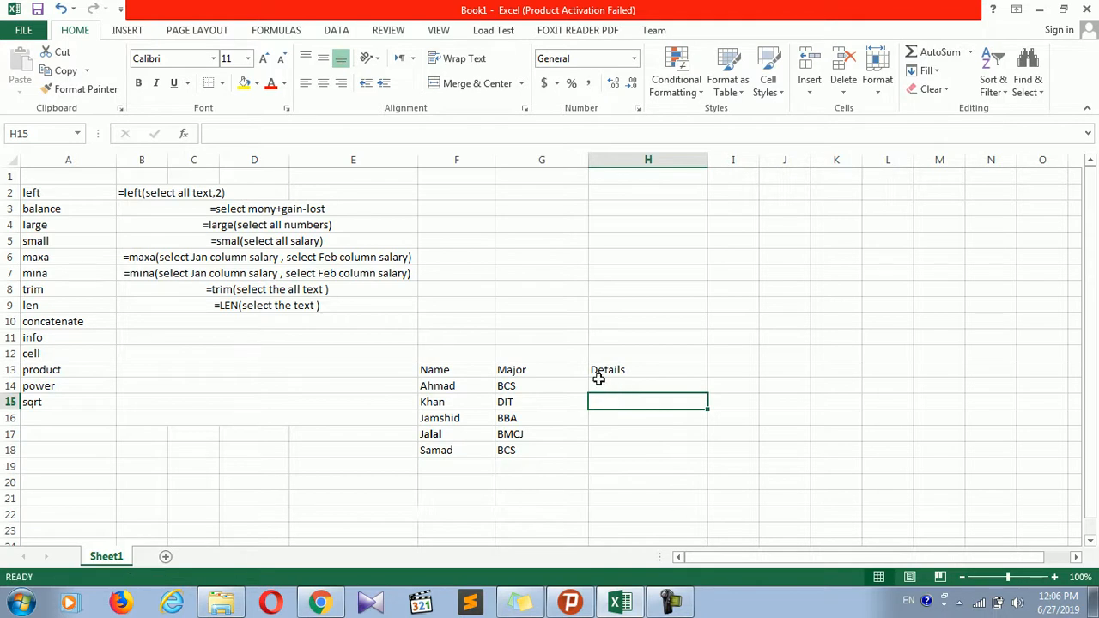
click(611, 386)
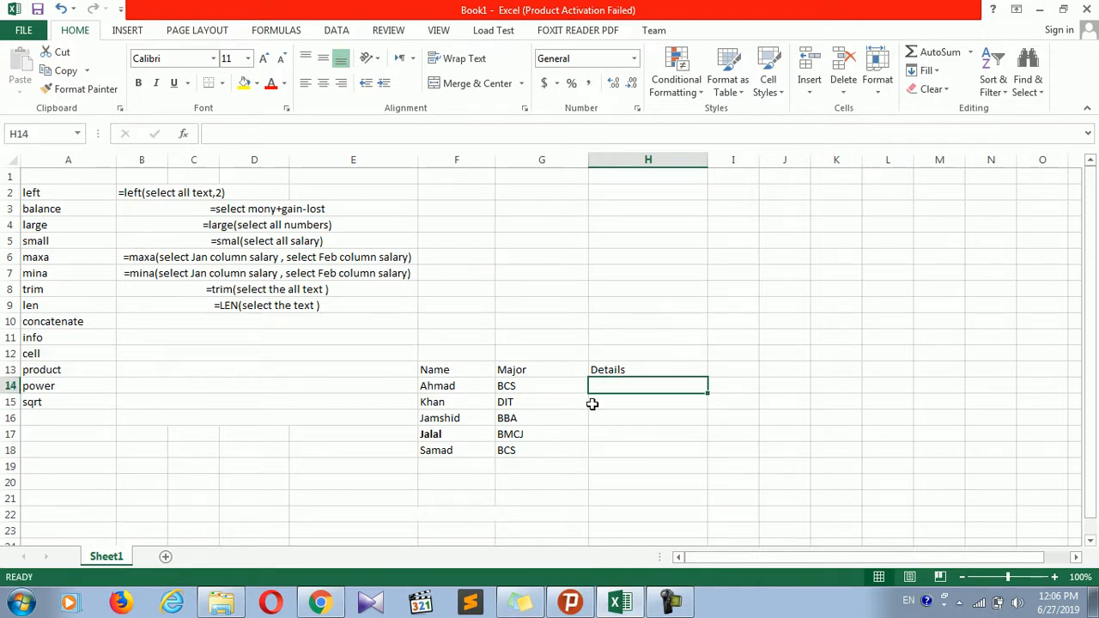
click(410, 392)
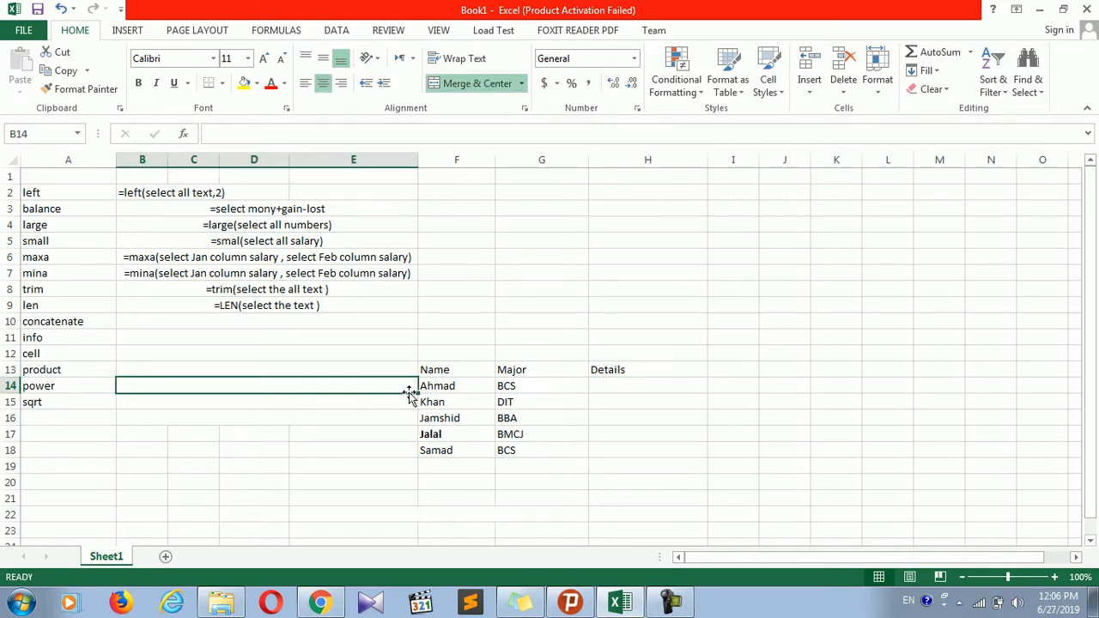
click(466, 396)
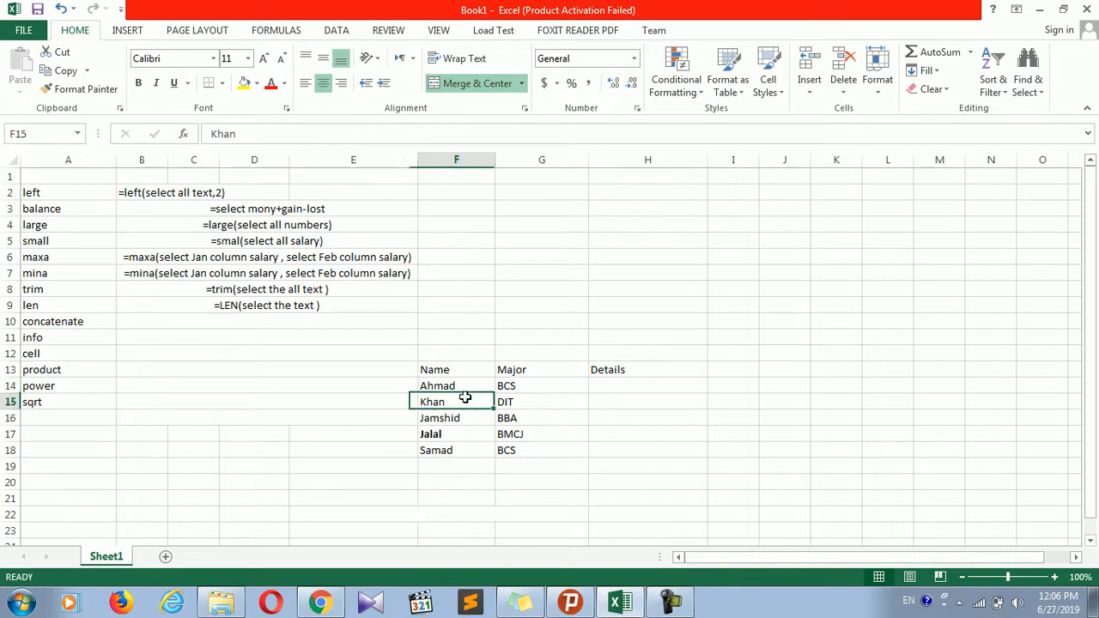
click(594, 387)
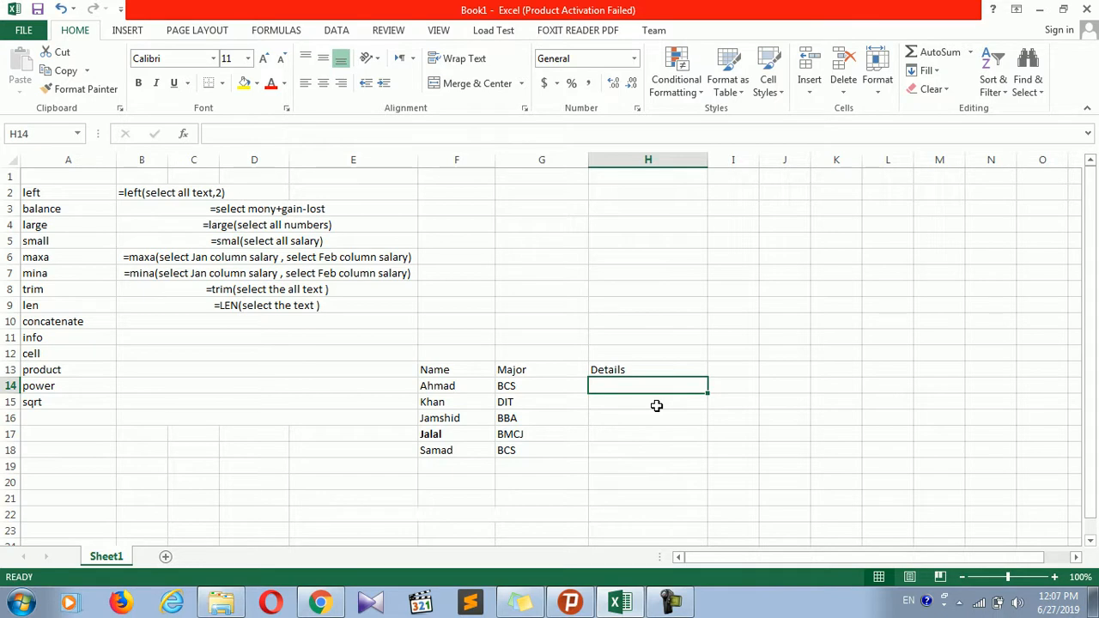
- Write the partial syntax note =concatenate(select name ," as plain text in B10, beside the concatenate label
click(338, 318)
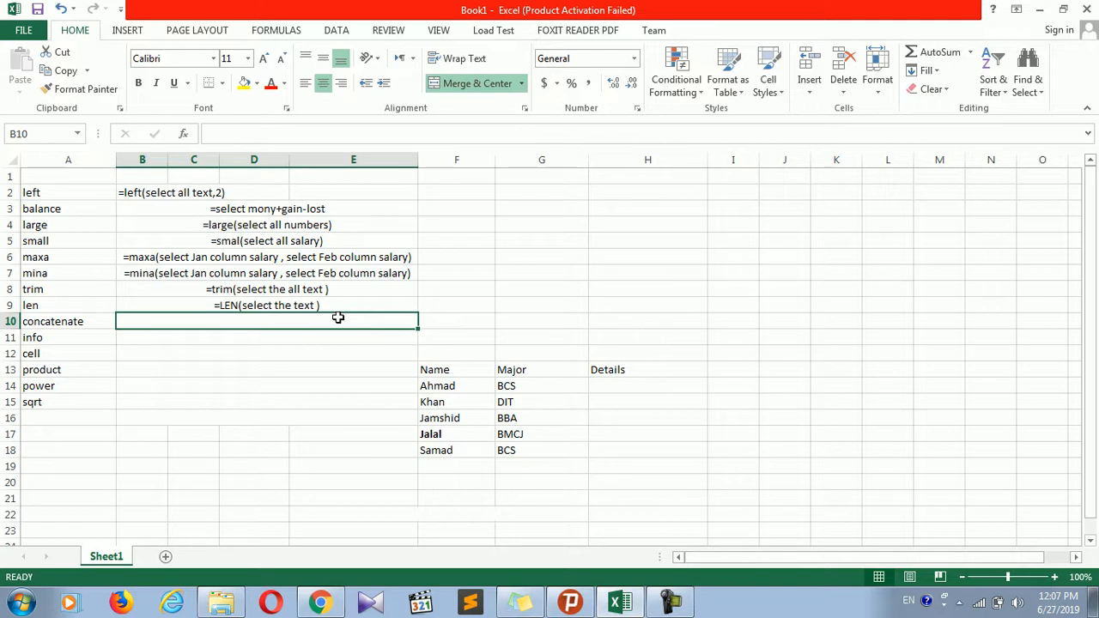
text('=con)
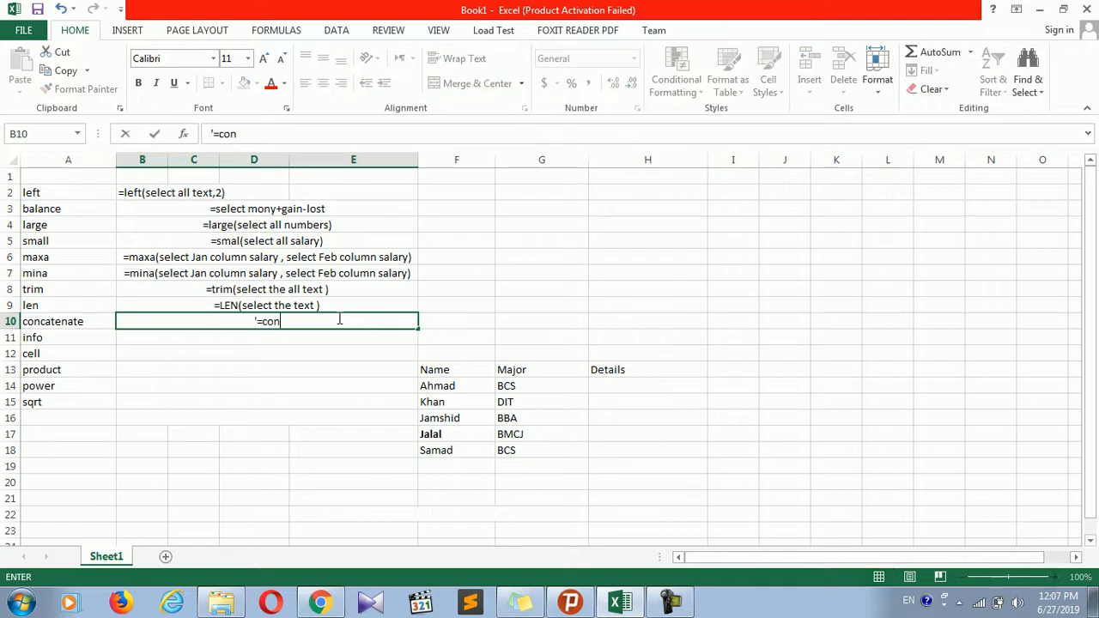
text(catenate()
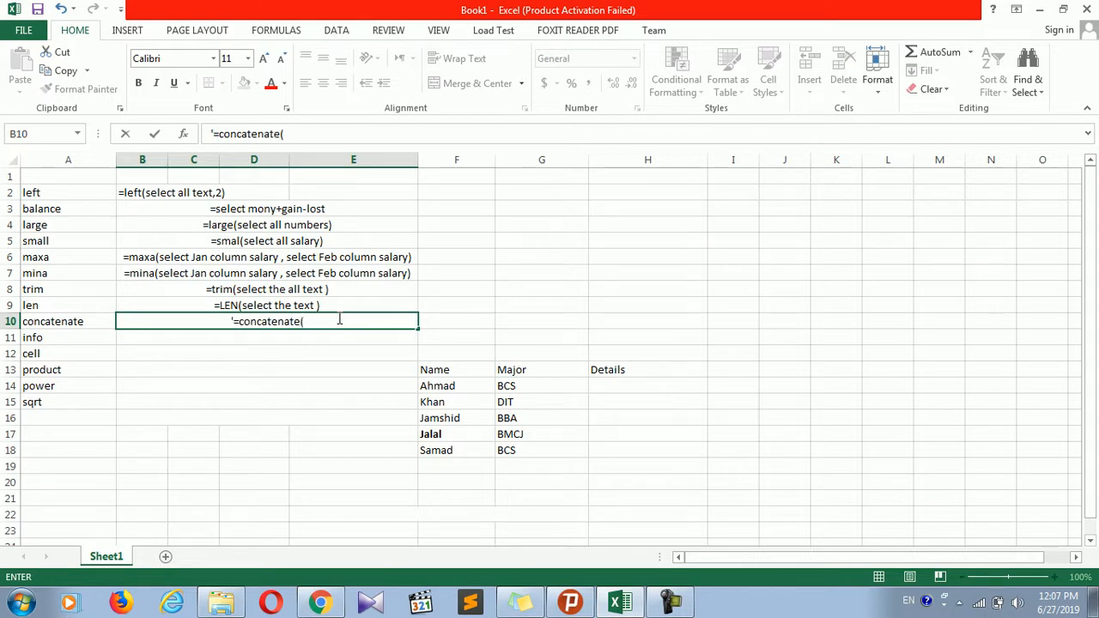
text(selct)
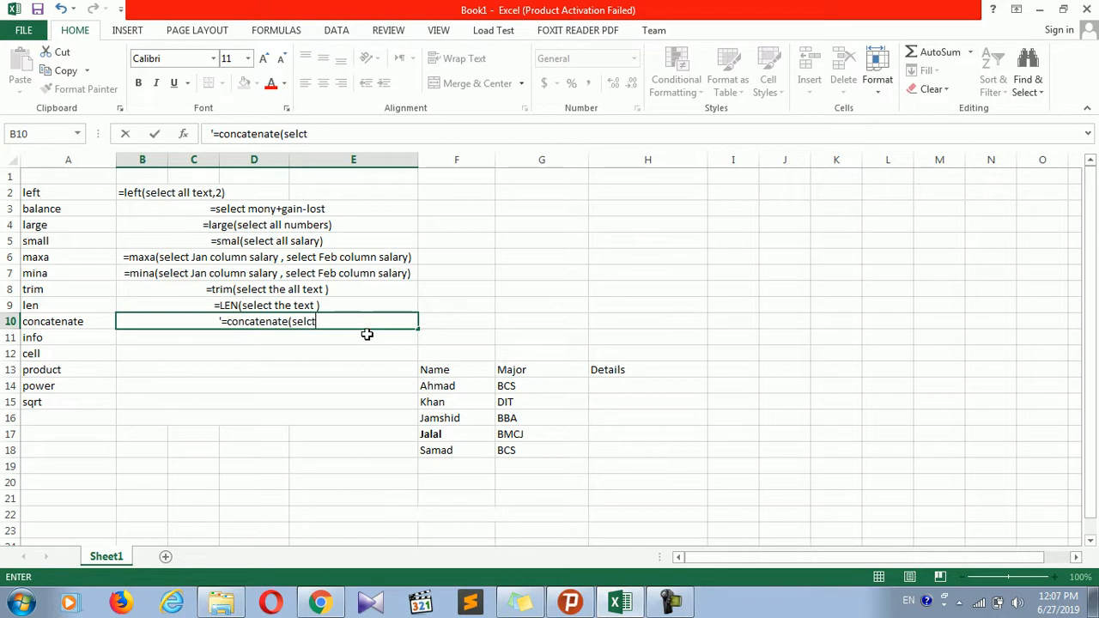
key(BackSpace)
key(BackSpace)
text(ect)
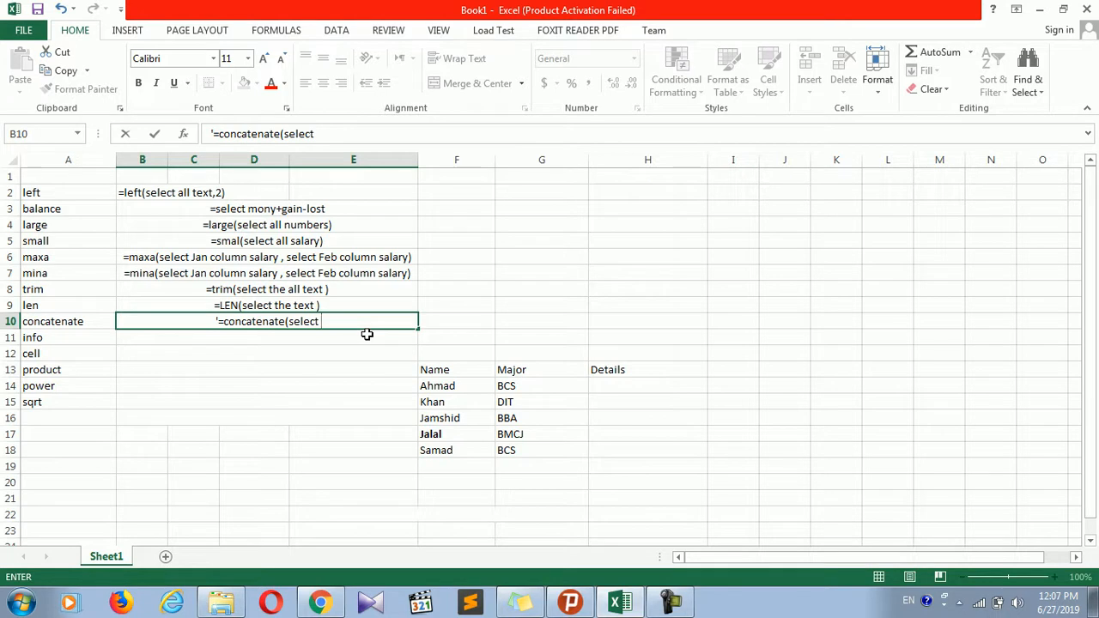
text(name)
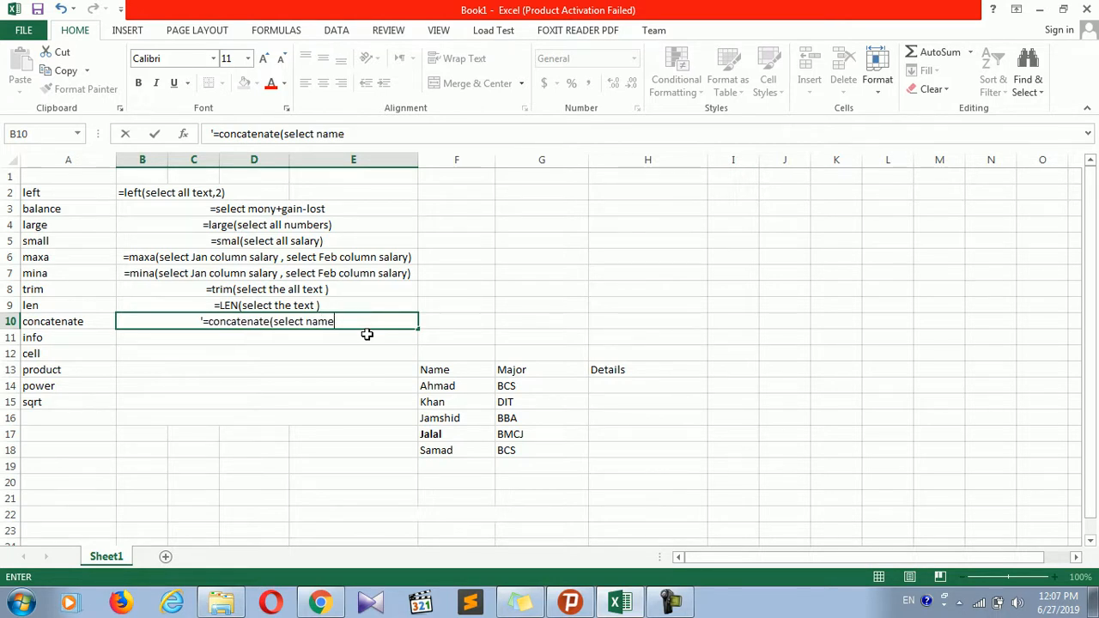
text( ,)
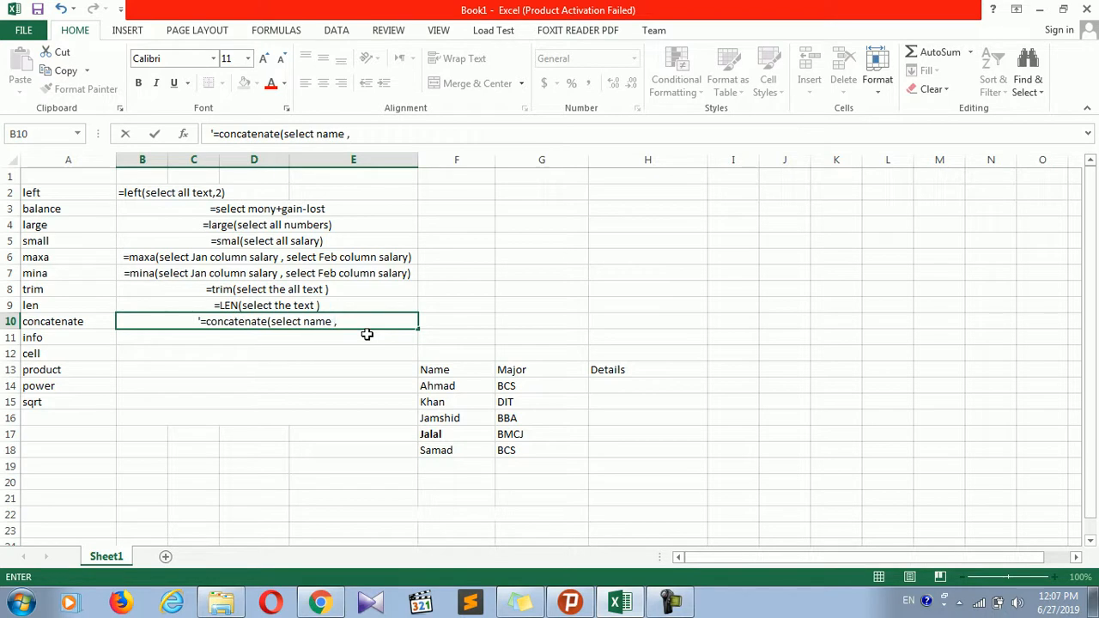
text(")
key(Up)
double_click(367, 321)
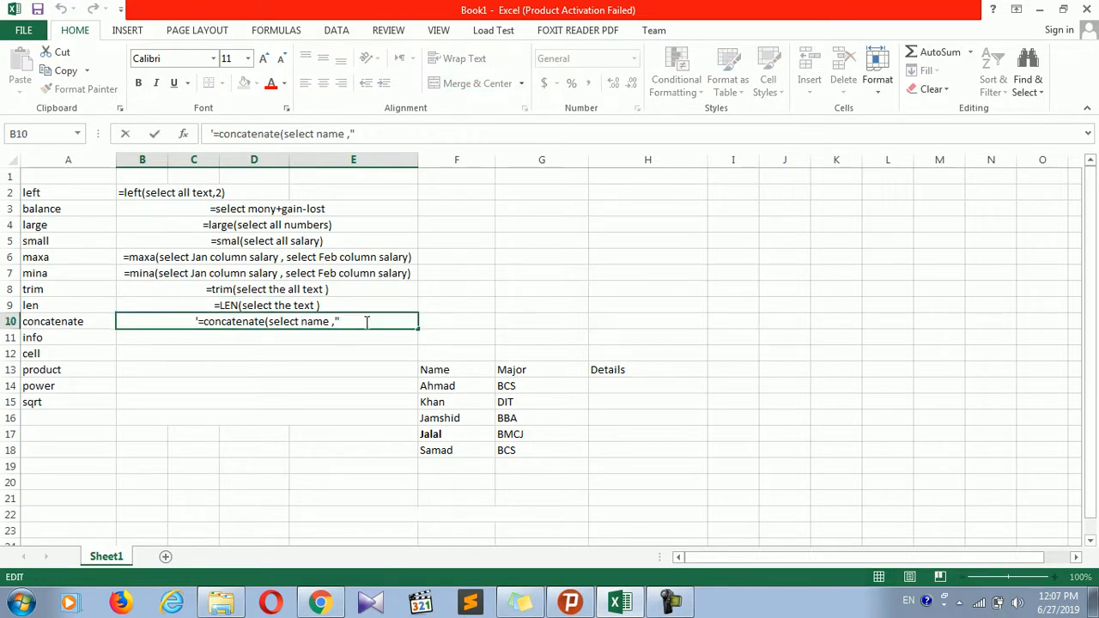
text(B)
key(BackSpace)
text(B)
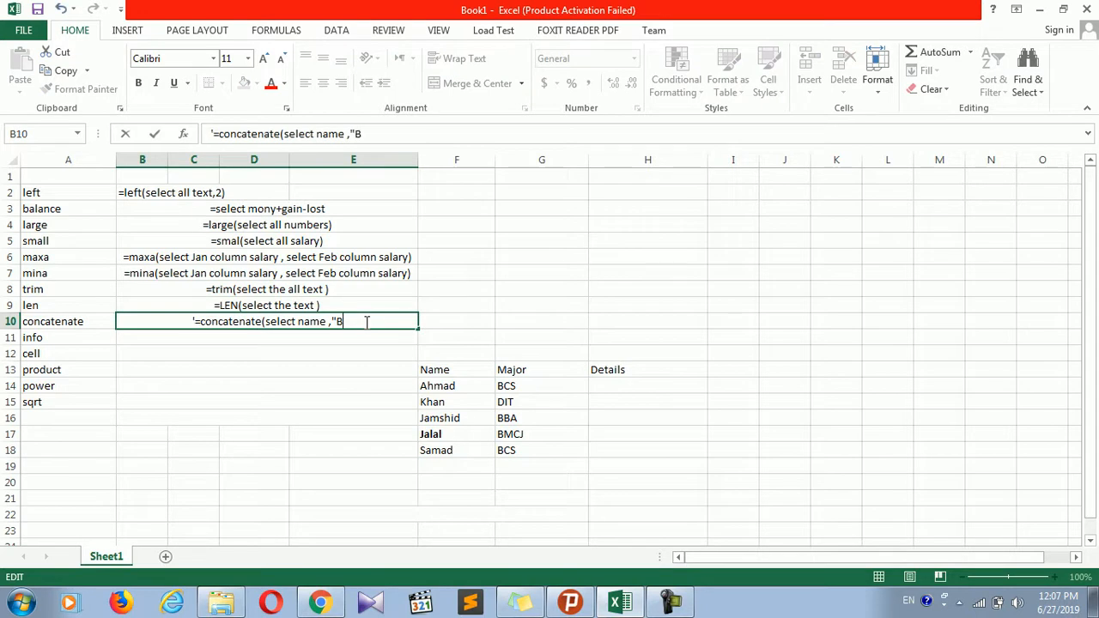
key(BackSpace)
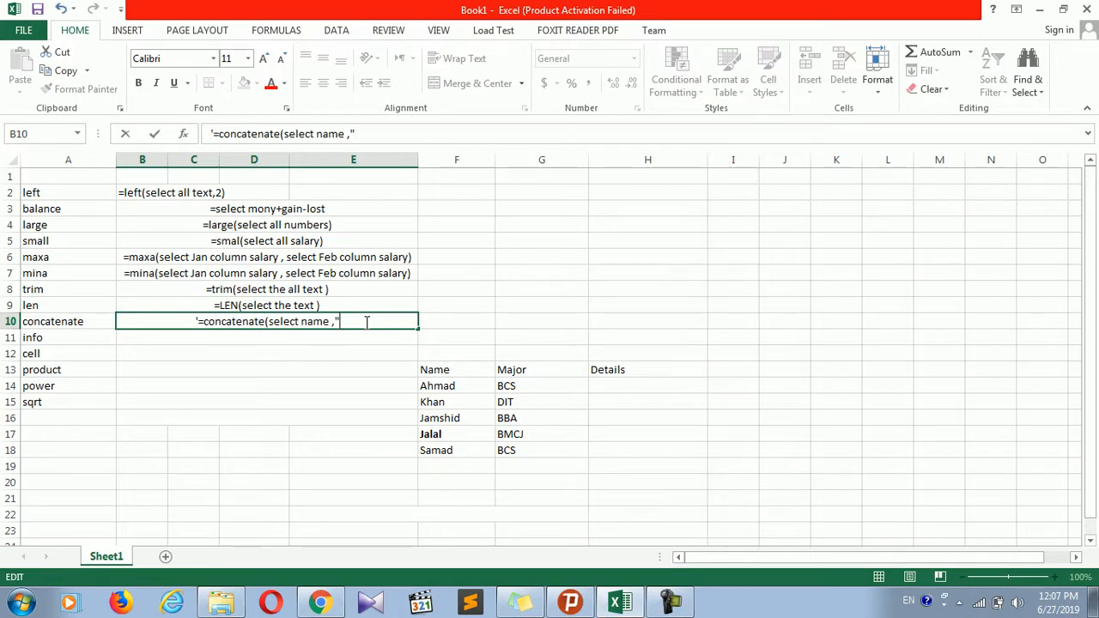
click(355, 353)
- Enter the sample text Afghanistan in cell I5
click(742, 194)
click(744, 237)
text(Afh)
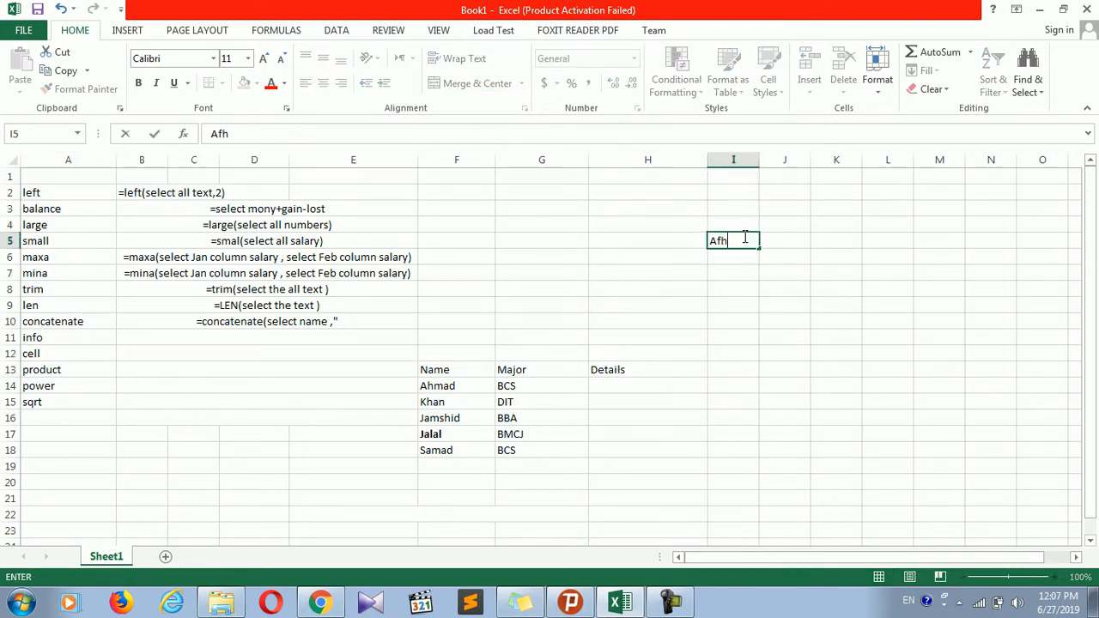
key(BackSpace)
text(ghanistan)
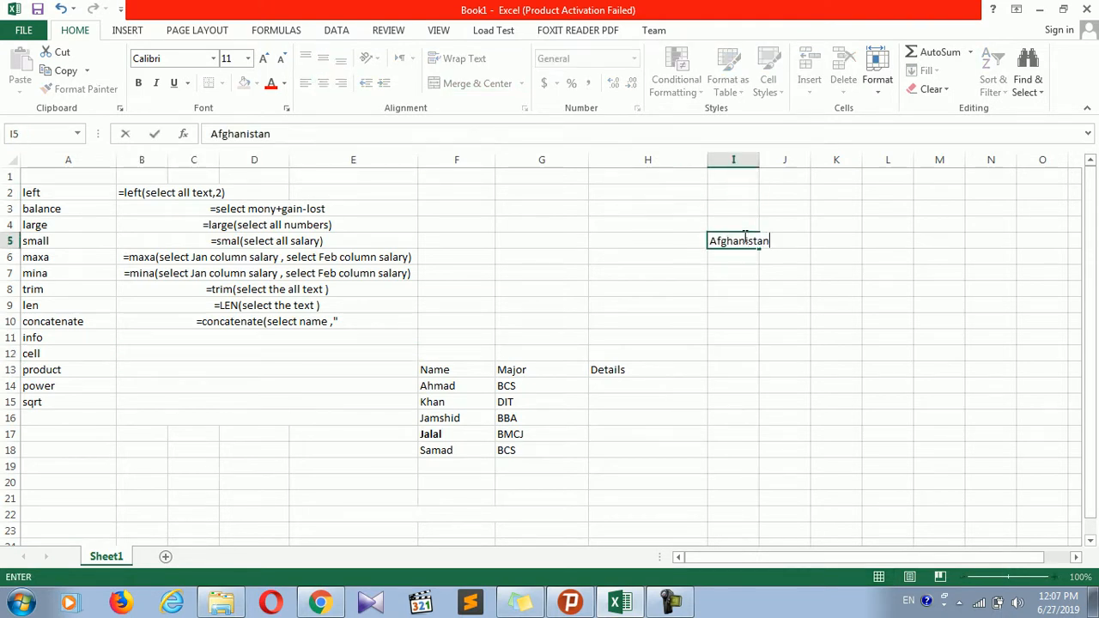
key(ctrl+Return)
- Widen columns I and J and enter Kabul in cell J5
key(Right)
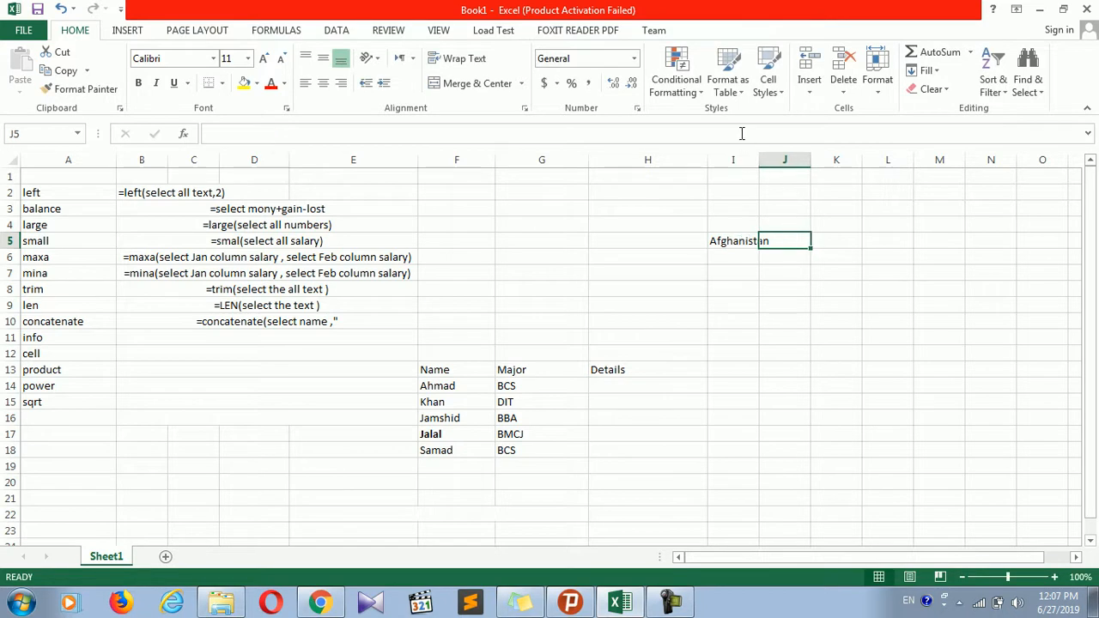
drag(812, 166, 883, 189)
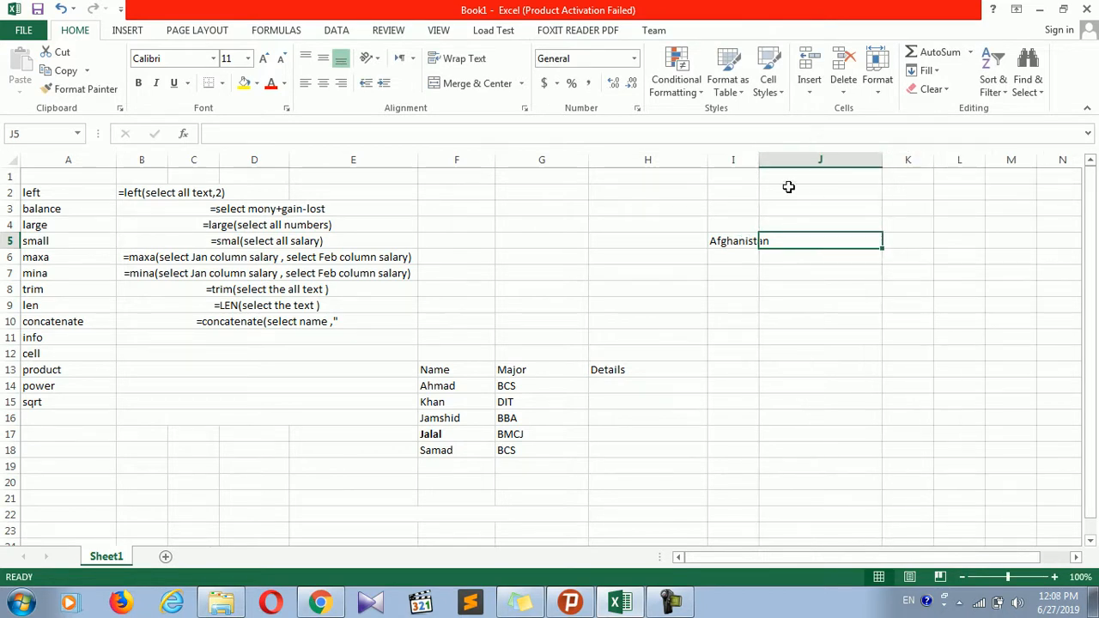
drag(760, 160, 831, 162)
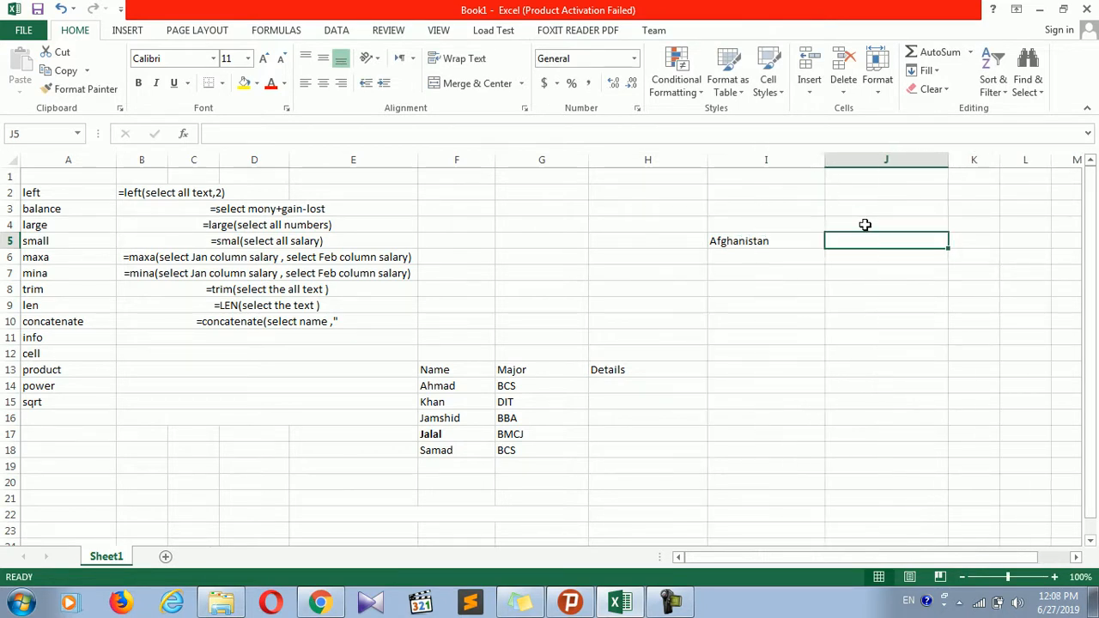
text(Kabul)
- Join the country and city texts in cell I7 with the formula =CONCATENATE(I5,J5)
click(775, 270)
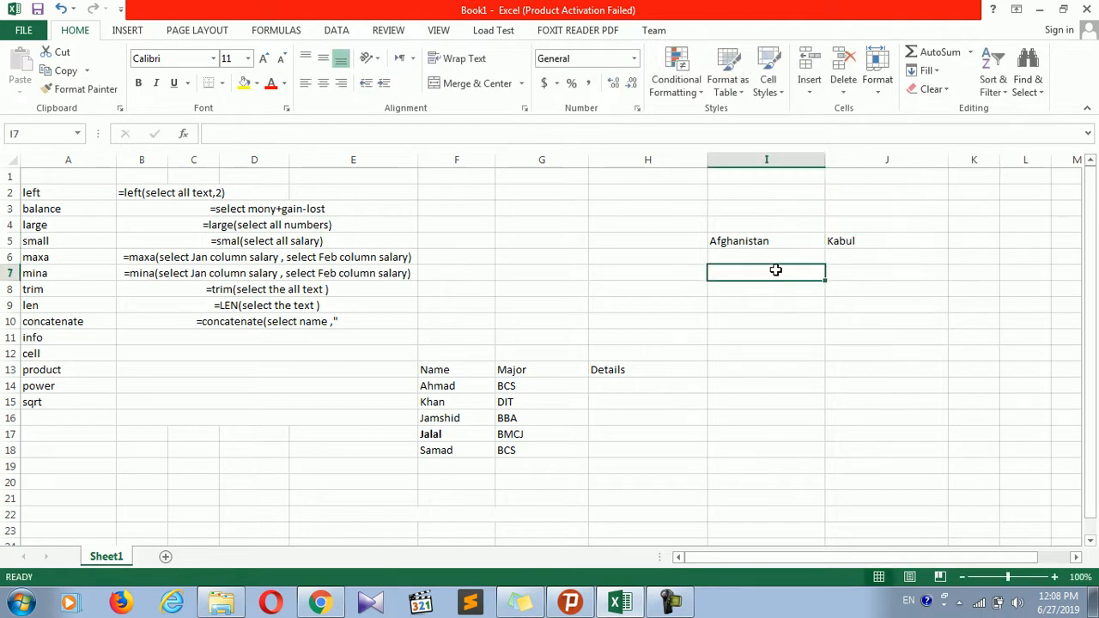
text(=conc)
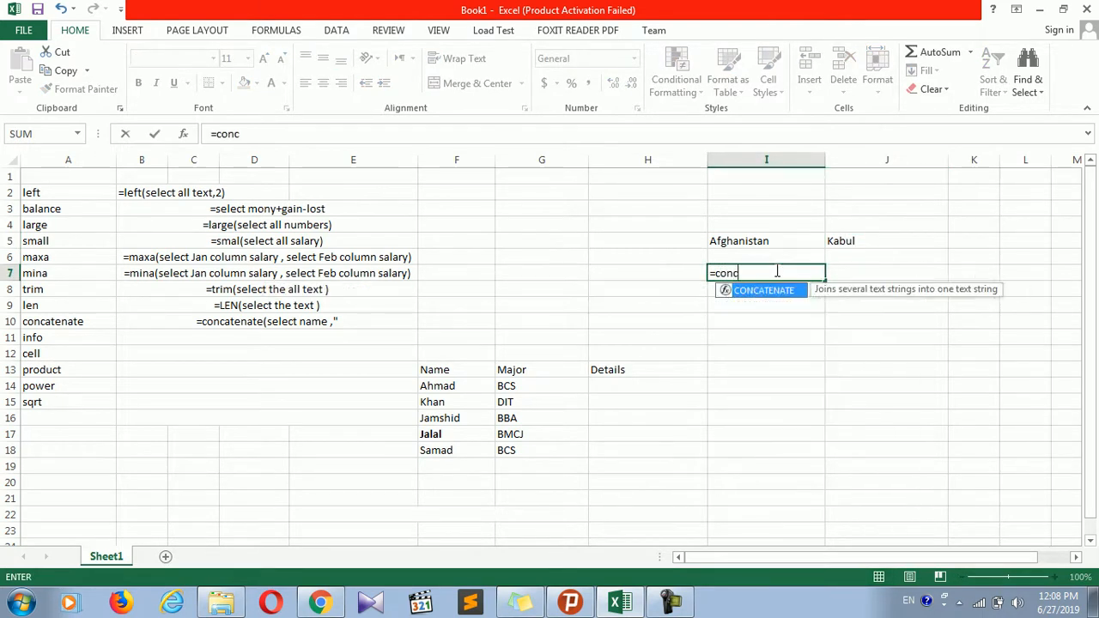
key(Tab)
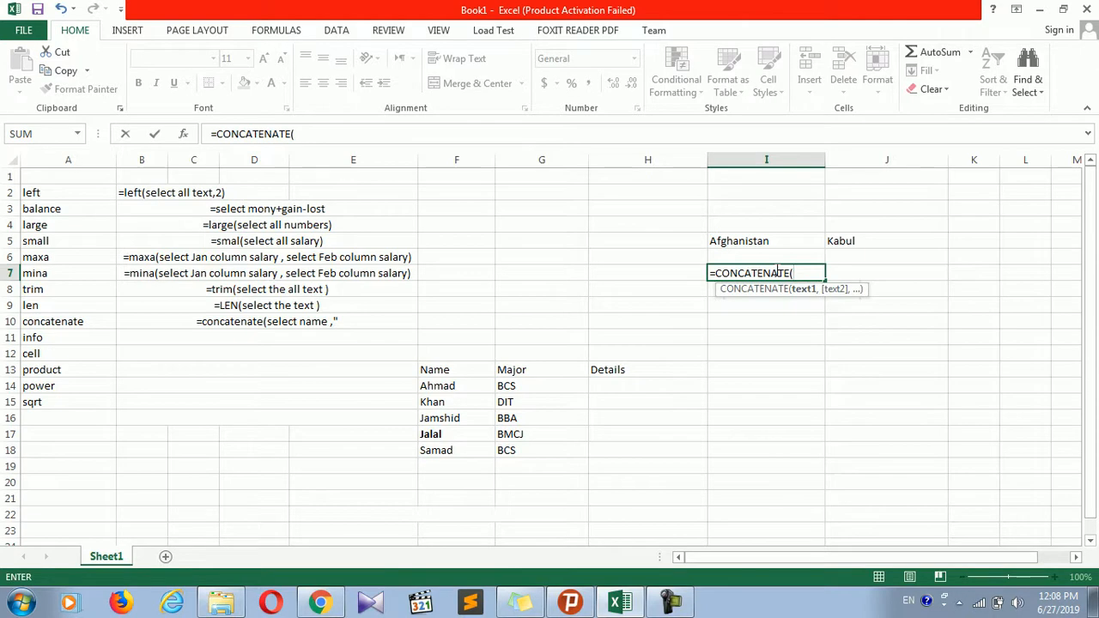
click(772, 241)
text(,)
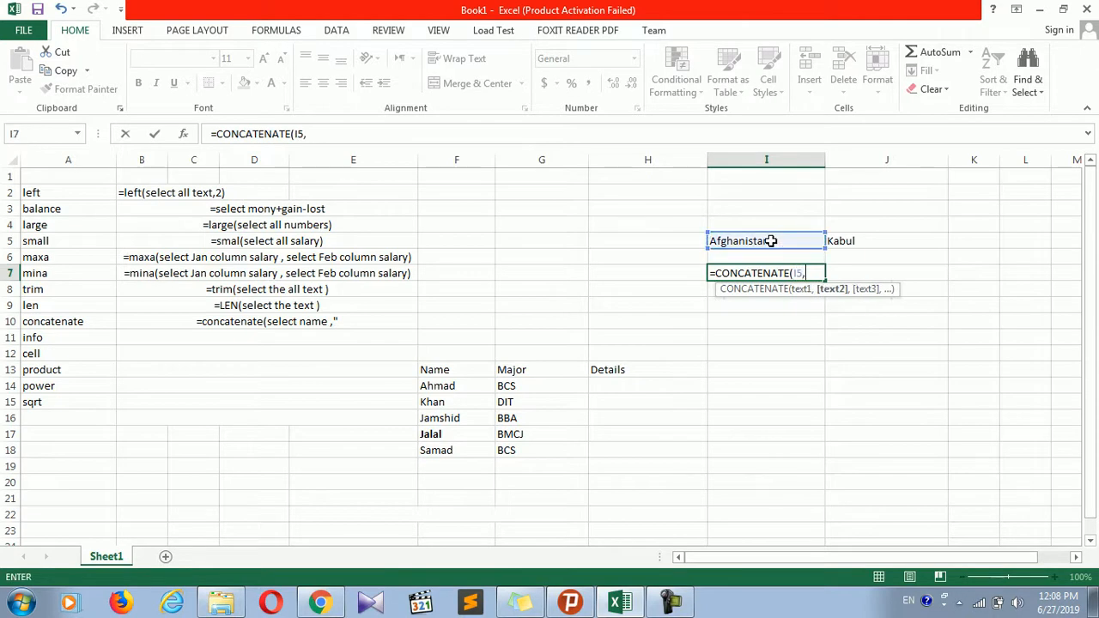
click(846, 239)
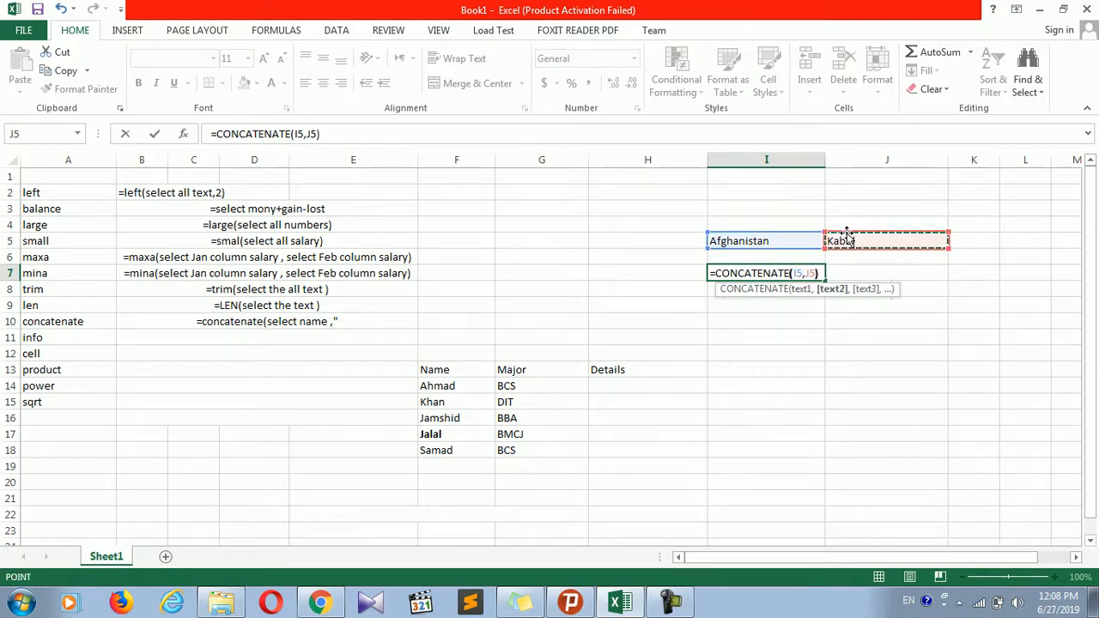
key(Return)
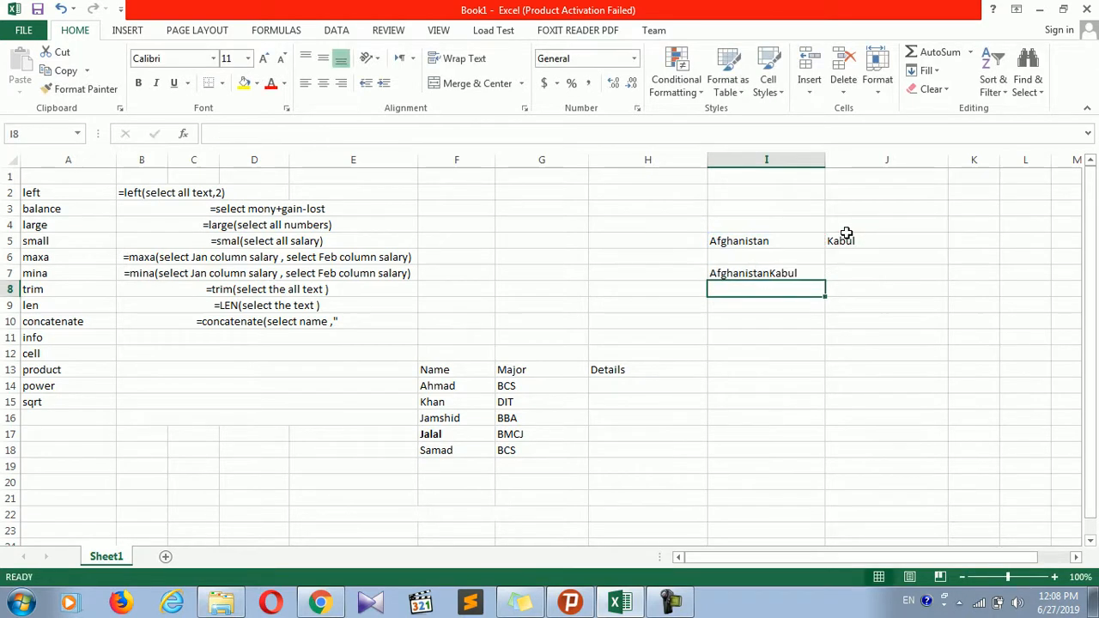
click(745, 275)
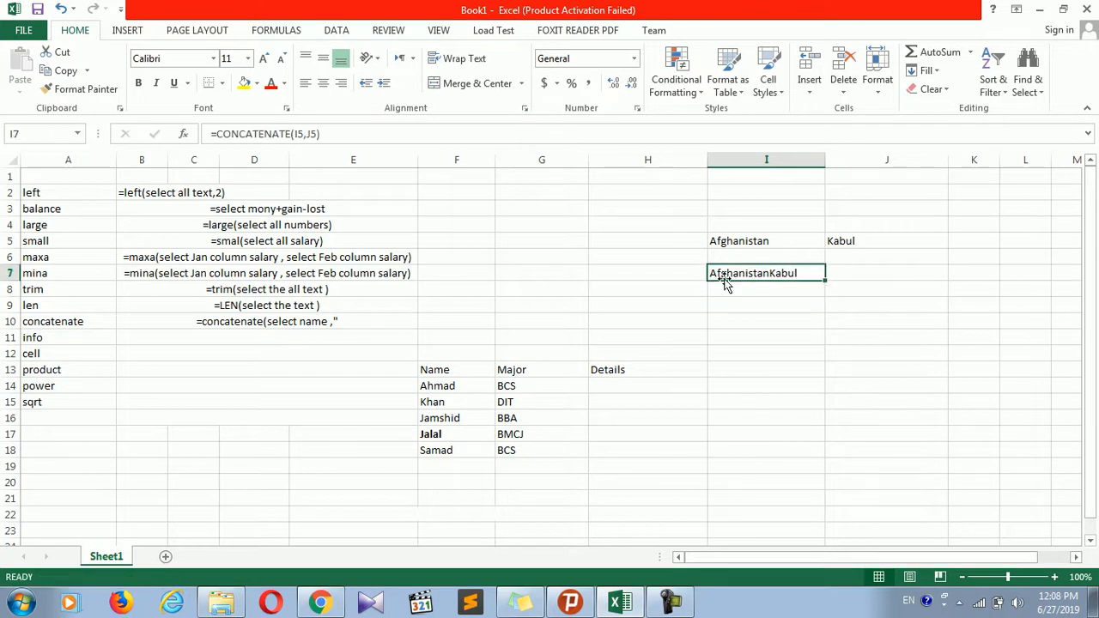
- Extend the concatenate syntax note in B10 to read =concatenate(select name ,"Major",
double_click(346, 323)
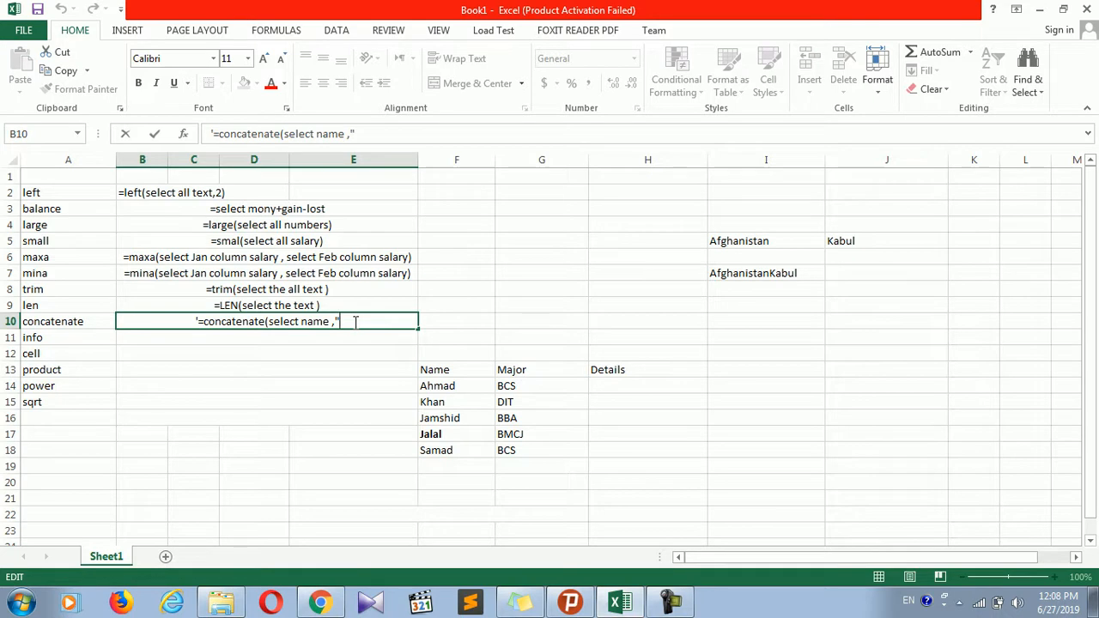
text(Major")
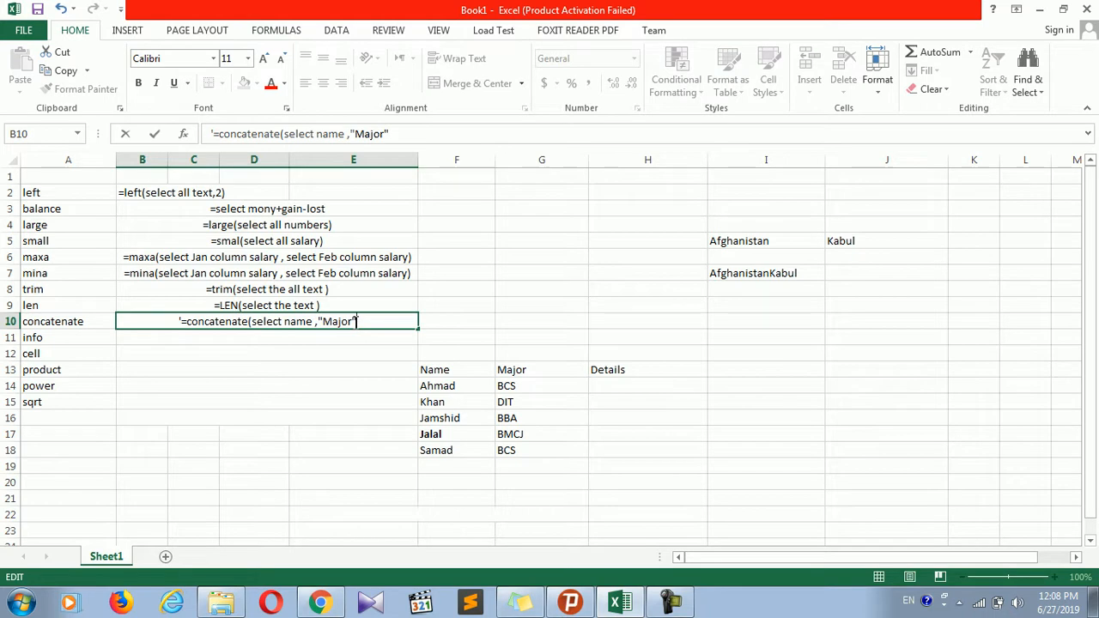
text(,)
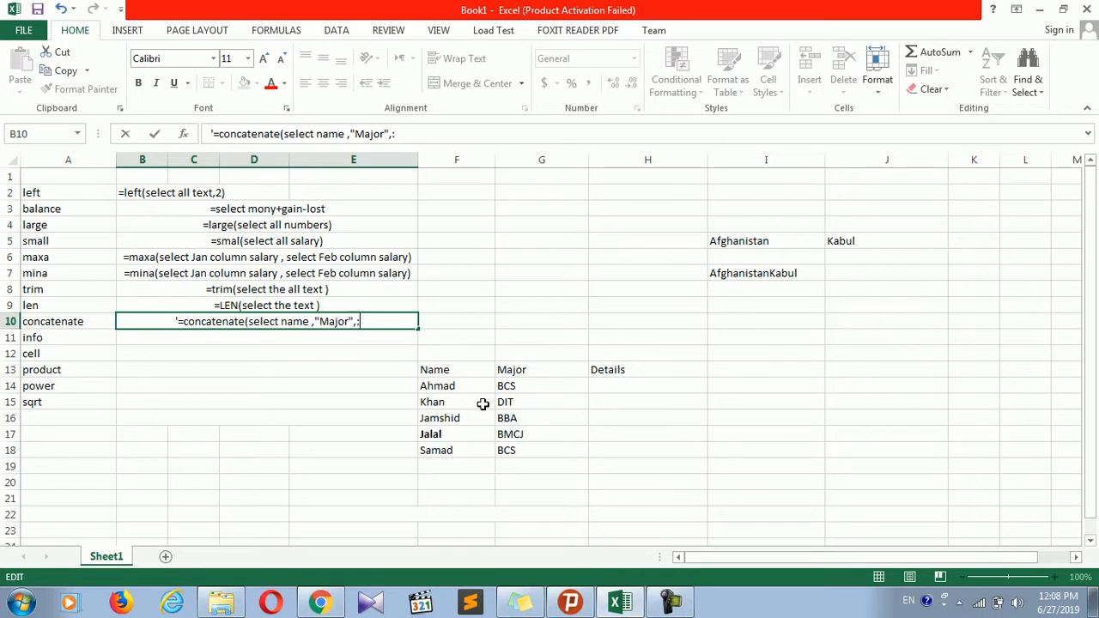
click(499, 447)
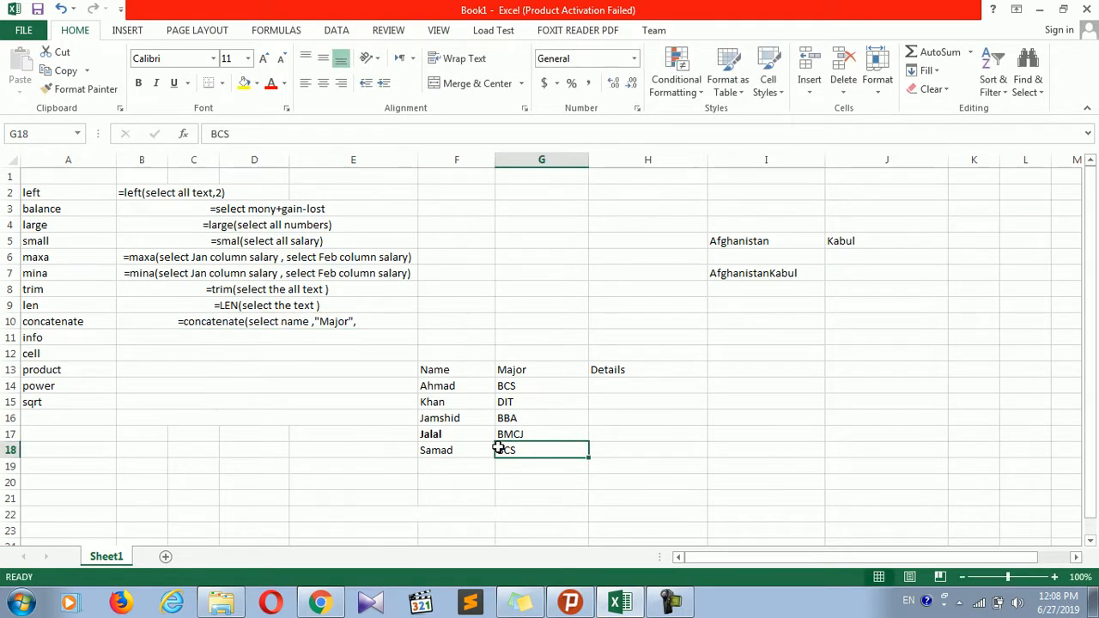
- Enter the formula =CONCATENATE(F14,"") in the first Details cell, H14, accepting the suggested correction
double_click(590, 385)
click(613, 388)
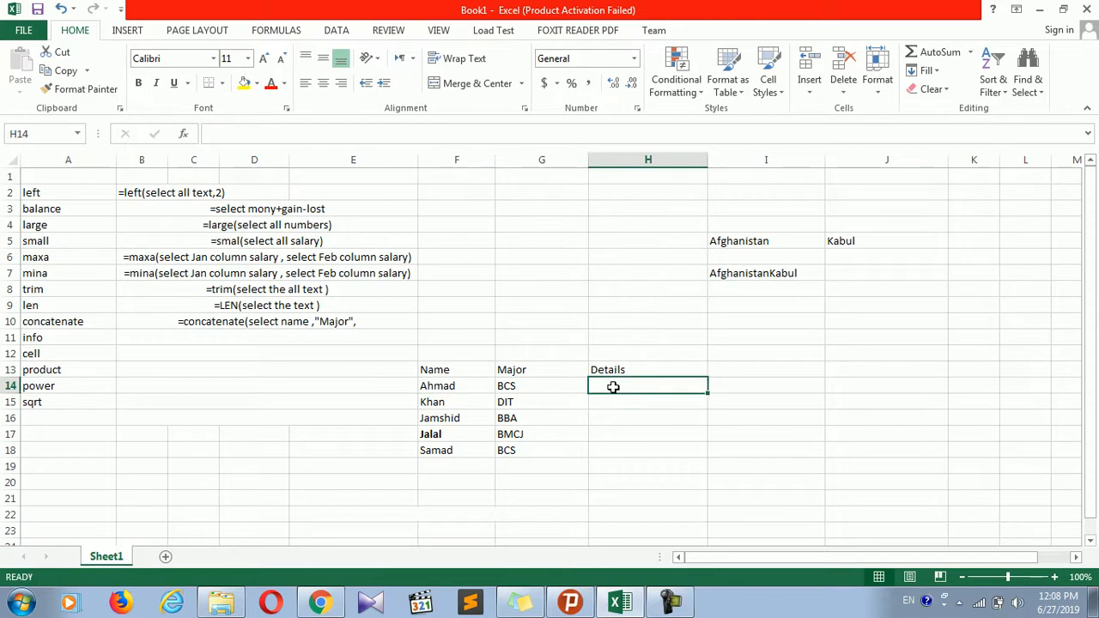
text(=con)
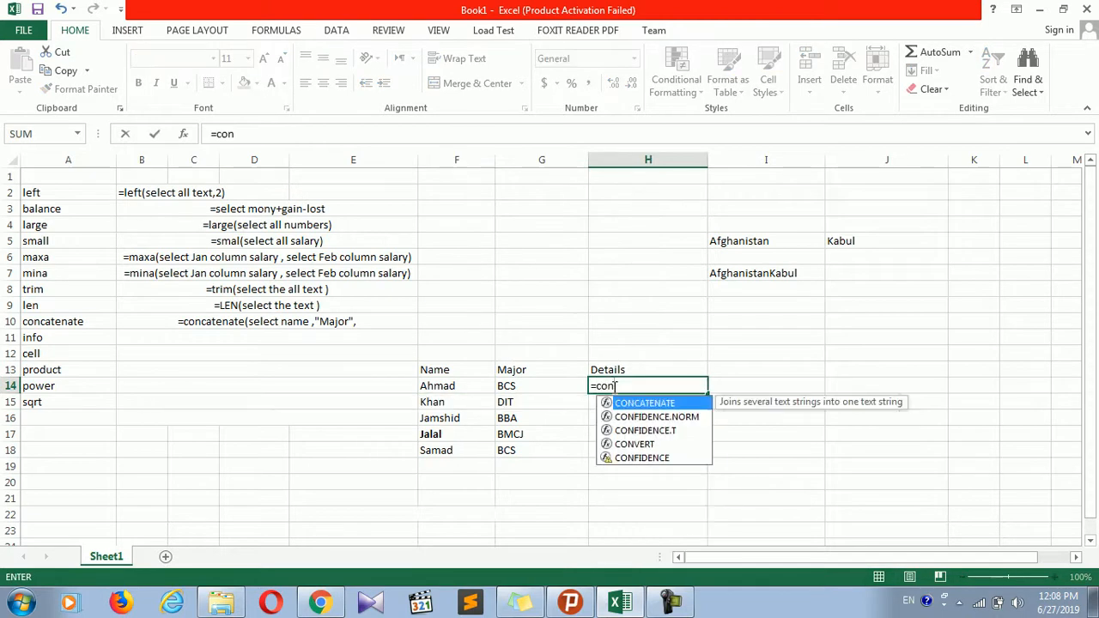
key(Tab)
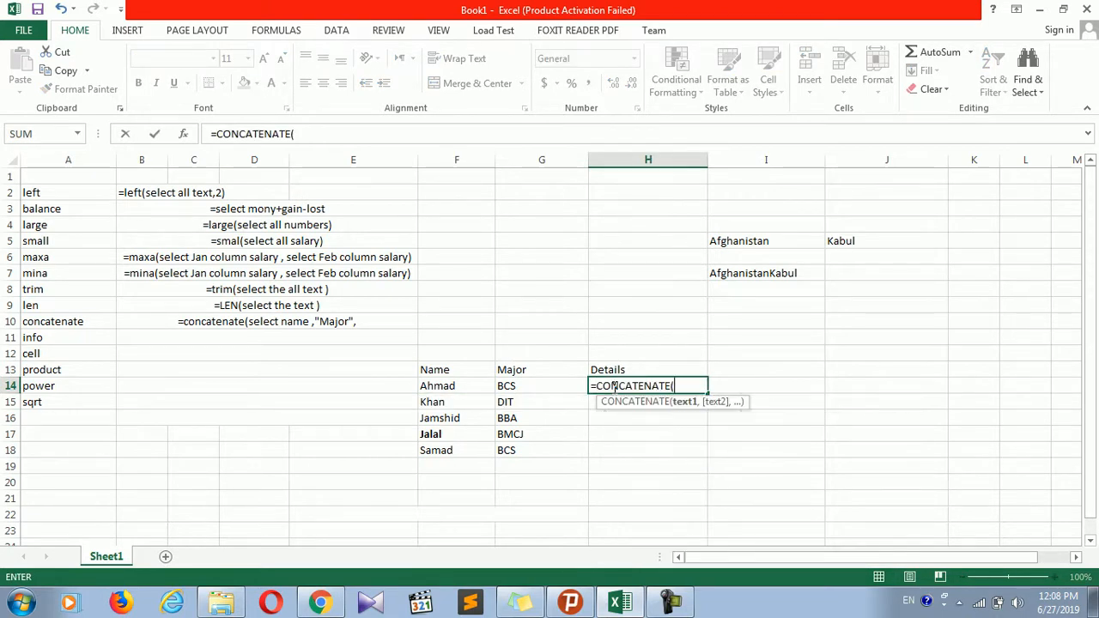
click(449, 387)
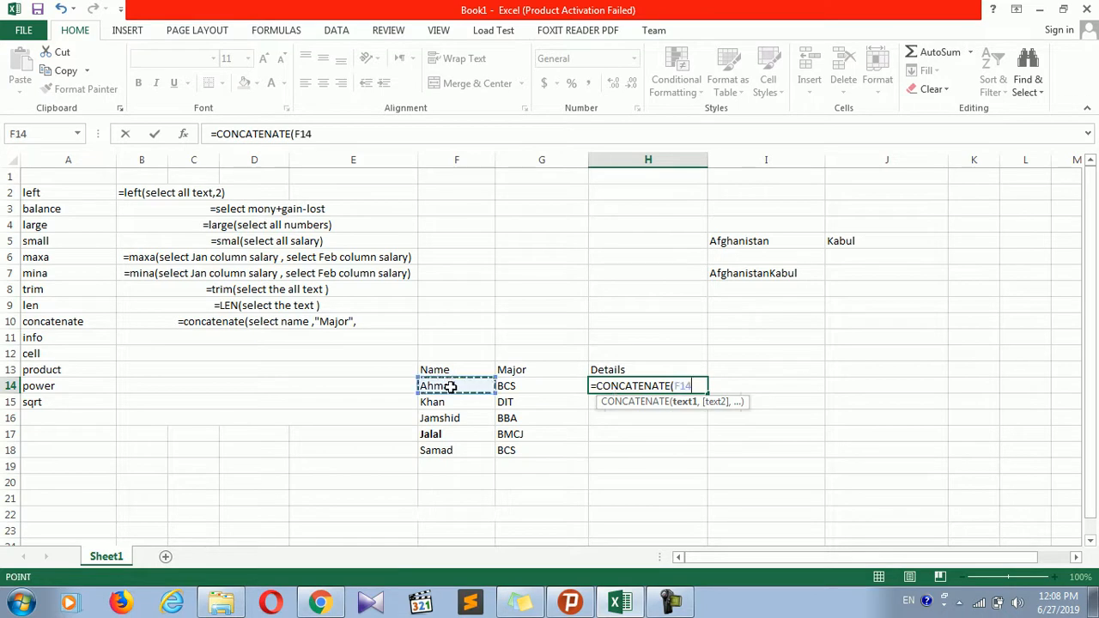
text(,)
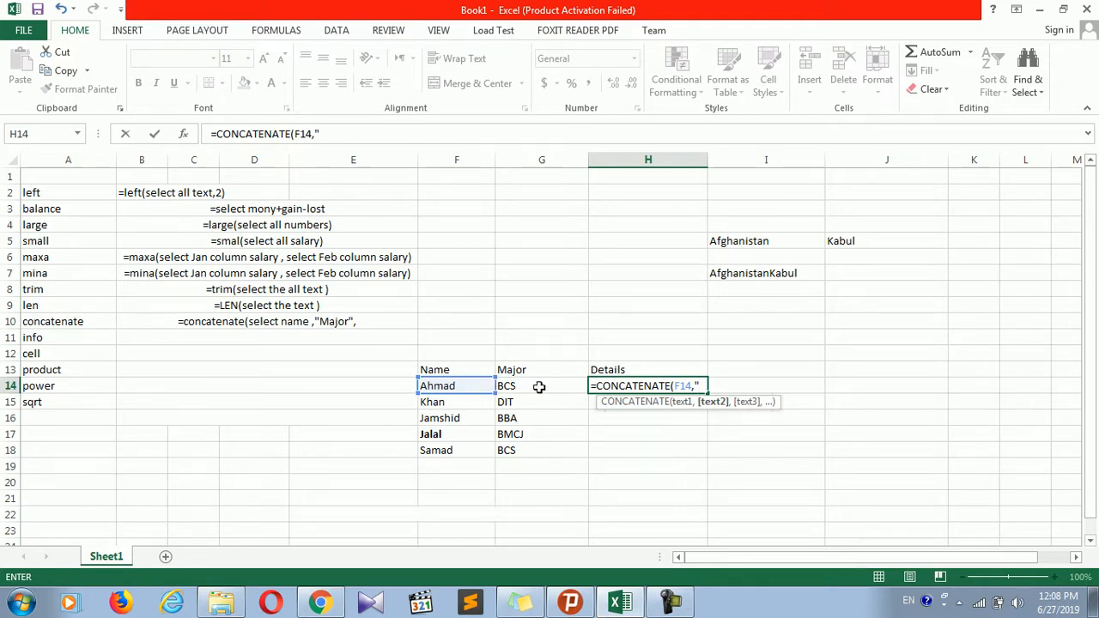
key(Return)
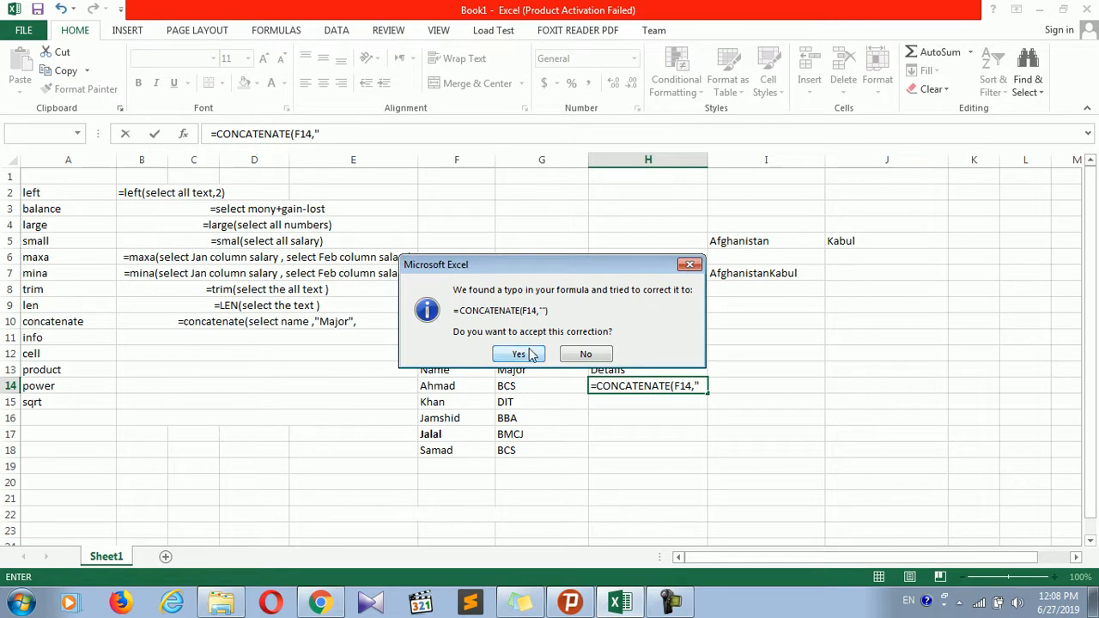
click(520, 354)
- Add the Major cell as a third argument in H14, making the formula =CONCATENATE(F14,"",G14)
click(606, 388)
key(F2)
click(700, 386)
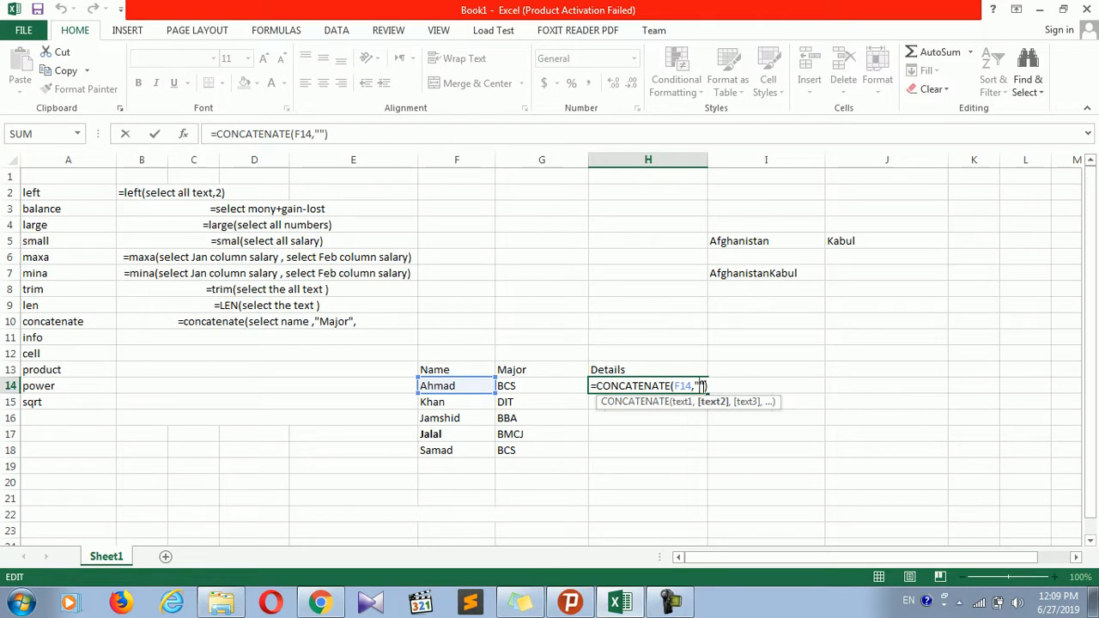
text(,)
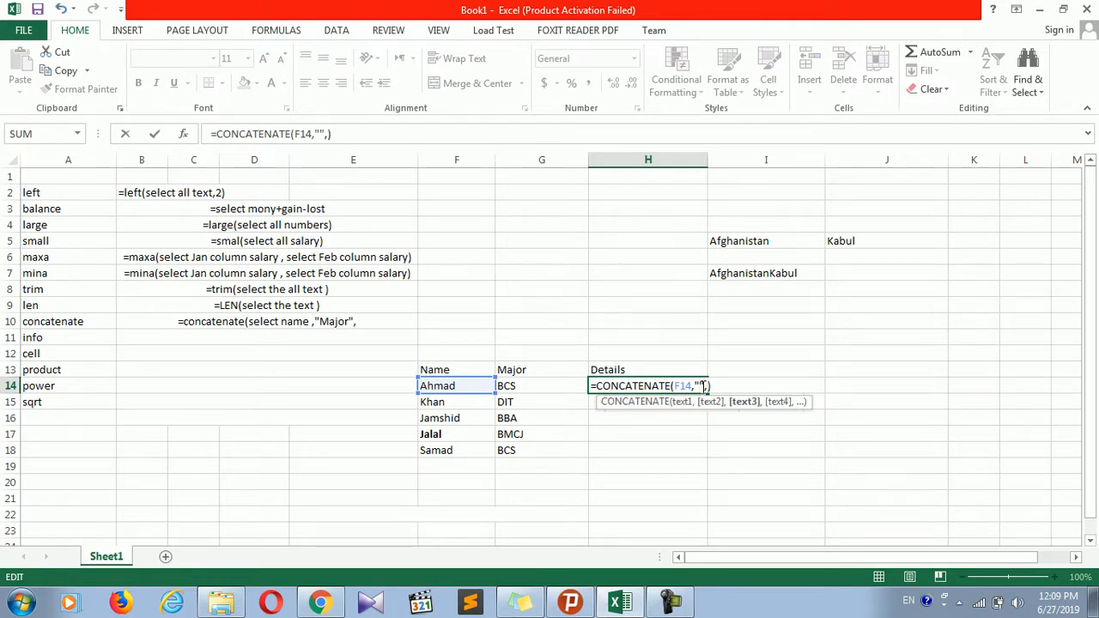
click(516, 387)
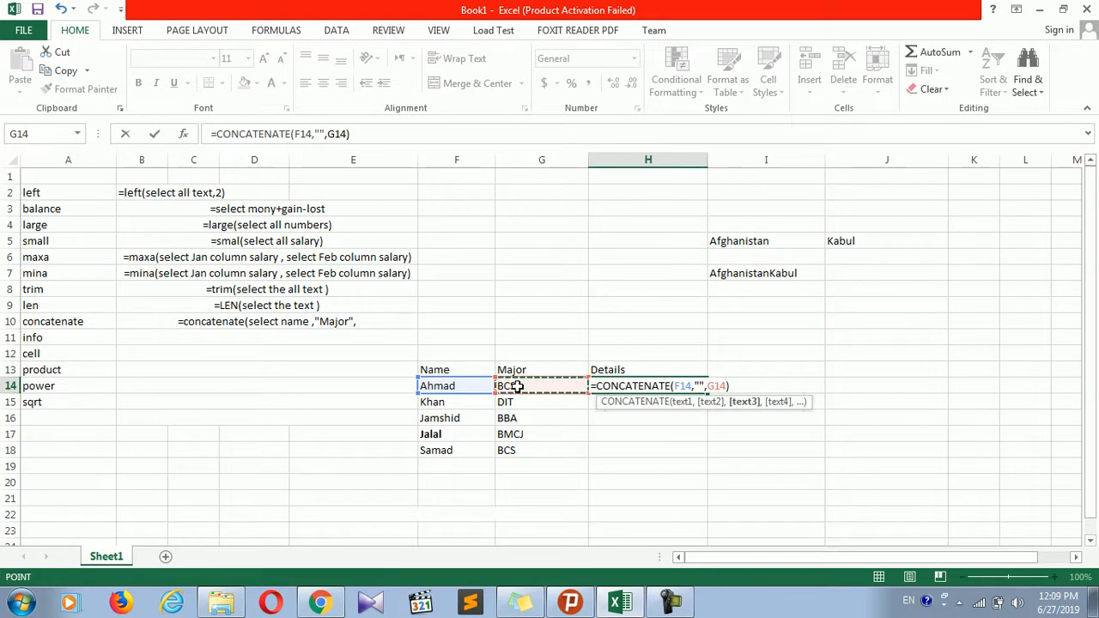
key(Return)
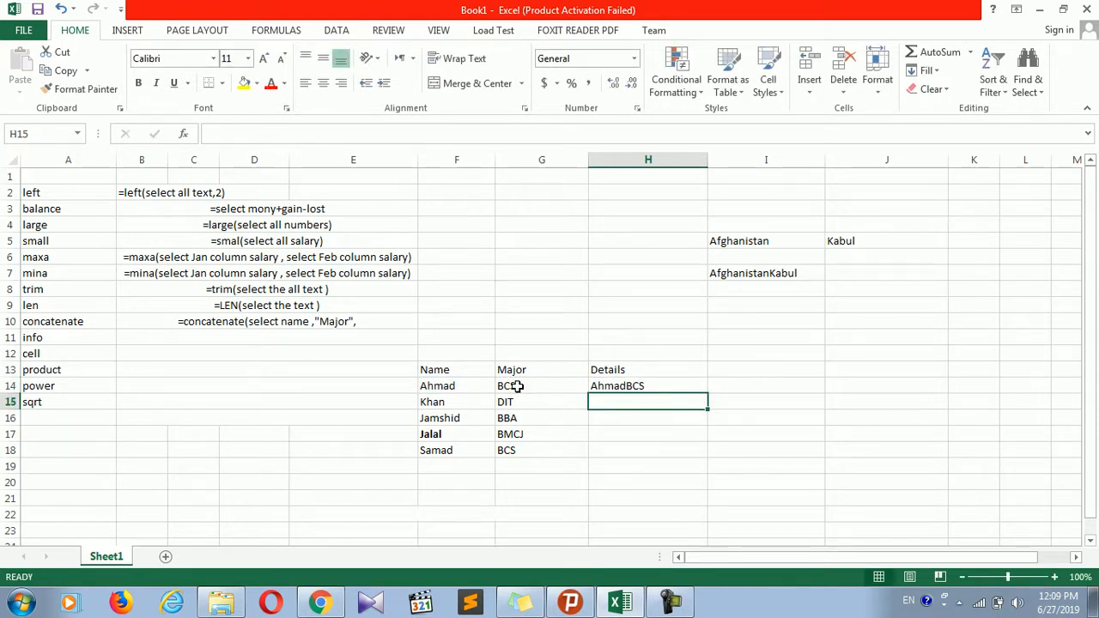
- Fill the H14 formula down the Details column to H18 and check the filled cells
click(624, 385)
double_click(709, 392)
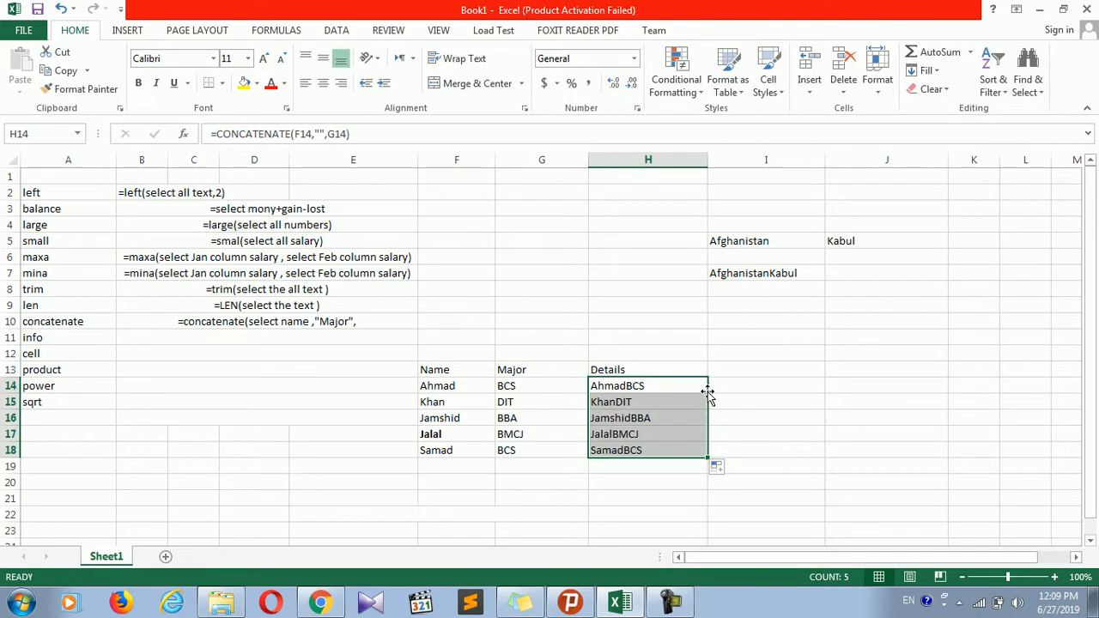
click(477, 415)
click(566, 423)
click(628, 433)
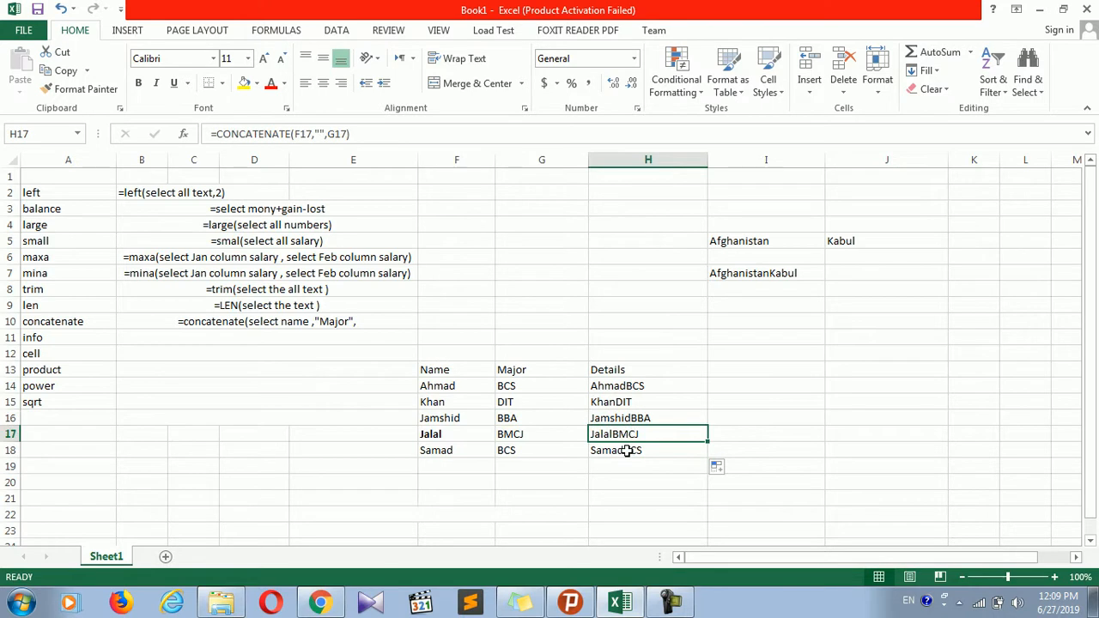
click(628, 451)
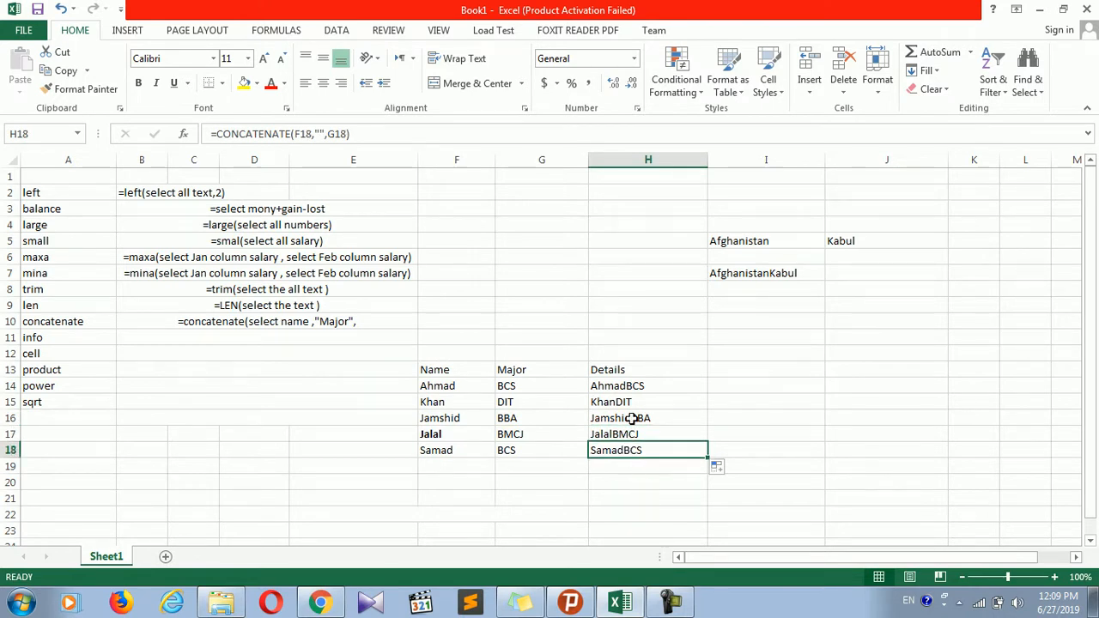
- Insert spaces between the quotation marks of the H14 formula and refill the Details column down to H18
double_click(639, 385)
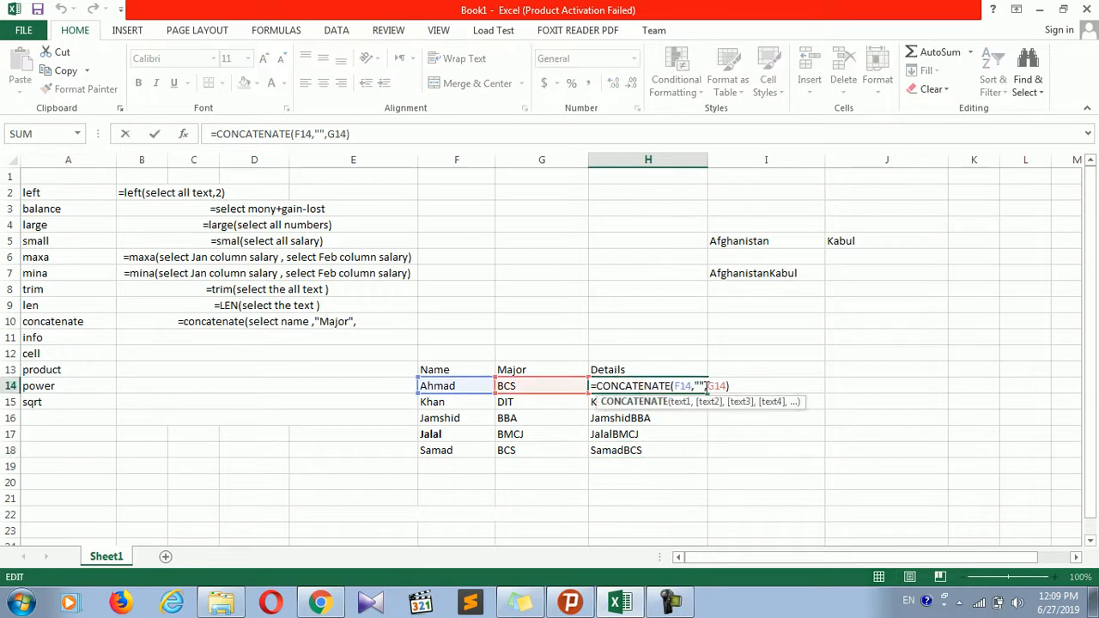
click(700, 385)
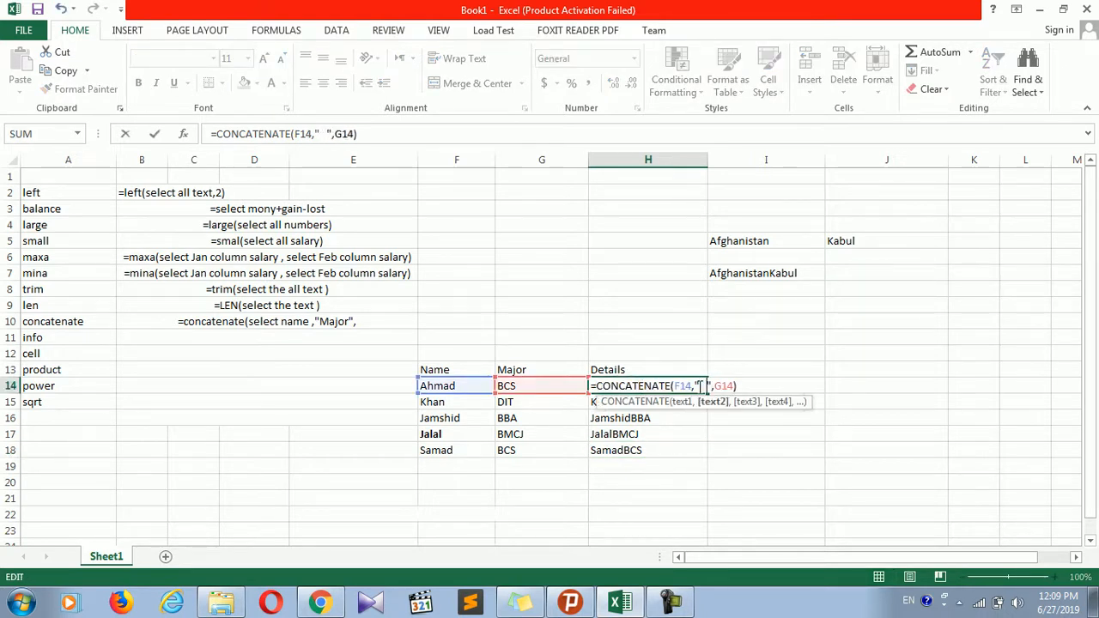
key(Return)
click(694, 386)
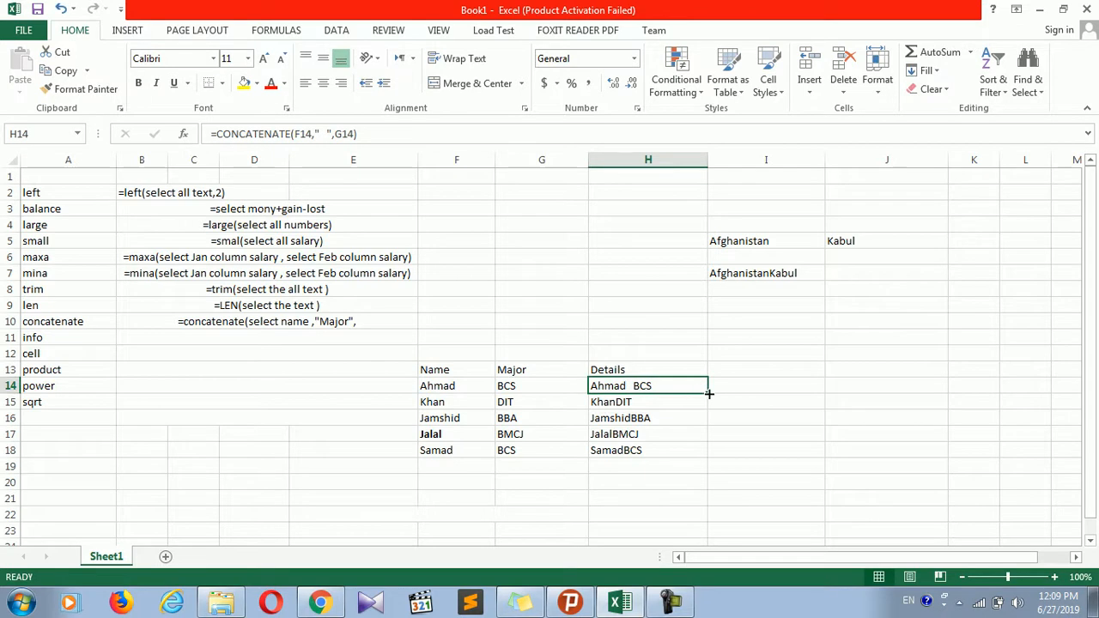
double_click(707, 394)
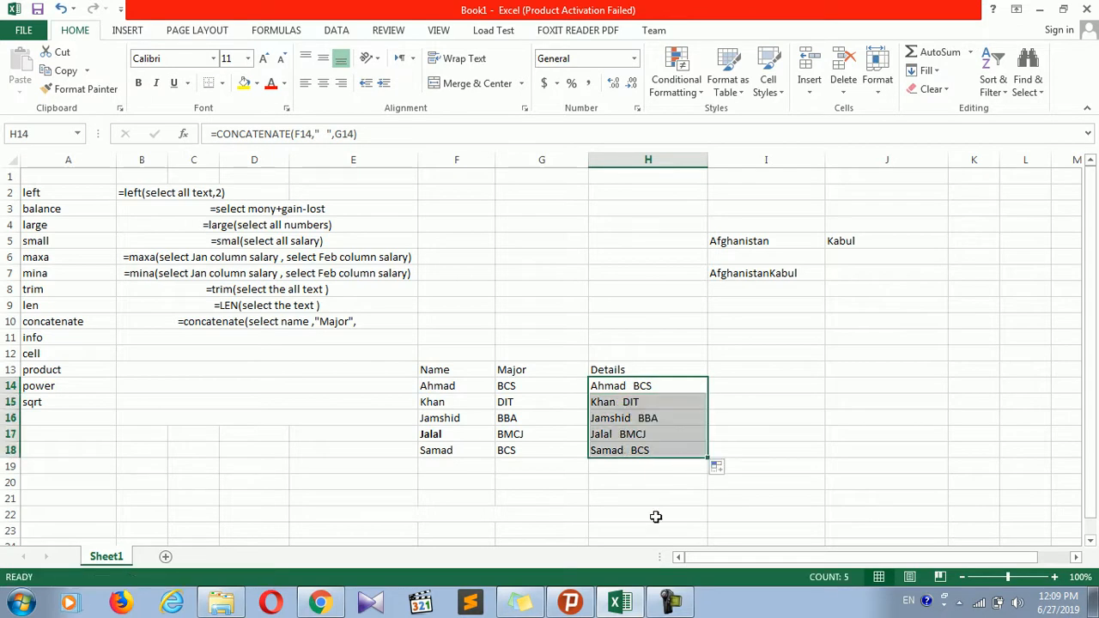
- Change the H14 separator to dashes, making the formula =CONCATENATE(F14,"--- ",G14), and refill the Details column down to H18
double_click(633, 386)
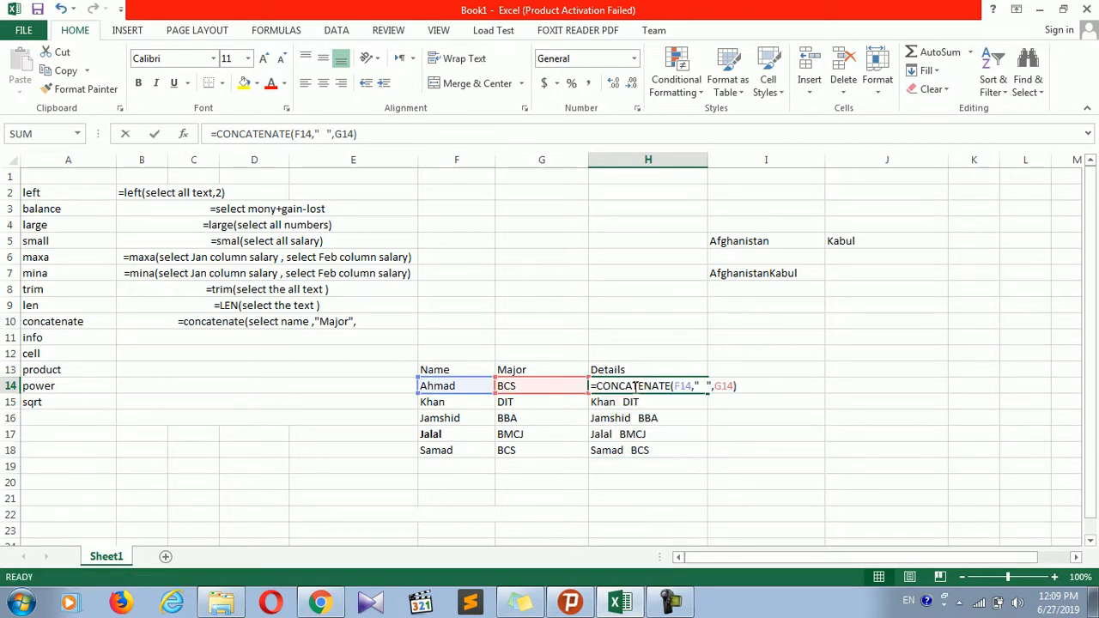
click(706, 385)
key(BackSpace)
key(BackSpace)
text(---)
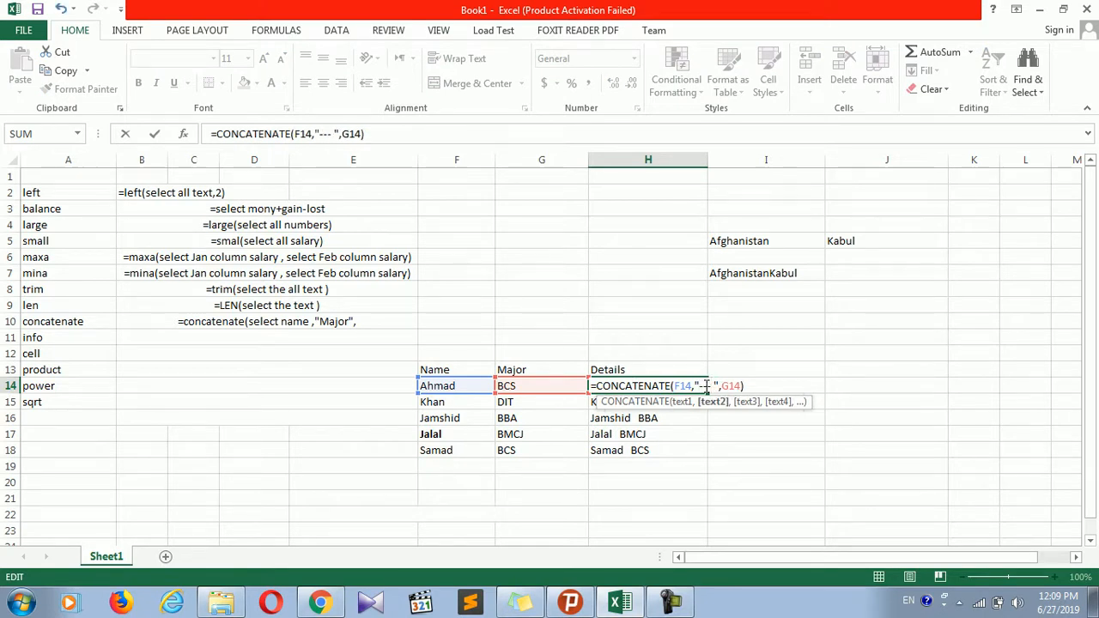
key(Return)
click(704, 386)
double_click(708, 391)
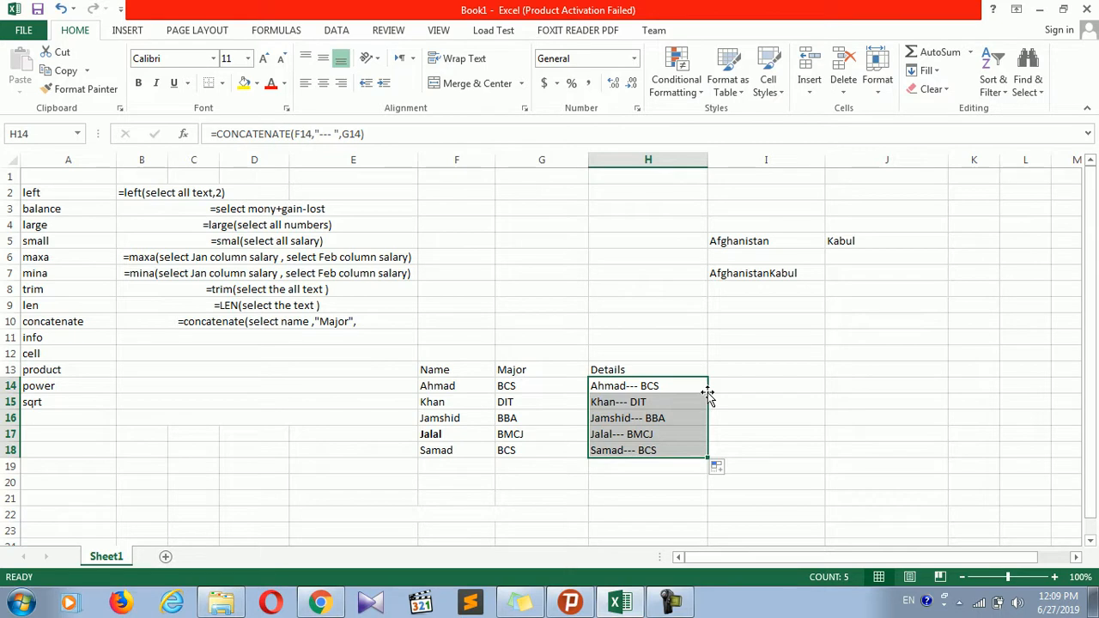
click(649, 453)
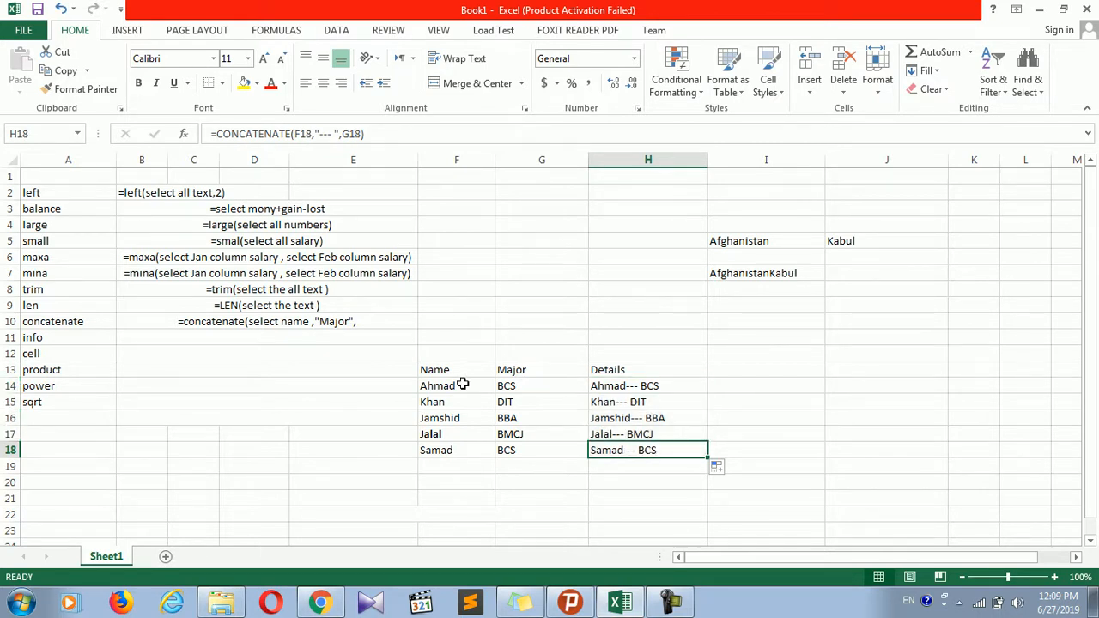
- Compare the Name and Major data with the joined Details cells, and the H14 formula with the concatenate note in B10
drag(430, 385, 544, 468)
drag(629, 331, 643, 418)
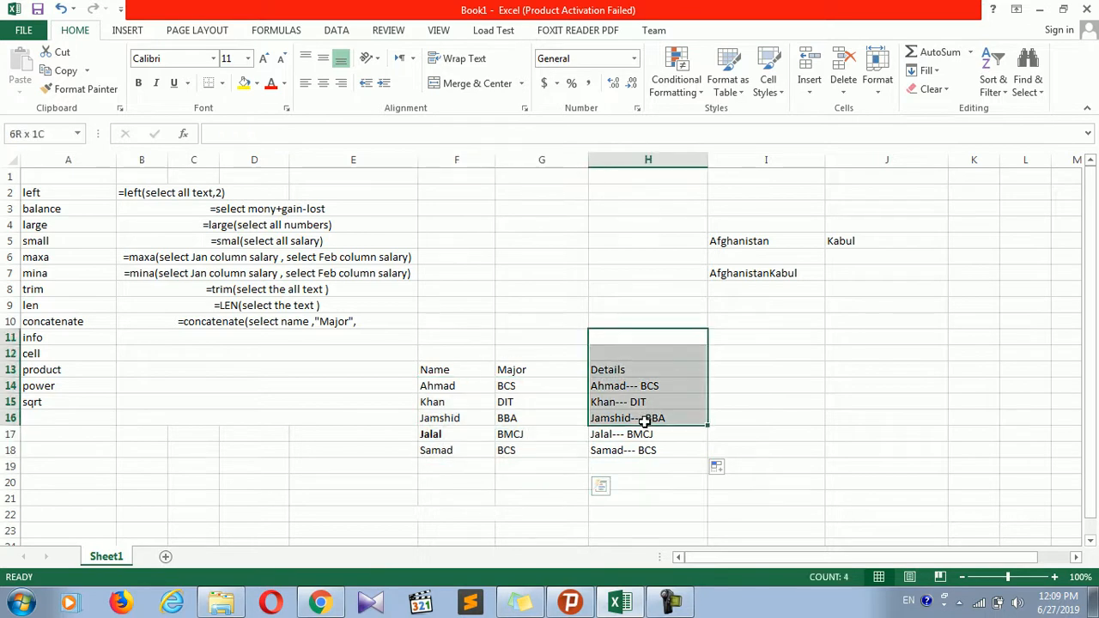
click(646, 417)
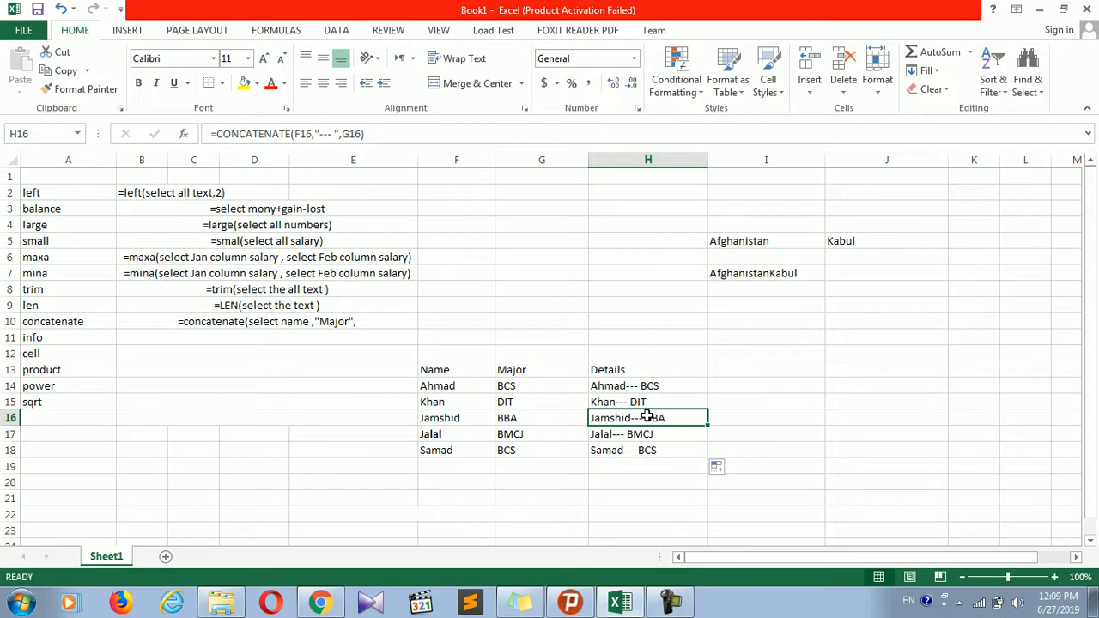
double_click(653, 385)
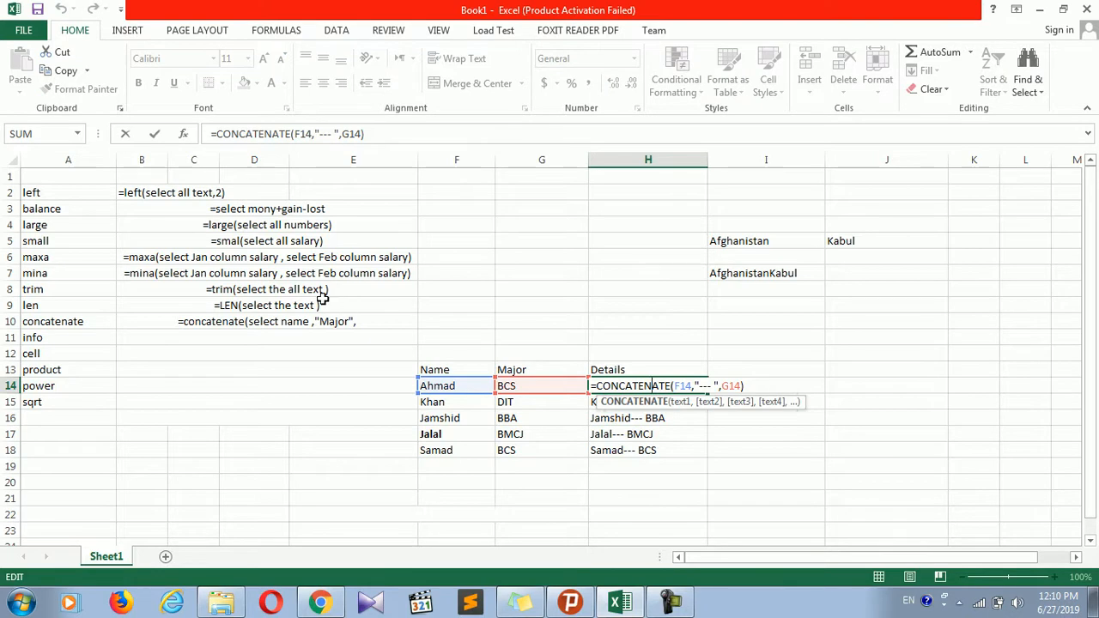
click(321, 320)
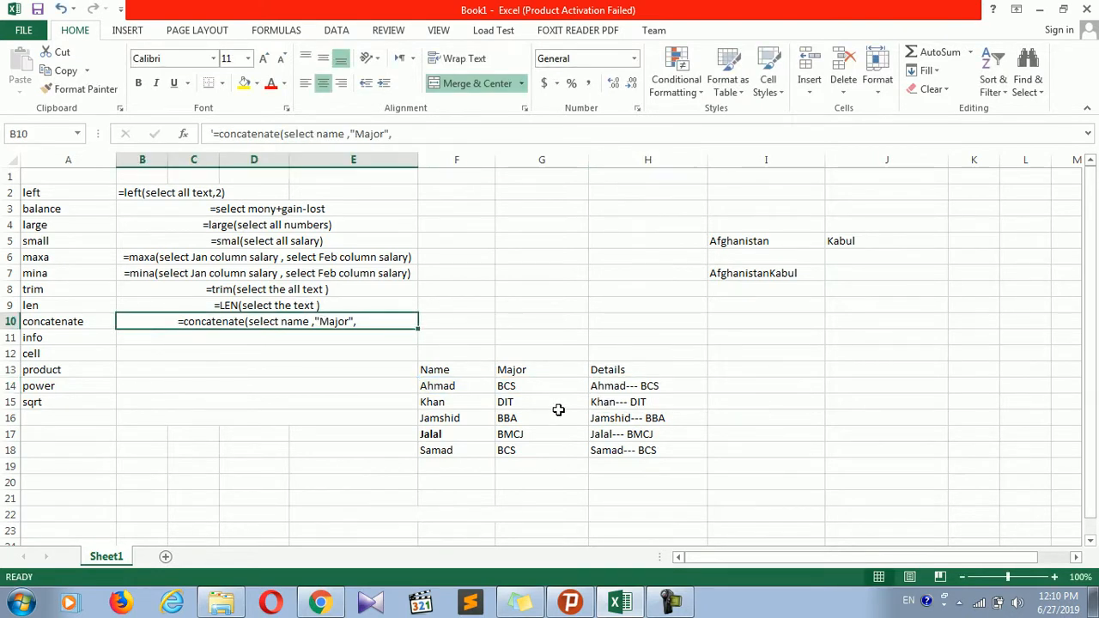
click(618, 388)
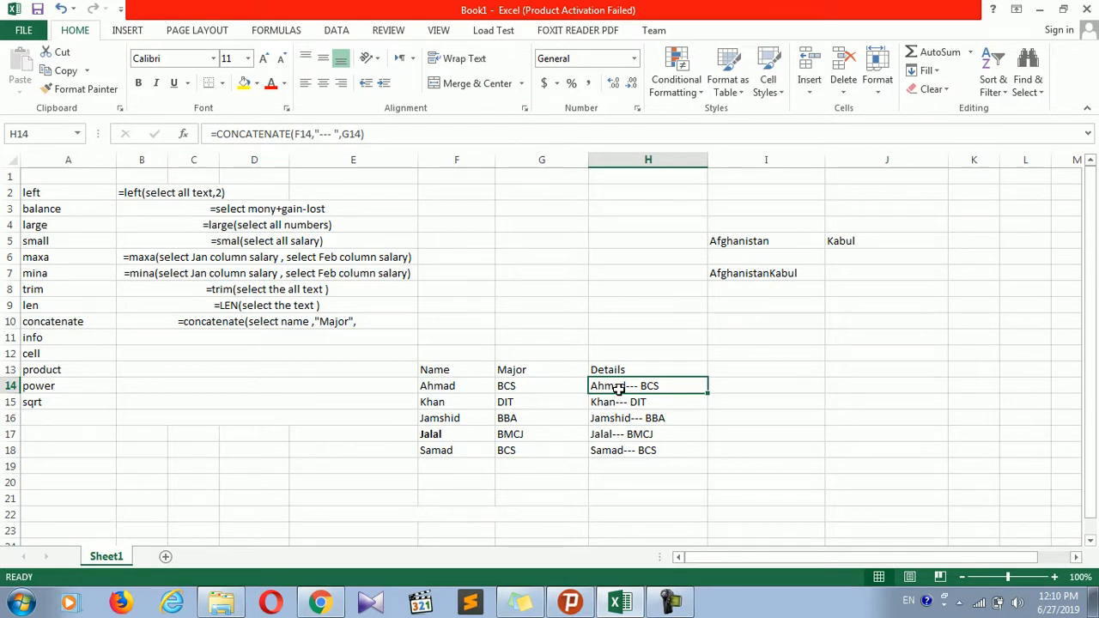
double_click(619, 388)
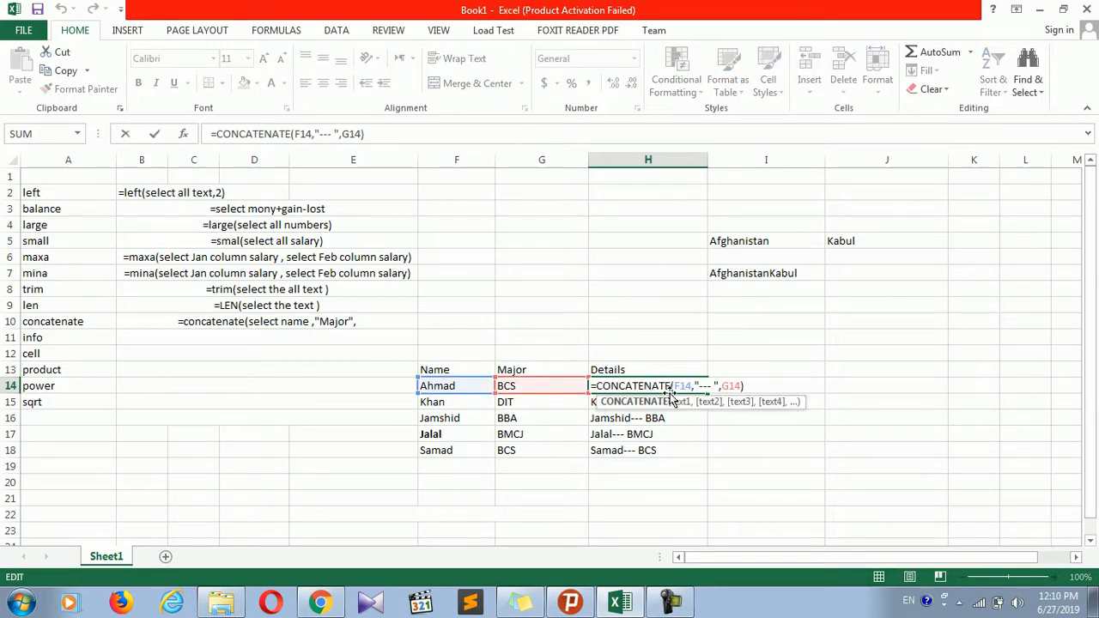
key(Return)
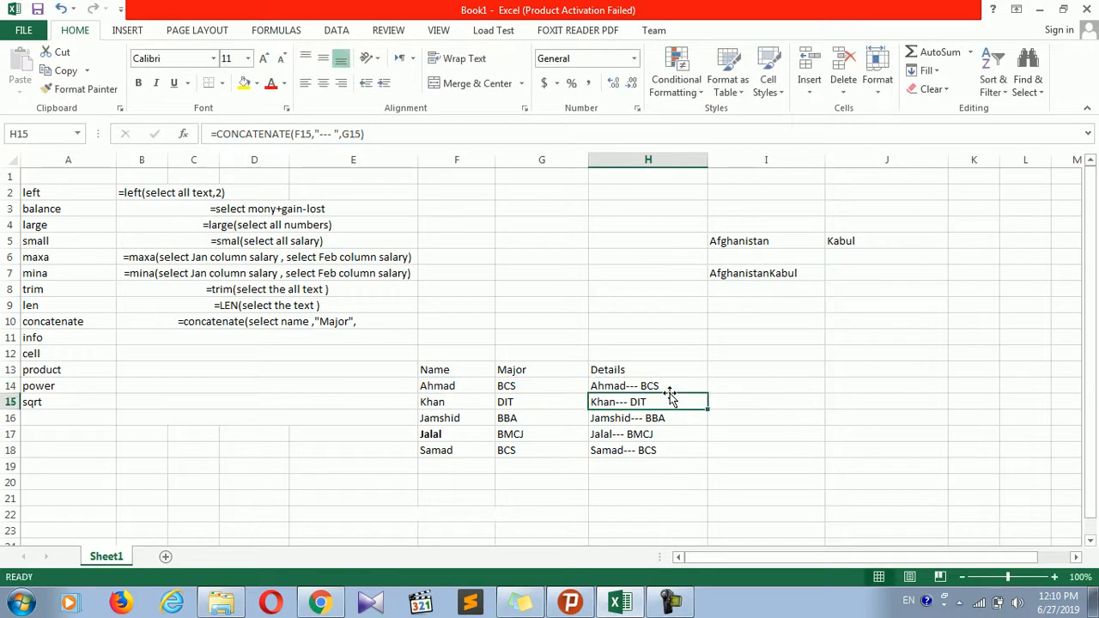
- Rewrite the concatenate note in B10 as =concatenate(select name ,"",select major), removing the word Major from the quotation marks
double_click(350, 322)
key(BackSpace)
key(BackSpace)
key(BackSpace)
key(BackSpace)
key(BackSpace)
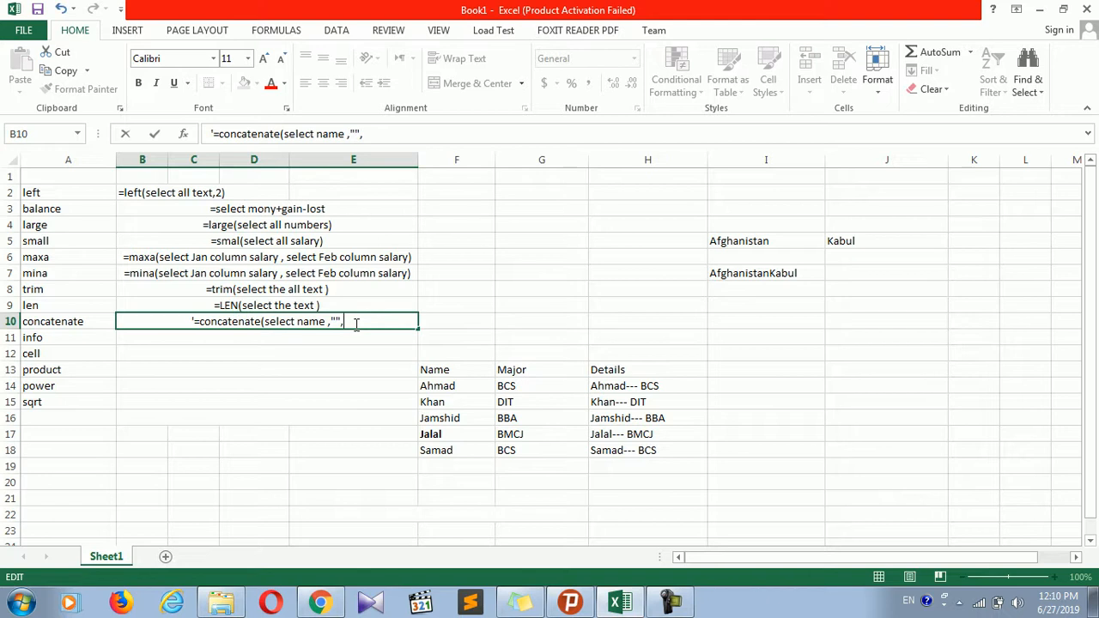
text(se)
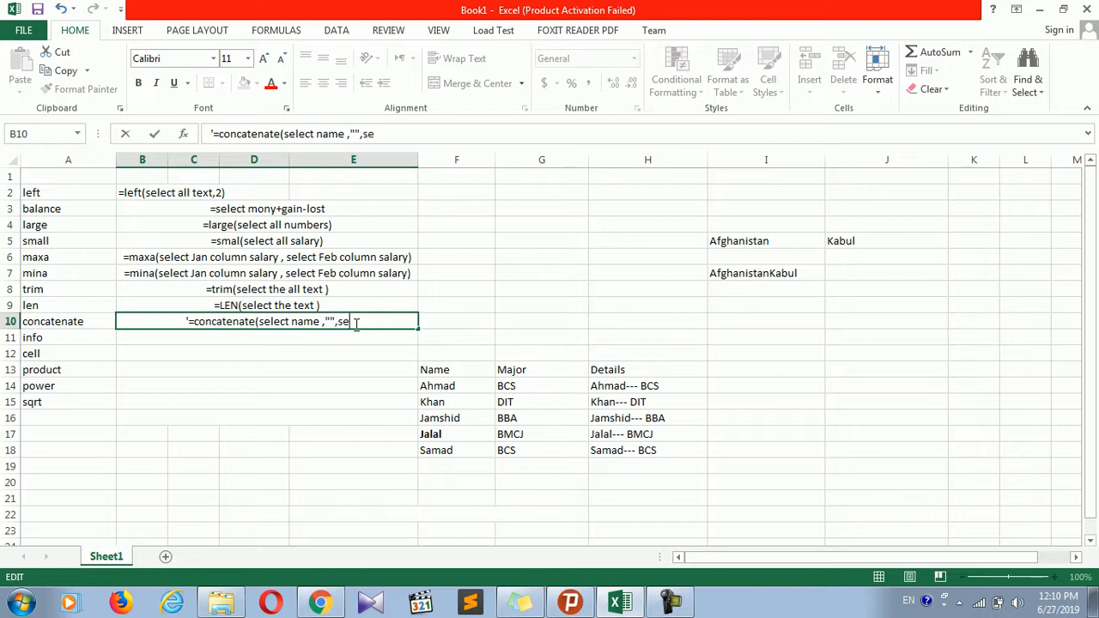
text(lec)
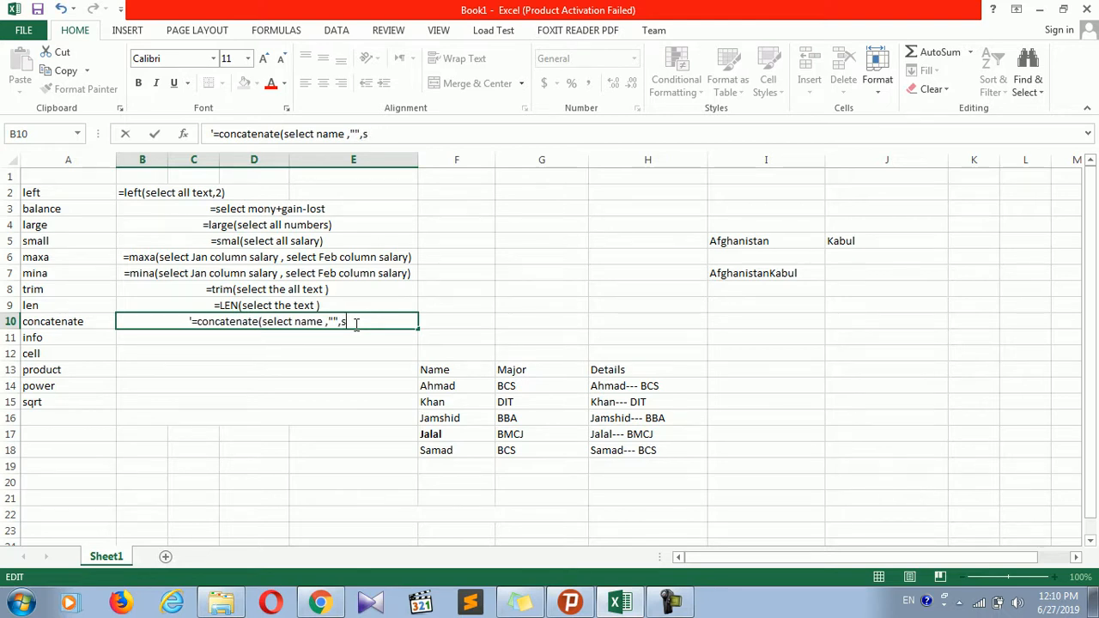
text(t)
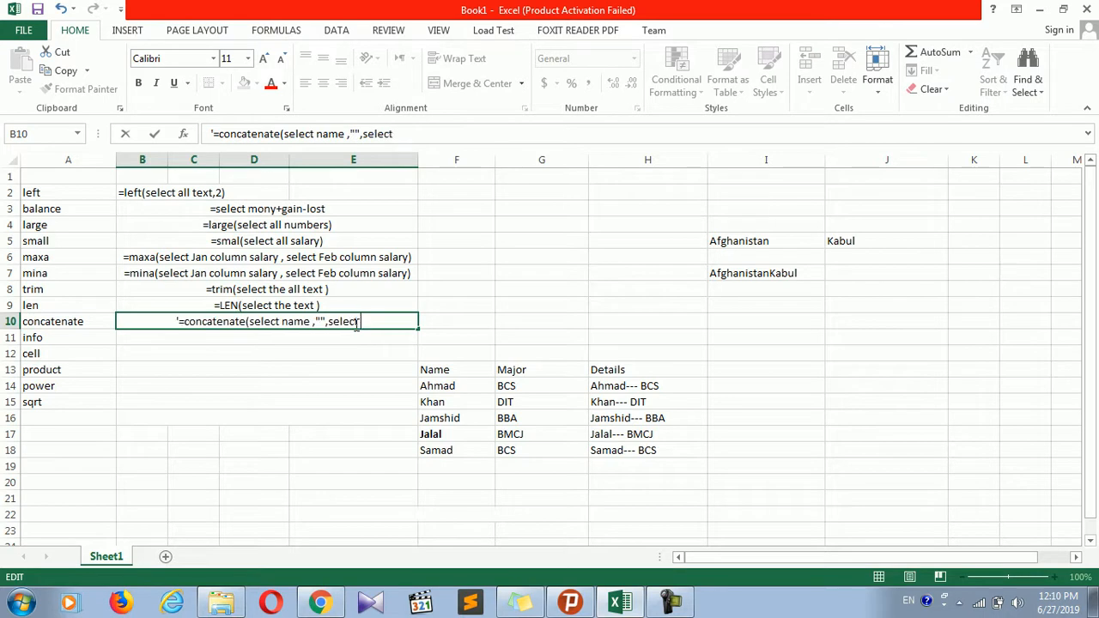
text( major))
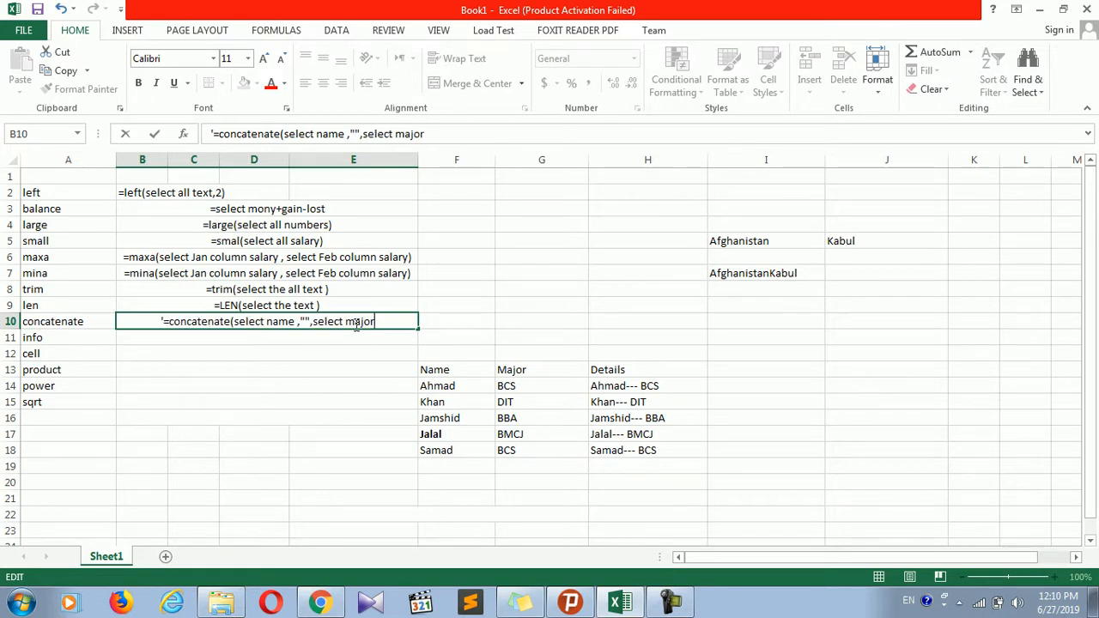
- Insert several spaces between the quotation marks of the concatenate note in B10
click(305, 321)
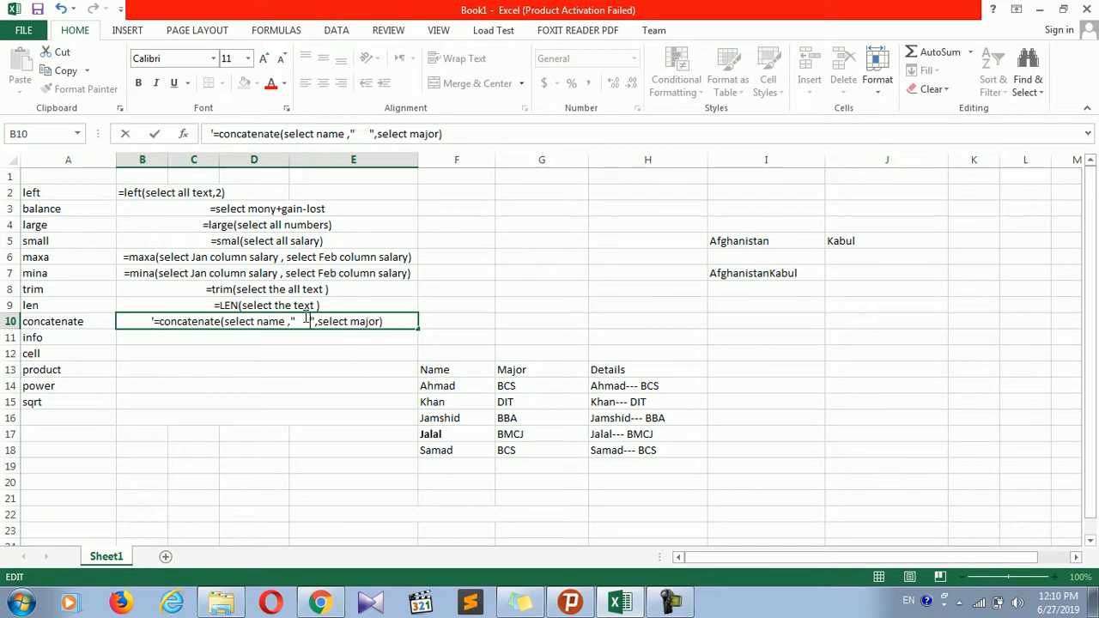
click(334, 368)
click(341, 337)
click(344, 322)
click(442, 402)
click(458, 386)
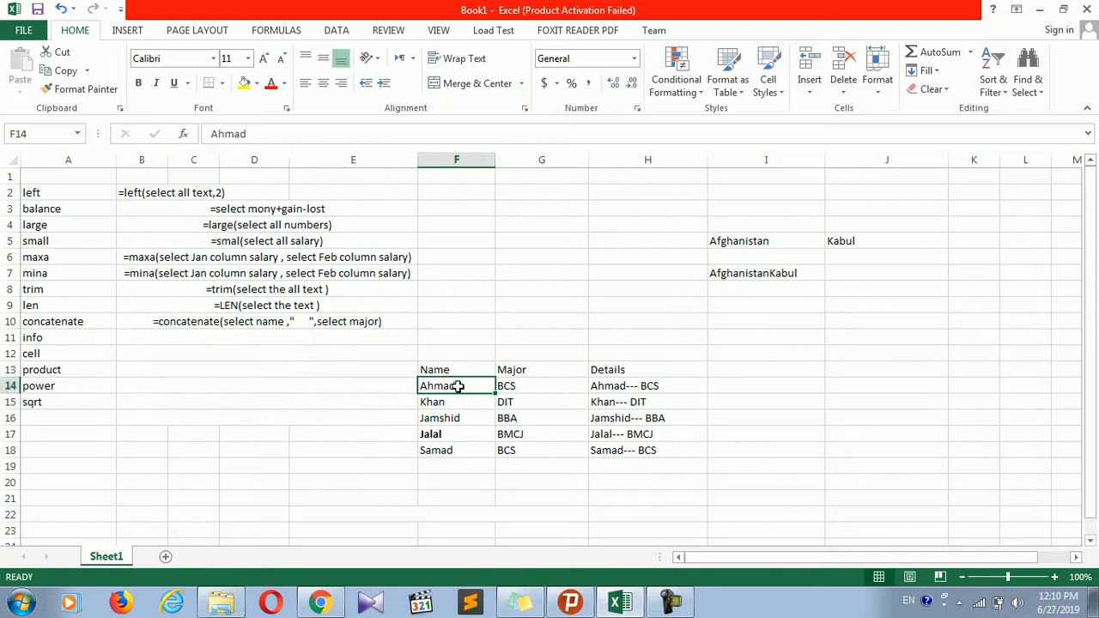
- Move the Details column from H13:H18 to I13:I18, leaving column H free beside the Major column
click(507, 370)
click(607, 368)
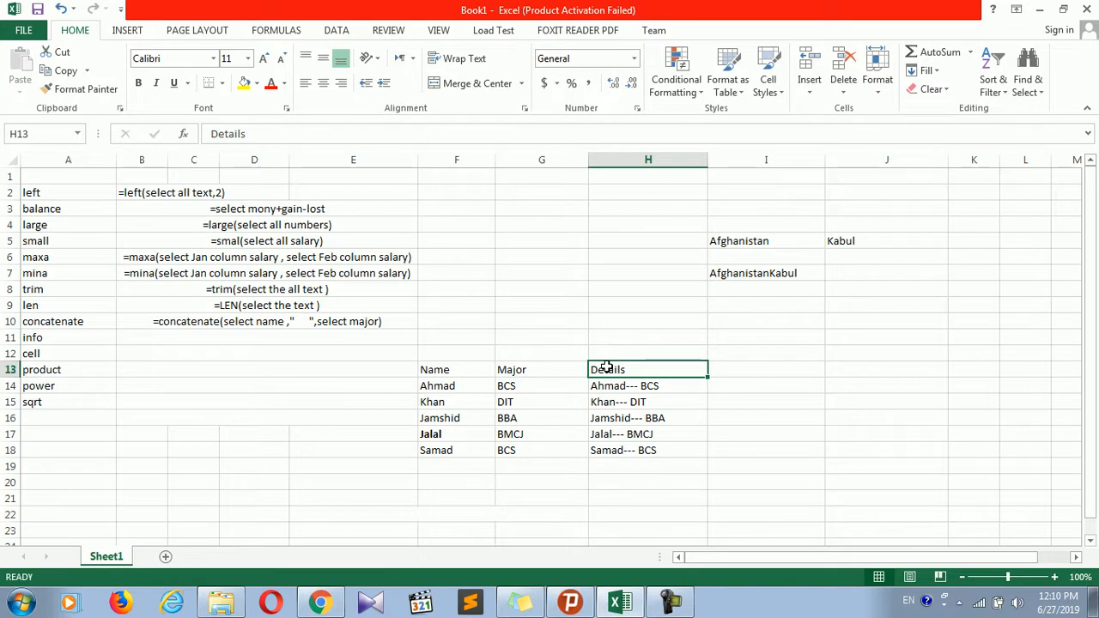
drag(608, 368, 645, 453)
key(ctrl+c)
click(795, 368)
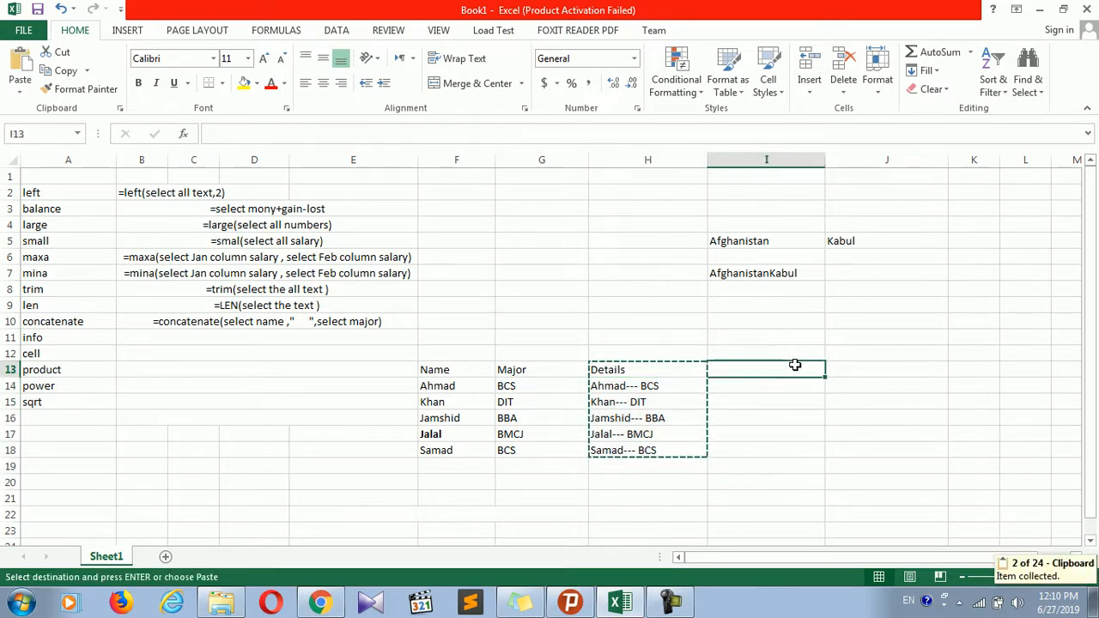
key(ctrl+v)
click(722, 356)
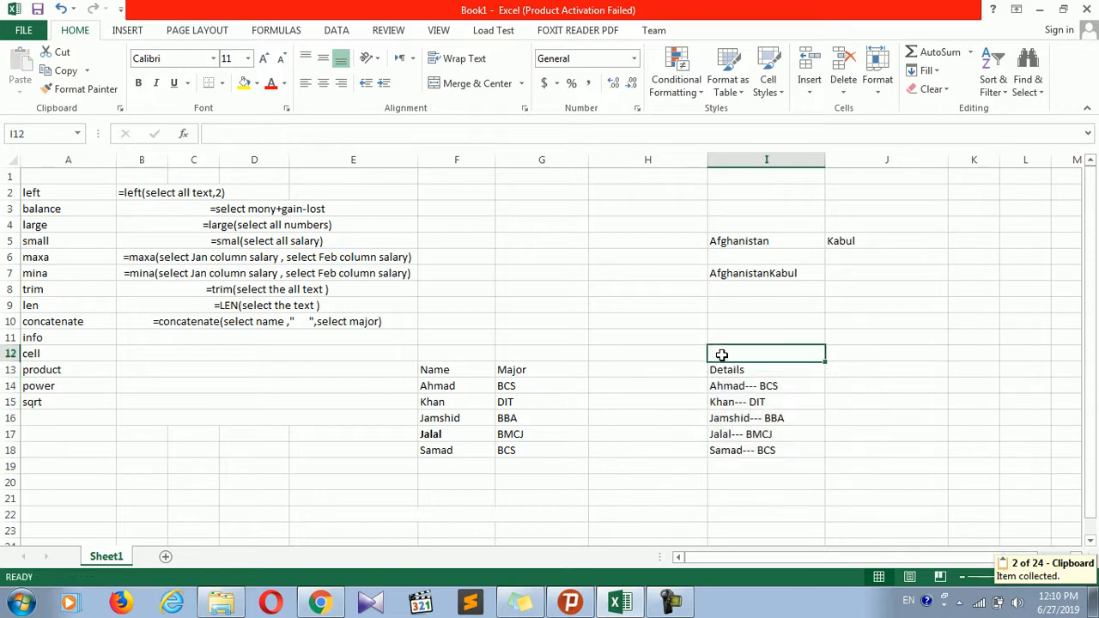
- Add a Fees column headed in H13, with 9000, 8000, 6000, 4000 and 3000 in H14 to H18
double_click(620, 371)
text(Fees)
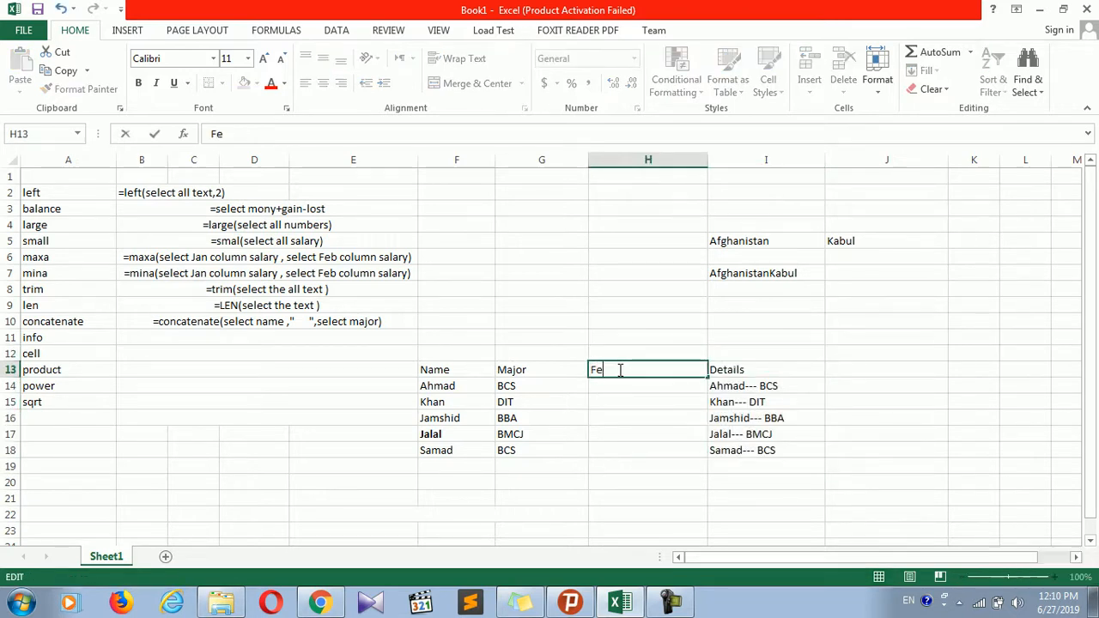
click(667, 384)
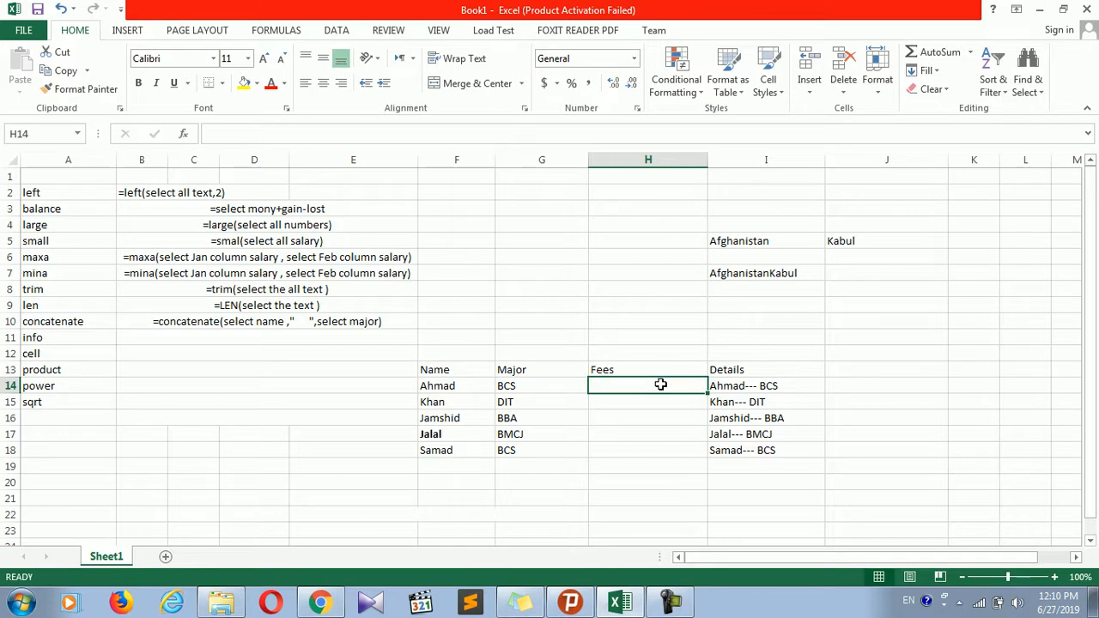
text(9000)
key(Return)
text(8000)
key(Return)
text(6000)
key(Return)
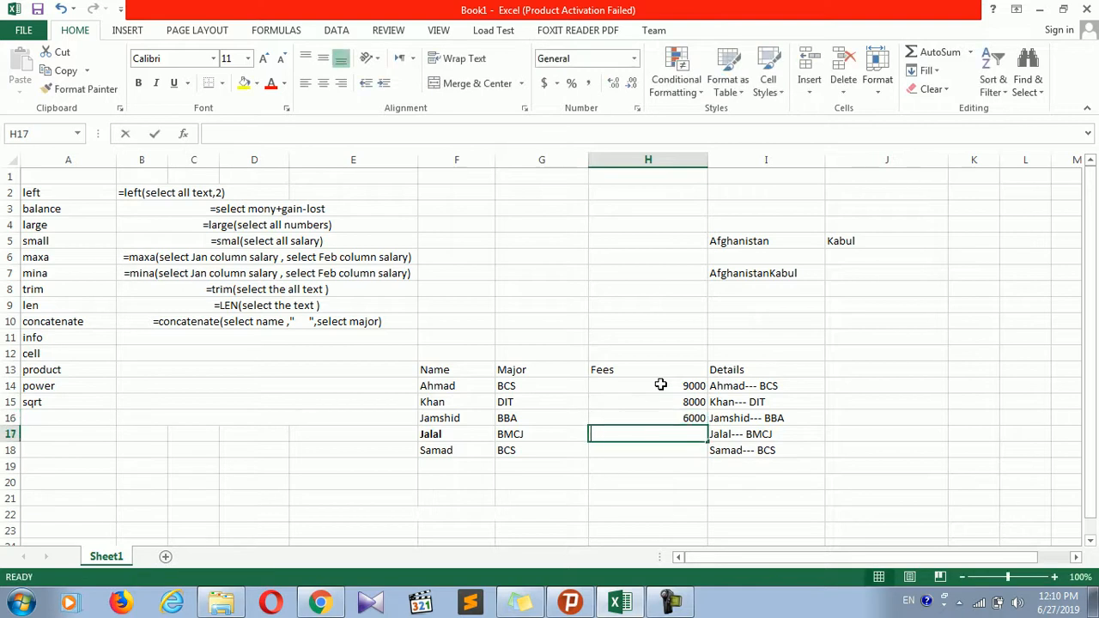
text(4000)
key(Return)
text(30000)
key(BackSpace)
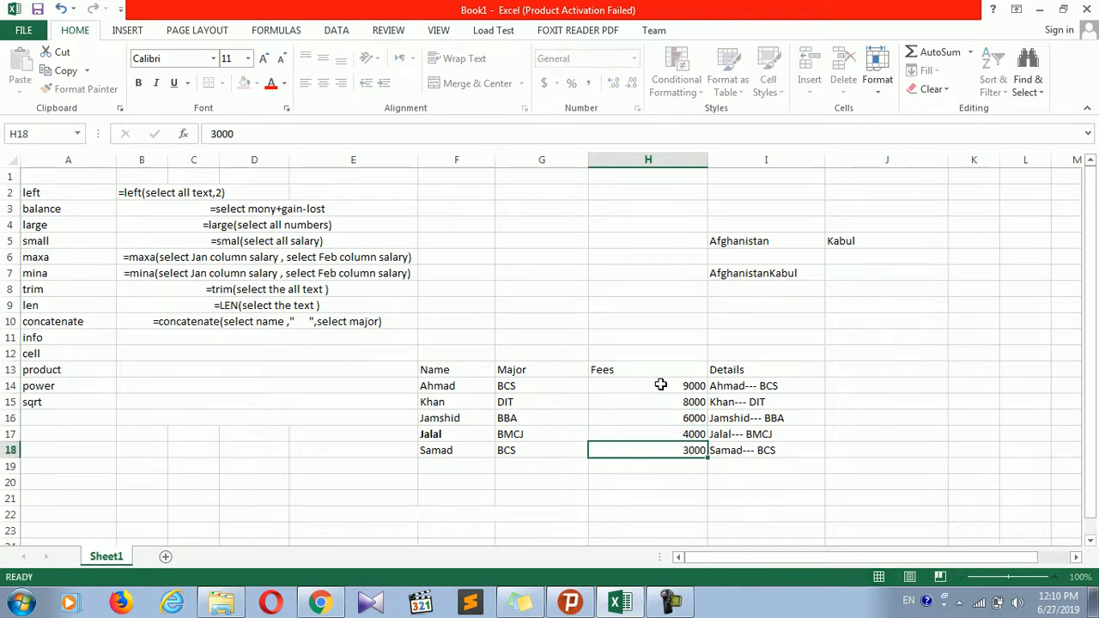
- Add an empty separator and the Fees cell to the I14 formula, making it =CONCATENATE(F14,"--- ",G14,"",H14)
key(Up)
key(Right)
key(Right)
key(Up)
key(Up)
key(Left)
key(Up)
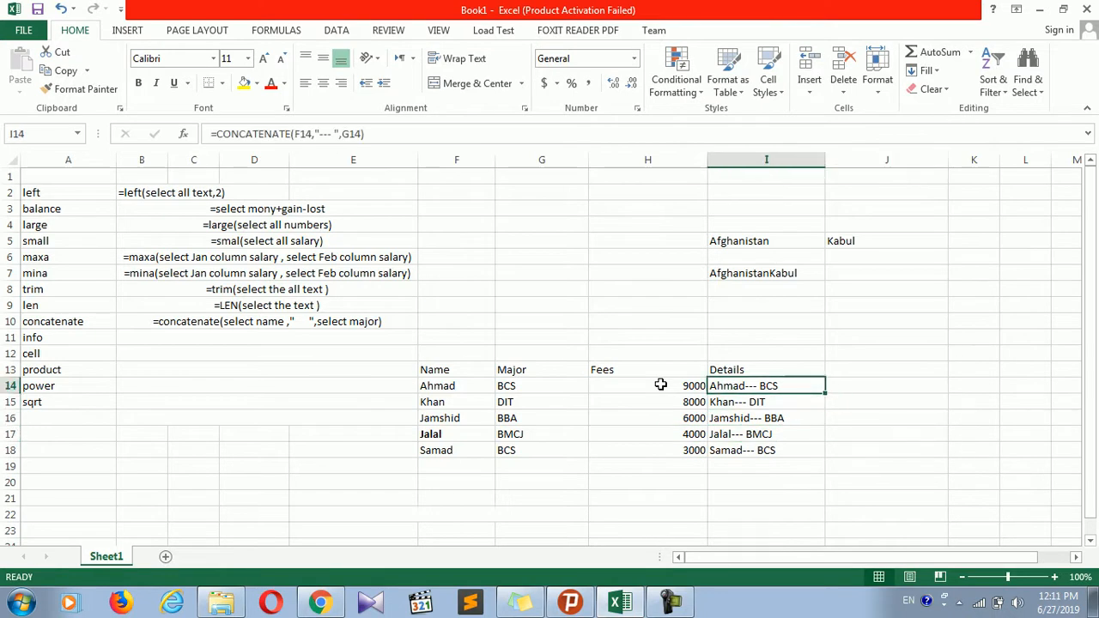
double_click(788, 386)
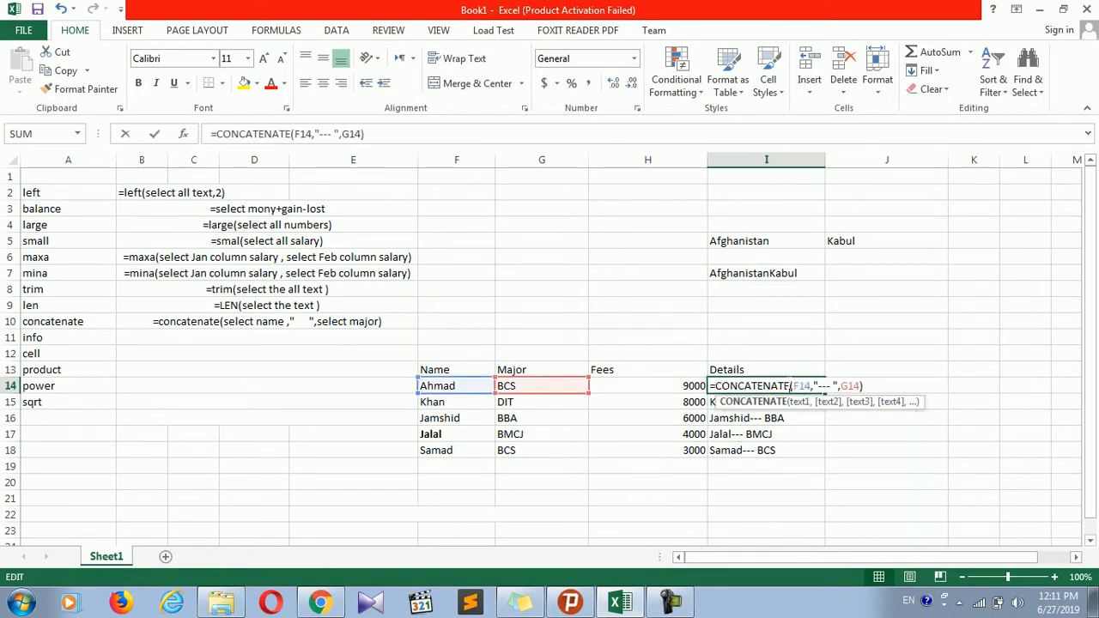
click(865, 385)
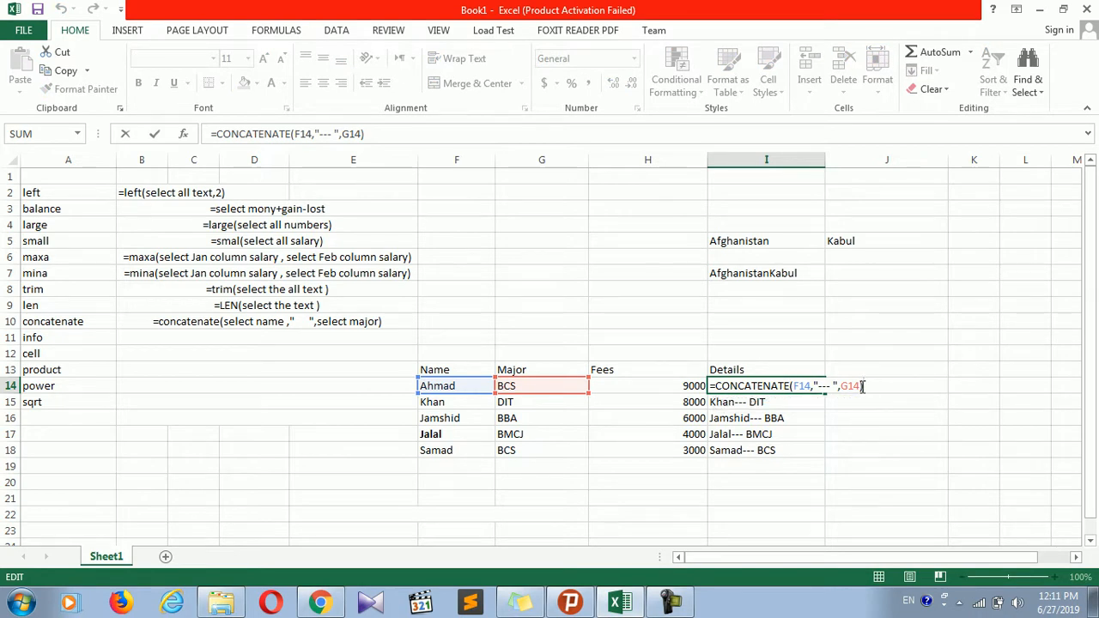
click(860, 385)
text(,)
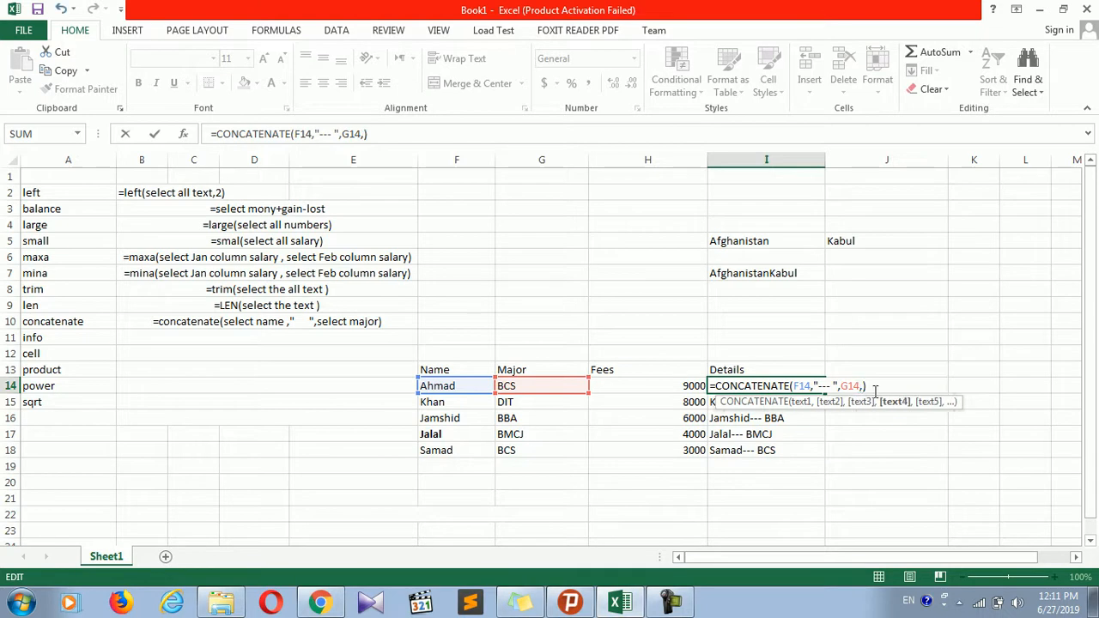
text("",)
click(674, 385)
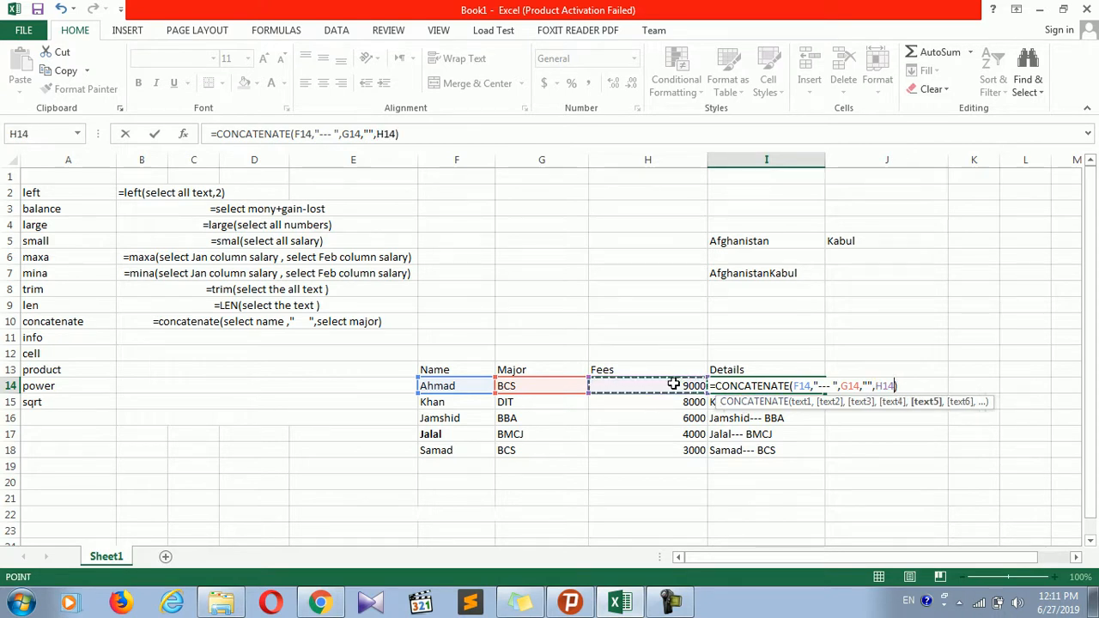
- Insert spaces between the empty quotation marks of the I14 formula and fill it down the Details column to I18
click(865, 385)
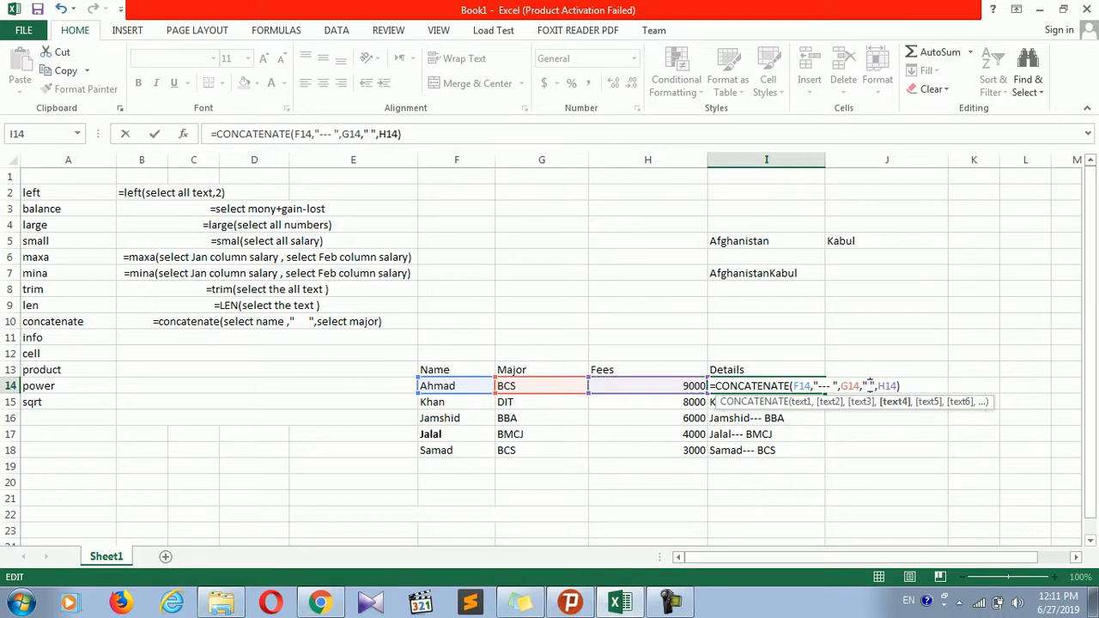
key(Return)
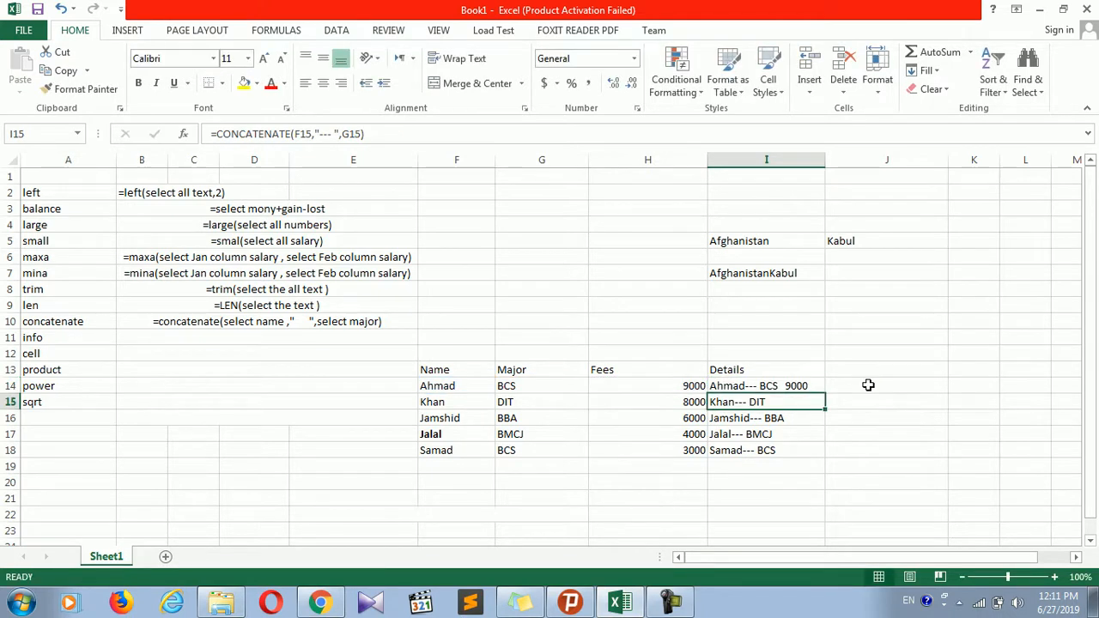
click(811, 389)
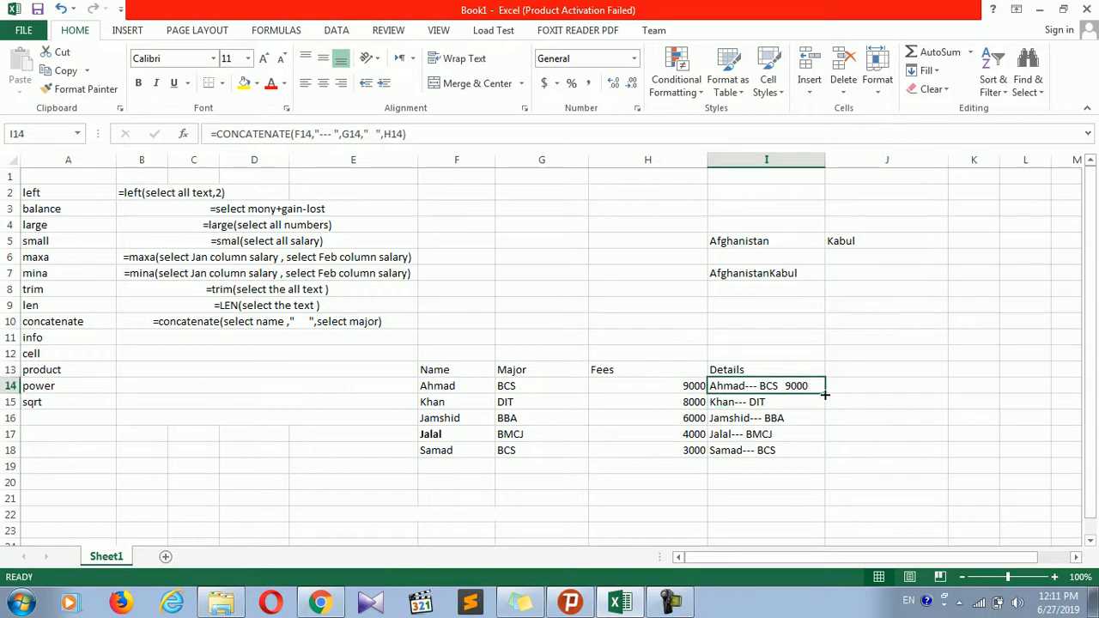
double_click(825, 394)
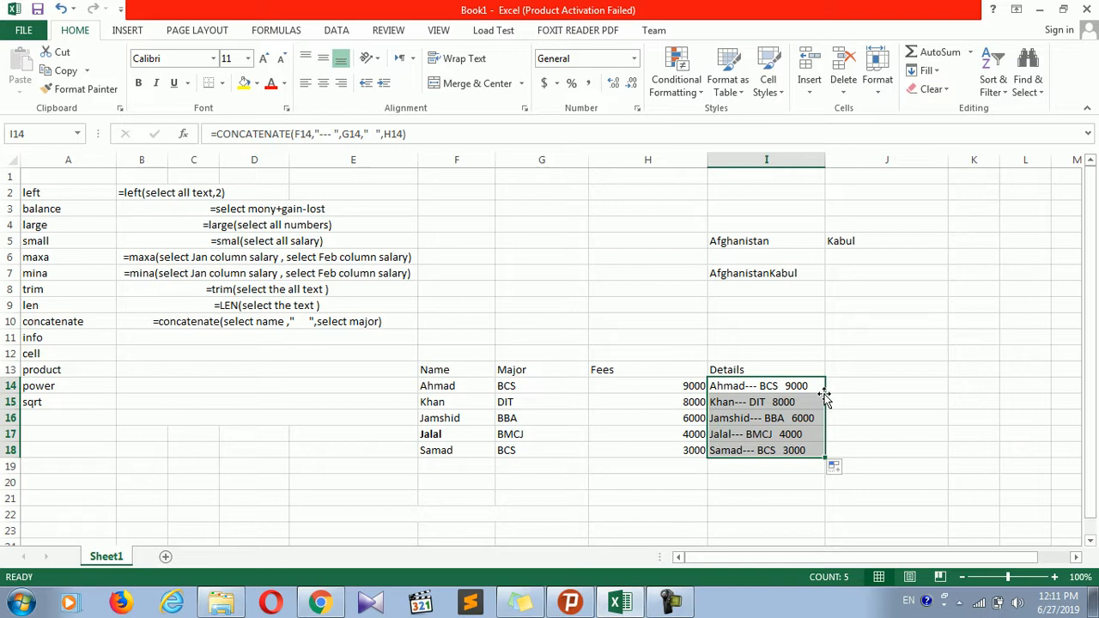
click(499, 351)
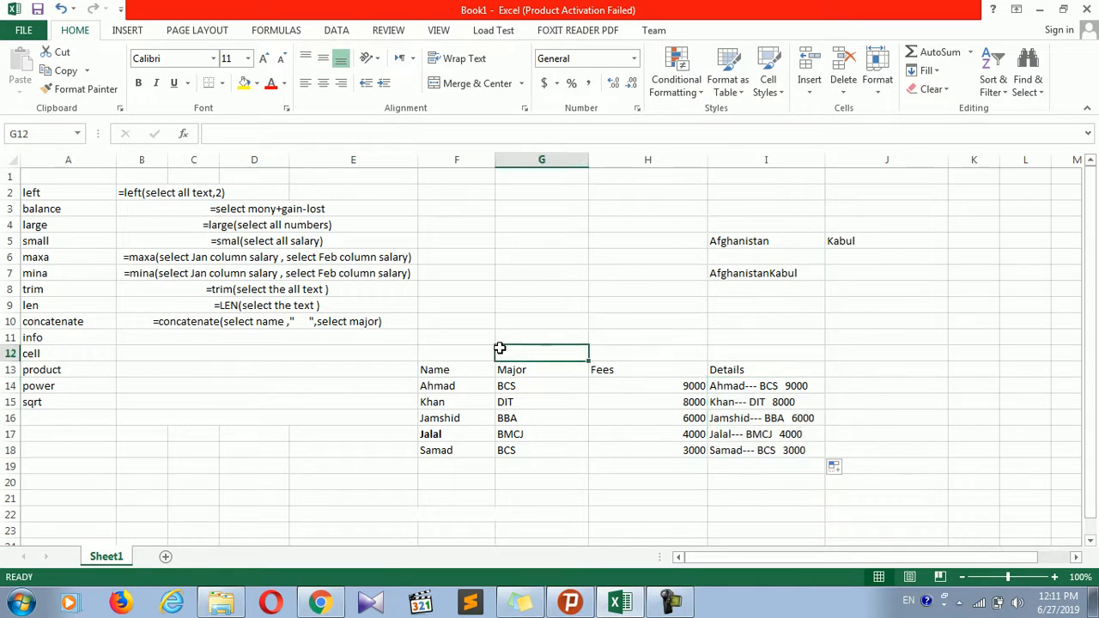
click(827, 420)
click(704, 383)
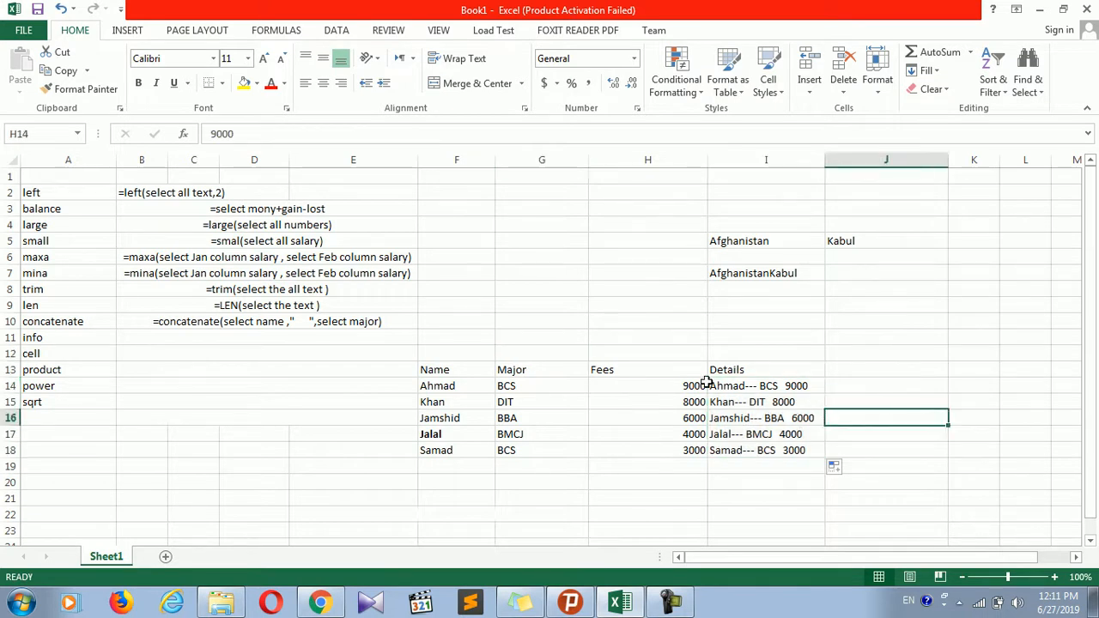
click(206, 370)
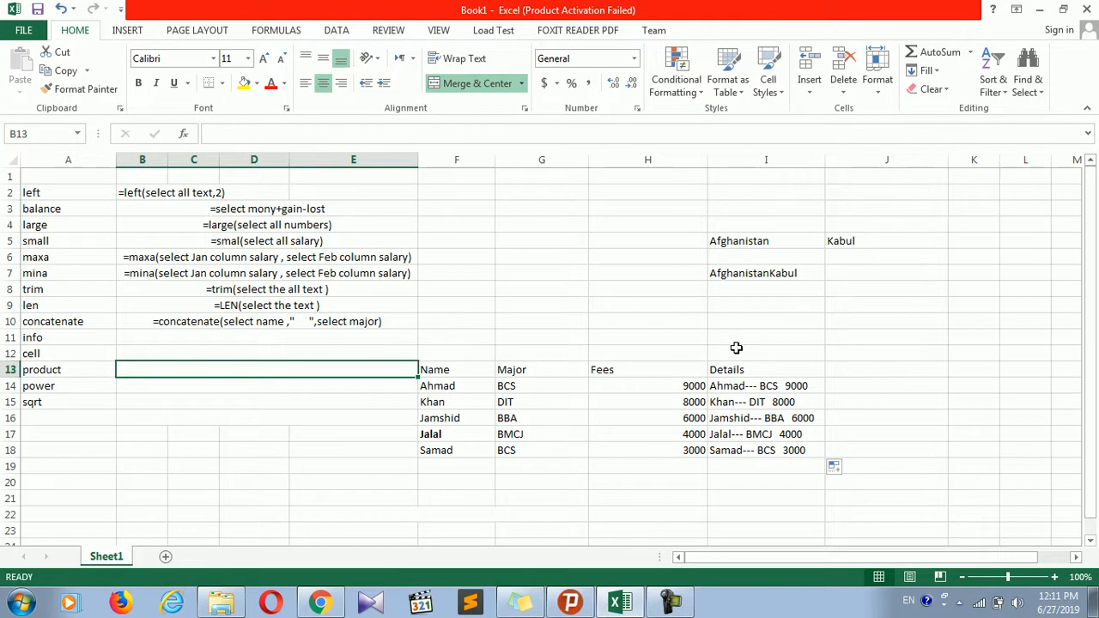
click(741, 383)
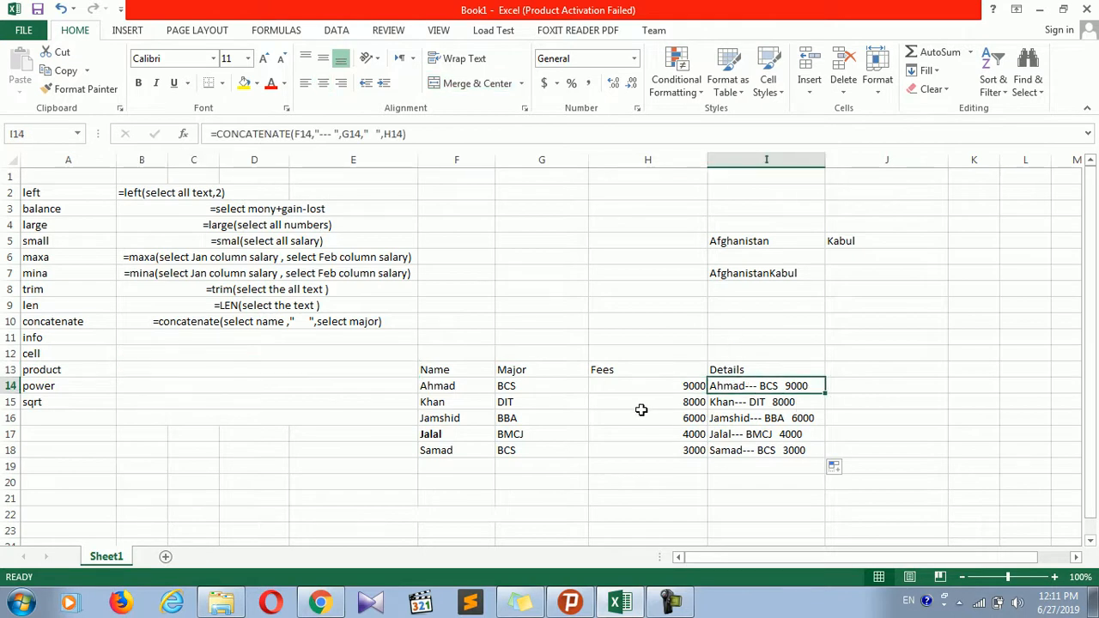
click(678, 391)
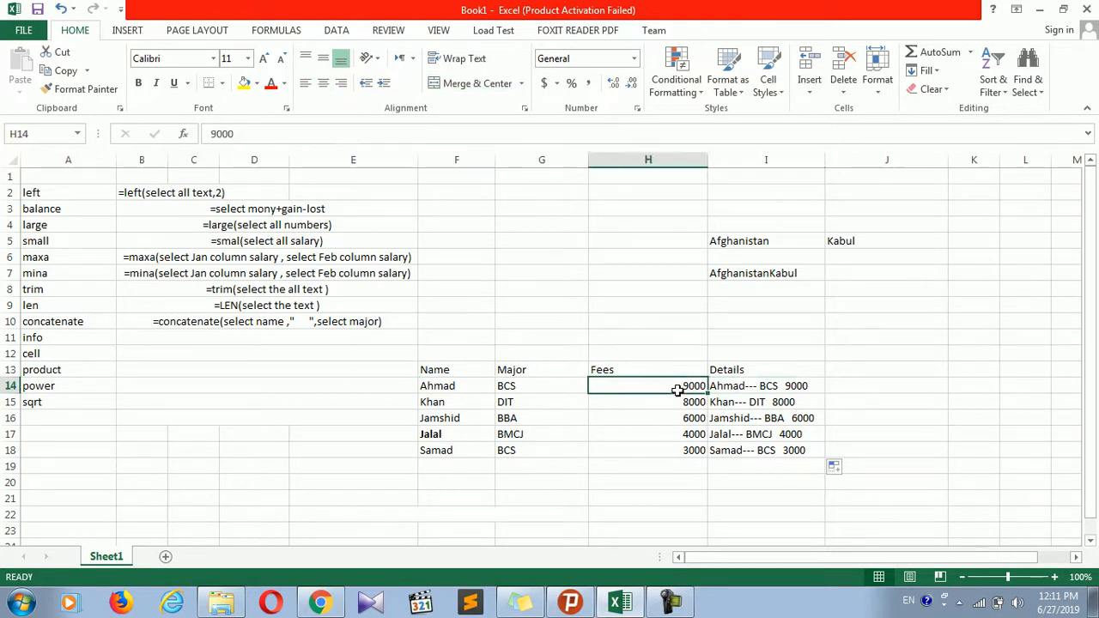
double_click(267, 338)
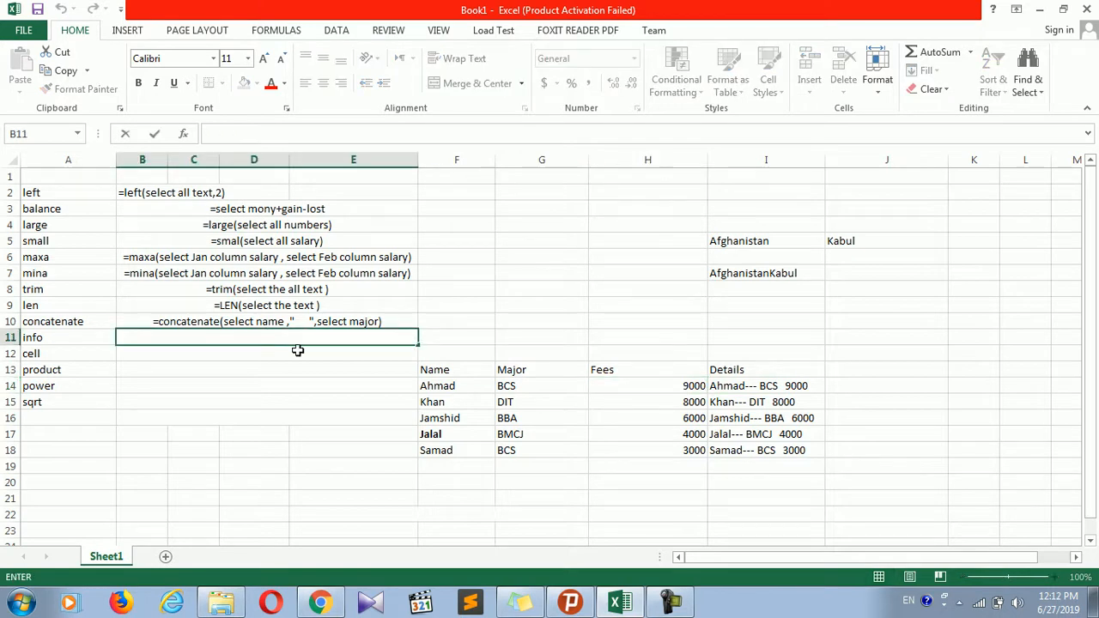
click(436, 356)
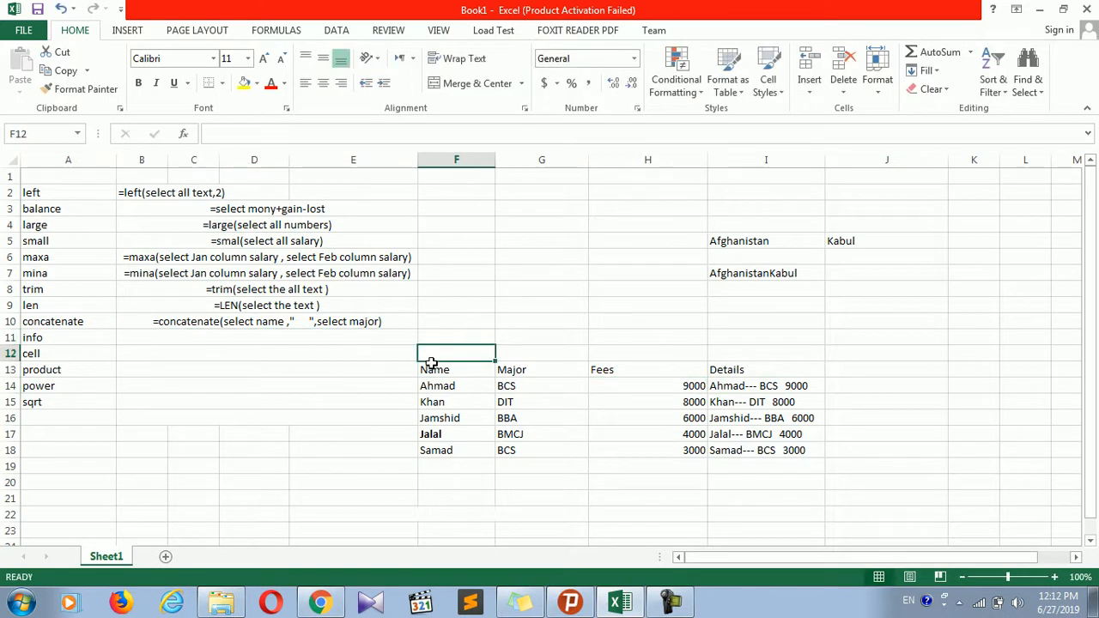
- Clear the Name, Major, Fees and Details table by deleting the contents of F12:I20
drag(429, 363, 633, 468)
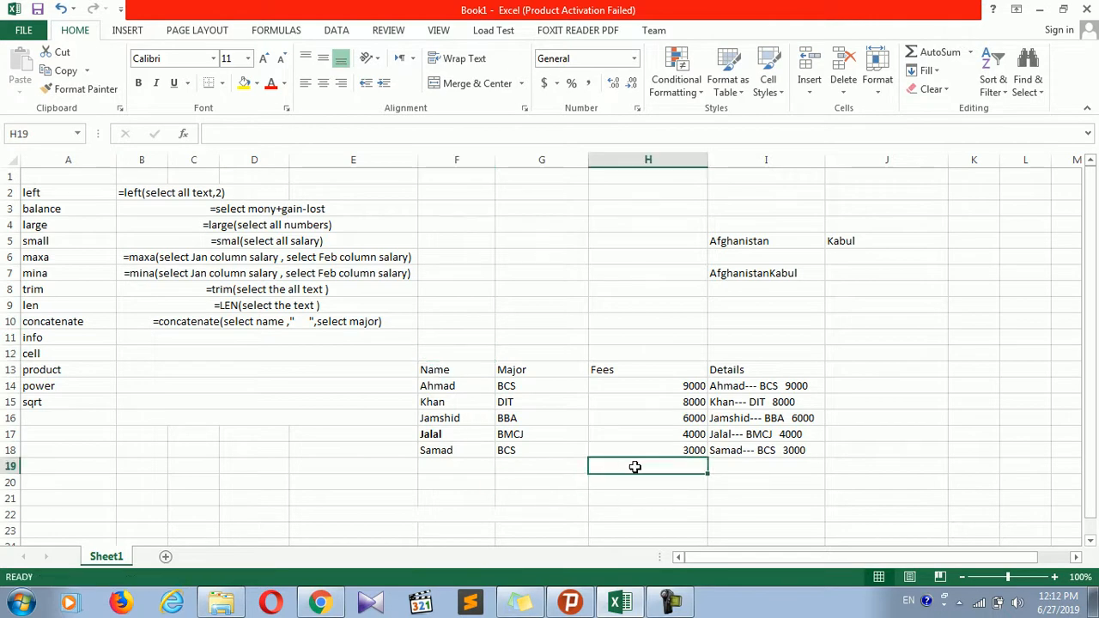
drag(456, 348, 760, 485)
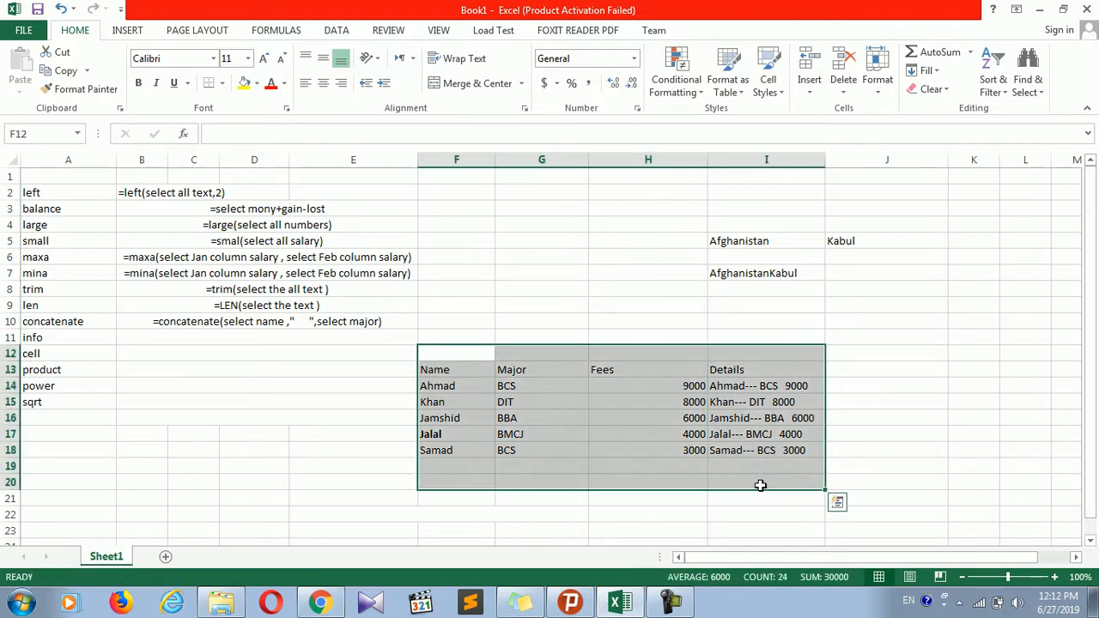
key(Delete)
- Enter the syntax note =info("Directory") as plain text in the merged cell B11 beside the info label
click(212, 352)
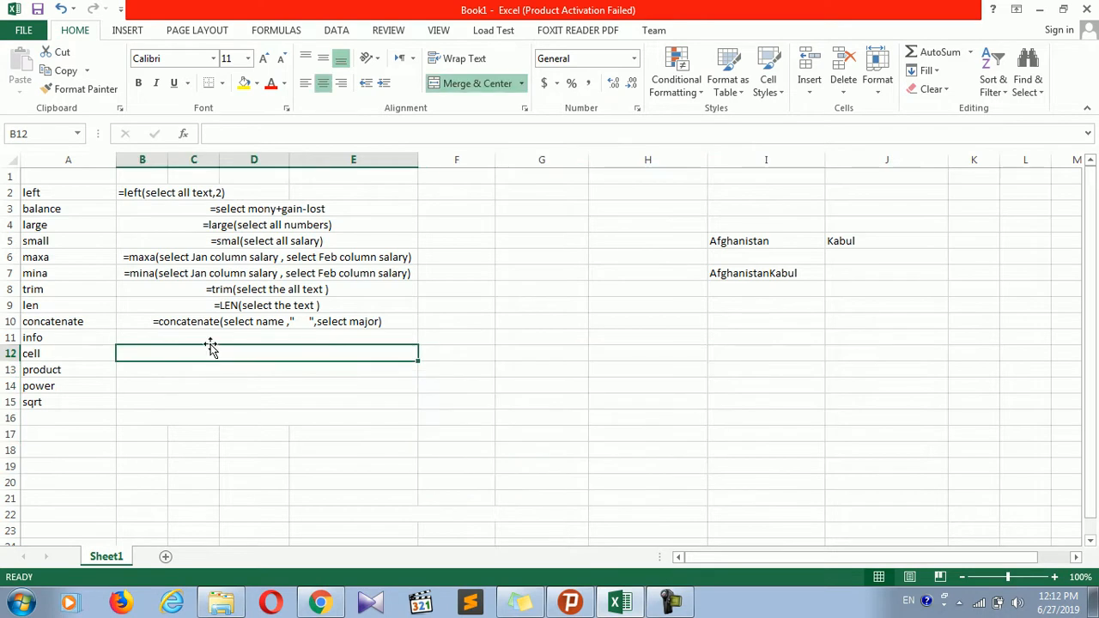
click(218, 339)
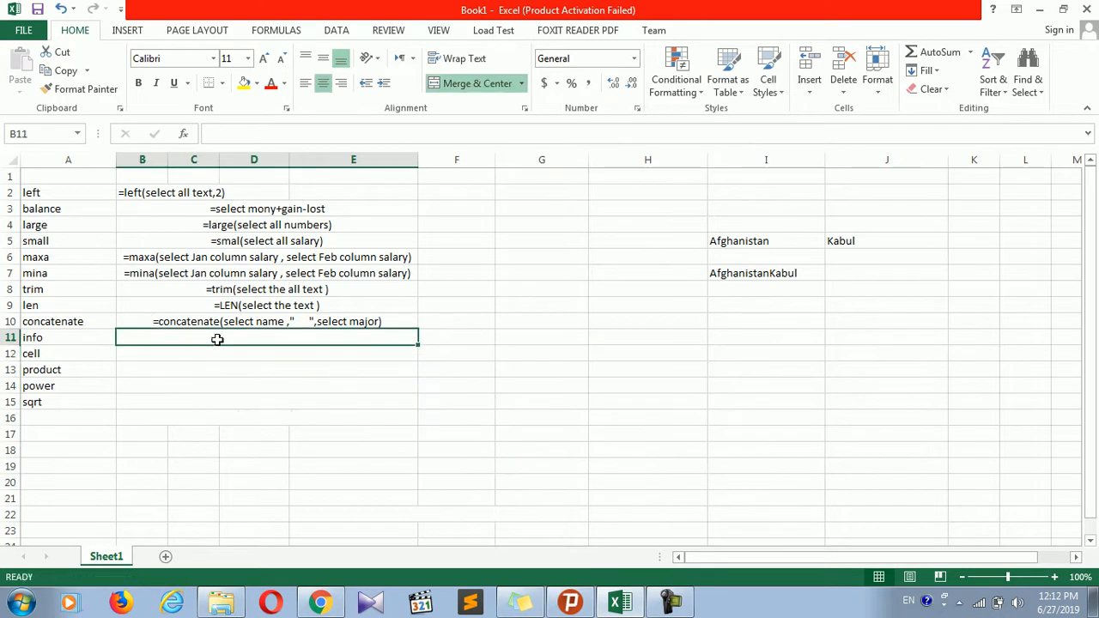
text('=info()
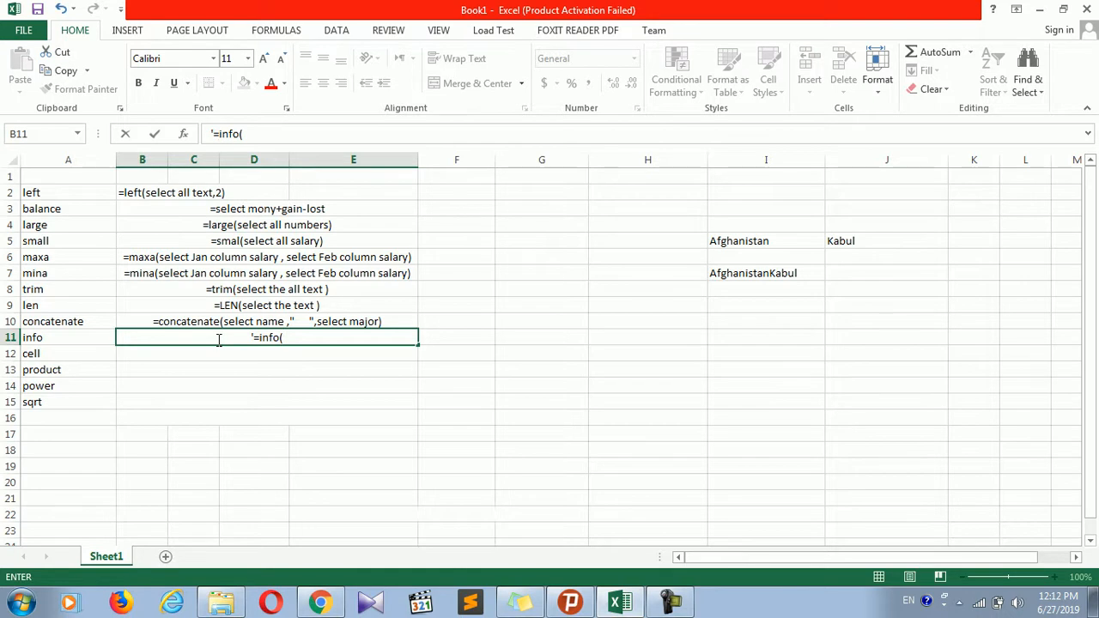
text("Dei)
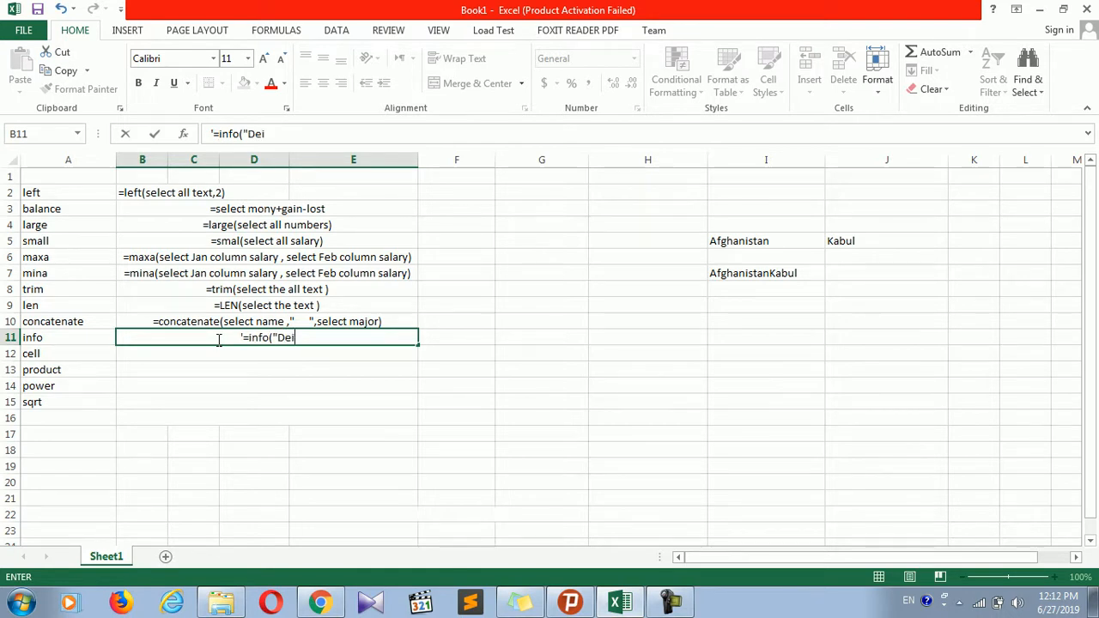
key(BackSpace)
key(BackSpace)
text(irecto)
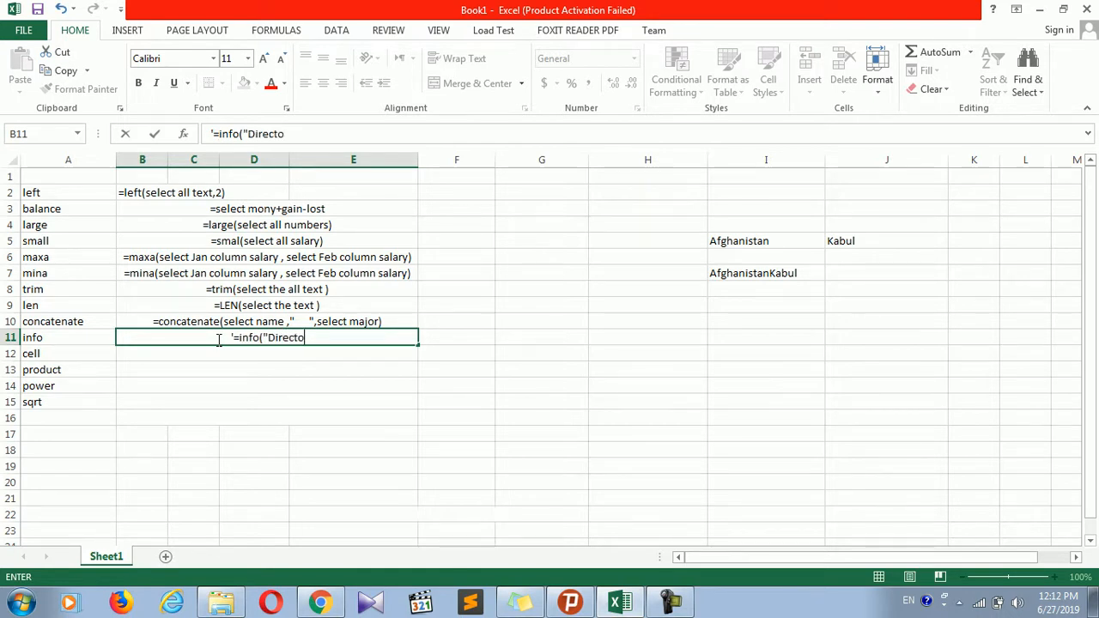
text(ry")
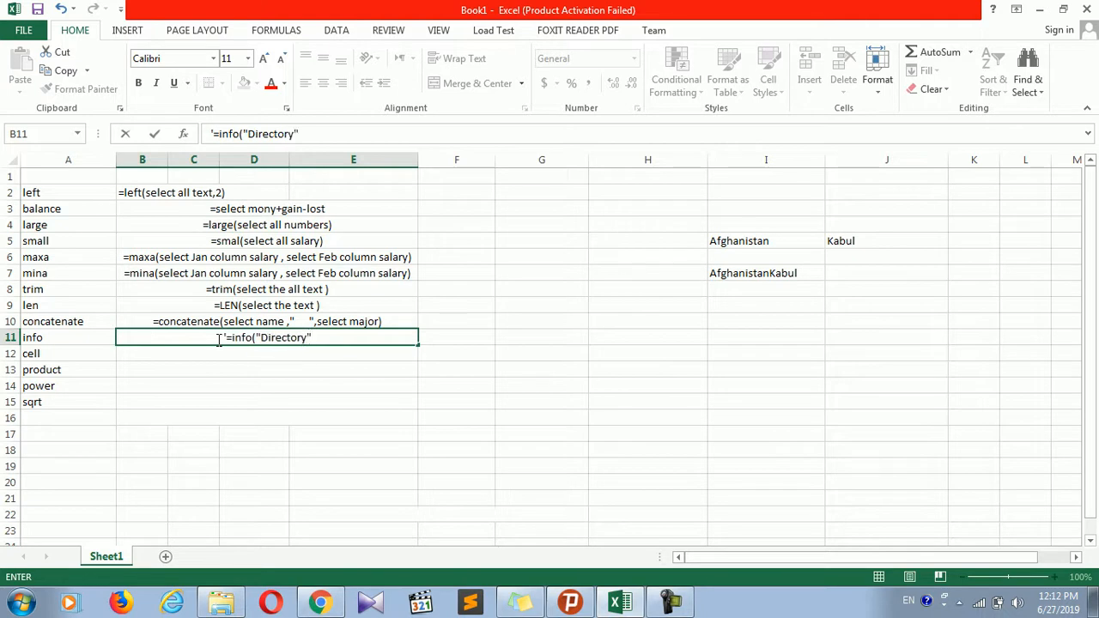
text())
key(Return)
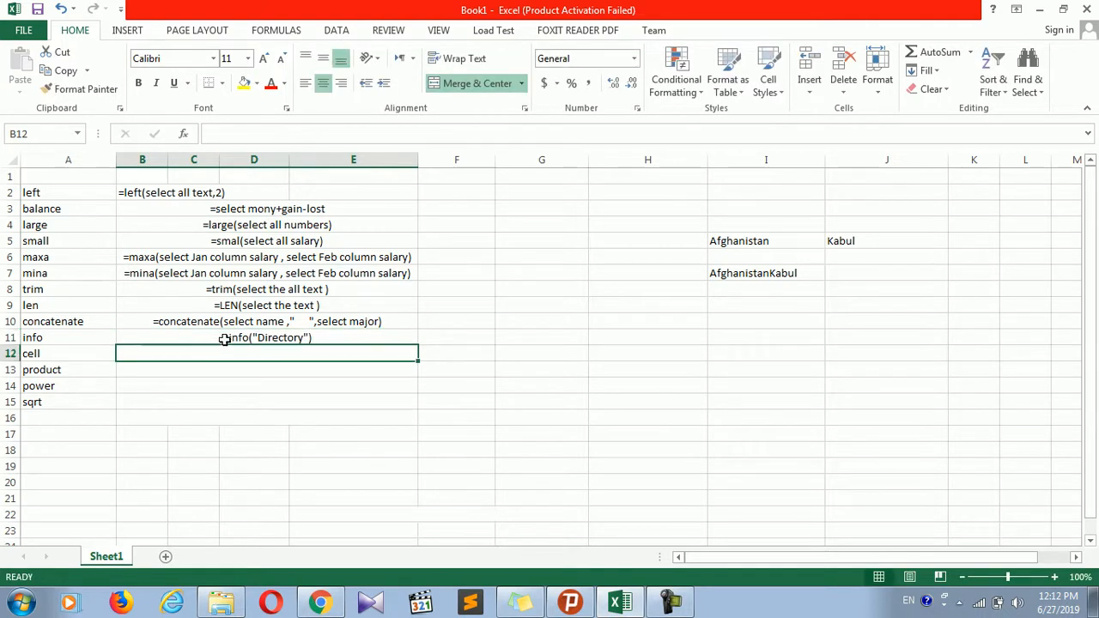
- Enter the formula =INFO("DIRECTORY") in F13 to return the current directory path
click(536, 371)
click(478, 369)
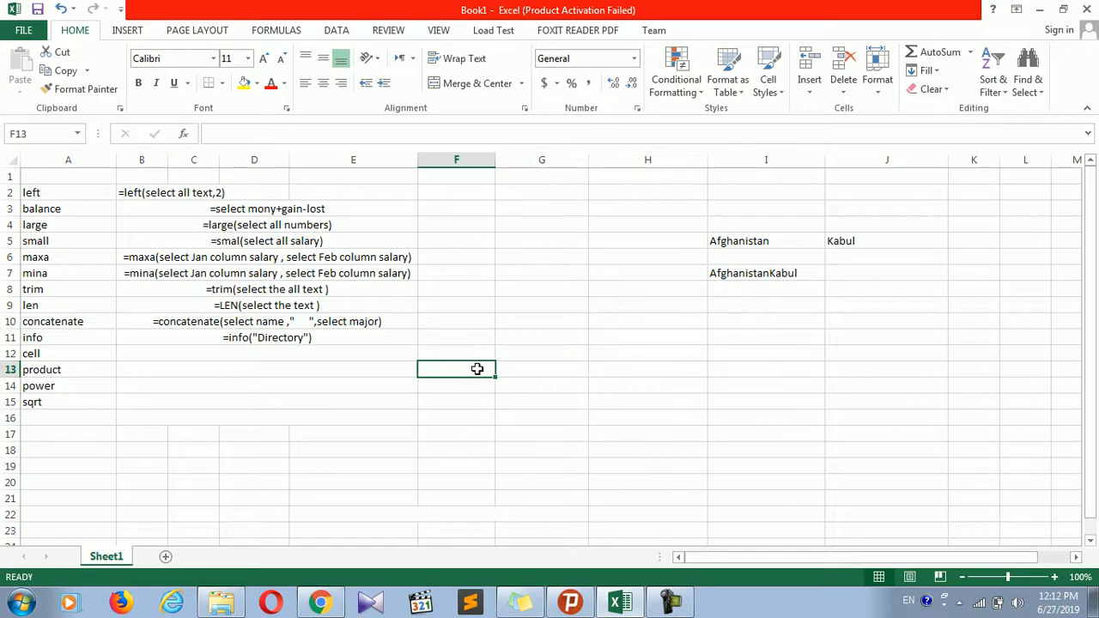
text(=inof)
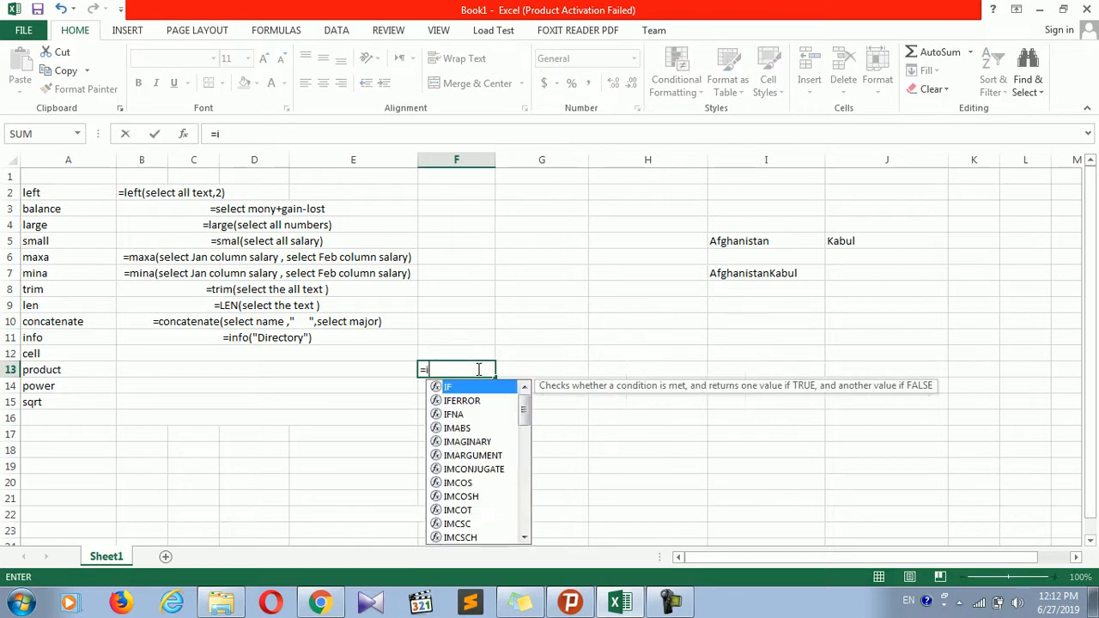
key(BackSpace)
key(BackSpace)
text(f)
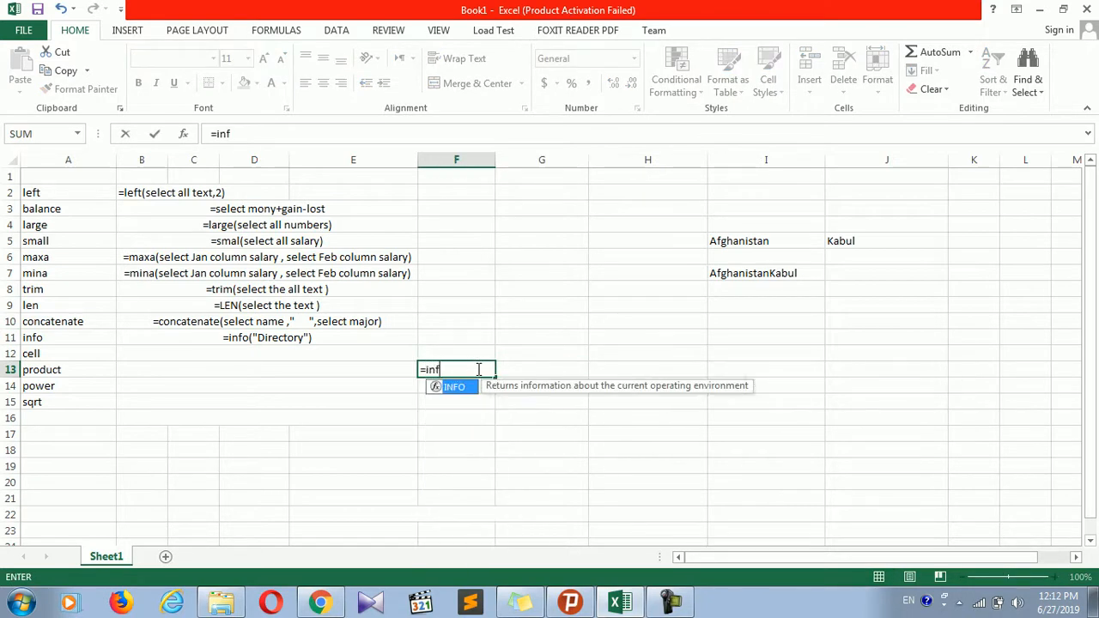
text(o()
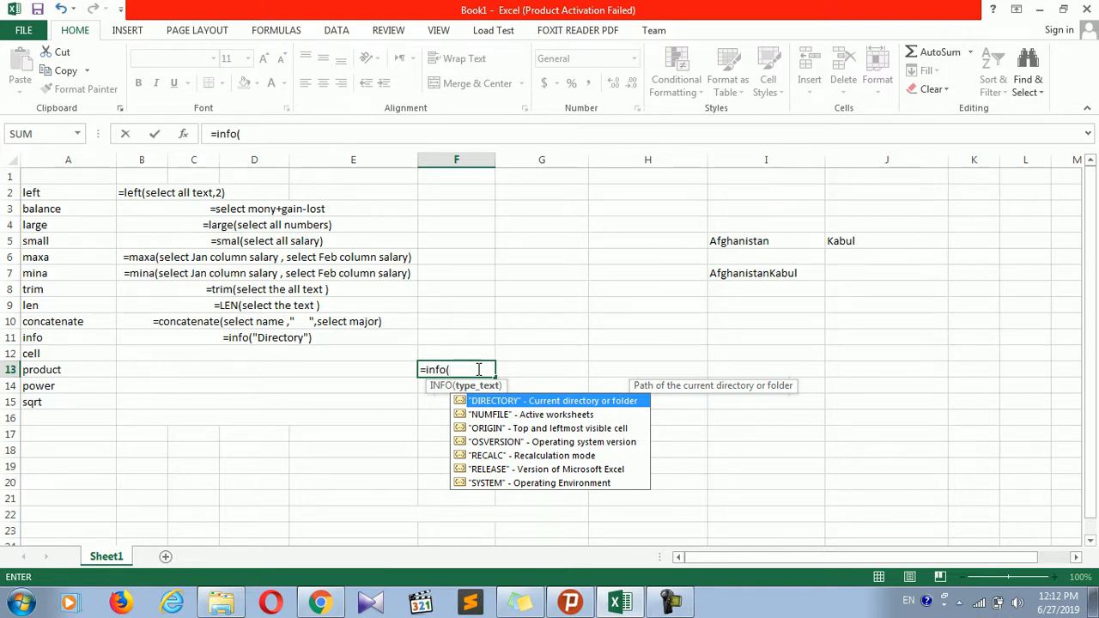
text(d)
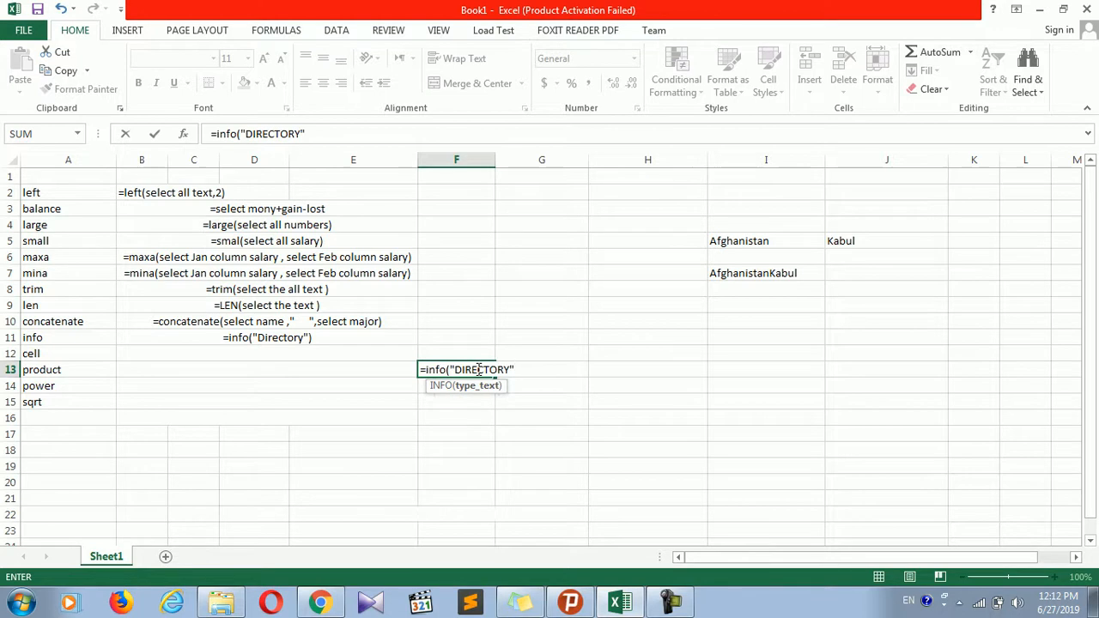
key(Return)
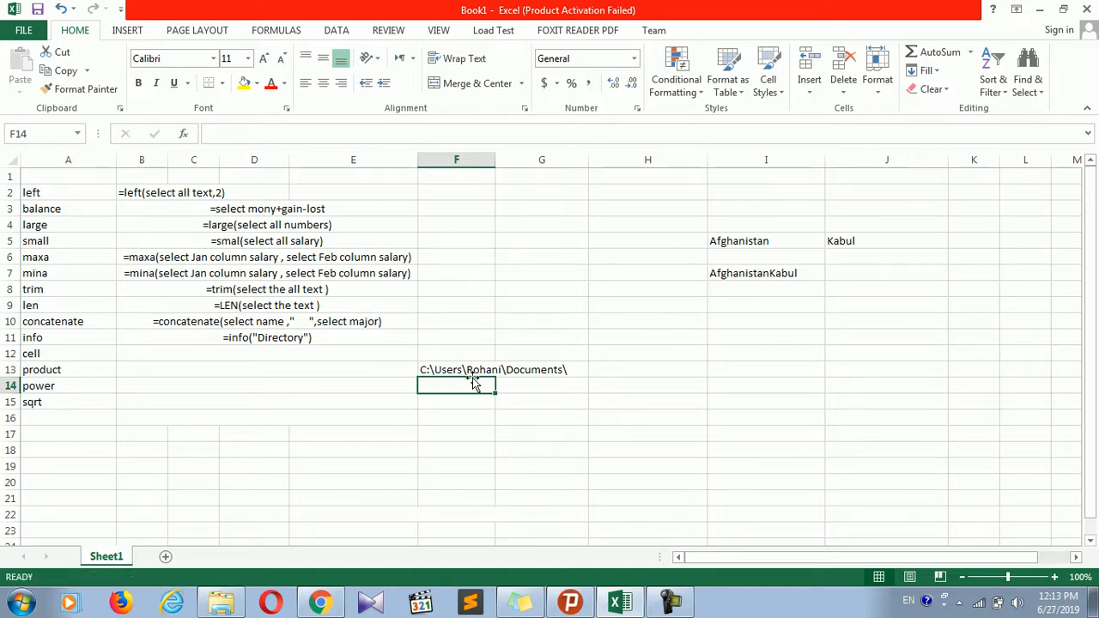
click(480, 366)
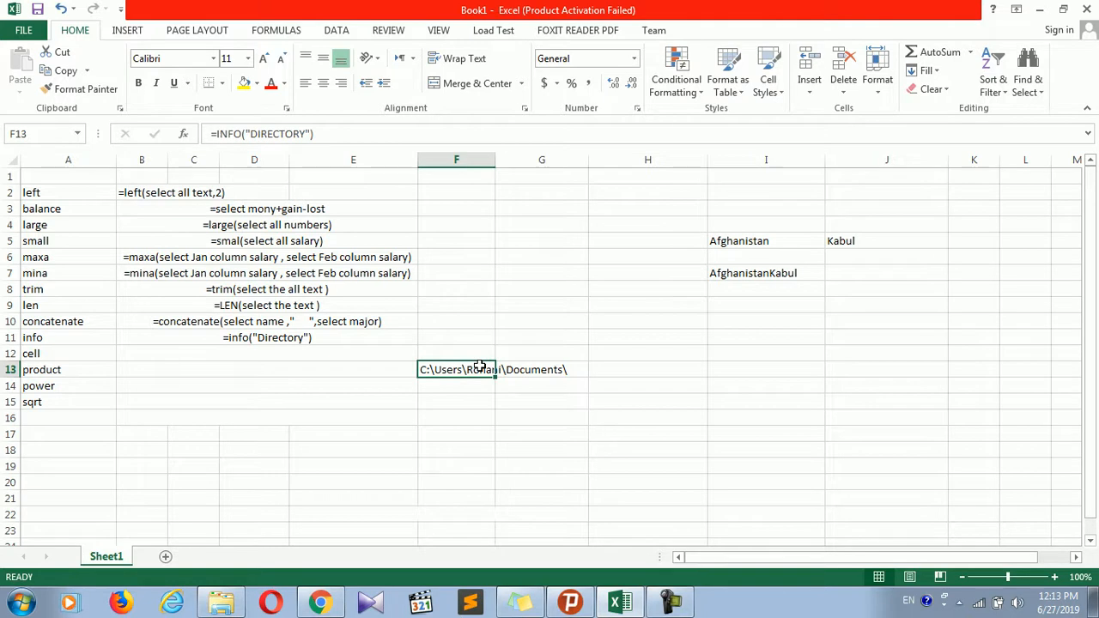
click(318, 351)
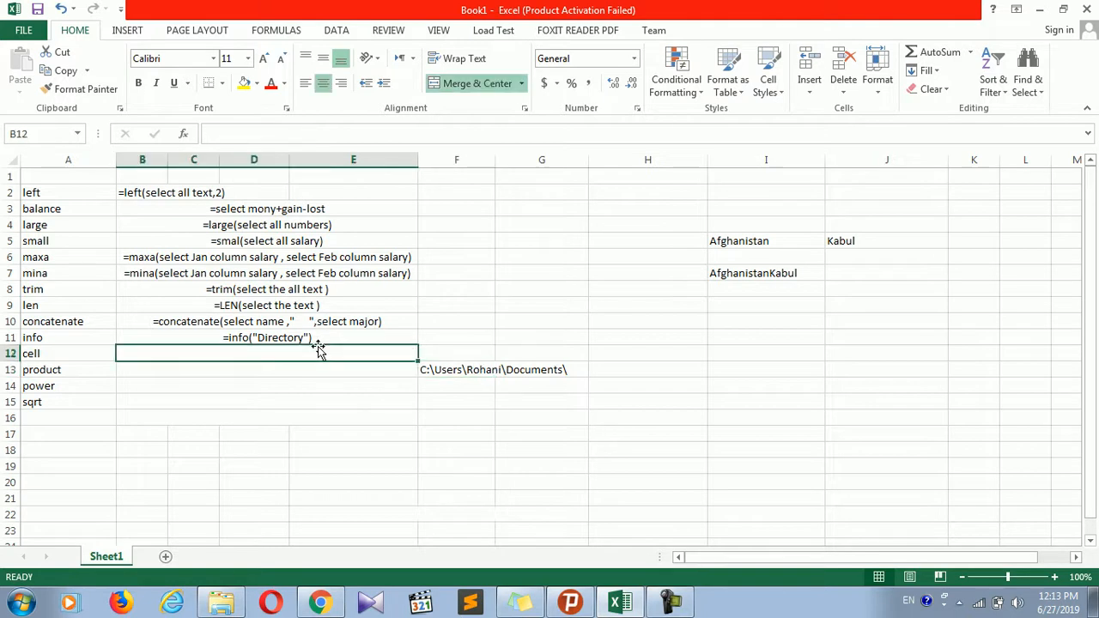
click(500, 354)
click(494, 376)
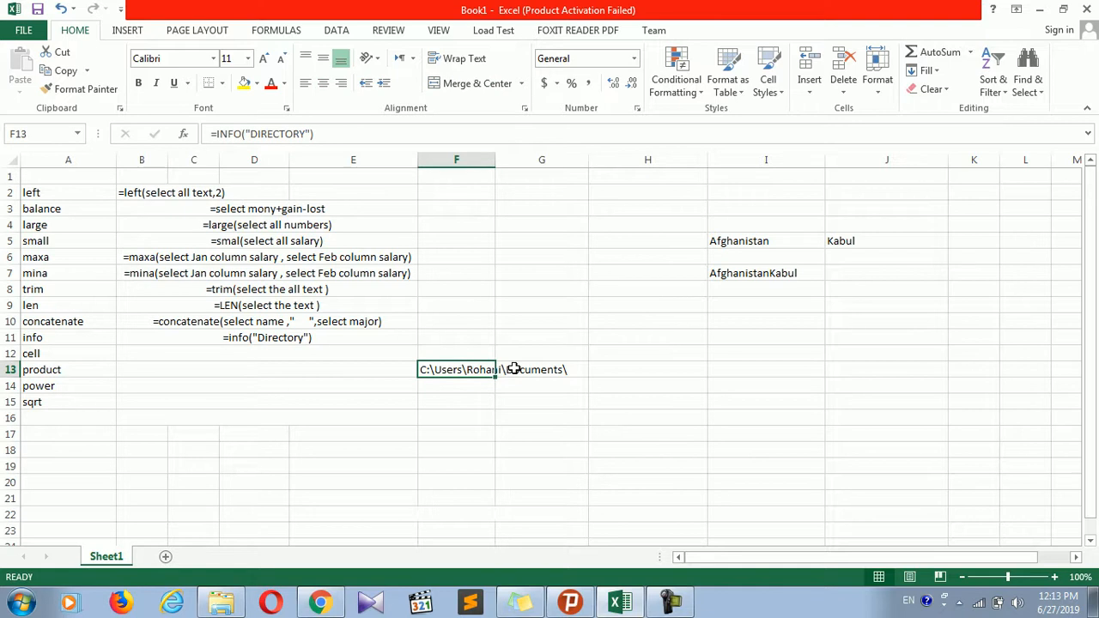
- Switch to Windows Explorer and browse from Computer through Local Disk (C:) and Users to the profile folder named in the F13 path
click(21, 604)
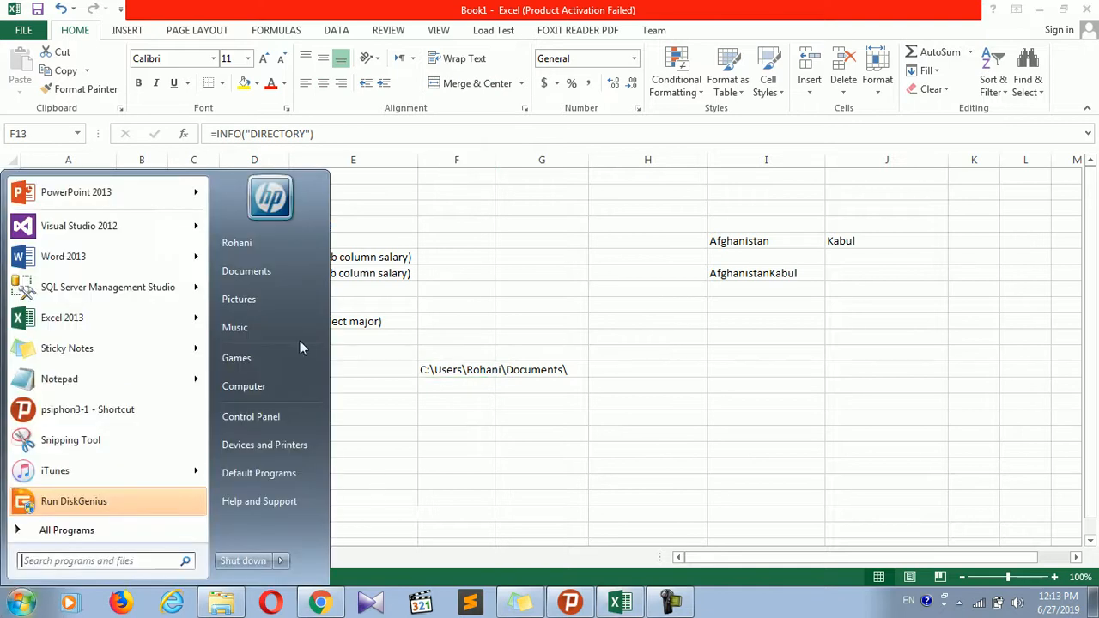
click(274, 386)
double_click(661, 222)
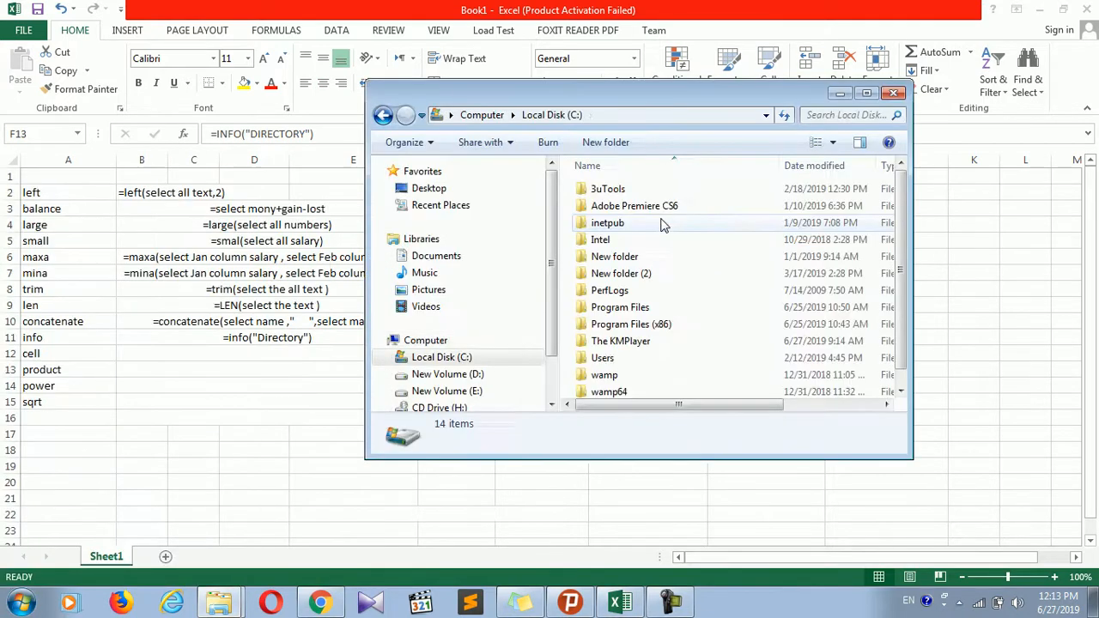
drag(713, 93, 912, 145)
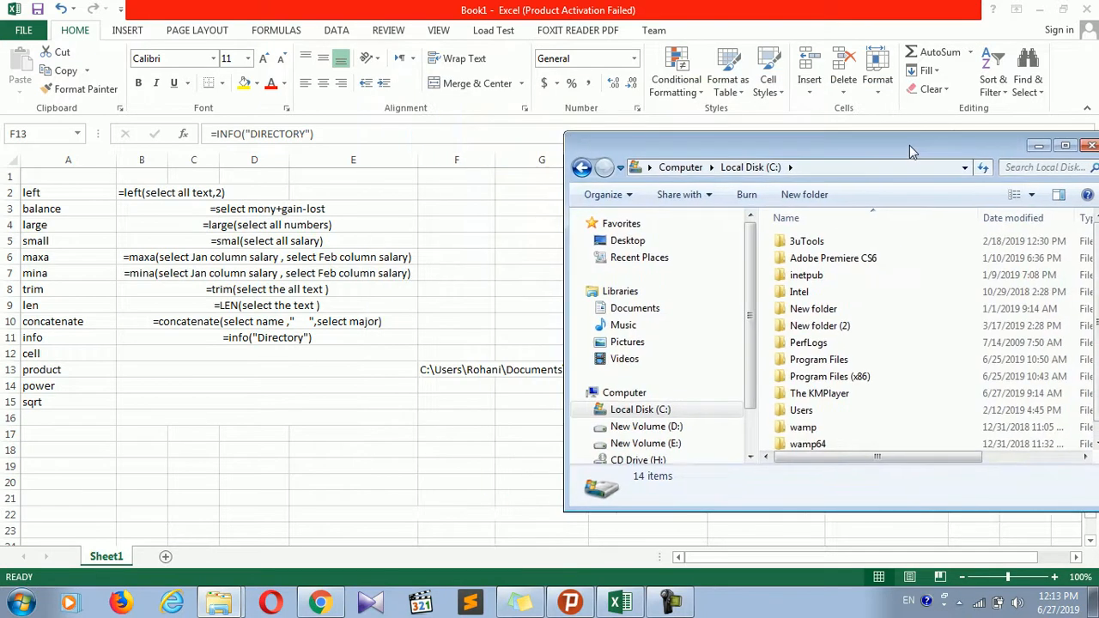
double_click(797, 411)
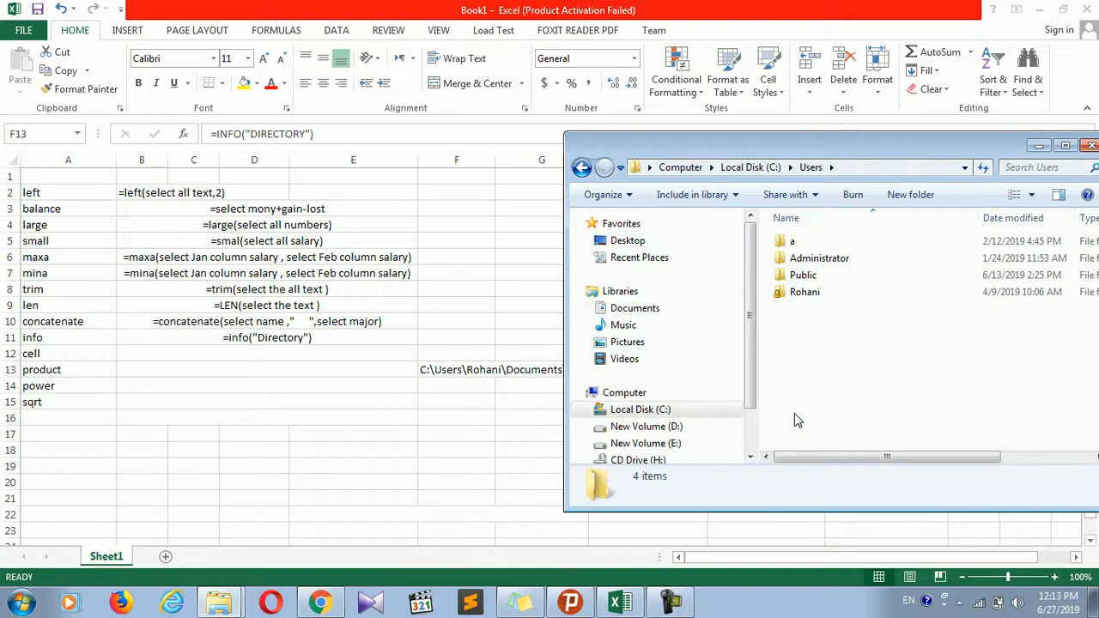
double_click(799, 292)
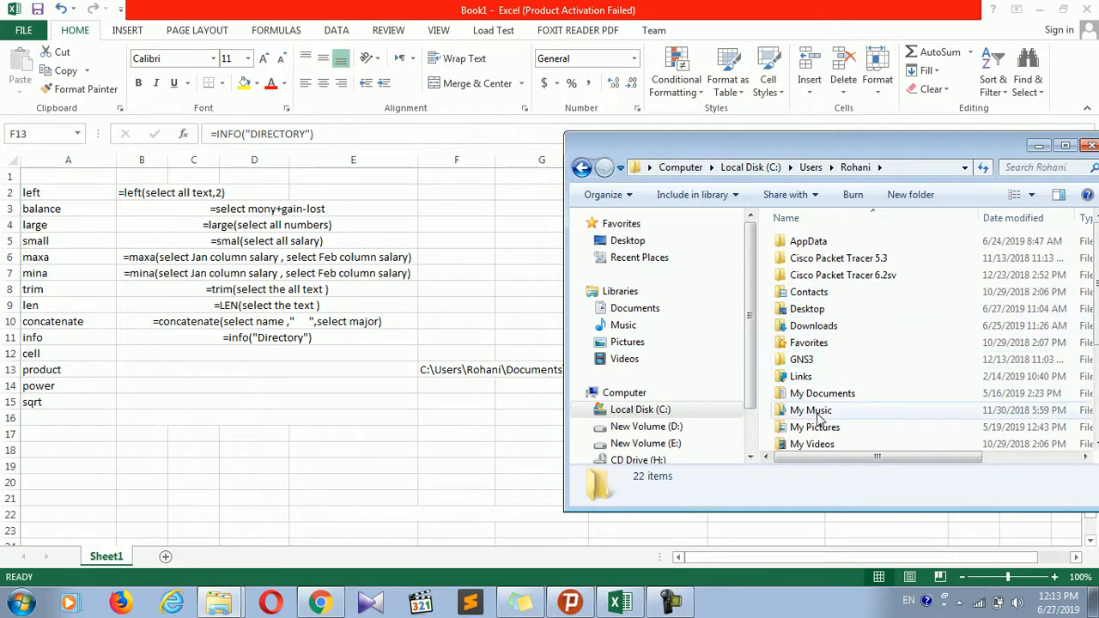
- Look for the documents folder inside the profile folder, maximize the Explorer window and open My Documents
click(818, 344)
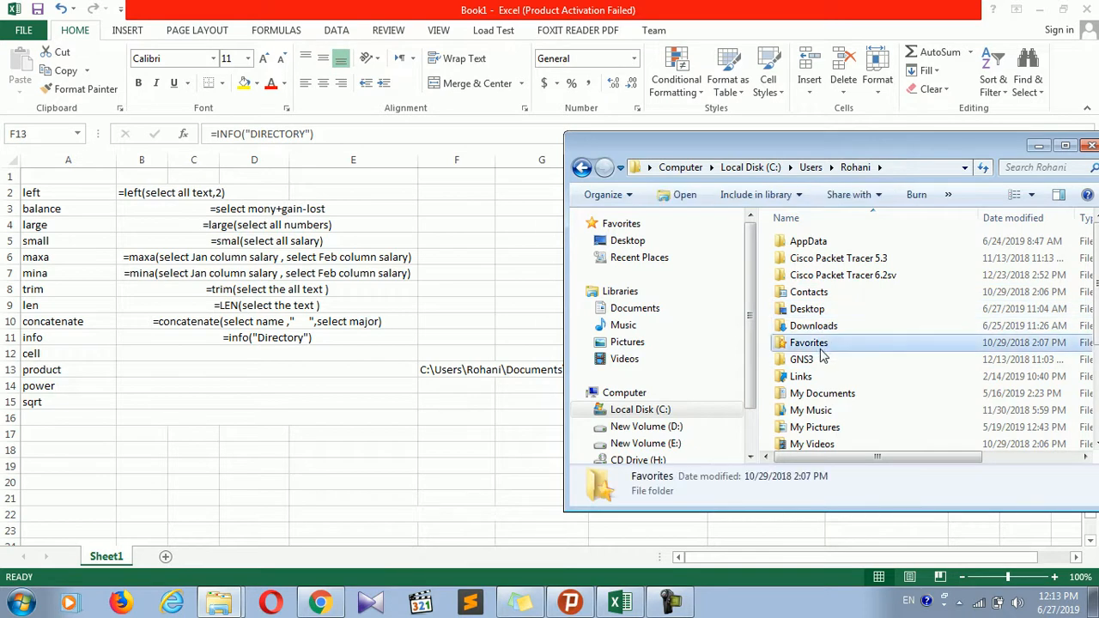
scroll(822, 357, down, 3)
click(823, 373)
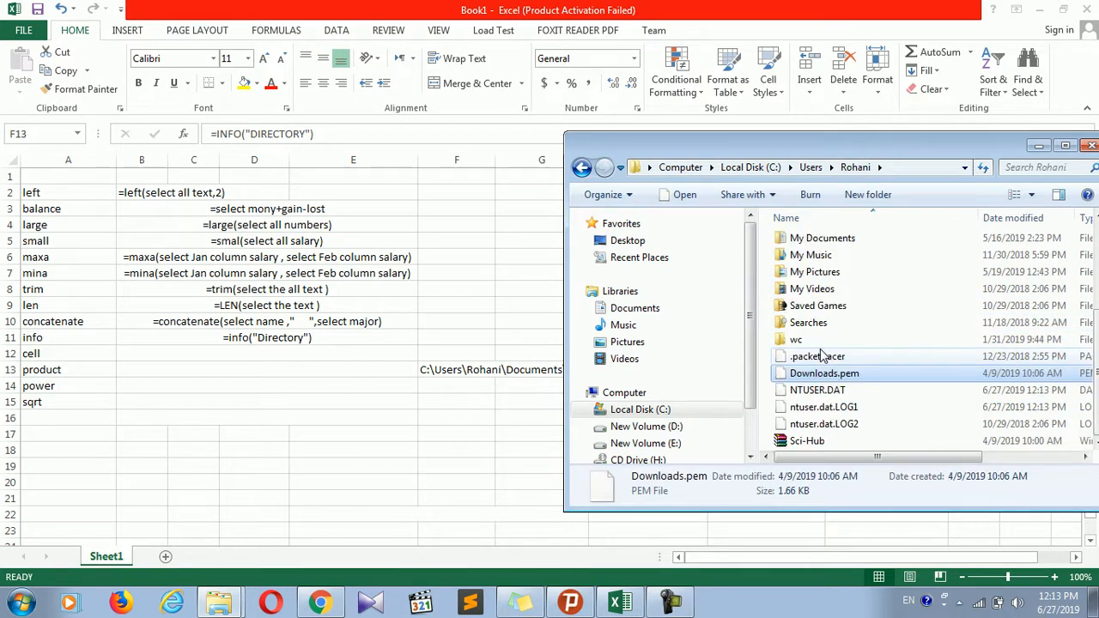
key(d)
key(d)
key(d)
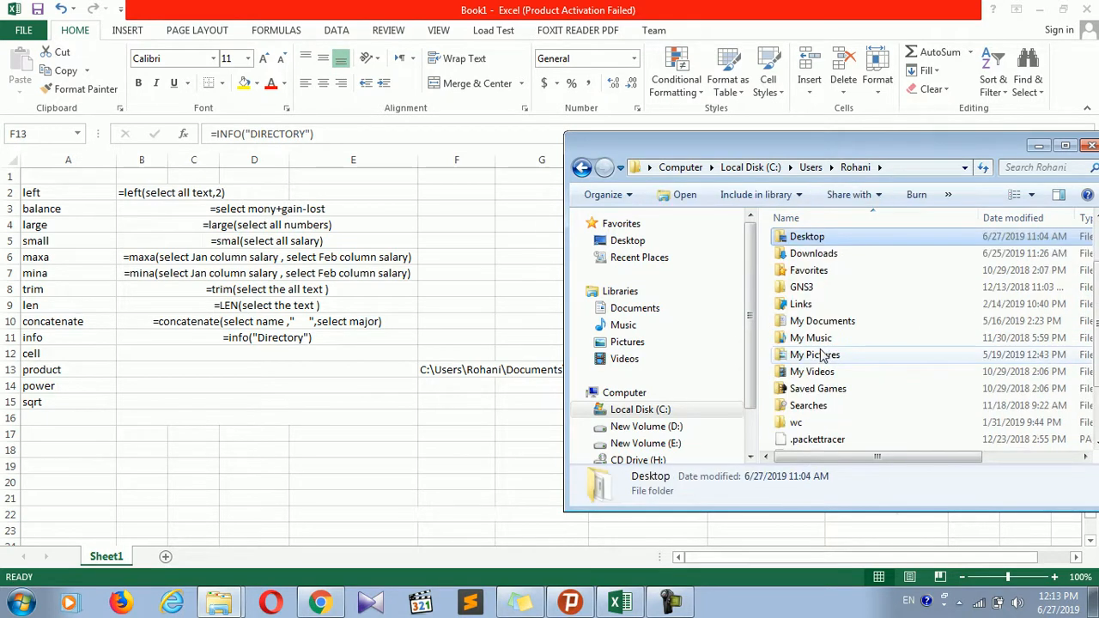
key(d)
drag(863, 158, 754, 153)
double_click(754, 152)
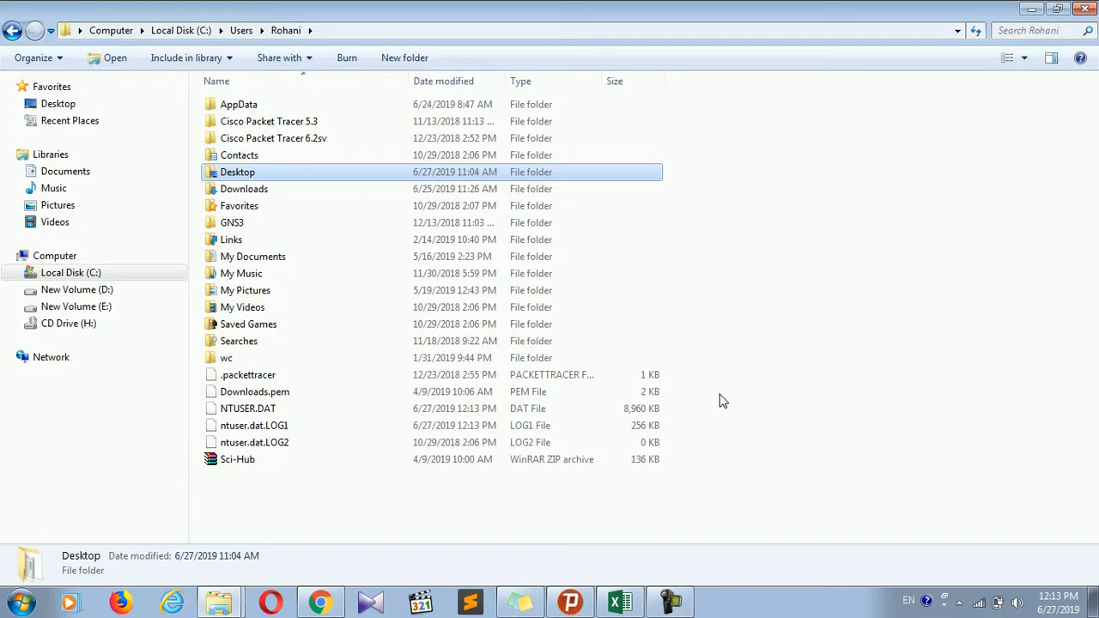
click(721, 401)
double_click(255, 260)
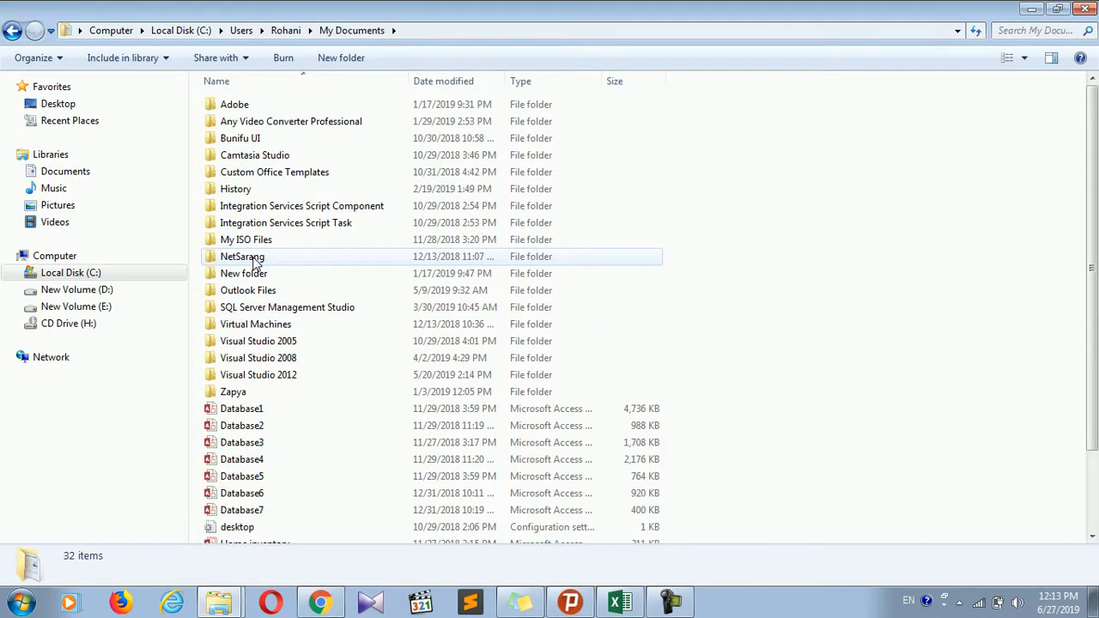
- Go back from My Documents to the profile folder and look through its items
key(BackSpace)
key(Down)
key(Down)
key(Down)
key(Down)
key(Down)
key(Down)
key(Down)
key(Down)
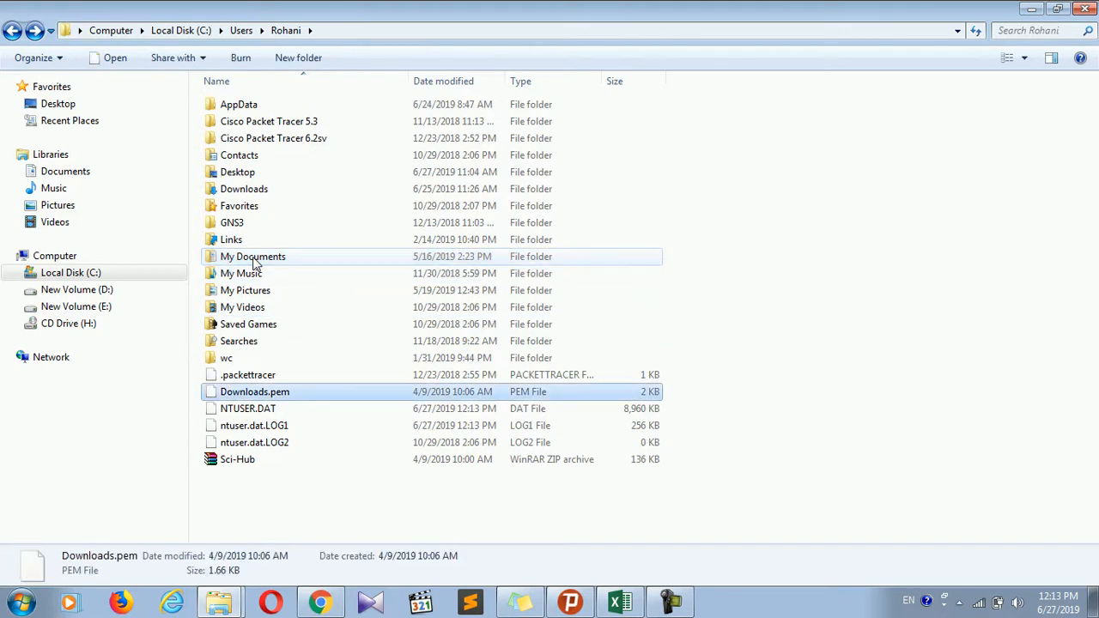
- Open My Documents and the Documents library, look through the listed folders and files, and close the Explorer window
double_click(270, 259)
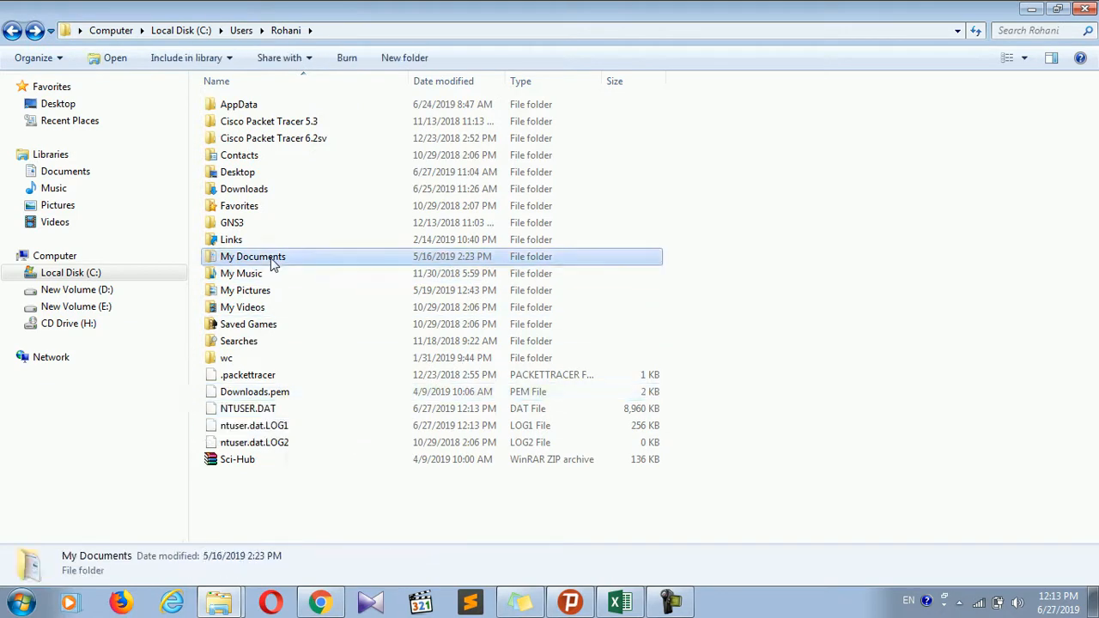
click(94, 174)
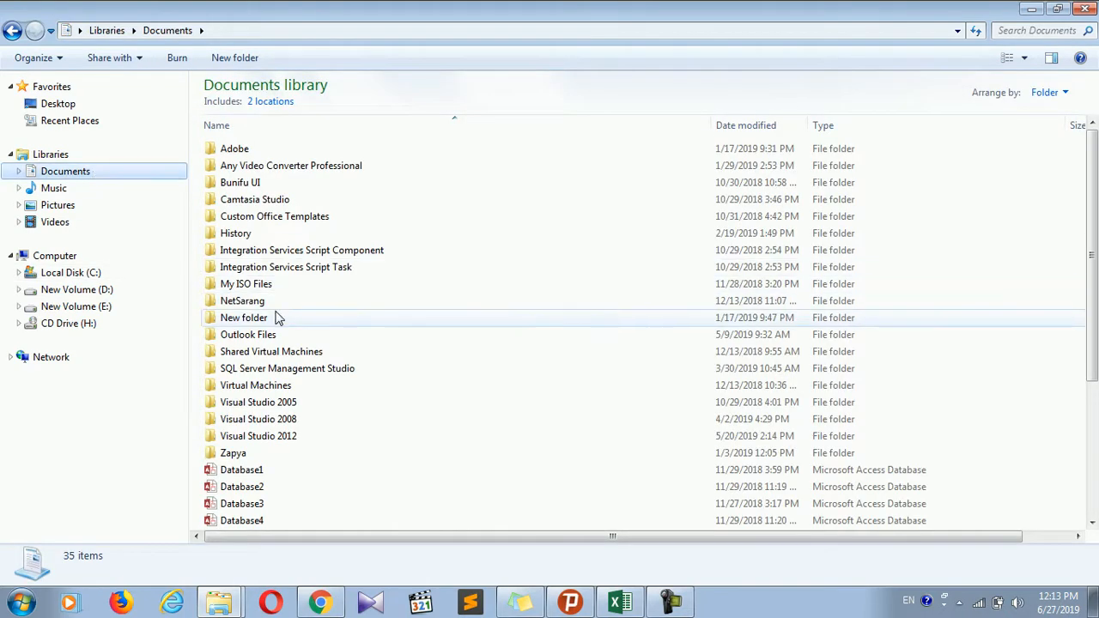
click(20, 603)
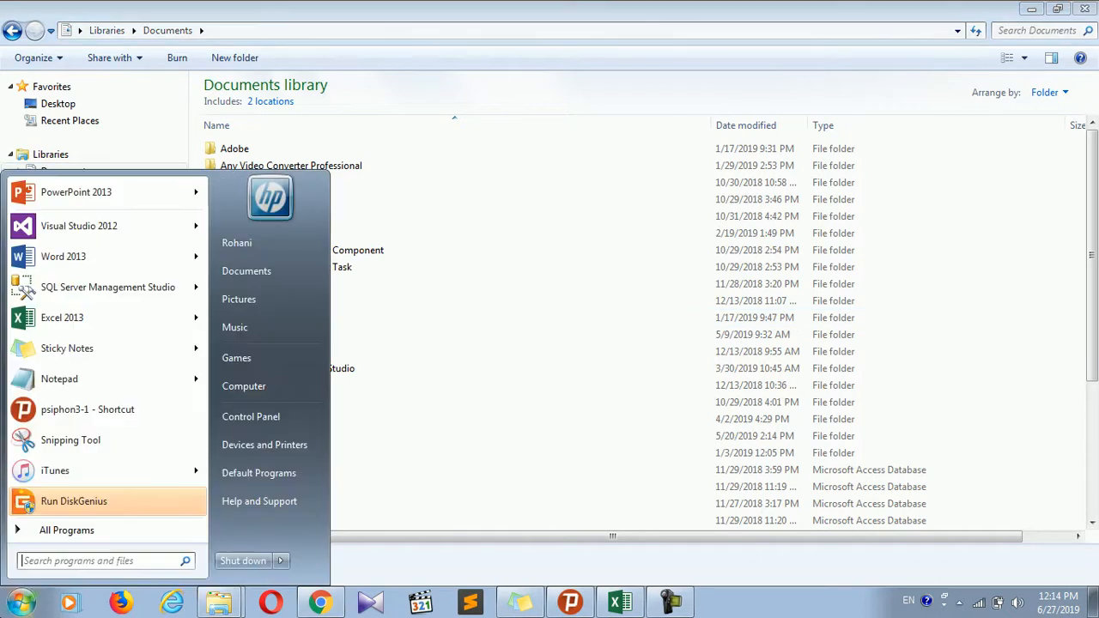
click(442, 8)
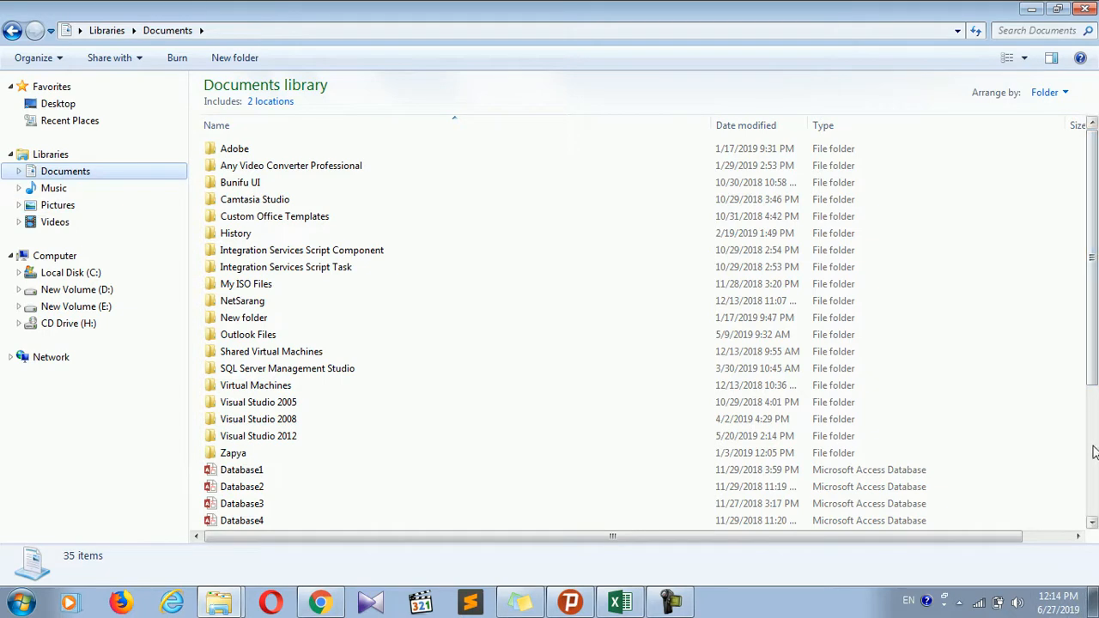
drag(1098, 293, 1098, 148)
click(1089, 7)
- Return to the Excel worksheet and clear the INFO formula from F13
click(254, 414)
click(141, 355)
click(162, 369)
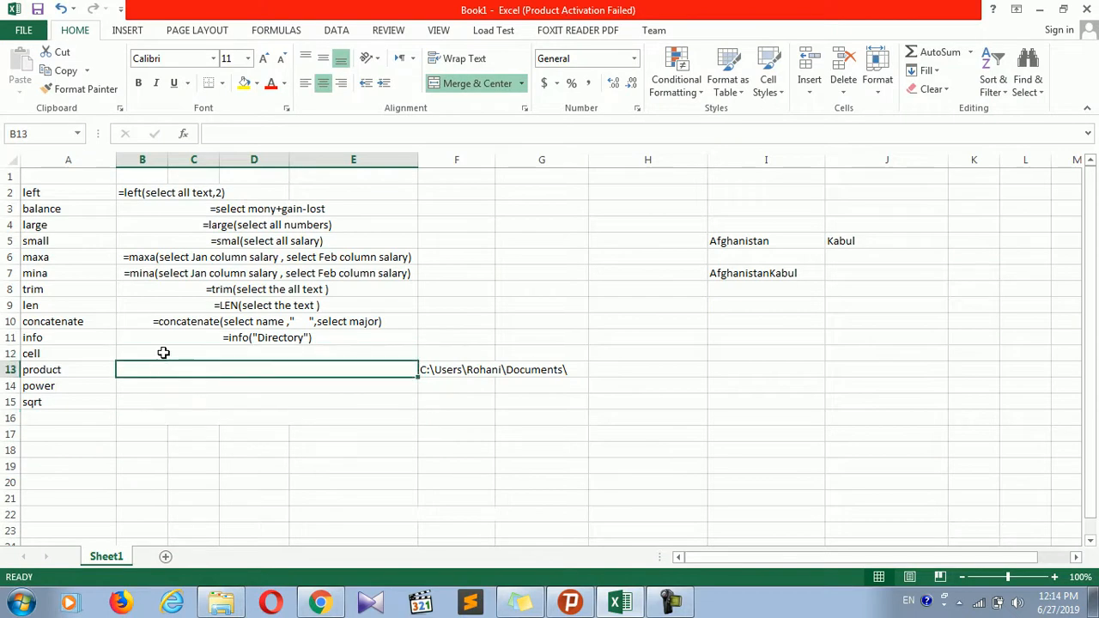
click(162, 353)
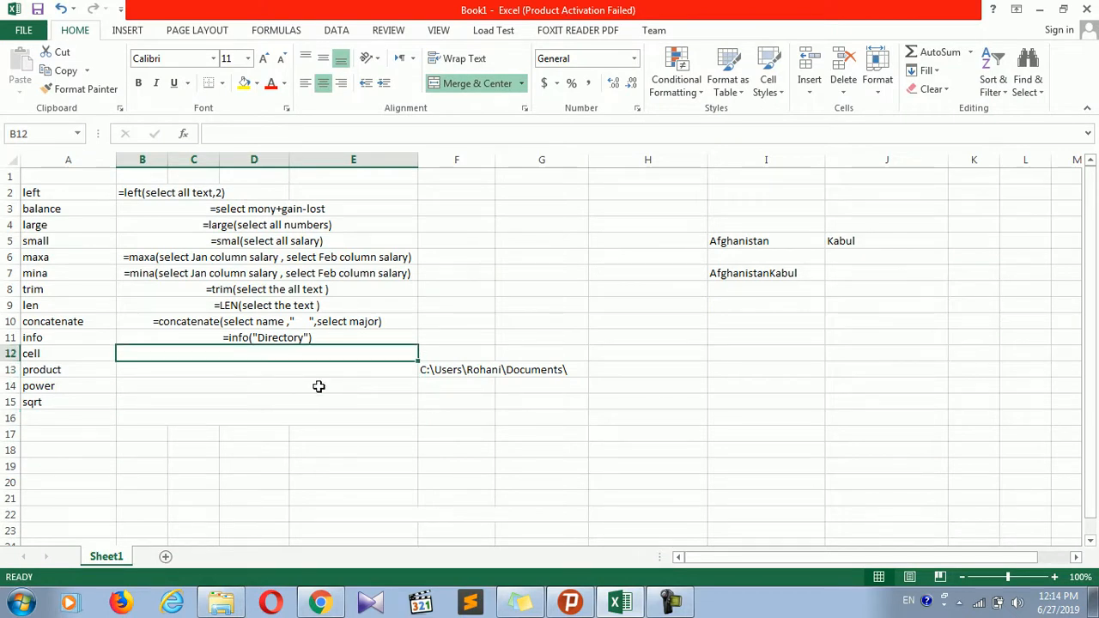
click(471, 370)
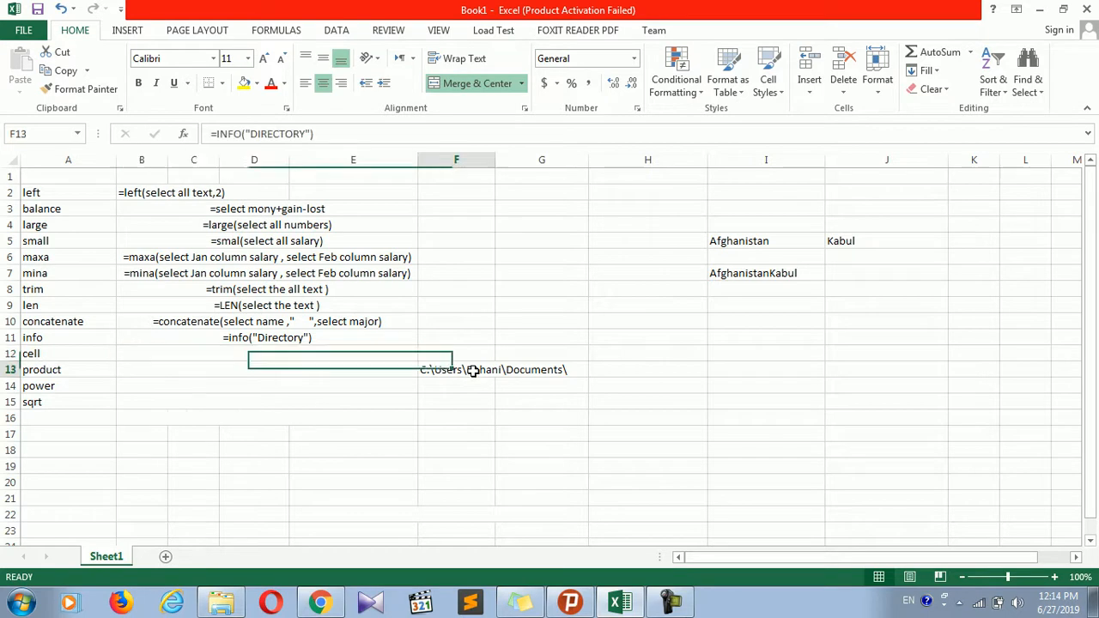
click(410, 415)
drag(417, 369, 522, 367)
key(Delete)
- Enter the syntax note =cell("file") as plain text in B12, beside the cell label
click(243, 418)
click(249, 369)
click(252, 353)
text('=)
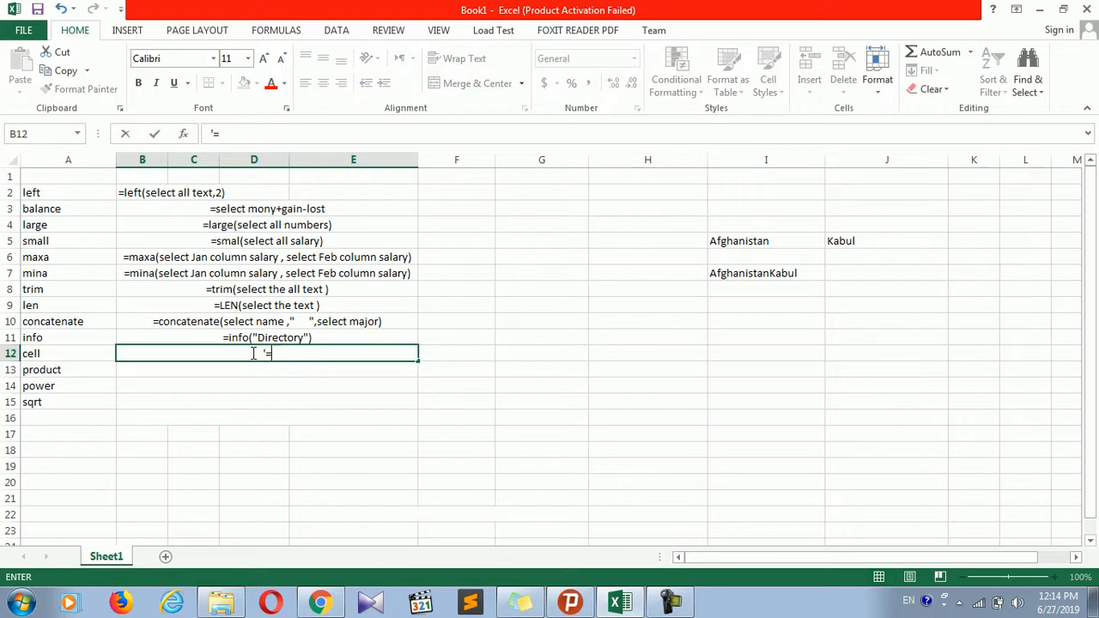
text(cell("fil)
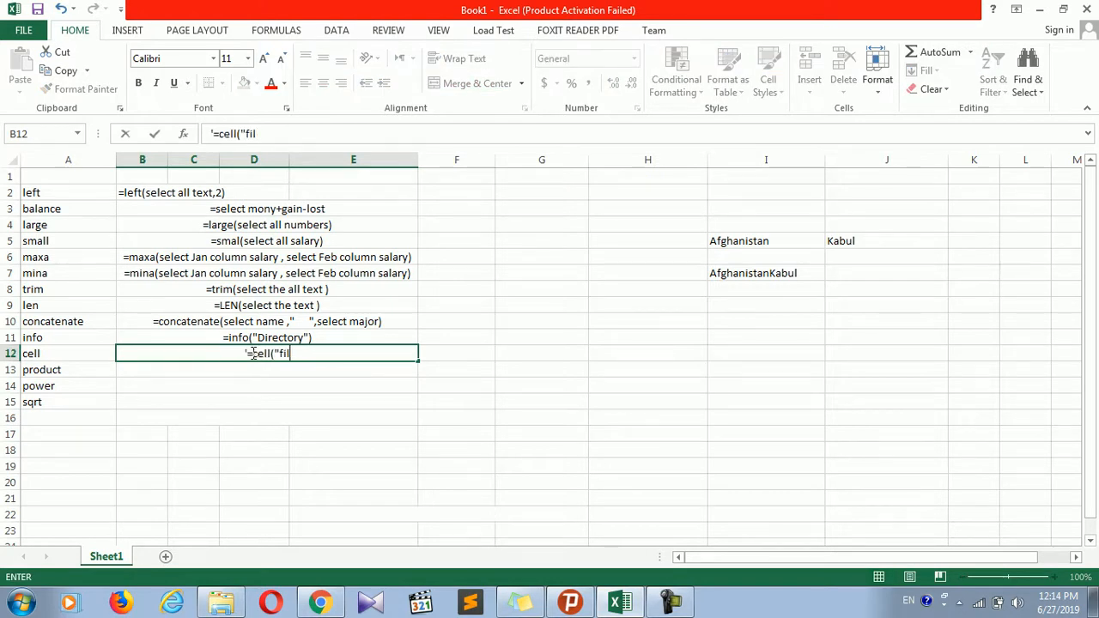
text(e+")
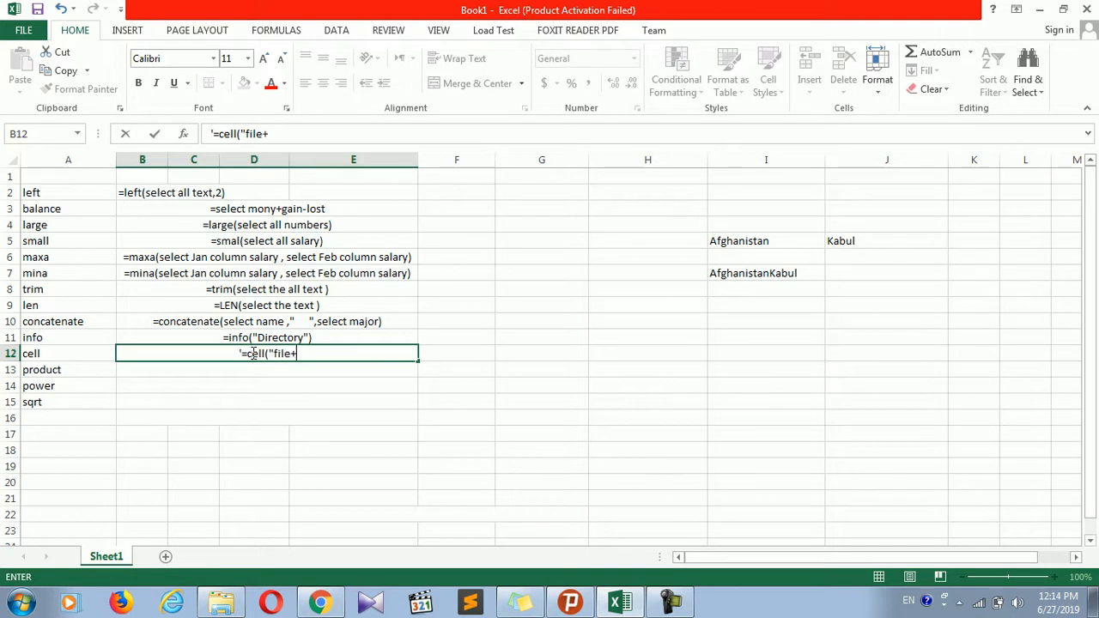
key(BackSpace)
key(BackSpace)
text("))
- Try entering a CELL formula in F13 with an unquoted file argument
click(464, 369)
text(=kc)
key(BackSpace)
key(BackSpace)
text(cell()
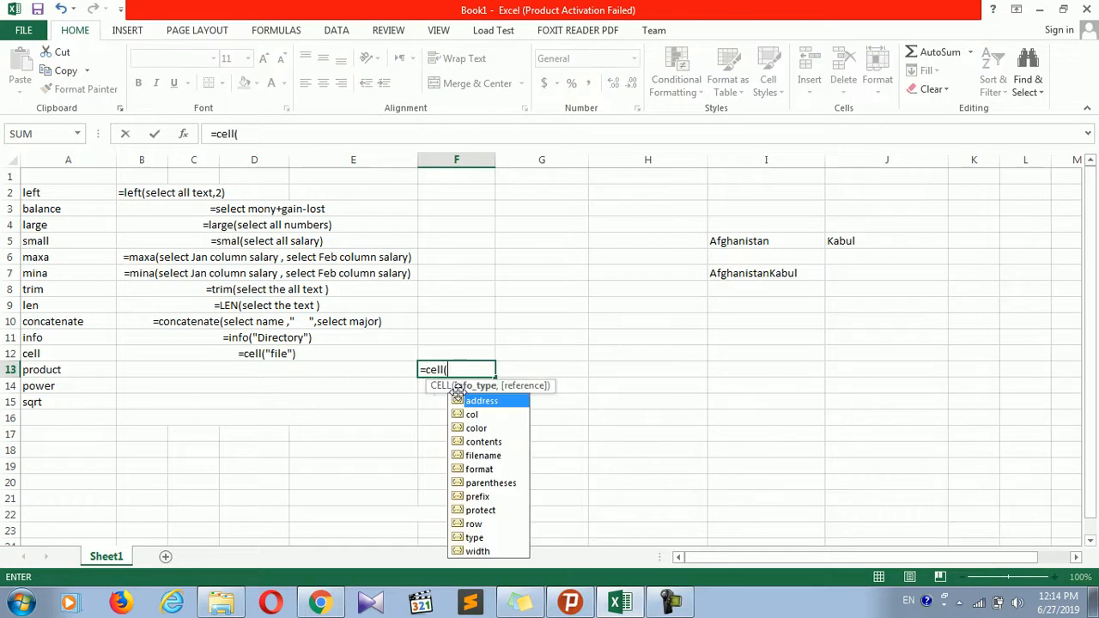
text(fil)
key(BackSpace)
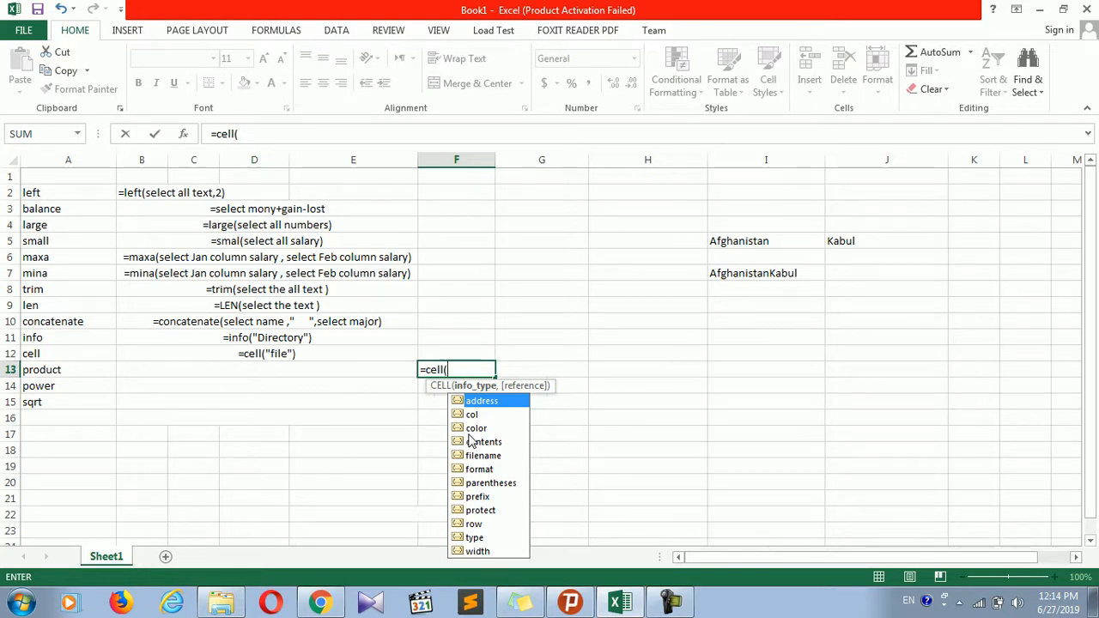
key(Return)
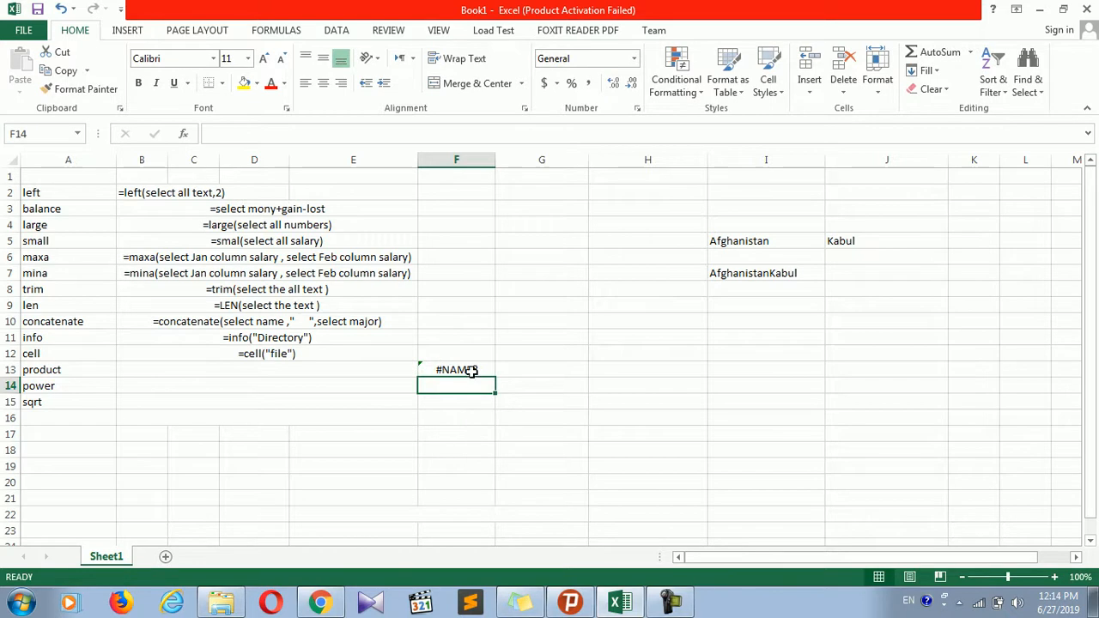
- Replace the argument in F13 to make the formula =CELL("address"), and select F16 to refresh its result
double_click(471, 369)
key(BackSpace)
key(BackSpace)
key(BackSpace)
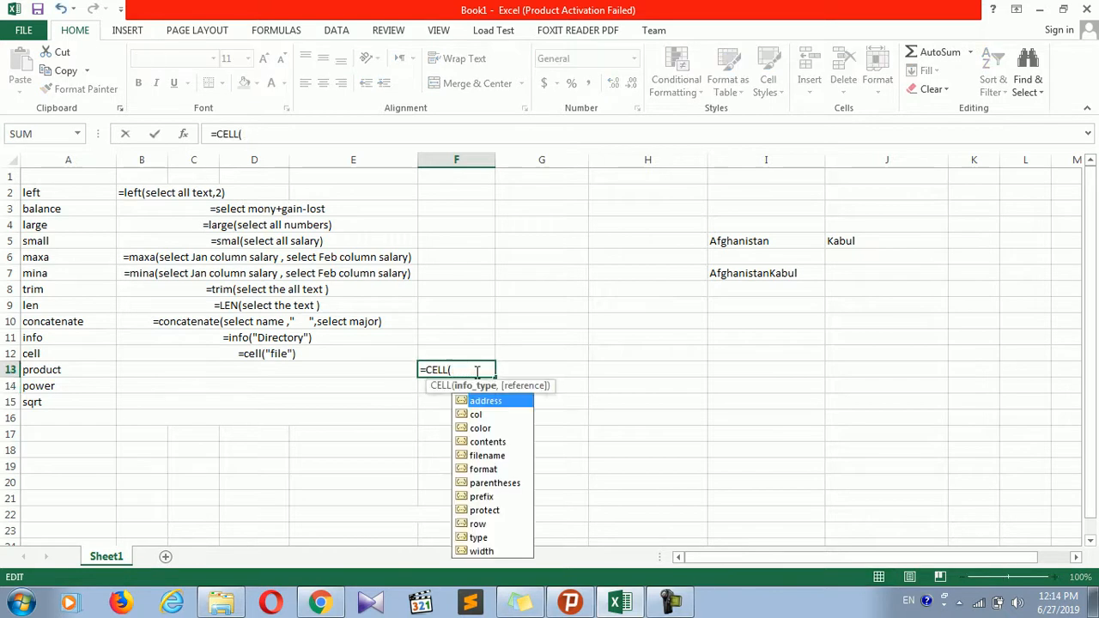
key(Tab)
key(Return)
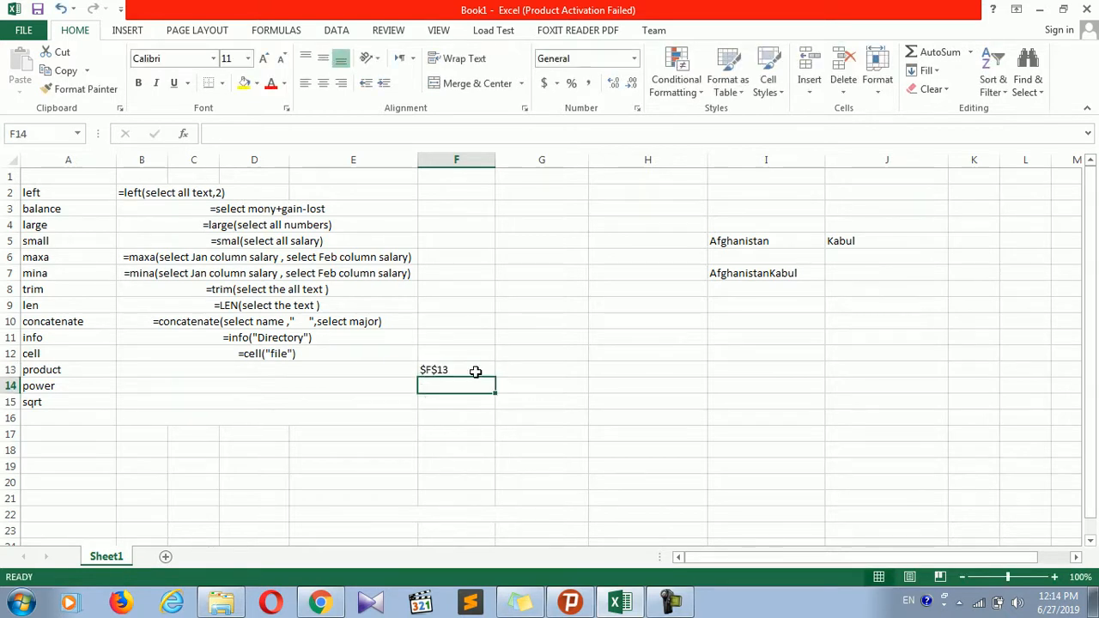
double_click(473, 371)
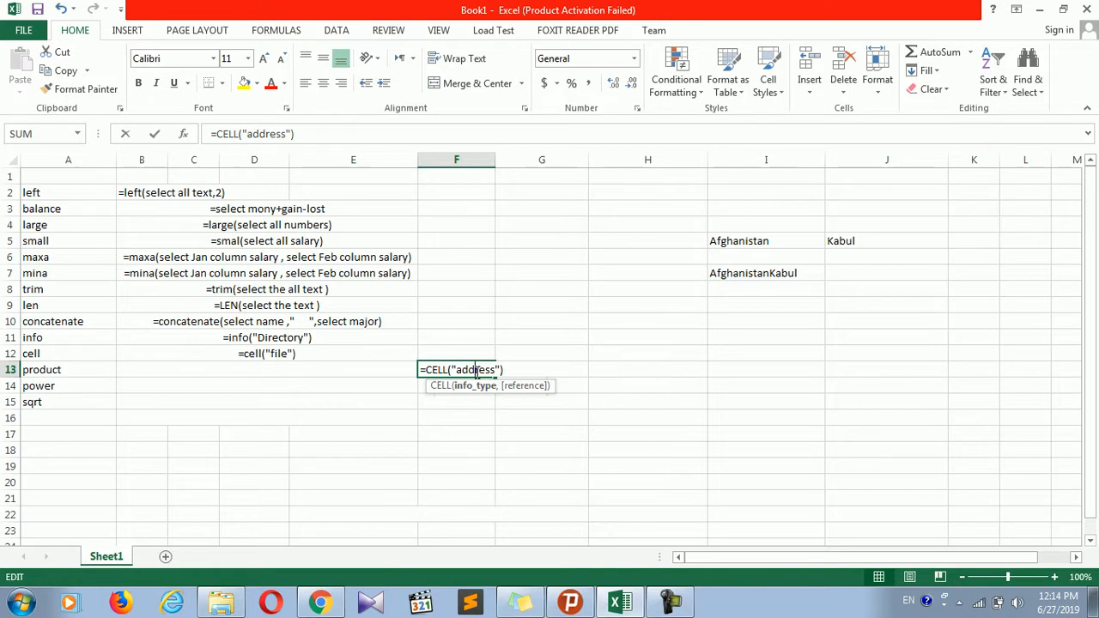
click(458, 415)
- Enter the formula =CELL("filename") in F14, picking filename from the suggested info types
click(459, 383)
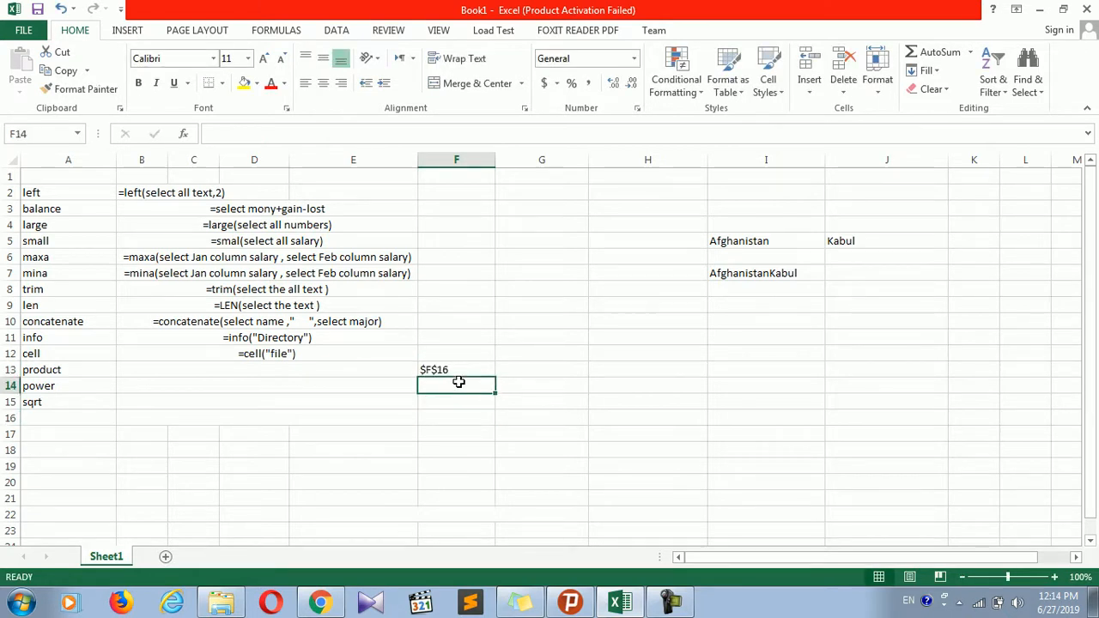
text(=cl)
key(BackSpace)
text(ell()
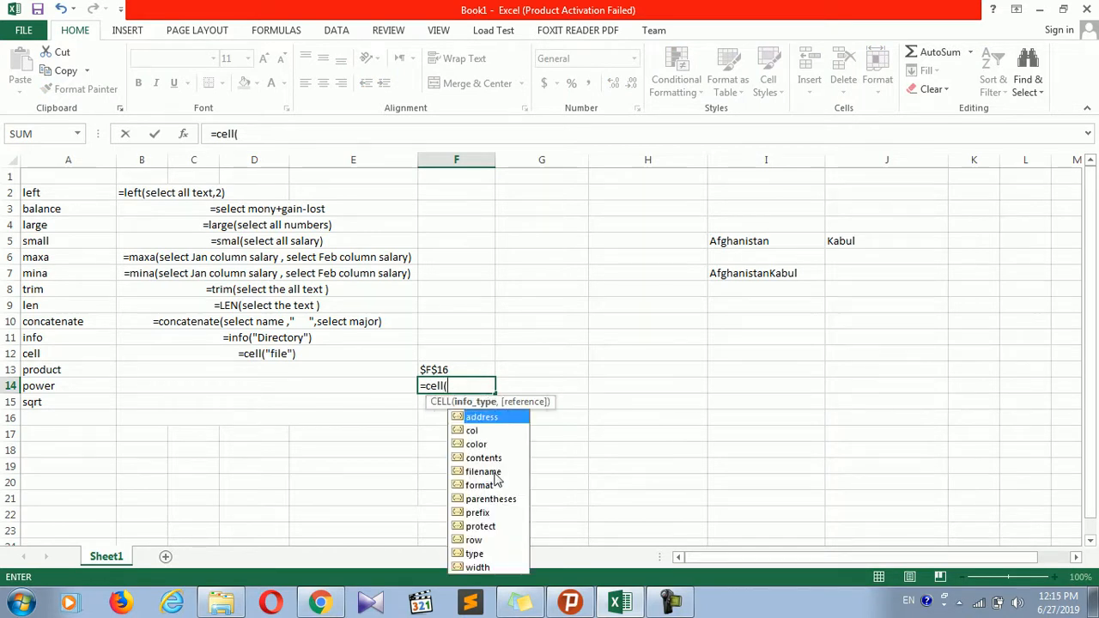
key(Down)
key(Down)
key(Down)
key(Down)
key(Down)
key(Up)
key(Tab)
text())
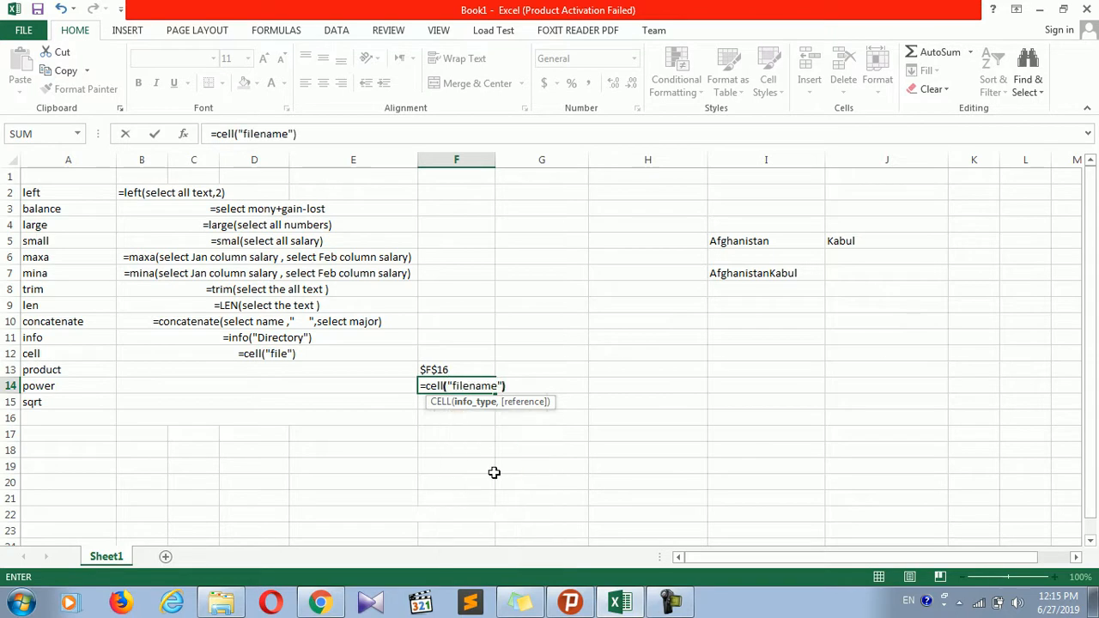
key(Return)
- Reopen F14 to check its CELL formula and leave it without changes
double_click(475, 384)
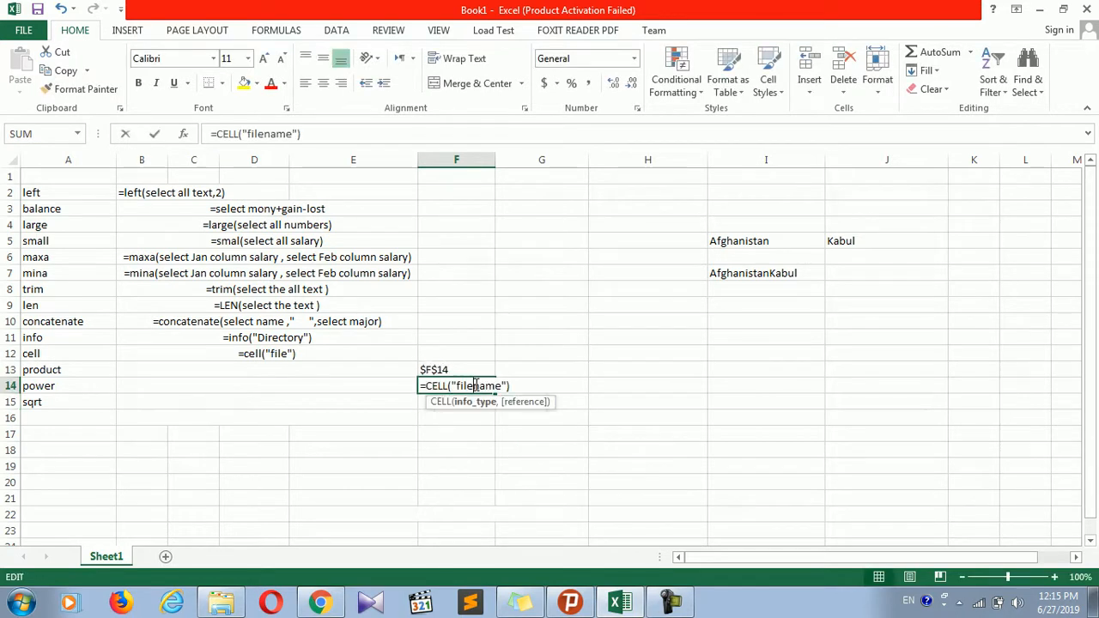
key(Return)
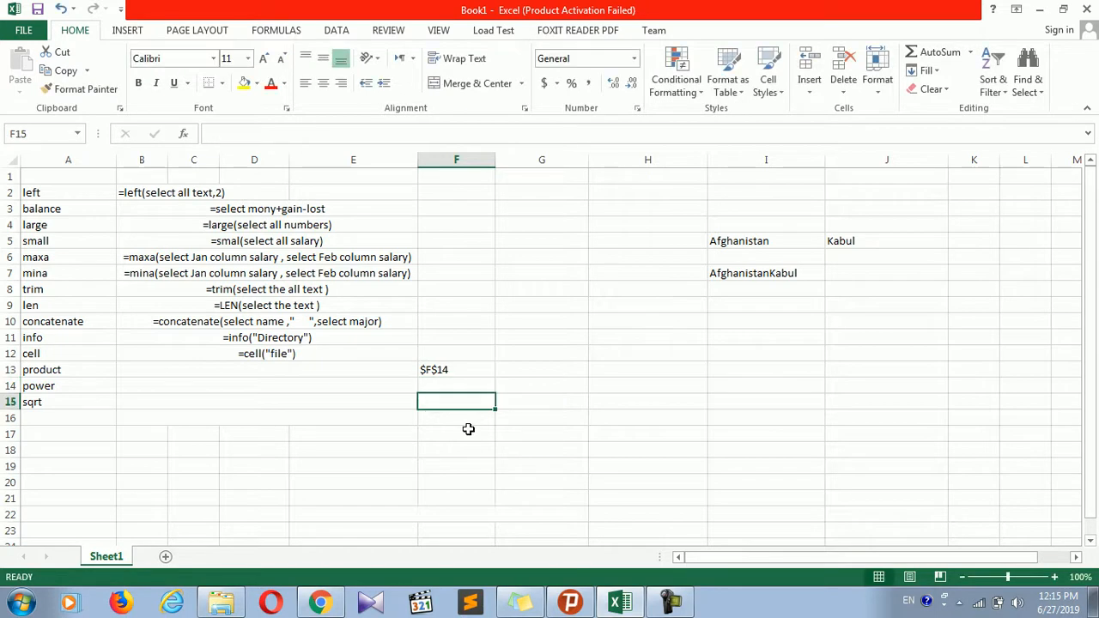
key(Up)
key(Up)
double_click(475, 387)
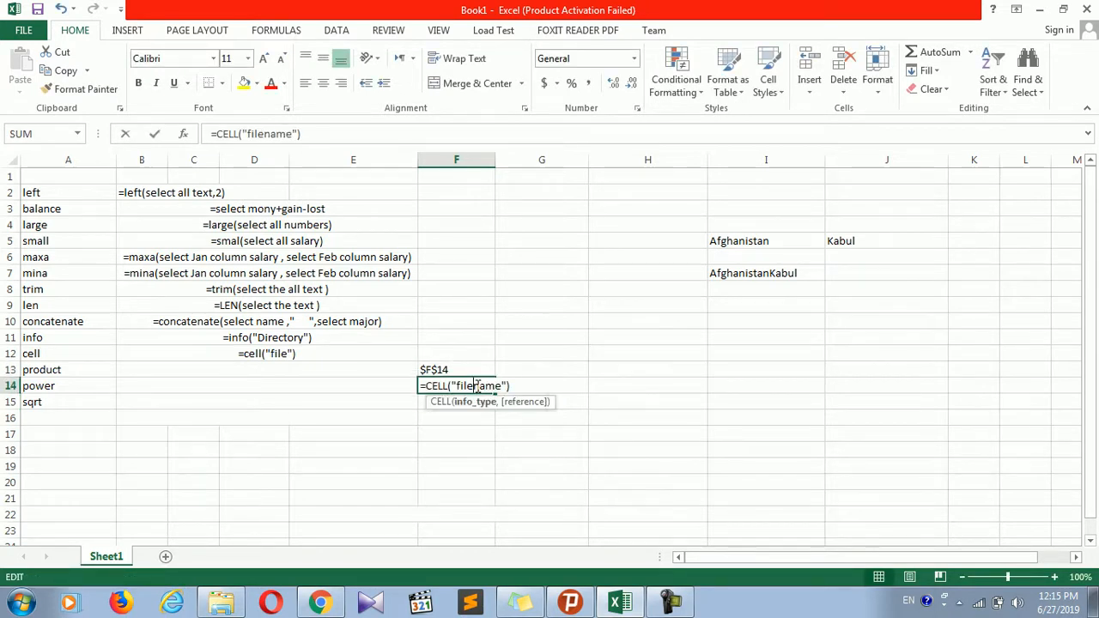
click(438, 463)
- Start a CELL formula in F16 and look through the suggested info types from address to width
click(453, 415)
text(=cell)
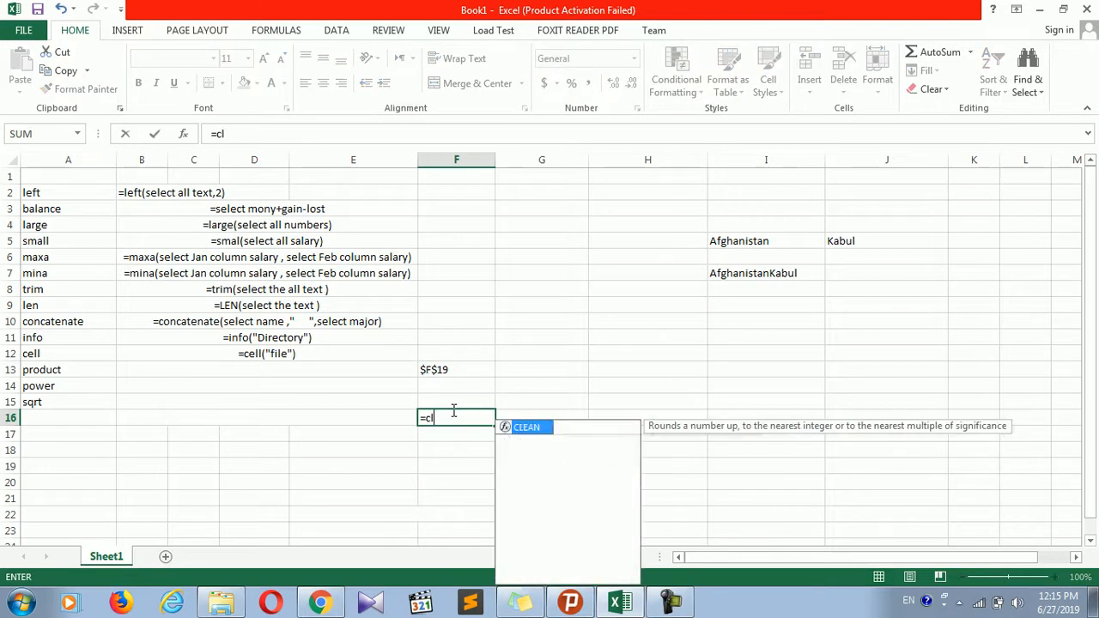
text(()
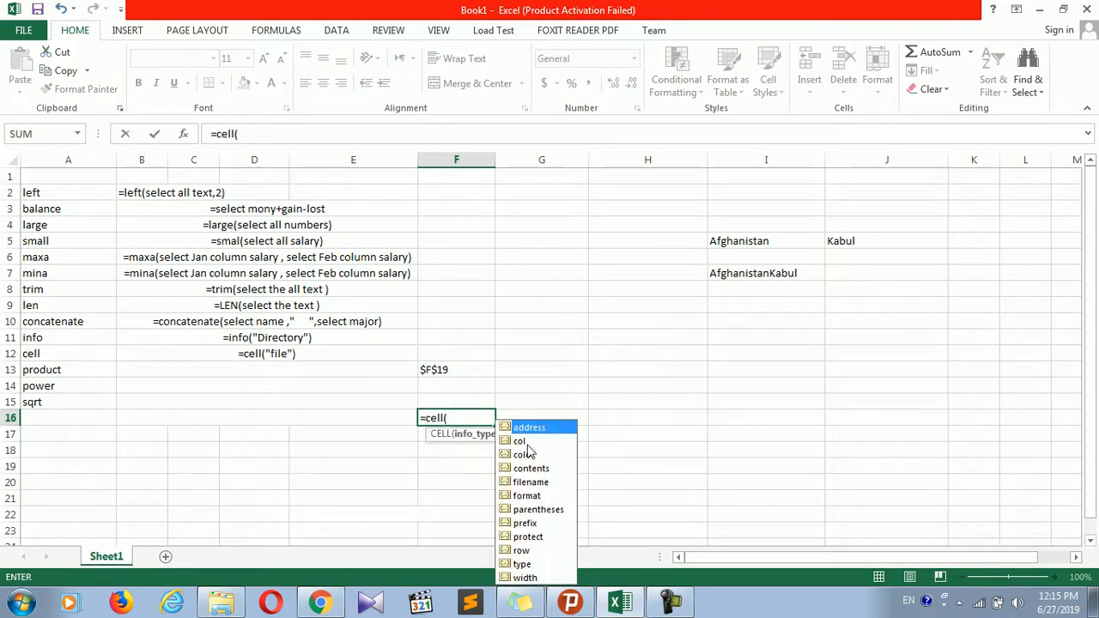
key(Down)
key(Down)
key(Down)
key(Down)
key(Down)
key(Down)
key(Down)
key(Down)
key(Down)
key(Down)
key(Down)
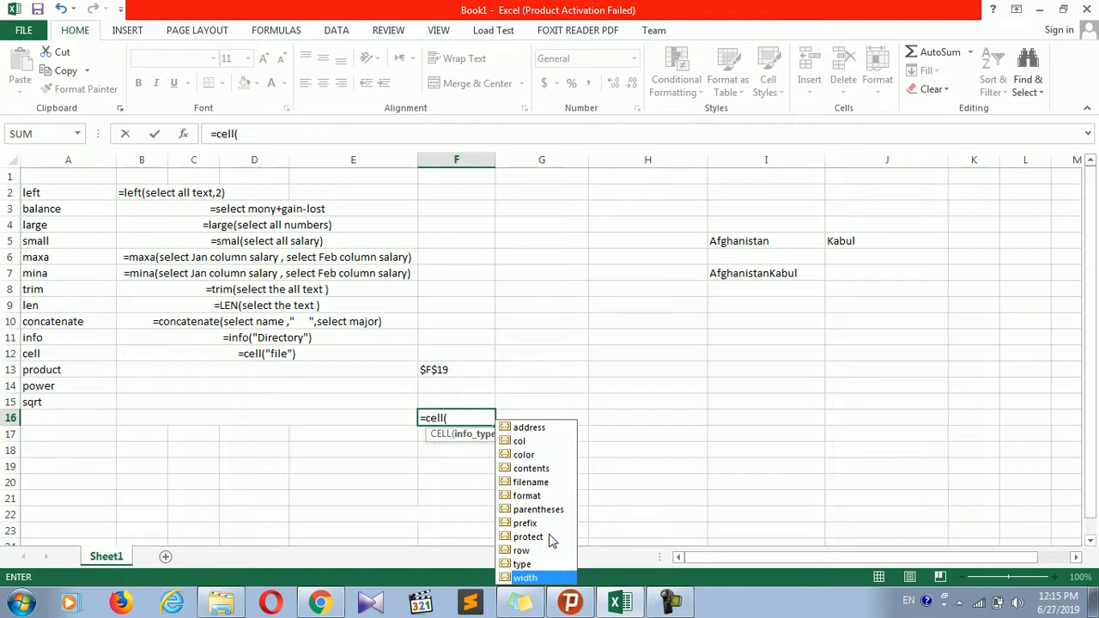
key(Up)
key(Up)
key(Up)
key(Up)
key(Up)
key(Up)
key(Up)
key(Up)
key(Up)
key(Up)
key(Up)
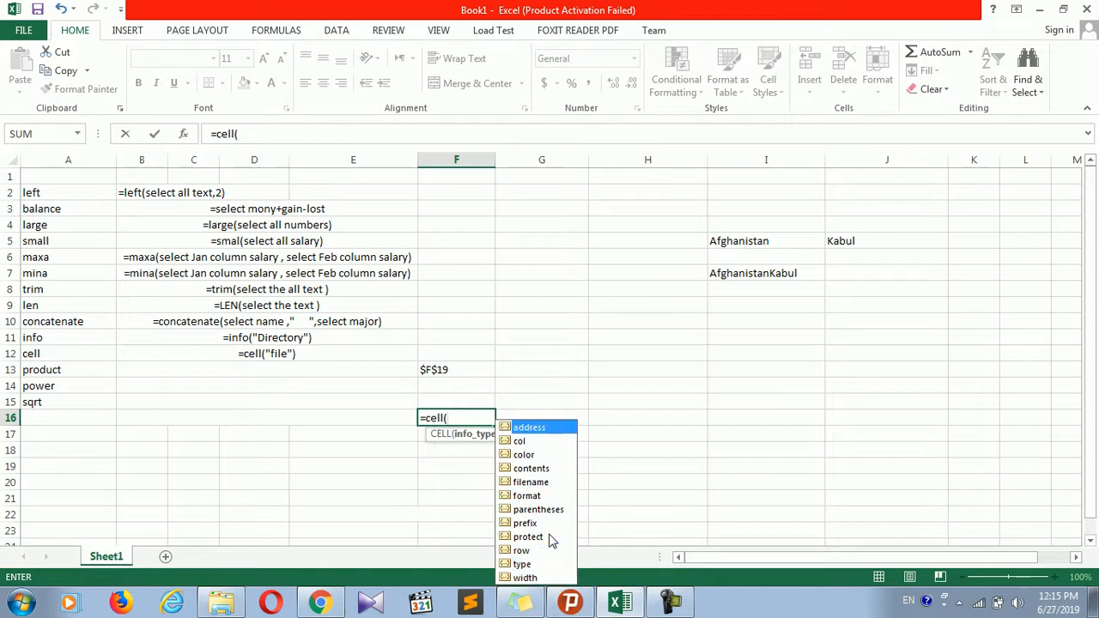
key(Down)
key(Down)
key(Down)
key(Down)
key(Down)
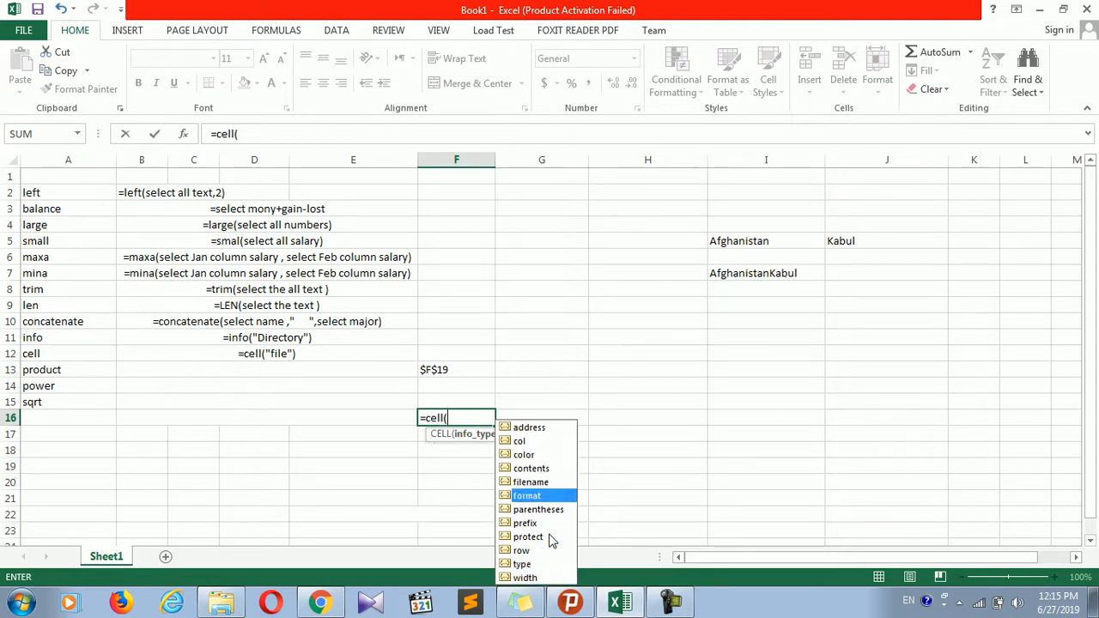
key(Up)
key(Up)
key(Up)
key(Up)
key(Up)
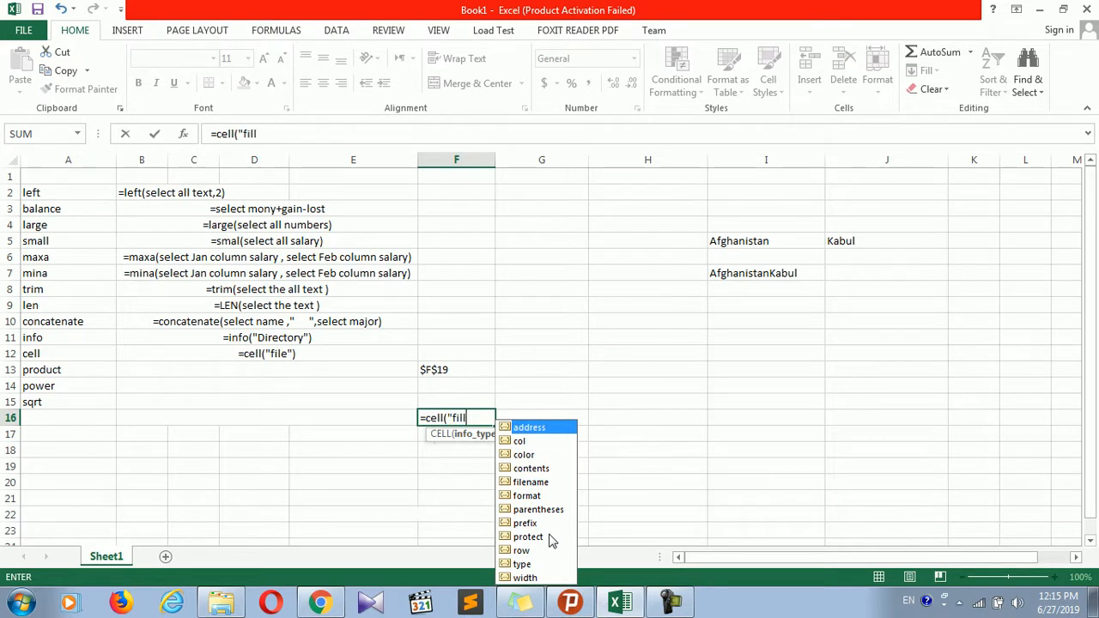
- Complete the formula in F16 as =CELL("file")
key(BackSpace)
key(BackSpace)
key(Return)
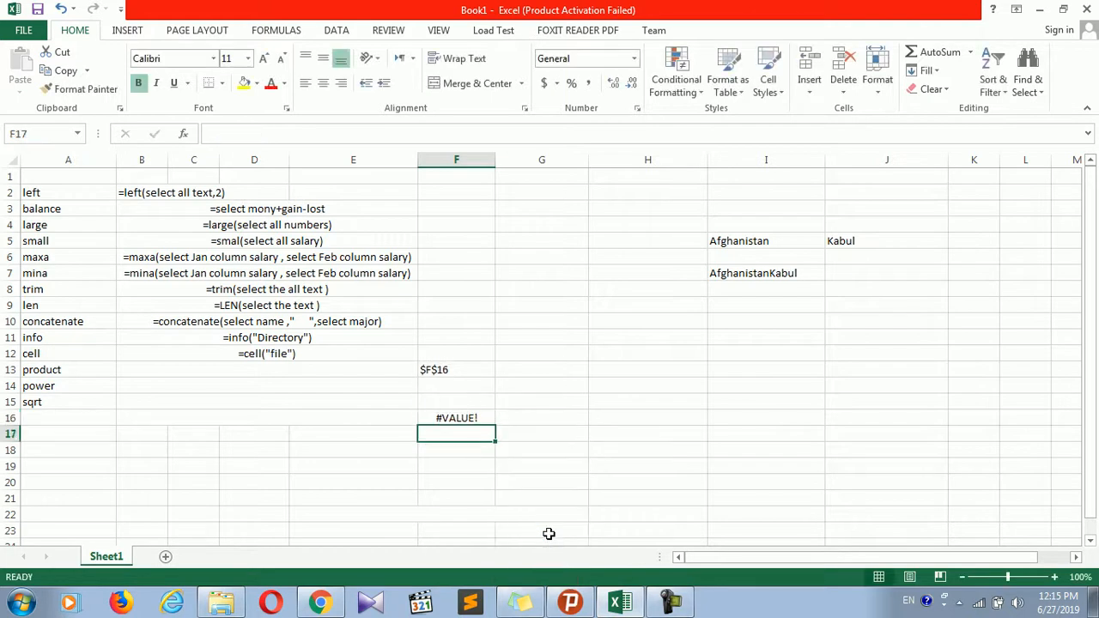
- Check the formula in F16 and clear the CELL("address") formula from F13
double_click(450, 418)
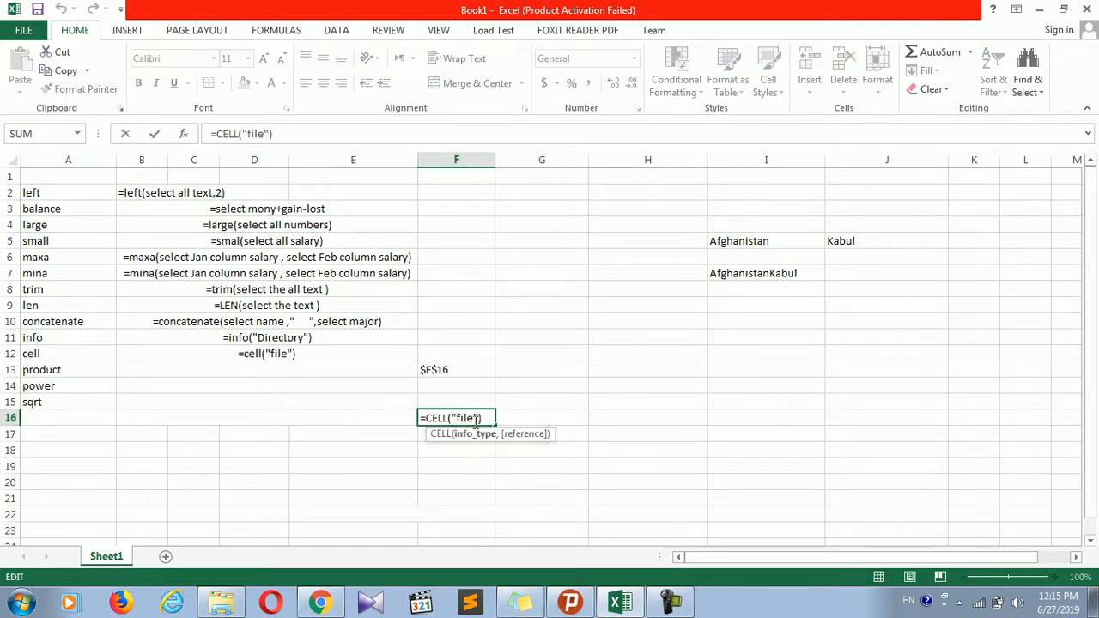
click(450, 370)
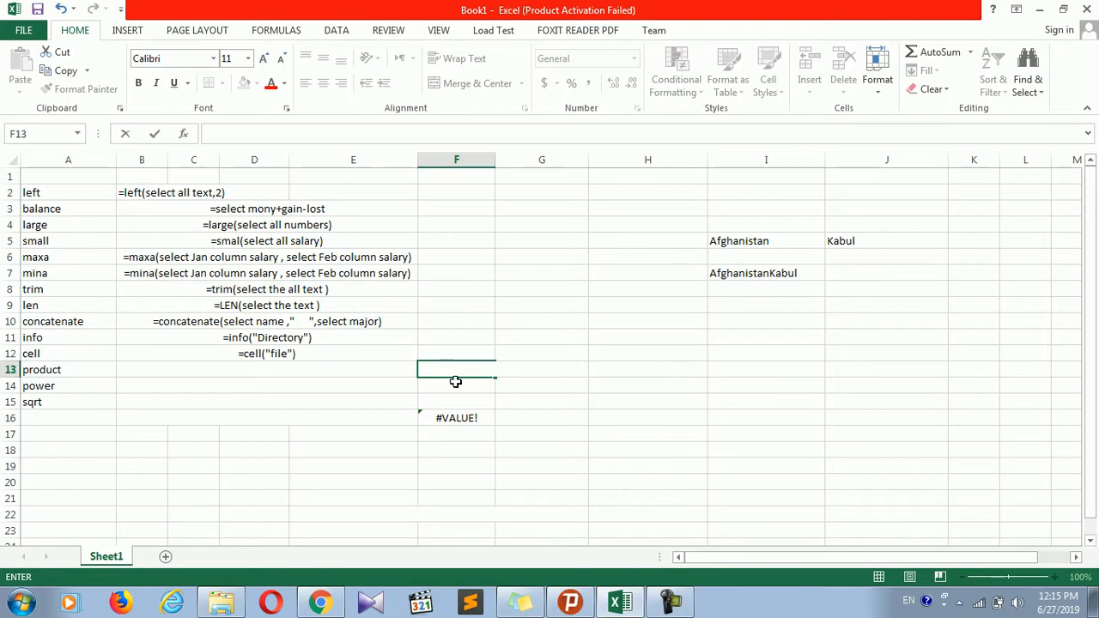
click(465, 440)
- Try to replace the file argument of the CELL formula in F16, and undo the edit
double_click(464, 417)
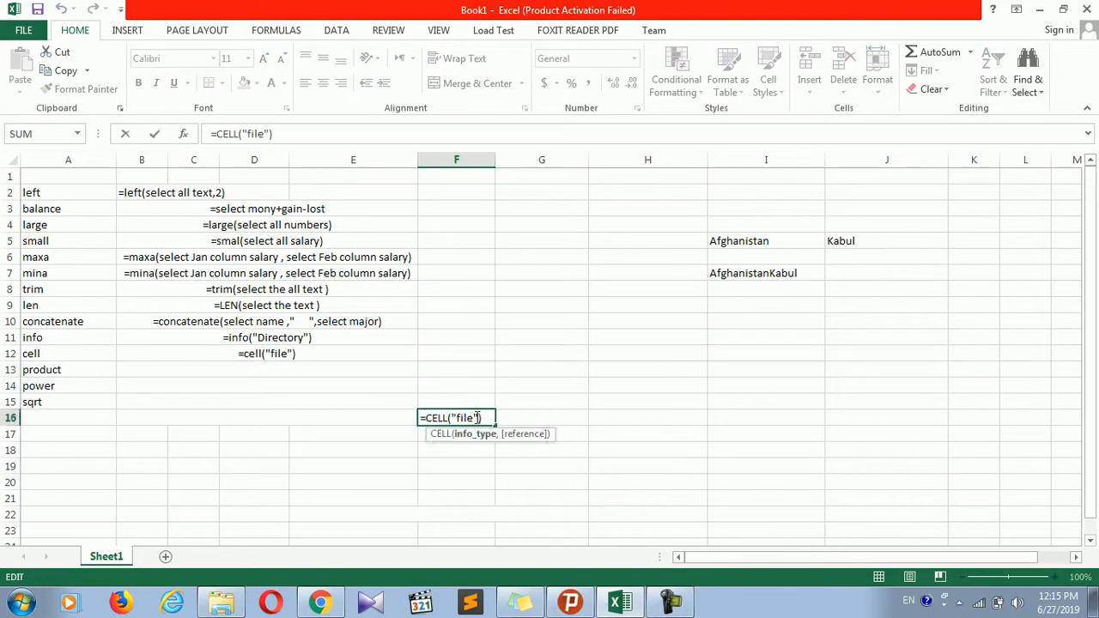
key(Delete)
key(Delete)
key(Delete)
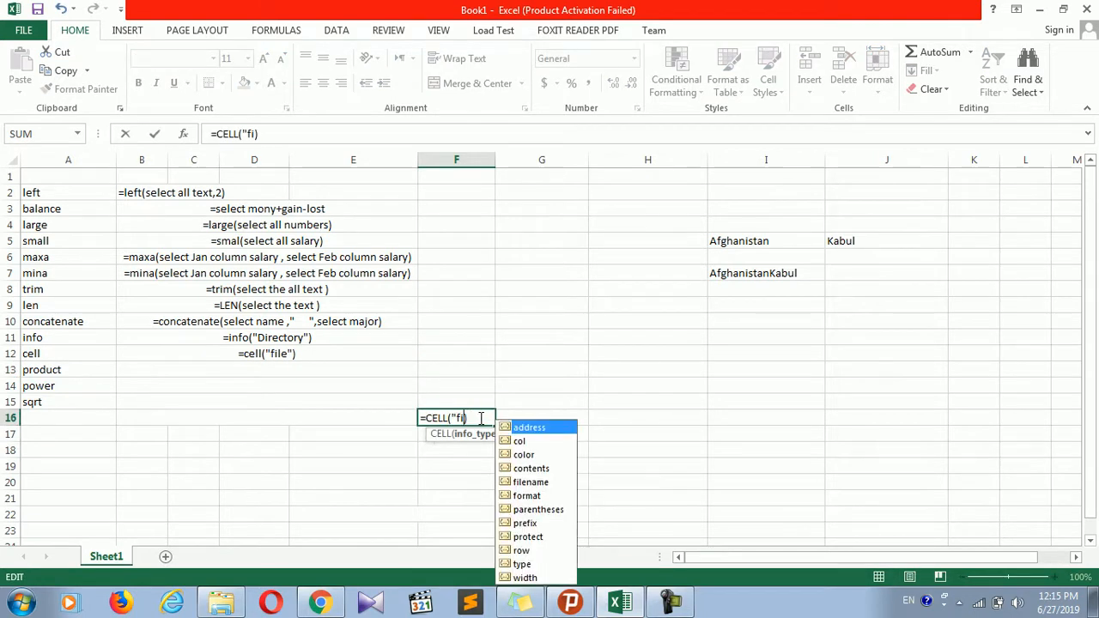
key(Down)
key(Up)
key(Return)
key(Return)
key(ctrl+z)
- Change the formula in F16 to =CELL("address") and select the cell to check it
double_click(477, 420)
key(Left)
key(BackSpace)
key(BackSpace)
key(BackSpace)
key(Tab)
key(Return)
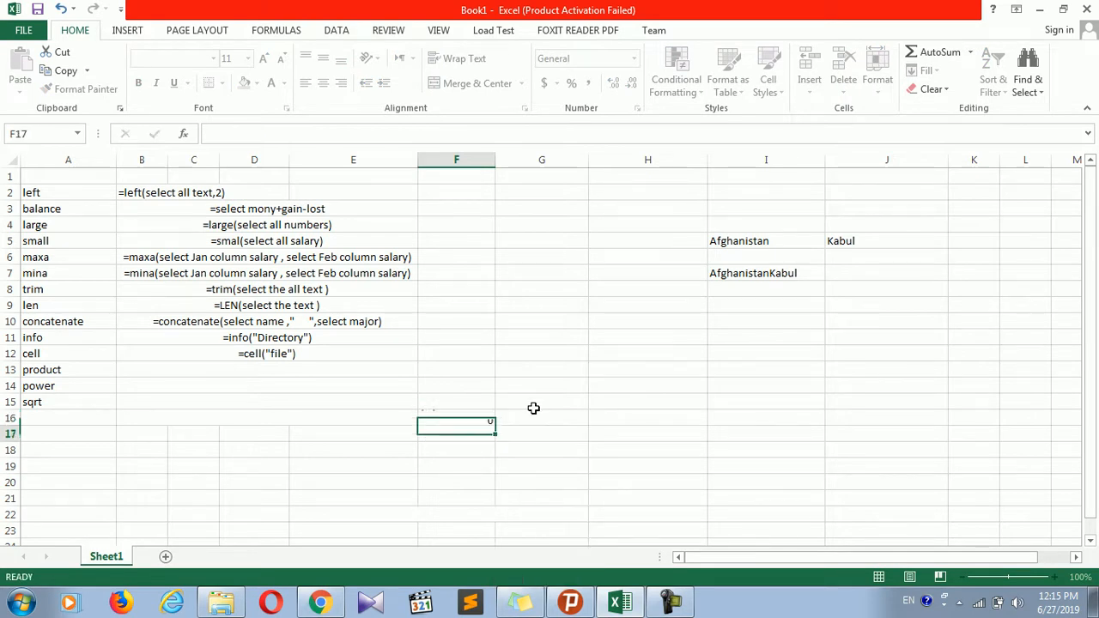
click(452, 419)
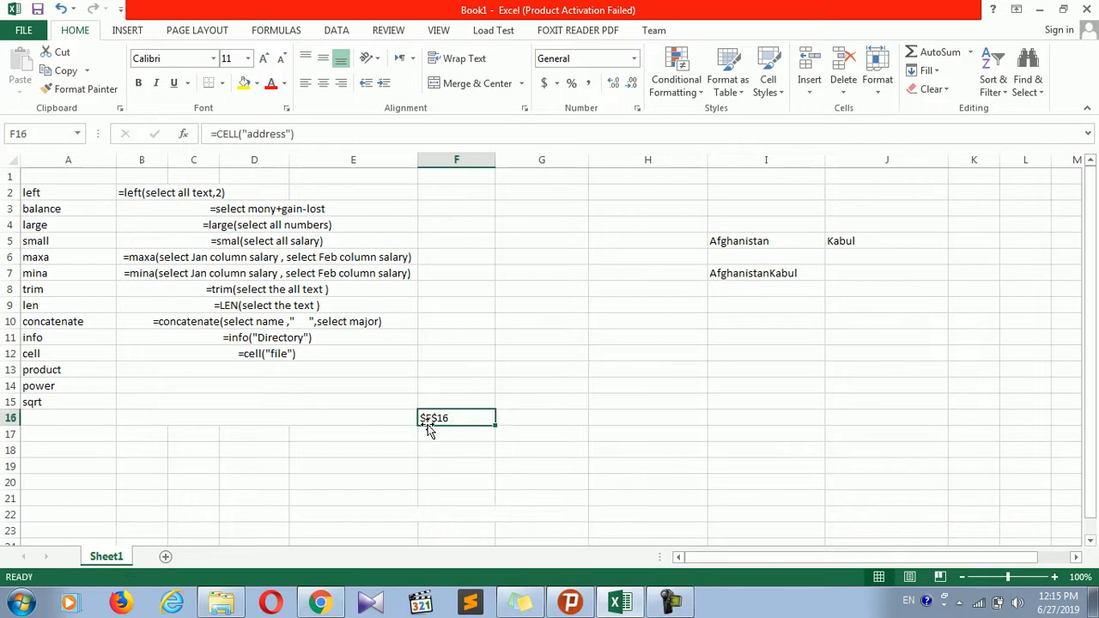
- Check the CELL formula in F16 against the CELL syntax note in row 12
double_click(426, 420)
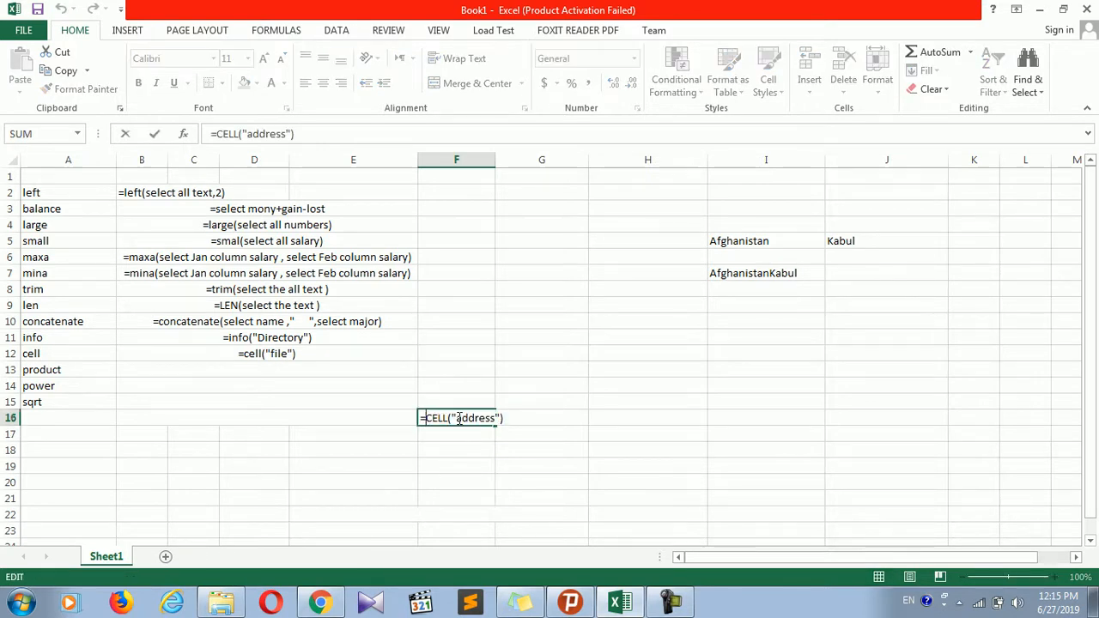
key(Return)
click(457, 418)
click(269, 353)
click(269, 367)
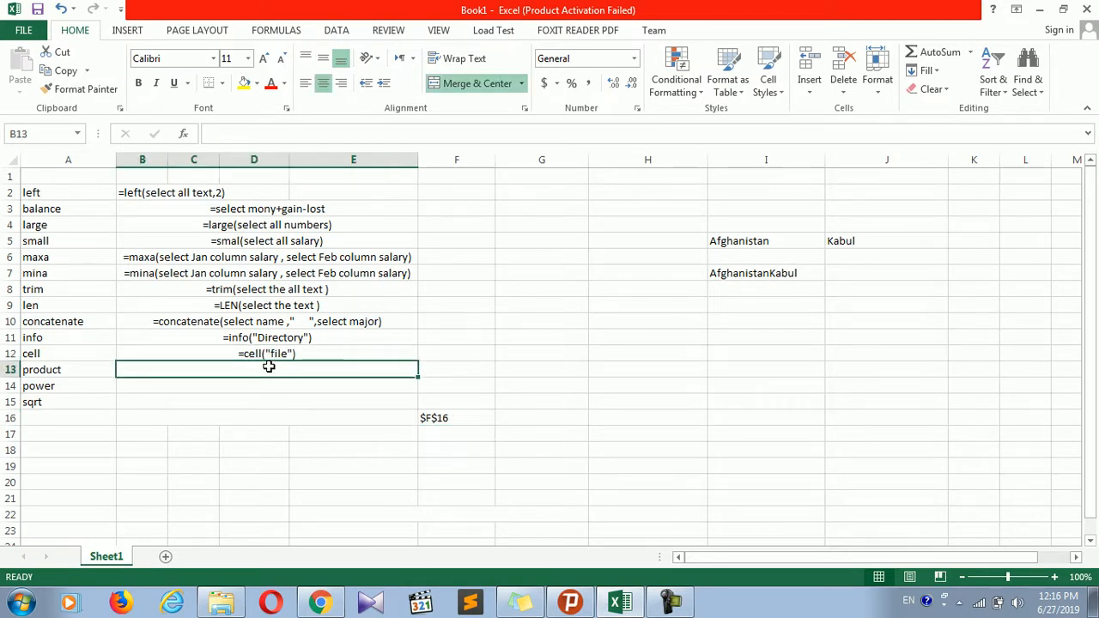
- Enter the formula =FILTERXML(xml,xpath) in E17
click(381, 438)
text(=fil)
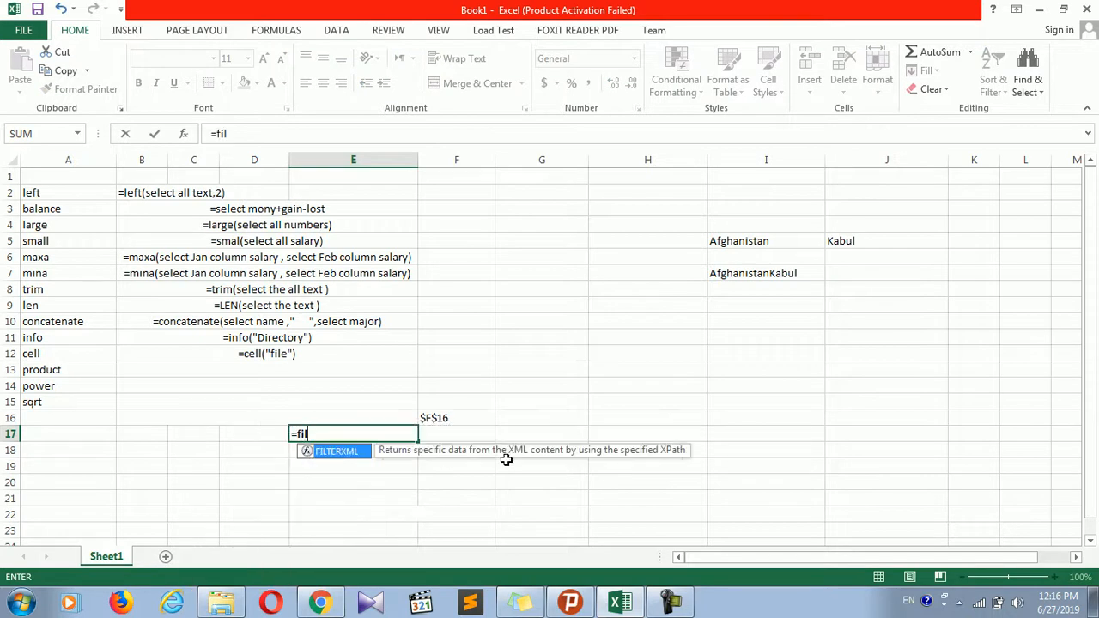
key(Tab)
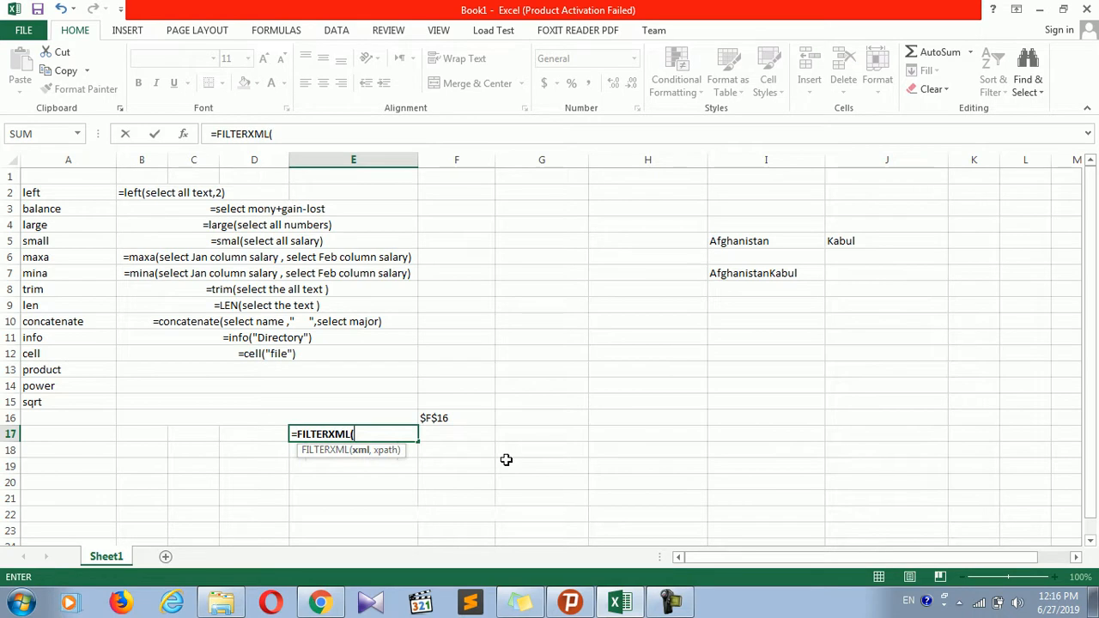
text(xml,x)
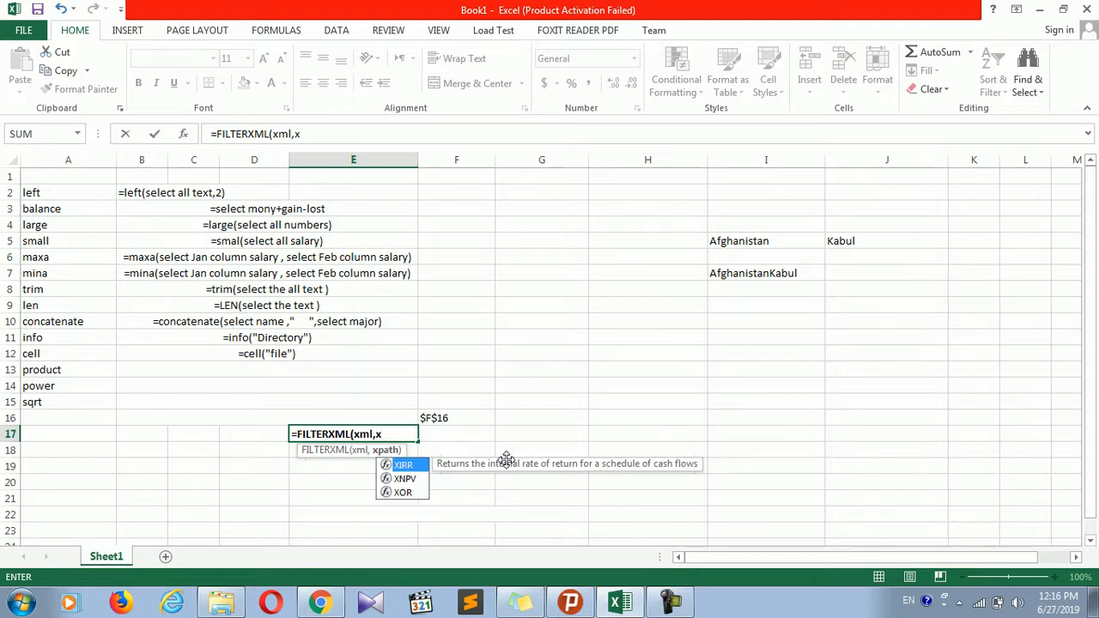
text(path)
key(Return)
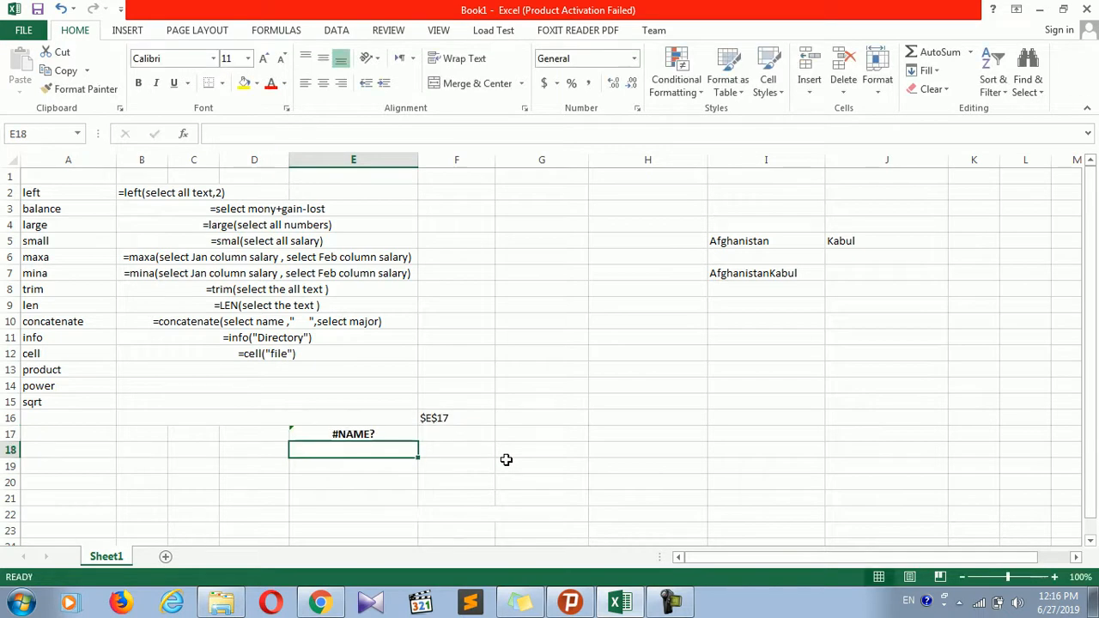
- Delete the xml and xpath arguments from the FILTERXML formula in E17
double_click(404, 436)
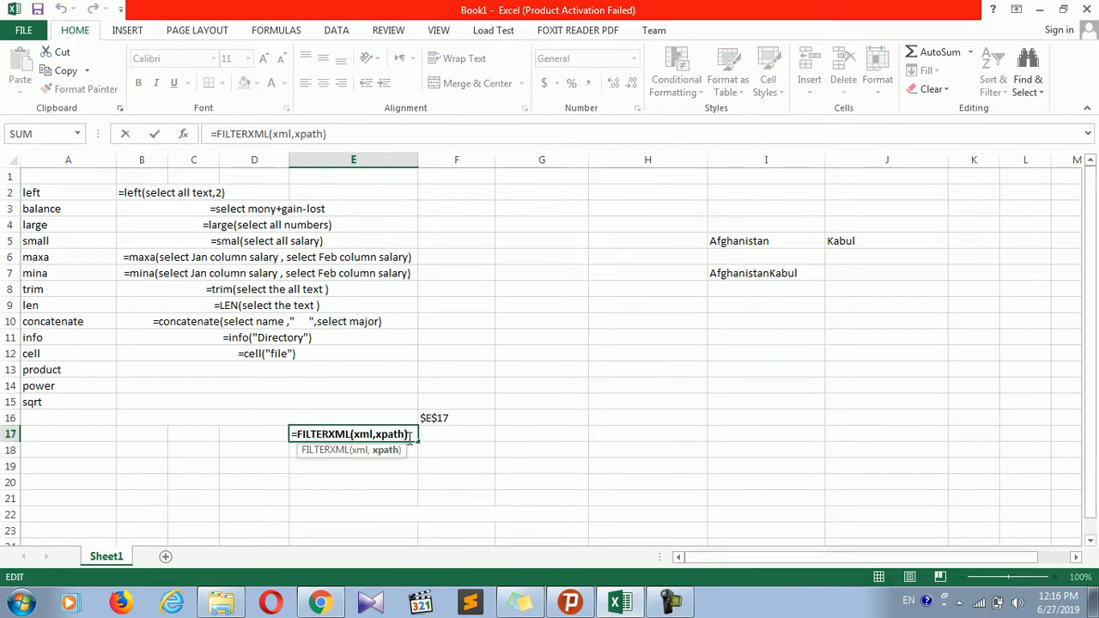
key(BackSpace)
key(BackSpace)
key(BackSpace)
key(BackSpace)
key(BackSpace)
key(BackSpace)
key(BackSpace)
key(BackSpace)
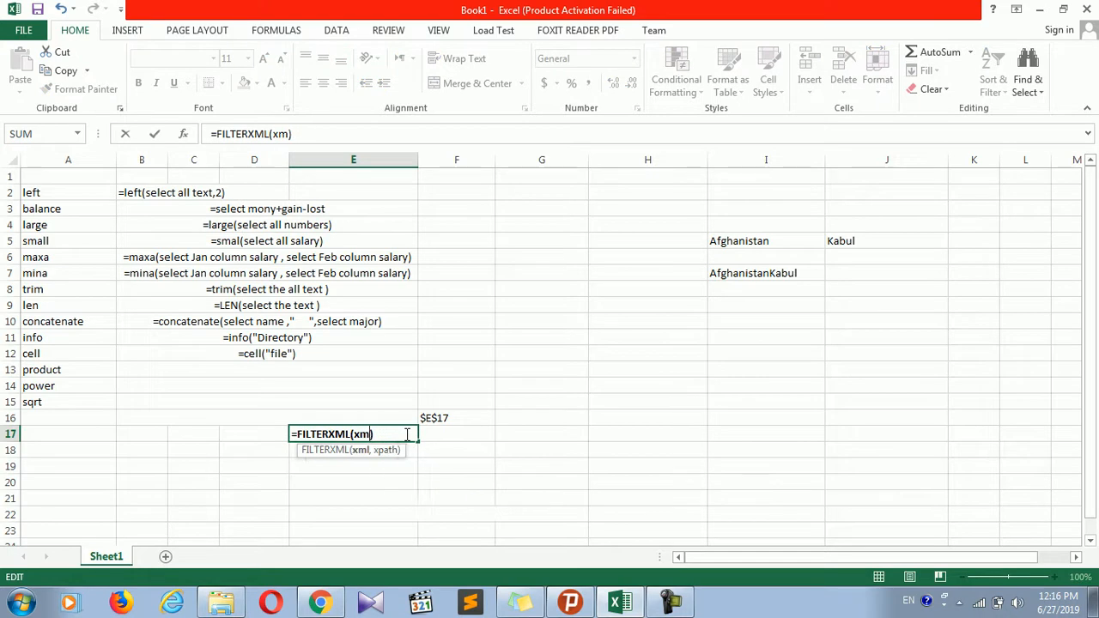
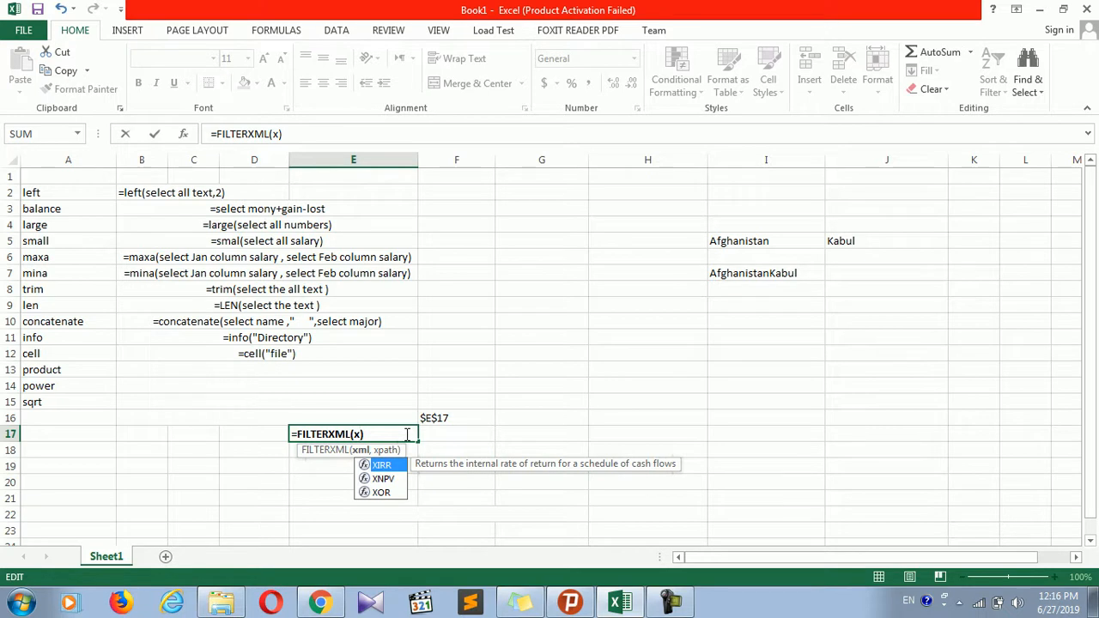
key(BackSpace)
text(xm)
key(BackSpace)
text(m)
key(BackSpace)
key(BackSpace)
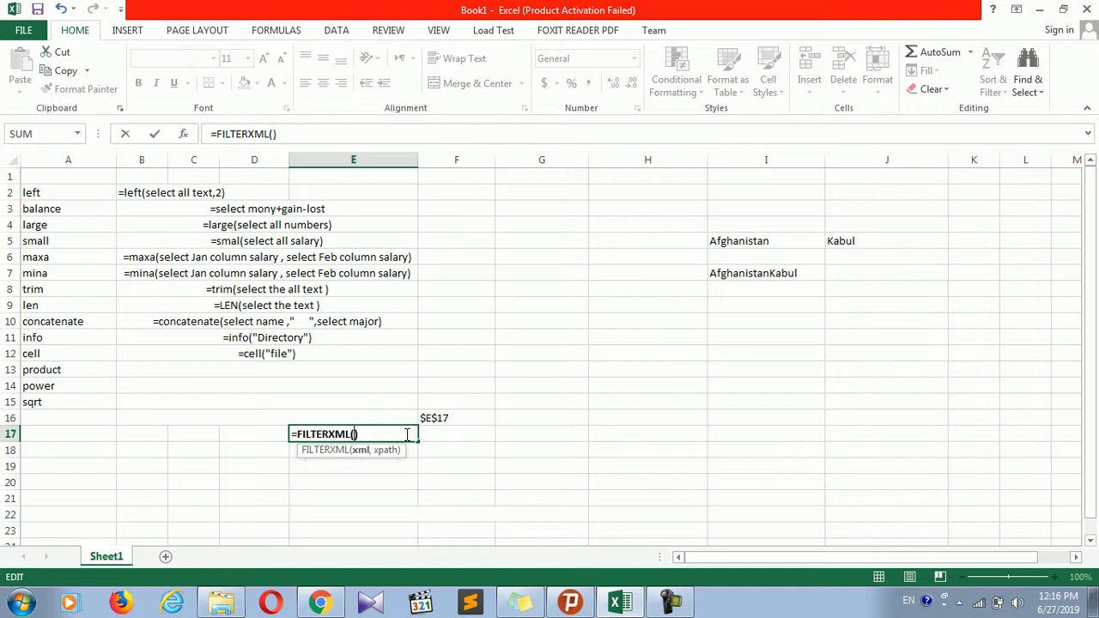
- Try to commit =FILTERXML() in E17, both with and without its closing parenthesis, and dismiss the errors
key(Return)
key(Return)
key(Return)
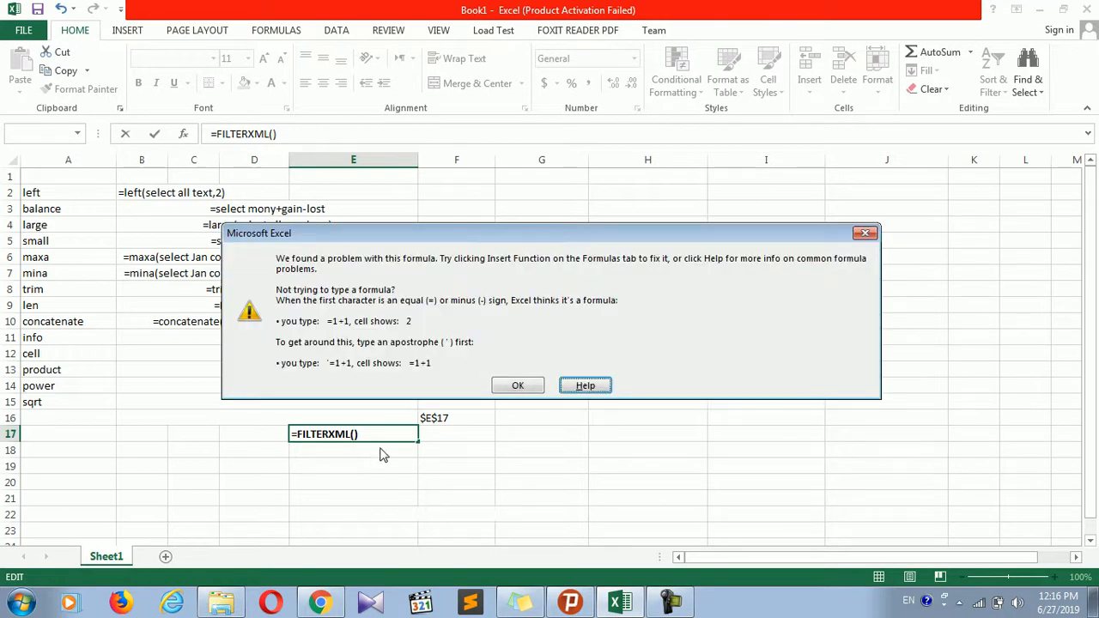
click(517, 385)
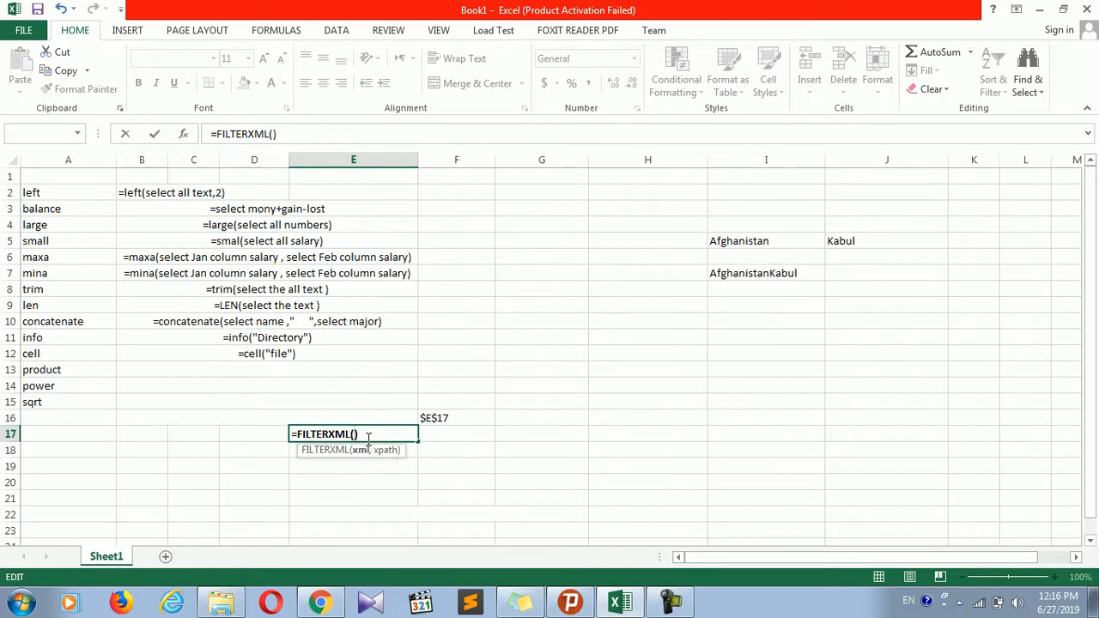
key(BackSpace)
key(Return)
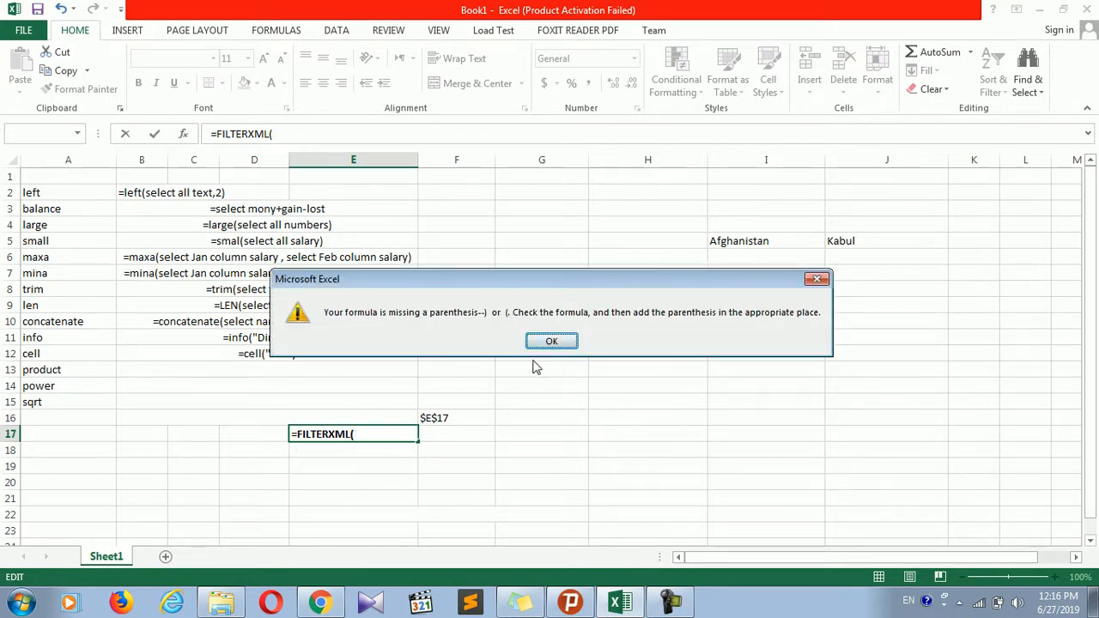
click(557, 341)
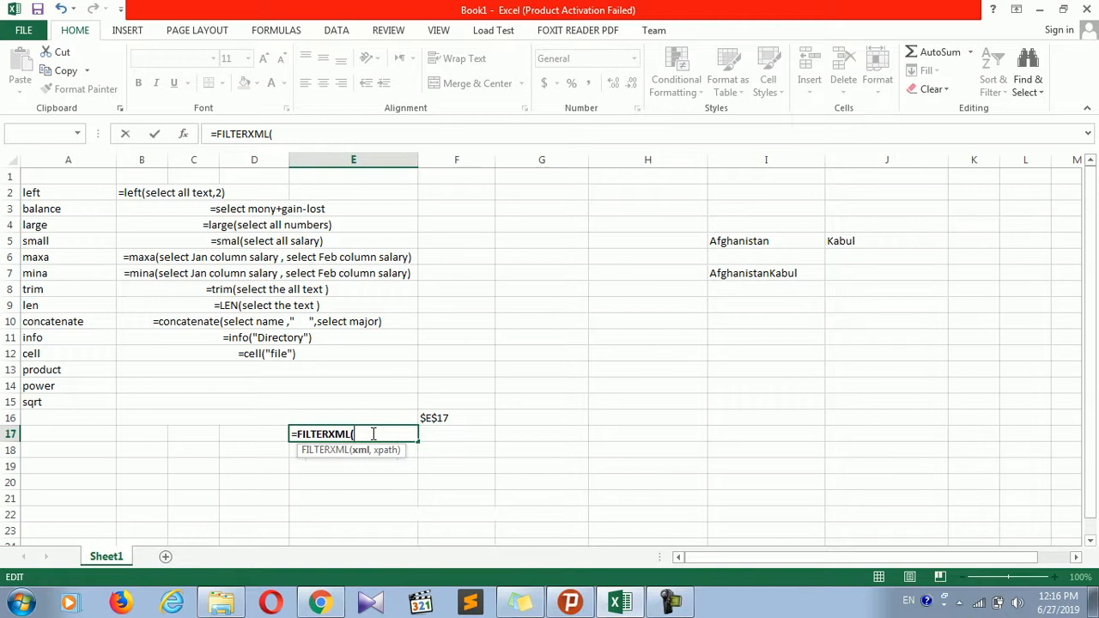
- Switch to Windows Explorer, look through the Documents library, and select the last Excel workbook on drive D:
key(super)
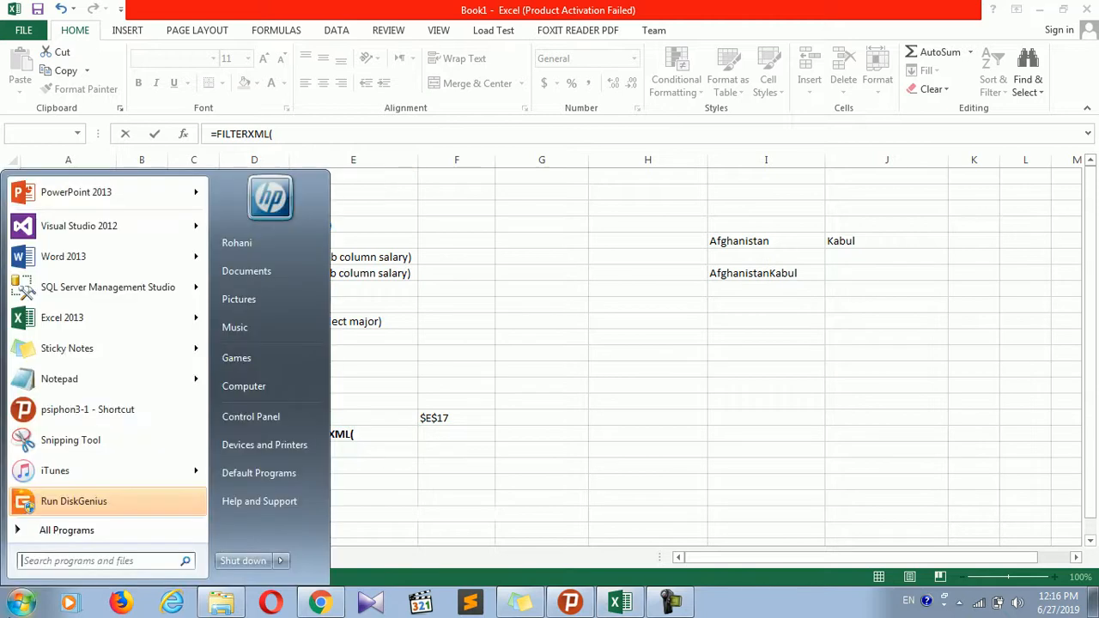
click(243, 387)
click(26, 171)
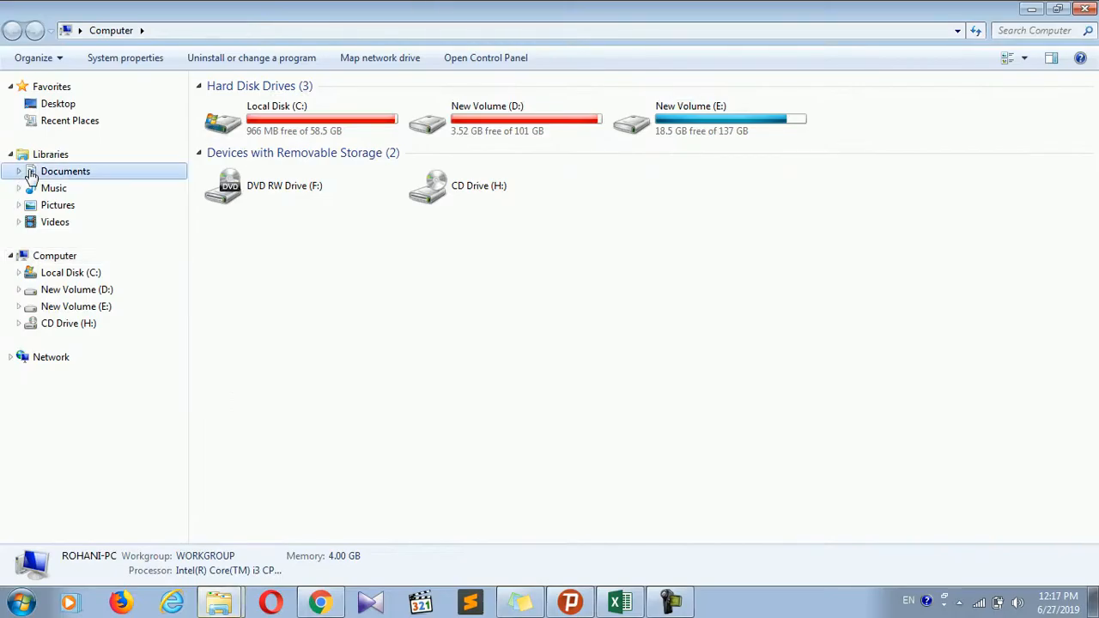
click(1092, 493)
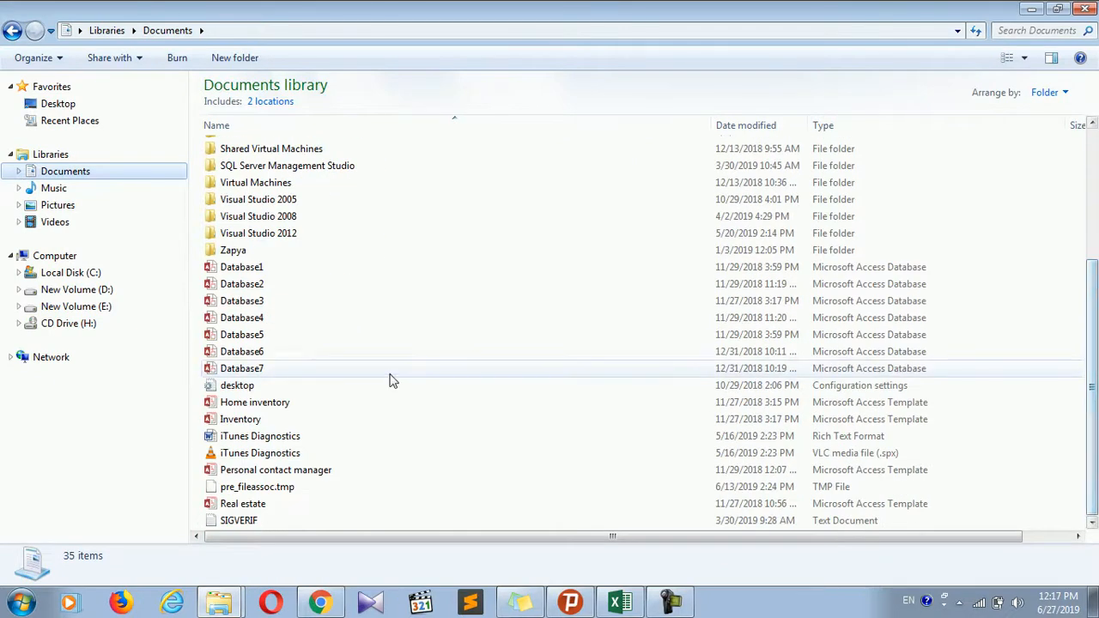
click(70, 289)
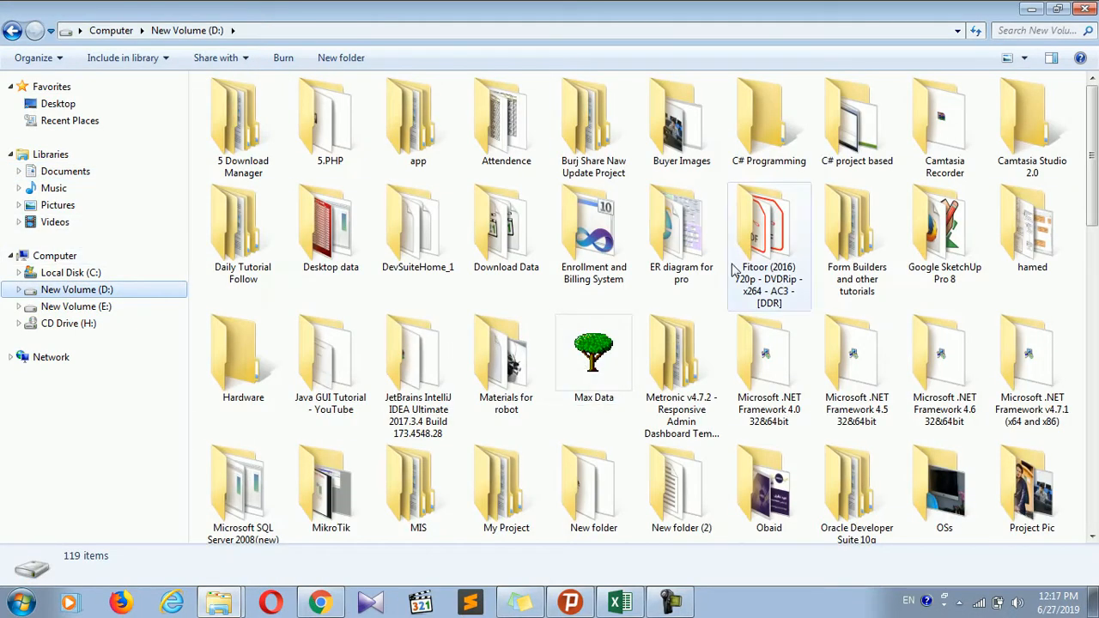
drag(1092, 196, 1084, 495)
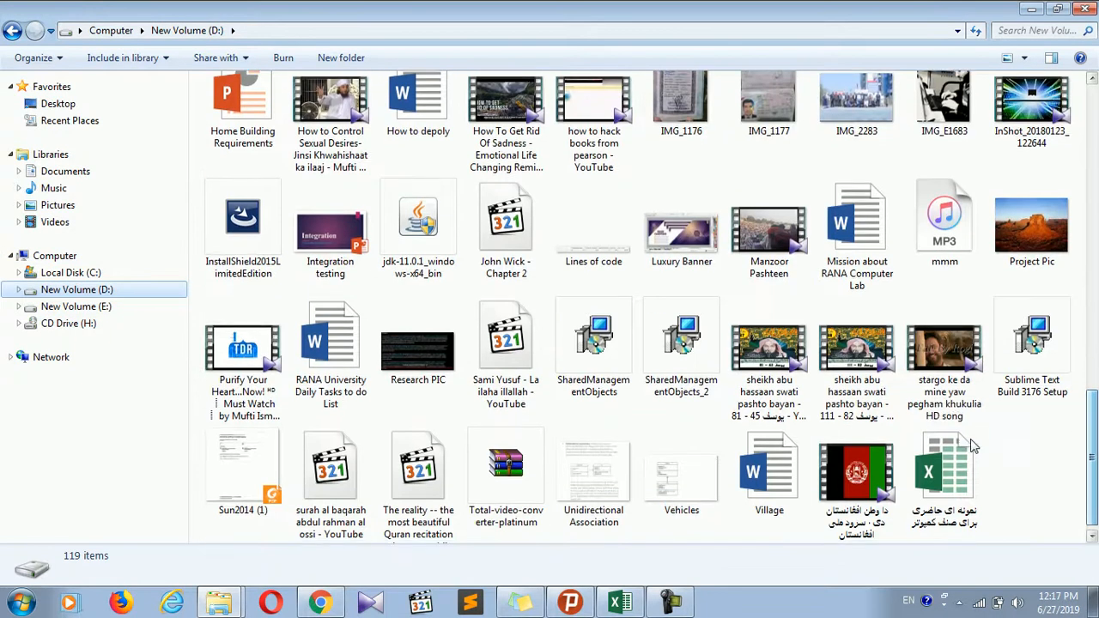
click(945, 472)
- Shrink the Explorer window over the sheet and try to drop the selected workbook into the E17 formula
drag(764, 31, 822, 79)
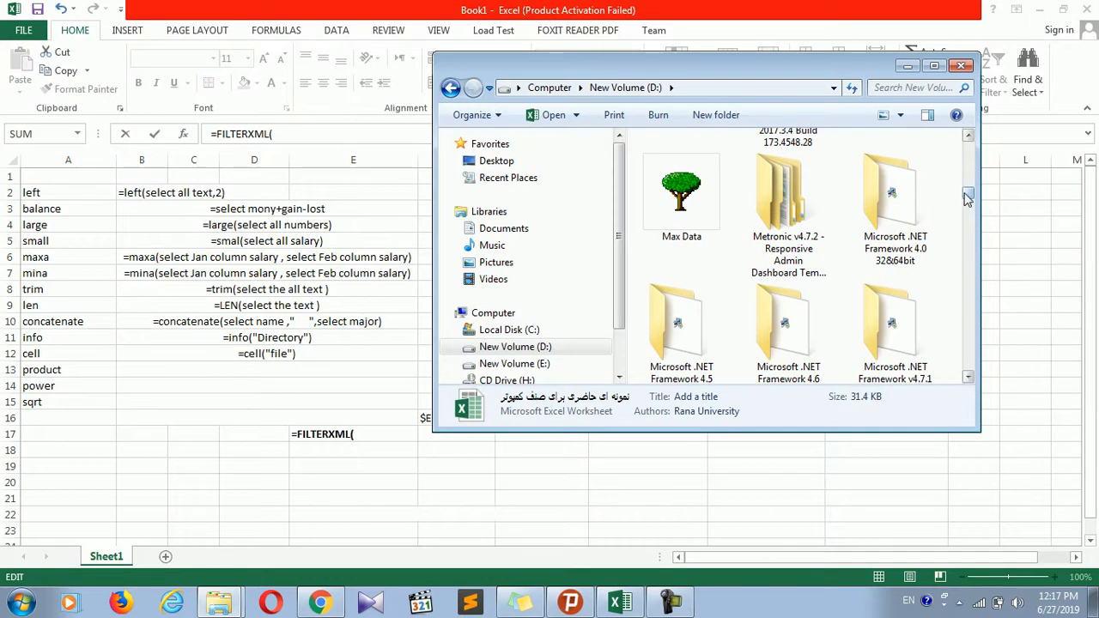
drag(969, 194, 969, 367)
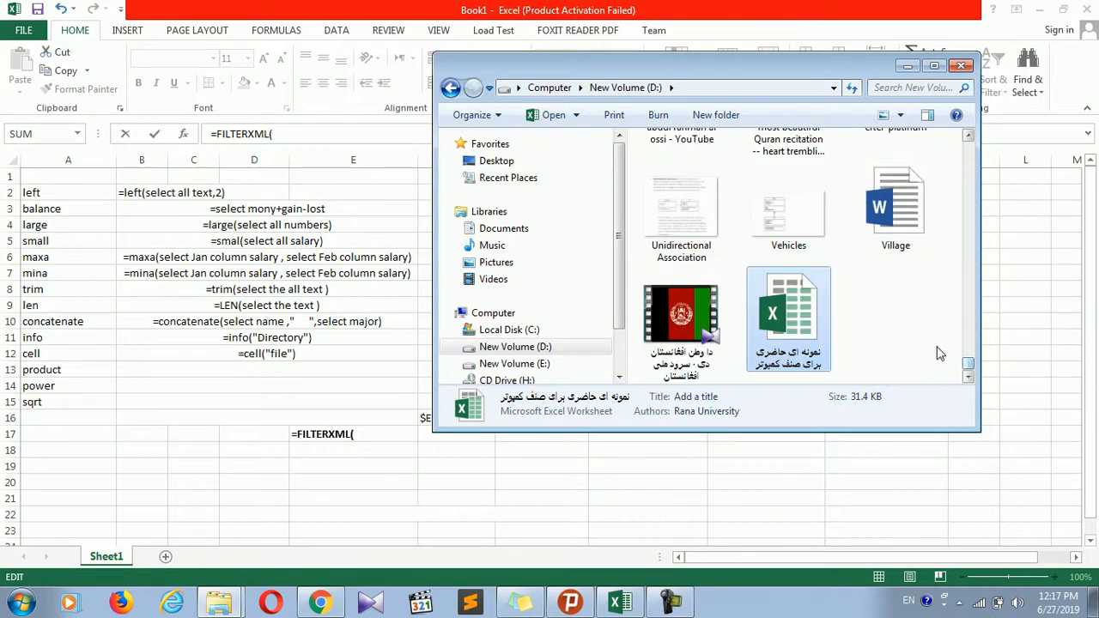
drag(775, 313, 380, 433)
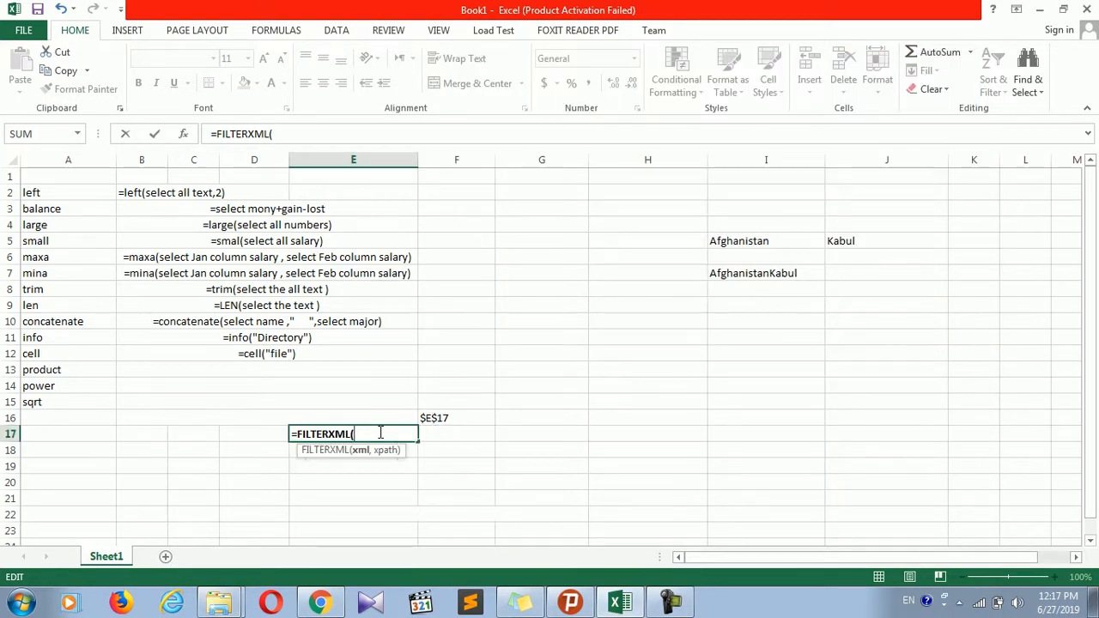
- Copy the D:\ path from Explorer, return to Excel, and try it as the FILTERXML argument in E17
click(622, 605)
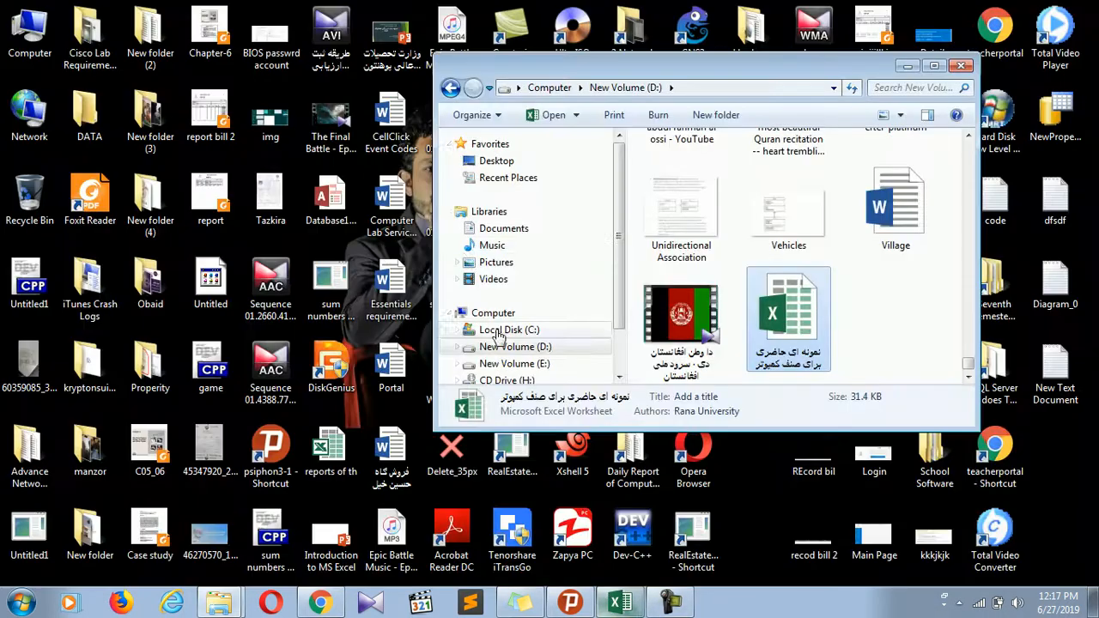
click(703, 89)
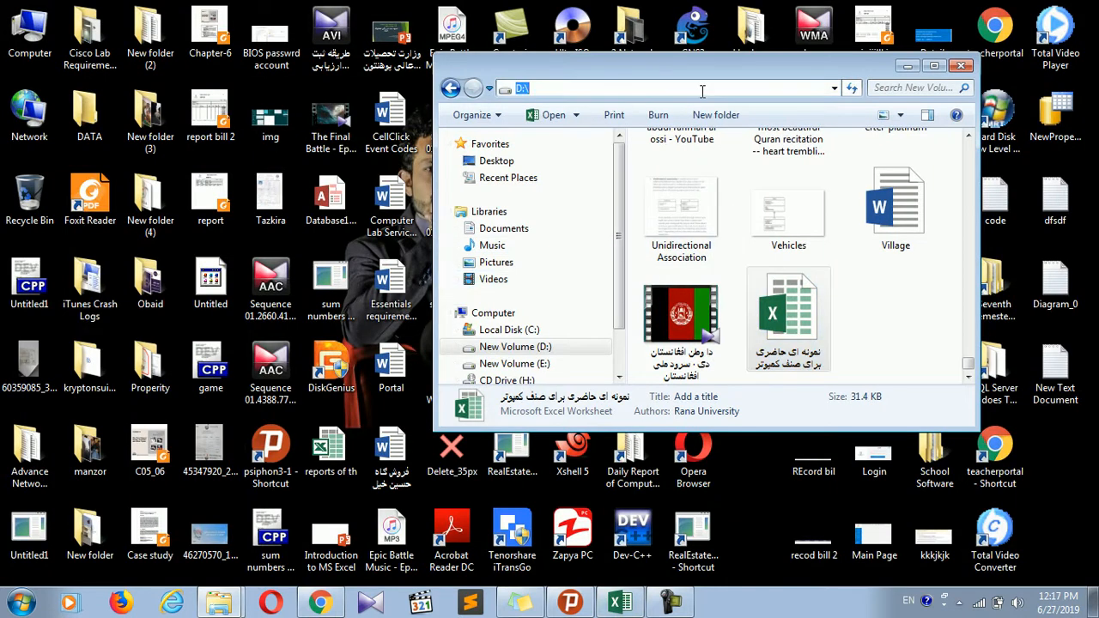
key(ctrl+c)
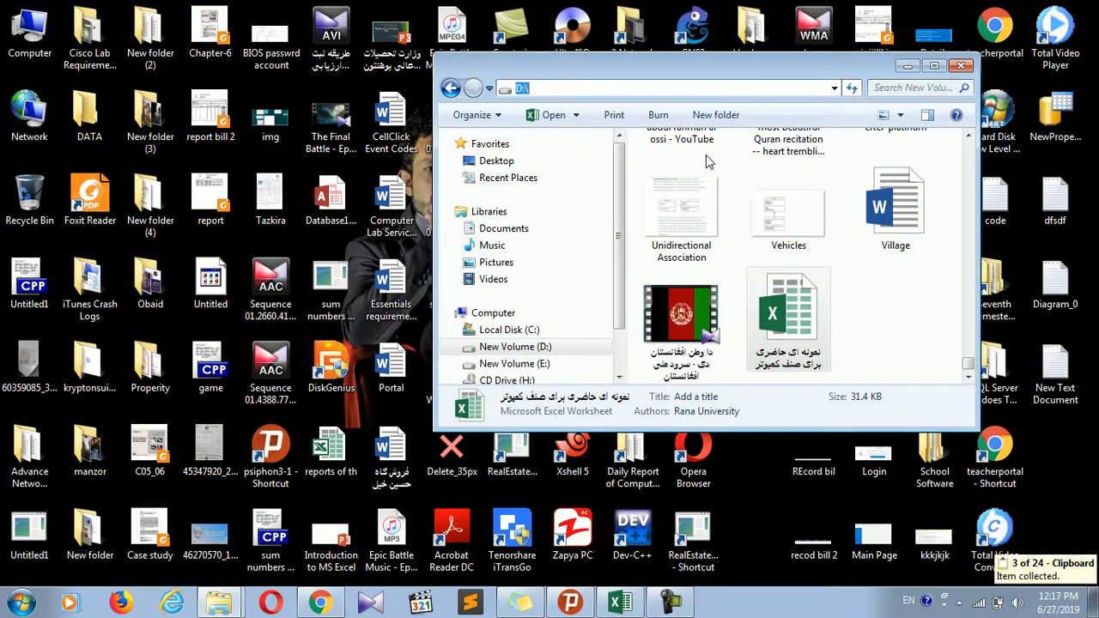
click(319, 603)
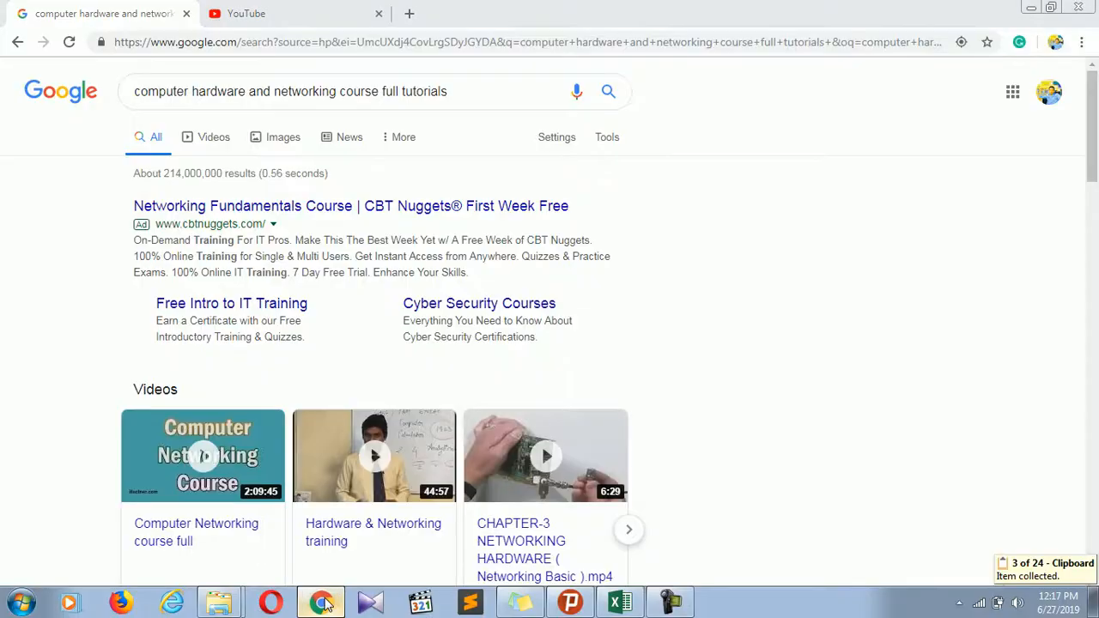
click(319, 603)
click(621, 603)
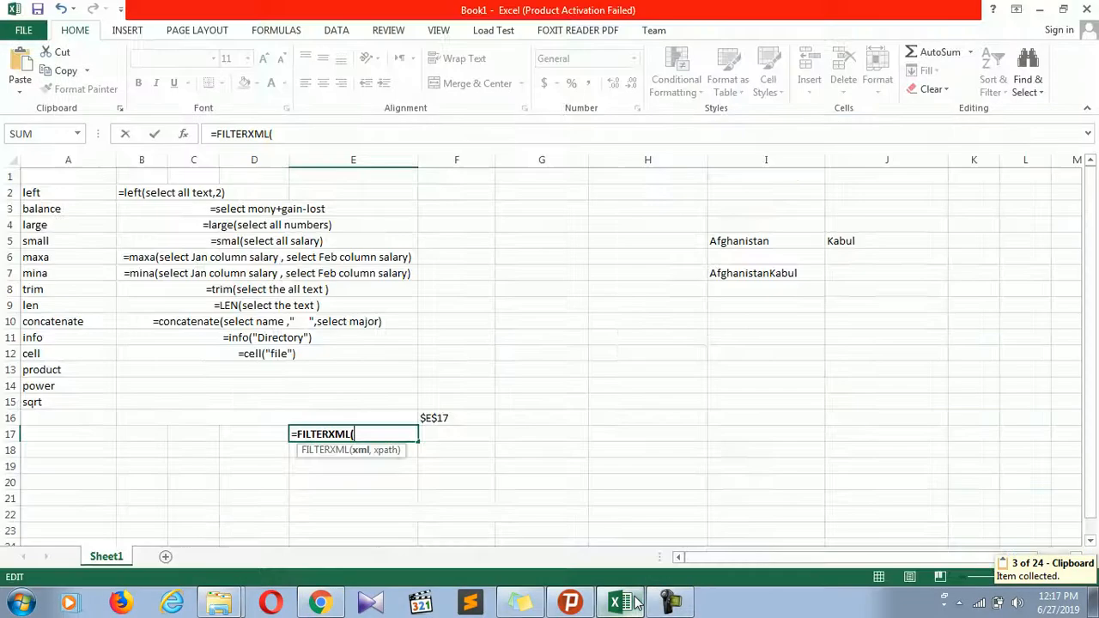
key(ctrl+v)
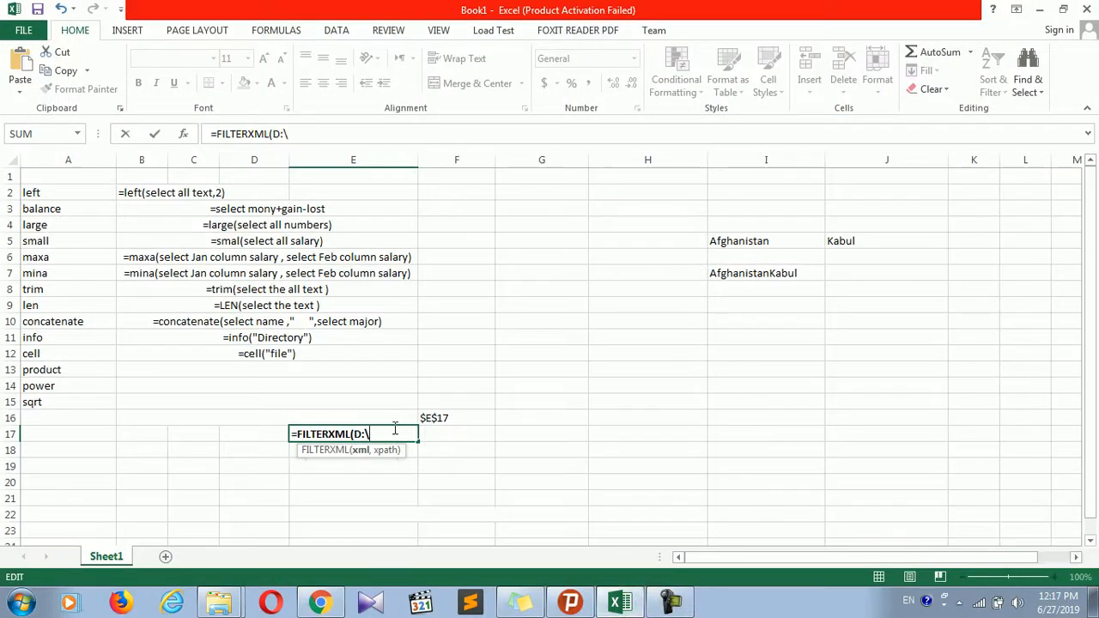
key(Return)
key(Return)
- Erase the FILTERXML formula in E17 up to its closing parenthesis and commit the cell
key(BackSpace)
key(BackSpace)
key(BackSpace)
key(BackSpace)
key(BackSpace)
key(BackSpace)
key(BackSpace)
key(BackSpace)
key(BackSpace)
key(BackSpace)
key(BackSpace)
key(BackSpace)
key(BackSpace)
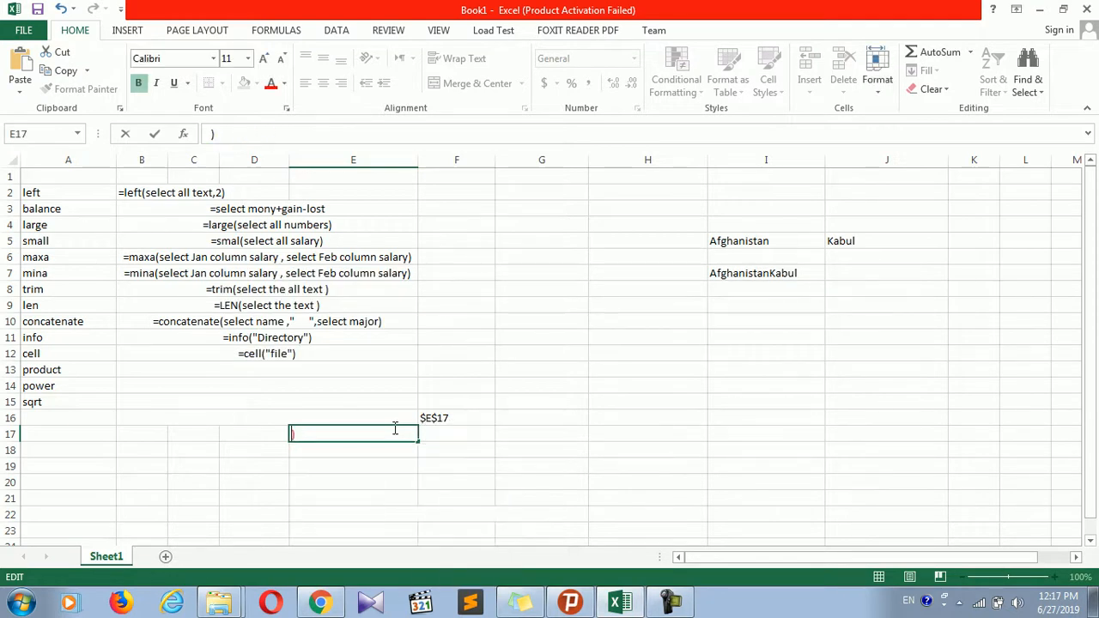
key(Return)
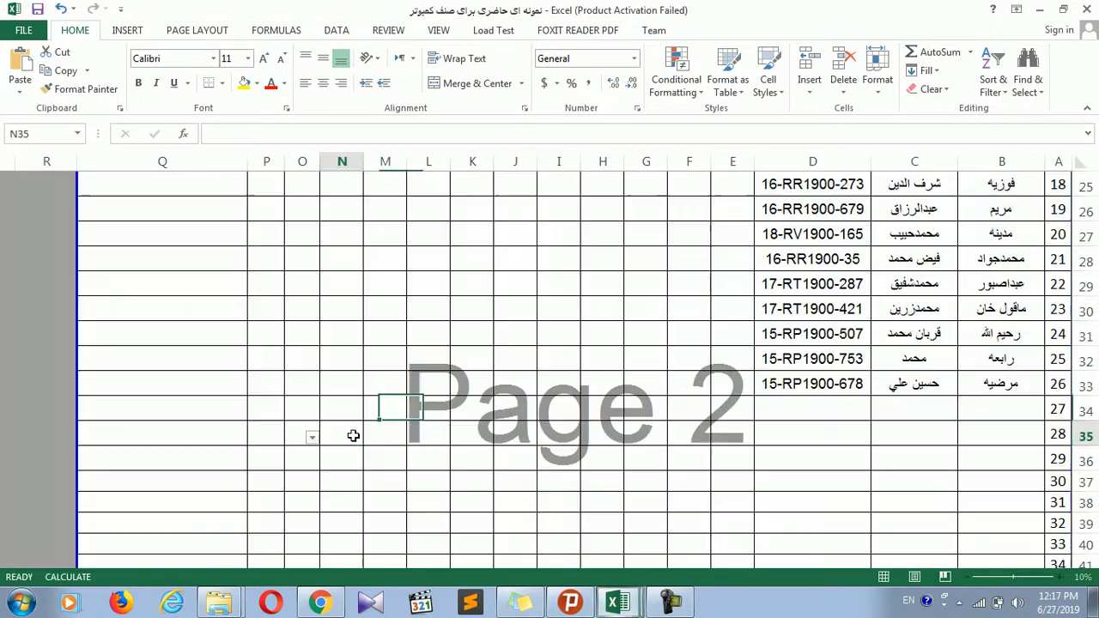
- Open cell N35 of the attendance workbook for editing and close that workbook
double_click(354, 435)
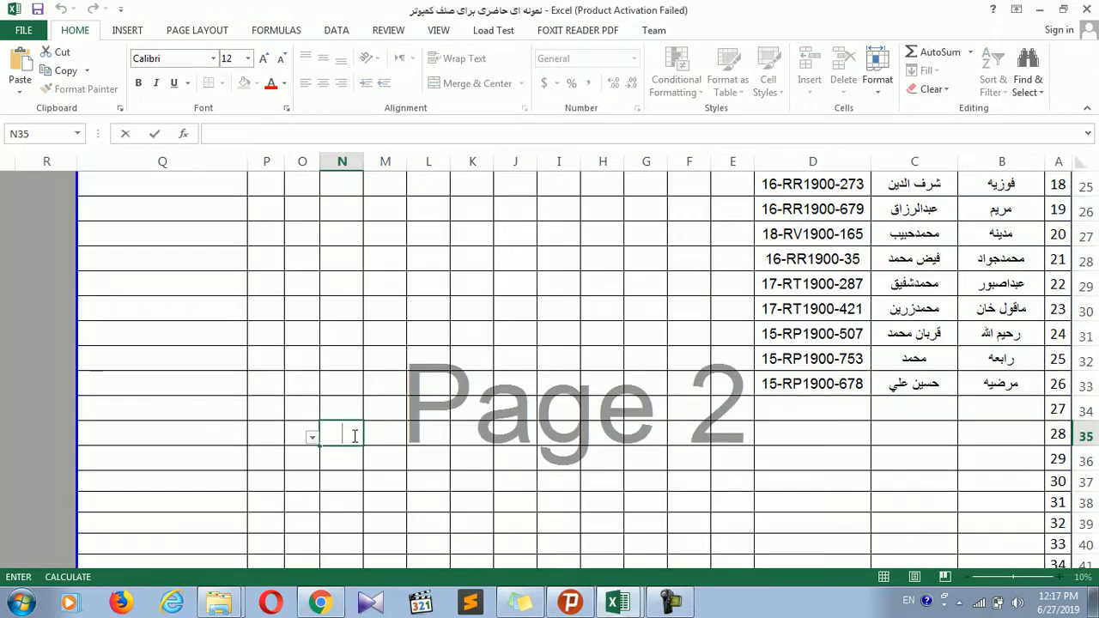
click(1087, 9)
click(549, 321)
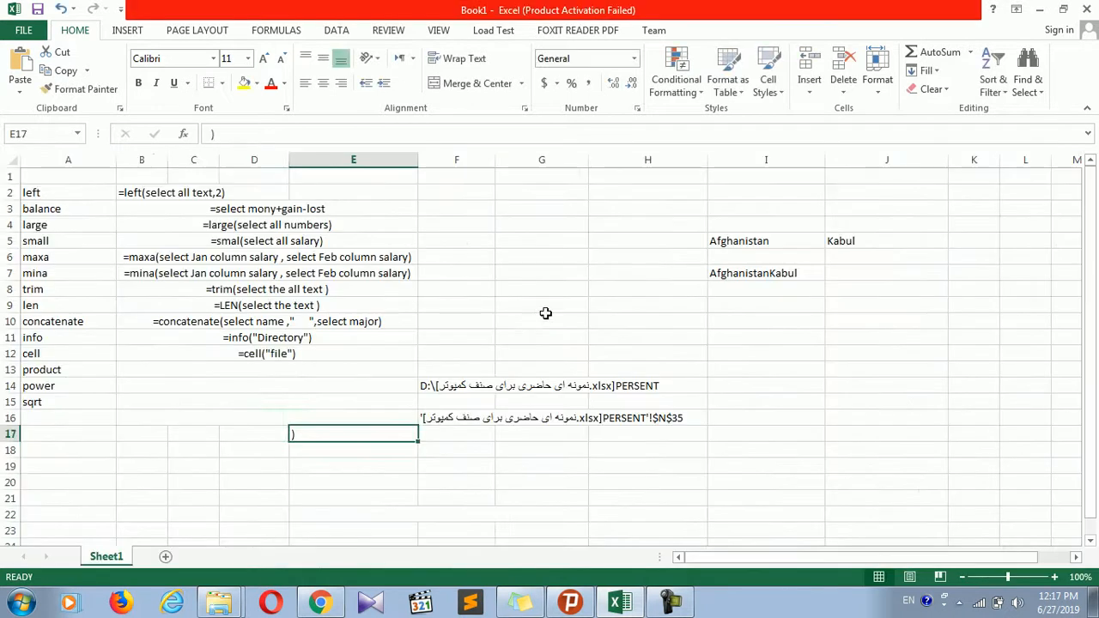
- Examine the file path and cell address returned by the CELL formulas in F14 and F16
drag(425, 369, 609, 490)
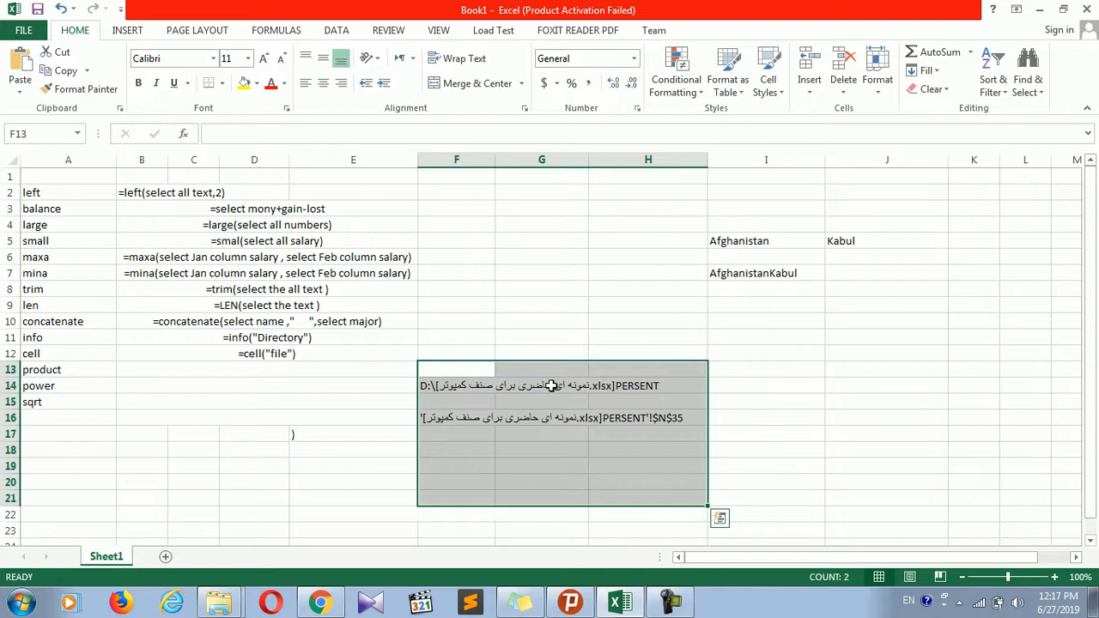
click(562, 386)
click(605, 404)
click(619, 388)
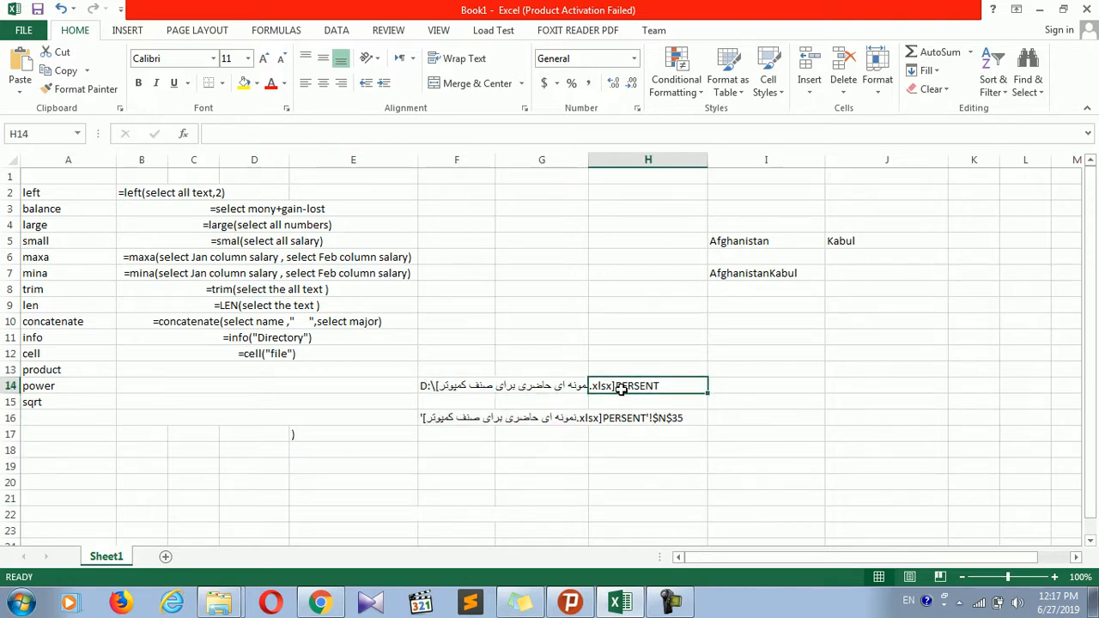
click(631, 416)
click(555, 416)
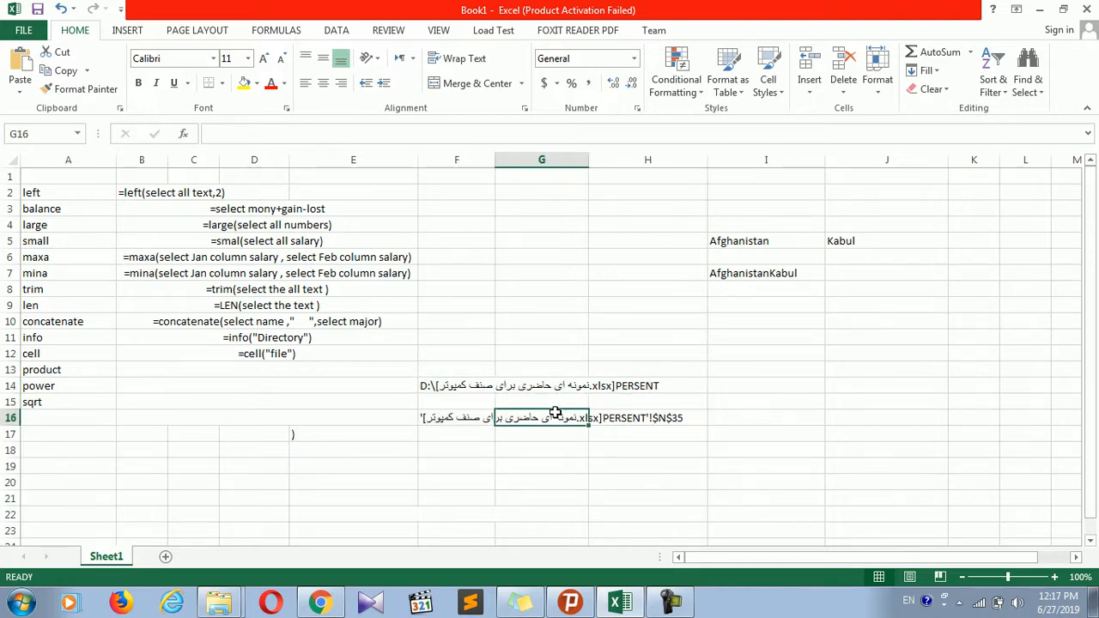
- Examine the CELL formulas in F14 and F16 and compare the file name and address they return
drag(423, 386, 621, 420)
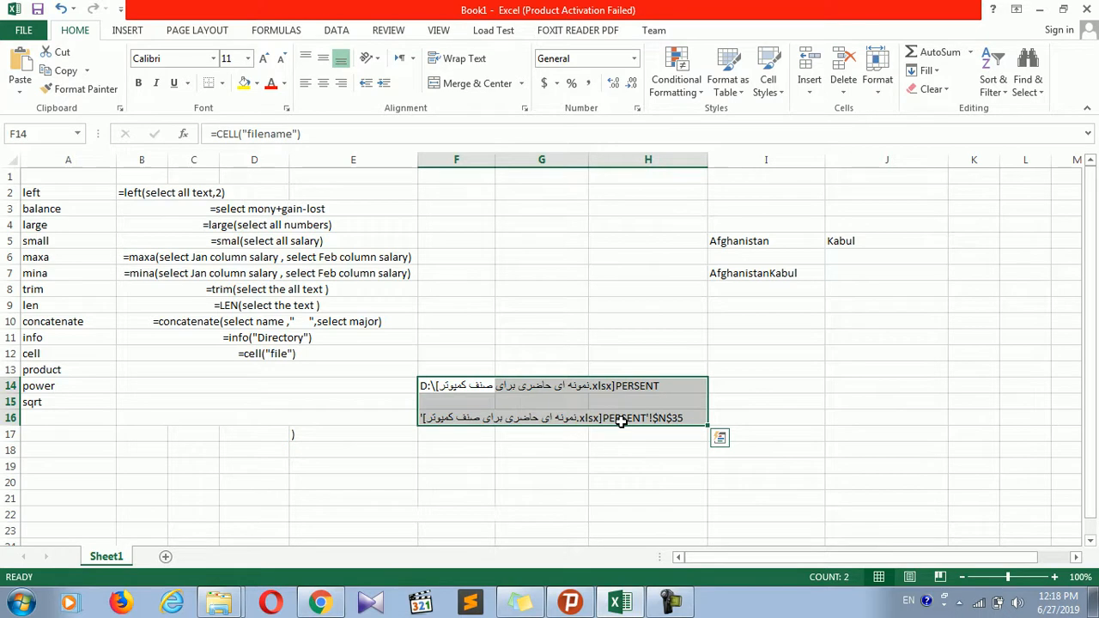
click(620, 401)
click(611, 384)
click(584, 401)
click(524, 384)
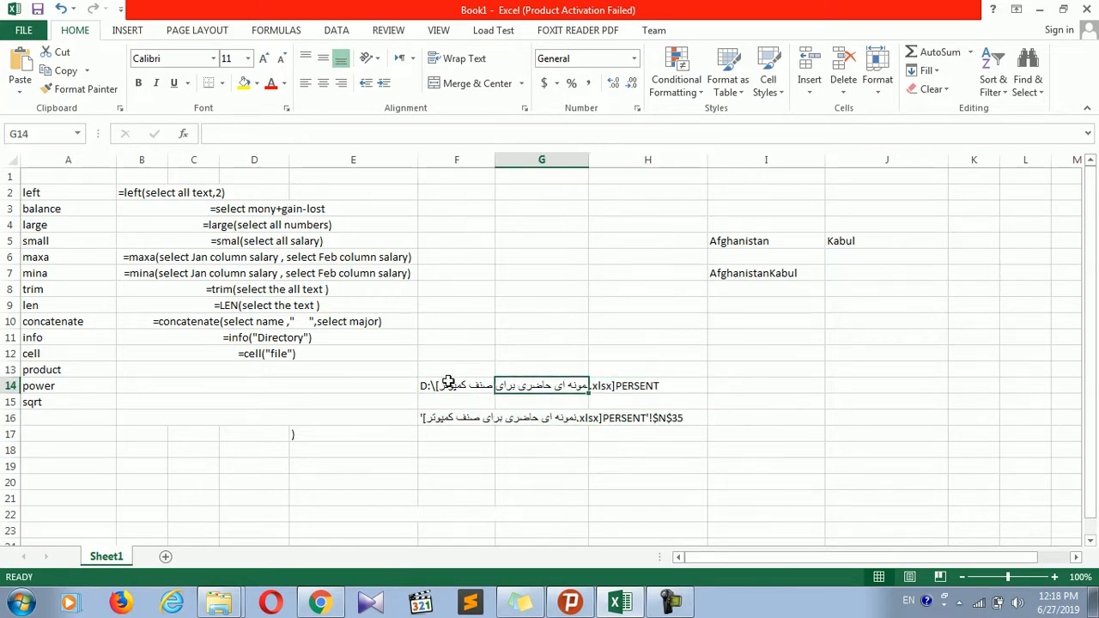
click(448, 383)
click(447, 416)
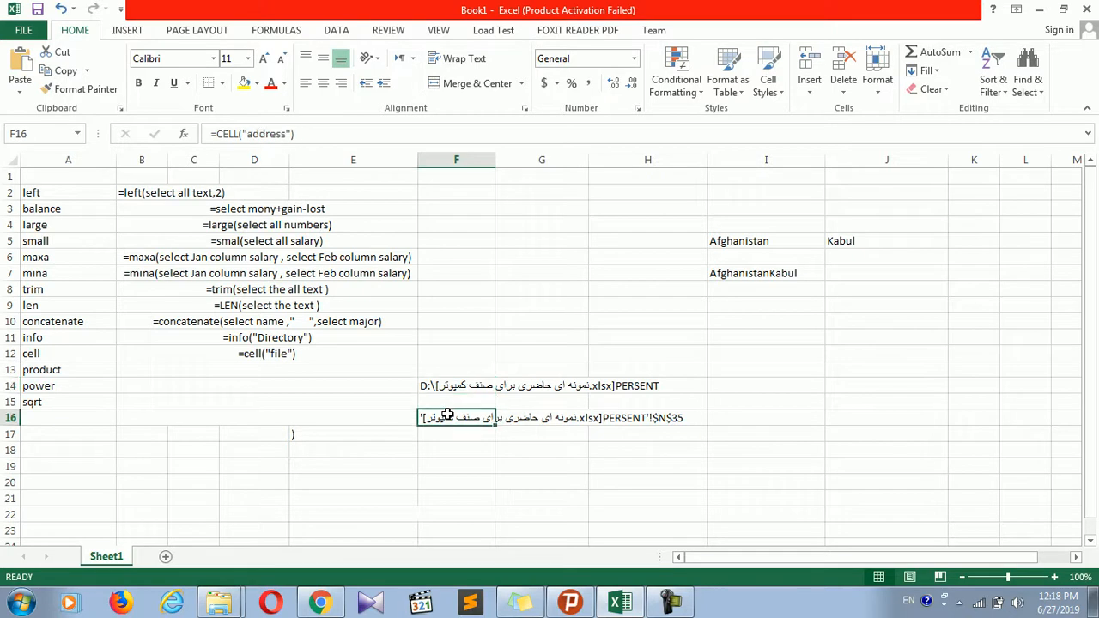
click(446, 388)
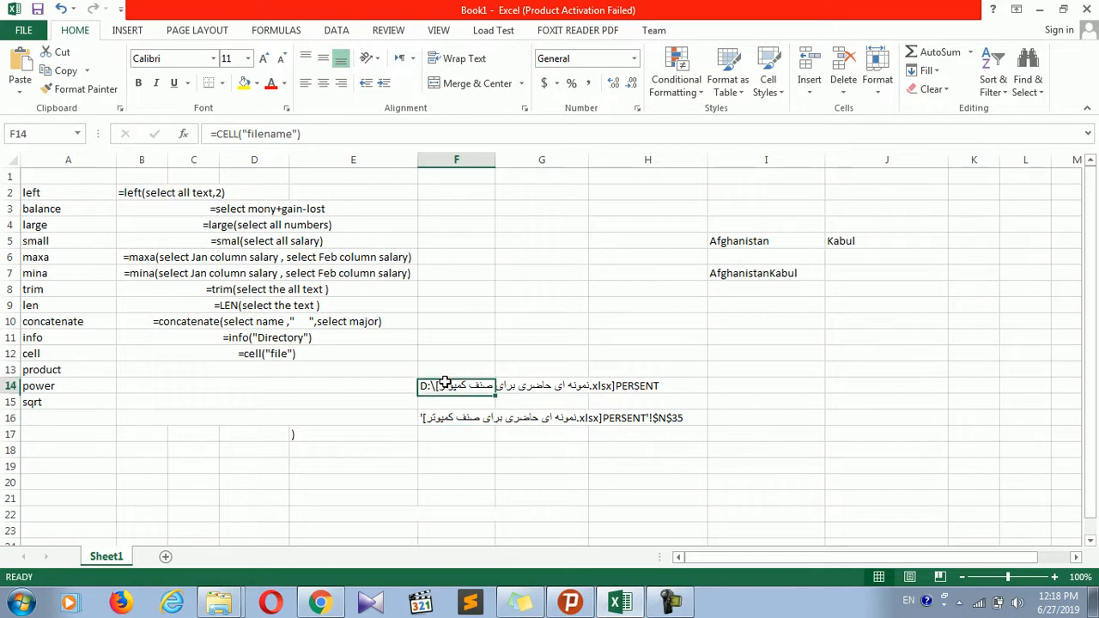
- Try a CELL formula in F17 with H14 as its argument
click(448, 436)
text(fi)
text(=cel)
text(l()
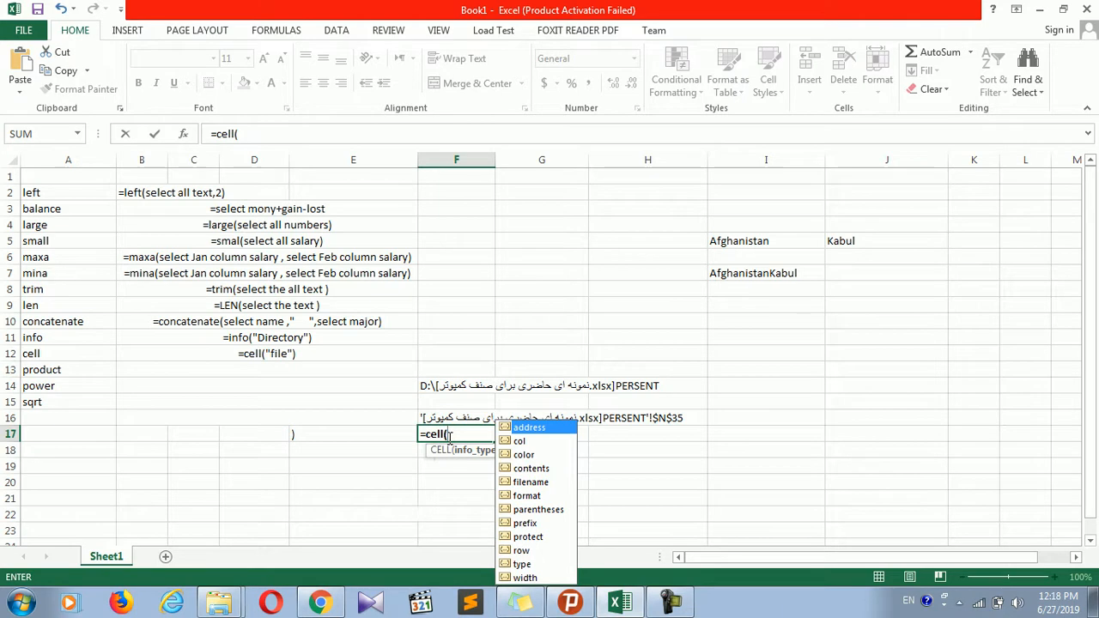
click(593, 386)
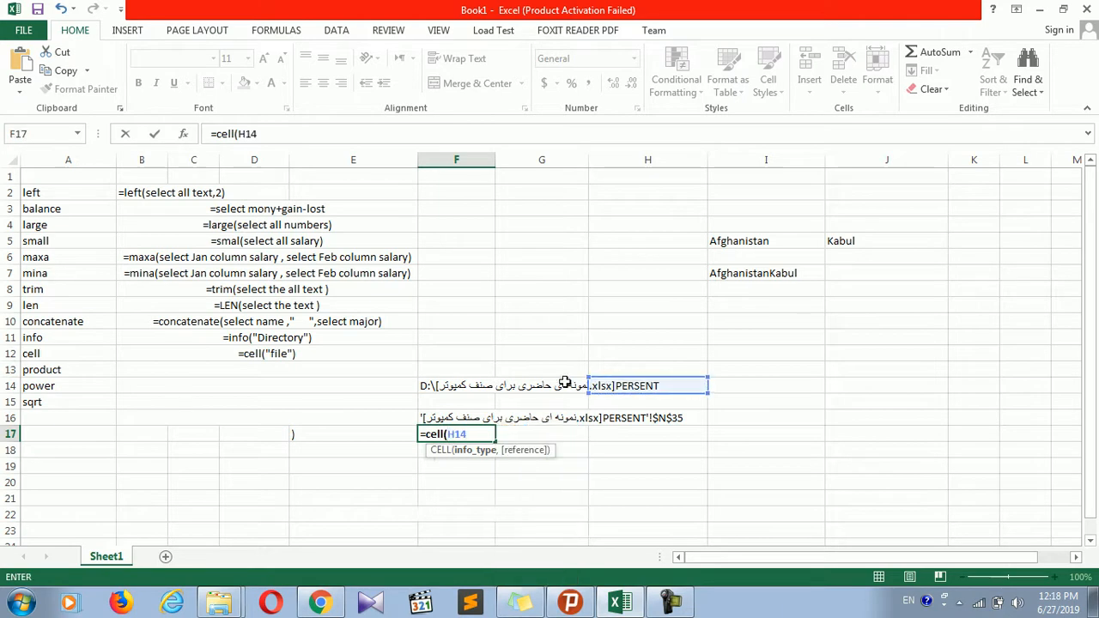
click(565, 384)
double_click(464, 432)
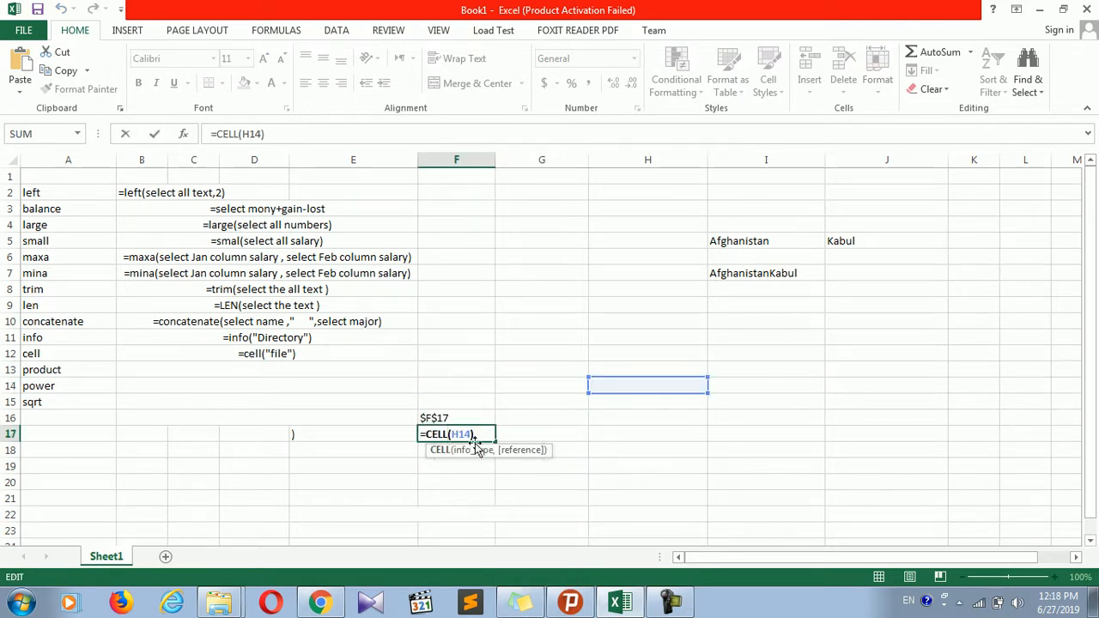
- Remove the H14 argument from the CELL formula in F17 and try to commit it empty
key(BackSpace)
key(BackSpace)
key(BackSpace)
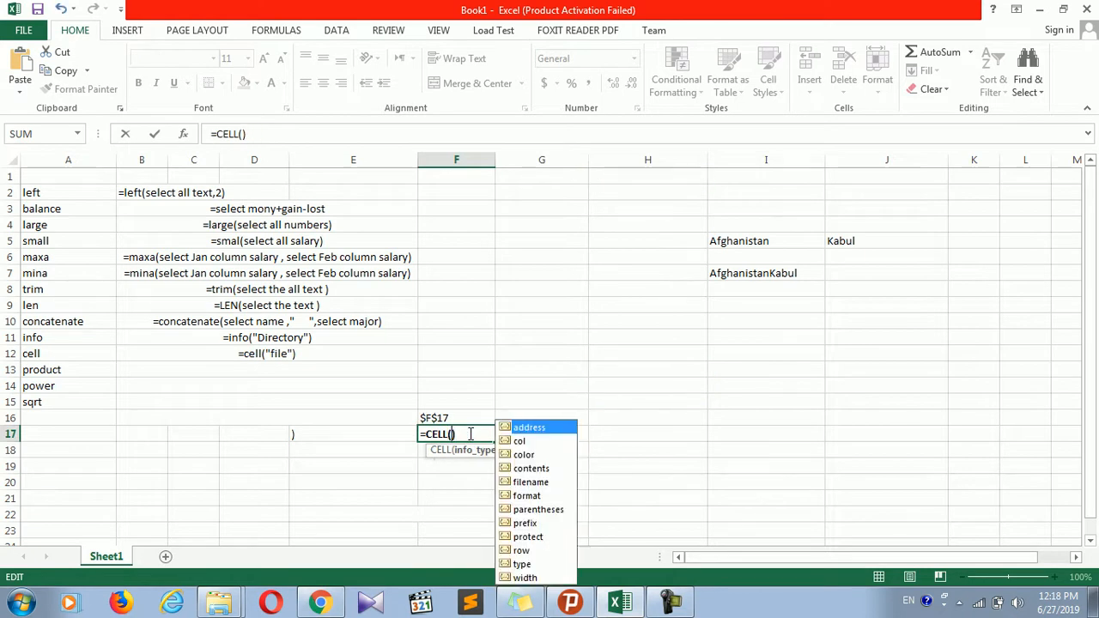
key(Return)
click(514, 383)
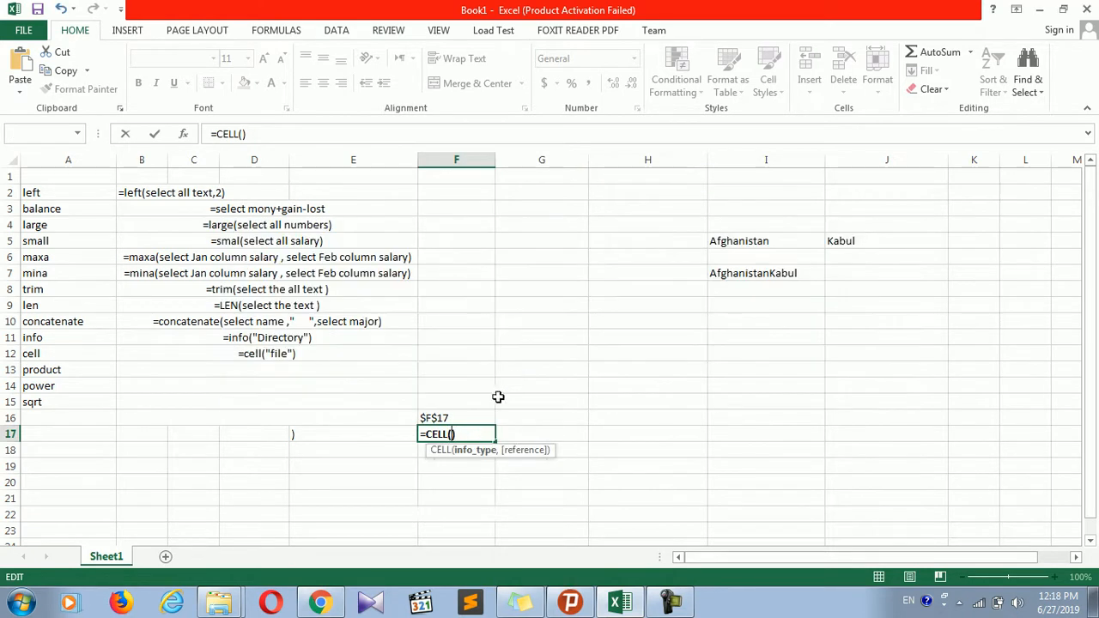
drag(470, 433, 294, 422)
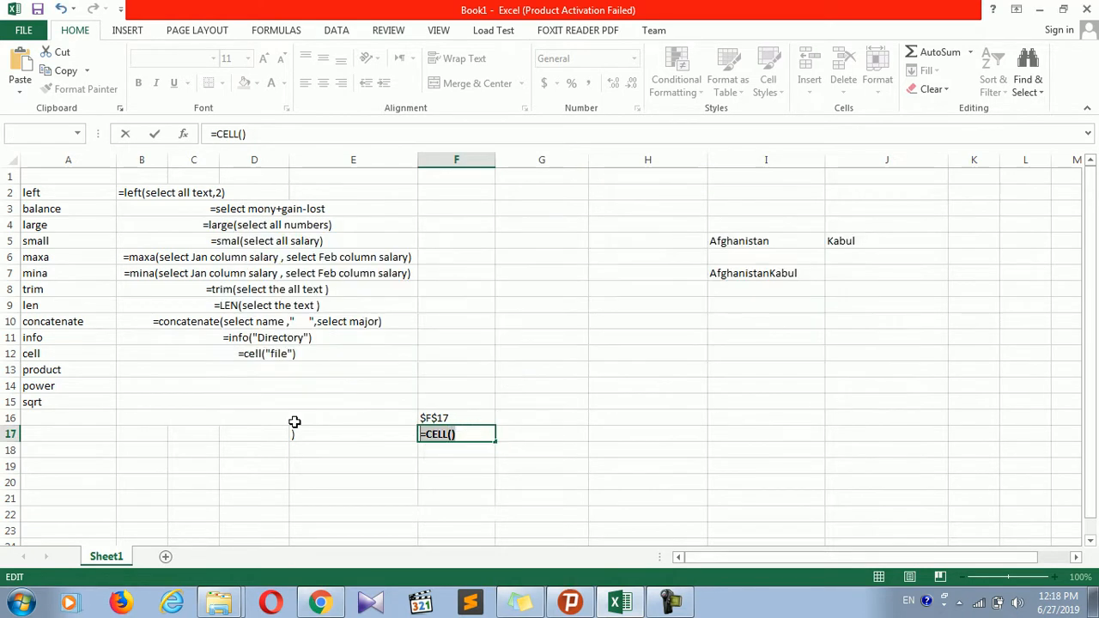
click(295, 421)
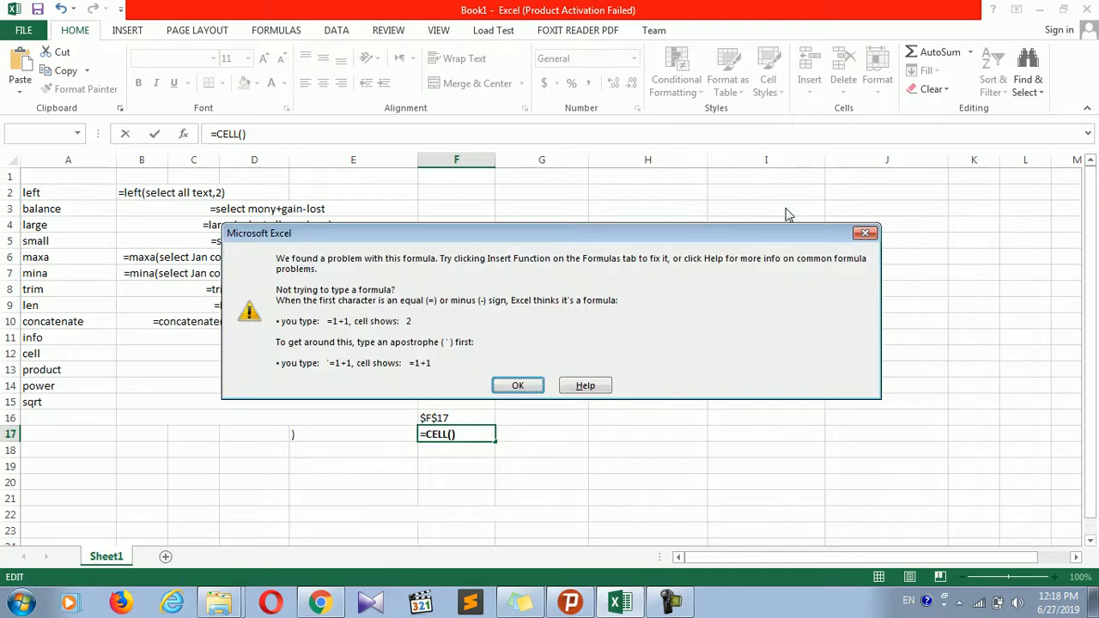
click(866, 233)
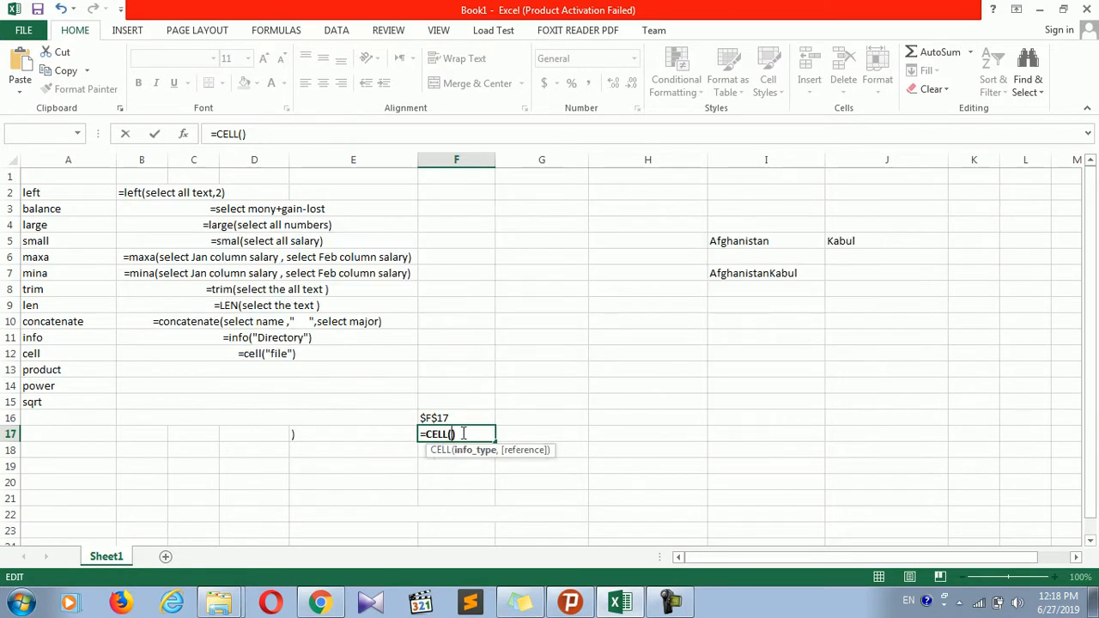
- Clear the CELL formulas from F17 and F16 and the stray closing parenthesis from E17
key(BackSpace)
key(BackSpace)
key(BackSpace)
key(BackSpace)
key(BackSpace)
key(BackSpace)
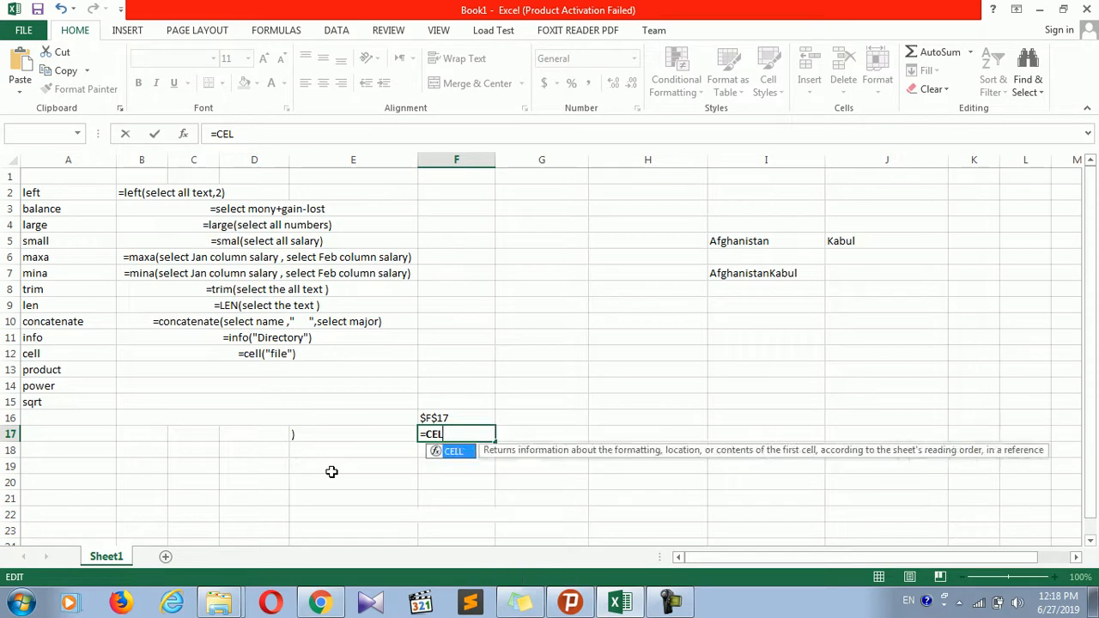
key(BackSpace)
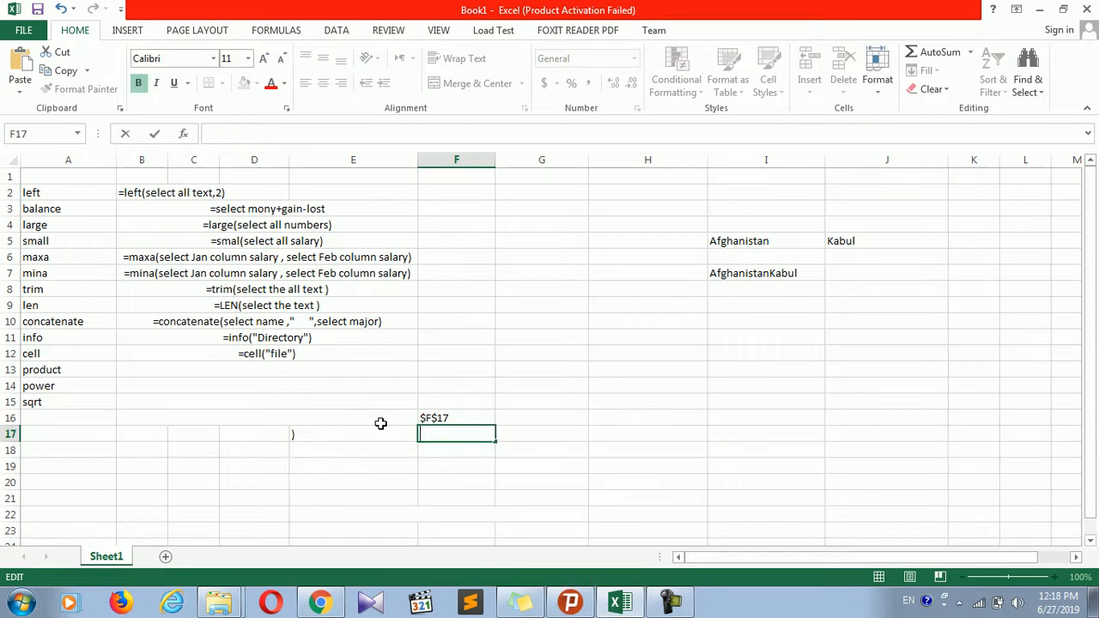
key(Escape)
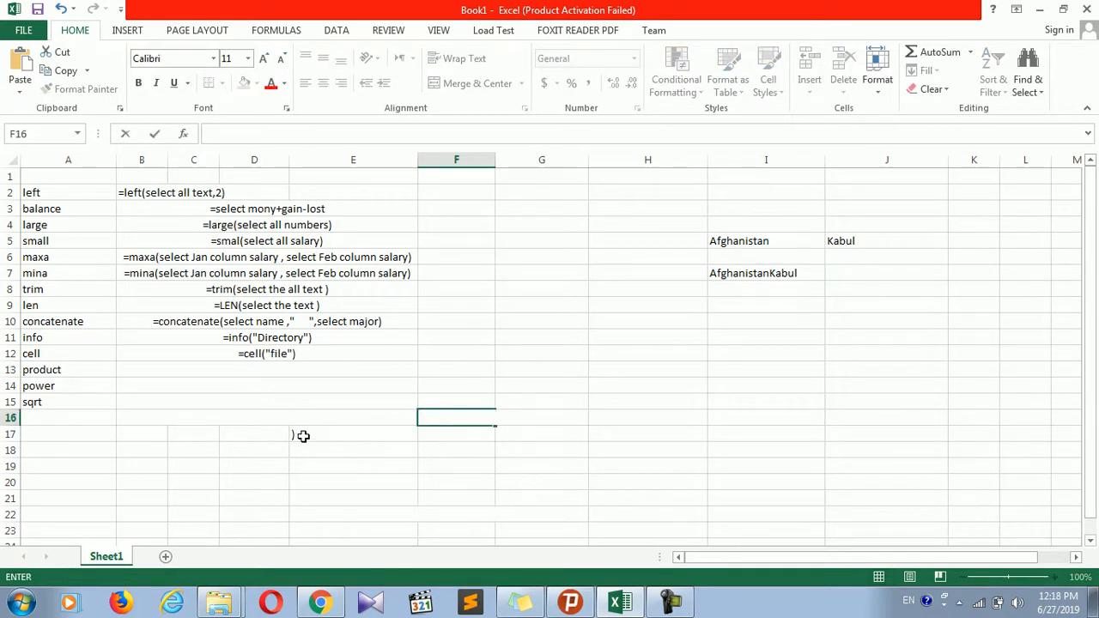
click(301, 436)
click(192, 367)
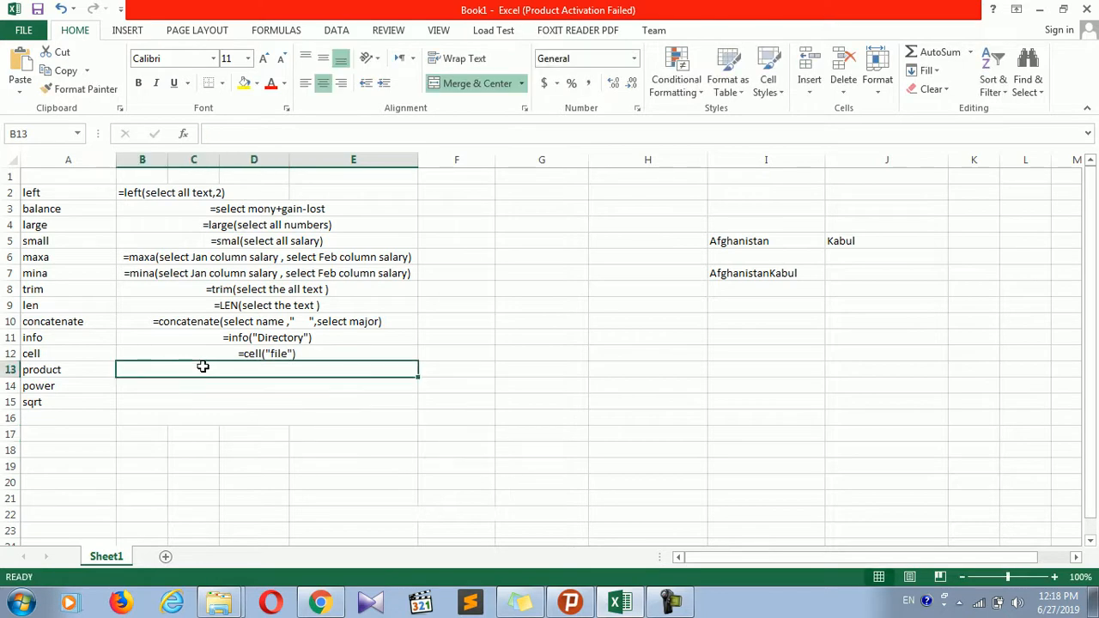
click(297, 275)
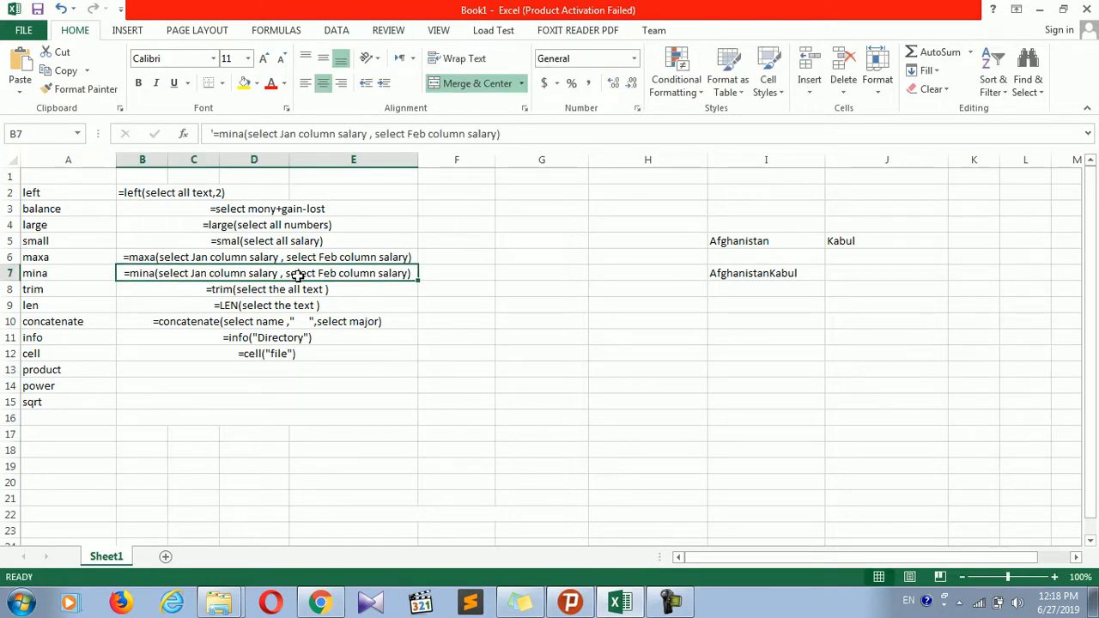
click(343, 356)
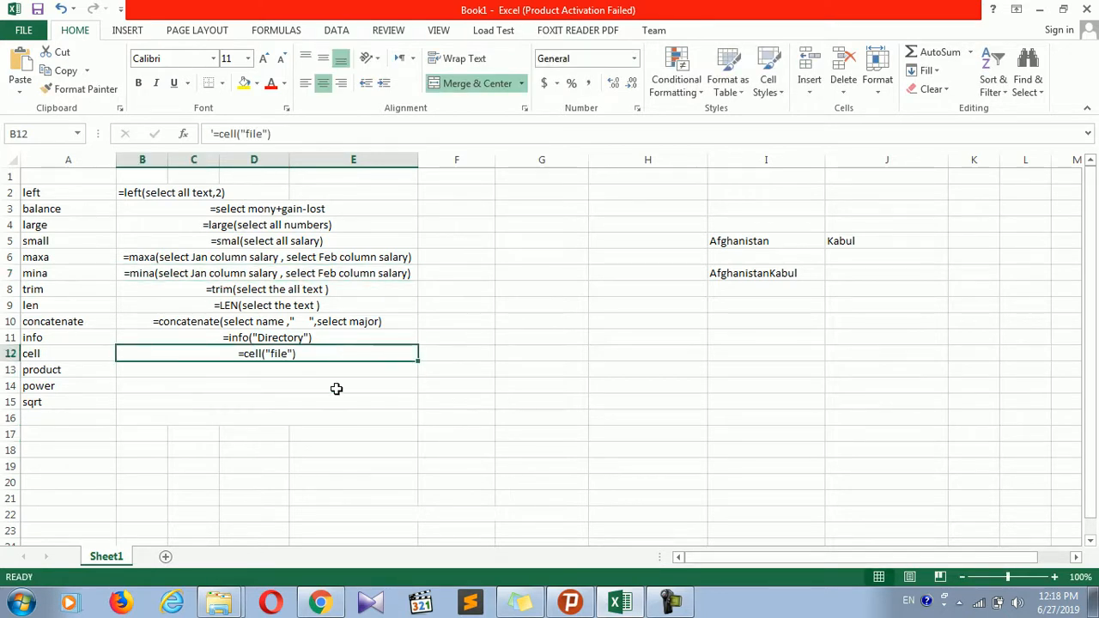
click(336, 386)
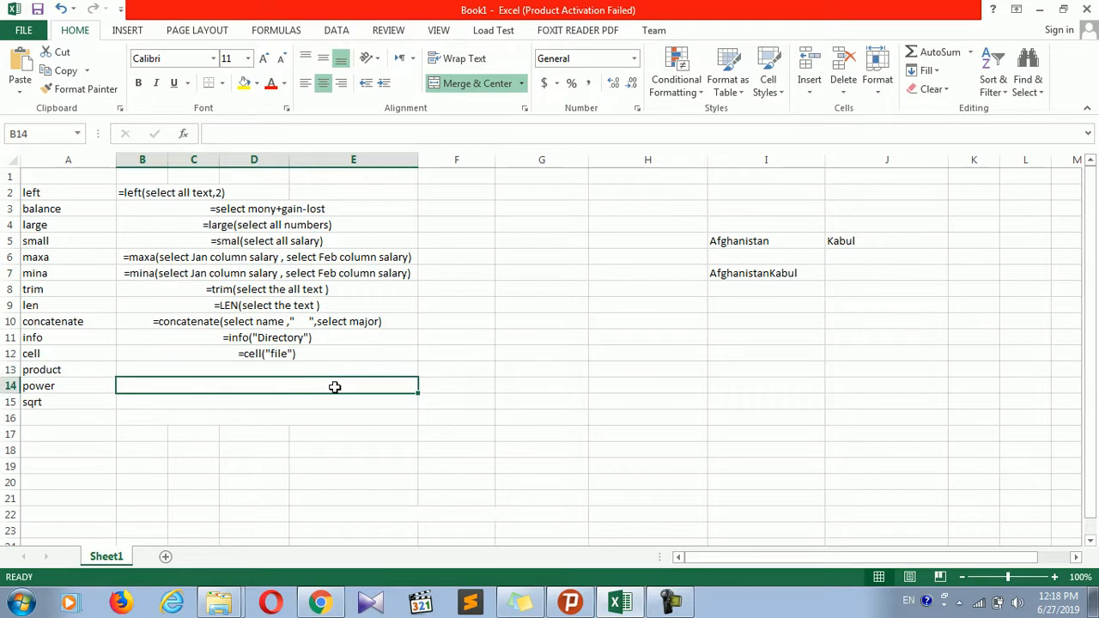
click(560, 342)
click(482, 402)
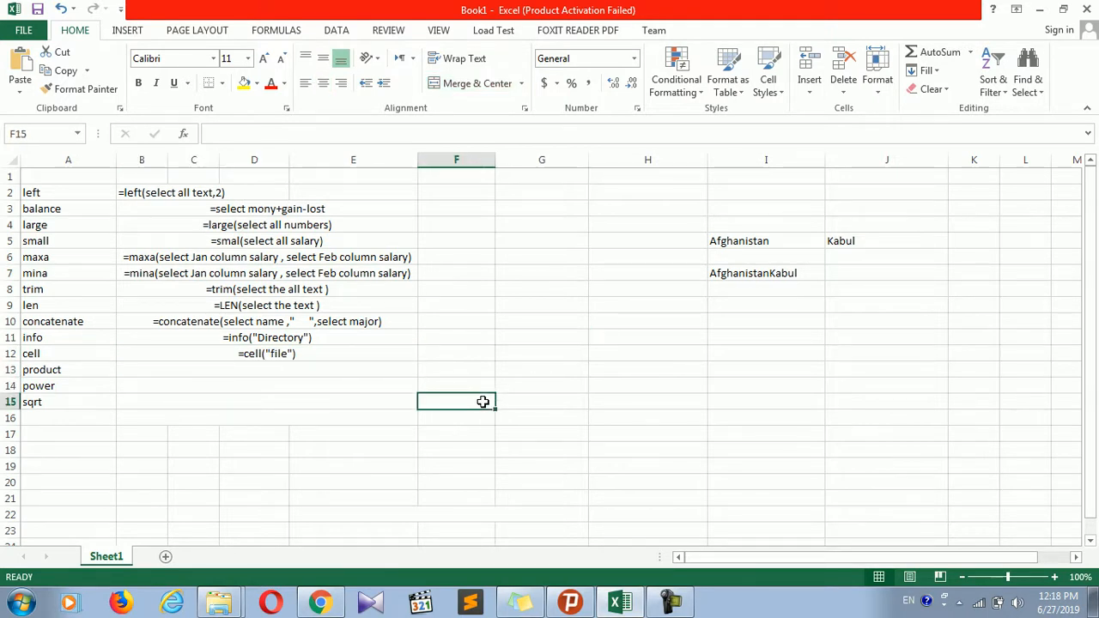
click(327, 386)
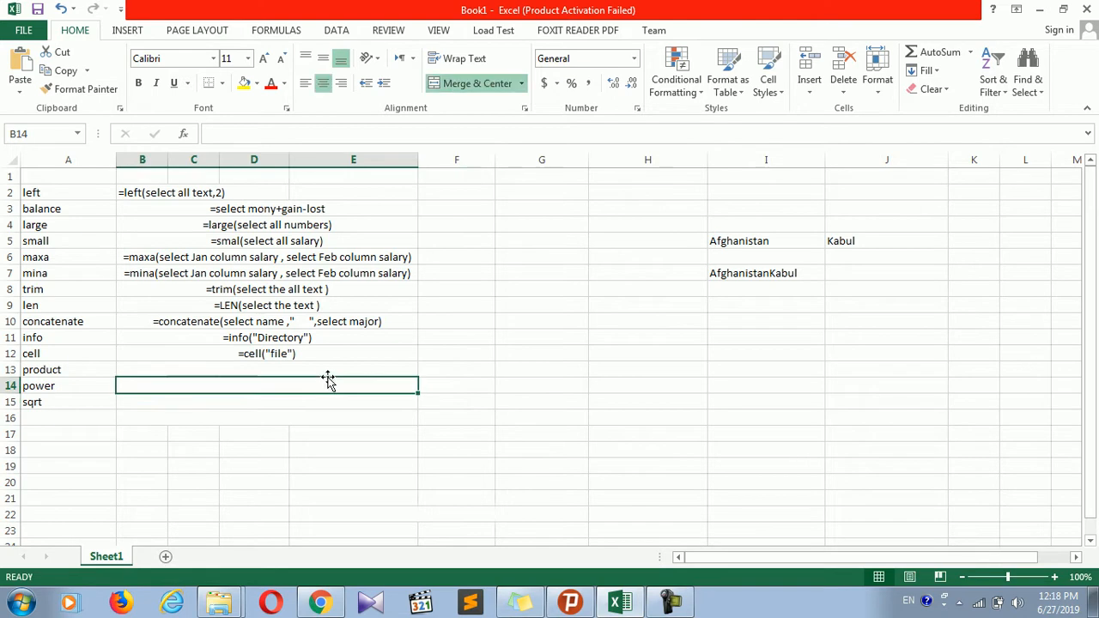
- Enter the syntax note =product(select a number, number,....) in B13 beside the product label
click(328, 370)
text(=)
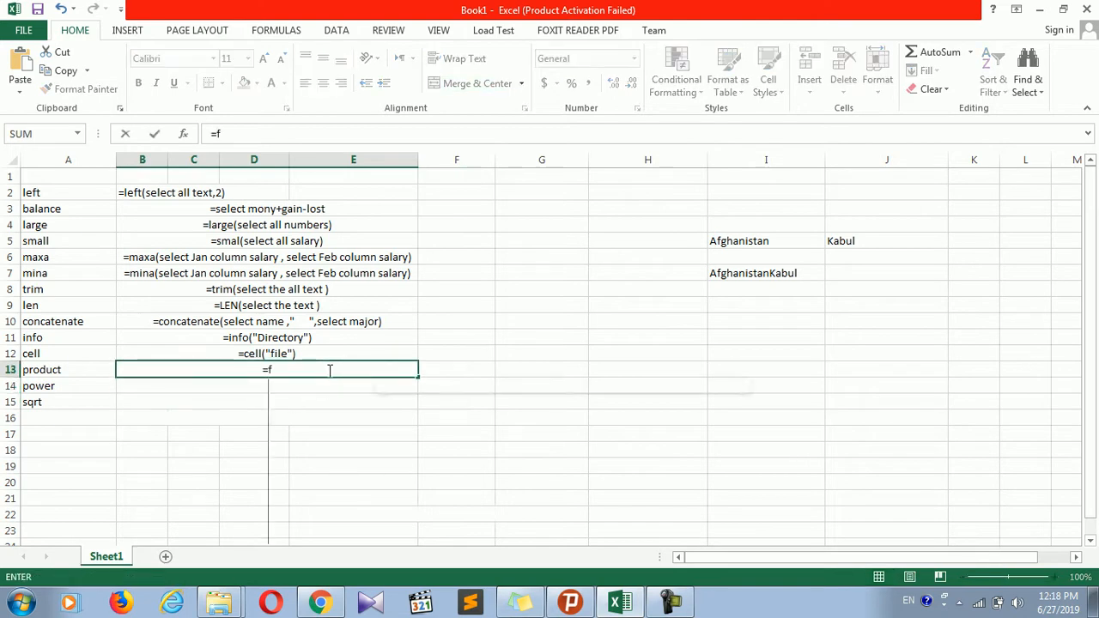
text(f)
key(BackSpace)
text(product(select a)
key(BackSpace)
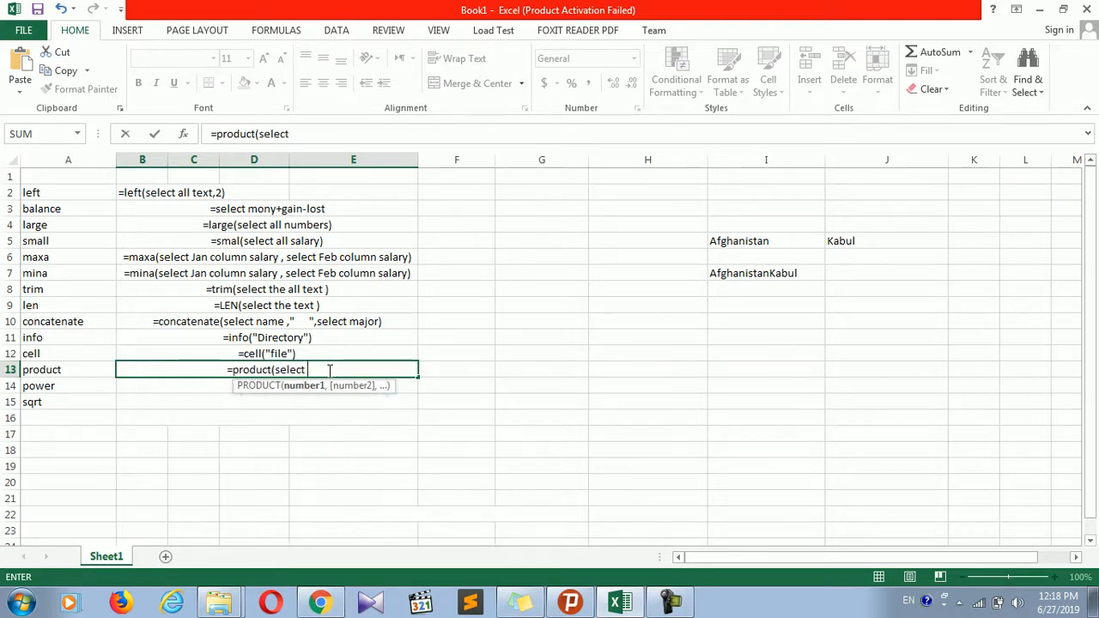
text(nu)
key(BackSpace)
key(BackSpace)
text(a)
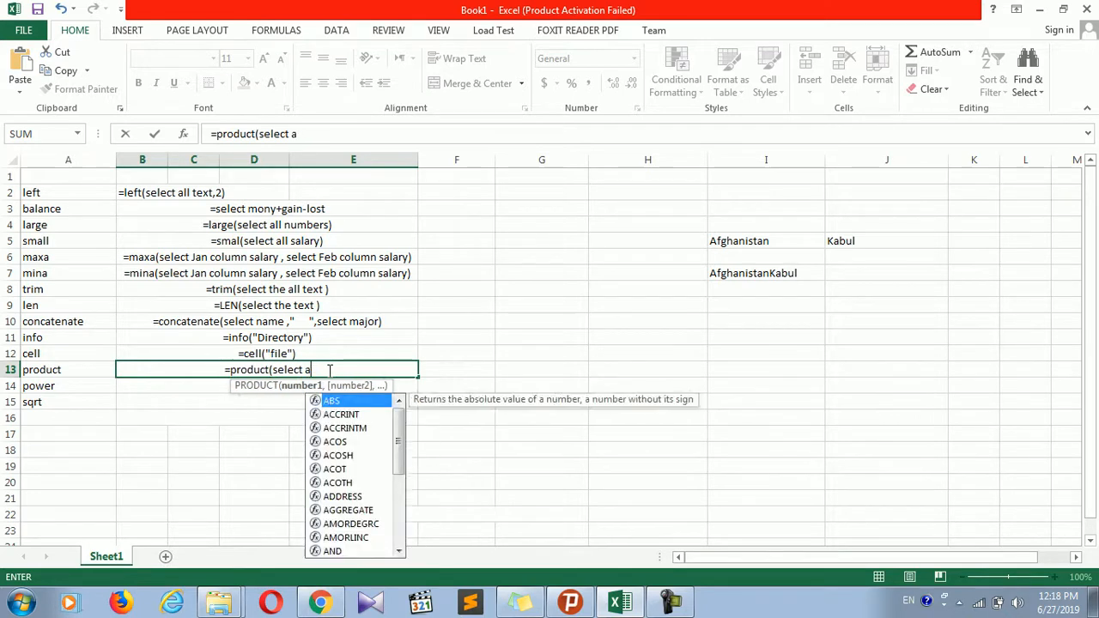
text( number, n)
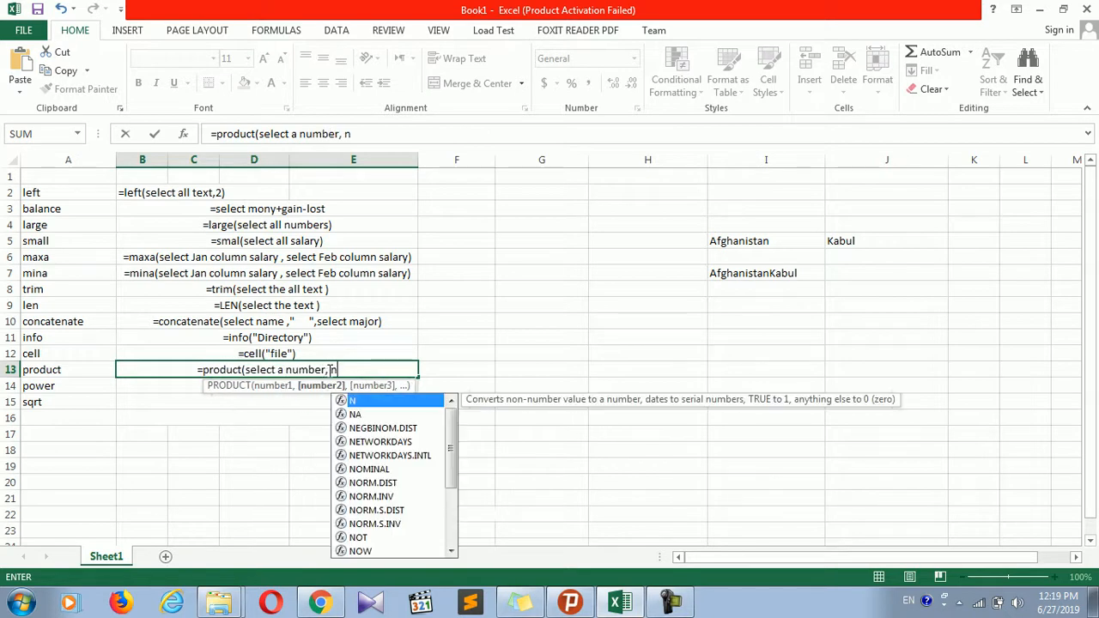
text(umber,)
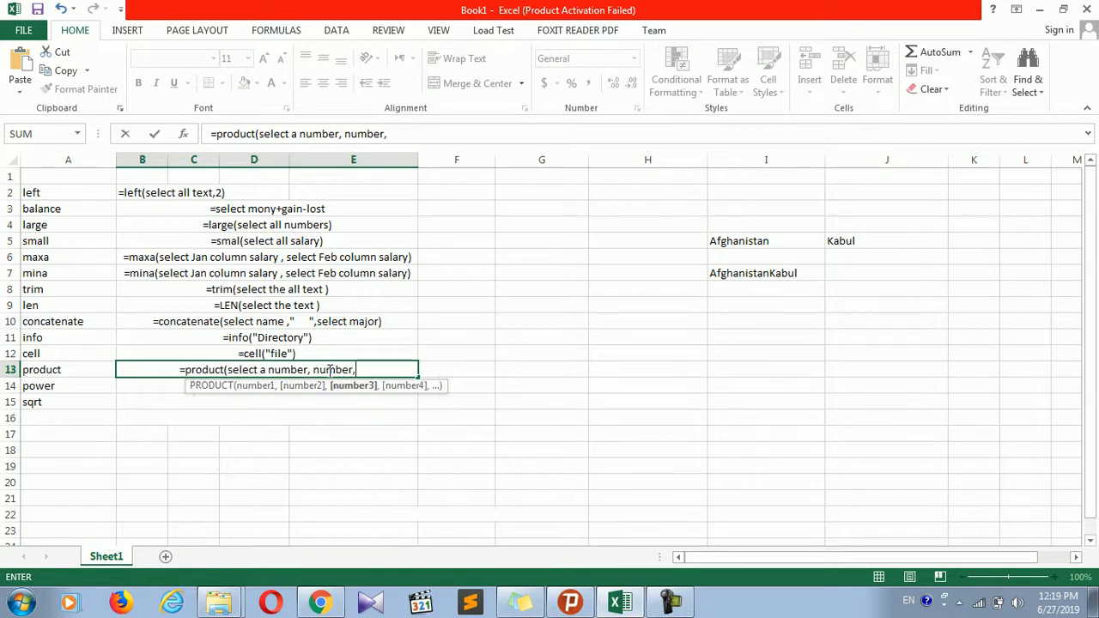
text(....))
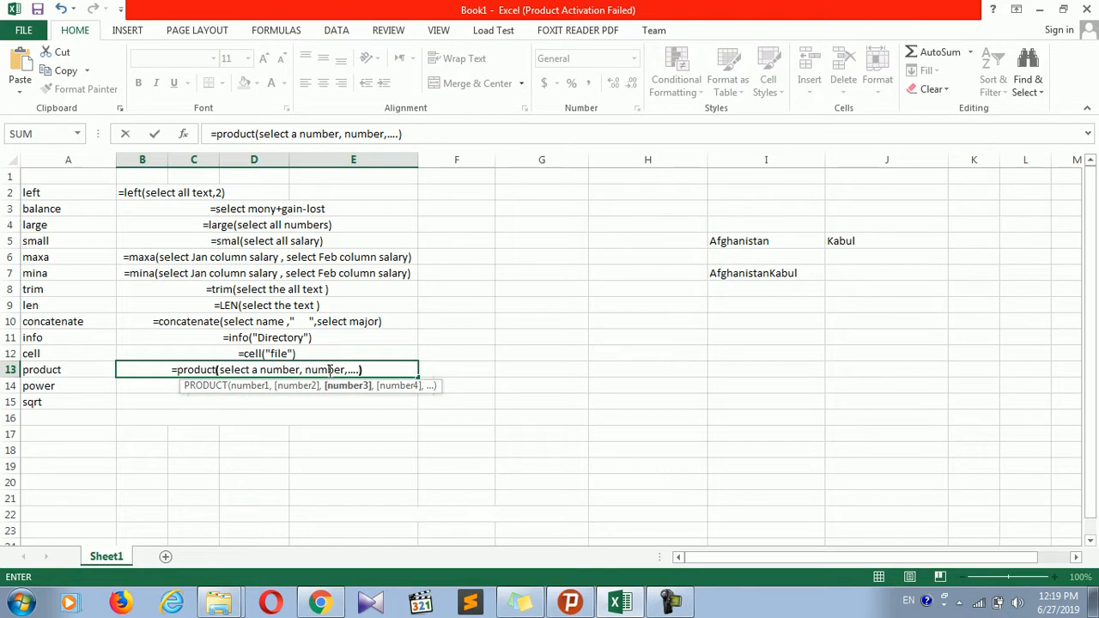
key(Return)
- Store the PRODUCT note in B13 as plain text with a leading apostrophe
click(432, 389)
click(315, 369)
double_click(313, 369)
key(Return)
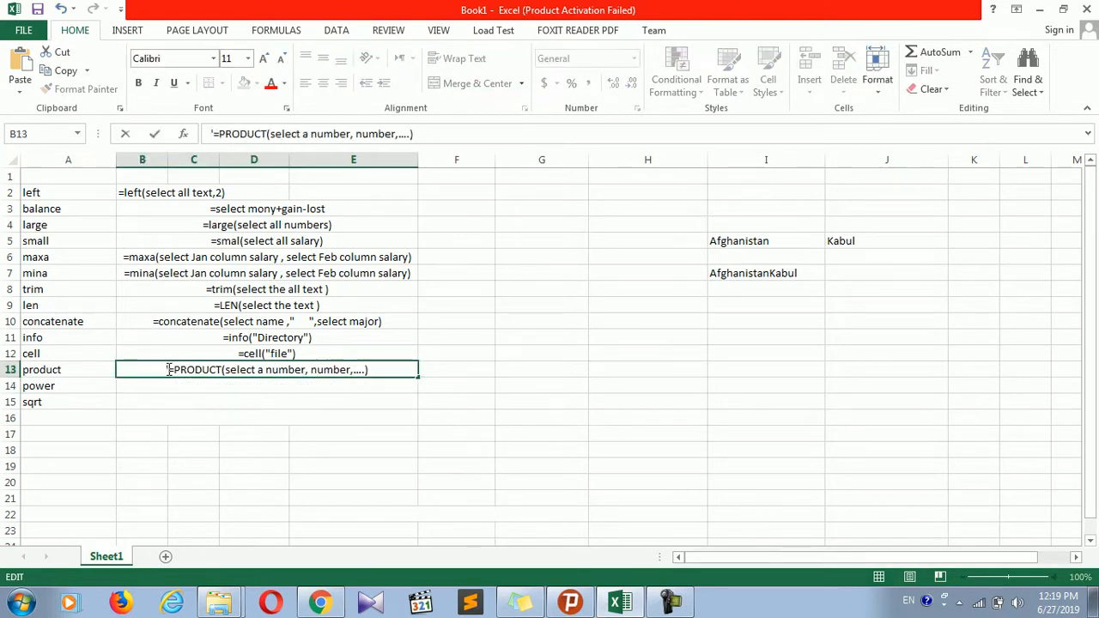
click(327, 447)
- Multiply 2, 2 and 2 in F15 with the PRODUCT function
click(453, 401)
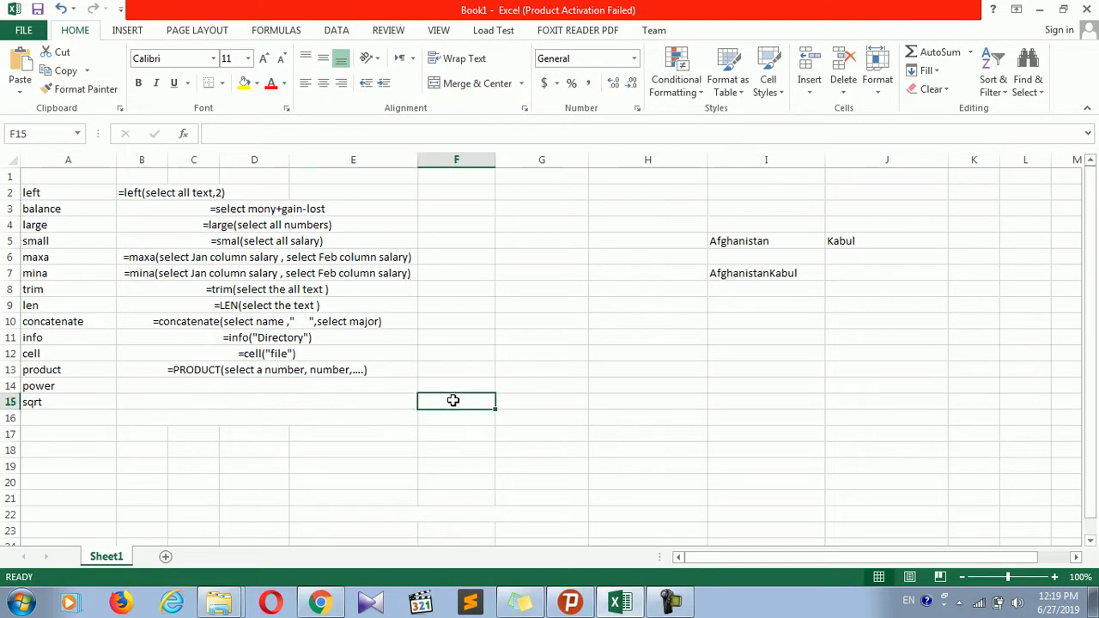
text(=protu)
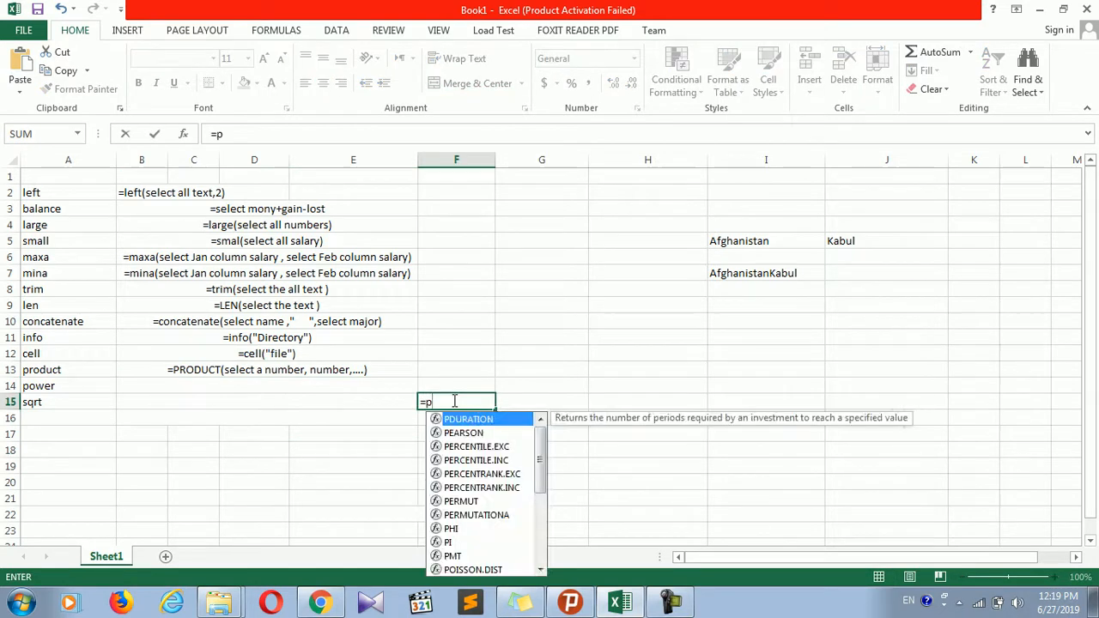
key(BackSpace)
key(BackSpace)
key(BackSpace)
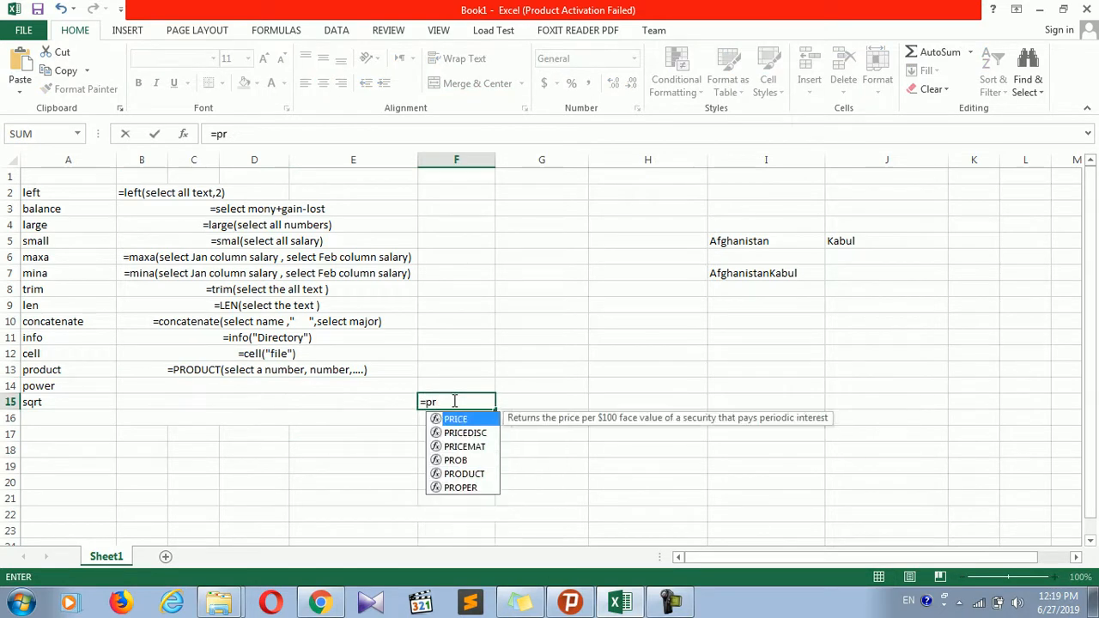
text(o)
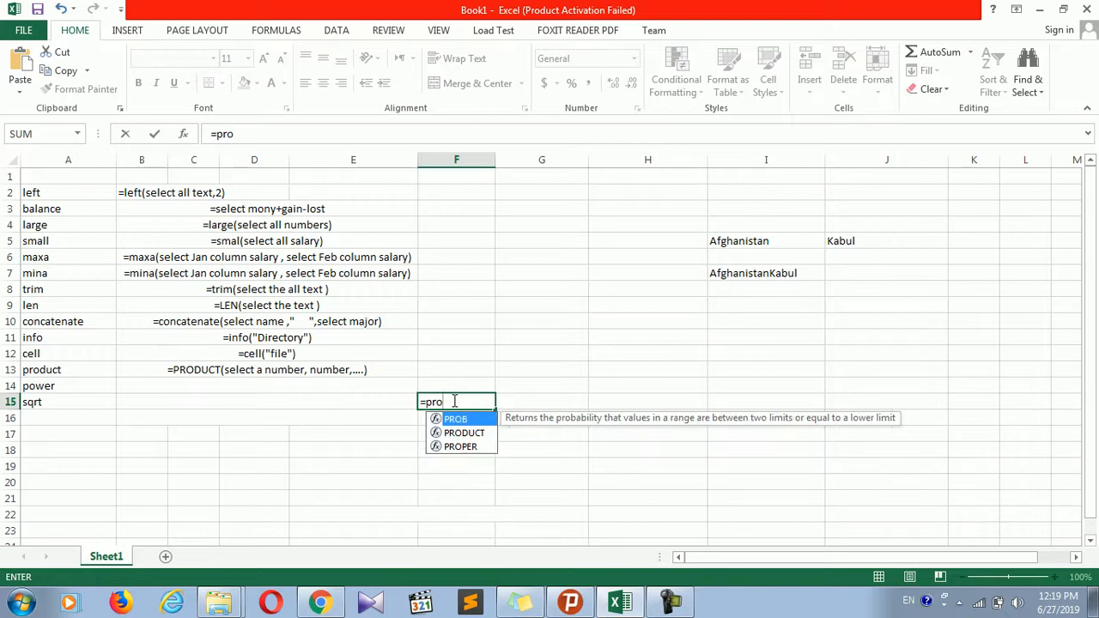
key(Down)
key(Tab)
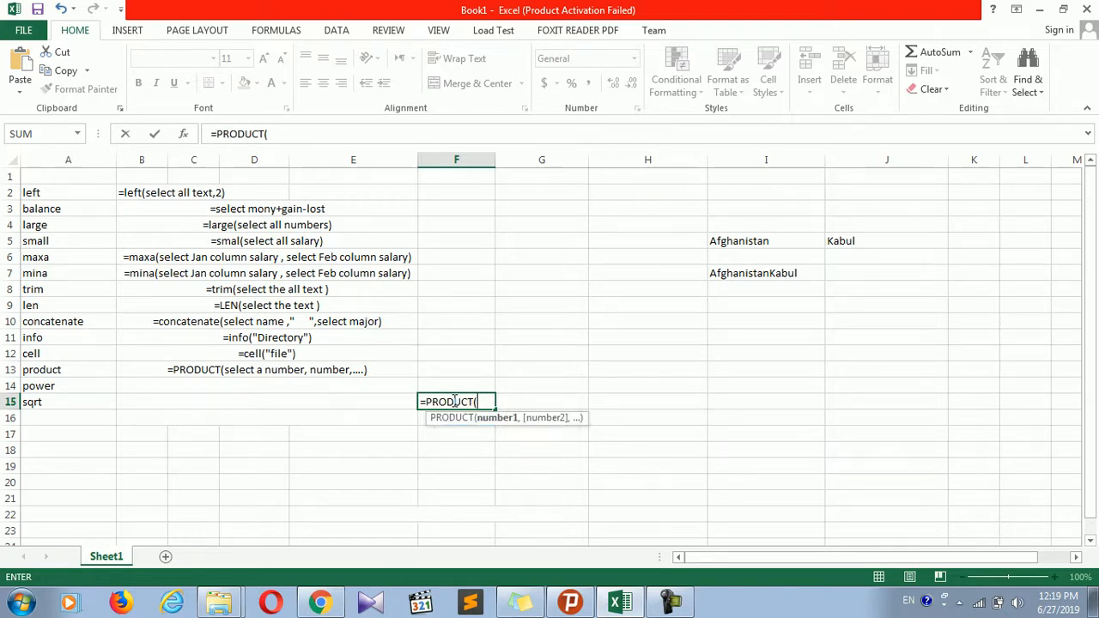
text(2,2,2)
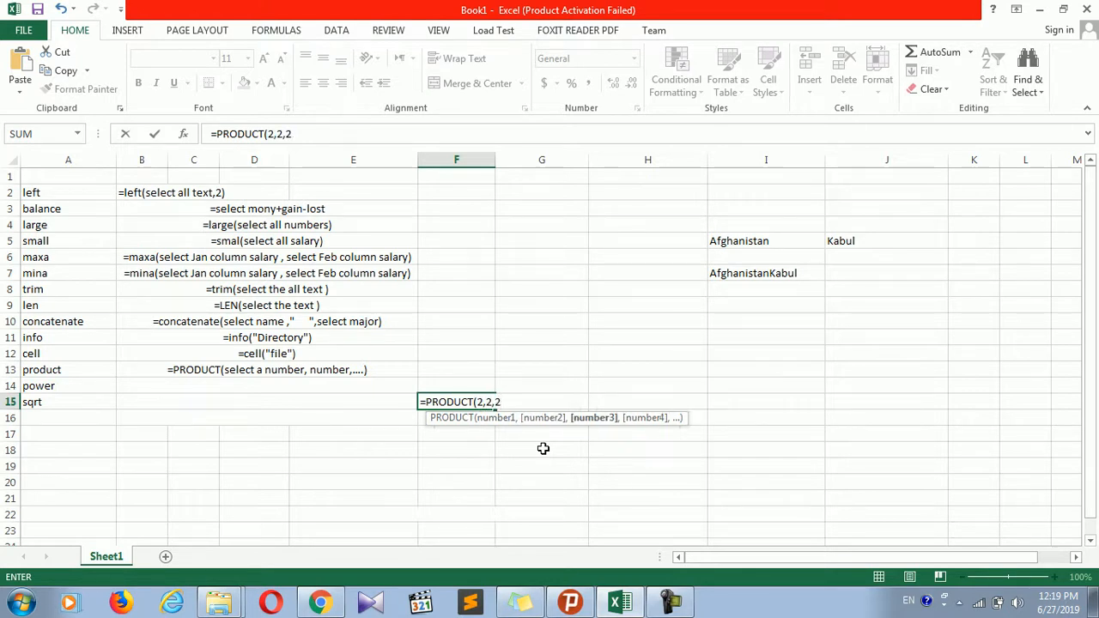
key(Return)
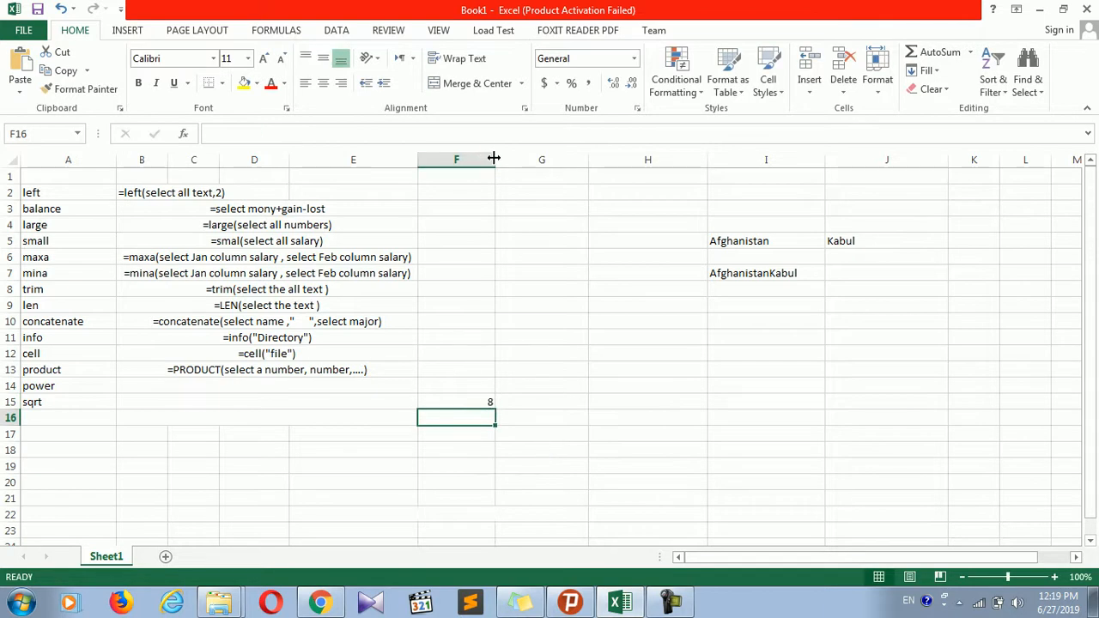
- Widen column F and review the PRODUCT formula in F15 without changing it
drag(496, 160, 556, 161)
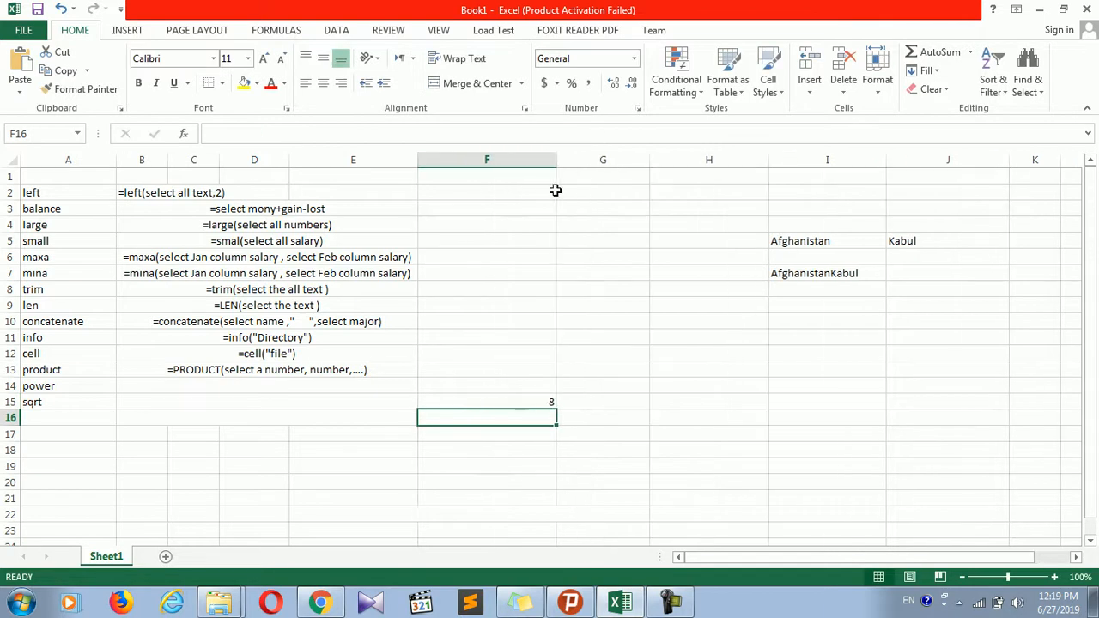
click(498, 401)
double_click(499, 402)
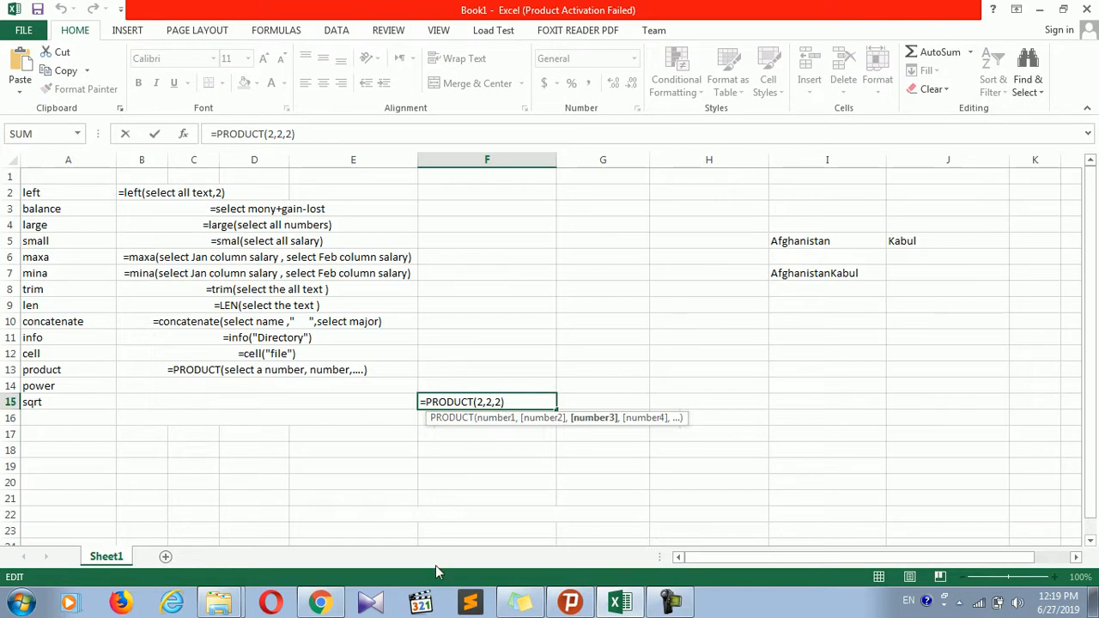
key(Return)
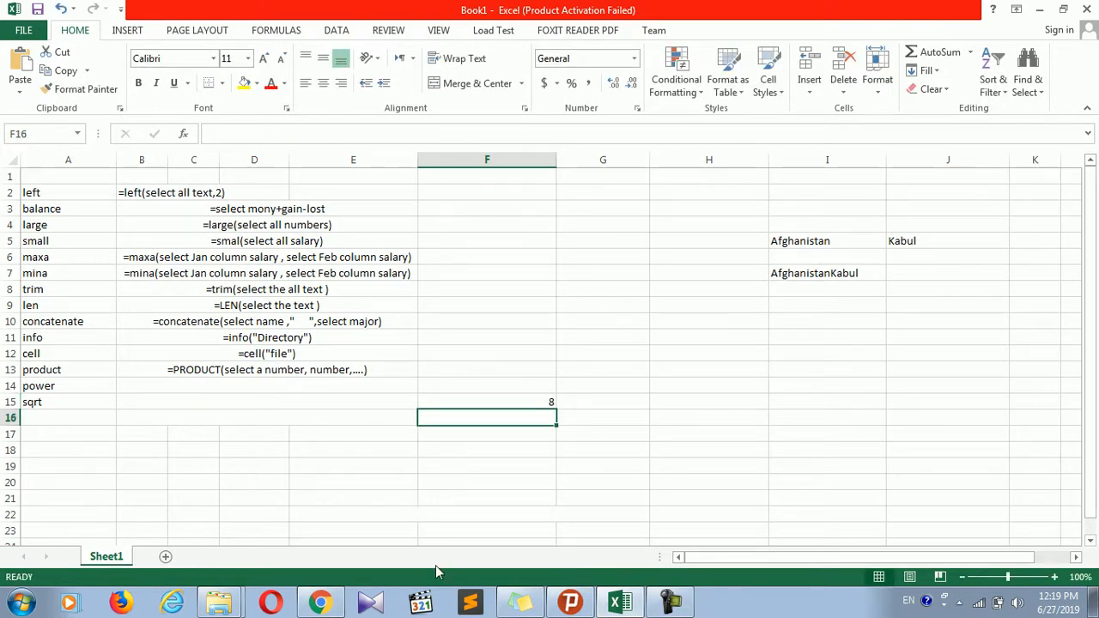
- Enter the numbers 80 in G14 and 9 in G15 as sample values
text(80)
key(ctrl+Return)
click(626, 400)
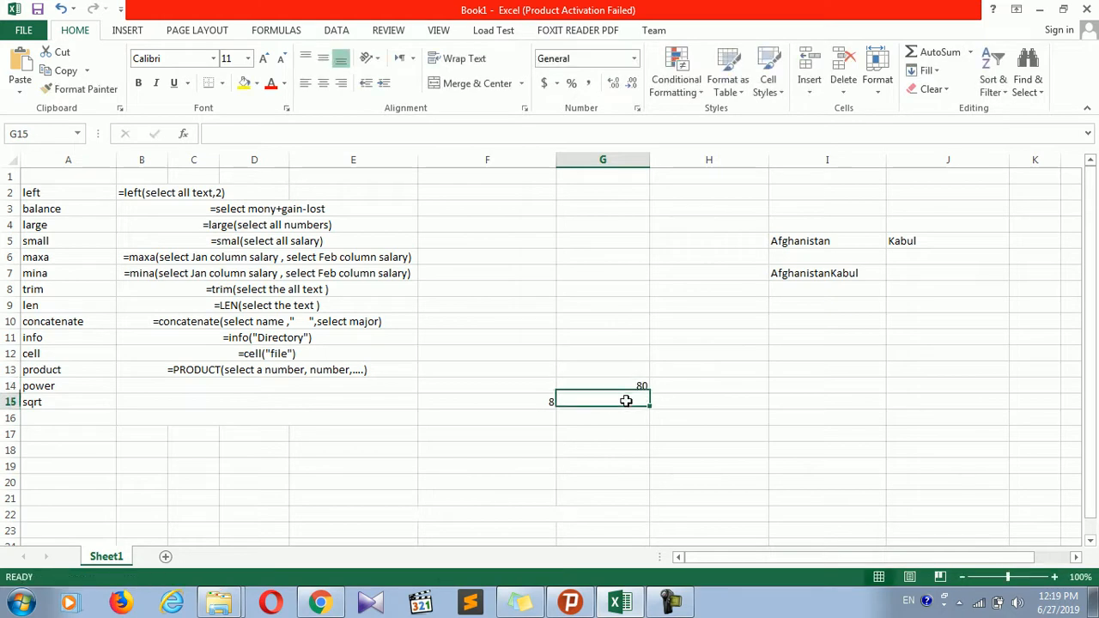
text(9)
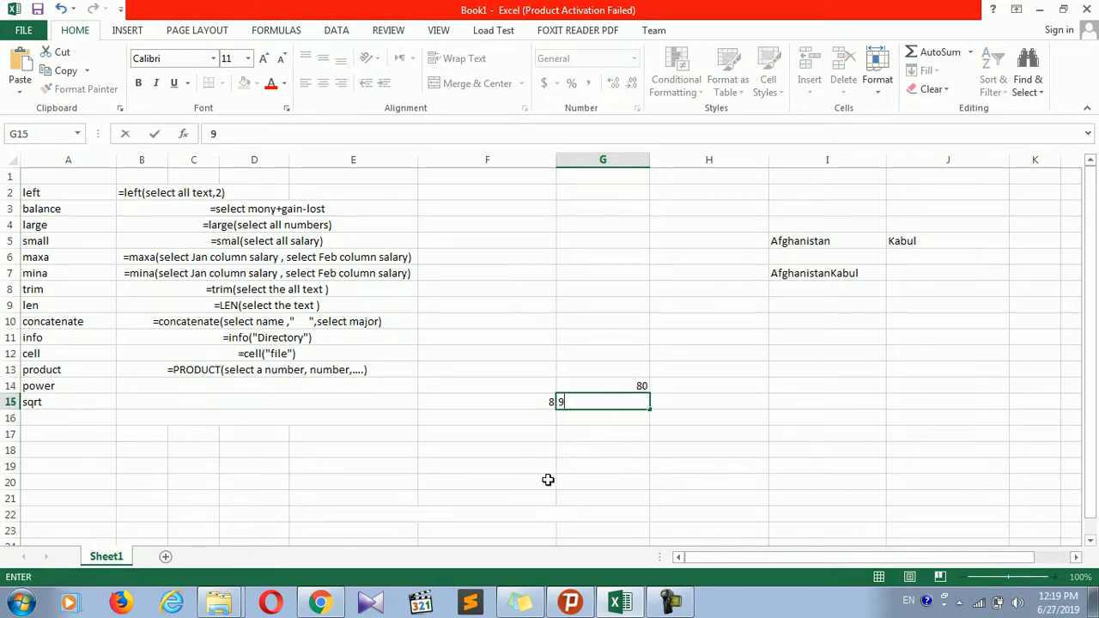
- Multiply the values in G14 and G15 in cell G17 with the PRODUCT function
click(594, 433)
text(=prod)
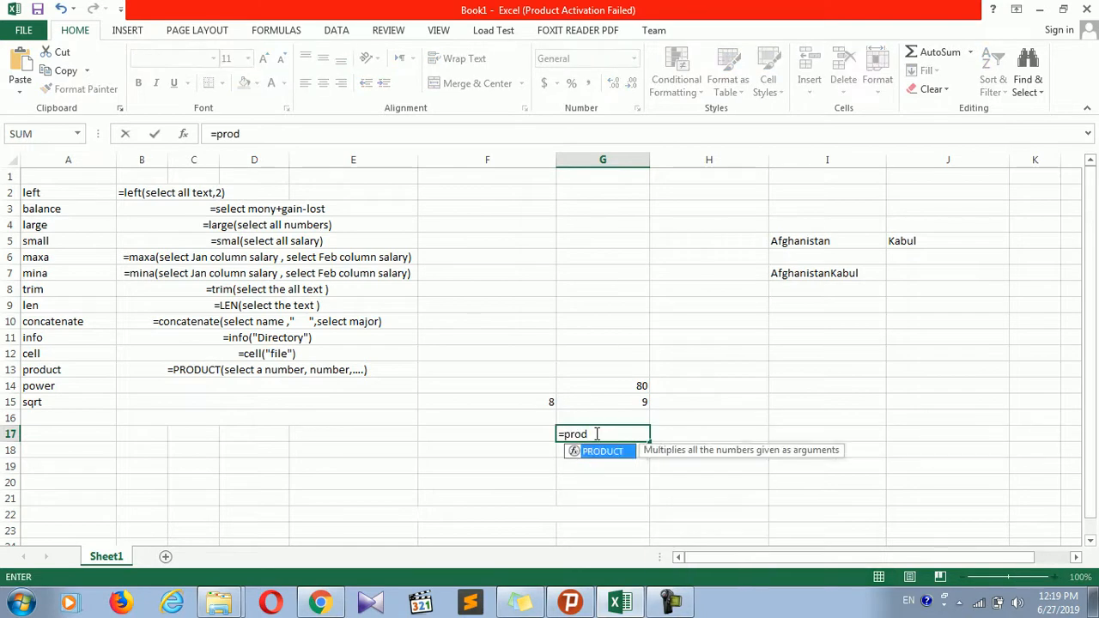
key(Tab)
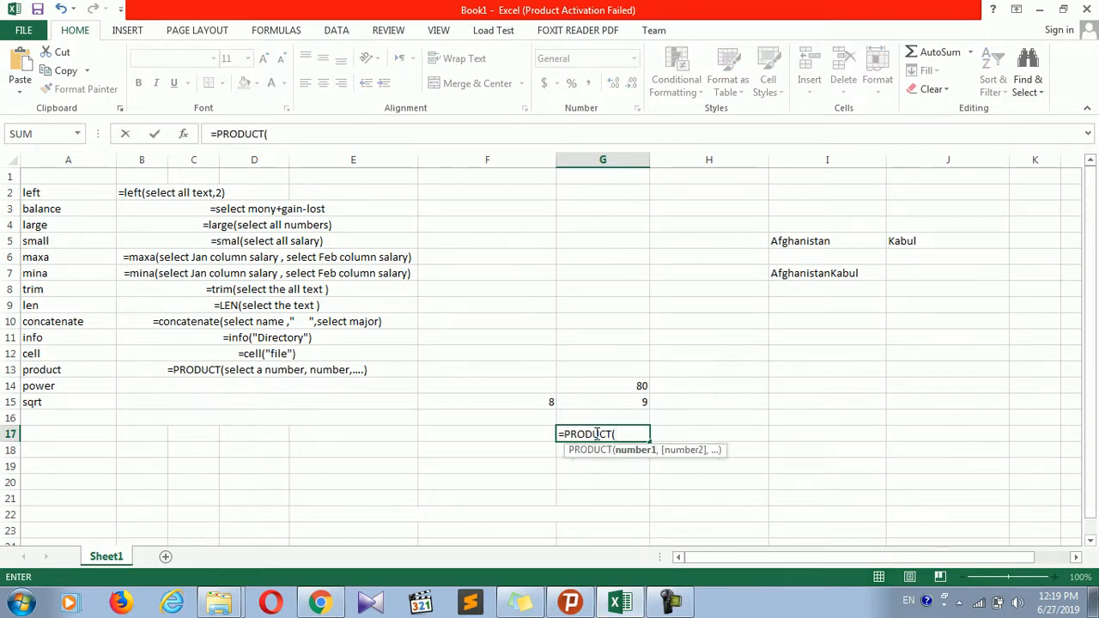
click(634, 388)
text(,)
click(630, 401)
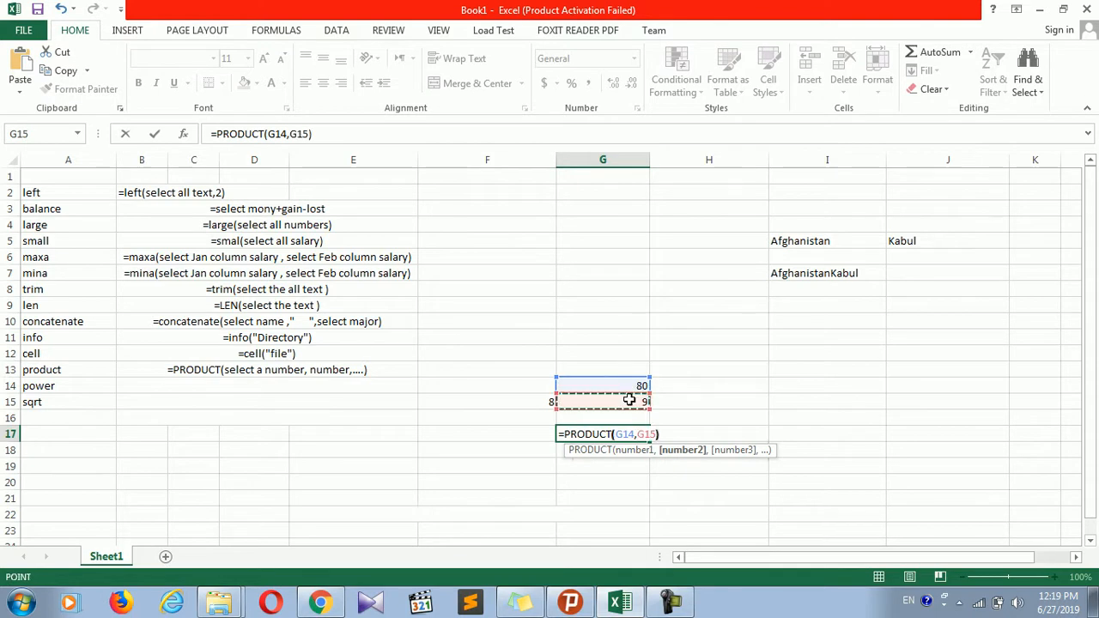
key(Return)
click(614, 436)
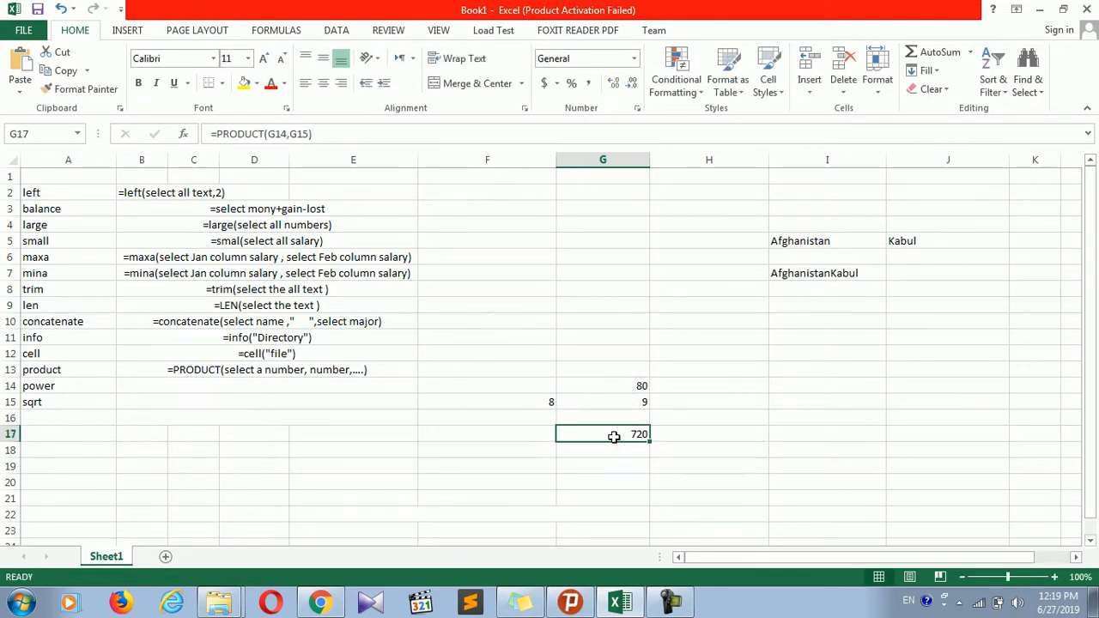
- Enter the plain-text syntax note '=power(select base , power nubmer) in B14 beside the power label
click(219, 390)
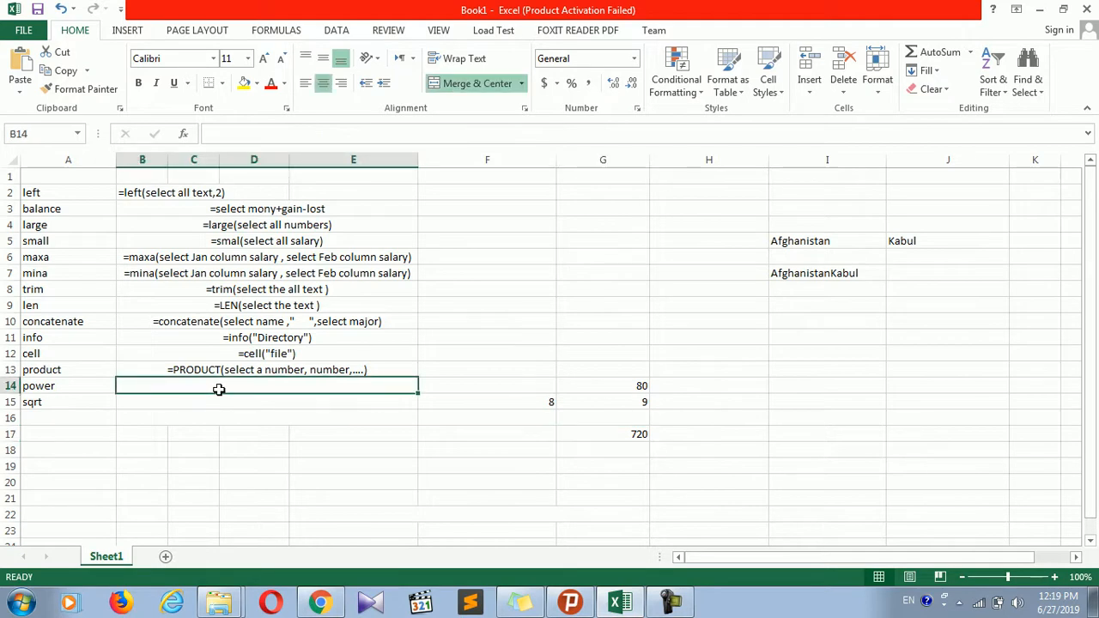
text(=)
key(BackSpace)
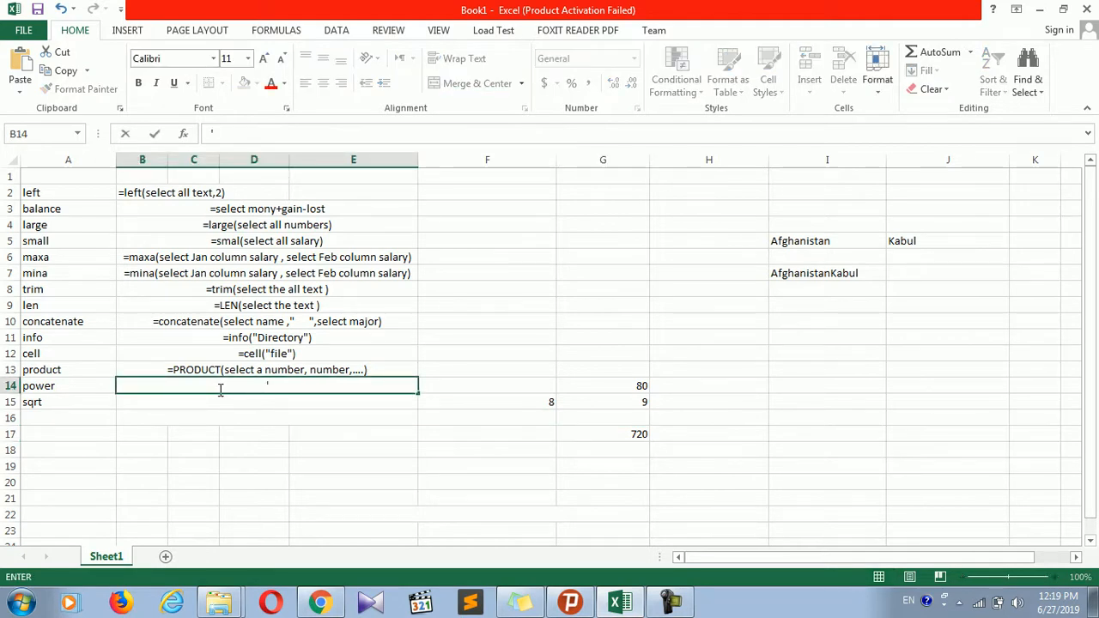
text('-)
key(BackSpace)
text(=power(ele)
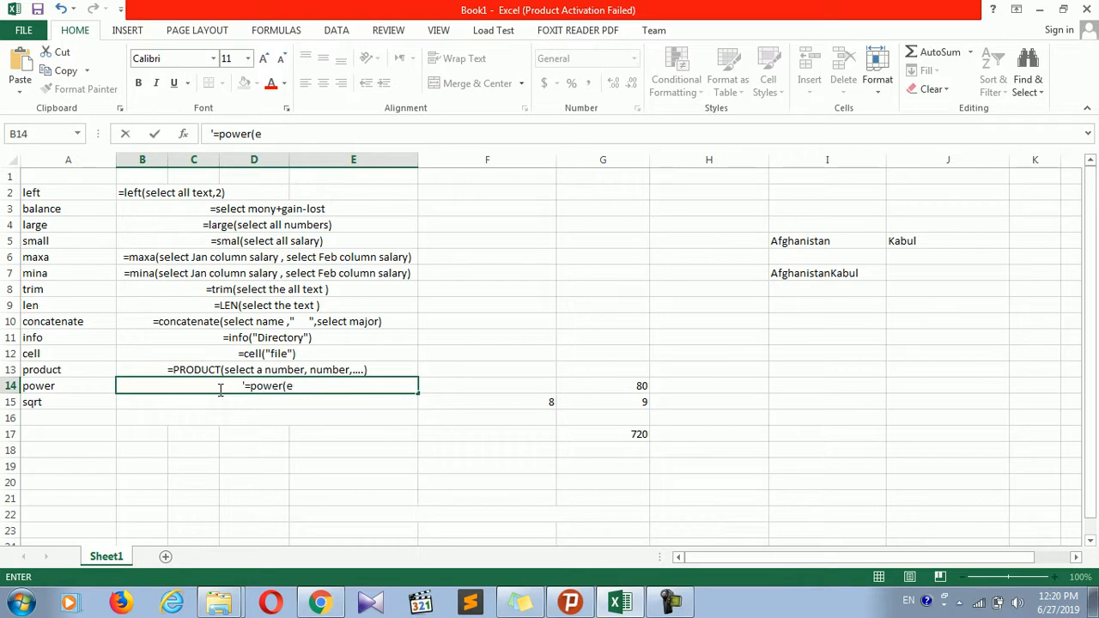
key(BackSpace)
key(BackSpace)
text(lec)
key(BackSpace)
key(BackSpace)
key(BackSpace)
key(BackSpace)
text(select b)
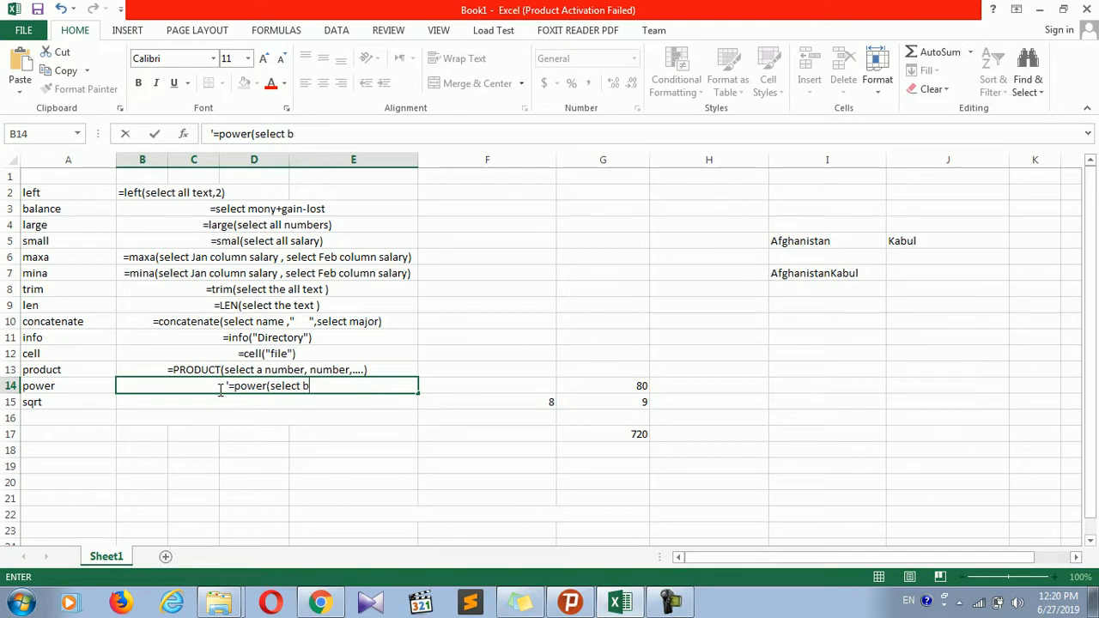
text(ase and power n)
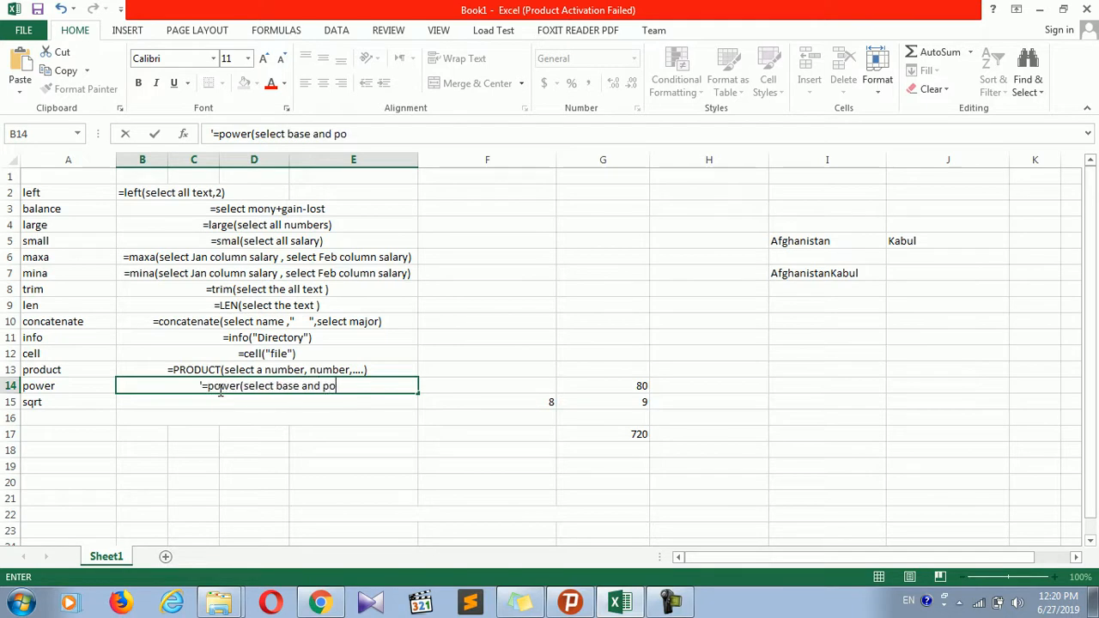
key(BackSpace)
key(BackSpace)
key(BackSpace)
key(BackSpace)
key(BackSpace)
key(BackSpace)
key(BackSpace)
key(BackSpace)
key(BackSpace)
key(BackSpace)
key(BackSpace)
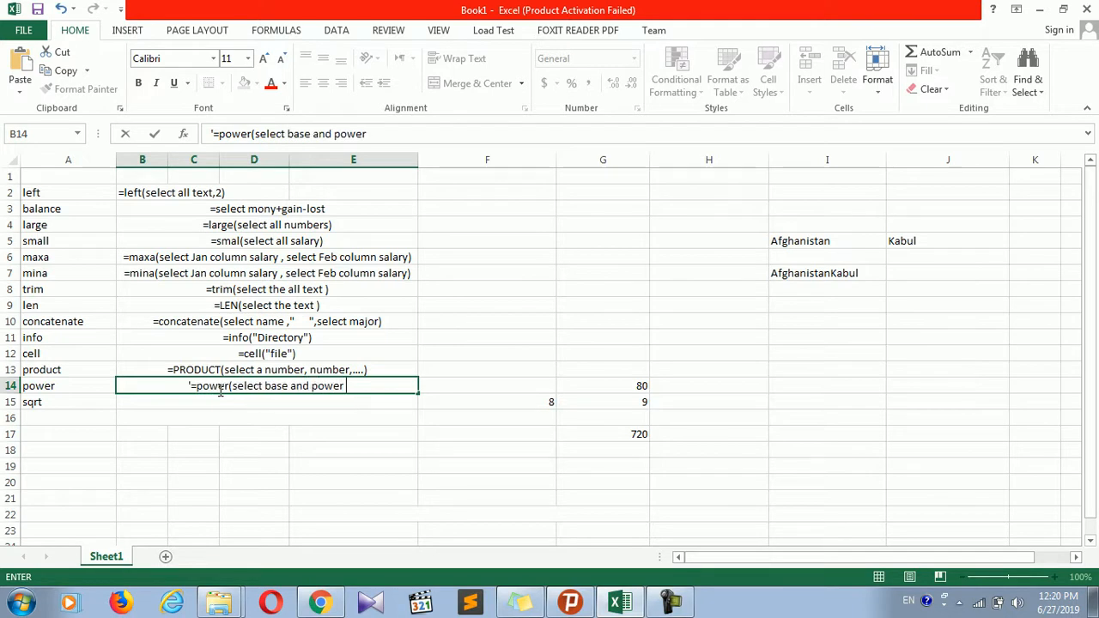
text(, po)
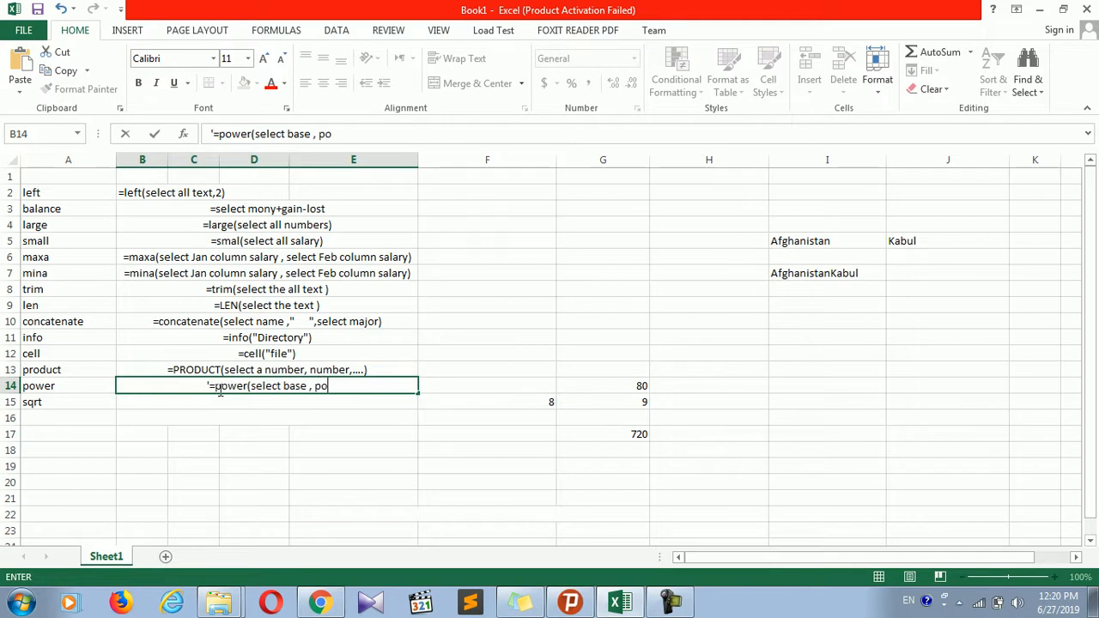
text(wer nubmer))
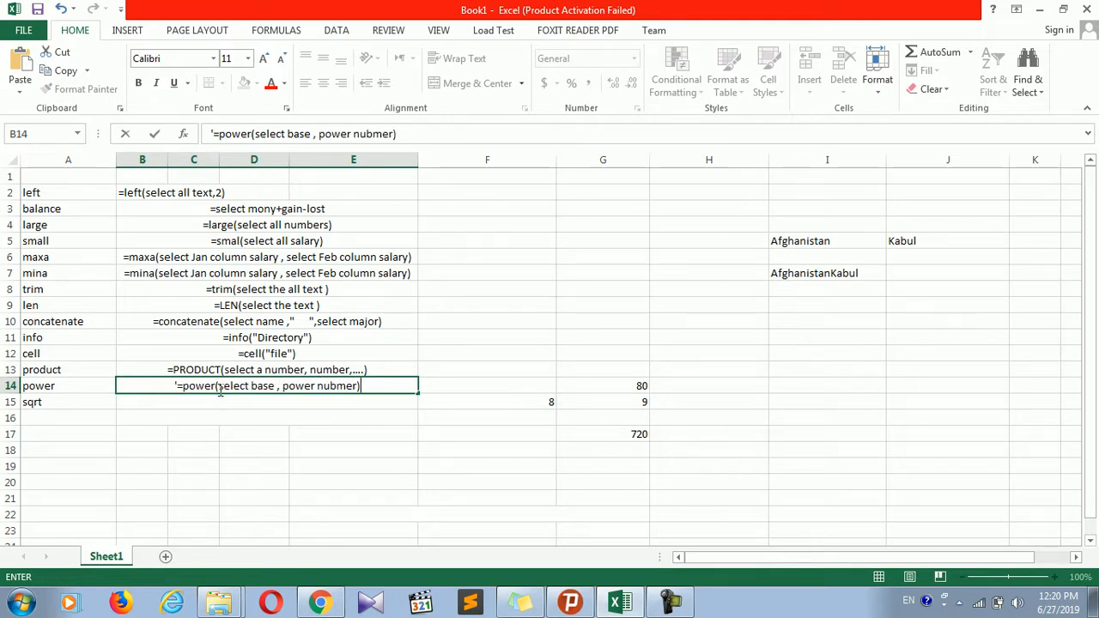
key(Return)
- Calculate 3 raised to the power 3 in E18 with the POWER function
click(404, 429)
click(403, 450)
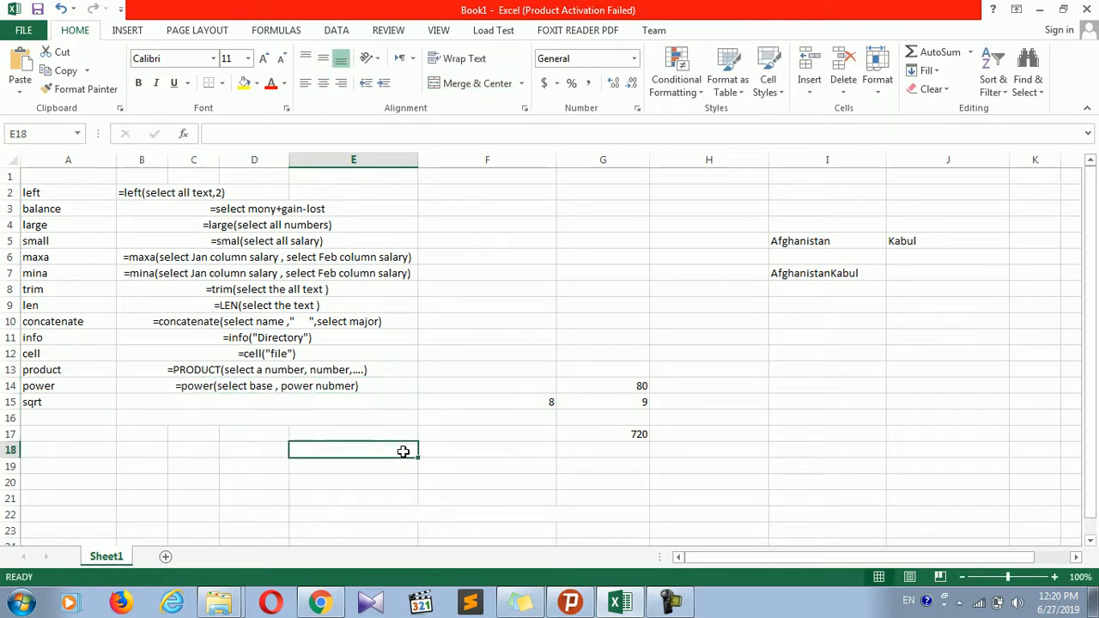
text(=power)
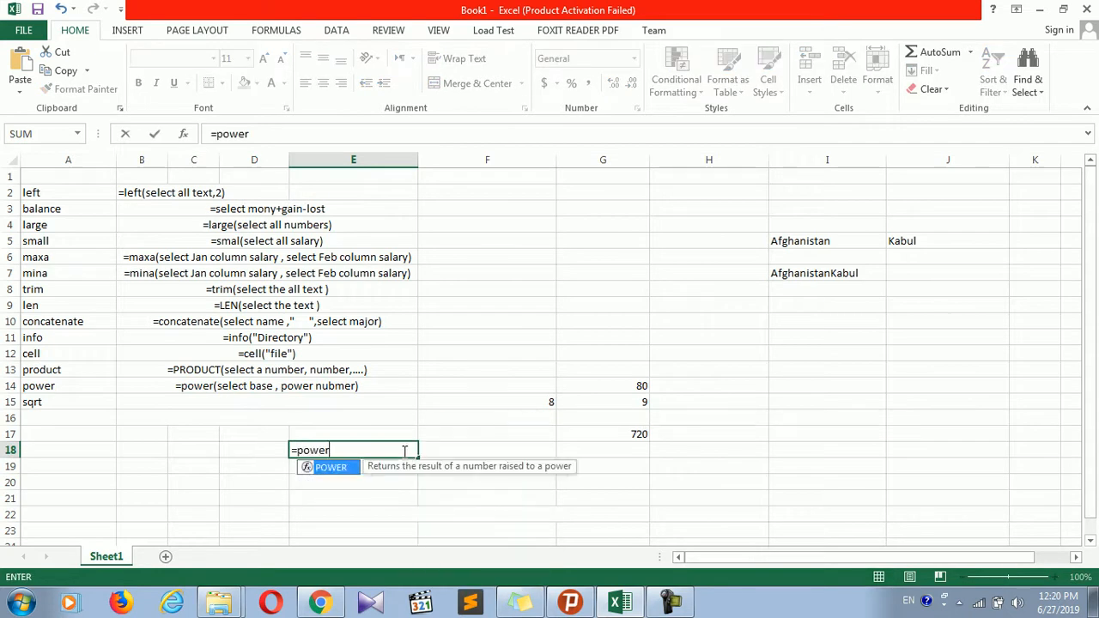
key(Tab)
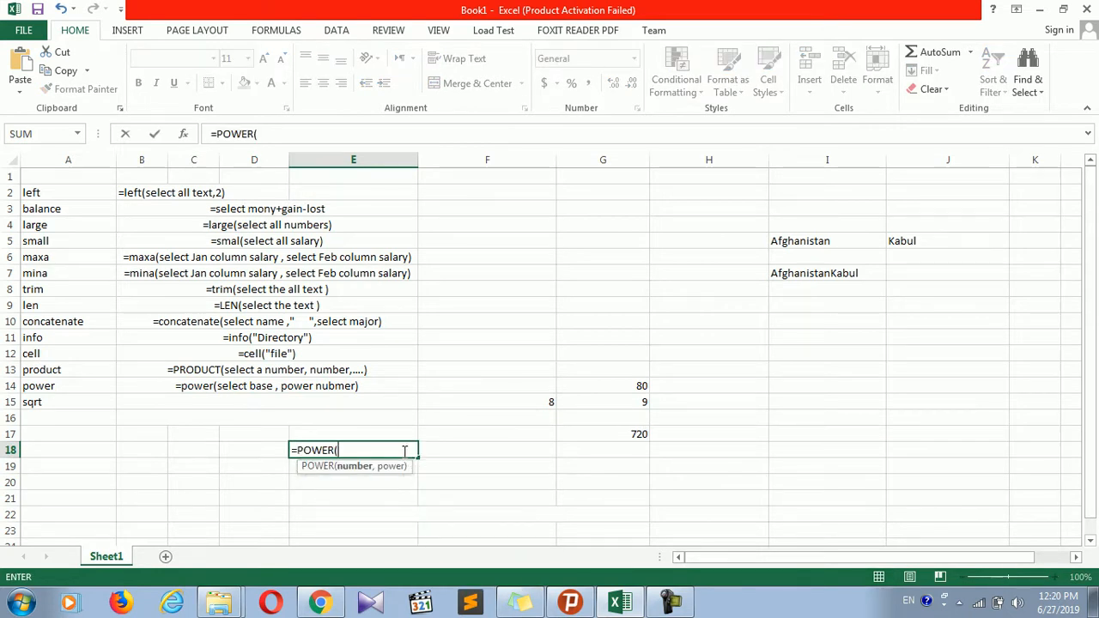
text(3,3))
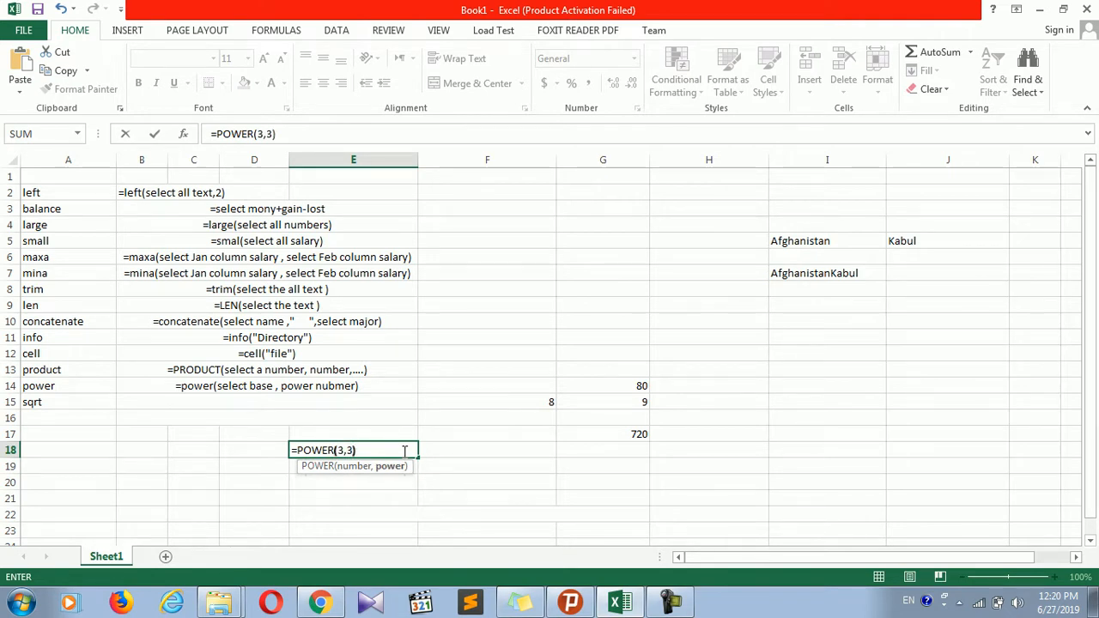
key(Return)
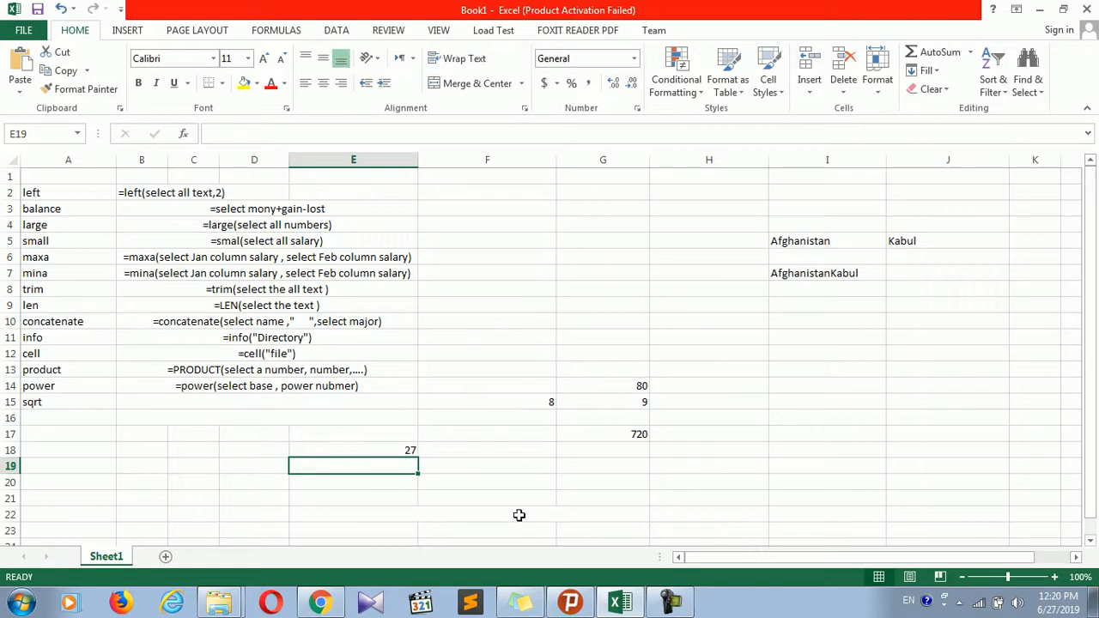
- Set the exponent of the POWER formula in E18 to 9
click(388, 450)
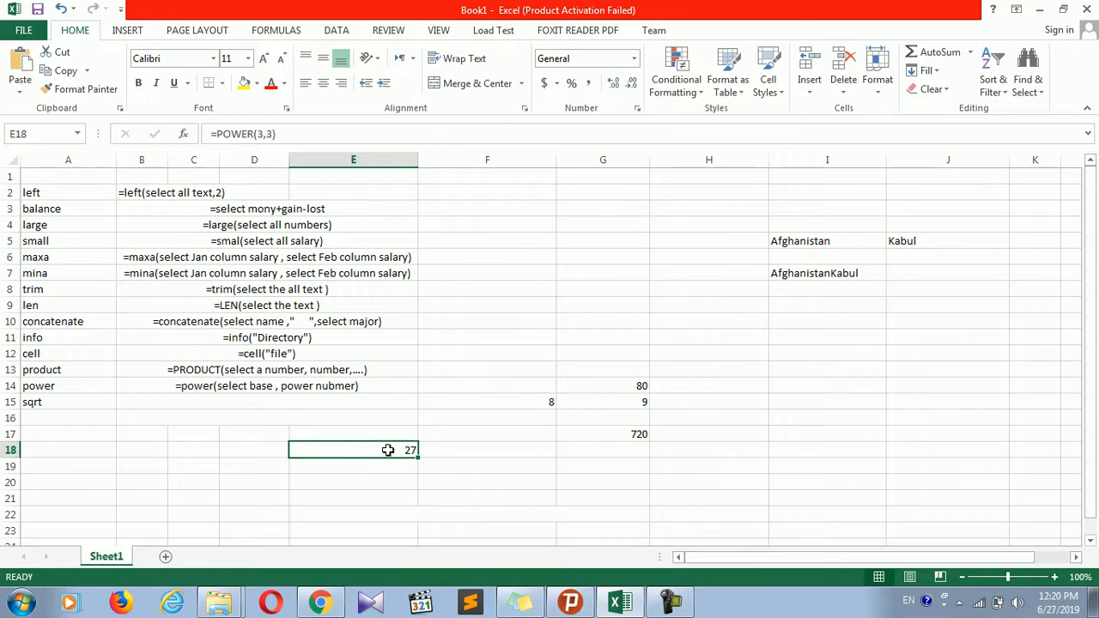
double_click(388, 451)
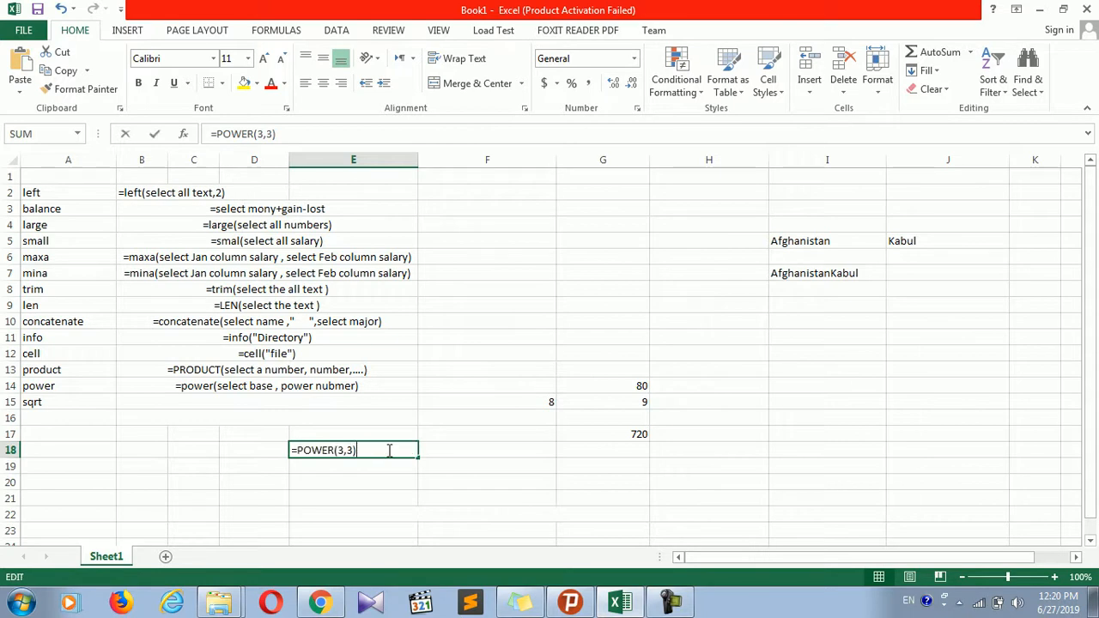
click(355, 451)
key(BackSpace)
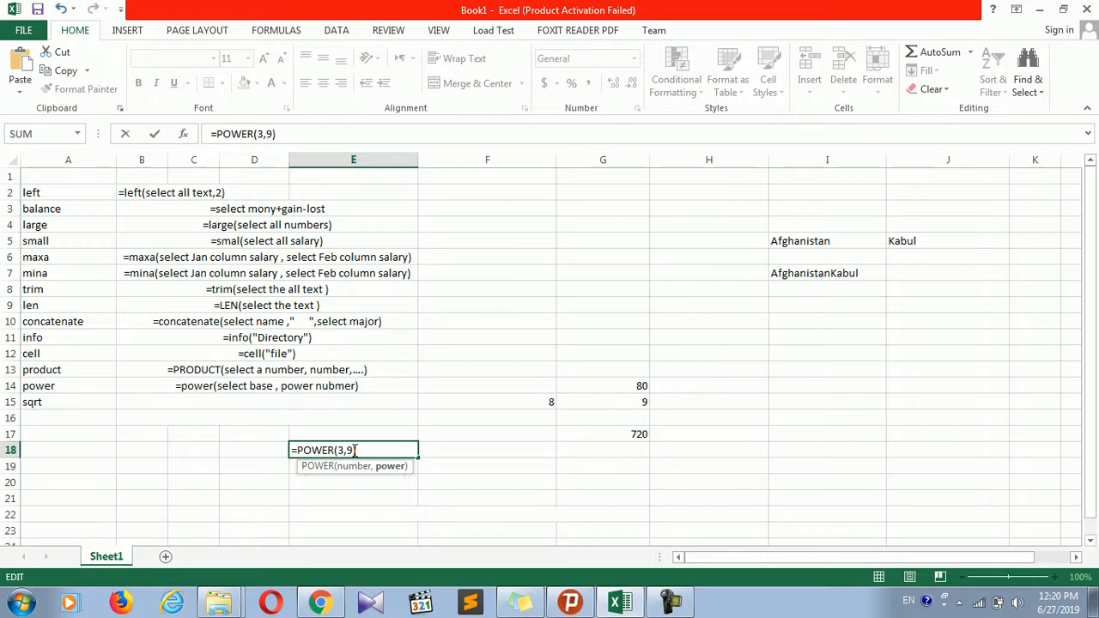
text(9)
key(Return)
- Replace the arguments of the POWER formula in E18 with base 9 and exponent 3
double_click(353, 450)
click(344, 450)
key(BackSpace)
text(2==)
key(BackSpace)
key(BackSpace)
key(BackSpace)
key(BackSpace)
key(BackSpace)
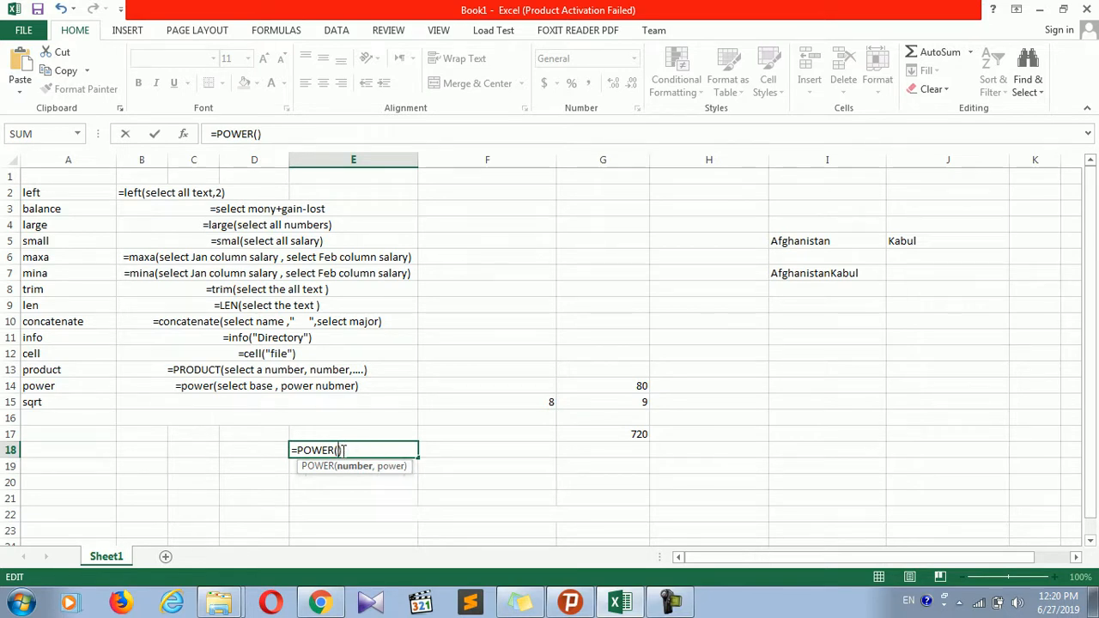
key(BackSpace)
text(9,3)
key(Return)
click(342, 450)
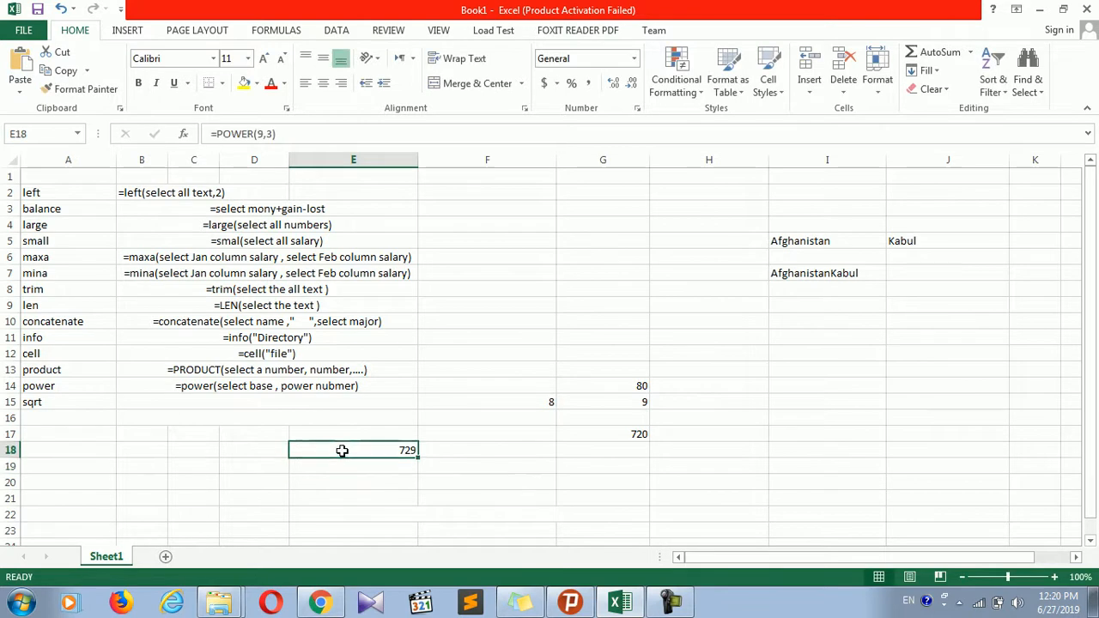
- Enter the plain-text syntax note '=sqrt(select a number base, for the root) in B15 beside the sqrt label
click(275, 414)
click(266, 397)
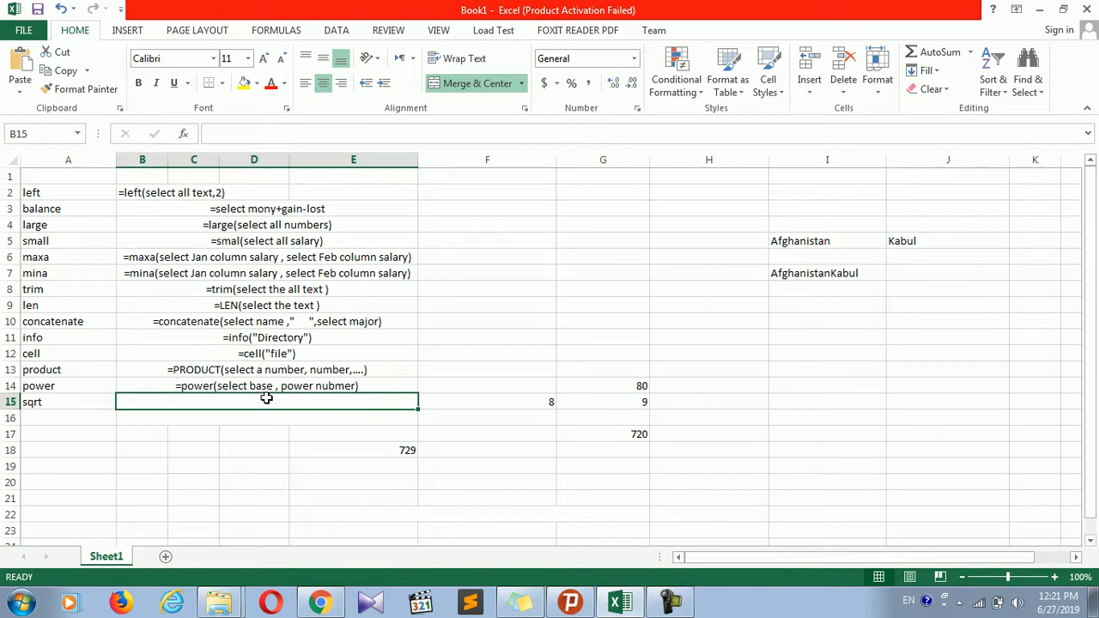
text(=)
key(BackSpace)
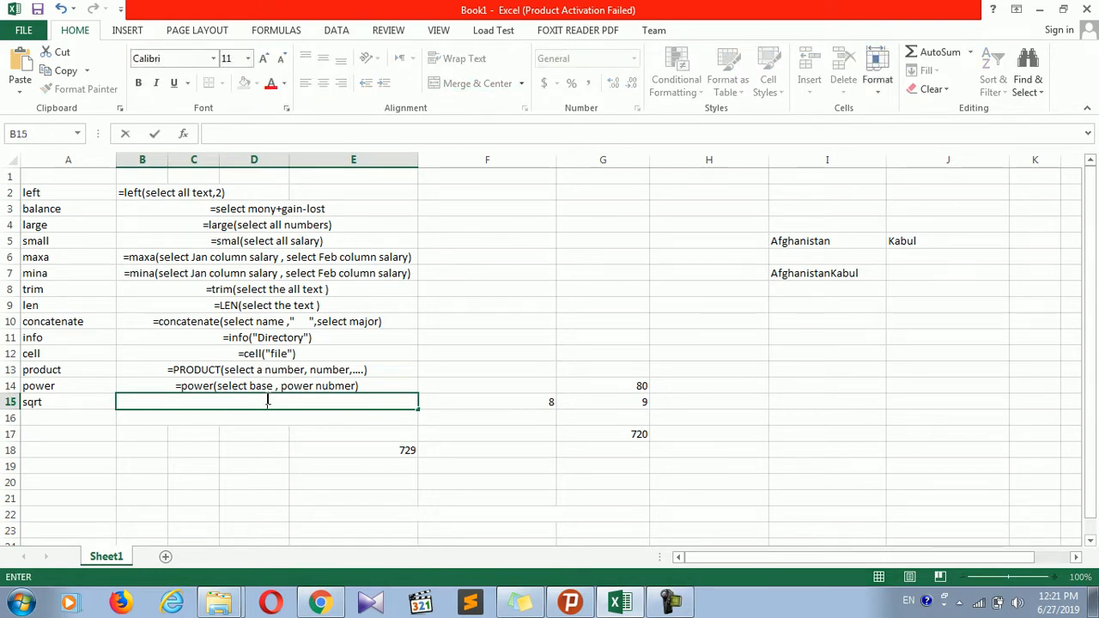
text('=sqrt()
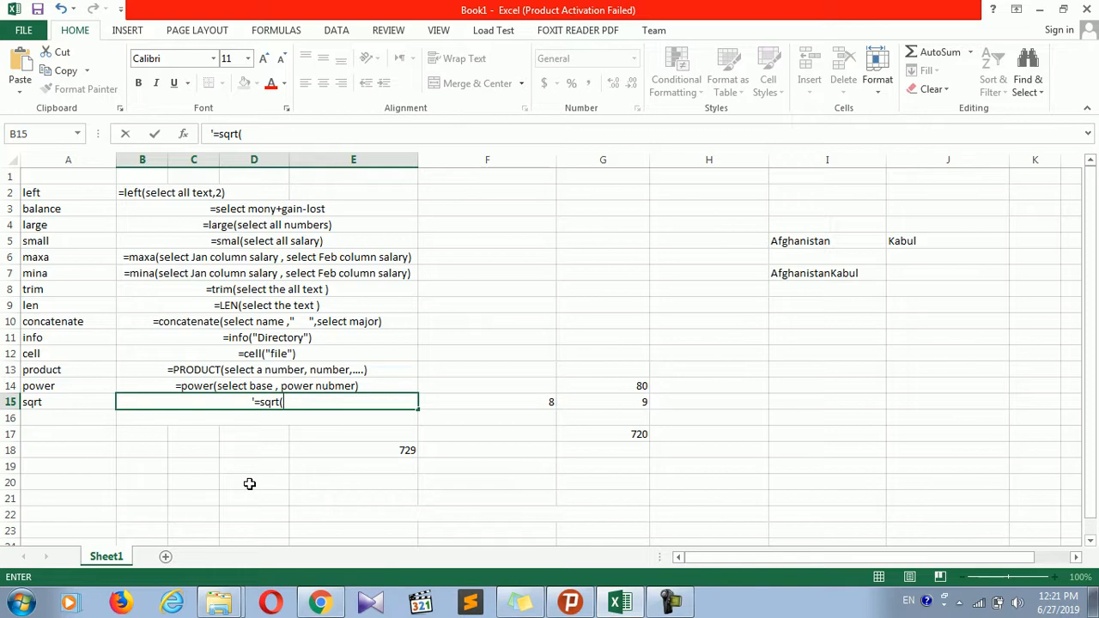
text(select a number)
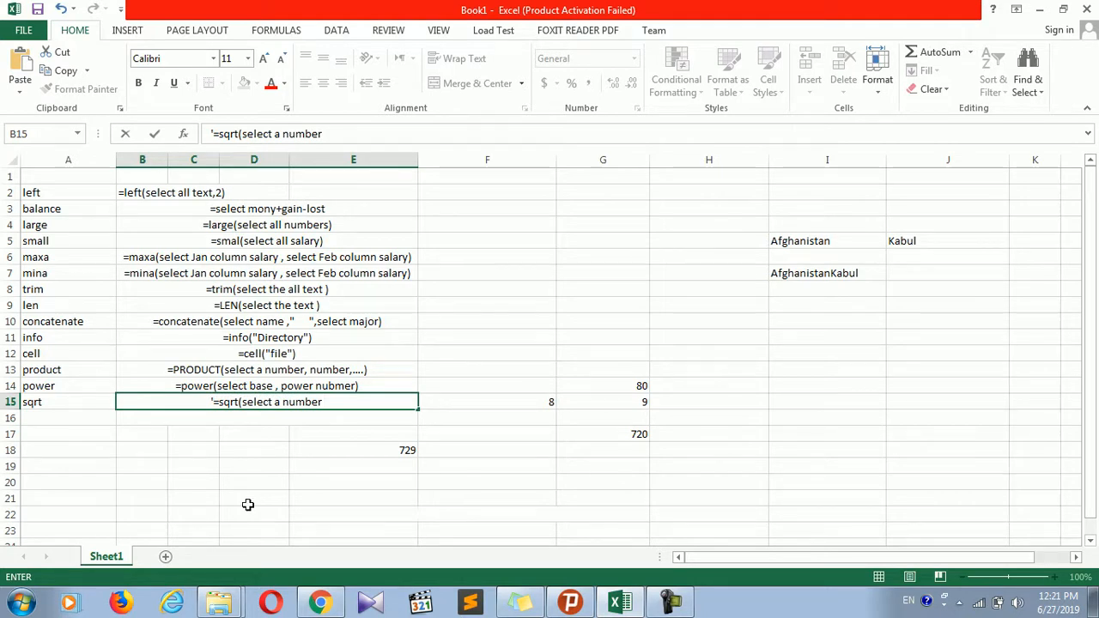
text(ba)
key(BackSpace)
key(BackSpace)
text(base,)
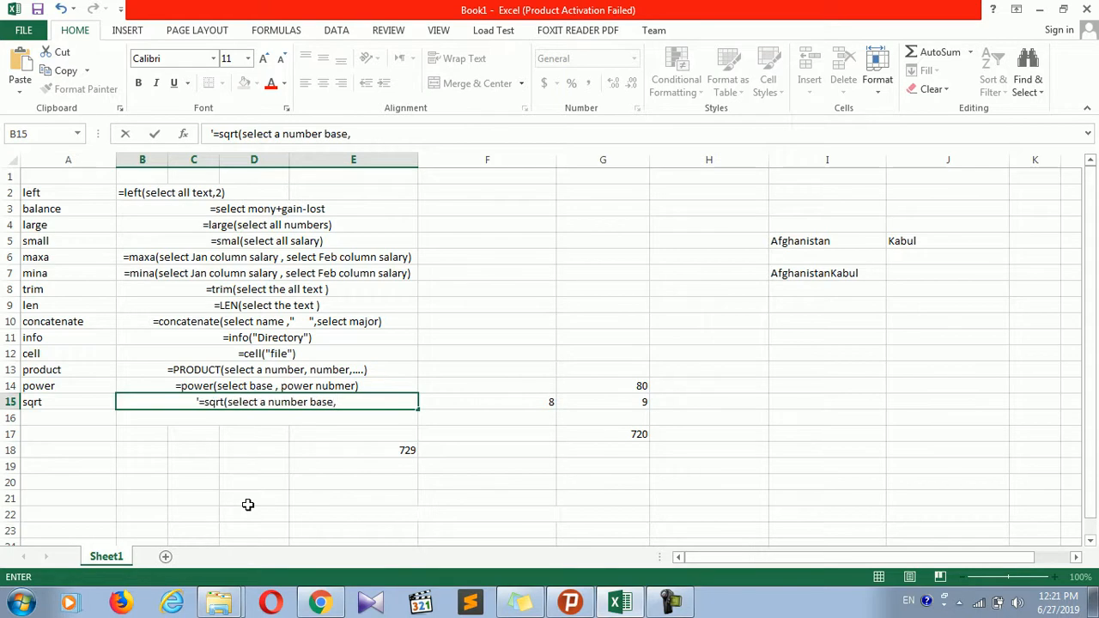
text( for the)
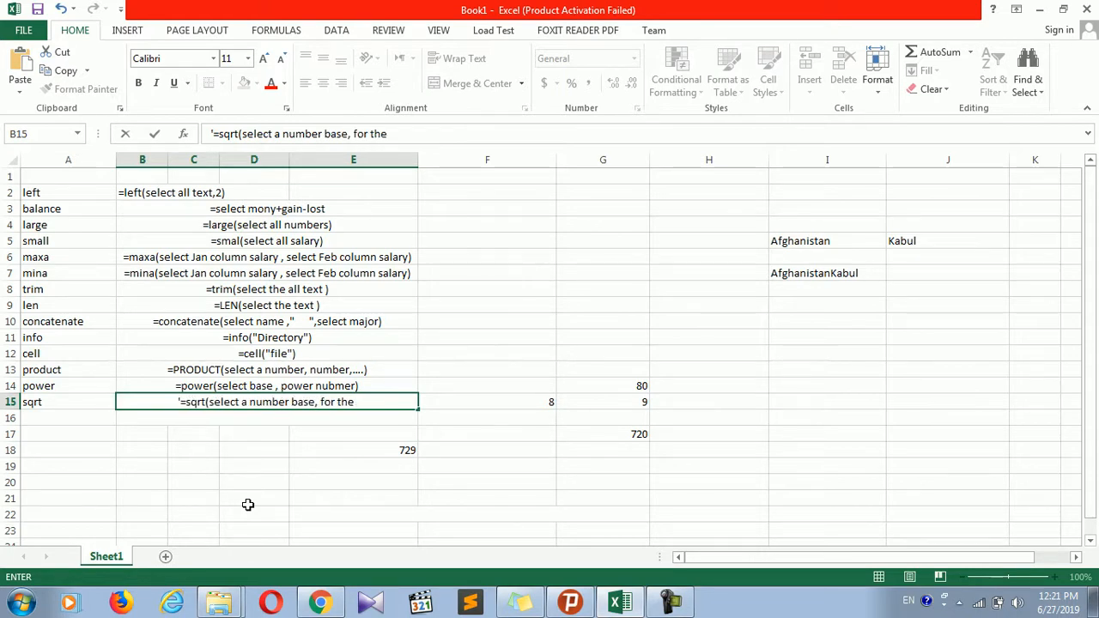
text( root))
key(Return)
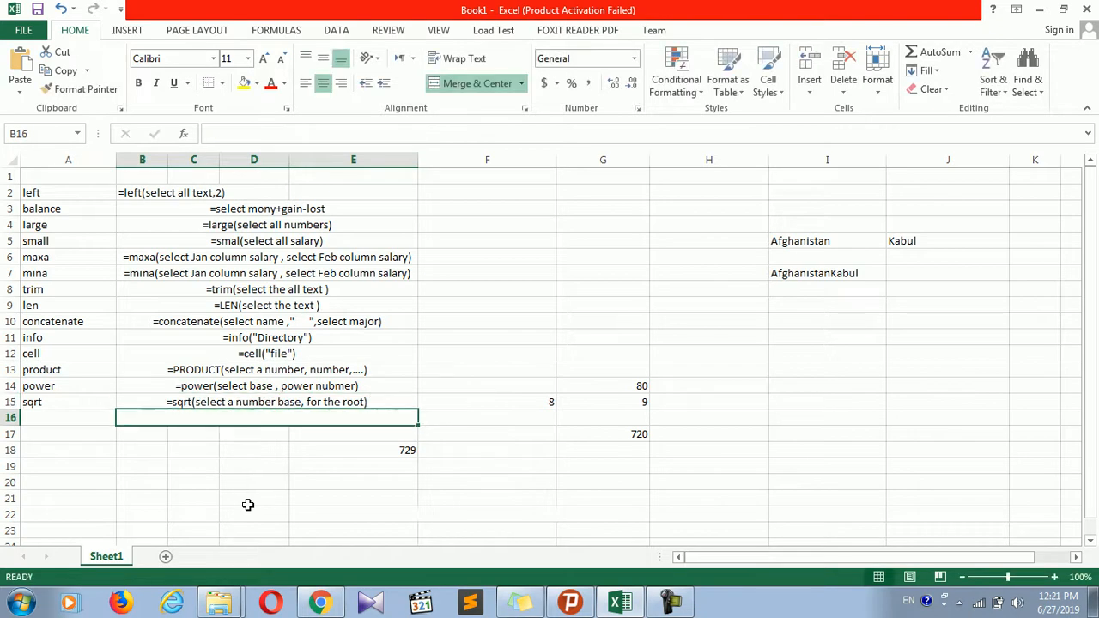
- Calculate the square root of the number in G15 in cell F20 with the SQRT function
click(749, 421)
click(486, 432)
click(455, 477)
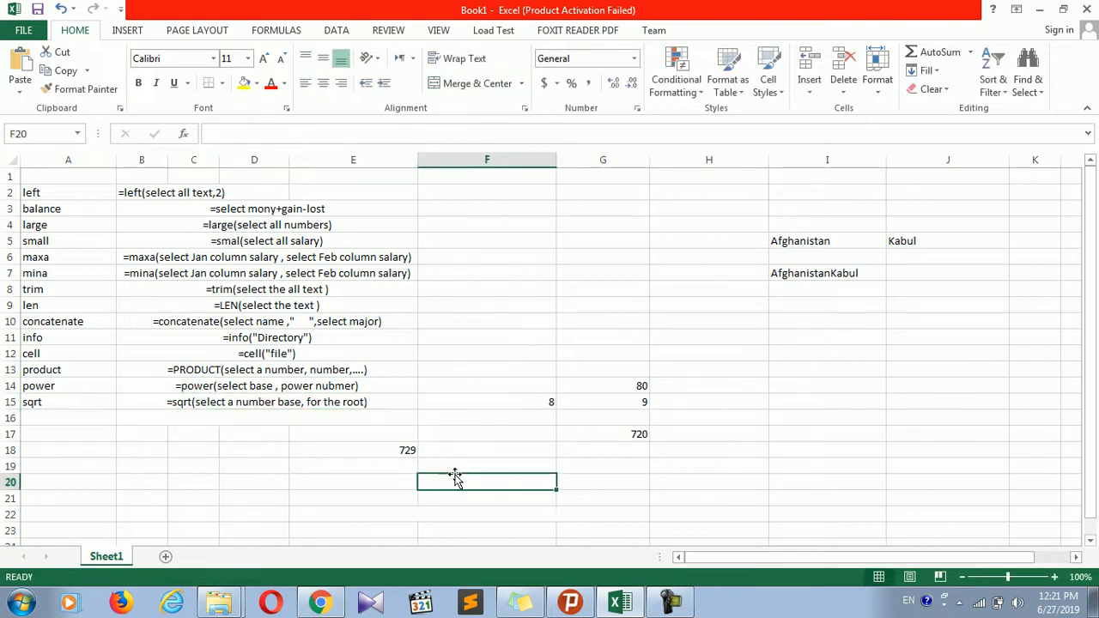
text(=sqr)
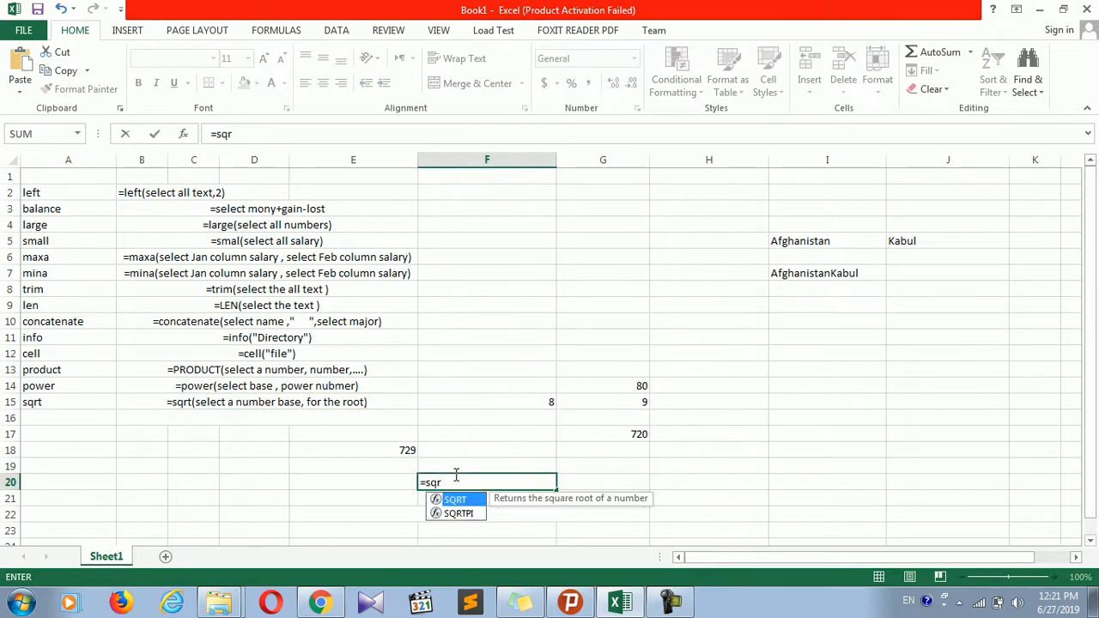
key(Tab)
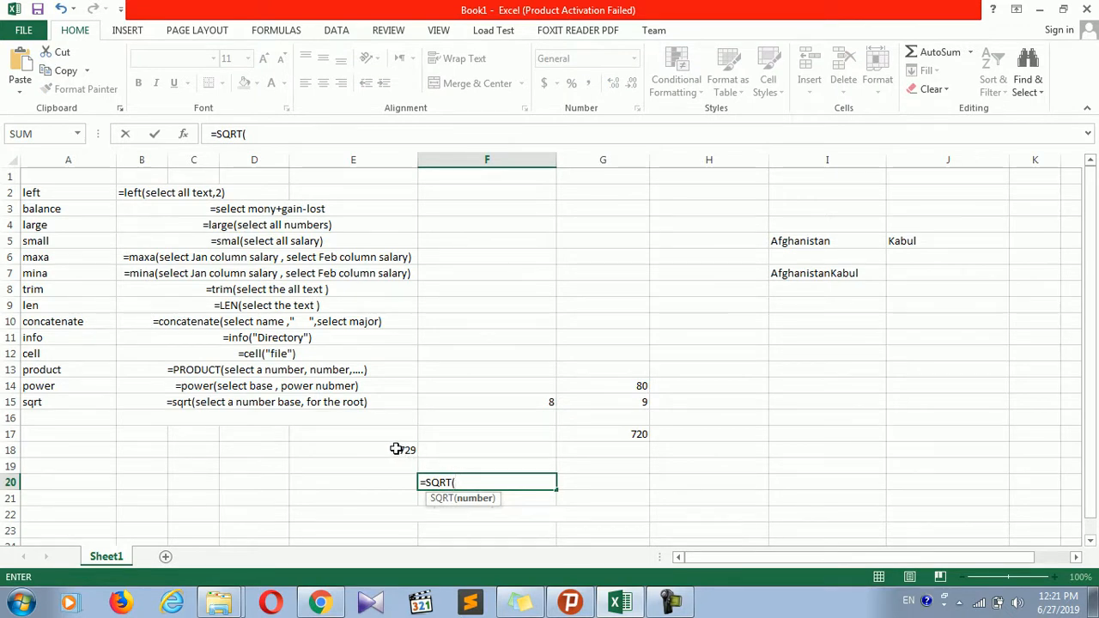
click(529, 403)
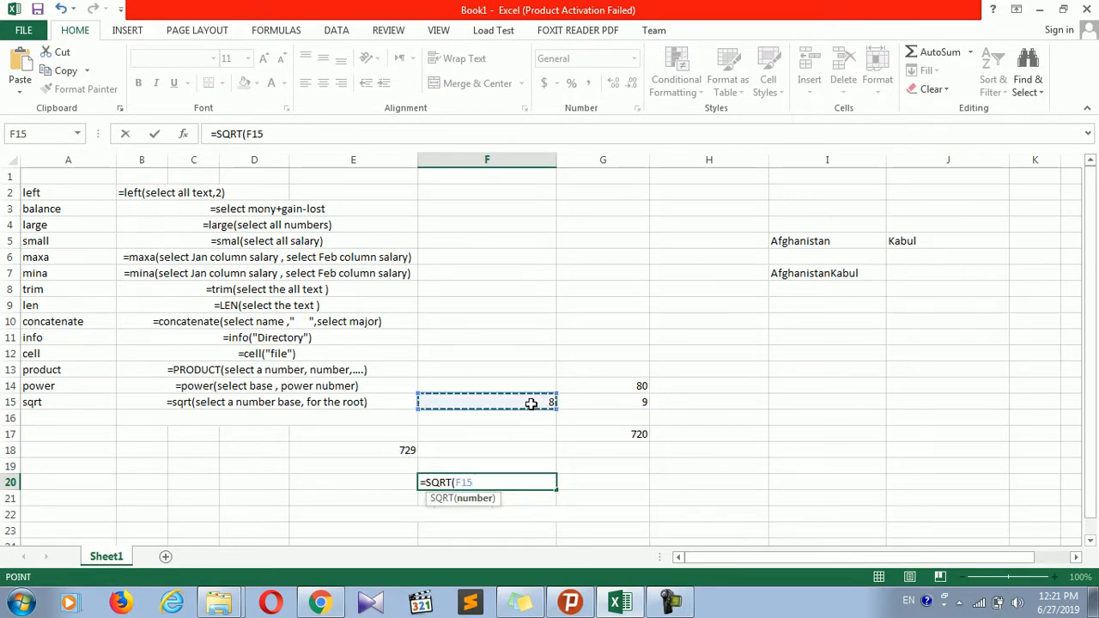
click(632, 407)
text())
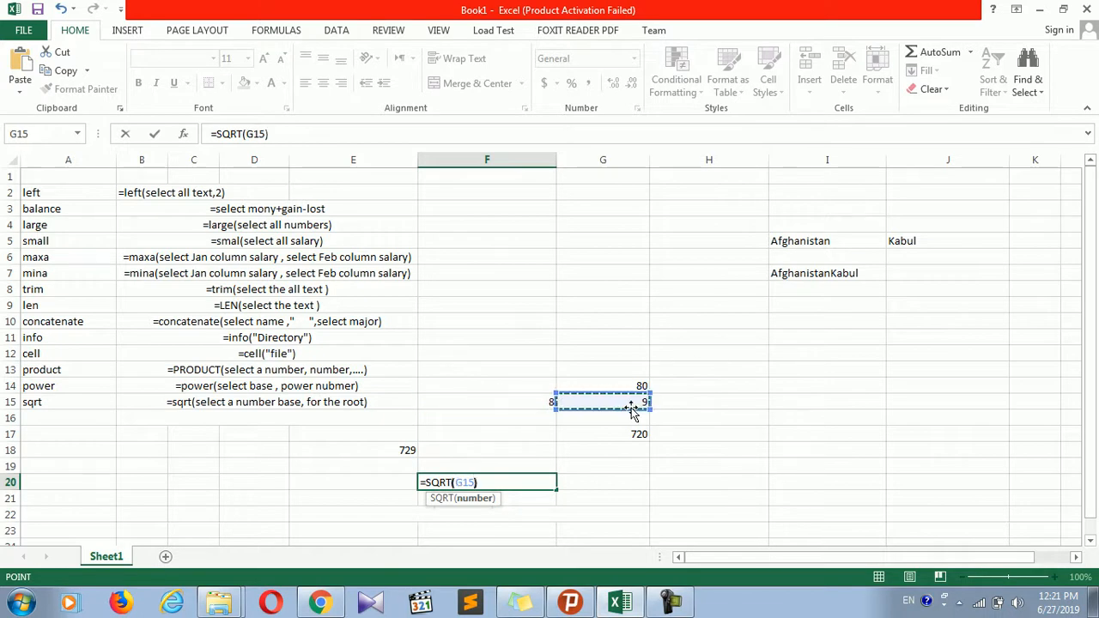
key(Return)
click(537, 466)
click(538, 479)
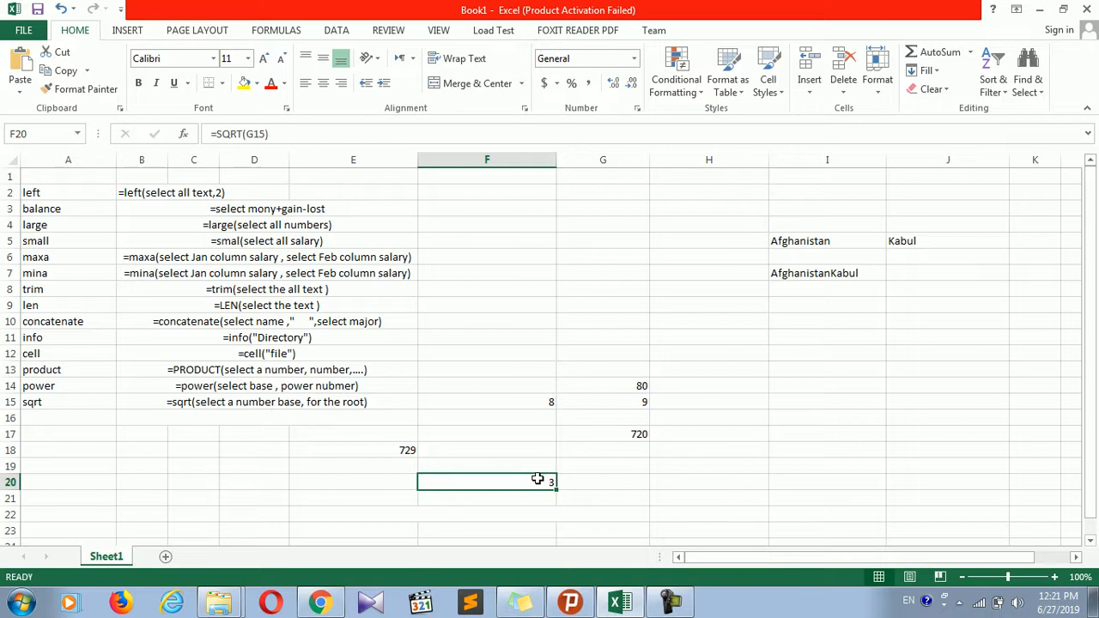
drag(214, 226, 363, 386)
click(670, 604)
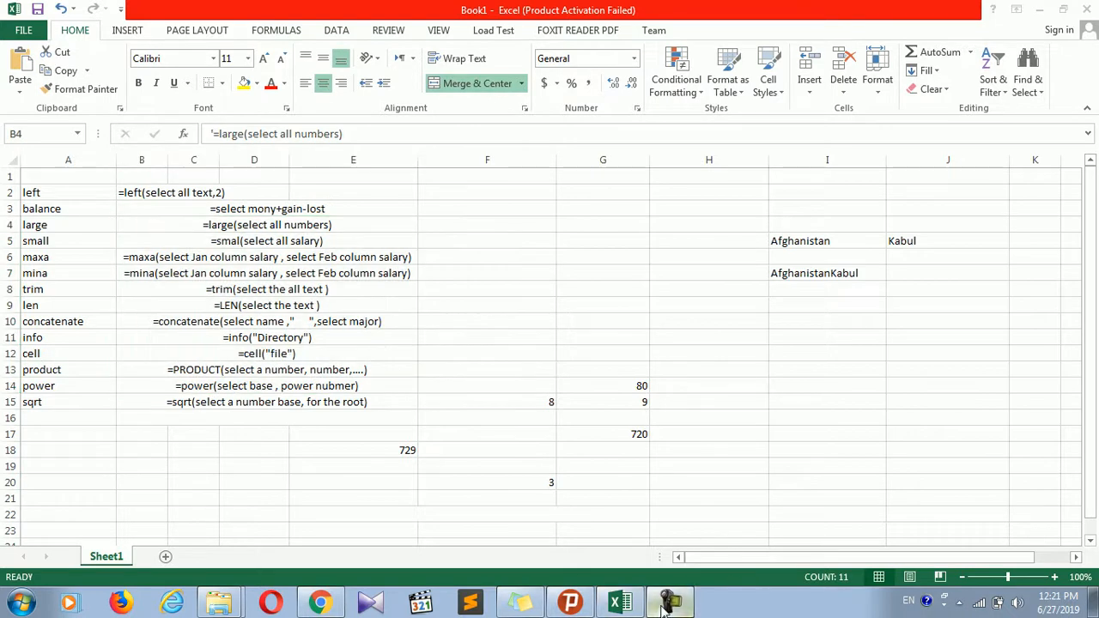